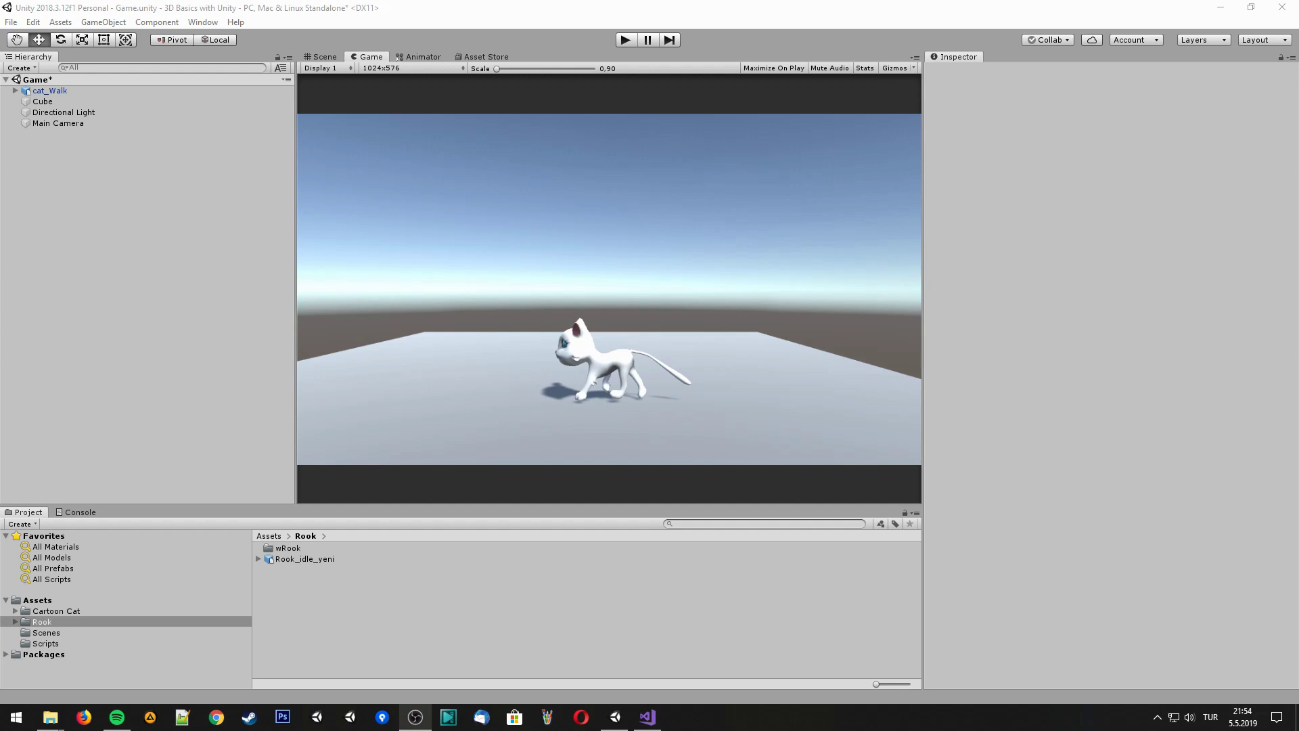
# Play the Game scene, walk the cat left and right with the arrow keys, then stop playback
pyautogui.hotkey('ctrl', 'p')
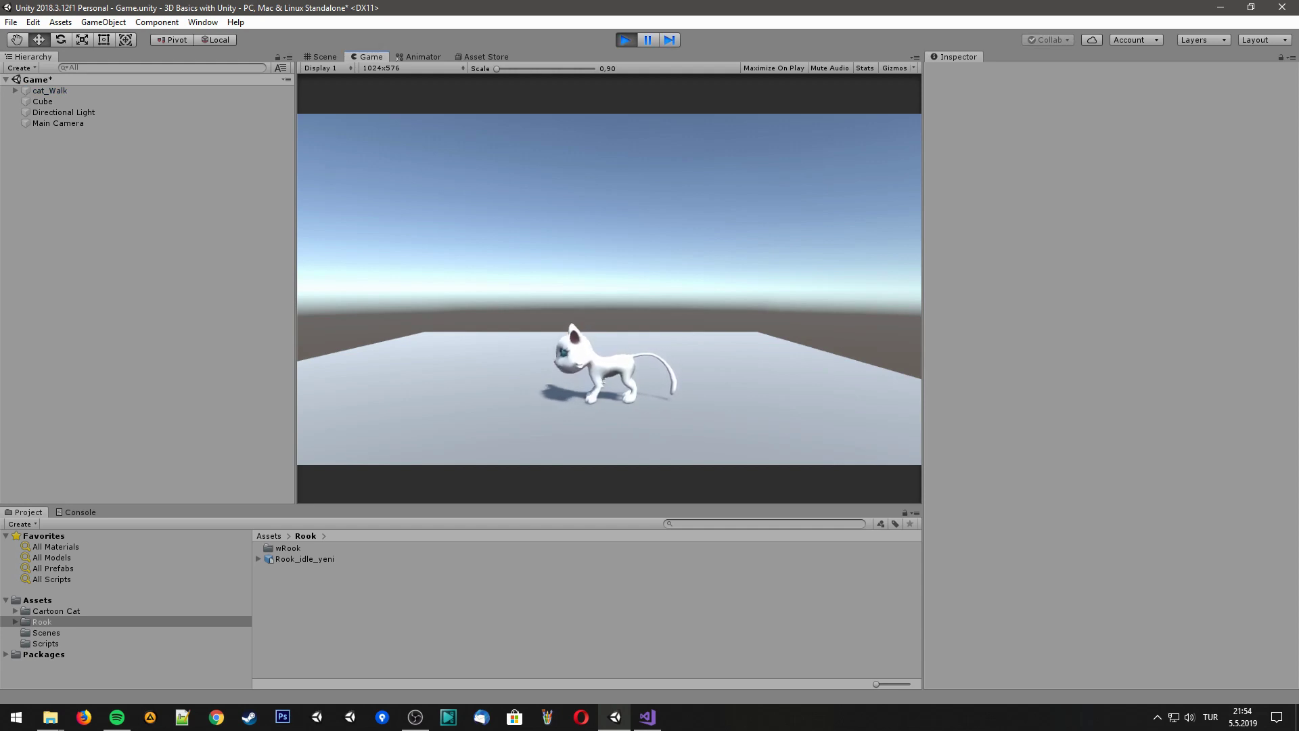
pyautogui.press('Left')
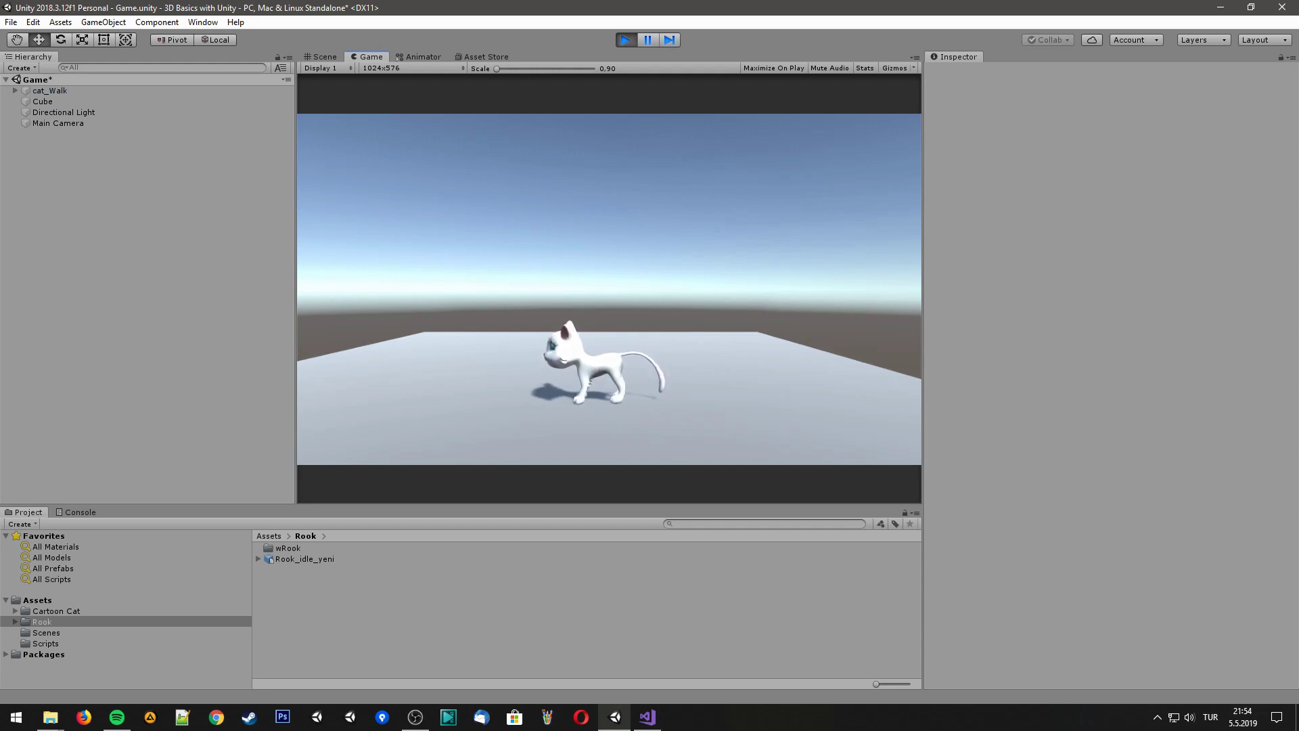
pyautogui.press('Right')
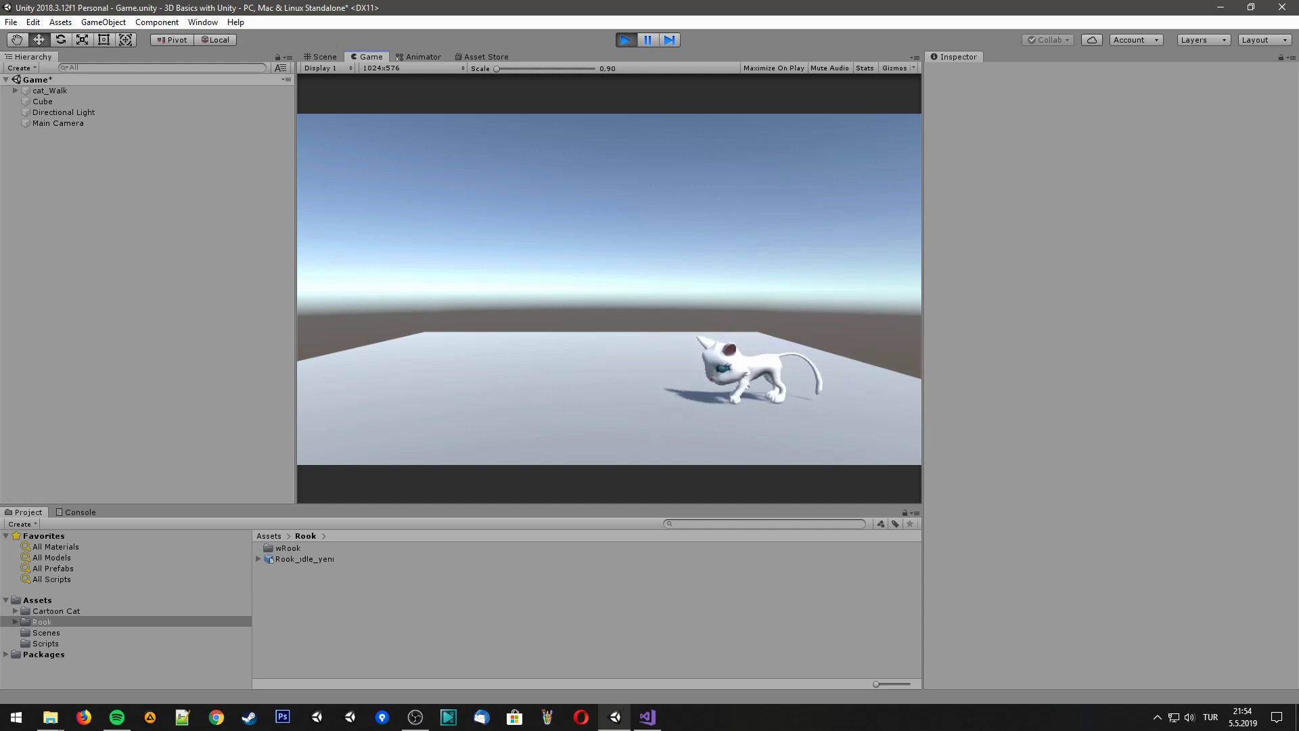
pyautogui.hotkey('ctrl', 'p')
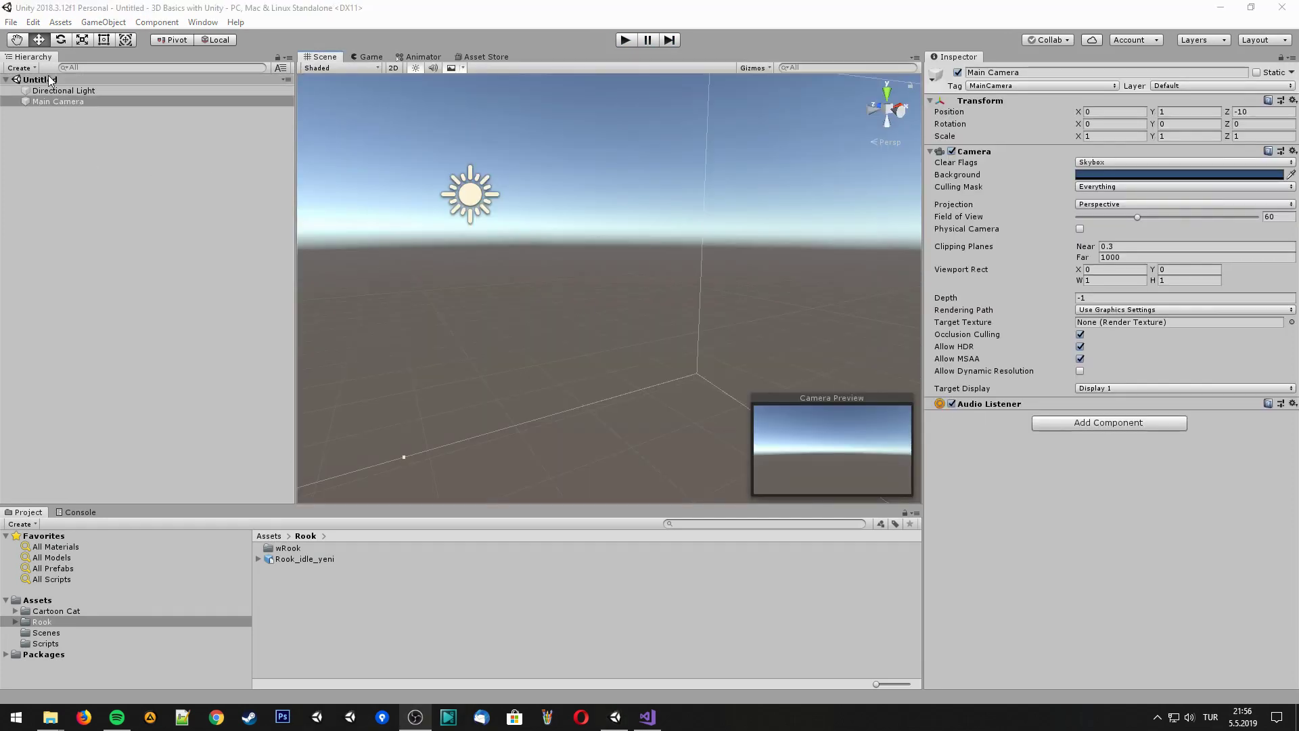
# Create a new Untitled scene and inspect its Directional Light and Main Camera
pyautogui.click(10, 21)
pyautogui.click(14, 39)
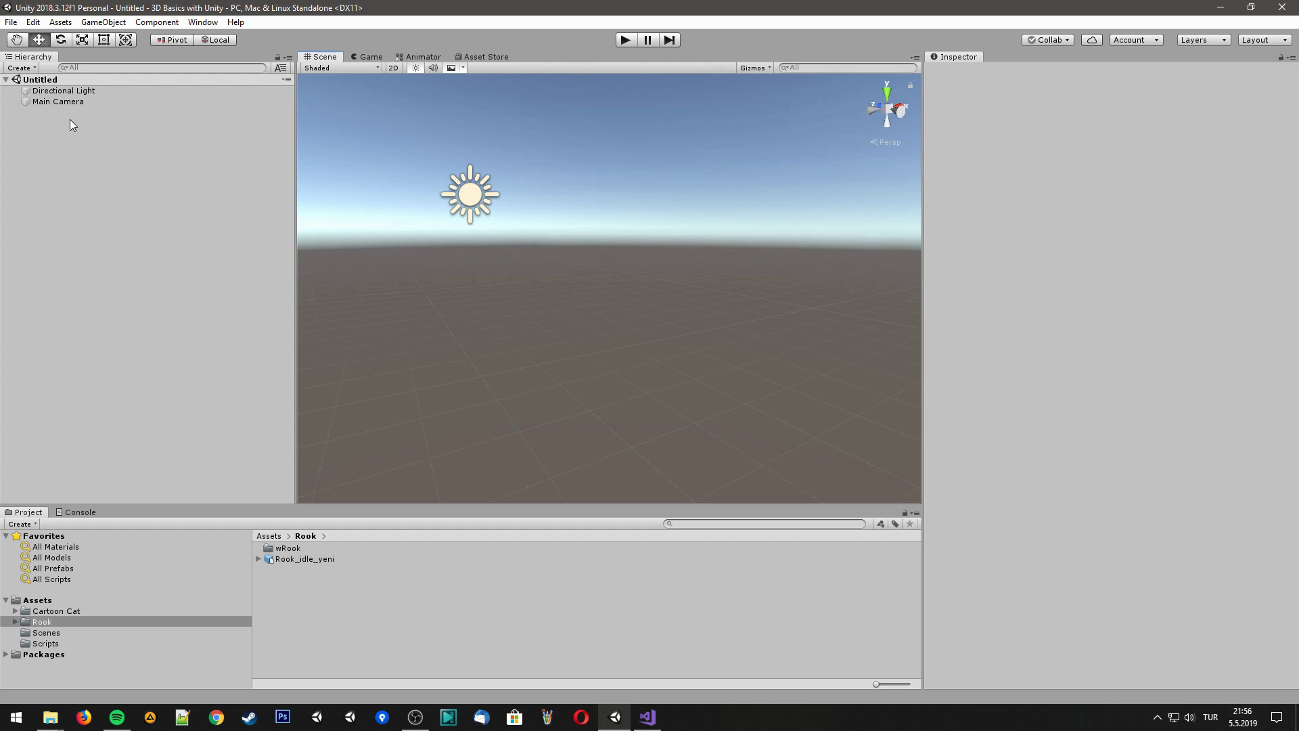
pyautogui.click(66, 92)
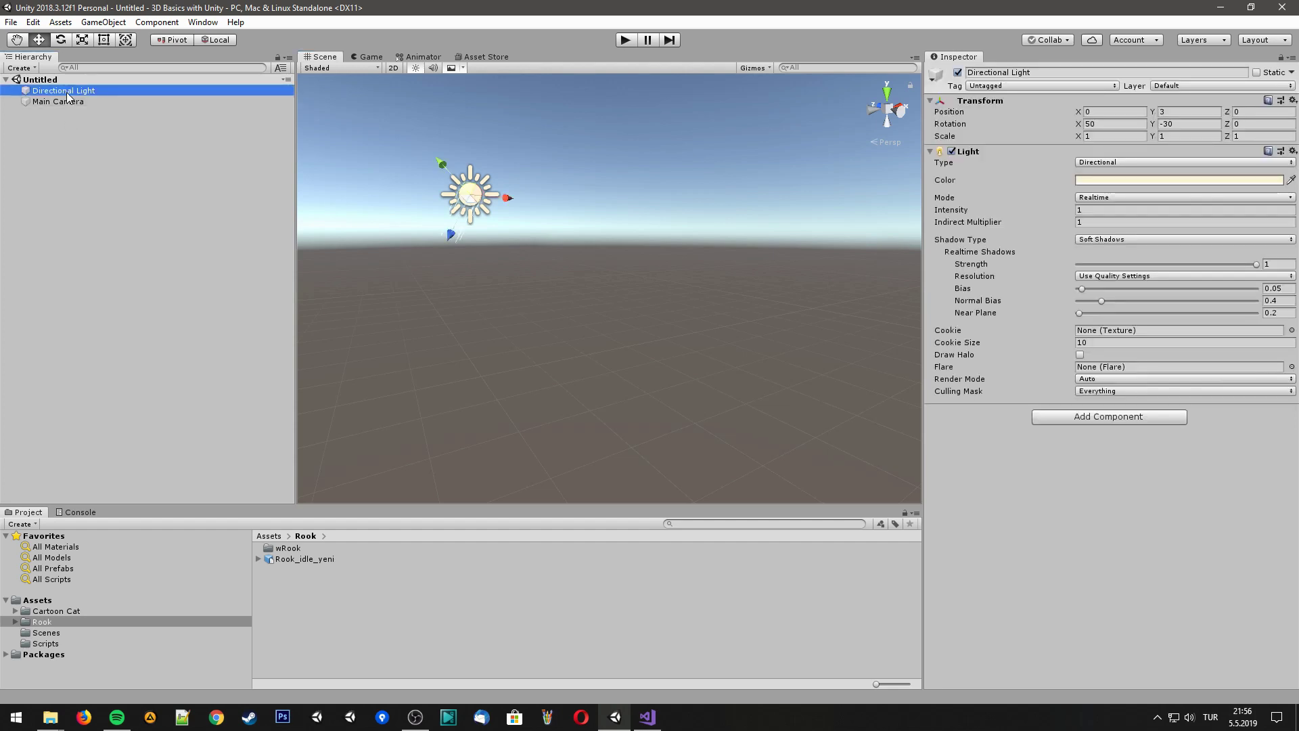
pyautogui.click(67, 103)
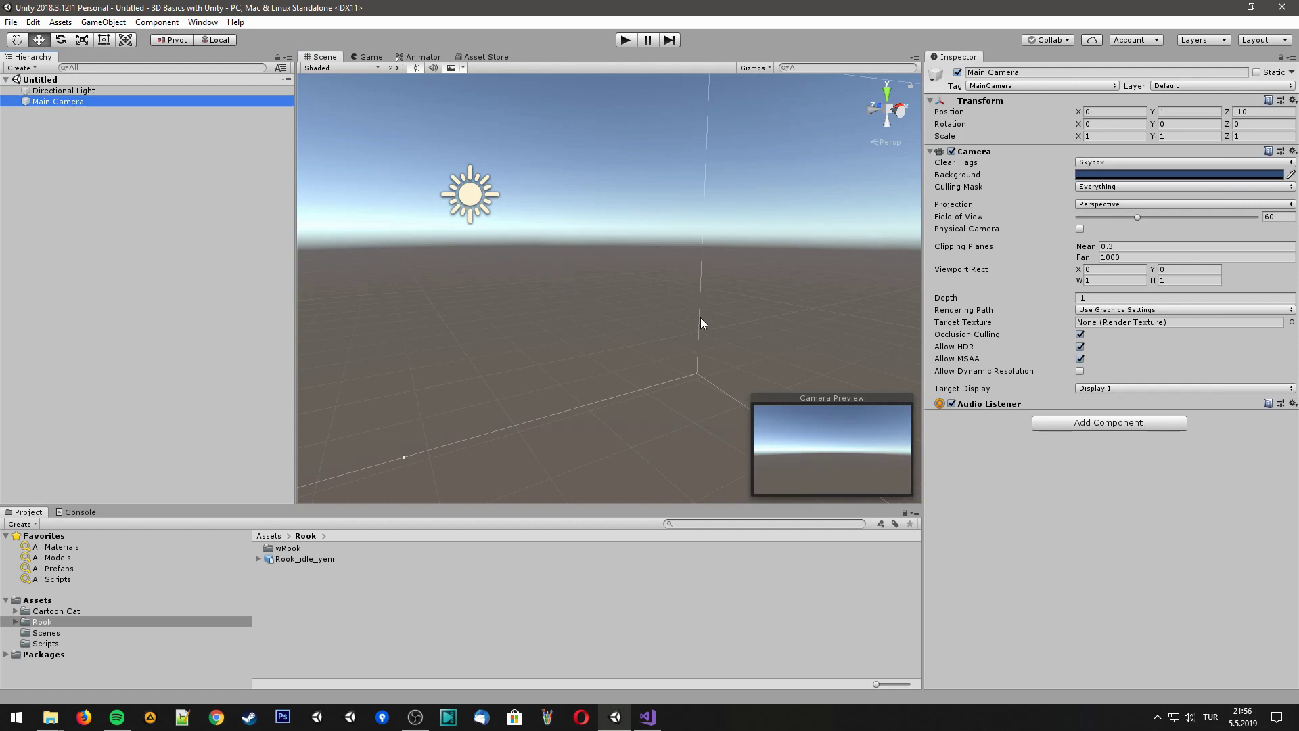
pyautogui.click(614, 315)
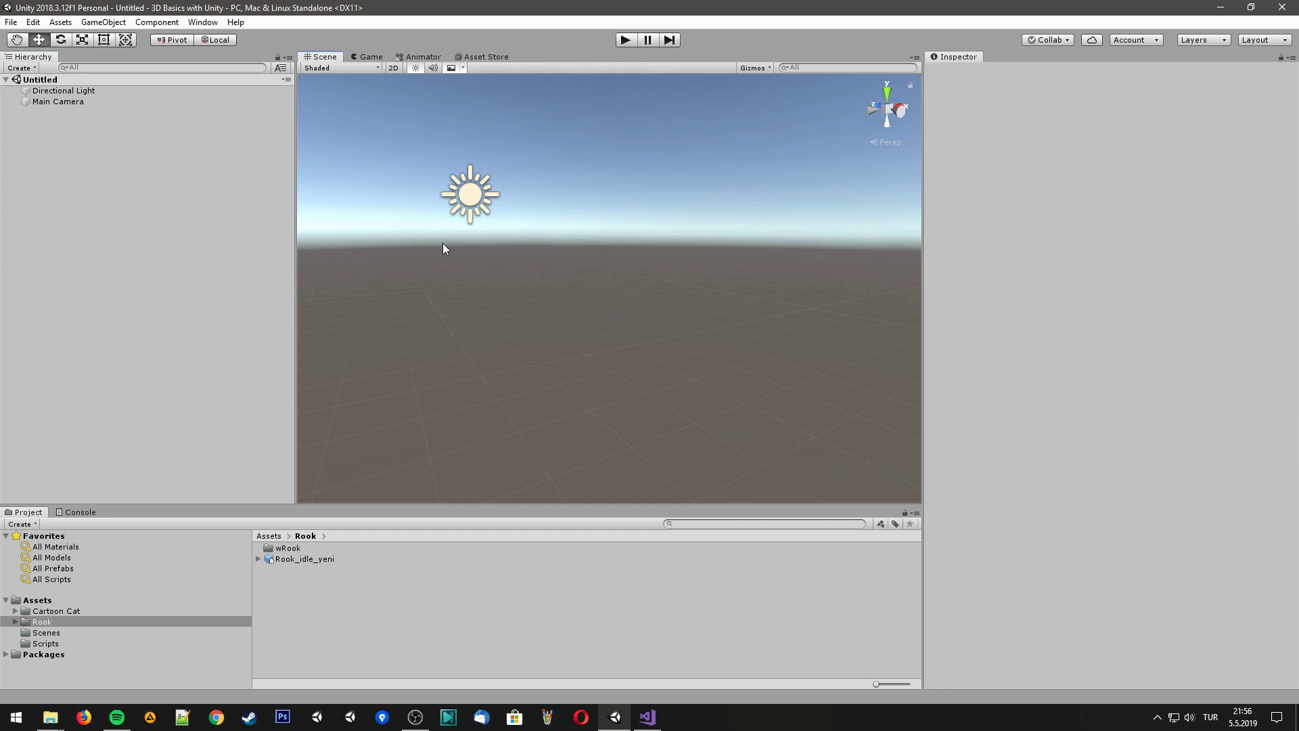
pyautogui.click(108, 22)
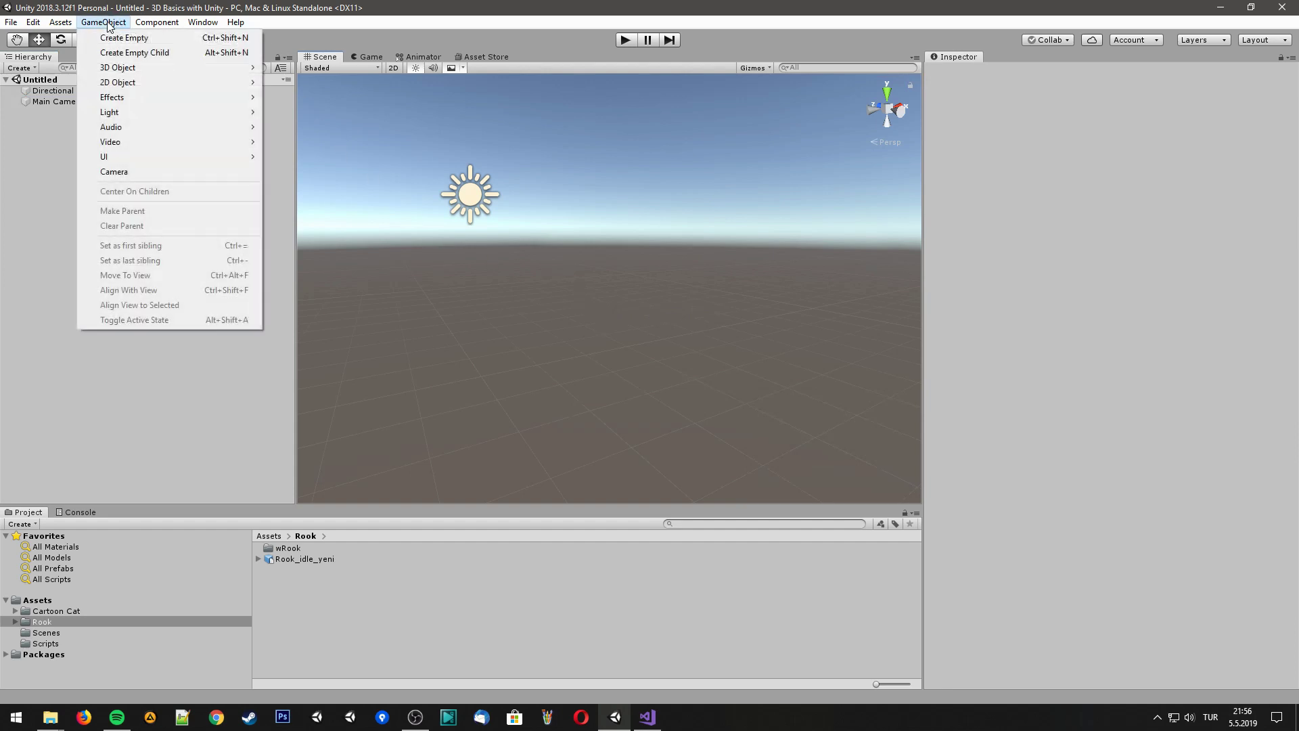
# Add a 3D Cube object to the Untitled scene from the GameObject menu
pyautogui.moveTo(105, 68)
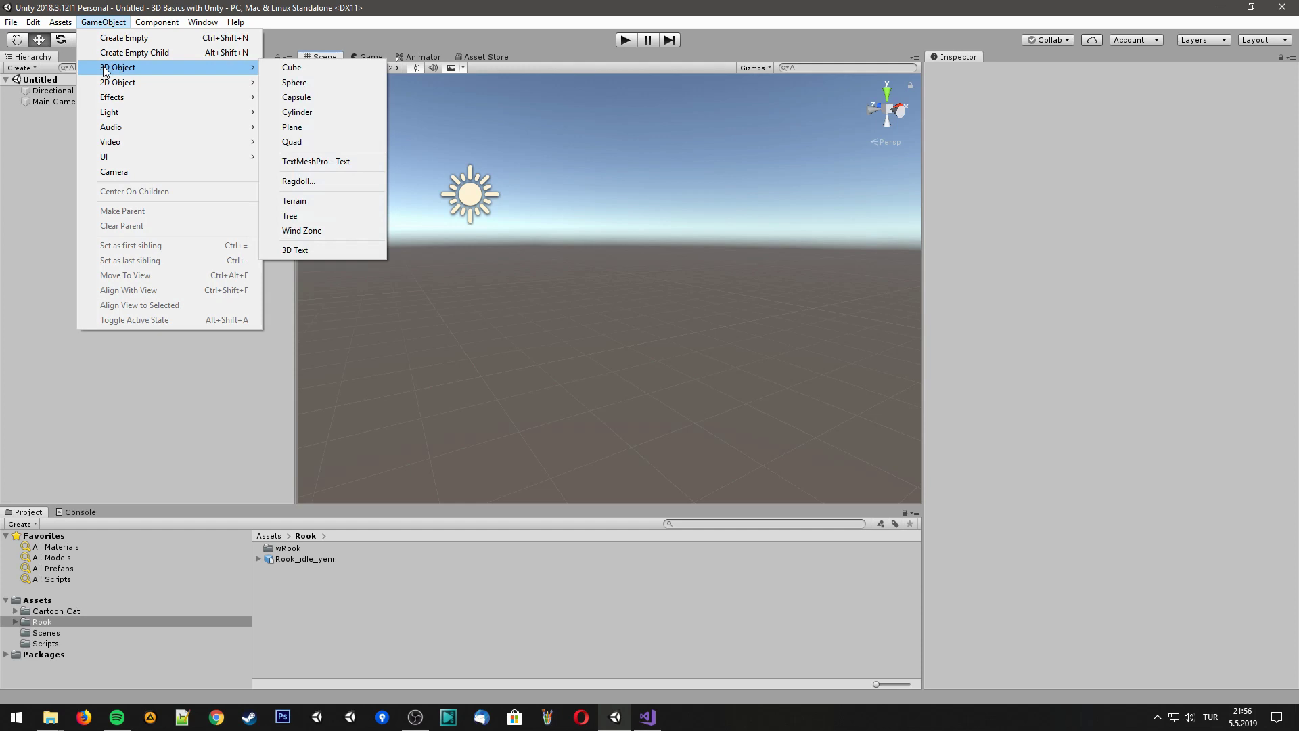
pyautogui.click(100, 24)
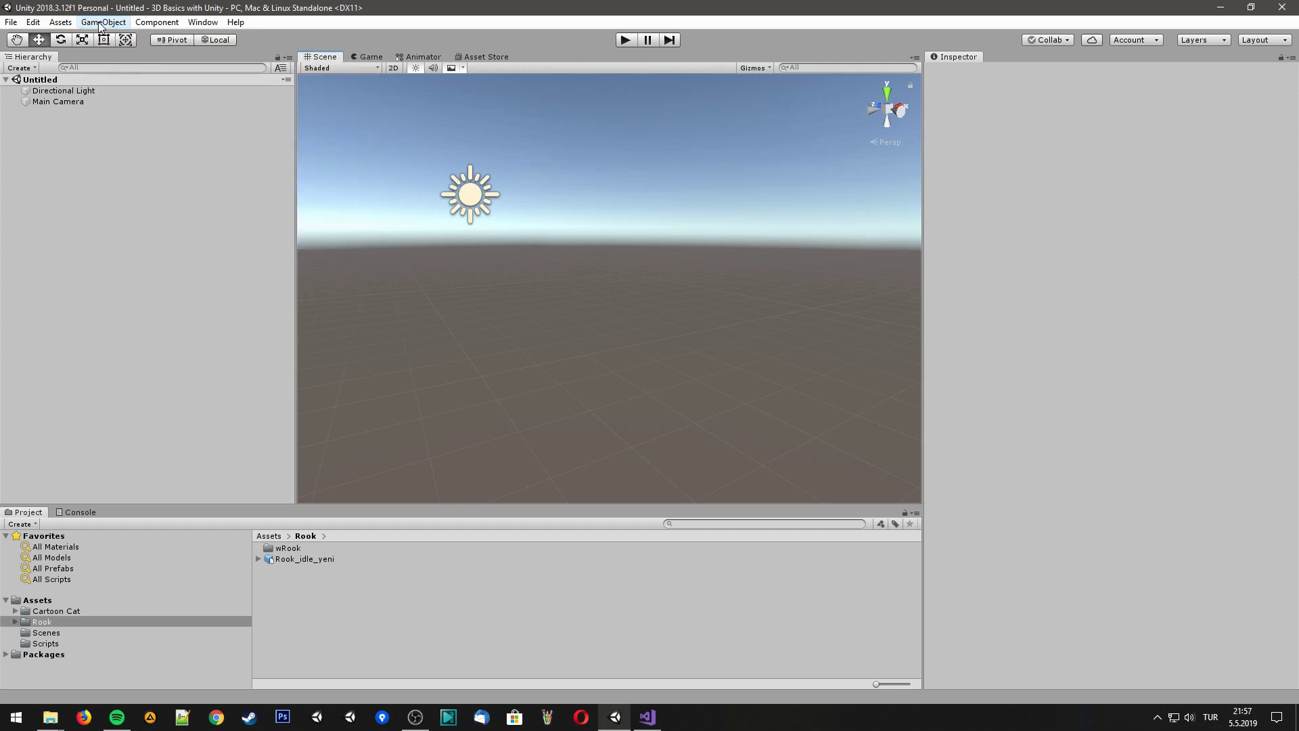
pyautogui.click(100, 25)
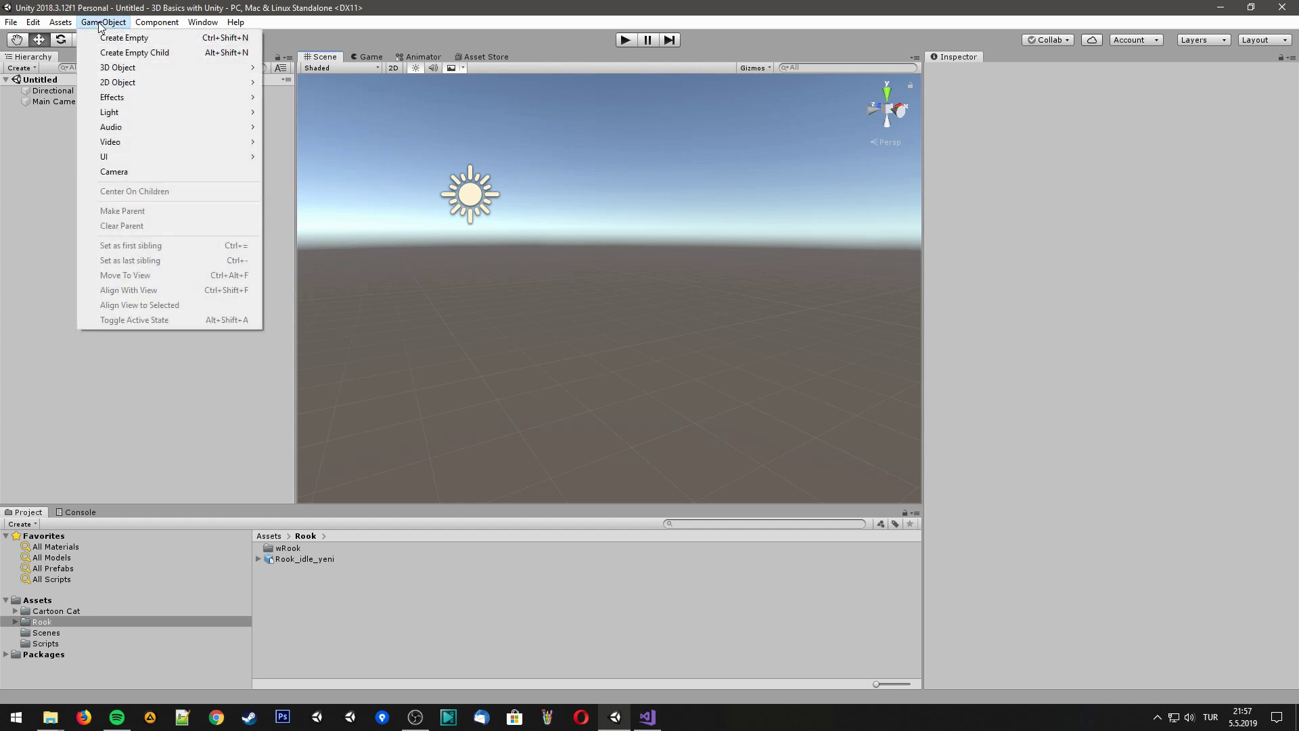
pyautogui.moveTo(109, 70)
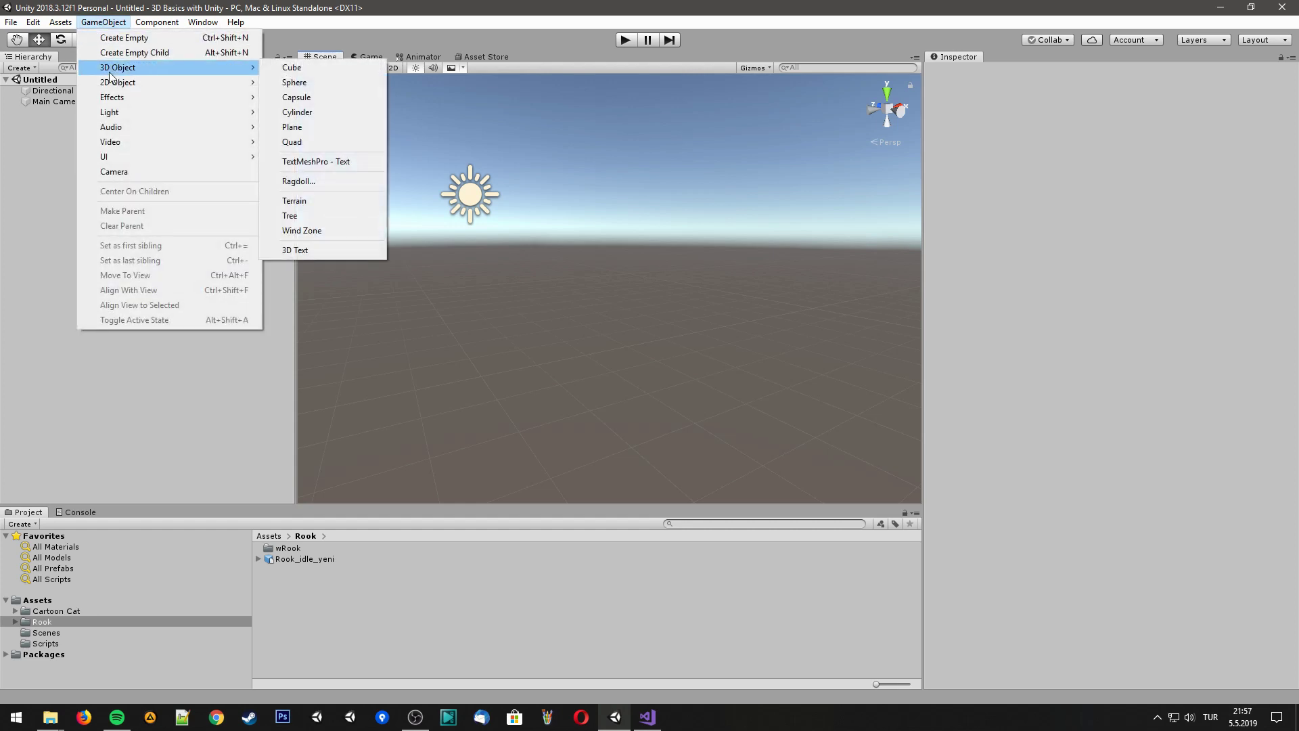
pyautogui.click(330, 71)
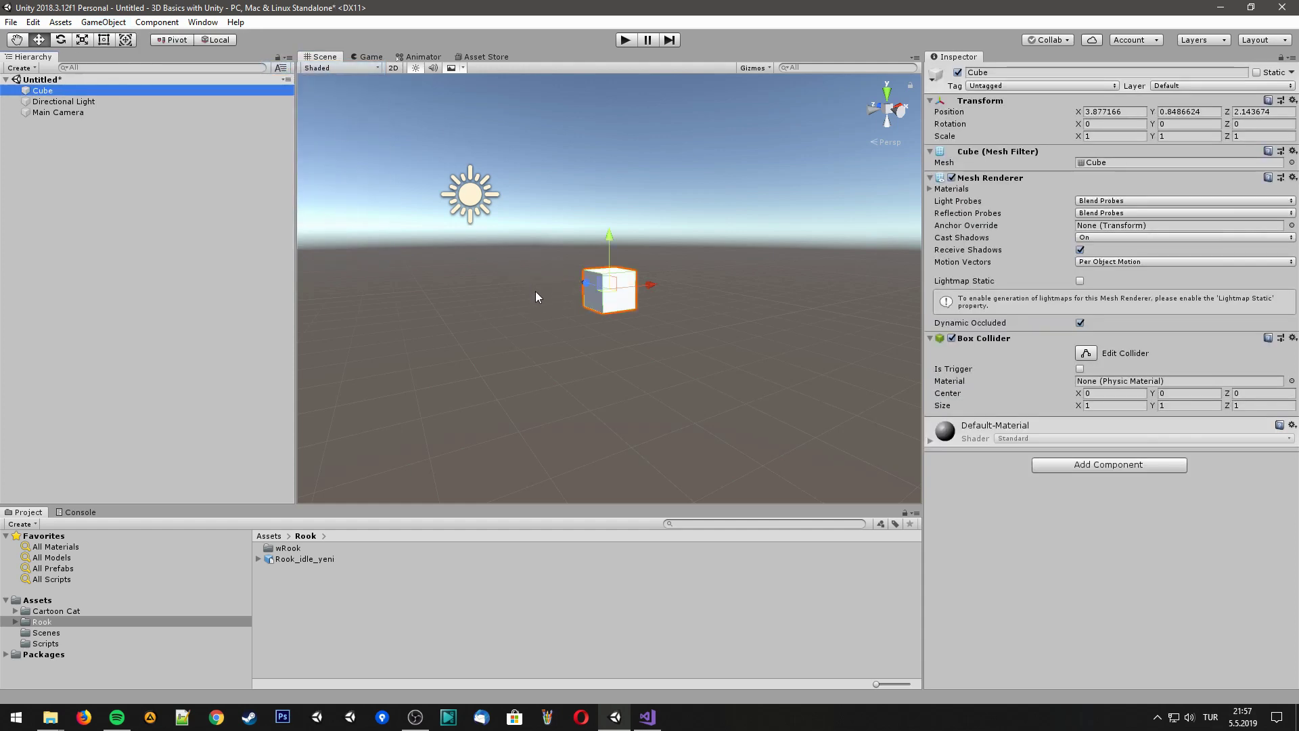
# Drag the cube along Z and X toward position X 1.4, Z -6.39
pyautogui.moveTo(521, 306); pyautogui.dragTo(500, 315, button='right')
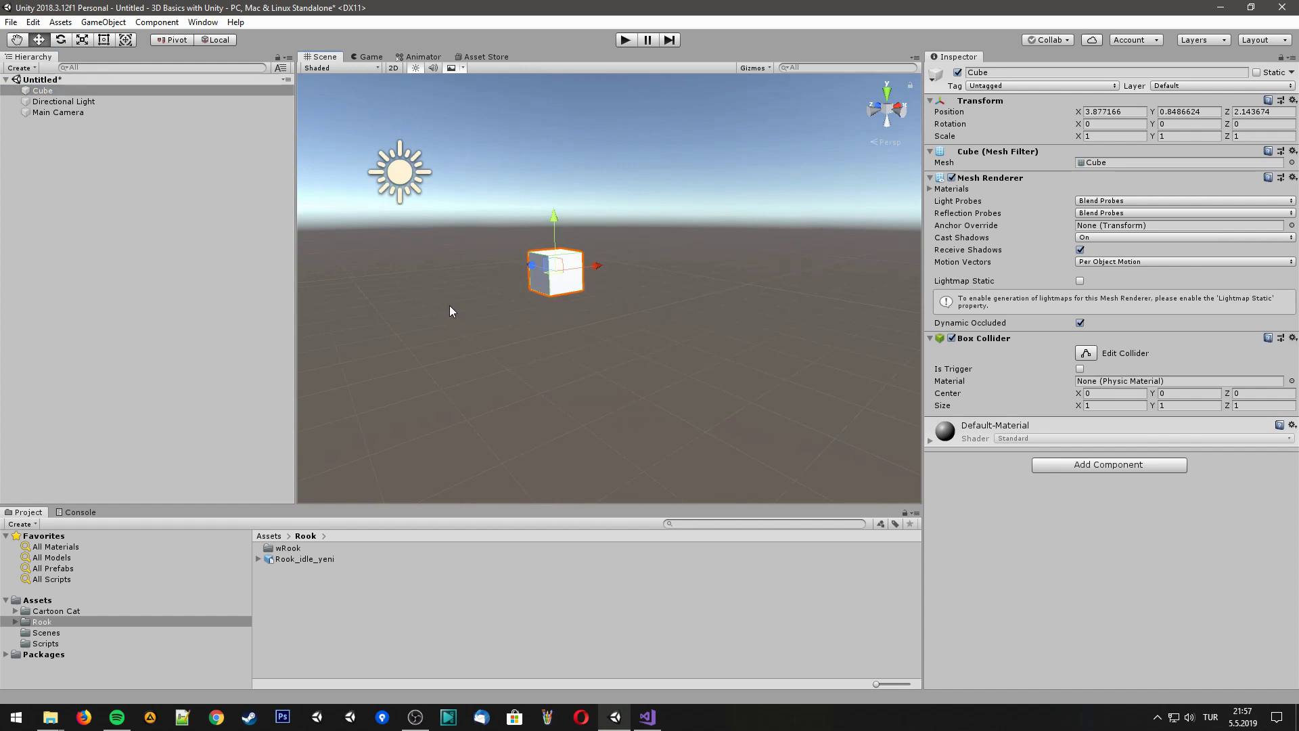
pyautogui.moveTo(449, 308); pyautogui.dragTo(542, 341, button='middle')
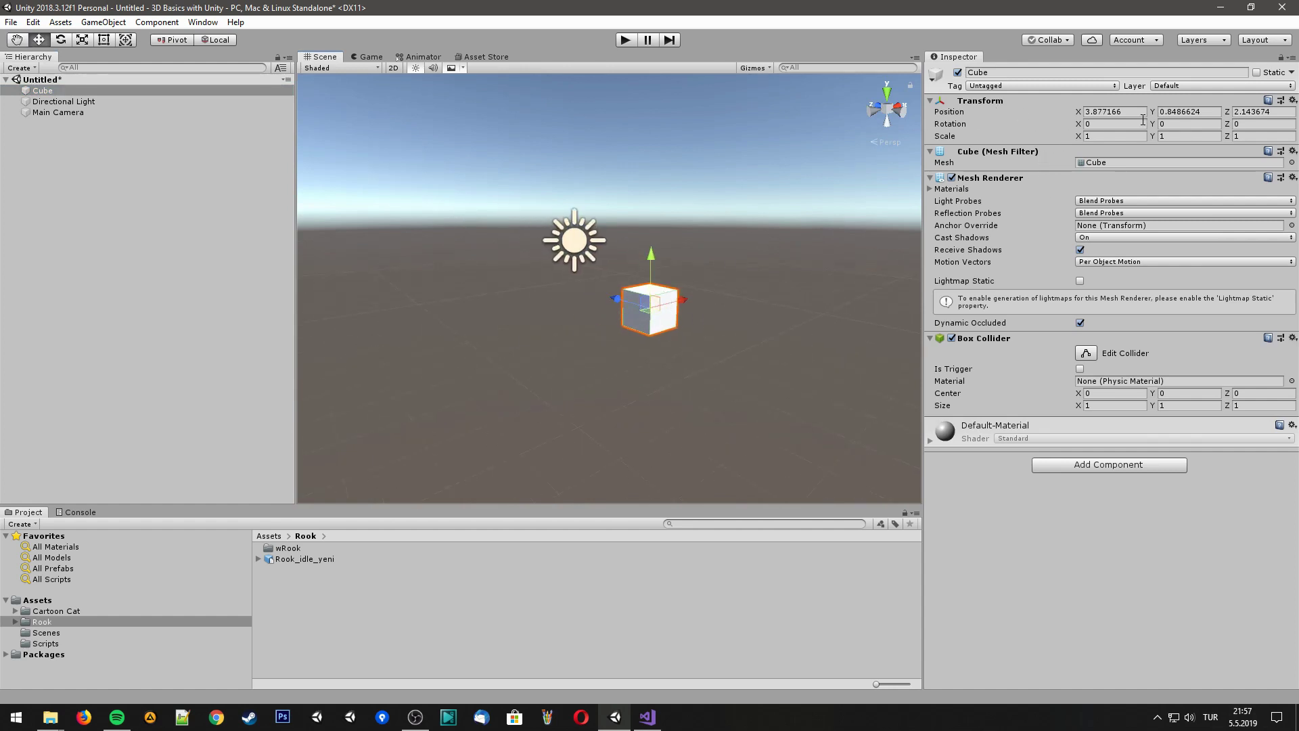
pyautogui.click(1103, 112)
pyautogui.click(1174, 112)
pyautogui.click(1251, 113)
pyautogui.moveTo(615, 304)
pyautogui.mouseDown()
pyautogui.moveTo(551, 310)
pyautogui.moveTo(785, 298)
pyautogui.mouseUp()
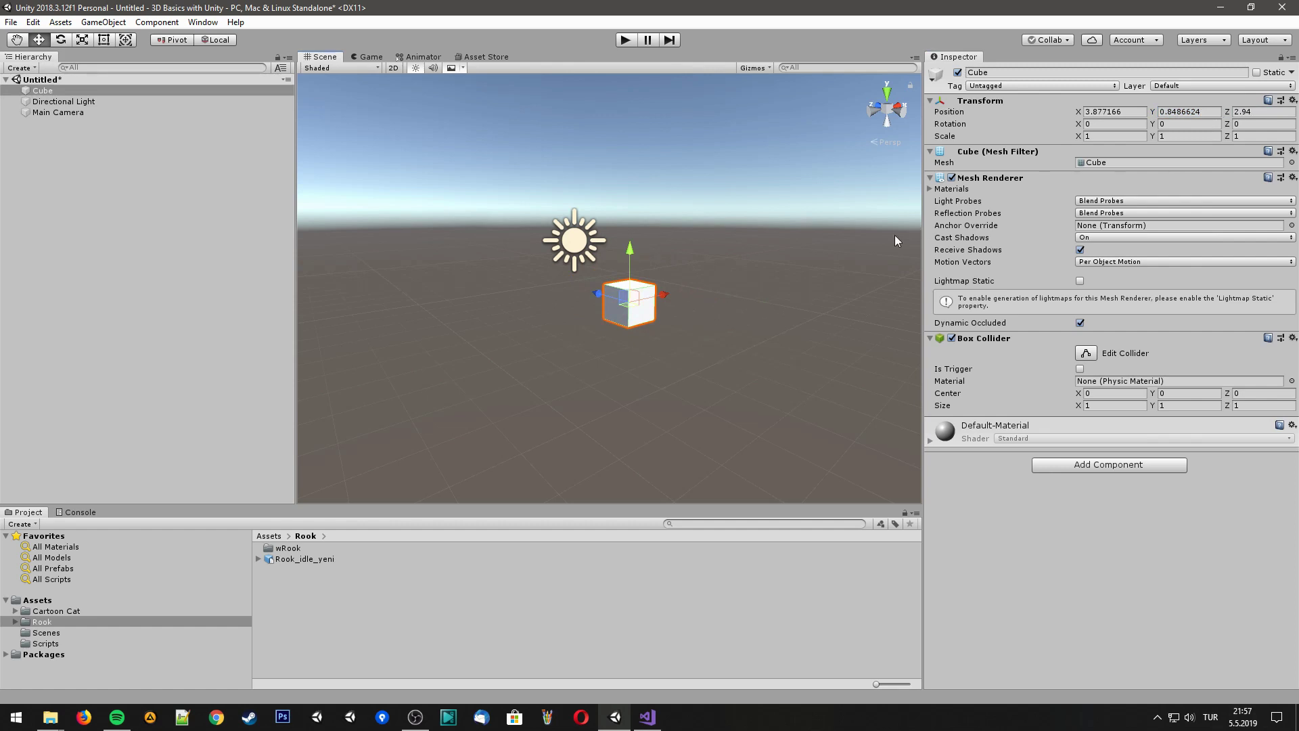
pyautogui.moveTo(667, 302); pyautogui.dragTo(610, 327)
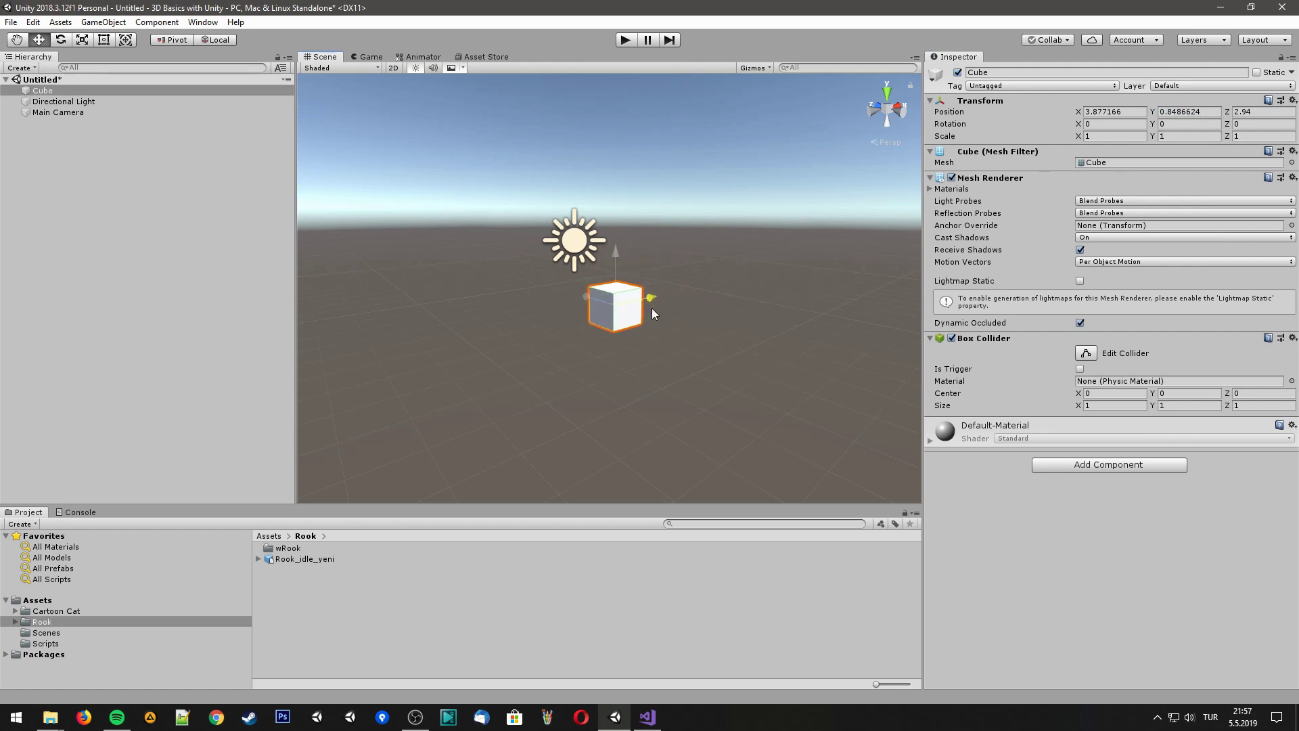
# Frame the Main Camera and drag the cube in front of it, checking the Game view
pyautogui.click(368, 58)
pyautogui.click(323, 57)
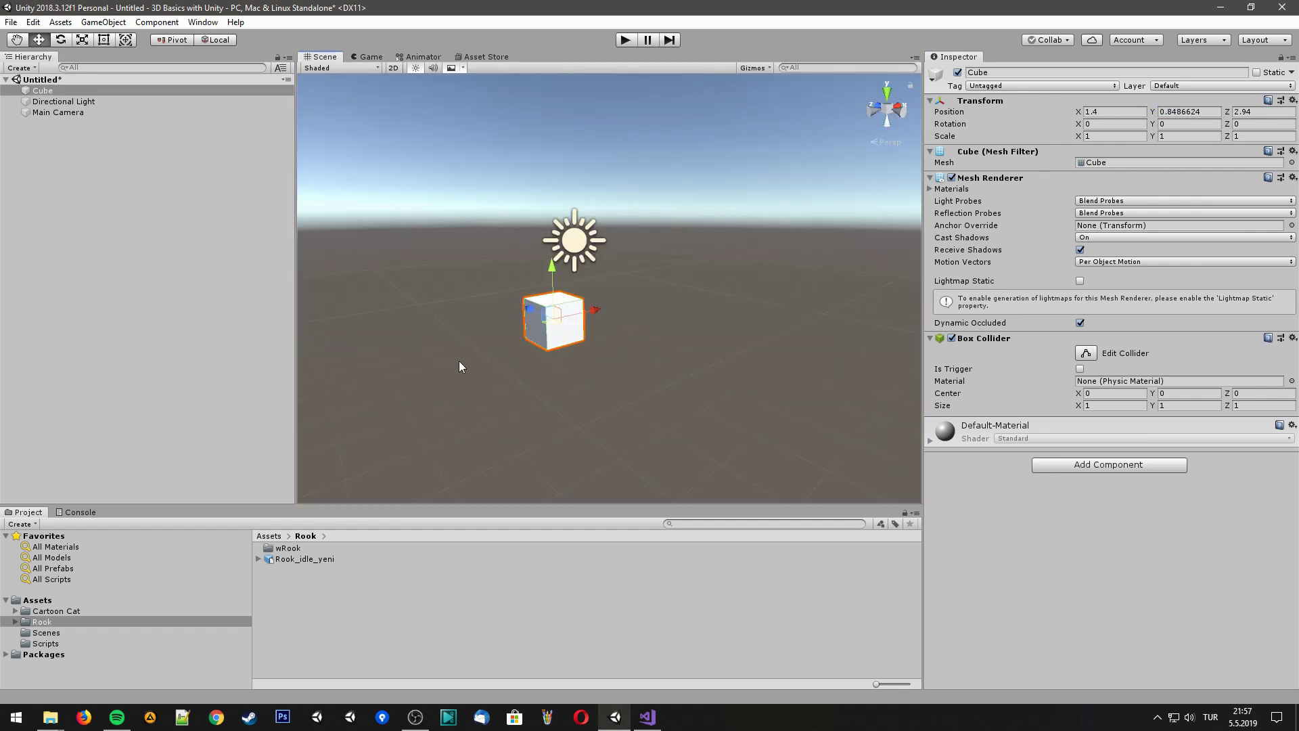
pyautogui.scroll(-3, 594, 406)
pyautogui.doubleClick(89, 111)
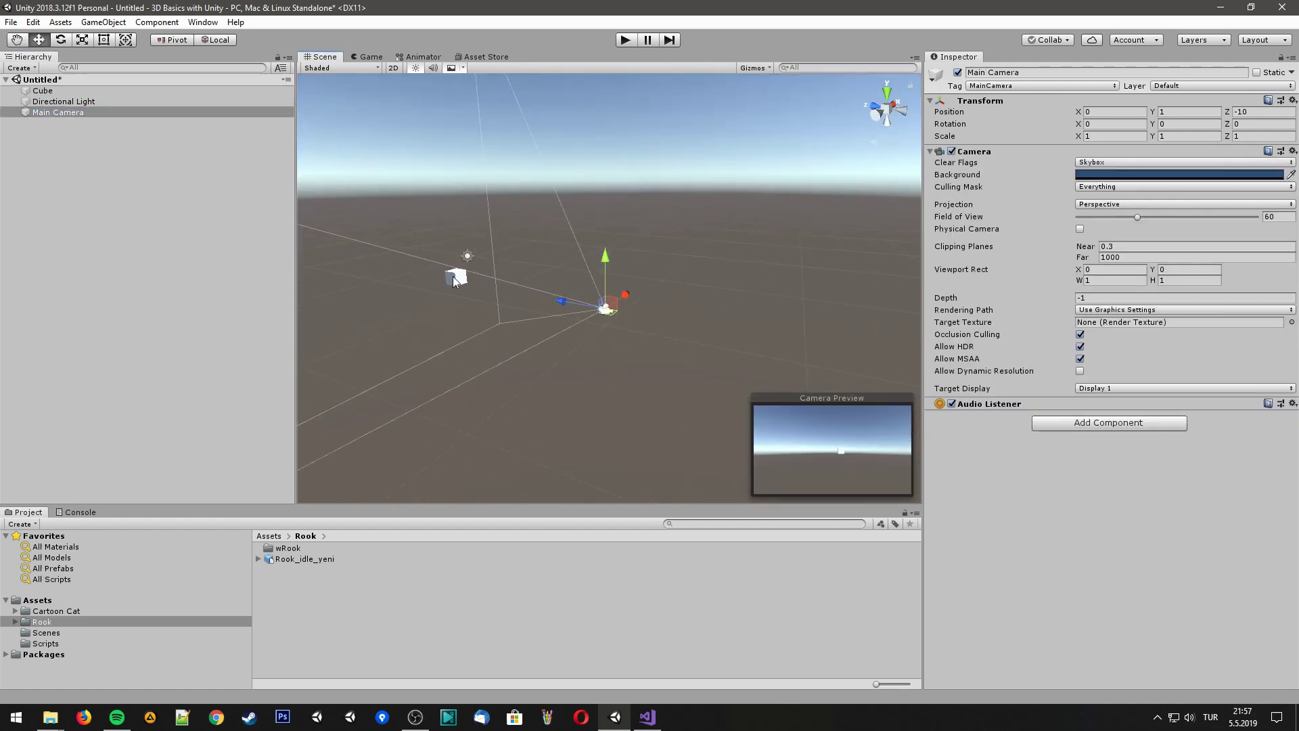
pyautogui.click(453, 279)
pyautogui.click(453, 278)
pyautogui.moveTo(415, 277); pyautogui.dragTo(572, 308)
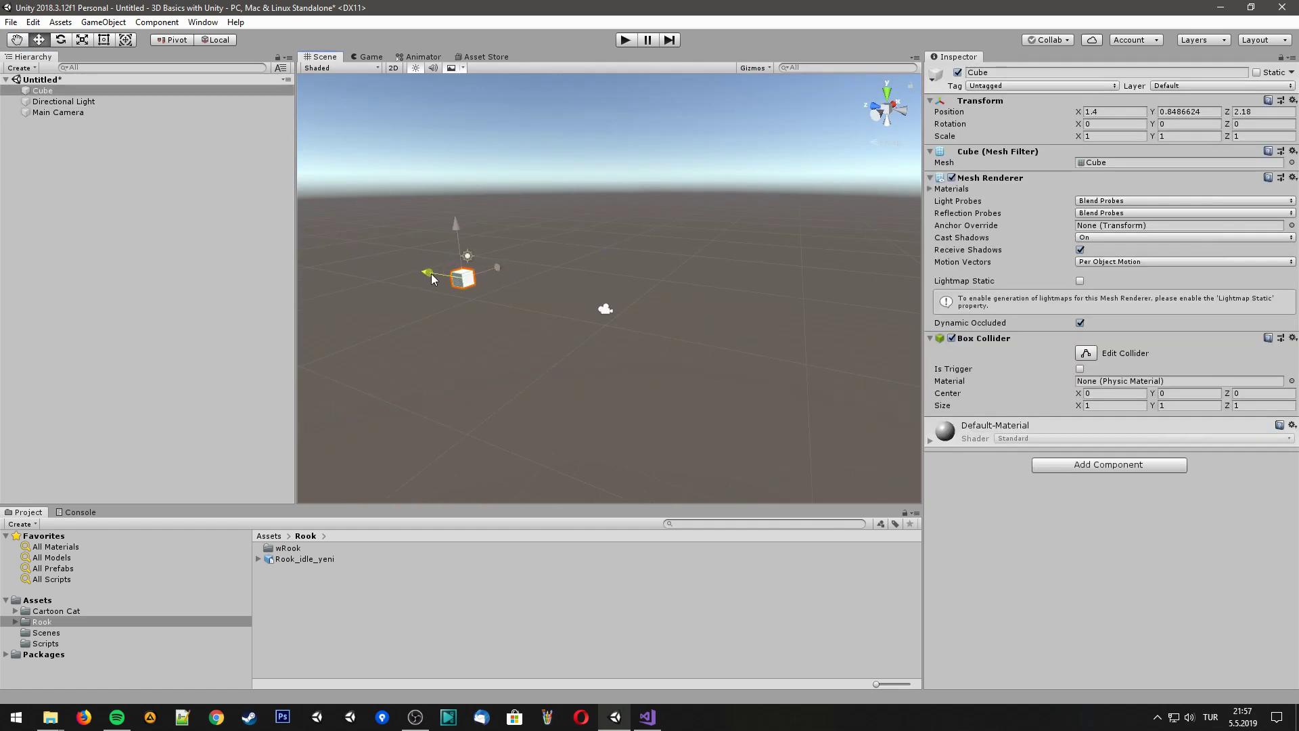
pyautogui.click(371, 57)
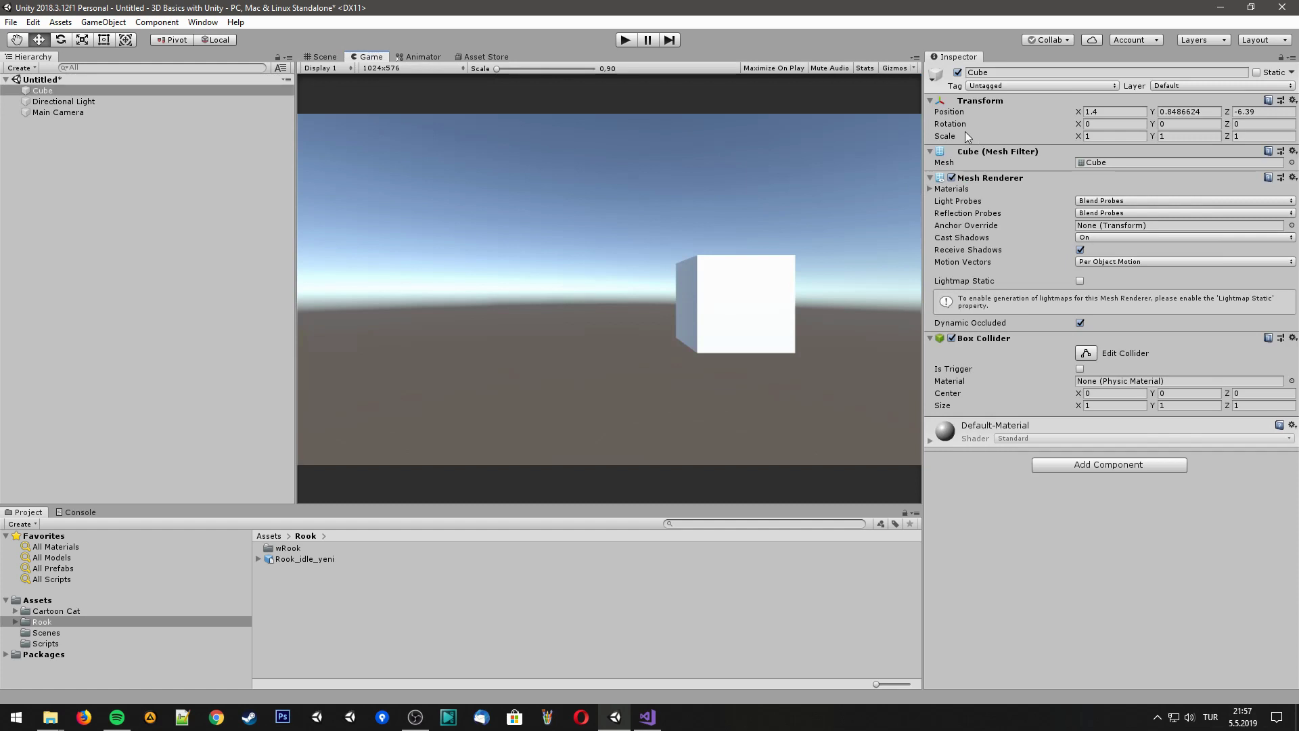
# Turn the cube roughly with the Rotate tool gizmo in the Scene view
pyautogui.click(321, 57)
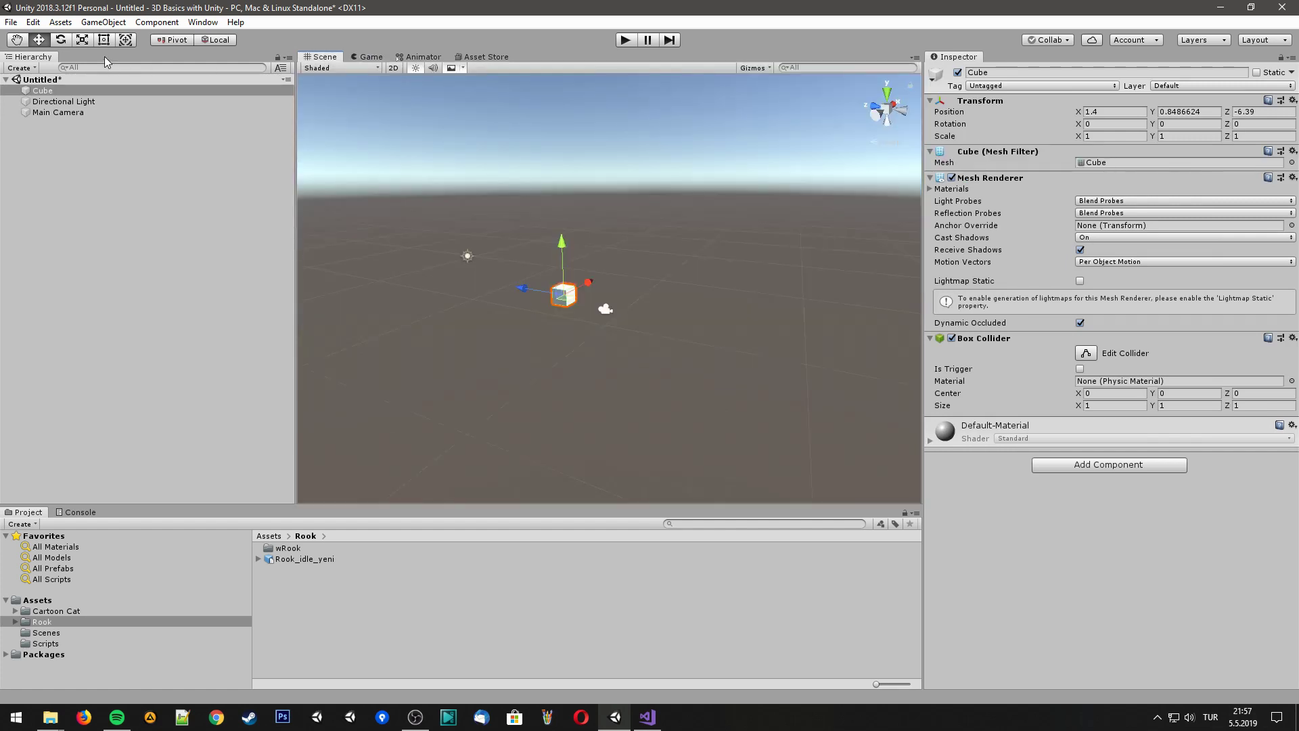
pyautogui.click(61, 40)
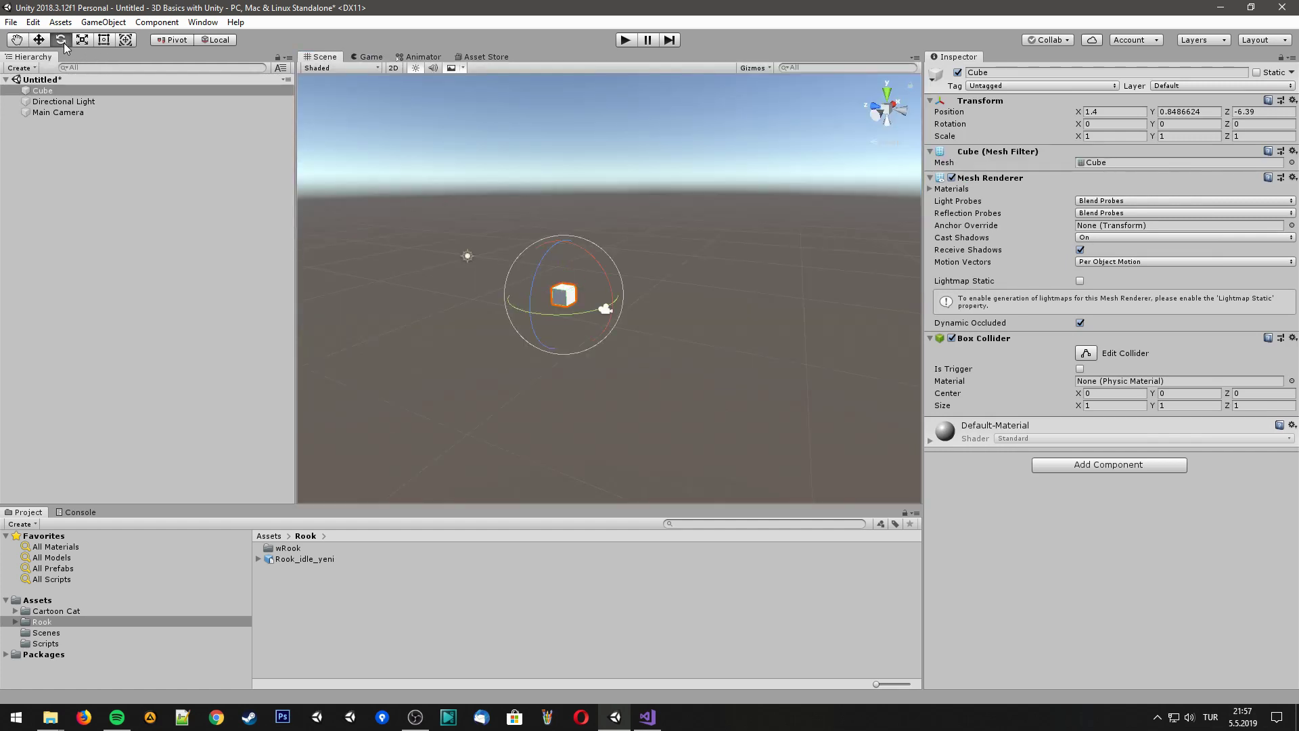
pyautogui.moveTo(551, 312); pyautogui.dragTo(529, 311)
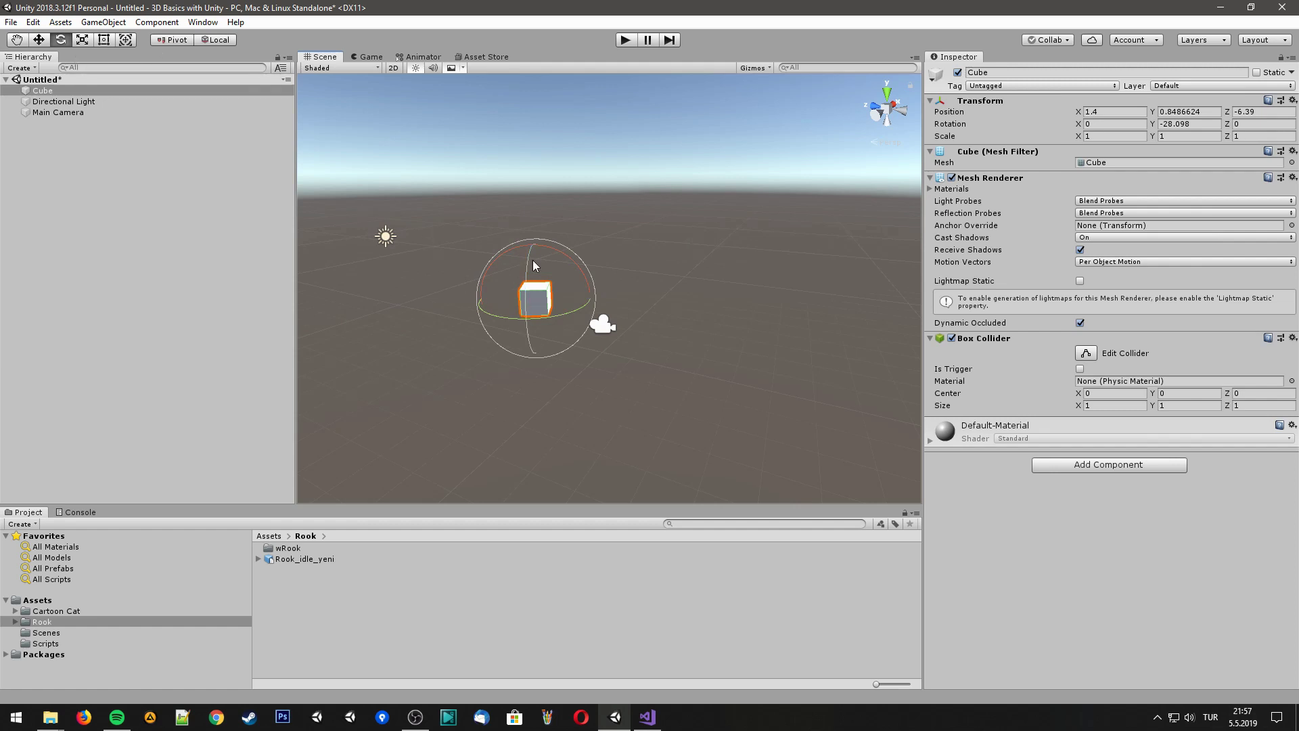
pyautogui.moveTo(526, 311); pyautogui.dragTo(545, 248)
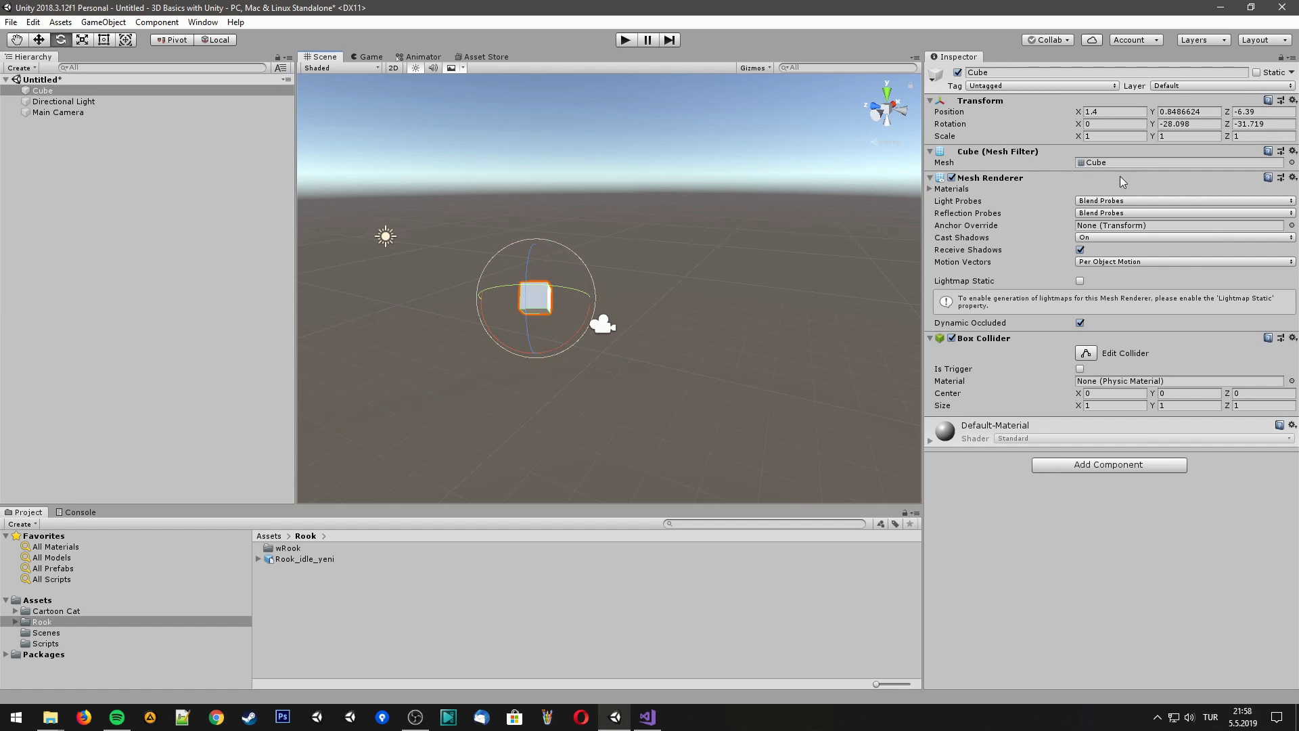
# Set the cube's rotation to Y 45 and Z 0 in the Inspector and check the Game view
pyautogui.click(1191, 123)
pyautogui.write('0')
pyautogui.click(1271, 126)
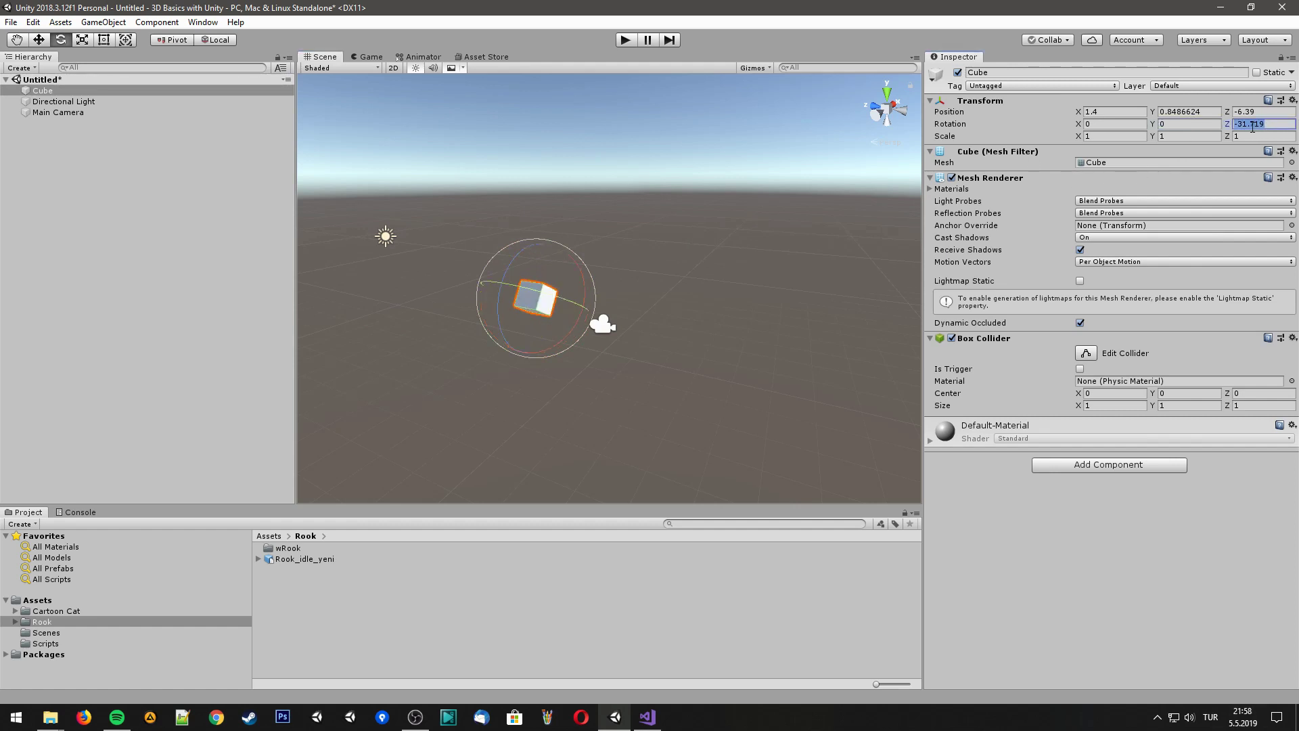
pyautogui.write('0')
pyautogui.click(1174, 124)
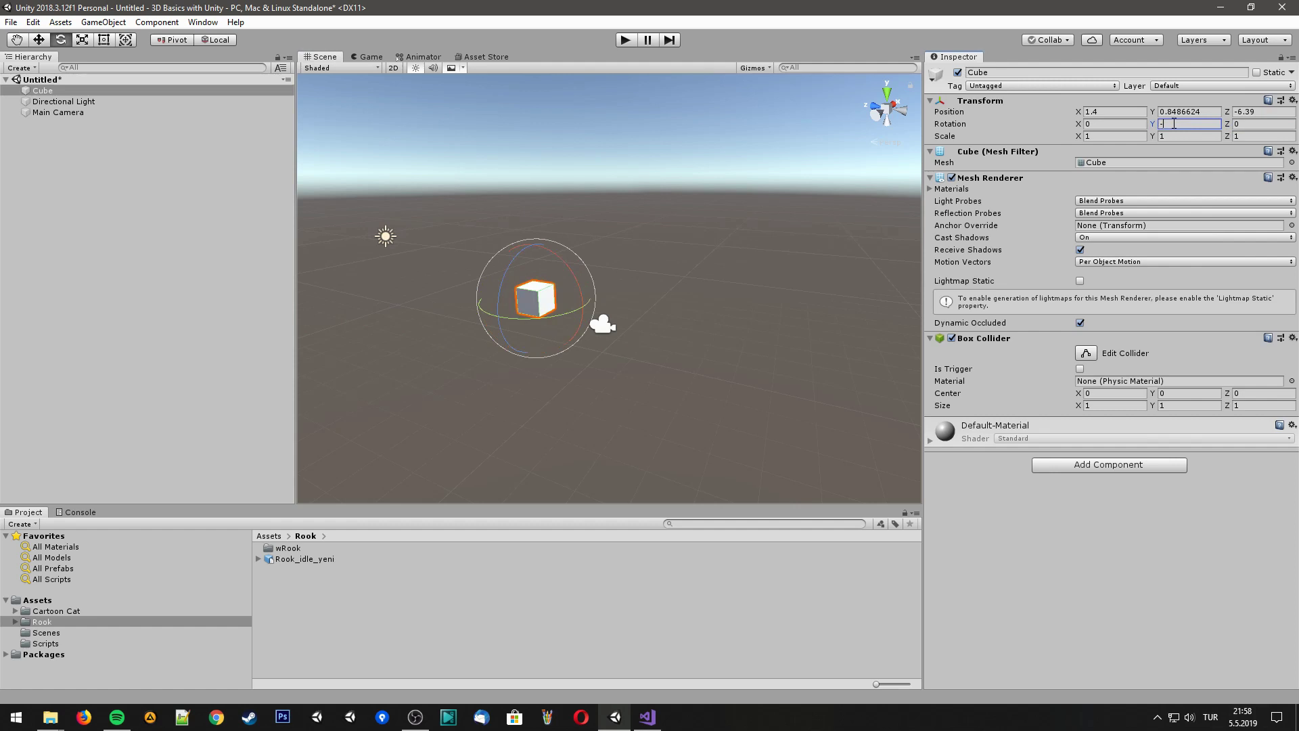
pyautogui.write('90')
pyautogui.write('4')
pyautogui.write('5')
pyautogui.click(370, 56)
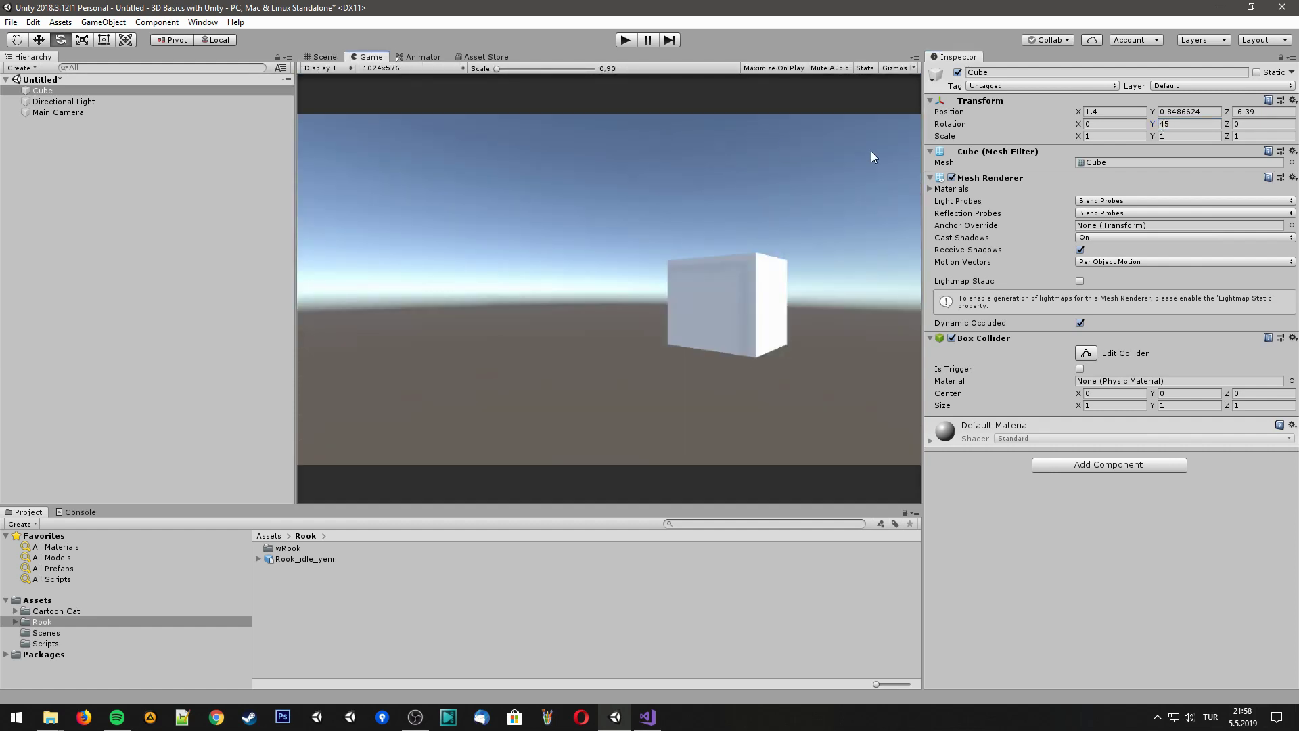
pyautogui.moveTo(1156, 124); pyautogui.dragTo(1118, 174)
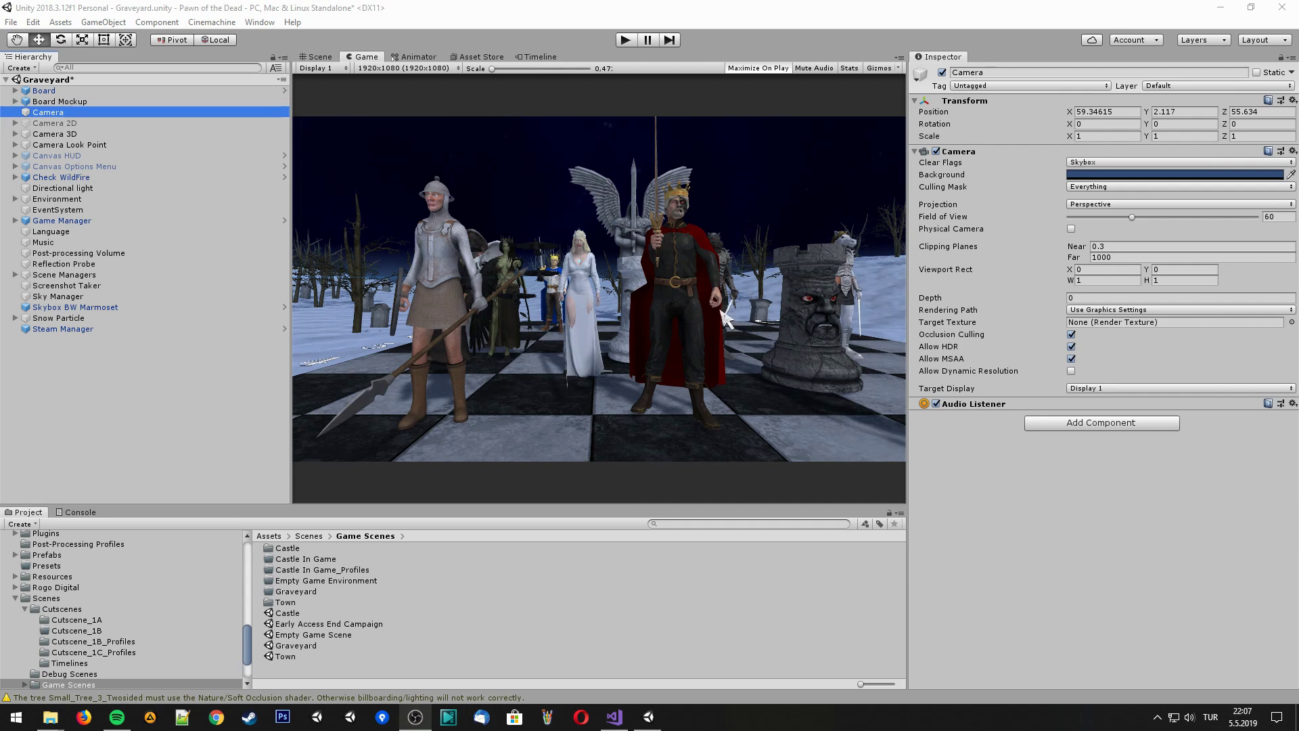
# Nudge the graveyard Camera, then switch its Projection to Orthographic and view the Game output
pyautogui.click(322, 57)
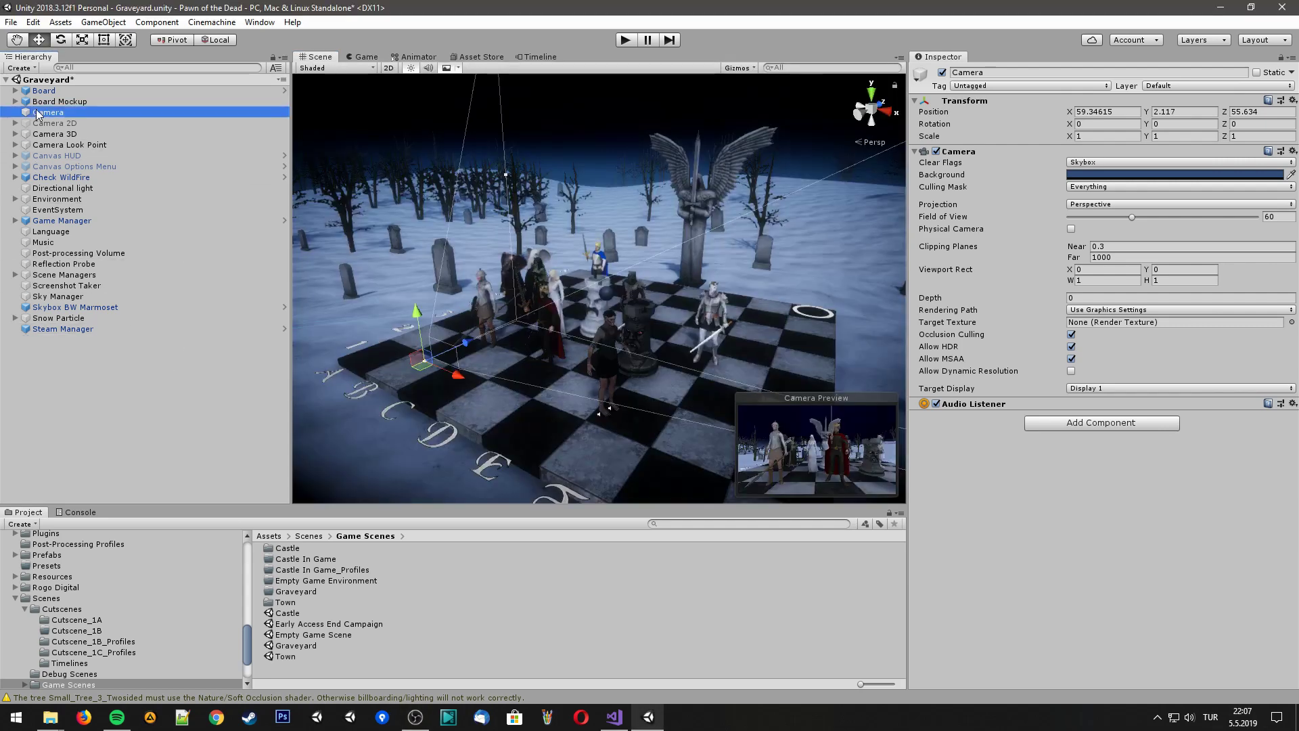
pyautogui.moveTo(465, 343); pyautogui.dragTo(479, 358)
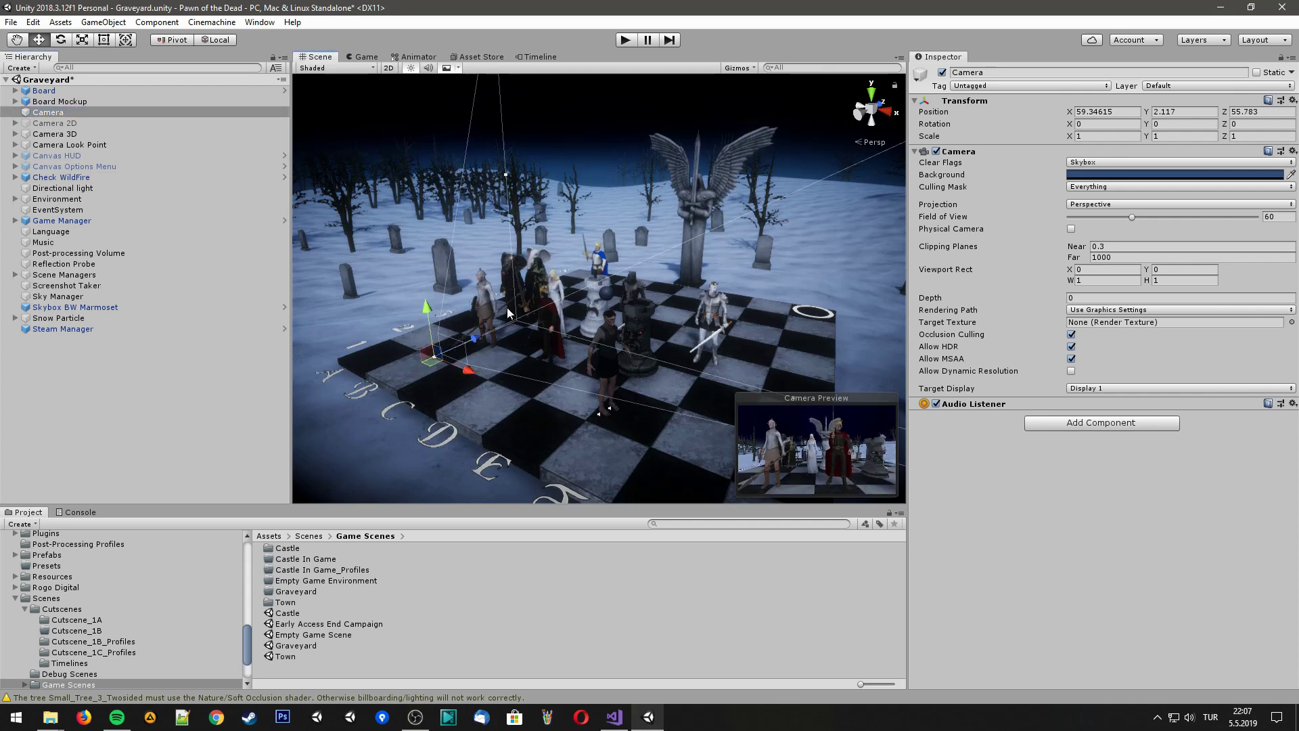
pyautogui.click(364, 56)
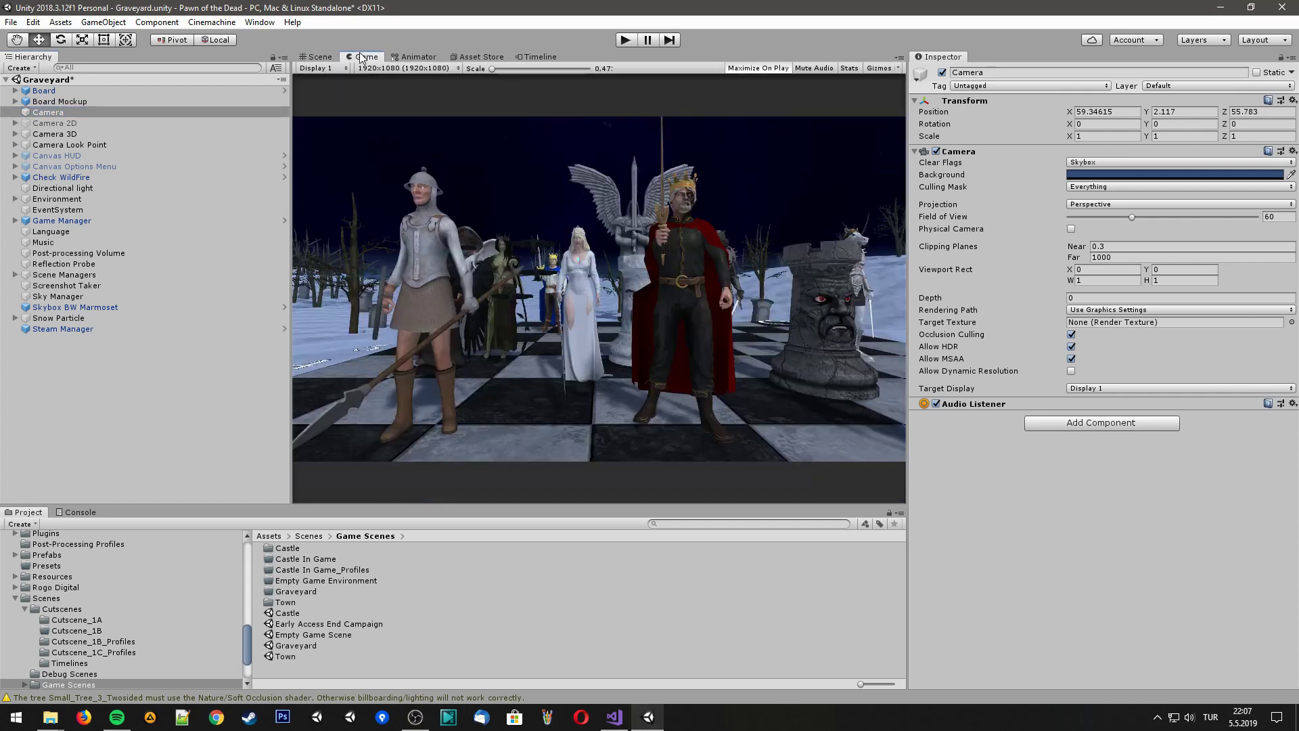
pyautogui.click(1086, 204)
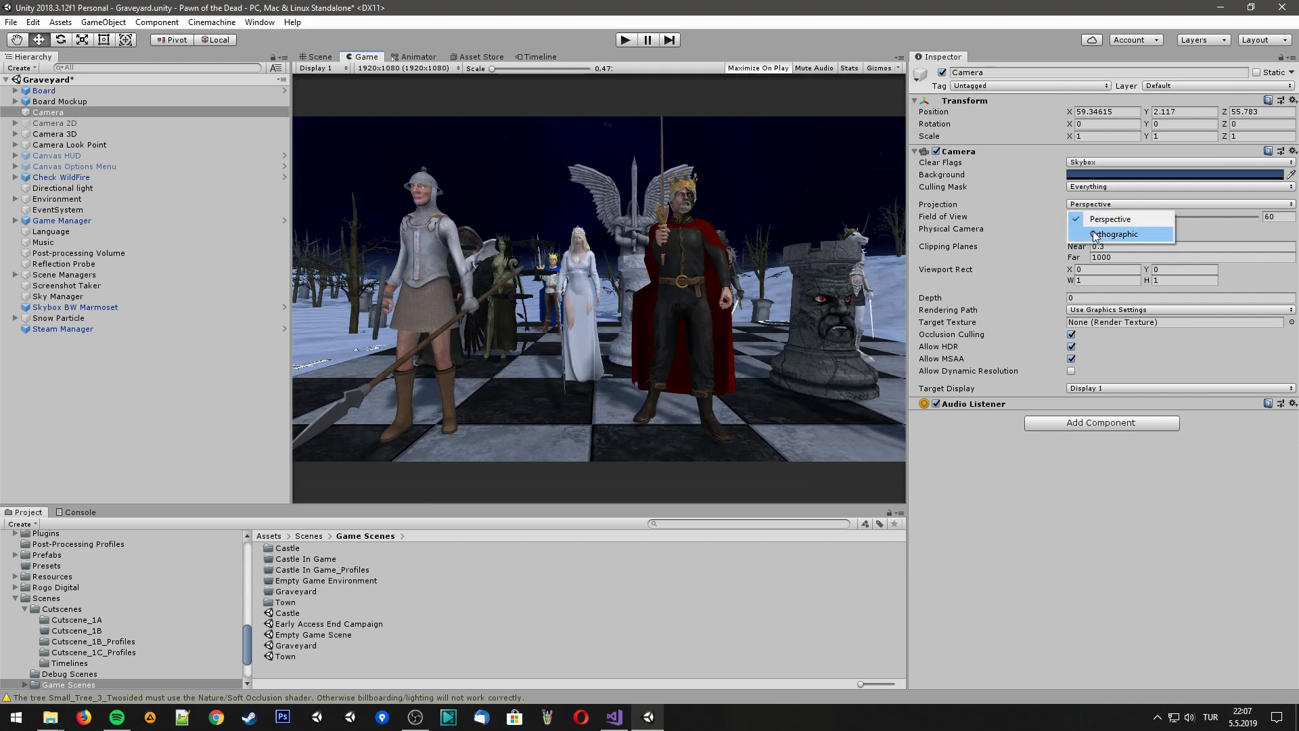
pyautogui.click(1095, 234)
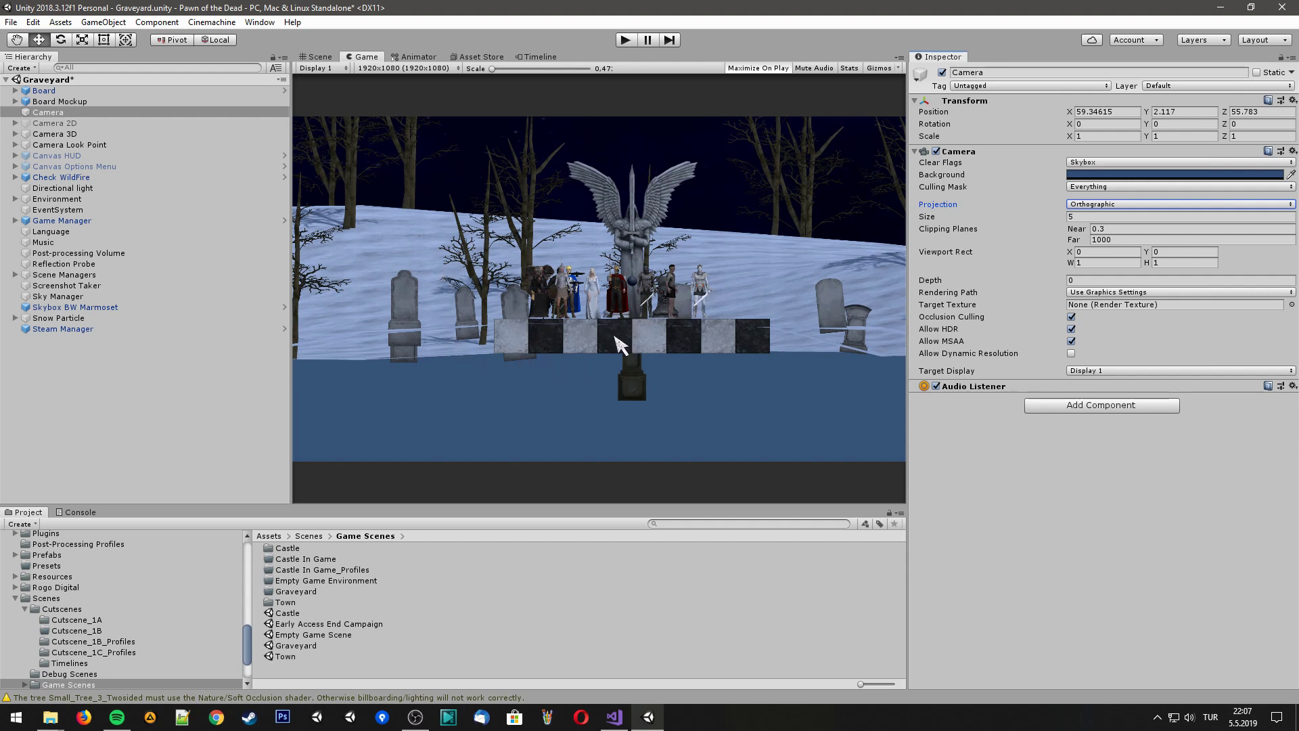
# Slide the Camera sideways across the board and tilt it toward the board
pyautogui.click(326, 60)
pyautogui.moveTo(464, 377); pyautogui.dragTo(589, 397)
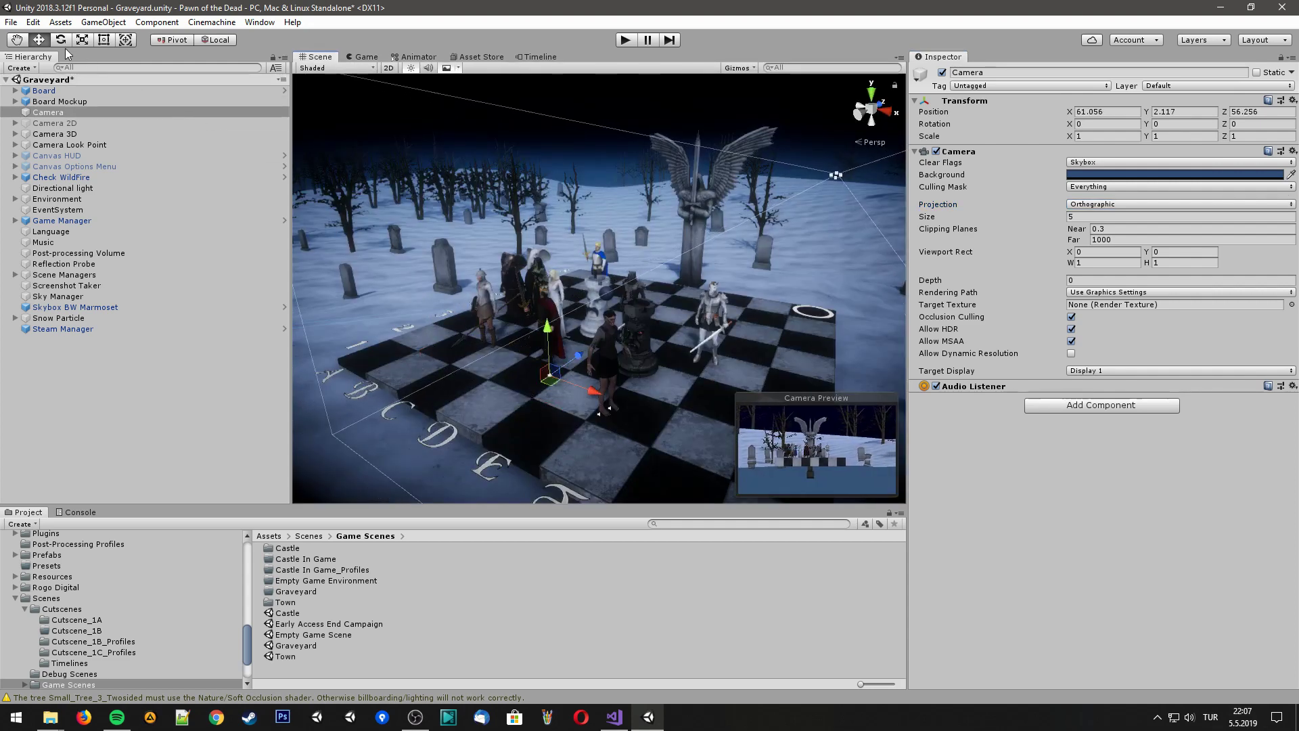
pyautogui.press('e')
pyautogui.moveTo(542, 405)
pyautogui.mouseDown()
pyautogui.moveTo(584, 411)
pyautogui.moveTo(536, 374)
pyautogui.moveTo(542, 412)
pyautogui.mouseUp()
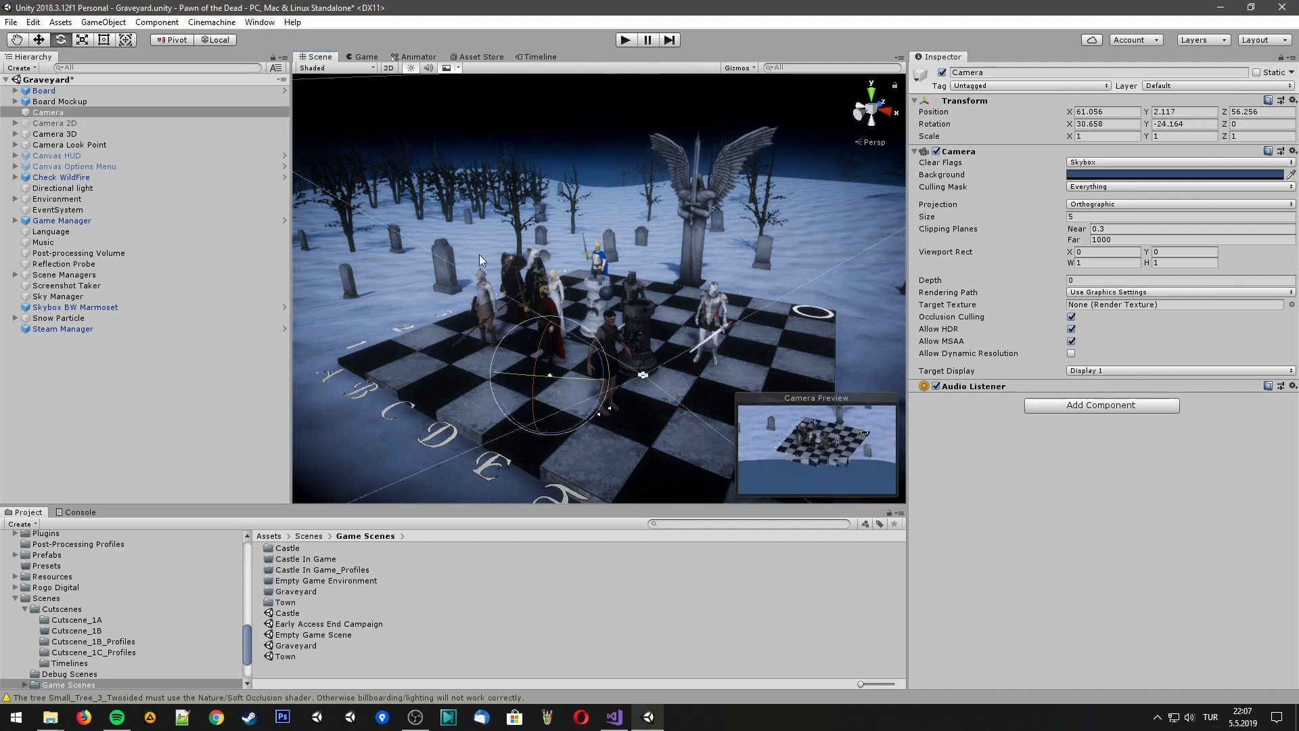
pyautogui.click(366, 57)
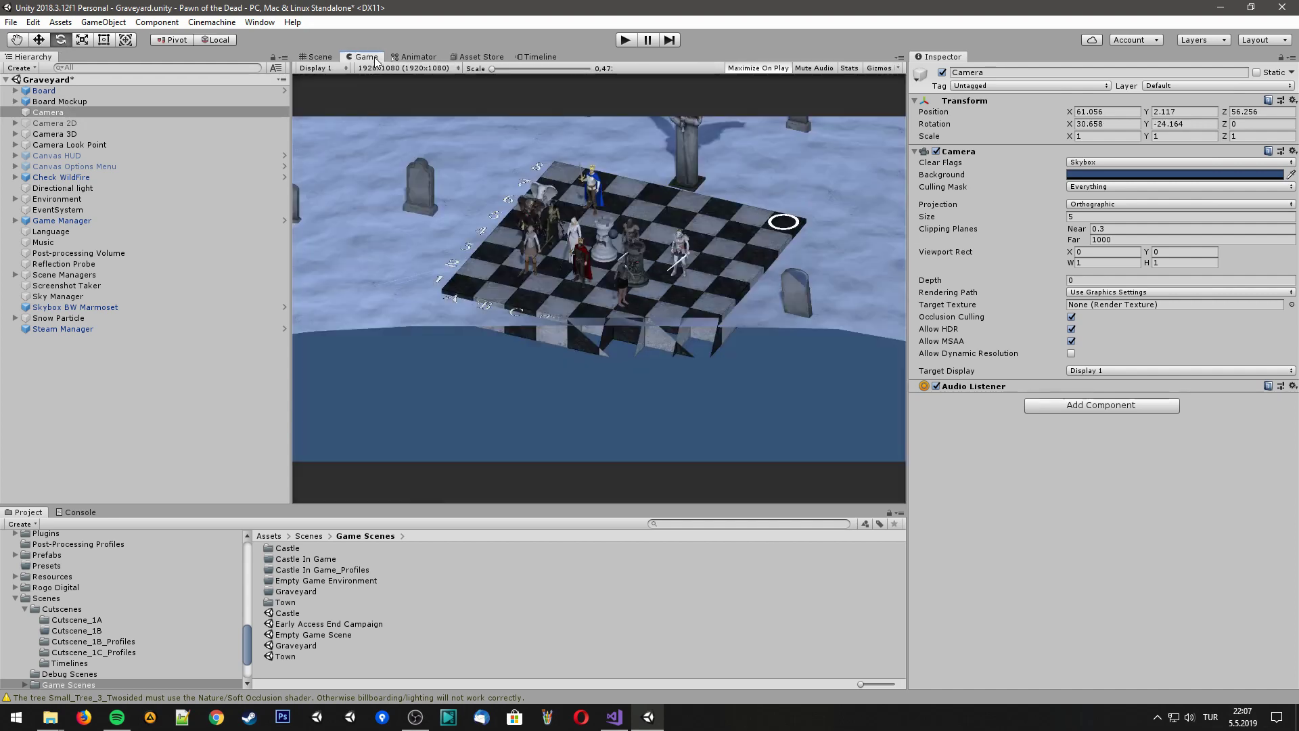
# Move the Camera up and away to 62.89, 4.773, 52.168 so the whole chessboard shows
pyautogui.click(318, 56)
pyautogui.scroll(-2, 525, 375)
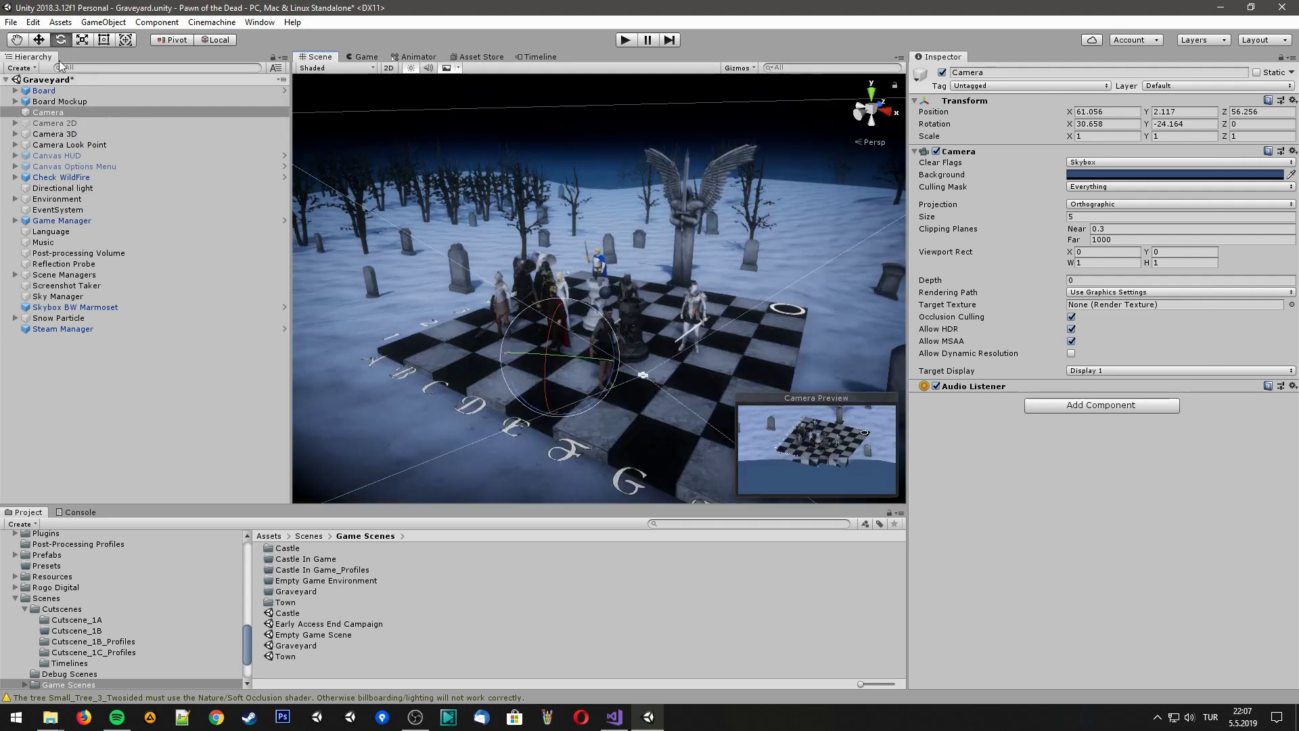
pyautogui.click(38, 40)
pyautogui.keyDown('alt'); pyautogui.moveTo(499, 353); pyautogui.dragTo(586, 396); pyautogui.keyUp('alt')
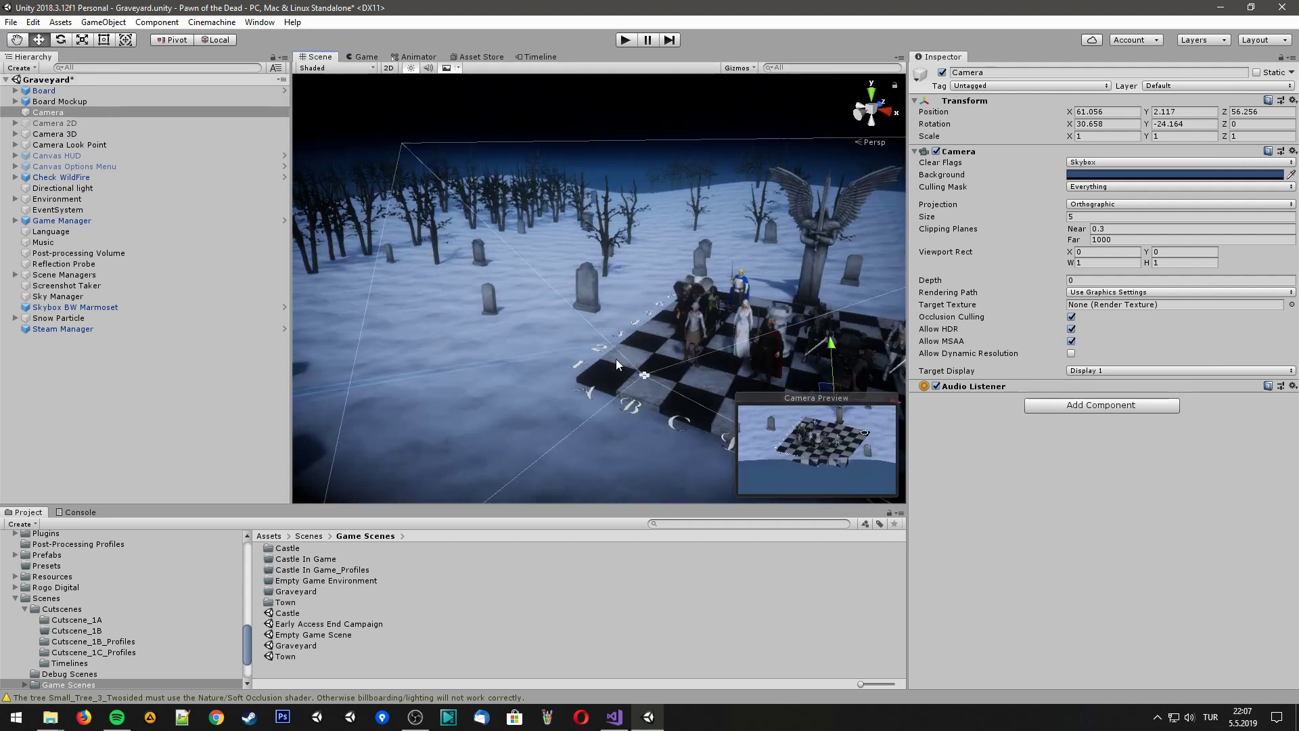
pyautogui.moveTo(484, 373); pyautogui.dragTo(689, 293)
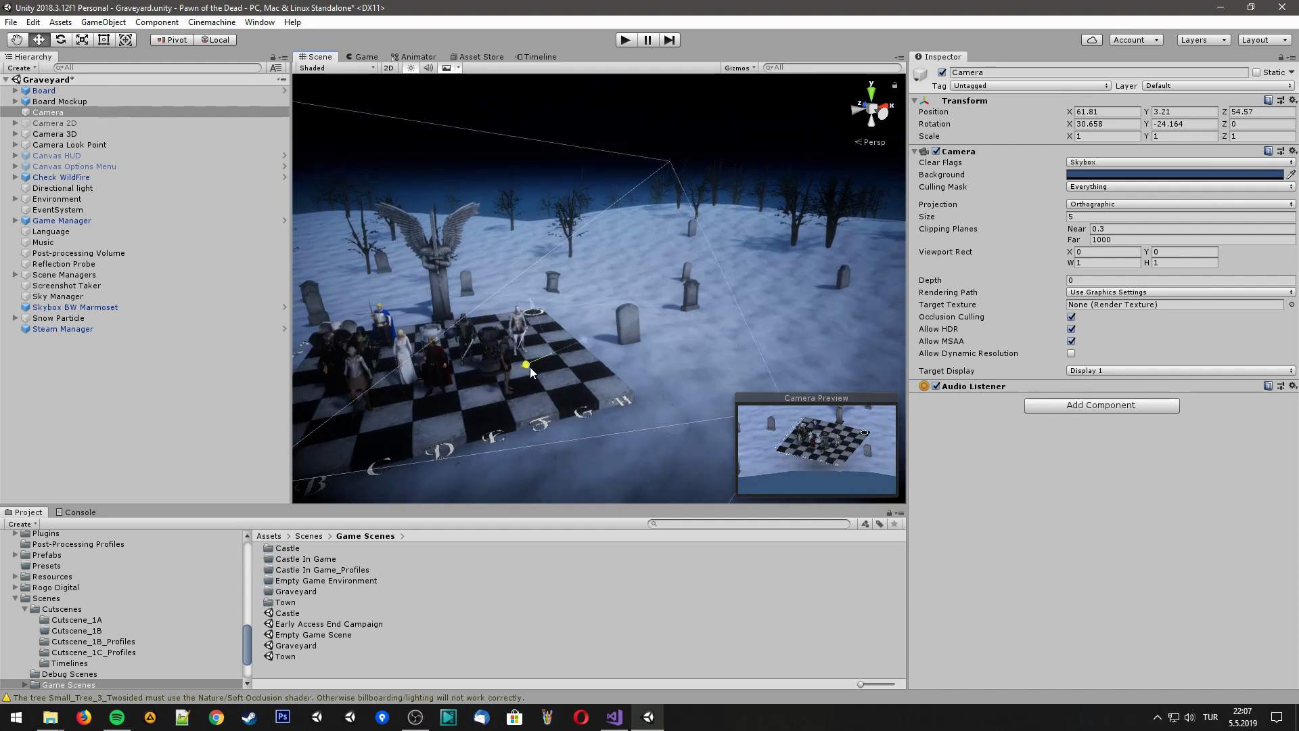
pyautogui.click(370, 60)
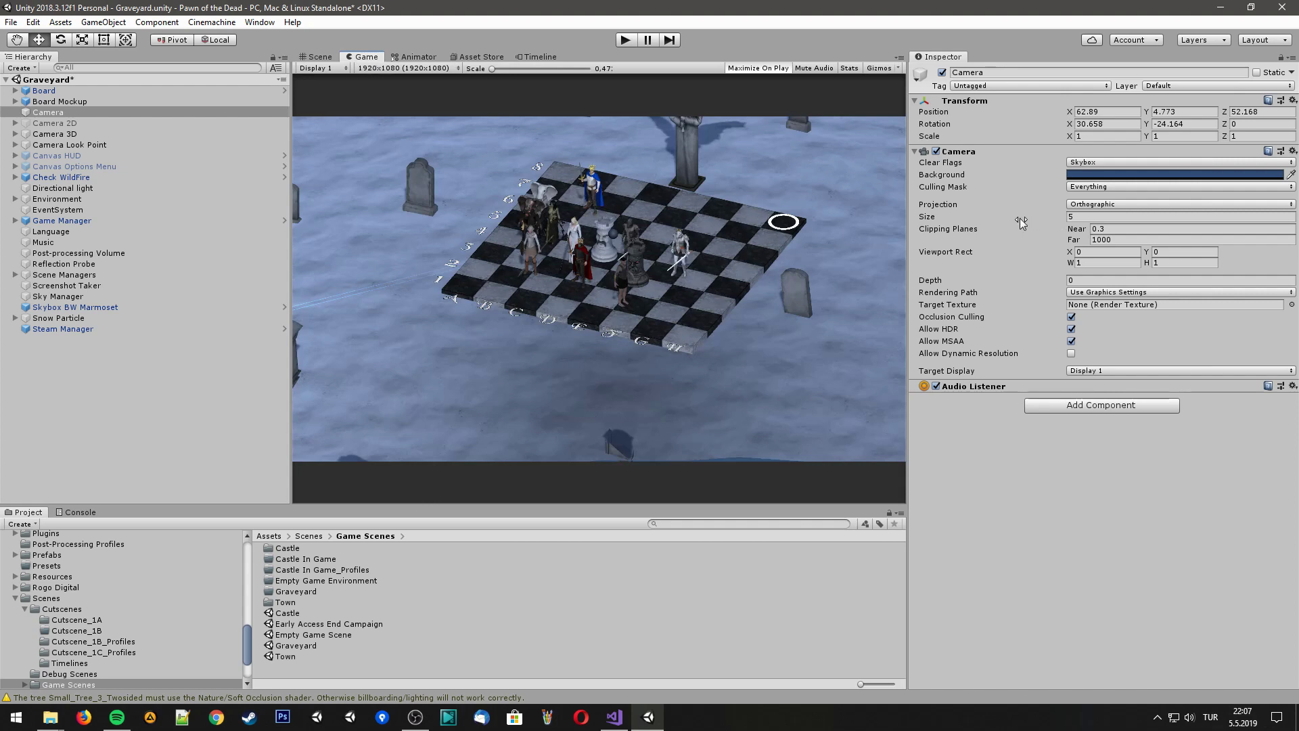
# Try smaller and larger orthographic Size values, then switch the Camera back to Perspective
pyautogui.moveTo(994, 218); pyautogui.dragTo(925, 238)
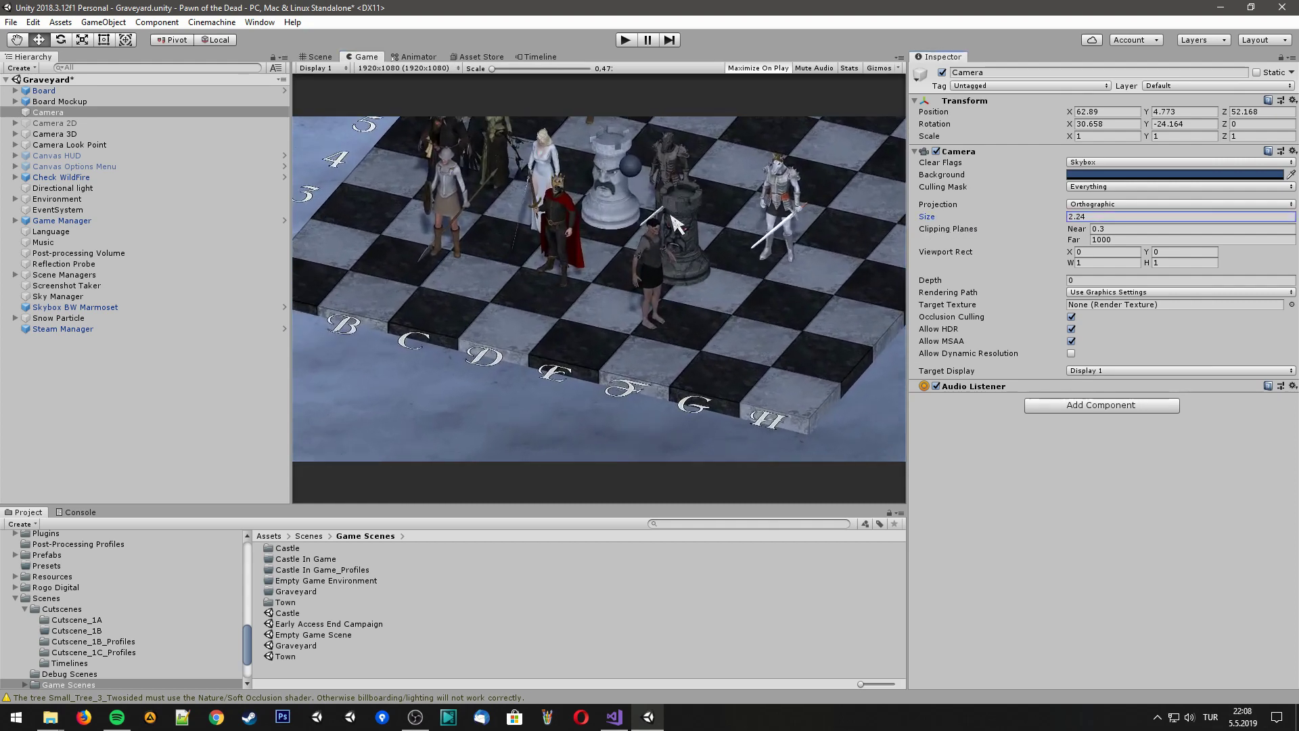
pyautogui.moveTo(936, 219); pyautogui.dragTo(952, 222)
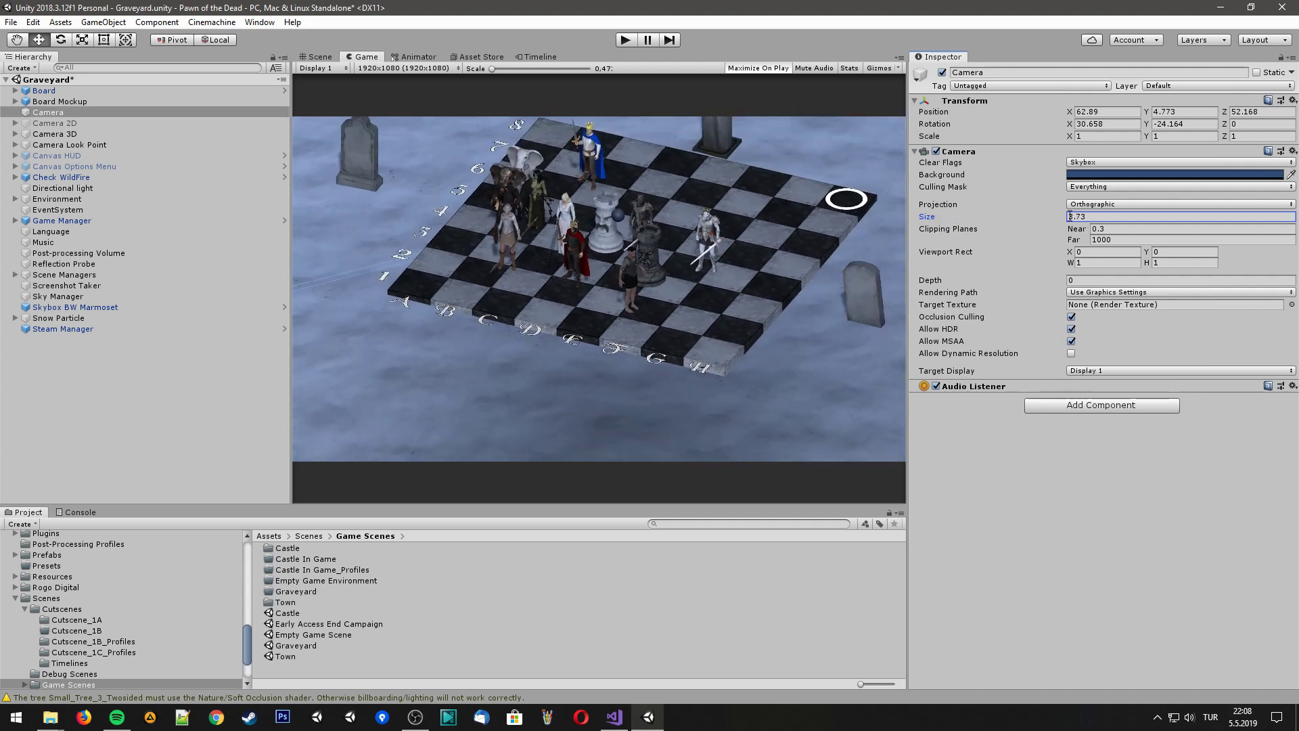
pyautogui.click(1121, 205)
pyautogui.click(1110, 218)
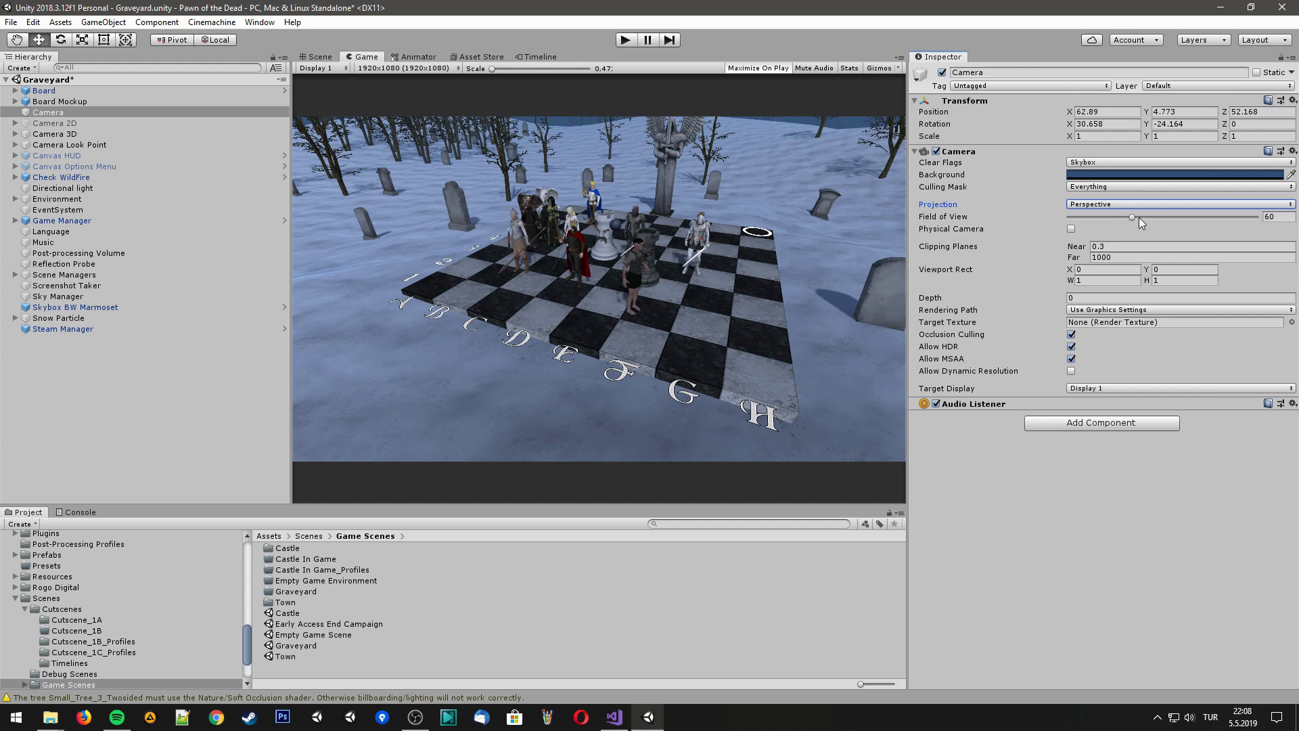
# Narrow the Camera's field of view and raise it up and back, checking the Game view
pyautogui.moveTo(1129, 217); pyautogui.dragTo(1086, 227)
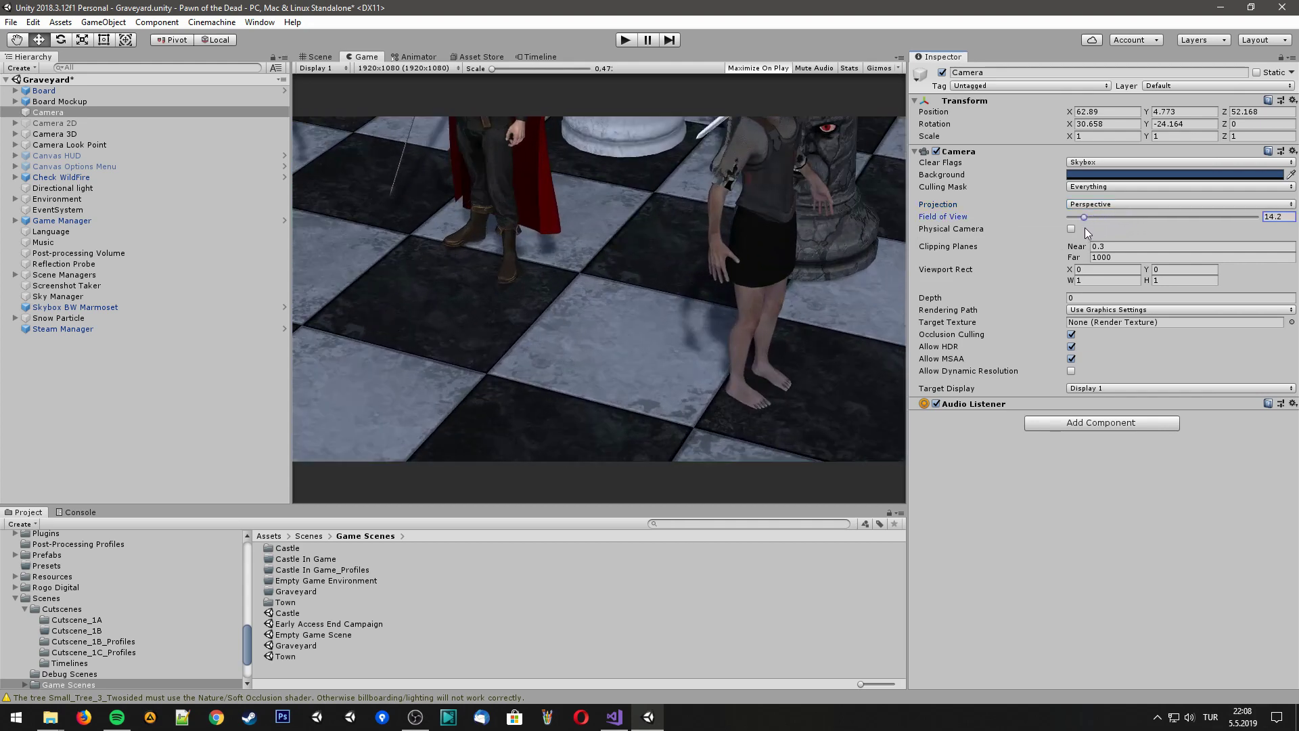
pyautogui.click(320, 56)
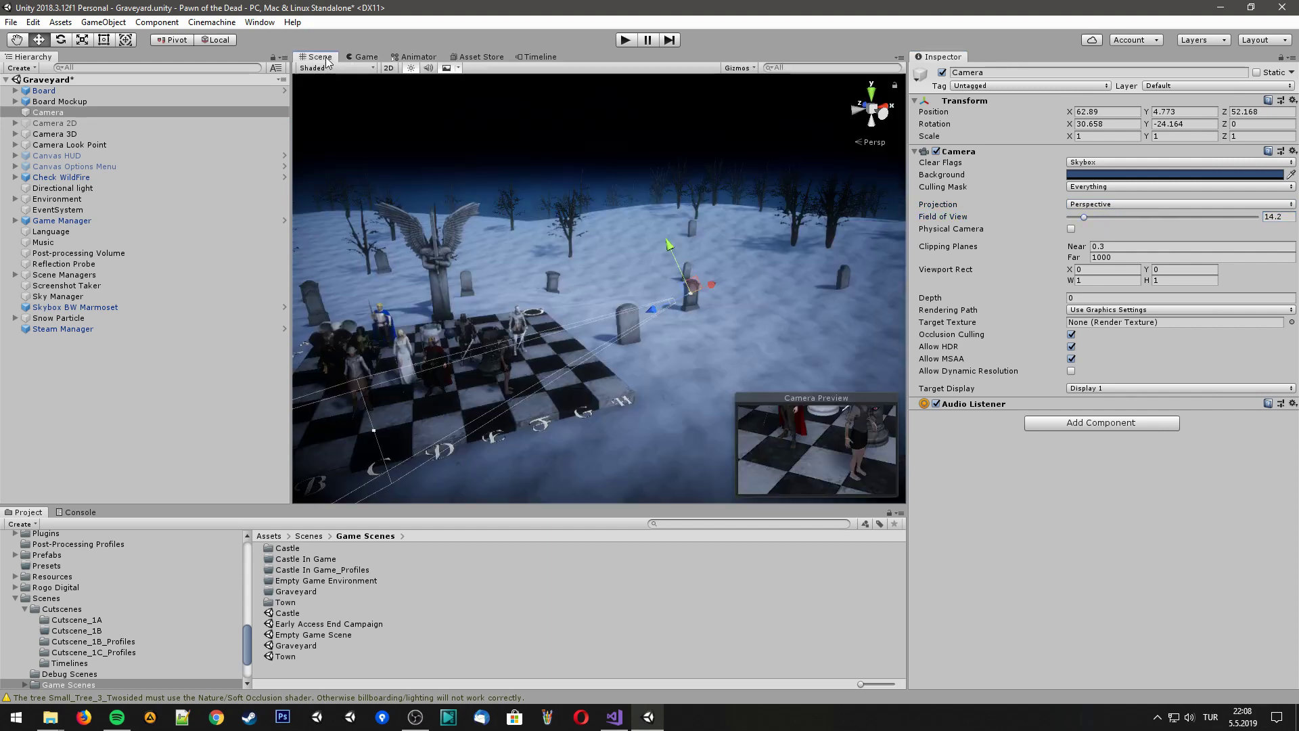
pyautogui.moveTo(675, 285); pyautogui.dragTo(654, 228)
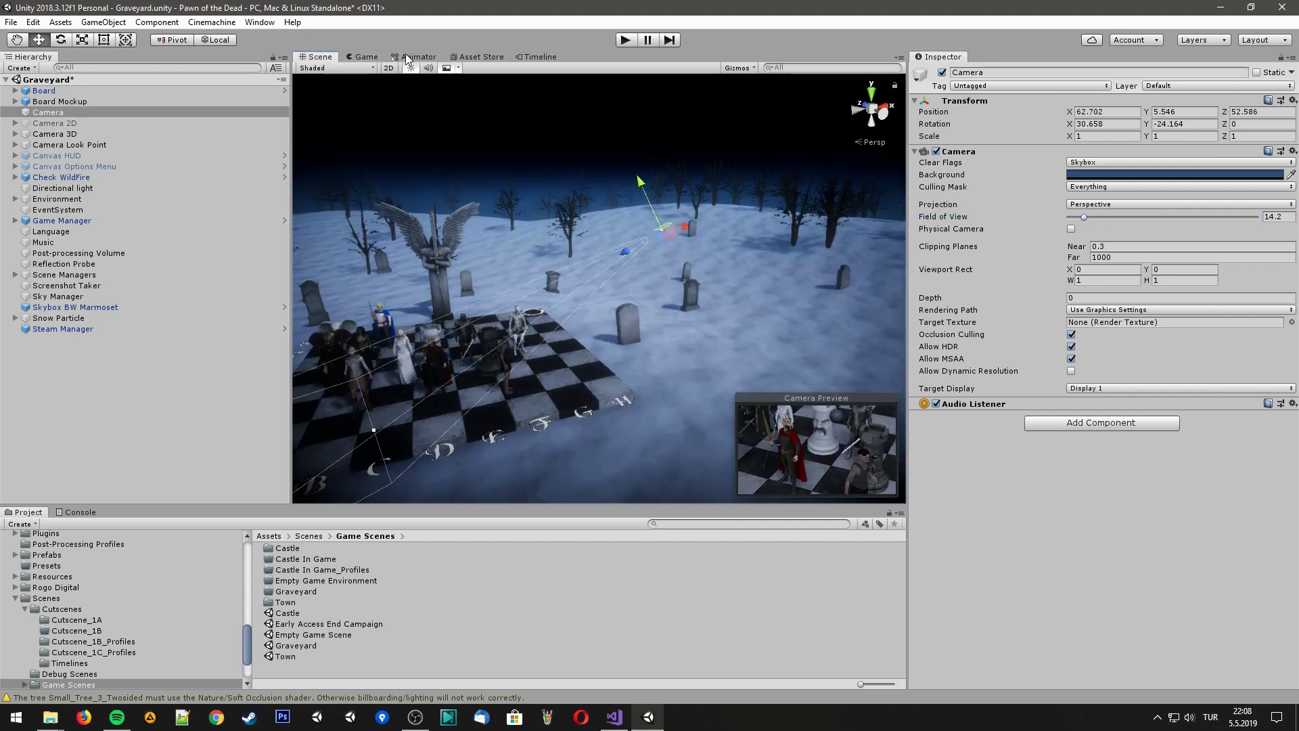
pyautogui.click(366, 57)
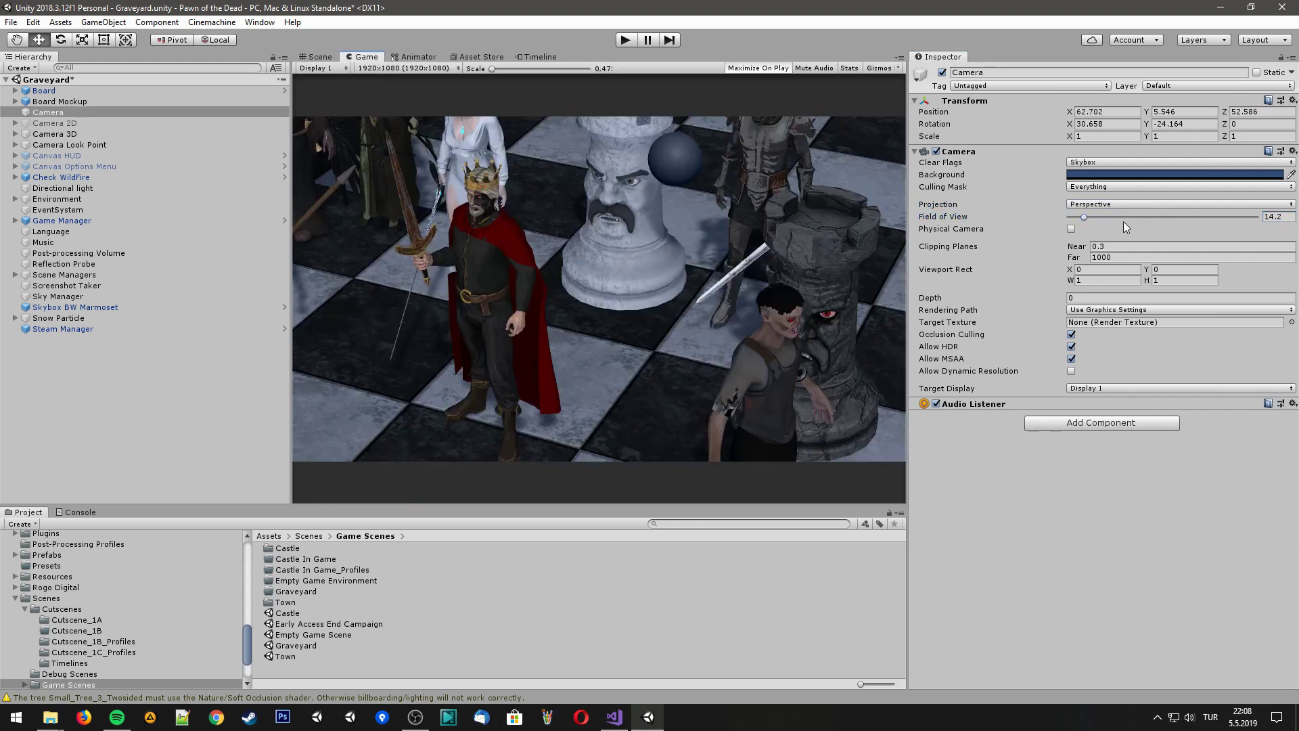
# Widen the field of view to 108.5 and move the Camera closer to the chess pieces
pyautogui.moveTo(1122, 218); pyautogui.dragTo(1184, 219)
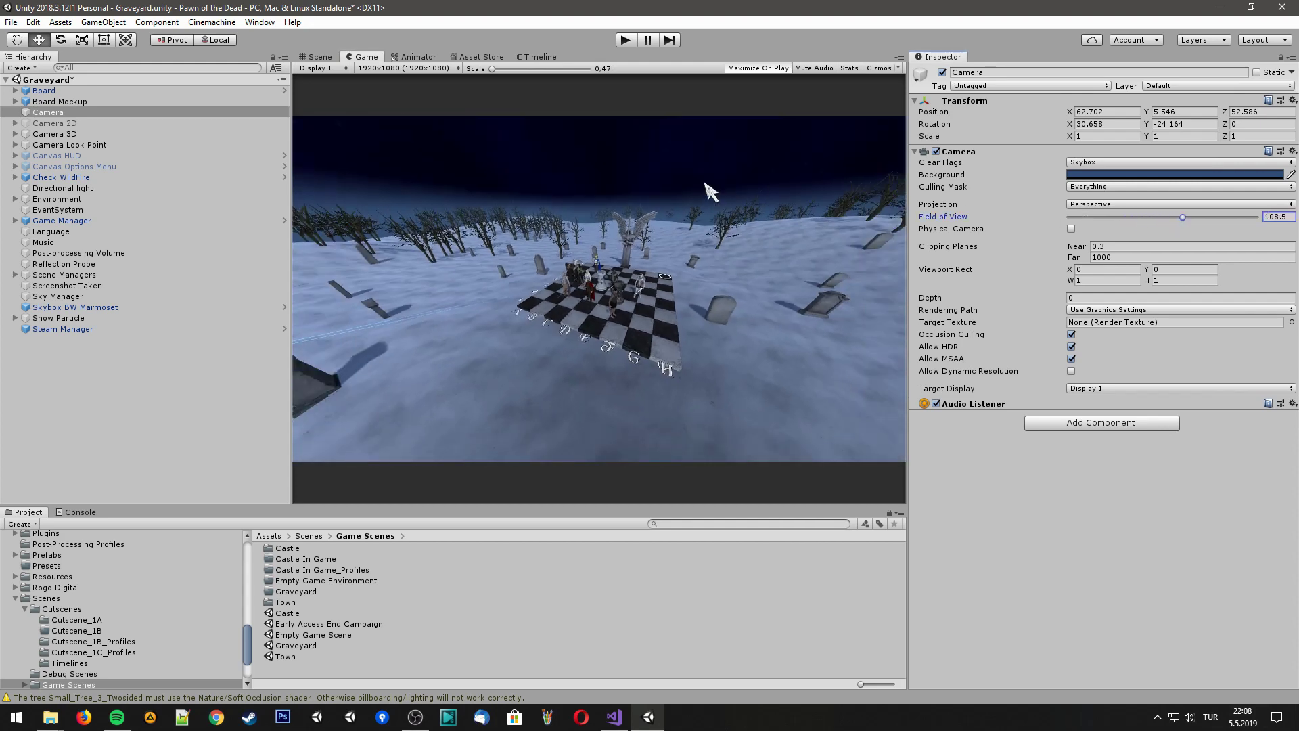
pyautogui.click(320, 57)
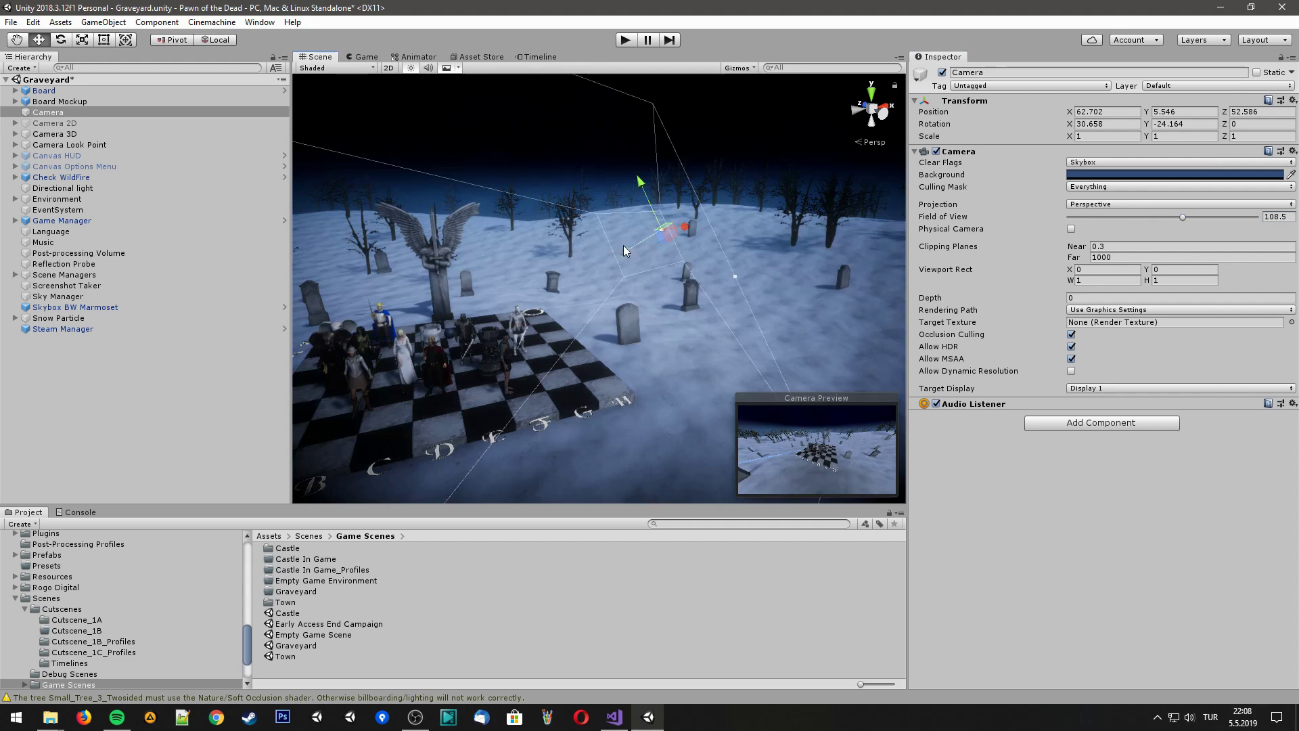
pyautogui.moveTo(612, 182)
pyautogui.mouseDown()
pyautogui.moveTo(433, 321)
pyautogui.moveTo(351, 341)
pyautogui.mouseUp()
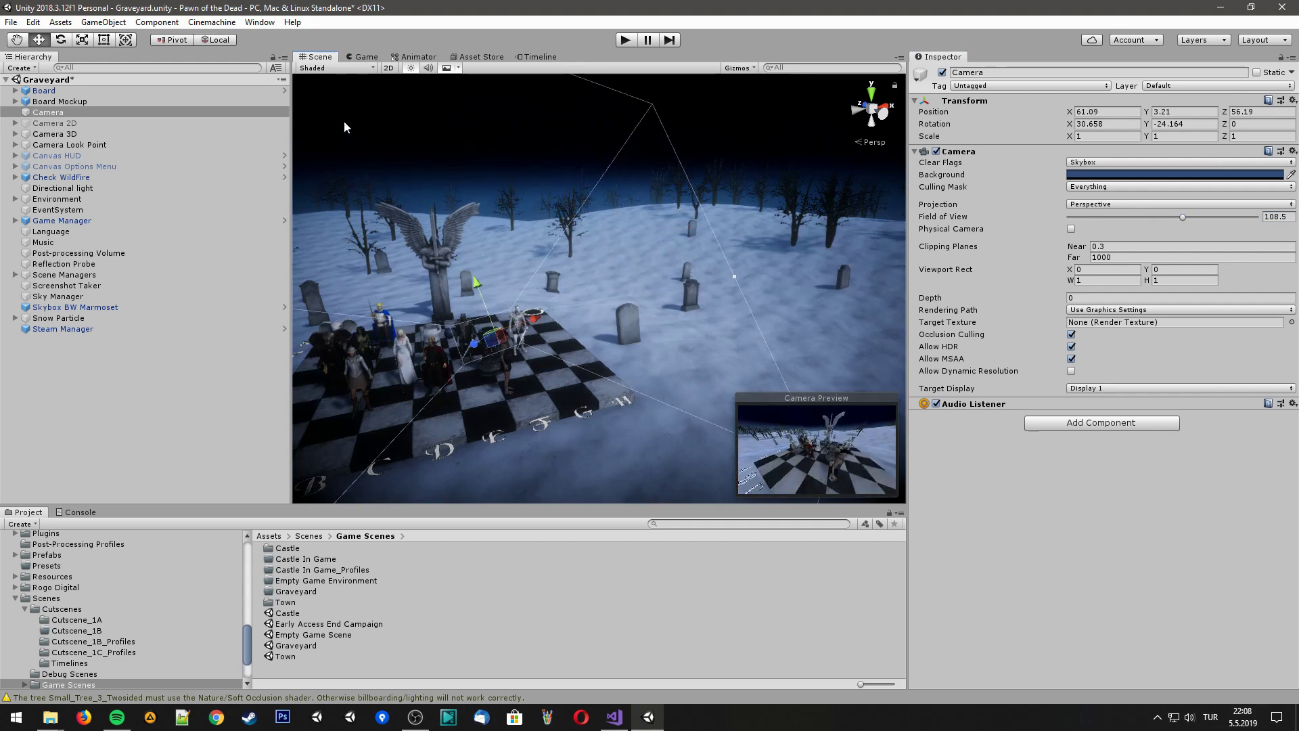
pyautogui.click(366, 57)
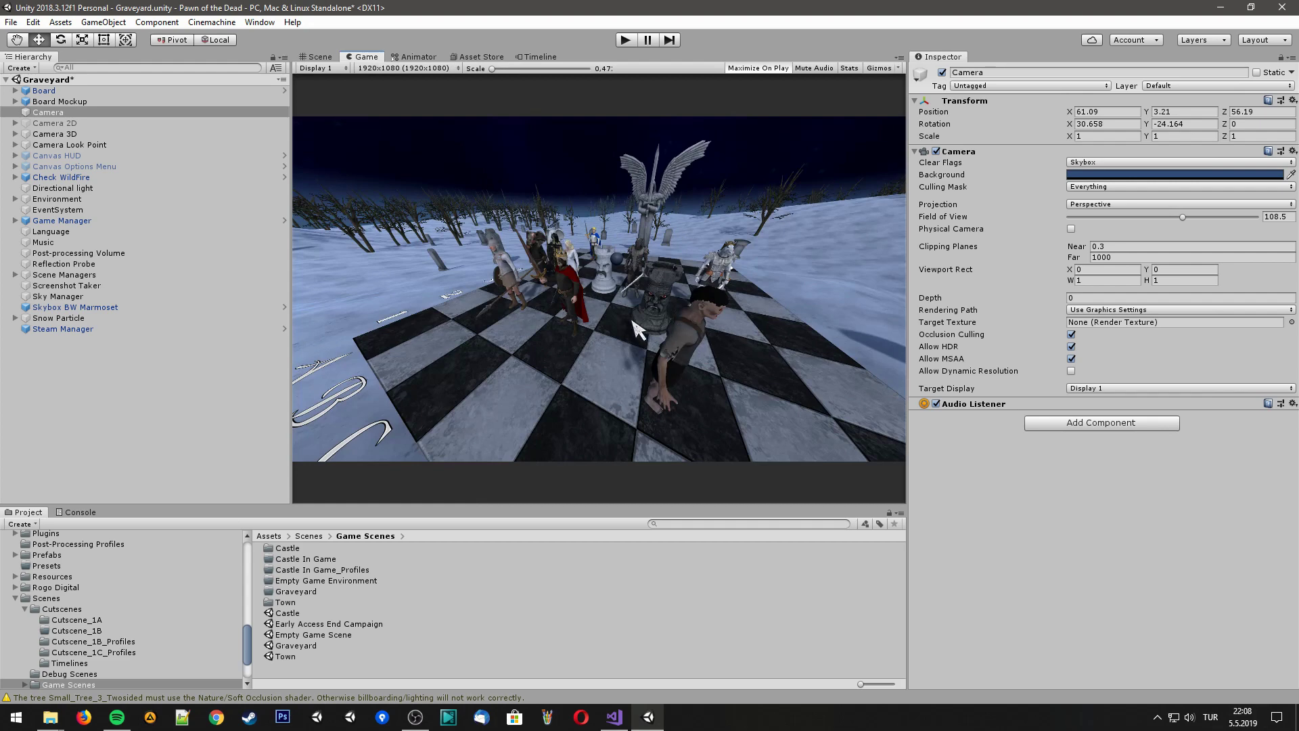
pyautogui.click(328, 59)
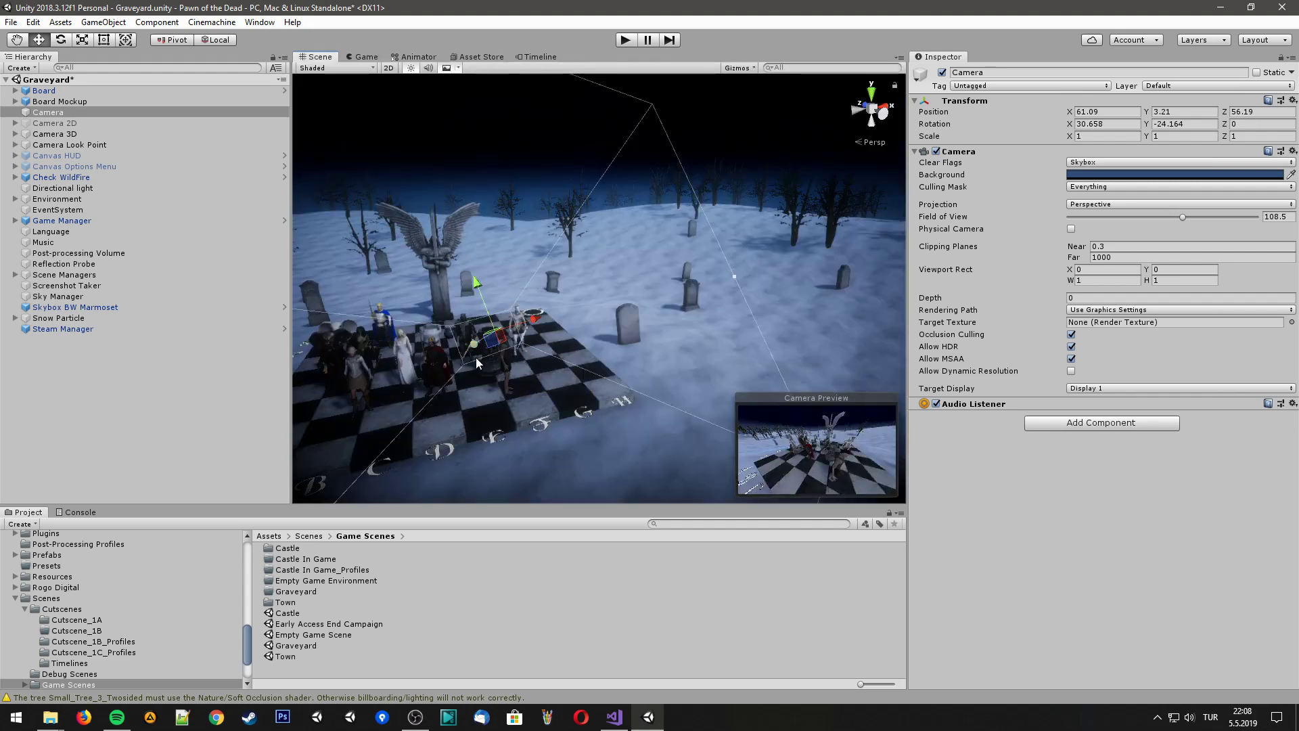
pyautogui.moveTo(477, 352); pyautogui.dragTo(504, 352)
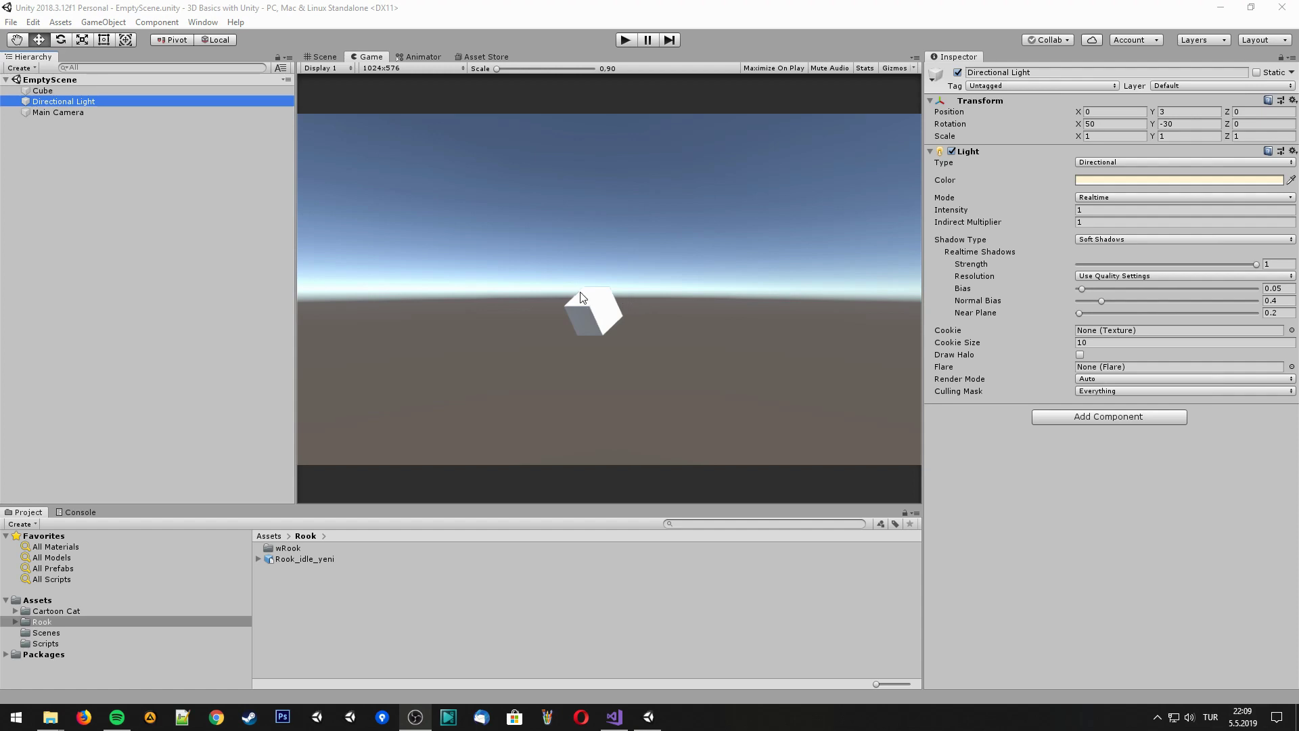
# Set the Directional Light colour to bright green (16FB00) so the cube looks green
pyautogui.click(76, 196)
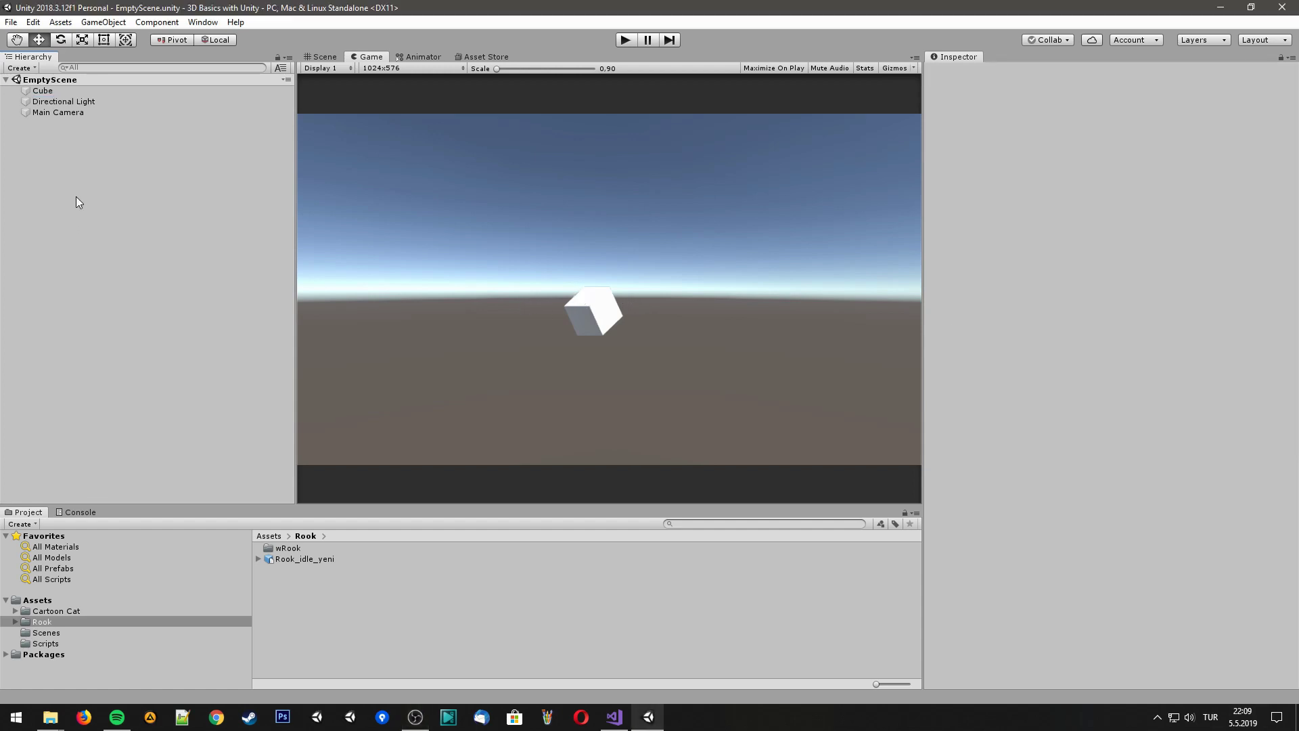
pyautogui.click(73, 103)
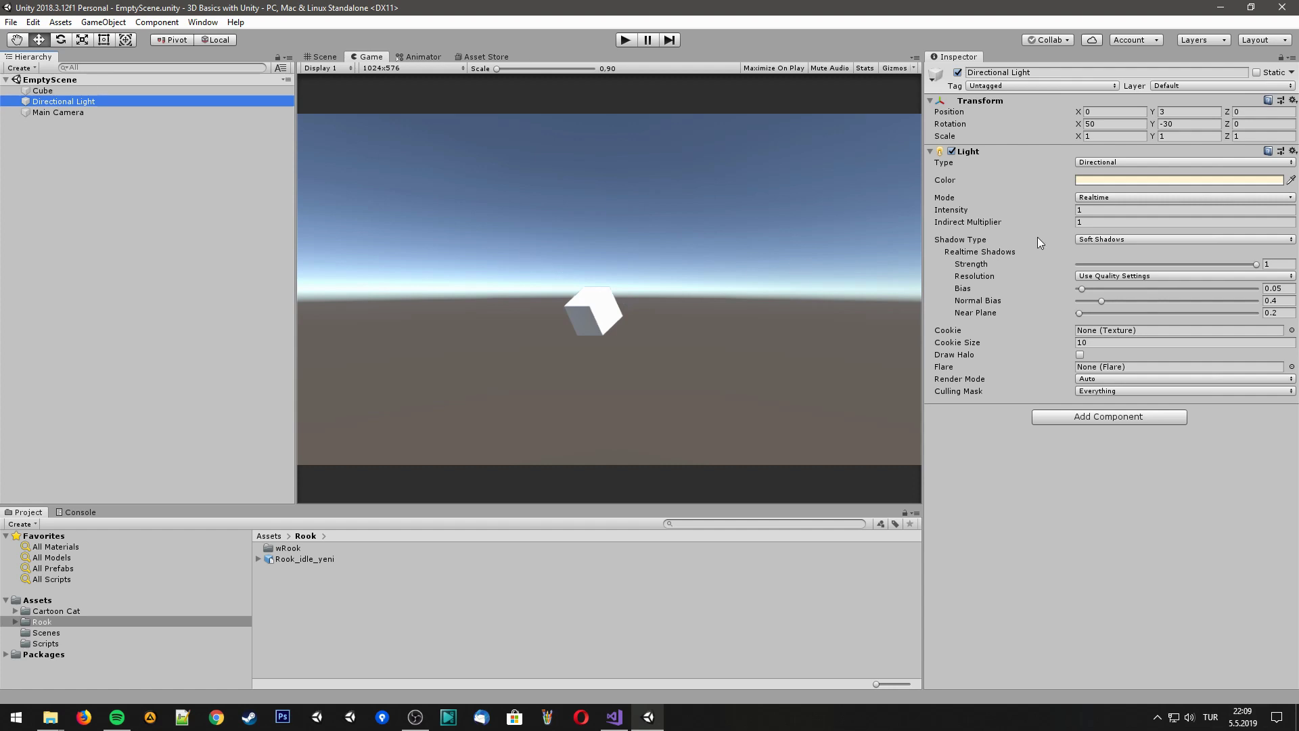
pyautogui.click(1089, 181)
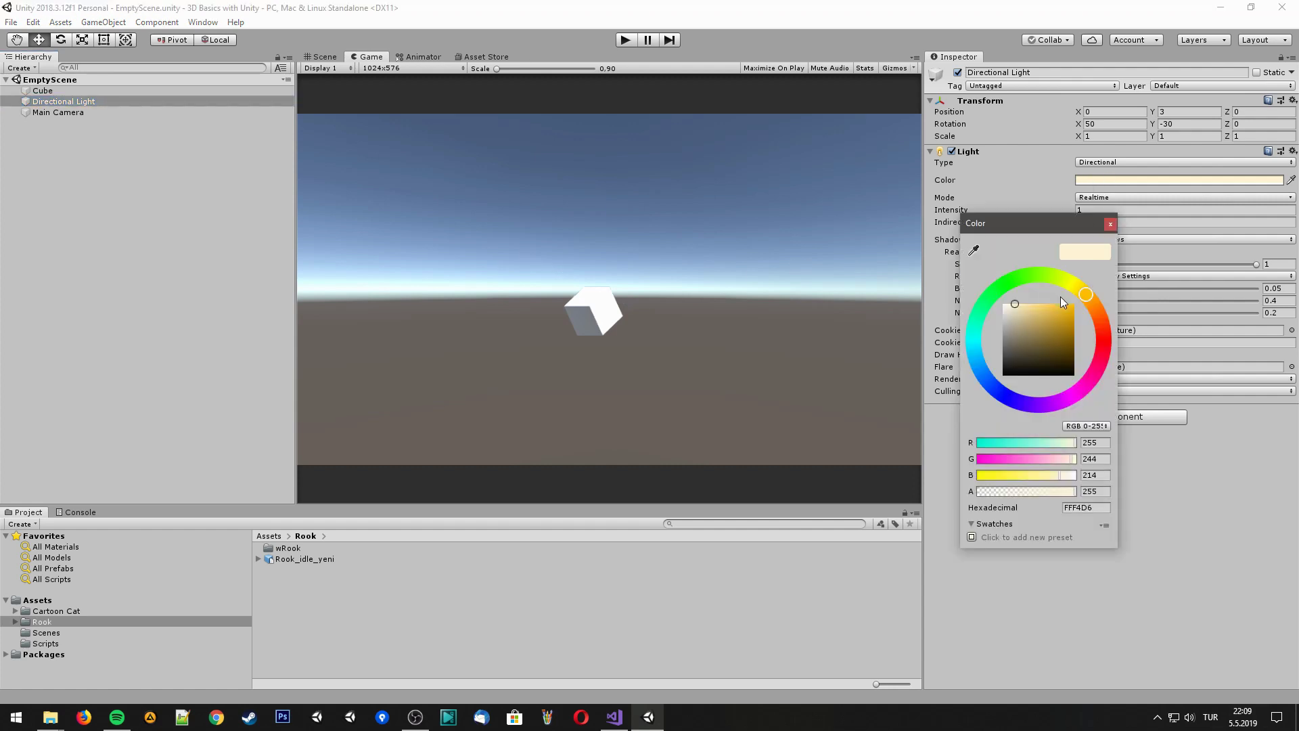
pyautogui.moveTo(1023, 280)
pyautogui.mouseDown()
pyautogui.moveTo(1013, 283)
pyautogui.moveTo(1081, 312)
pyautogui.moveTo(1092, 293)
pyautogui.mouseUp()
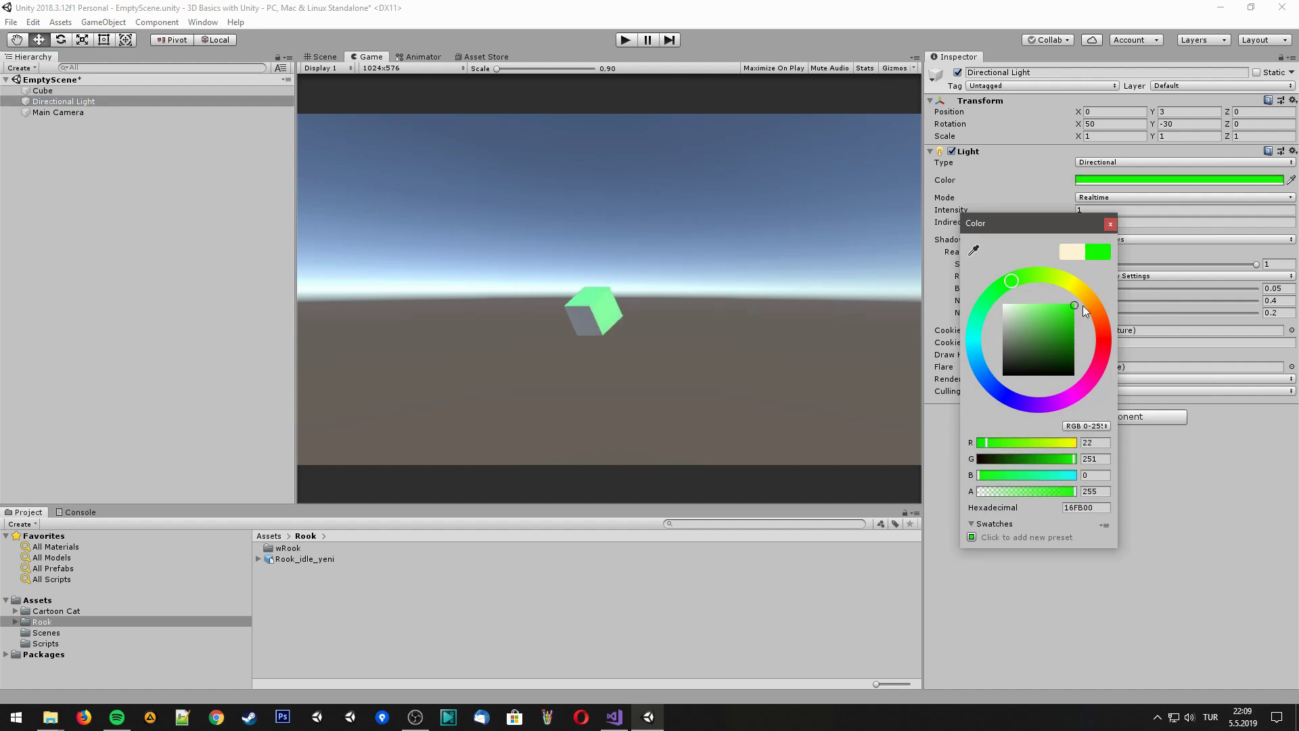
pyautogui.click(1110, 223)
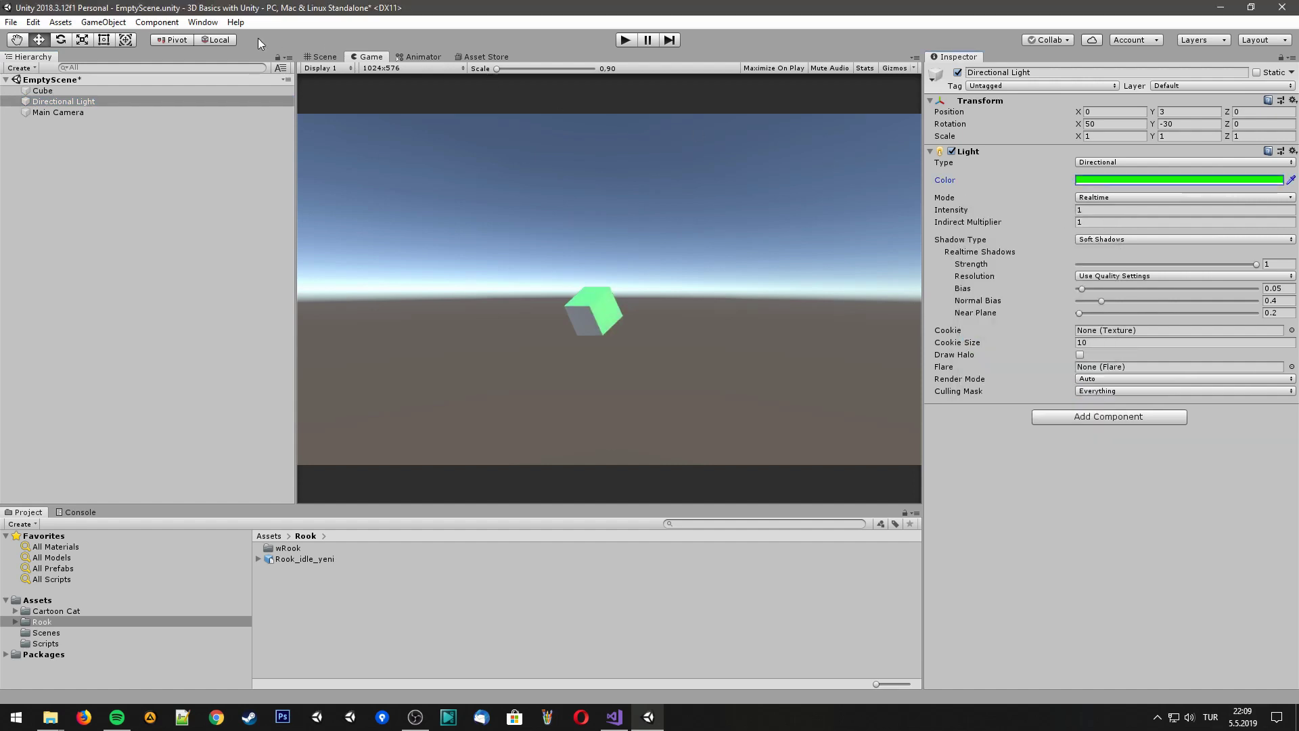
pyautogui.click(213, 25)
pyautogui.moveTo(255, 158)
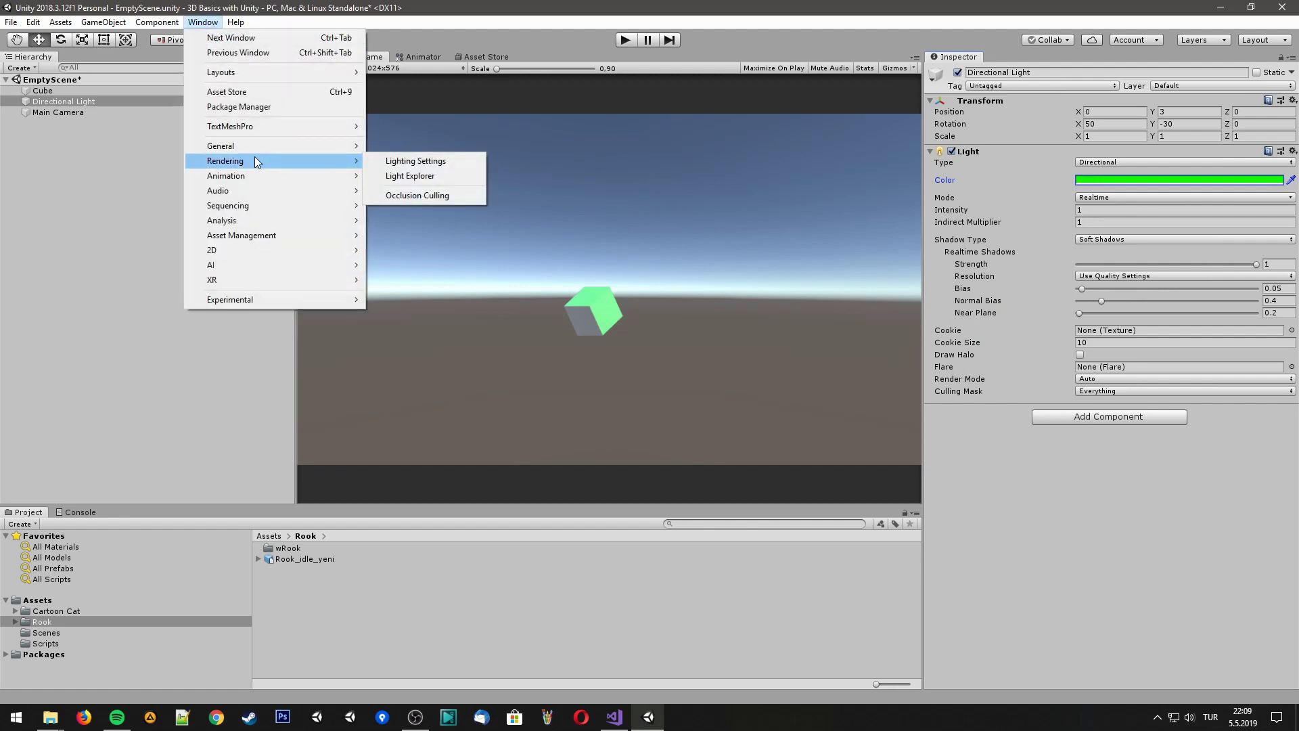
# Switch ambient lighting to a Color source set to black (000000), then close the Lighting window
pyautogui.click(411, 162)
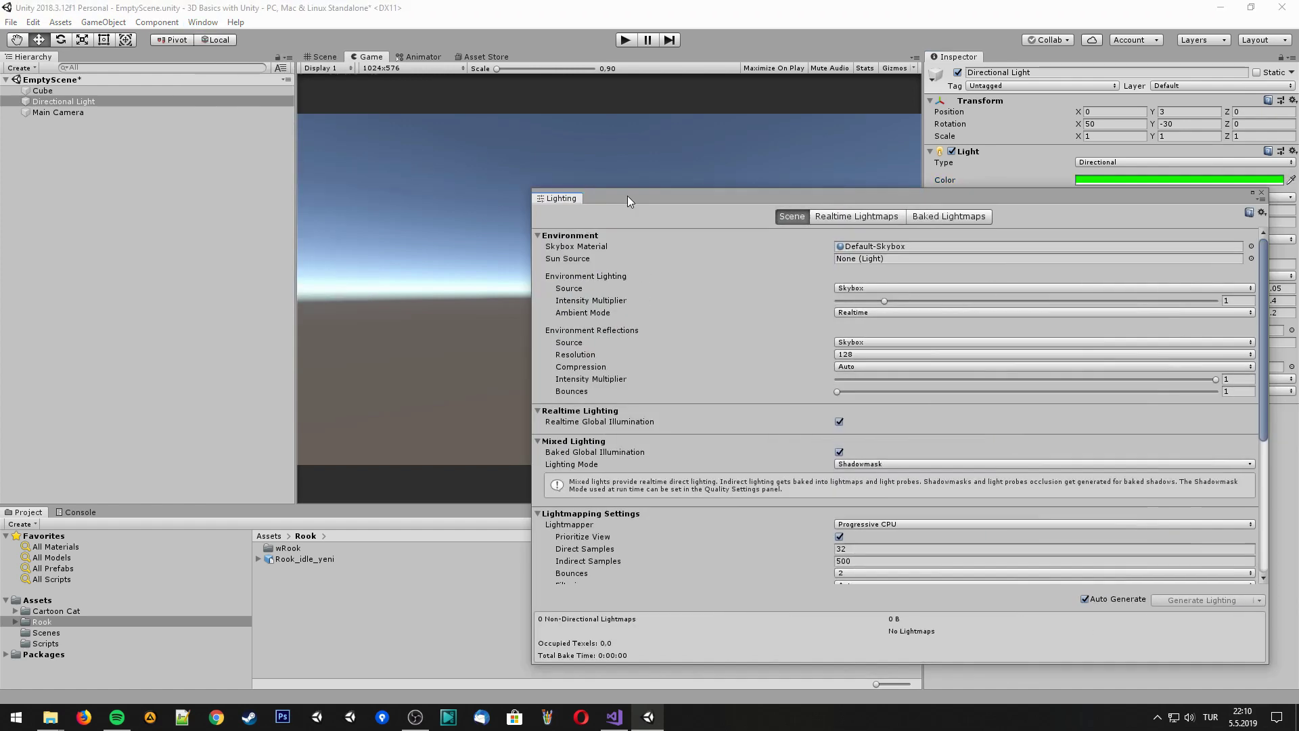
pyautogui.moveTo(627, 196); pyautogui.dragTo(480, 197)
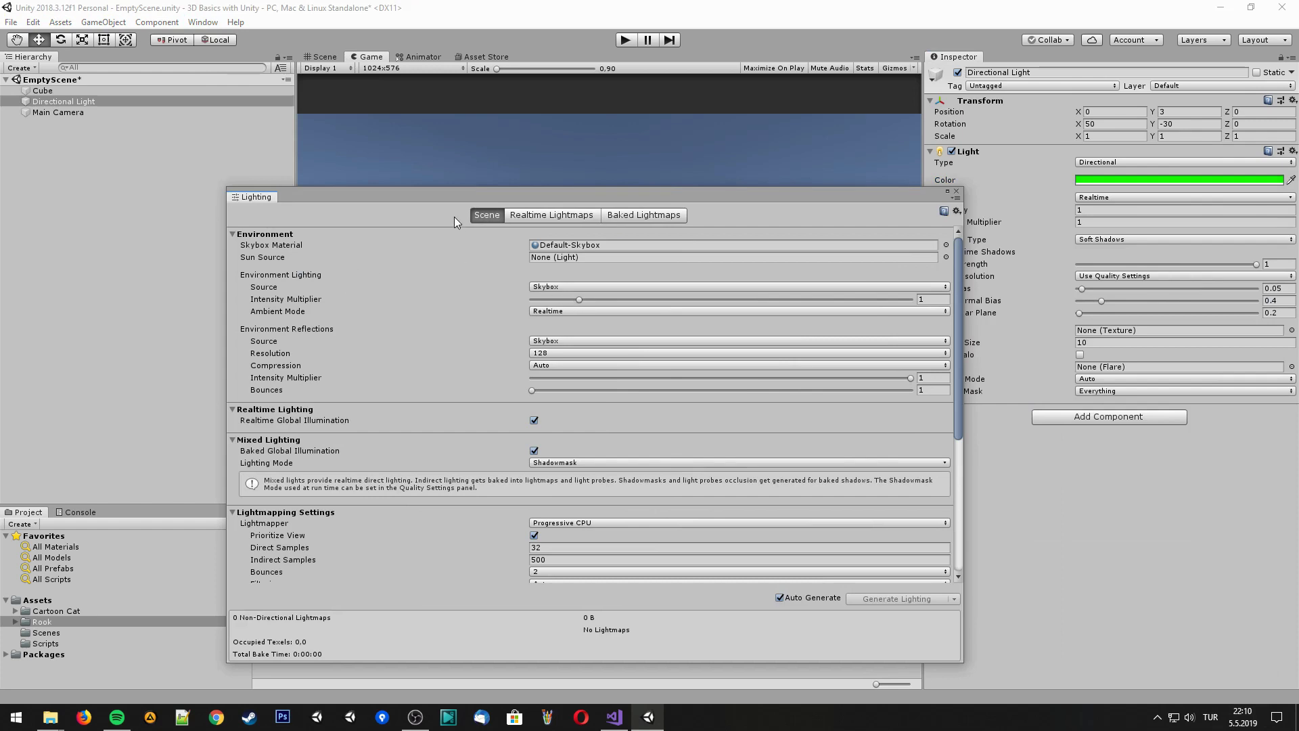
pyautogui.moveTo(453, 194); pyautogui.dragTo(475, 358)
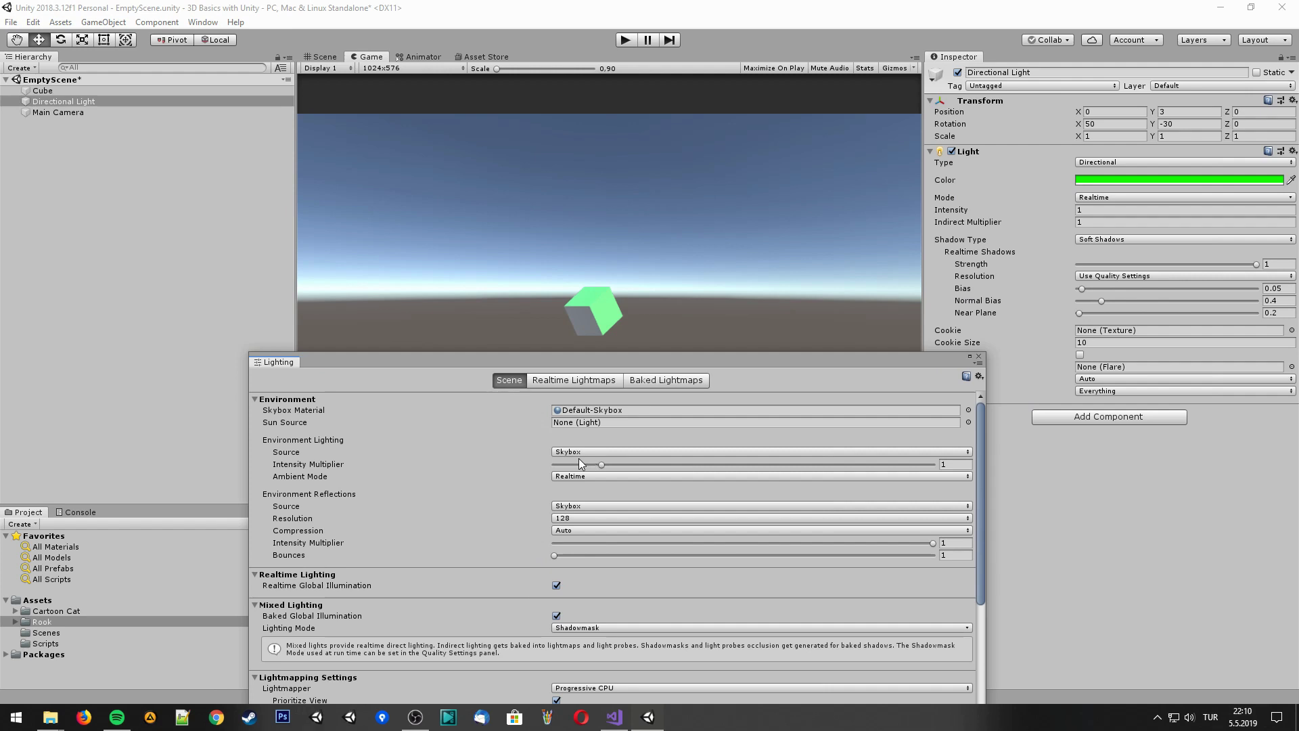
pyautogui.click(582, 452)
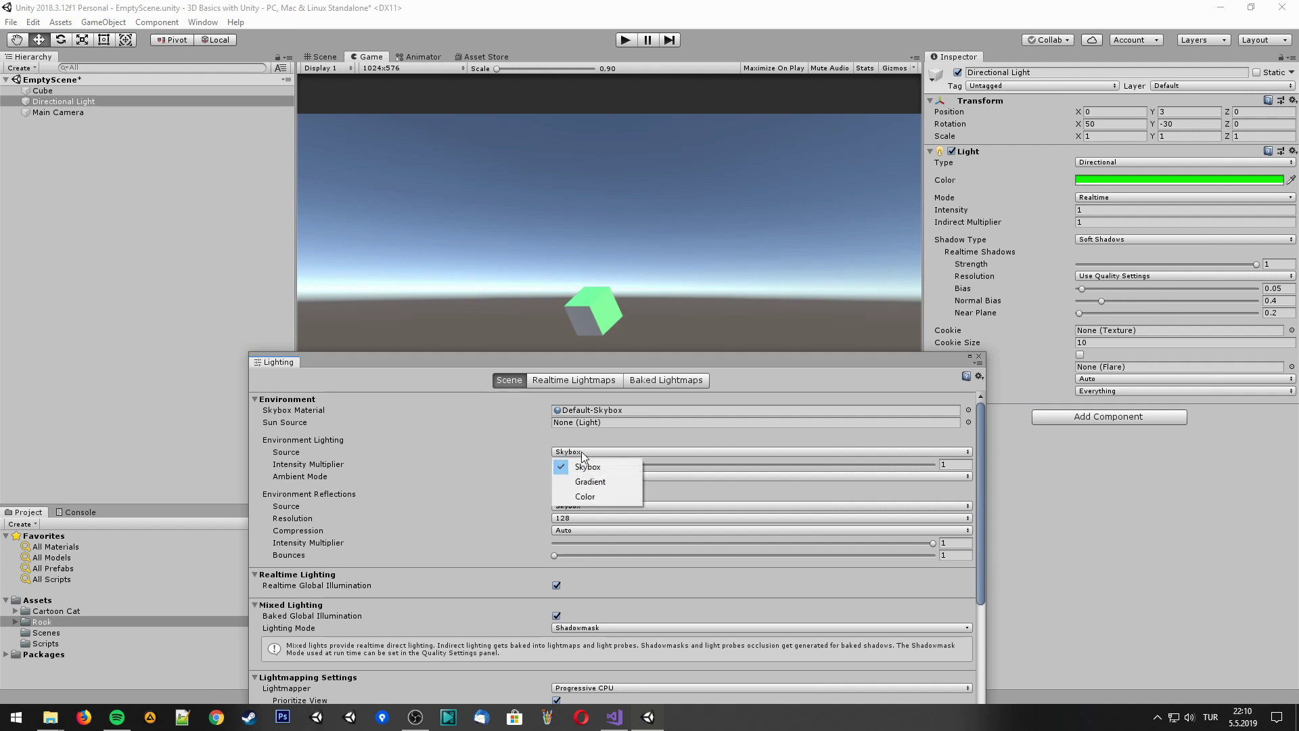
pyautogui.click(585, 496)
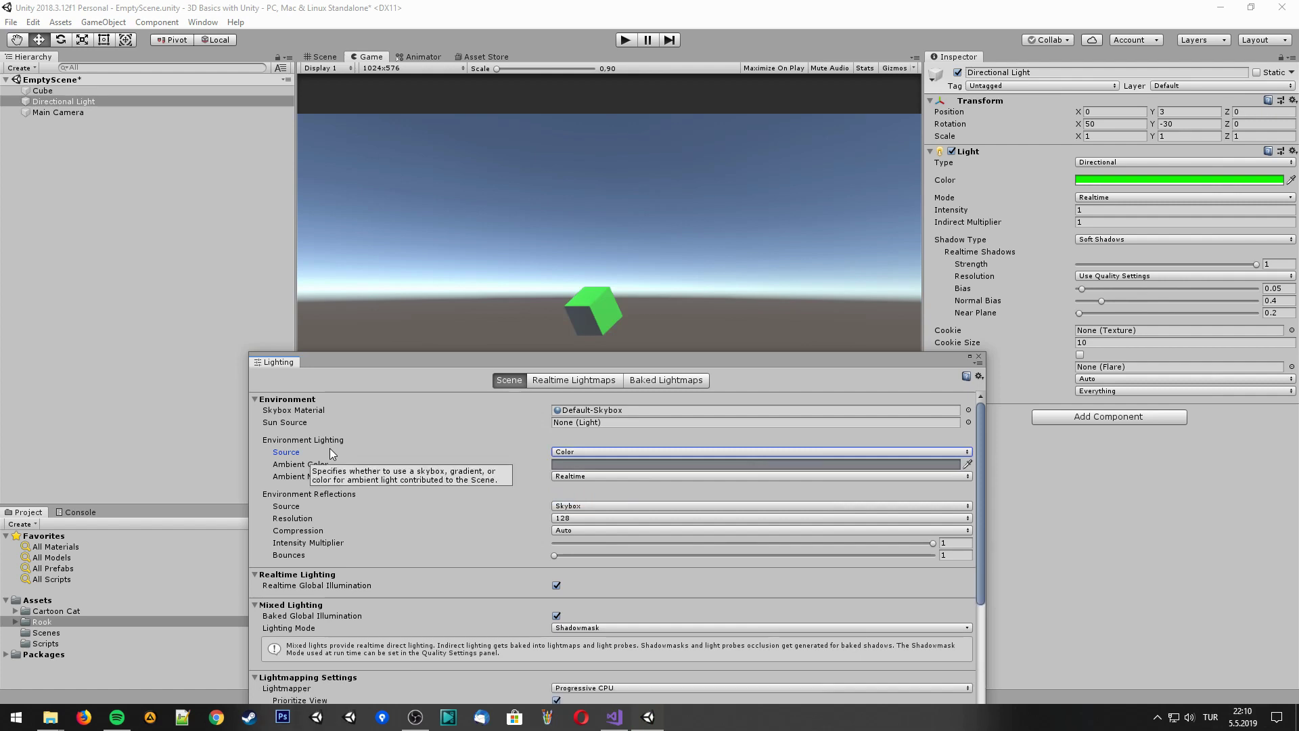
pyautogui.click(571, 466)
pyautogui.moveTo(1025, 367); pyautogui.dragTo(1024, 384)
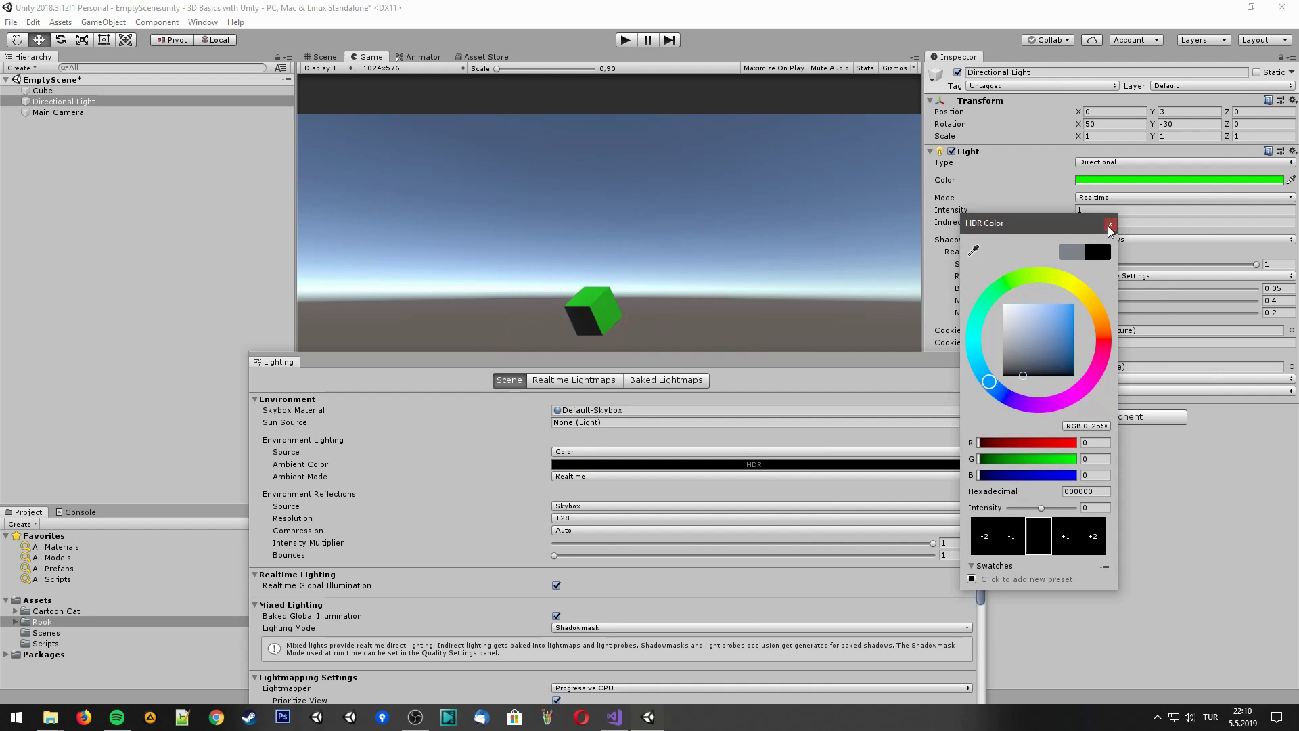
pyautogui.click(1109, 225)
pyautogui.click(980, 355)
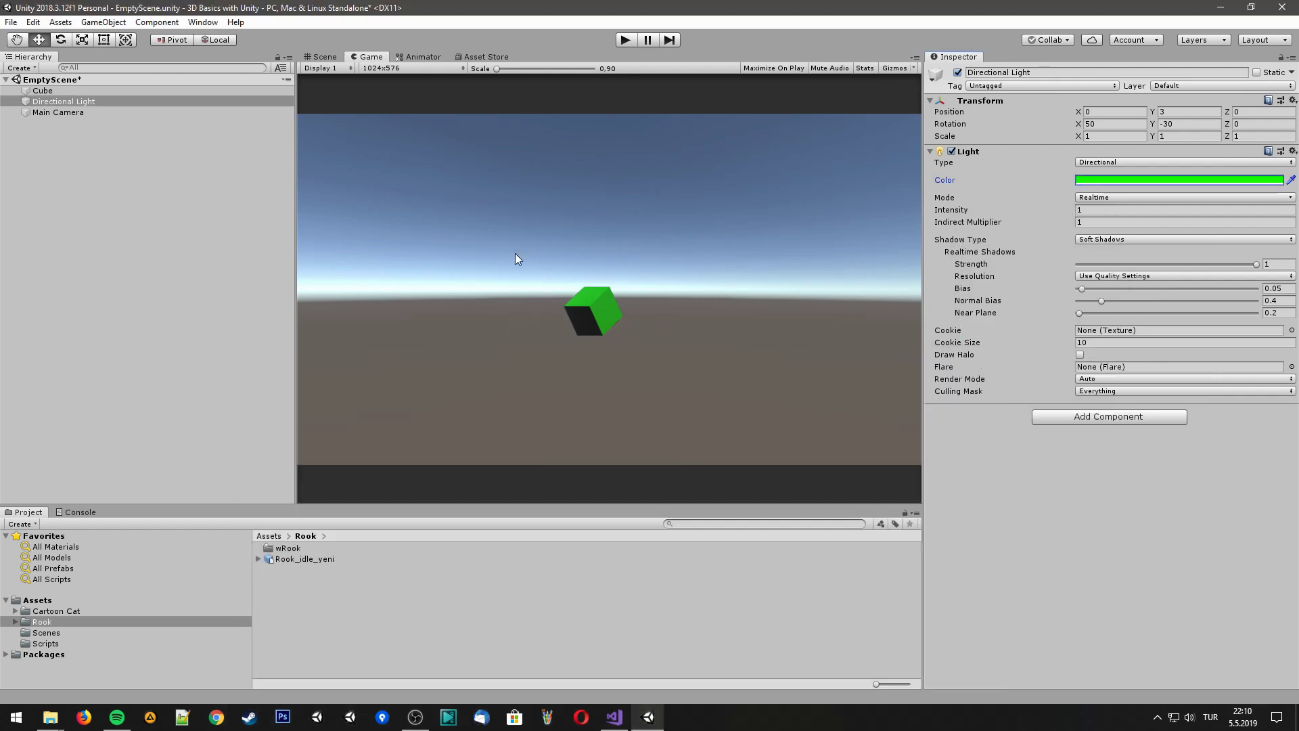
pyautogui.click(92, 104)
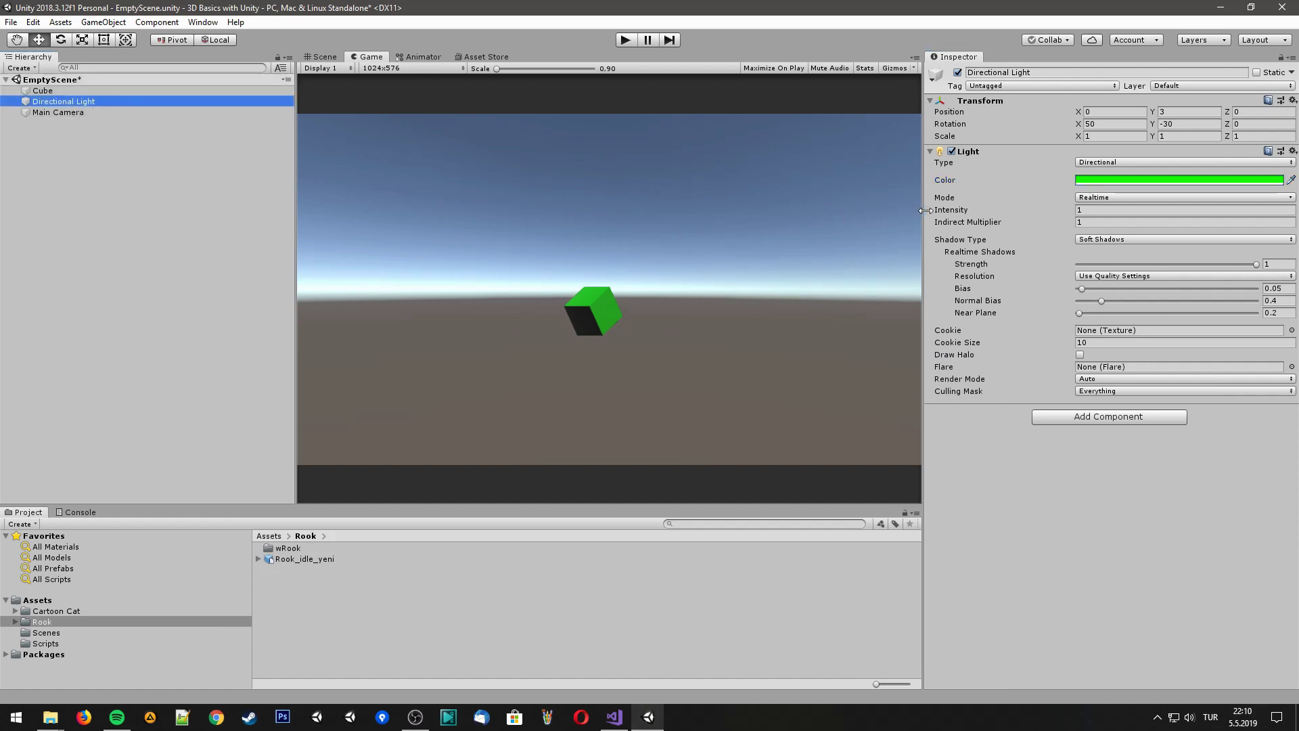
# Change the light's type to Point and move it toward the cube
pyautogui.click(1115, 163)
pyautogui.click(1112, 208)
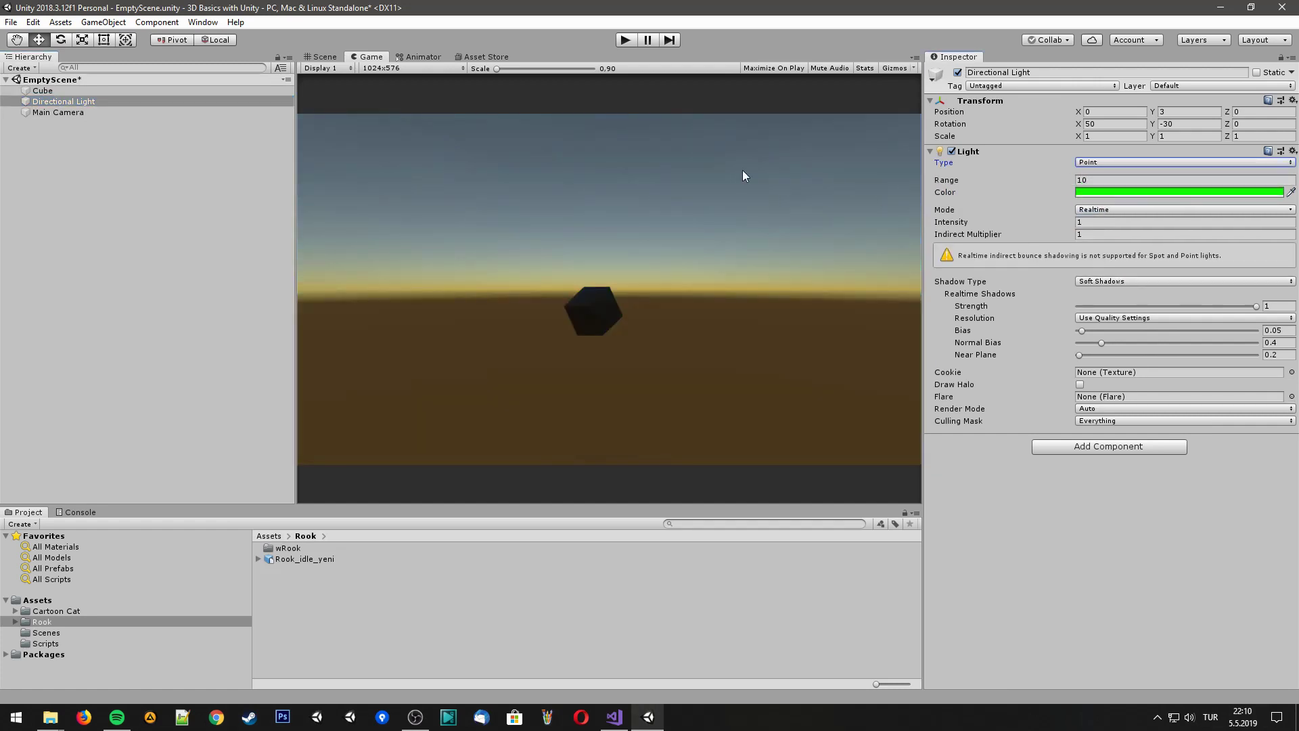
pyautogui.click(328, 57)
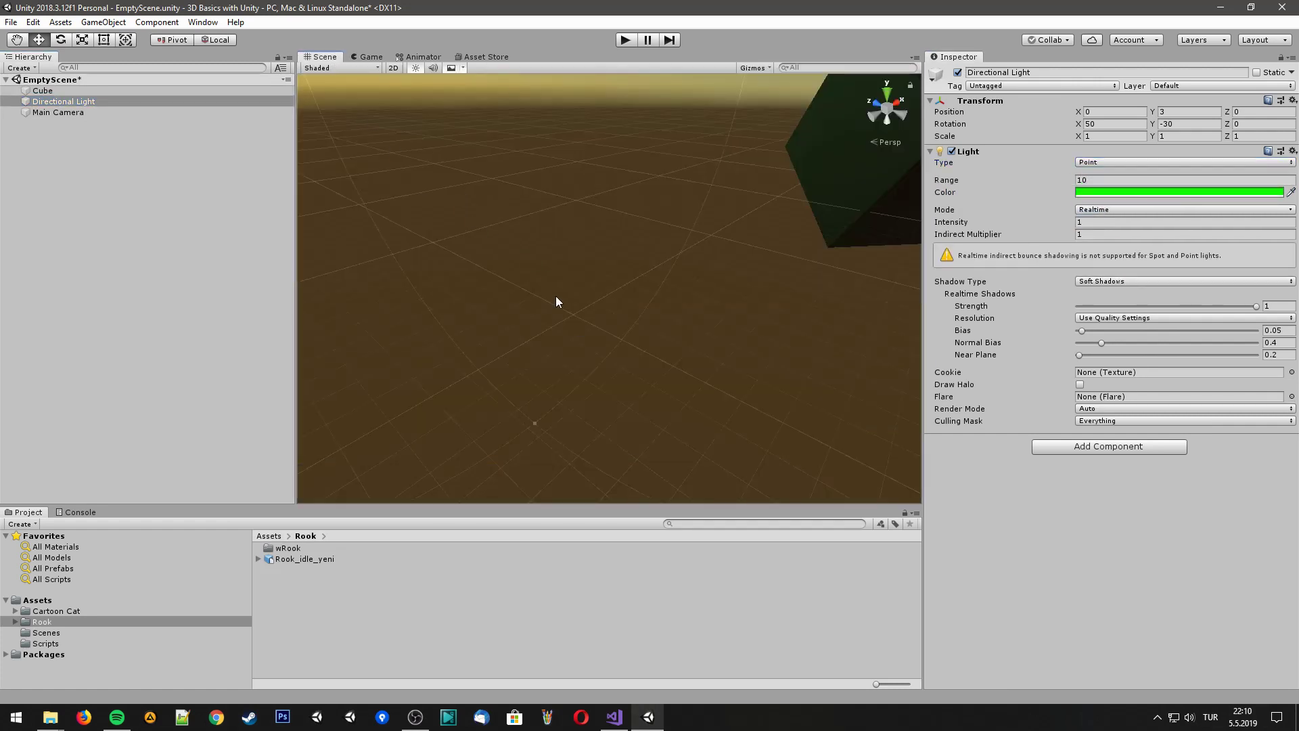
pyautogui.moveTo(316, 177); pyautogui.dragTo(493, 208, button='right')
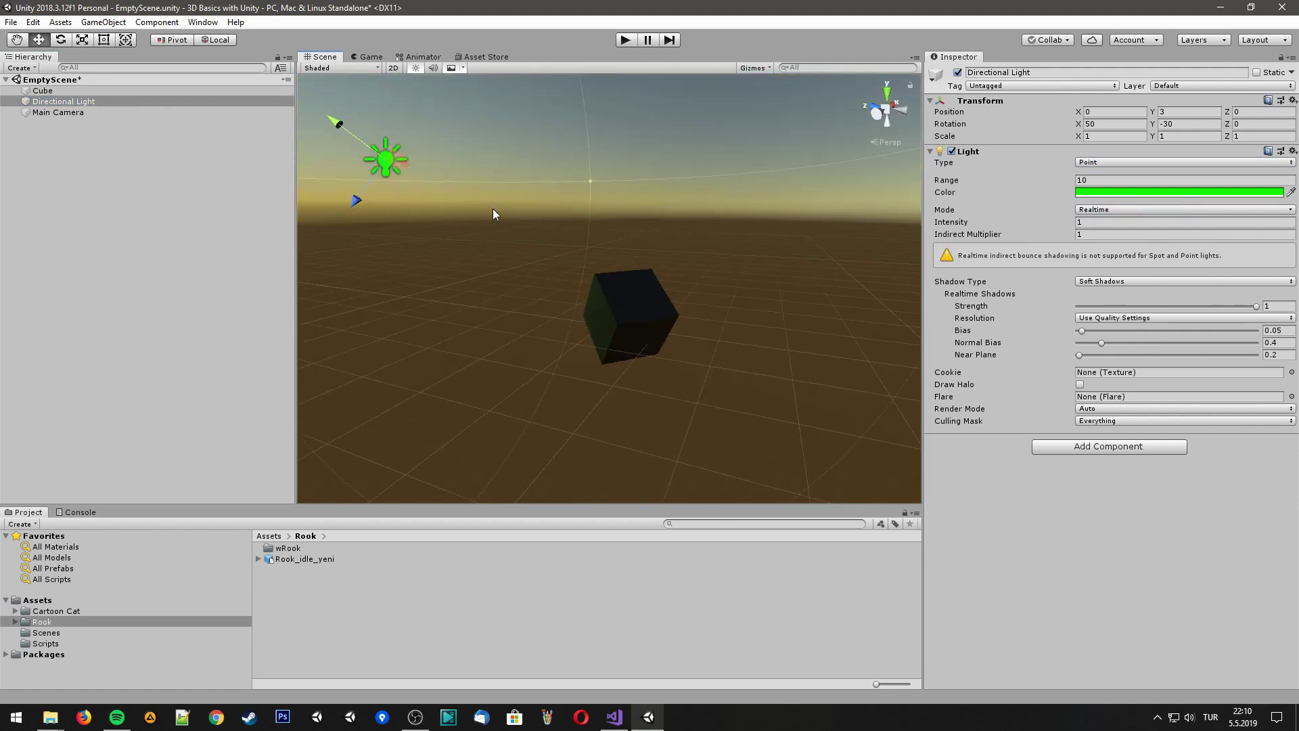
pyautogui.moveTo(378, 150); pyautogui.dragTo(534, 270)
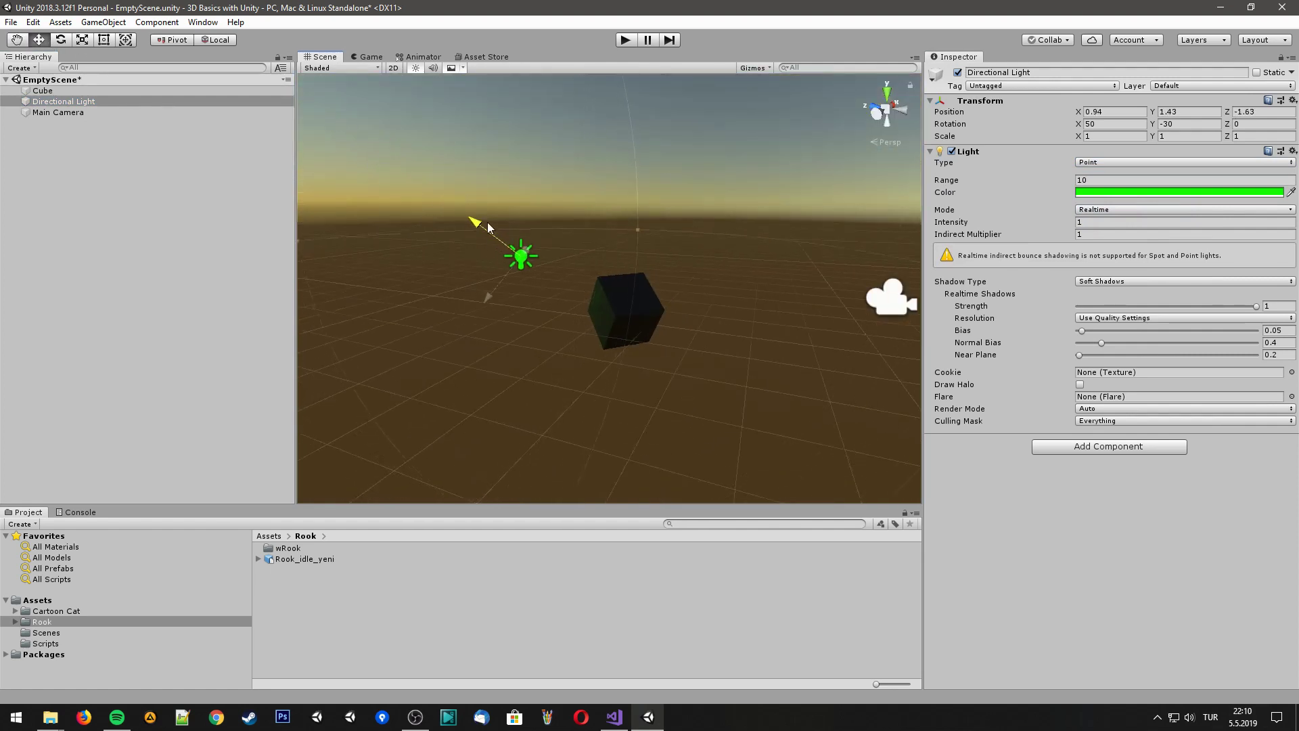
pyautogui.moveTo(541, 334); pyautogui.dragTo(564, 323)
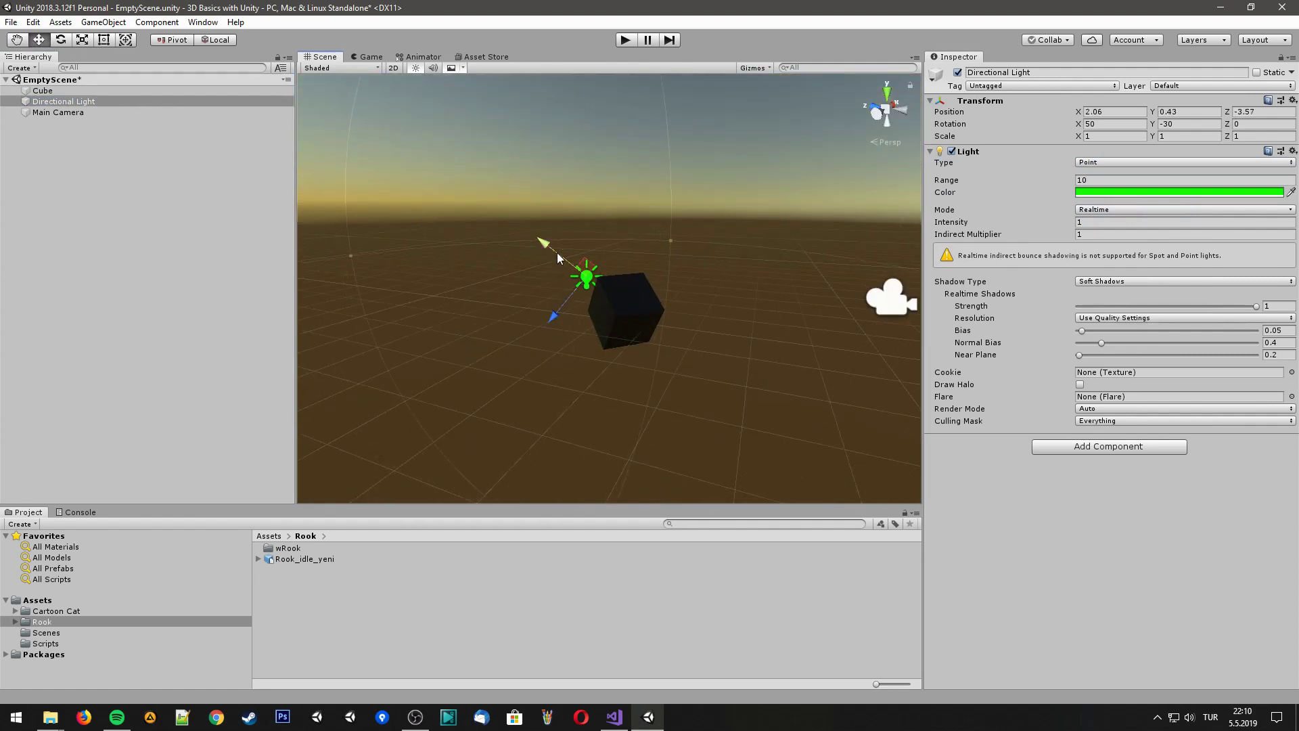
# Make the point light white and reposition it along X and Z
pyautogui.click(1114, 194)
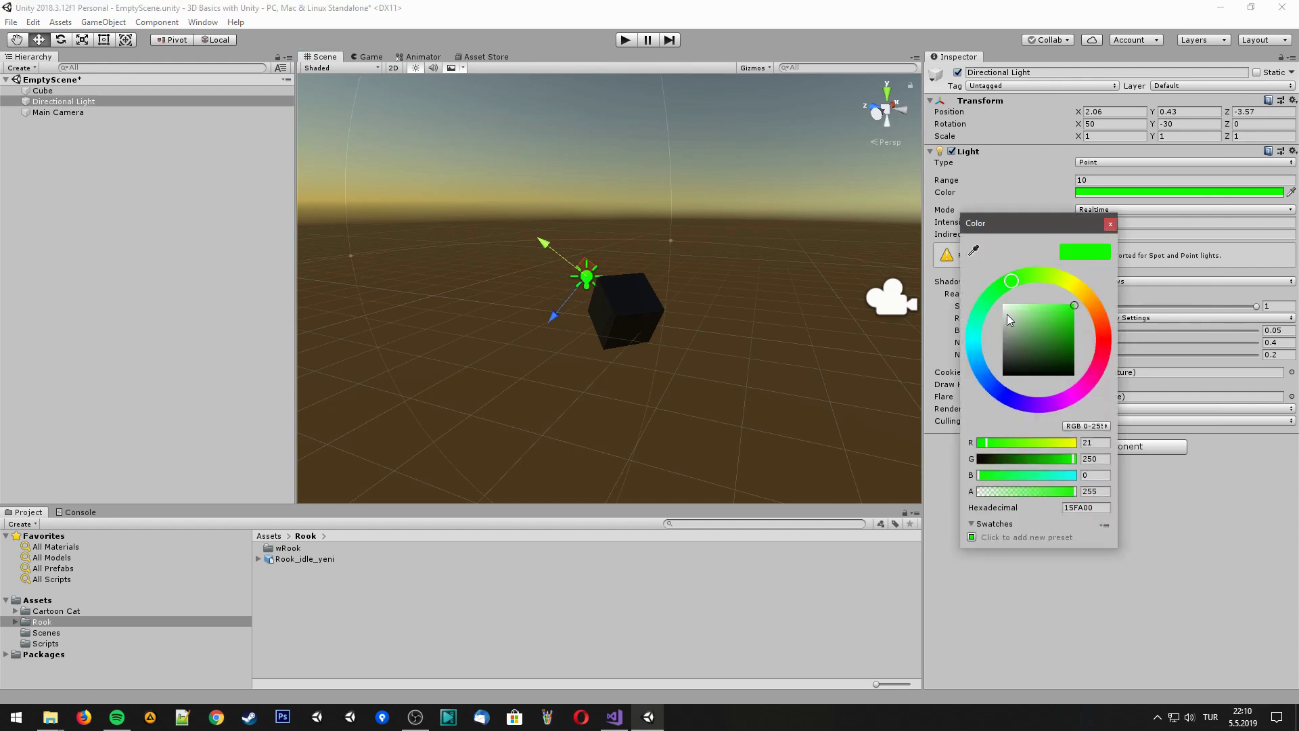
pyautogui.moveTo(1007, 314); pyautogui.dragTo(988, 290)
pyautogui.click(1110, 224)
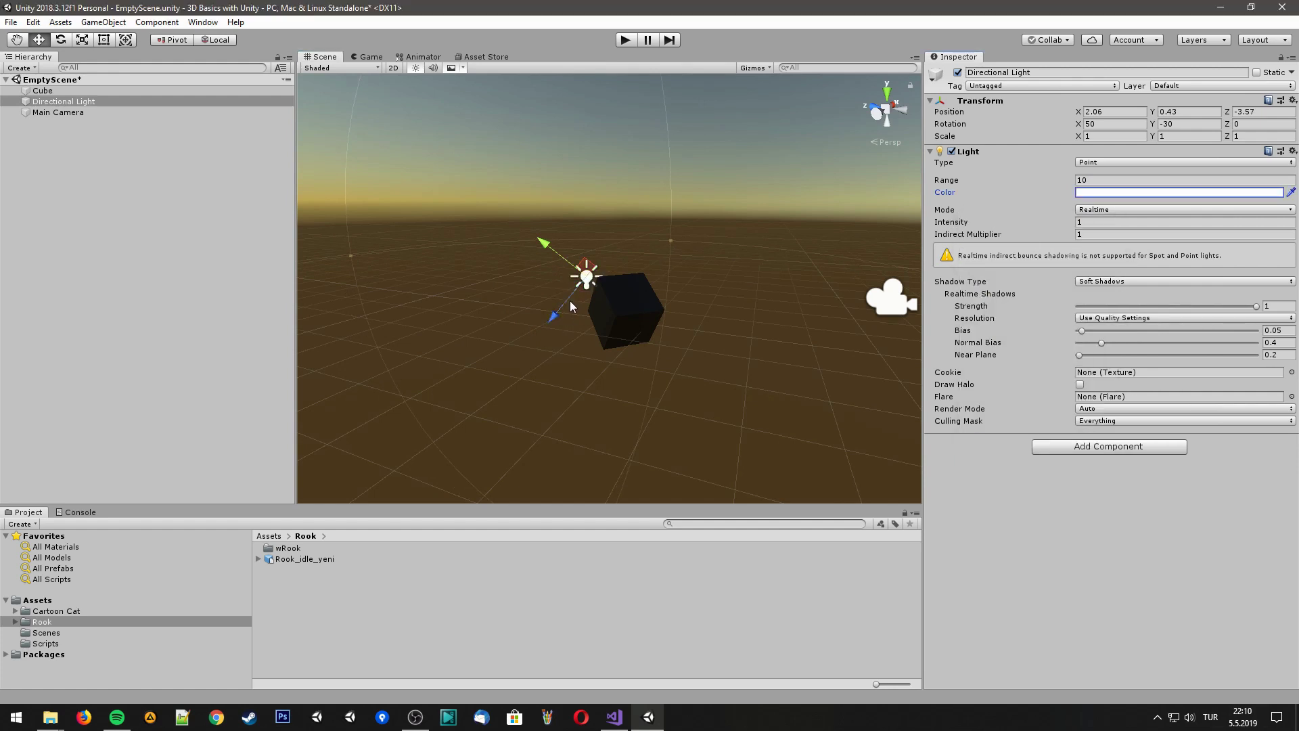
pyautogui.moveTo(570, 300)
pyautogui.keyDown('alt'); pyautogui.mouseDown()
pyautogui.moveTo(445, 308)
pyautogui.moveTo(736, 380)
pyautogui.moveTo(663, 347)
pyautogui.mouseUp(); pyautogui.keyUp('alt')
pyautogui.moveTo(553, 278); pyautogui.dragTo(619, 293)
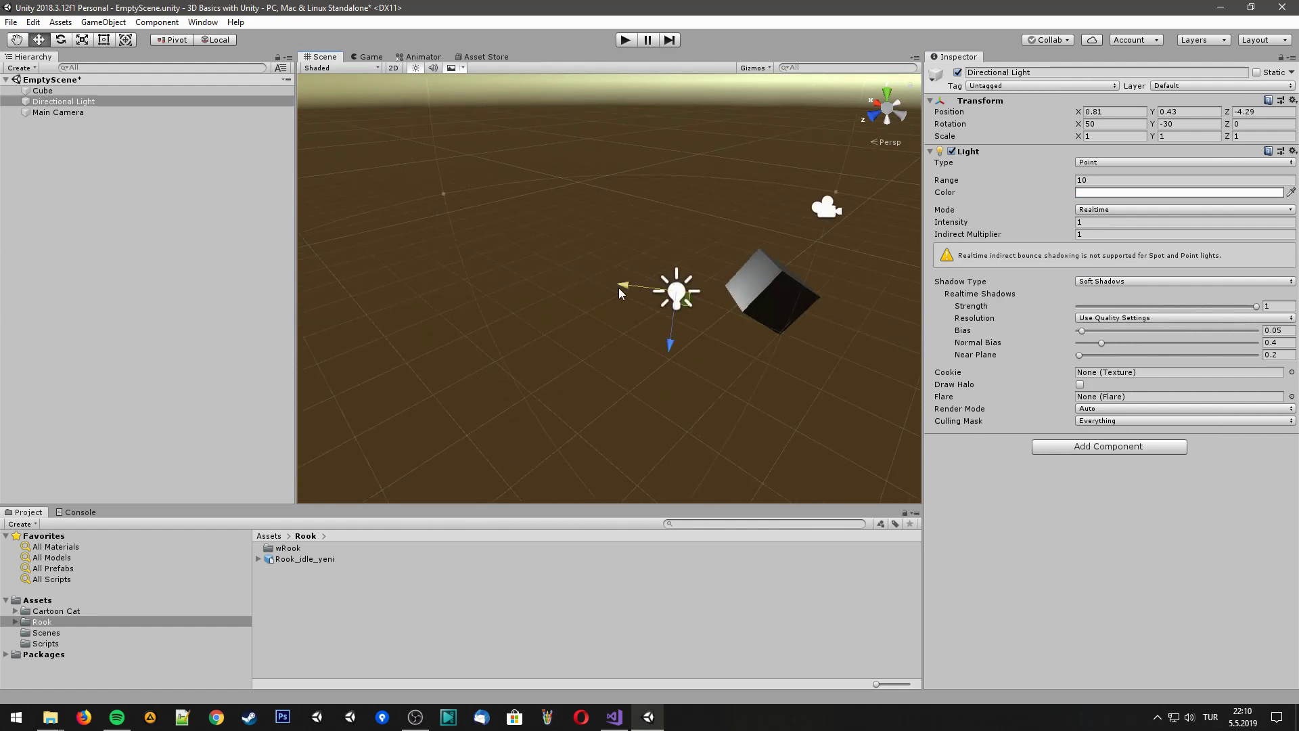
pyautogui.moveTo(672, 350); pyautogui.dragTo(680, 289)
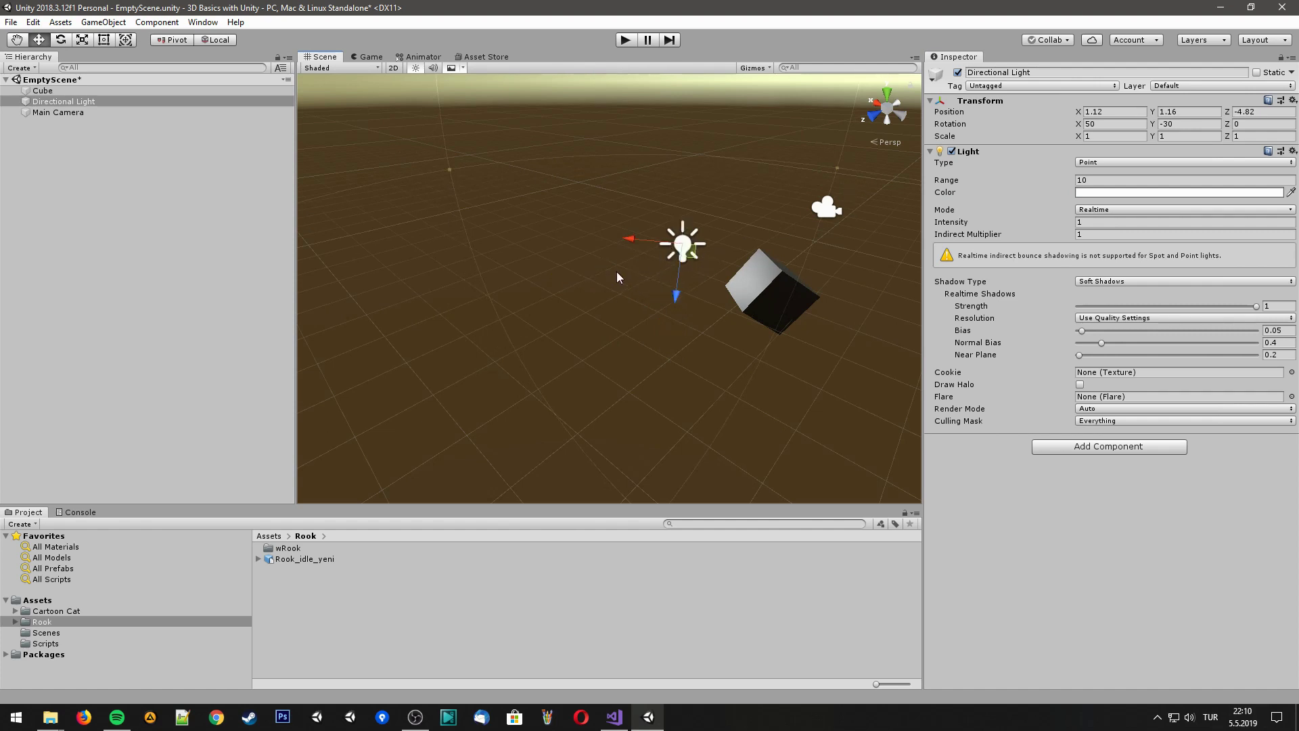
pyautogui.moveTo(615, 271)
pyautogui.keyDown('alt'); pyautogui.mouseDown()
pyautogui.moveTo(705, 279)
pyautogui.moveTo(534, 288)
pyautogui.moveTo(553, 340)
pyautogui.moveTo(538, 359)
pyautogui.mouseUp(); pyautogui.keyUp('alt')
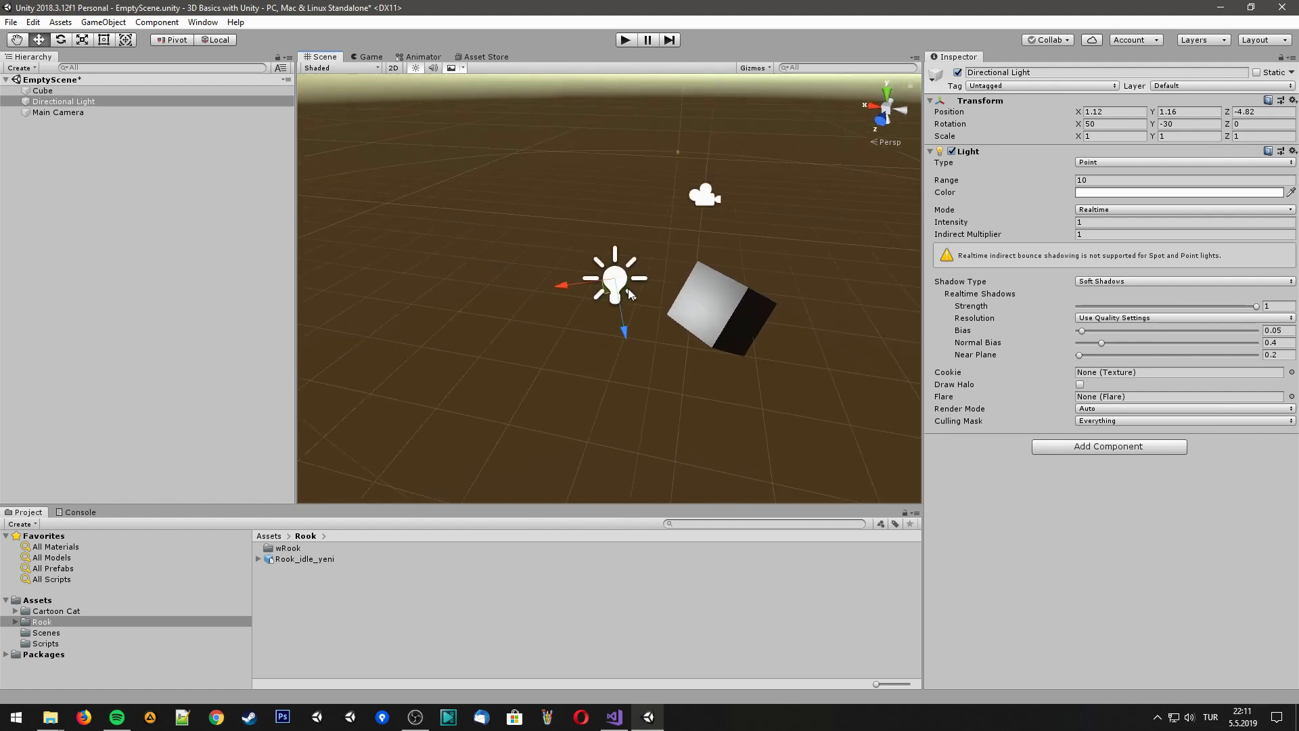
pyautogui.moveTo(539, 360); pyautogui.dragTo(661, 352, button='middle')
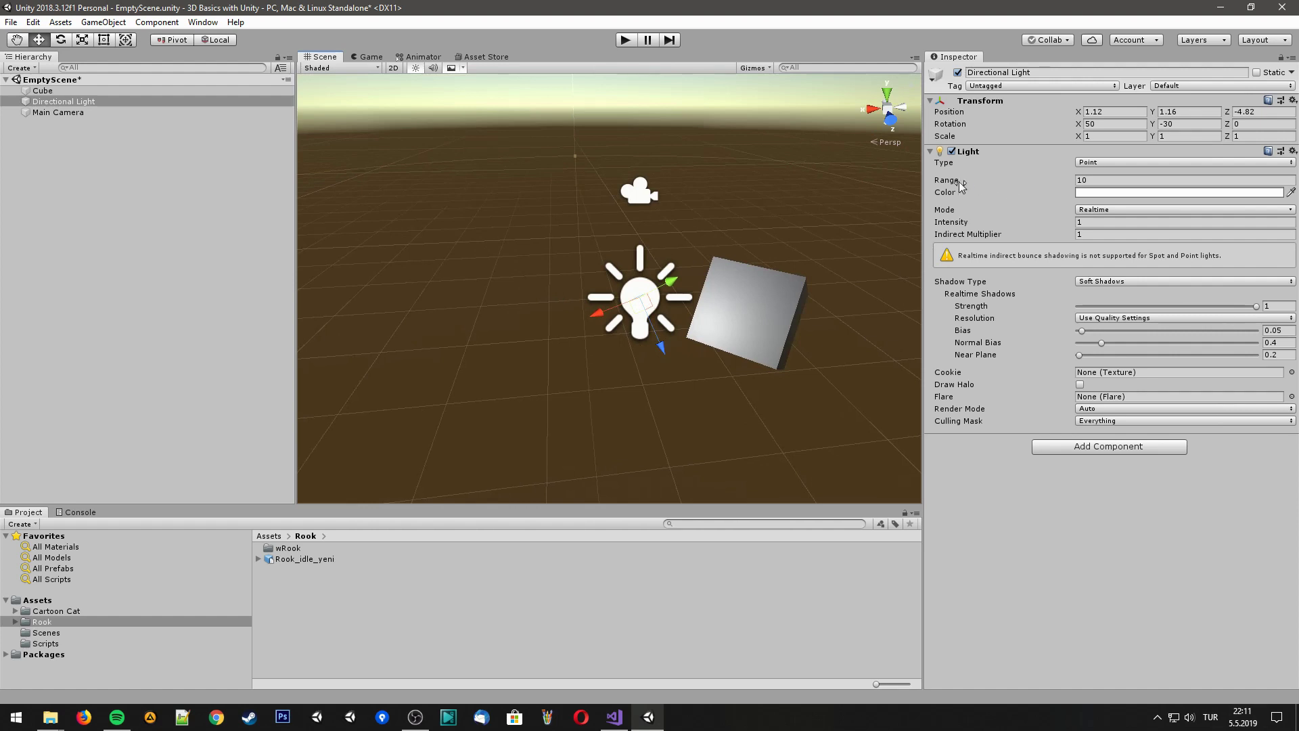
# Set range 14.29 and intensity 2.2, place the light beside the cube, then start a new scene
pyautogui.moveTo(954, 183)
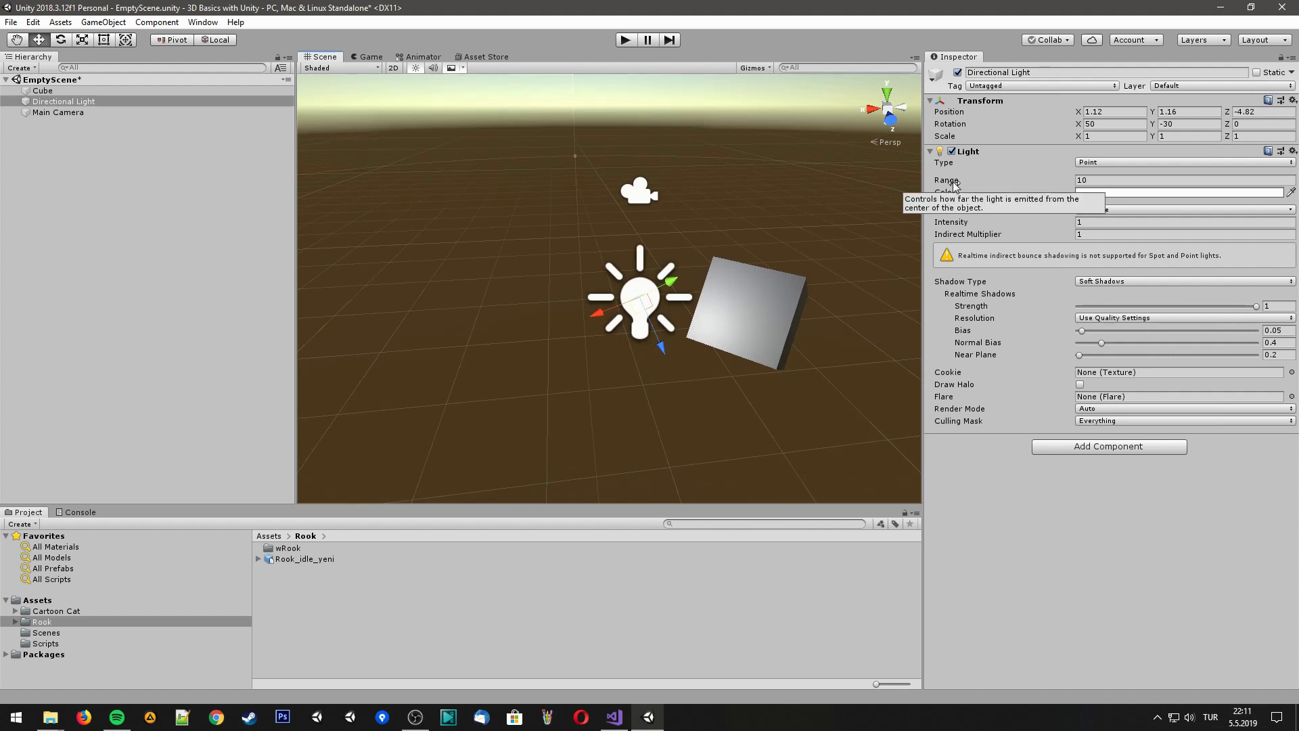
pyautogui.moveTo(954, 183); pyautogui.dragTo(1019, 188)
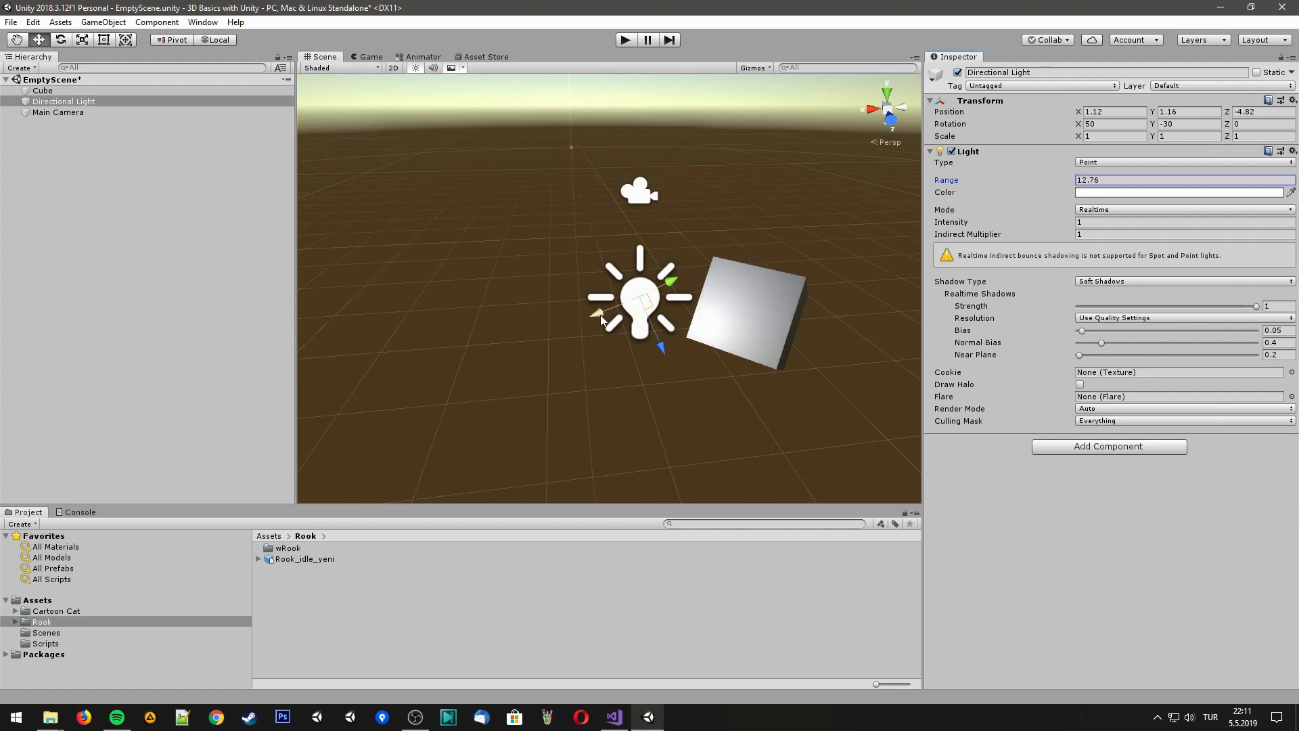
pyautogui.moveTo(600, 314); pyautogui.dragTo(375, 361)
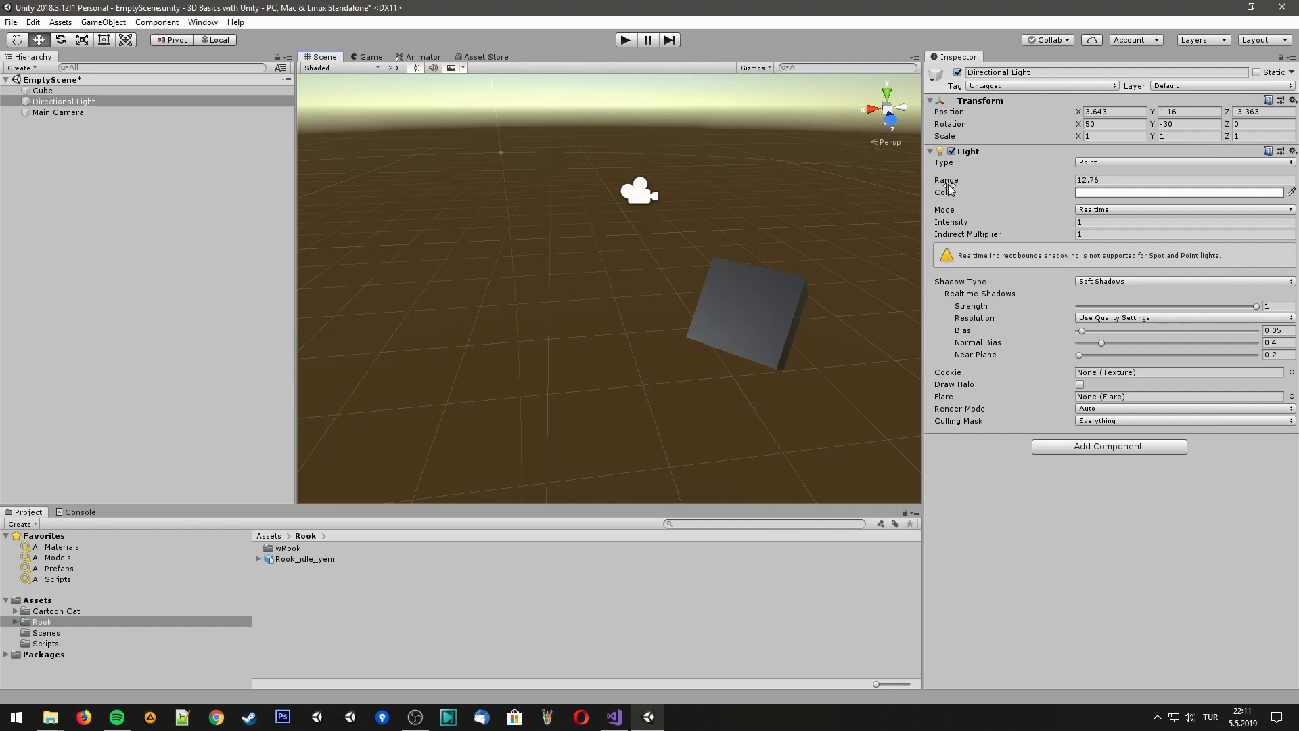
pyautogui.moveTo(948, 183)
pyautogui.mouseDown()
pyautogui.moveTo(964, 183)
pyautogui.moveTo(977, 227)
pyautogui.mouseUp()
pyautogui.click(959, 224)
pyautogui.scroll(-3, 645, 327)
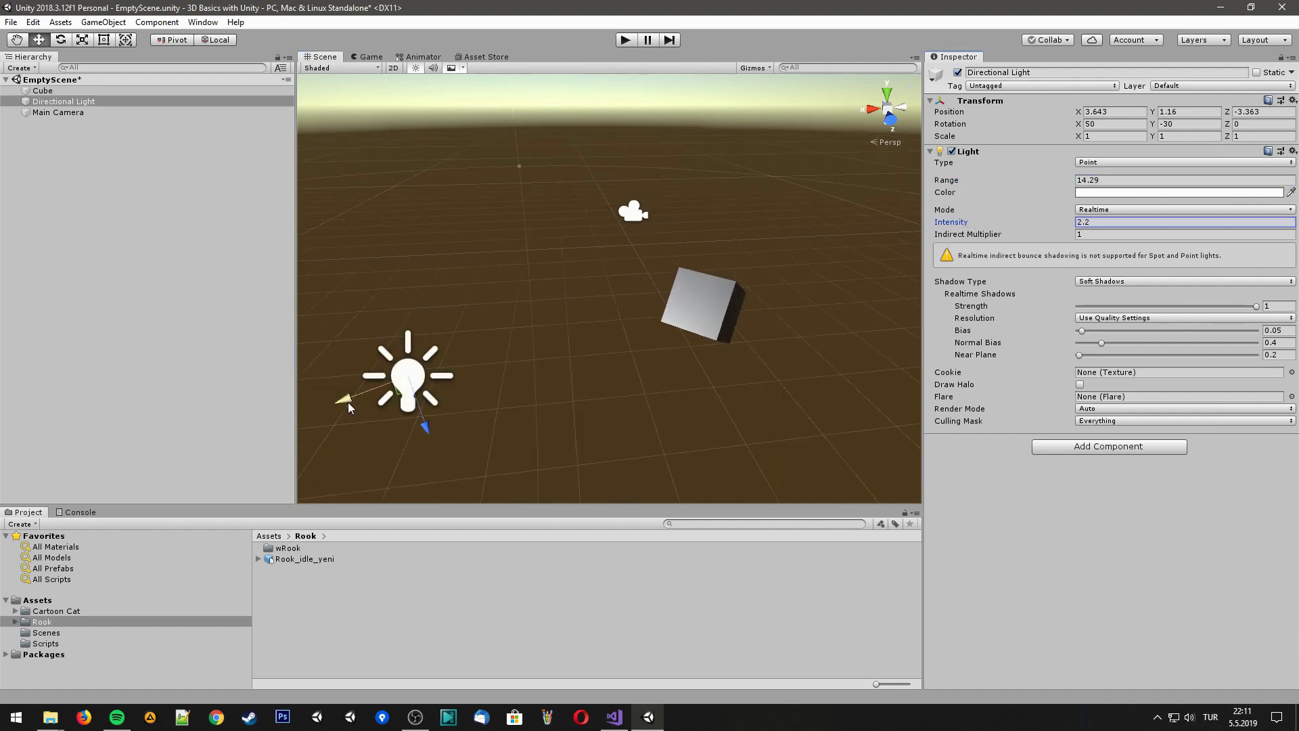
pyautogui.moveTo(348, 406); pyautogui.dragTo(658, 333)
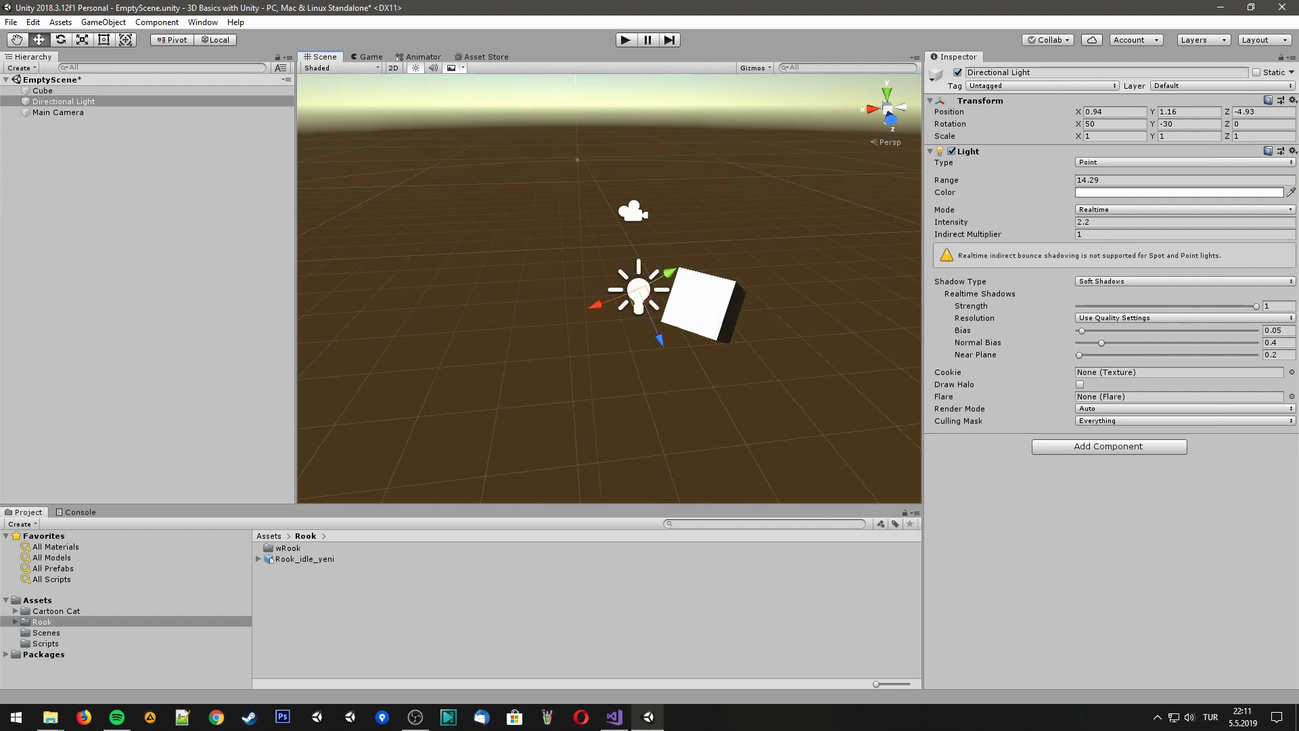
pyautogui.hotkey('ctrl', 'n')
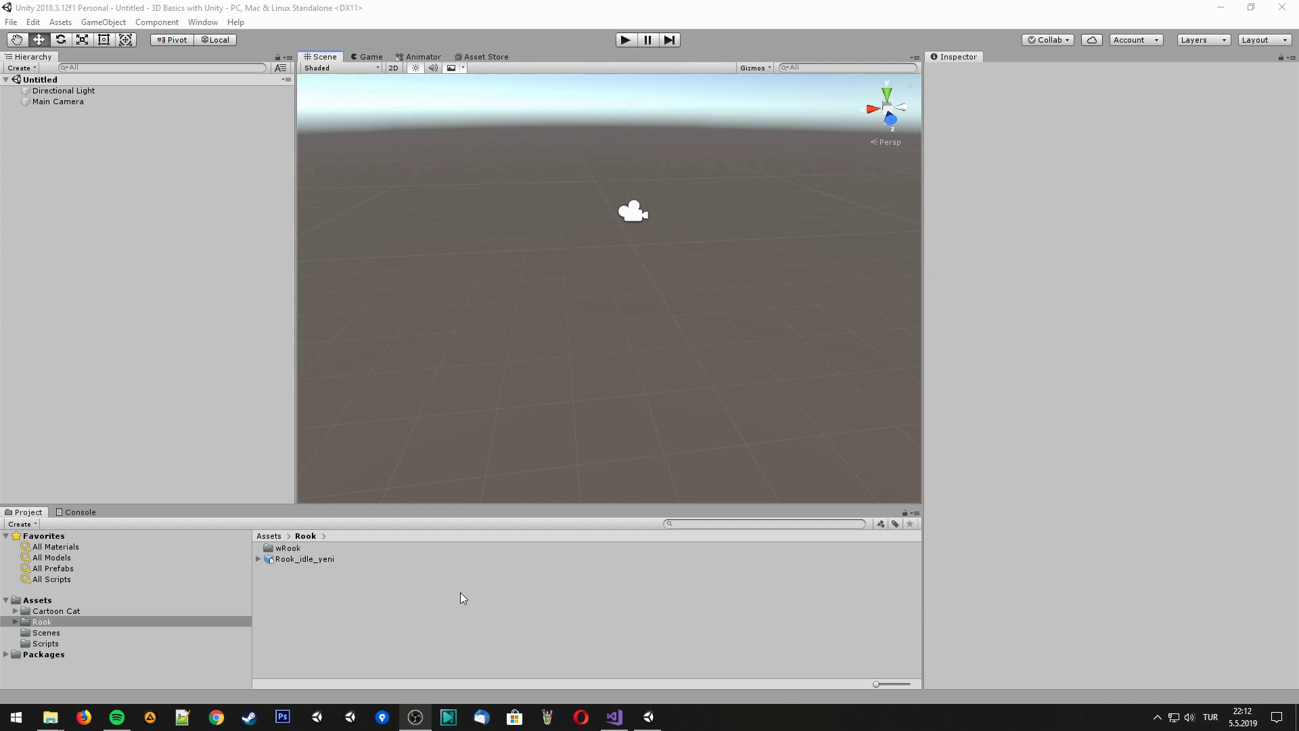
# Drag the Rook_idle_yeni model from the Rook folder into the Scene view
pyautogui.click(317, 561)
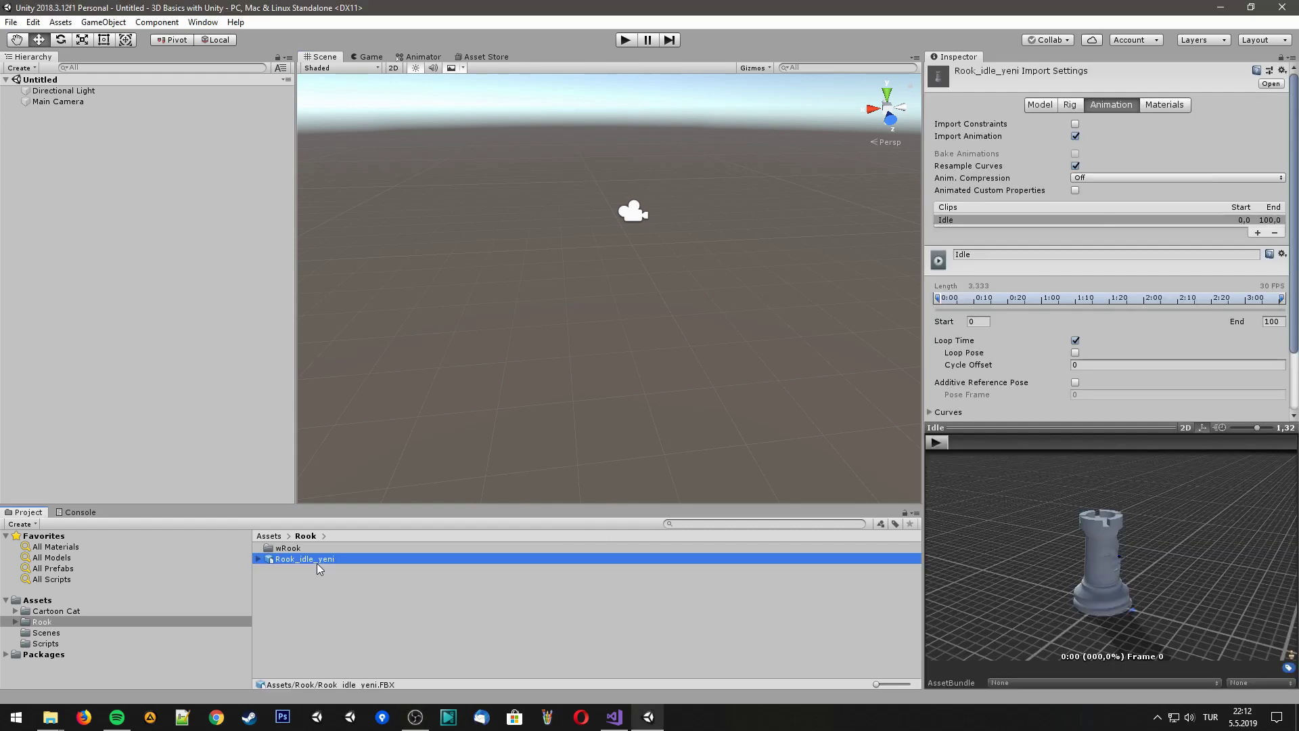
pyautogui.moveTo(317, 563); pyautogui.dragTo(559, 330)
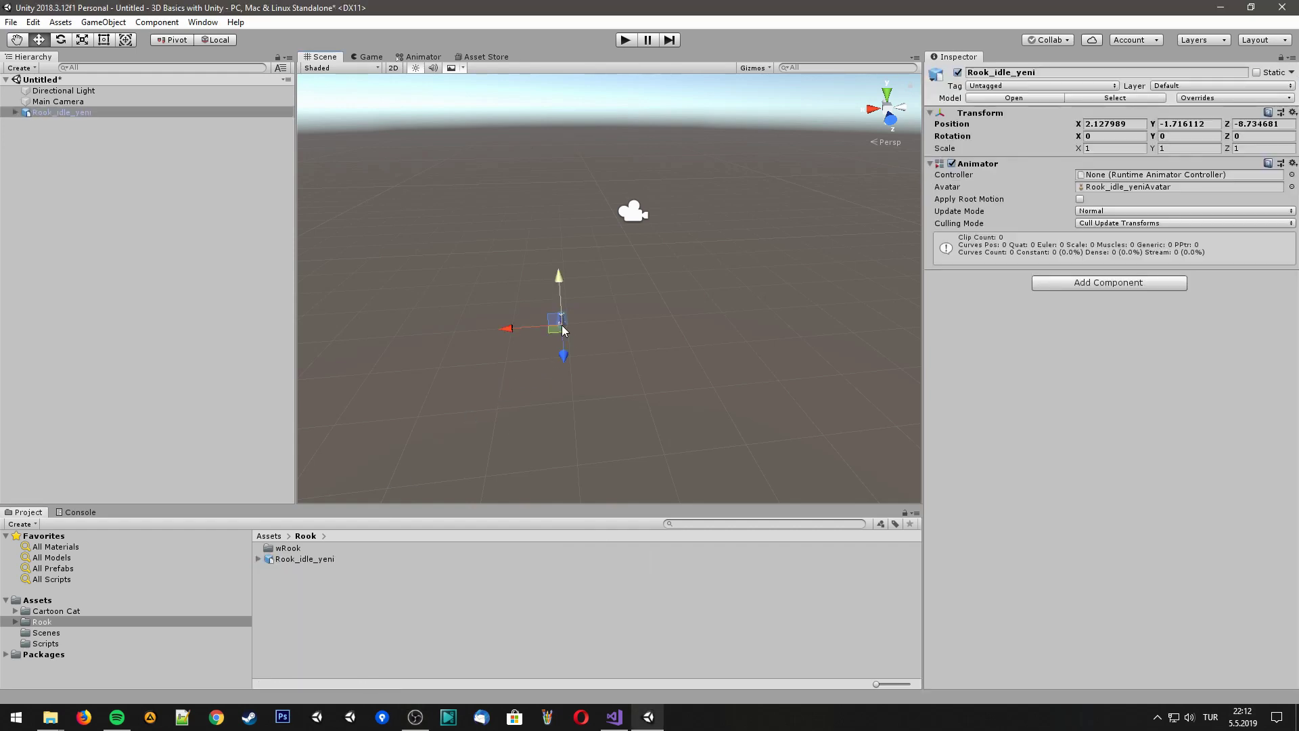
pyautogui.click(597, 353)
# Set the rook's position to 0, 0, 0 and frame it in the Scene view
pyautogui.click(561, 324)
pyautogui.click(1137, 127)
pyautogui.write('0')
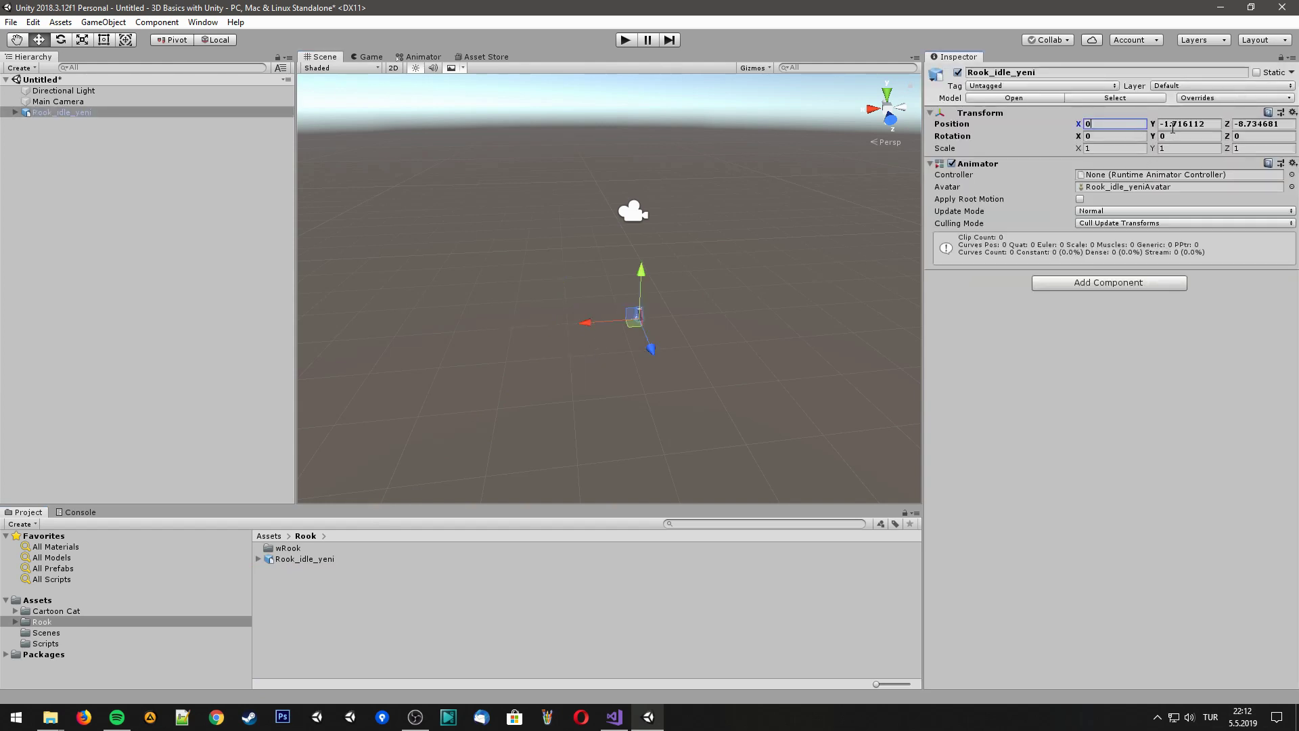
pyautogui.click(1189, 124)
pyautogui.write('0')
pyautogui.click(1245, 127)
pyautogui.write('0')
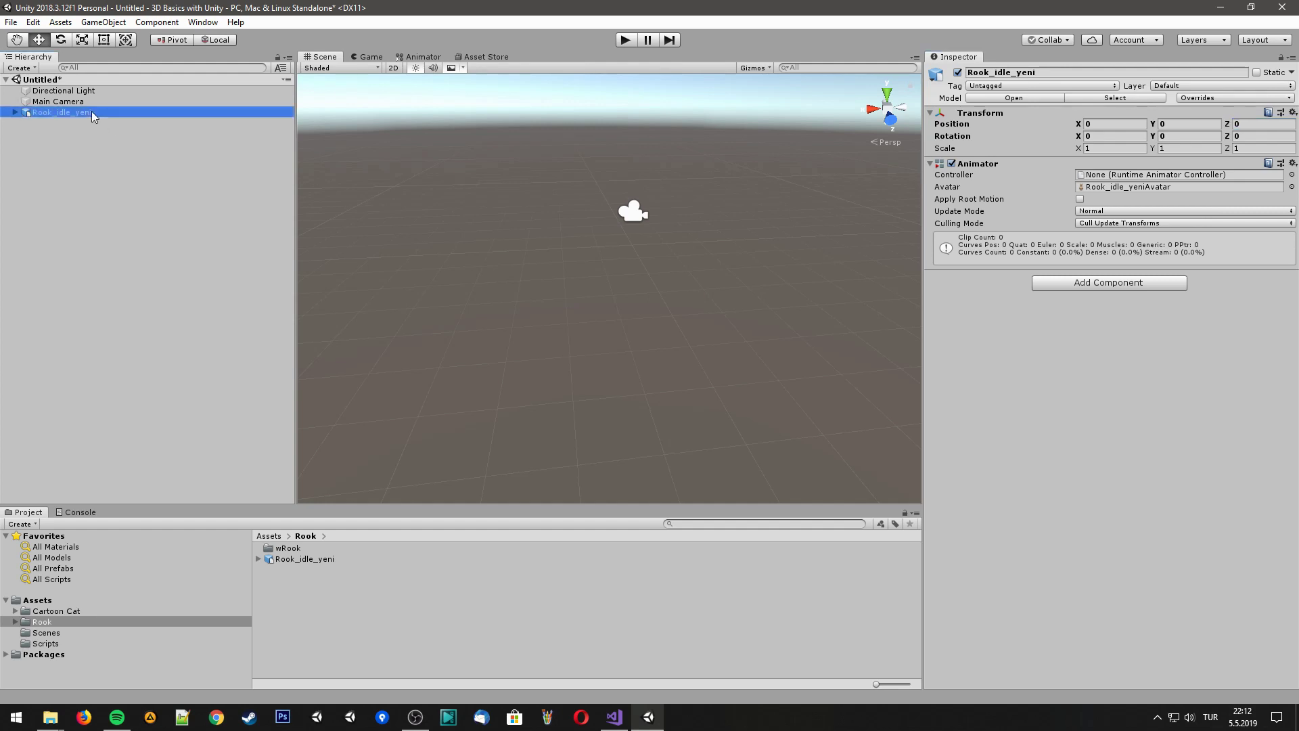
pyautogui.doubleClick(91, 111)
# Move the rook along Z to -6.05 and check it through the game camera
pyautogui.moveTo(514, 301); pyautogui.dragTo(635, 371, button='middle')
pyautogui.press('w')
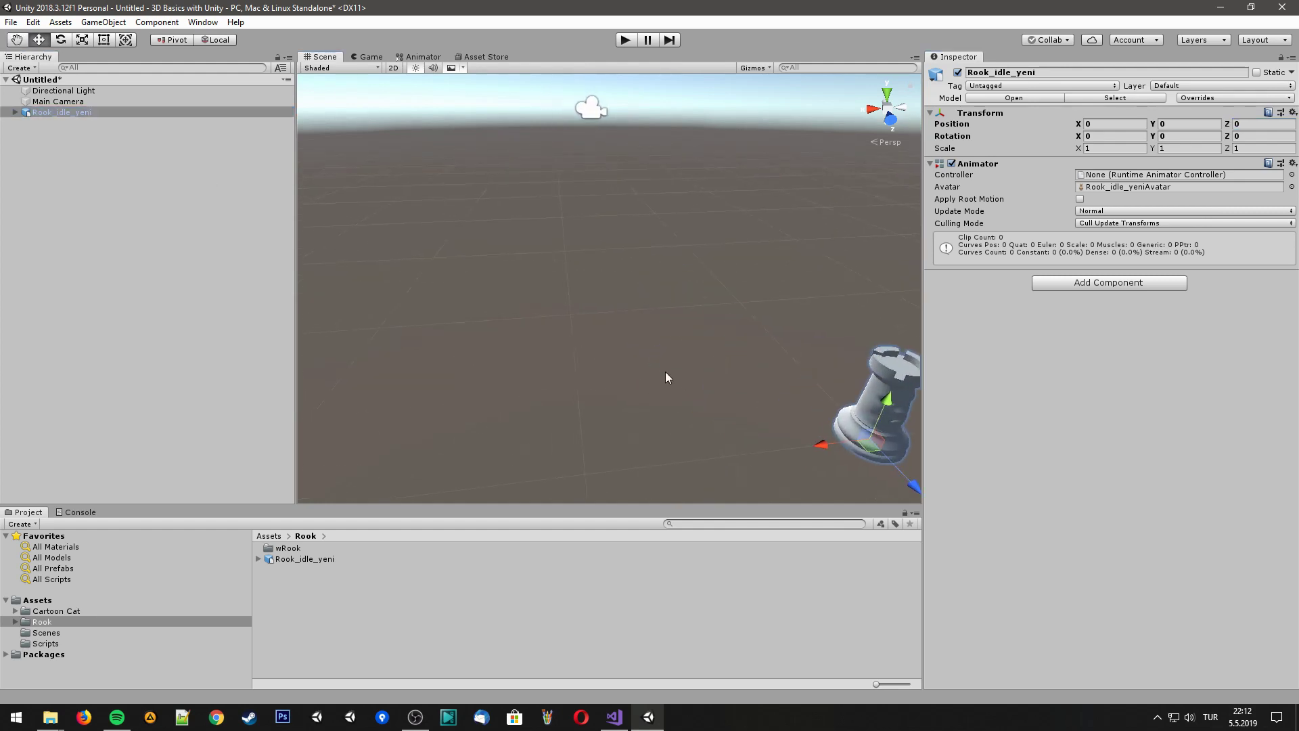
pyautogui.keyDown('alt'); pyautogui.moveTo(665, 372); pyautogui.dragTo(821, 390); pyautogui.keyUp('alt')
pyautogui.moveTo(710, 367)
pyautogui.mouseDown()
pyautogui.moveTo(474, 201)
pyautogui.moveTo(711, 386)
pyautogui.mouseUp()
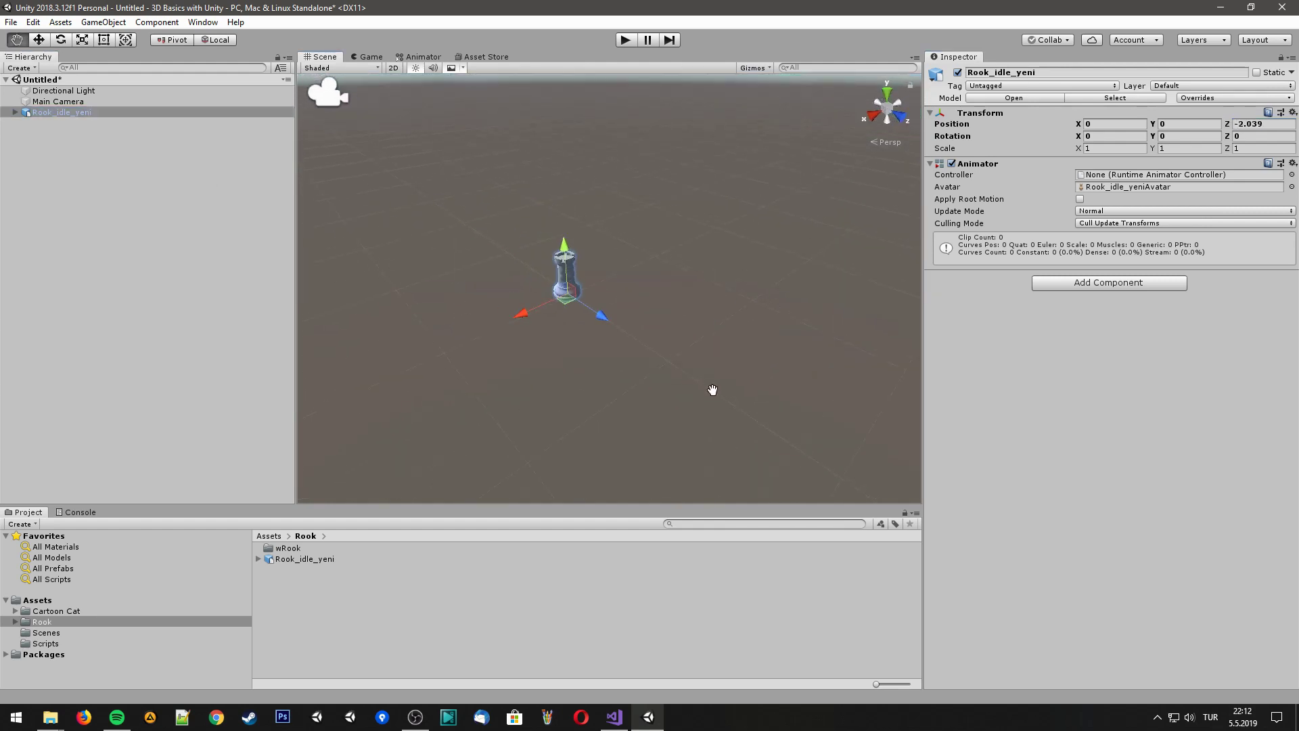
pyautogui.moveTo(600, 310); pyautogui.dragTo(340, 161)
pyautogui.moveTo(340, 161); pyautogui.dragTo(589, 312, button='middle')
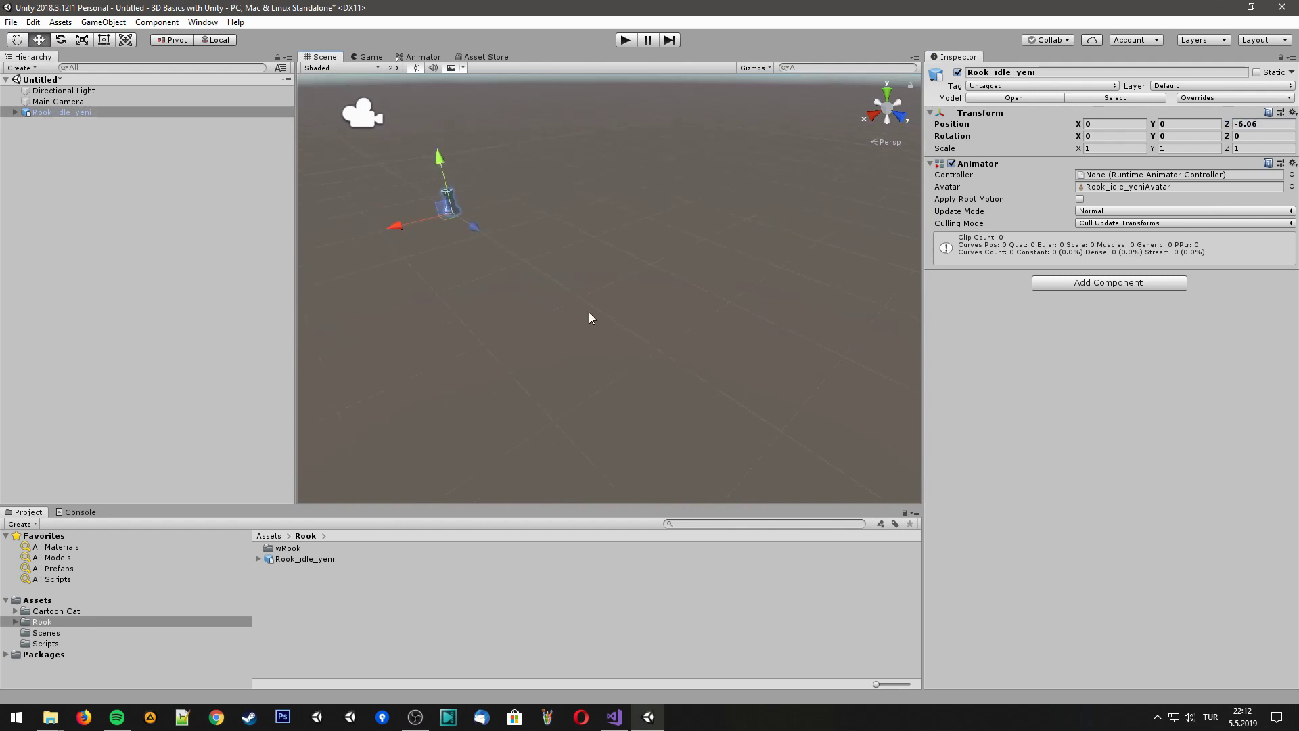
pyautogui.click(369, 56)
pyautogui.click(323, 57)
# Reposition the rook to Y 0.92 and Z -9.09, checking the game camera view
pyautogui.moveTo(400, 189); pyautogui.dragTo(712, 377, button='middle')
pyautogui.press('w')
pyautogui.moveTo(577, 284); pyautogui.dragTo(501, 233)
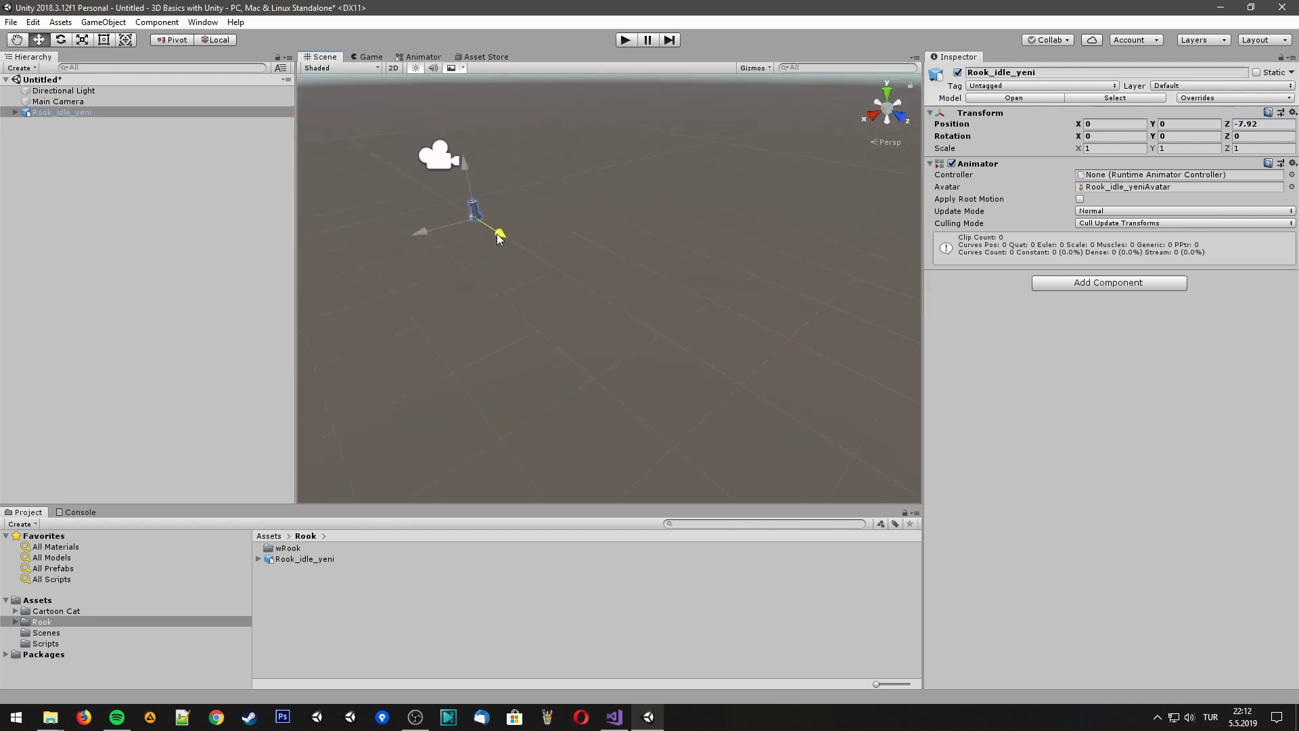
pyautogui.moveTo(463, 177); pyautogui.dragTo(467, 116)
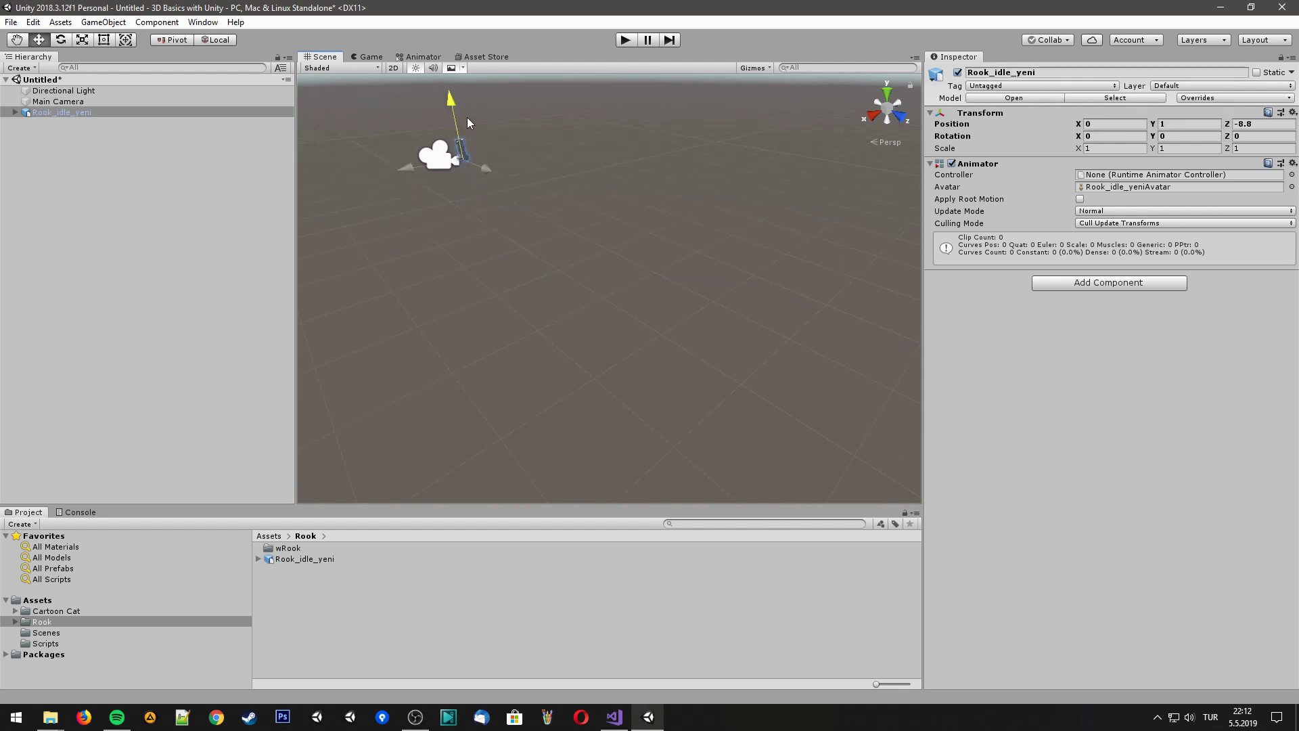
pyautogui.click(376, 58)
pyautogui.click(324, 57)
pyautogui.moveTo(607, 250); pyautogui.dragTo(643, 268, button='middle')
pyautogui.moveTo(556, 213); pyautogui.dragTo(539, 213)
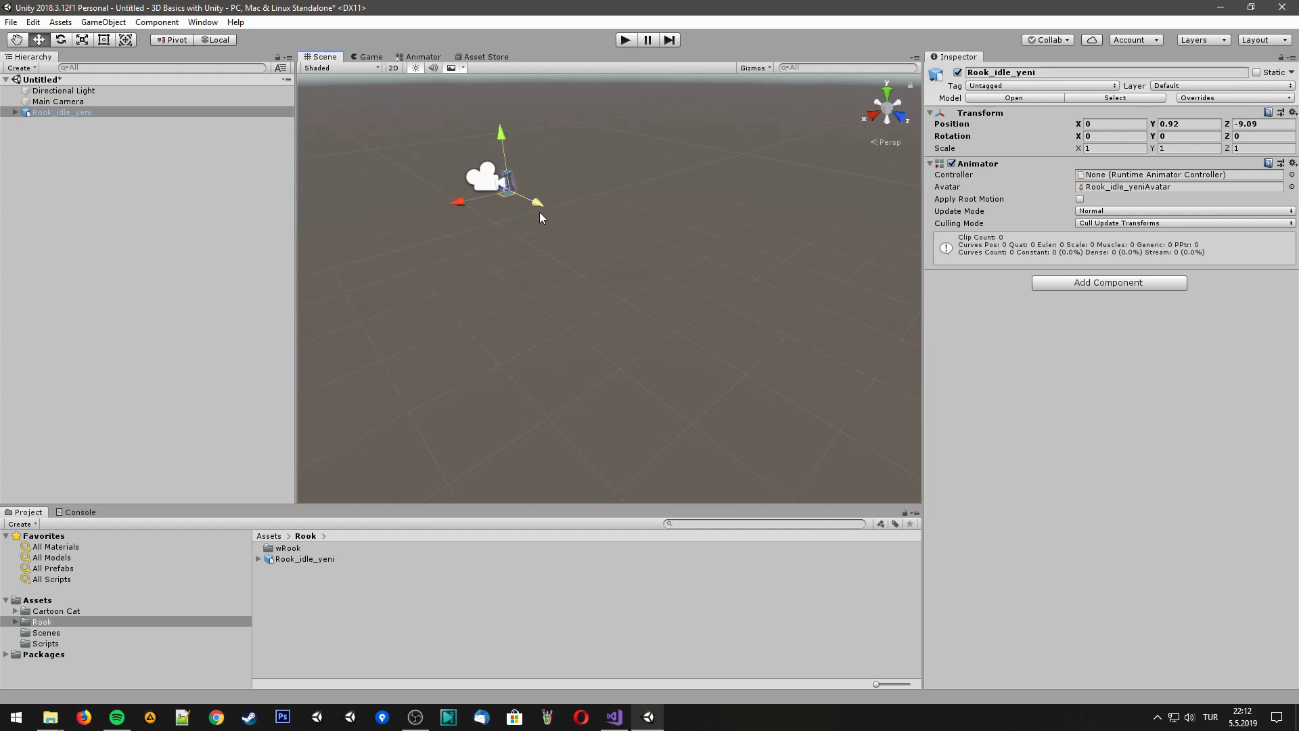
# Frame and reselect the rook model, then select the Rook asset folder
pyautogui.doubleClick(51, 115)
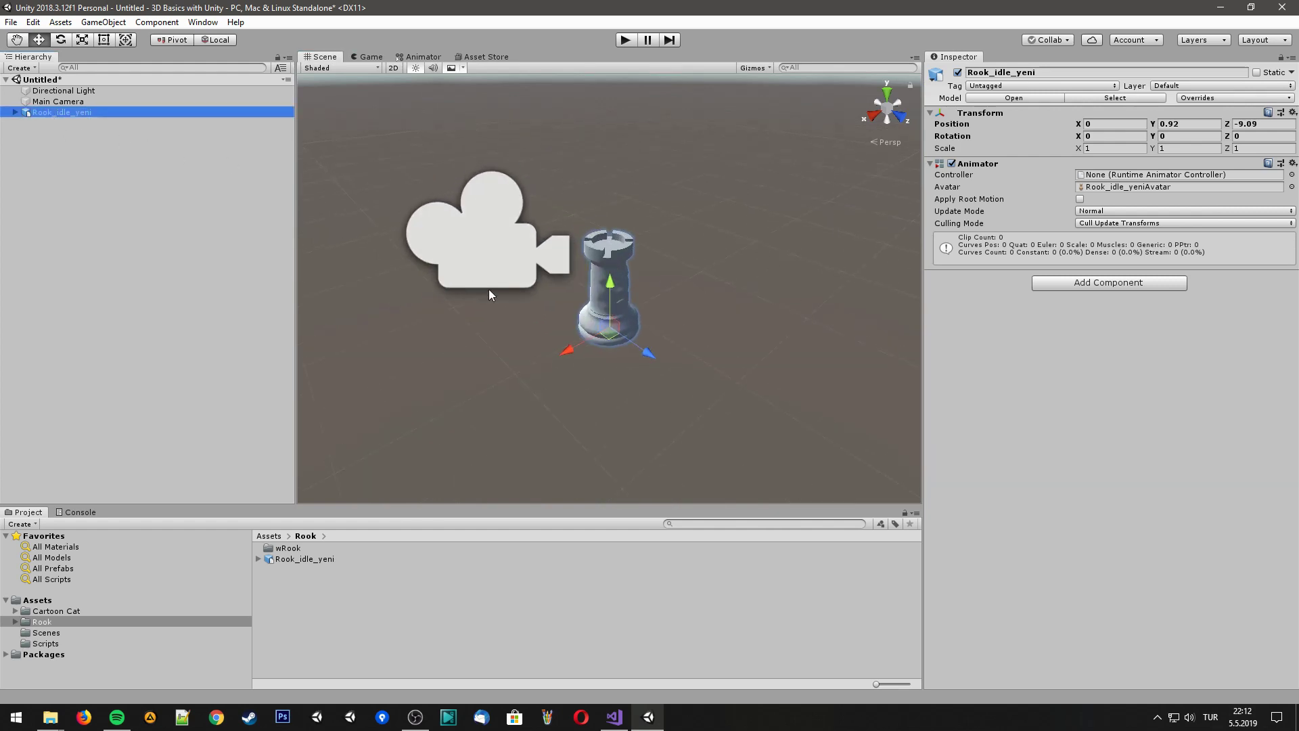
pyautogui.click(730, 298)
pyautogui.scroll(-5, 605, 348)
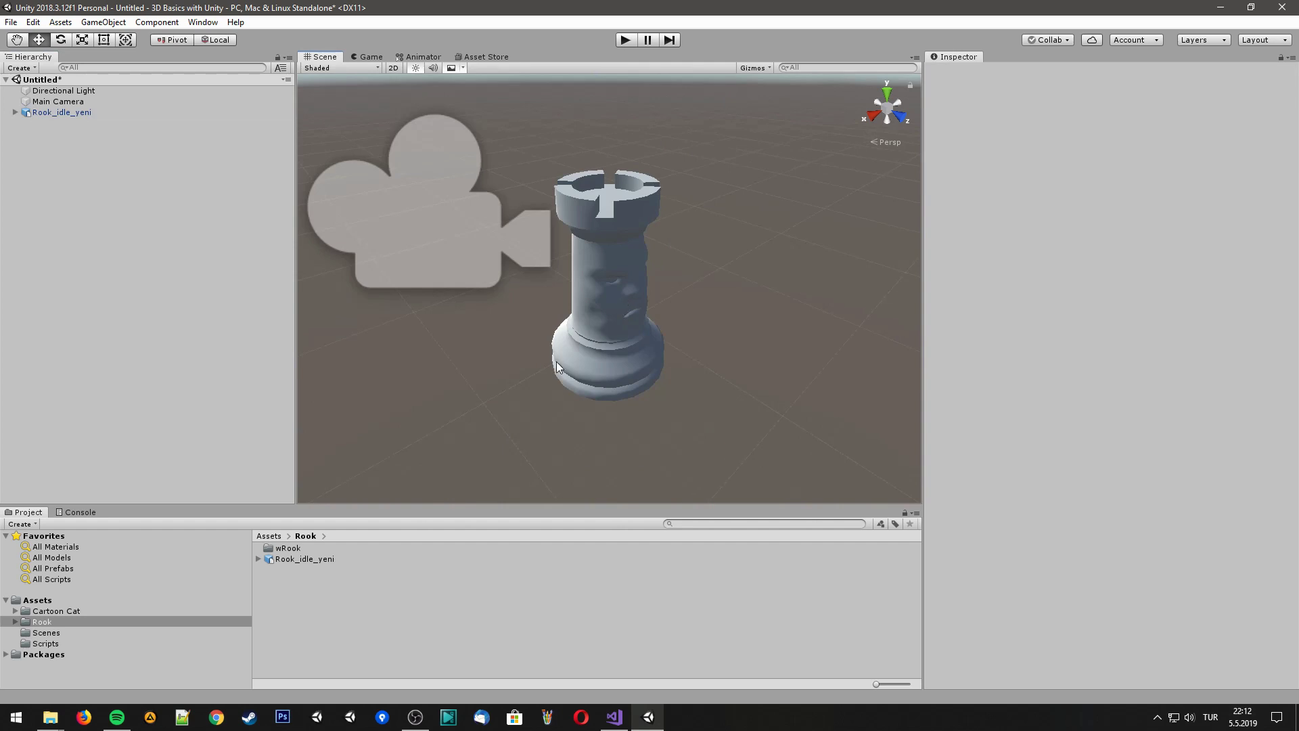
pyautogui.click(611, 343)
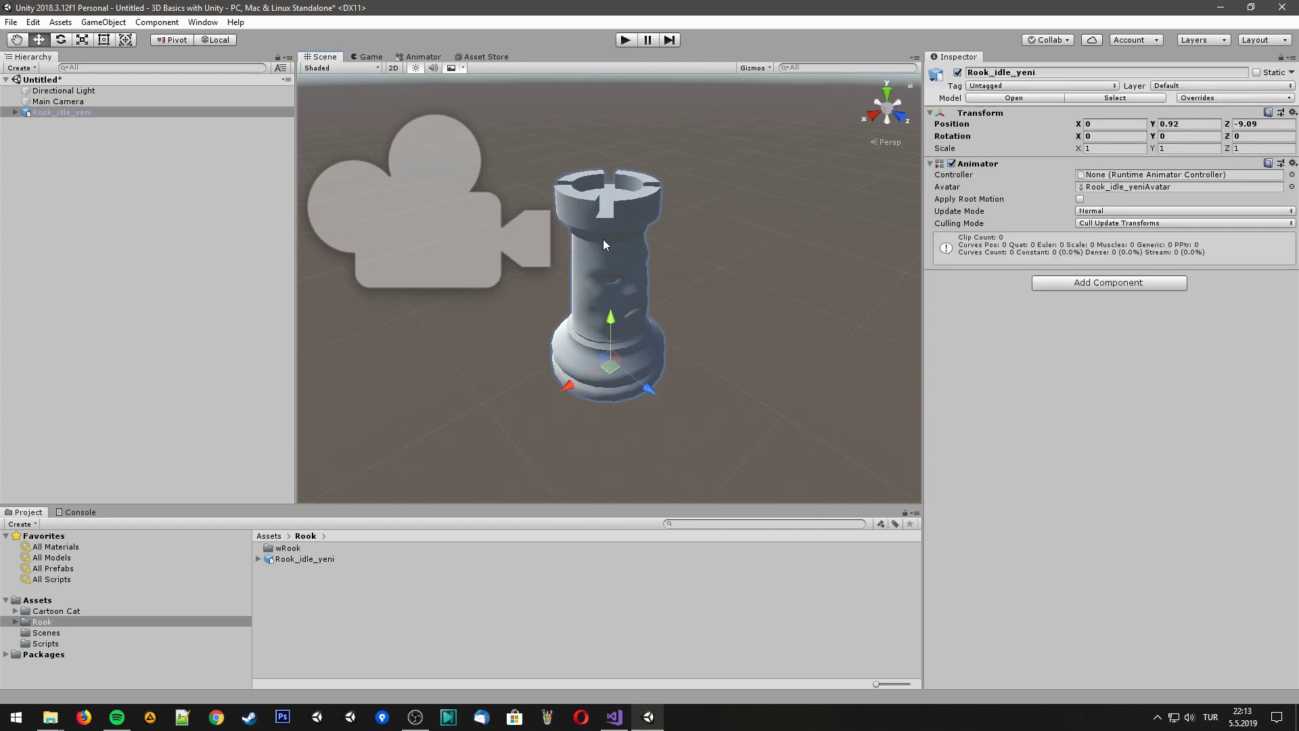
pyautogui.click(298, 577)
pyautogui.rightClick(333, 620)
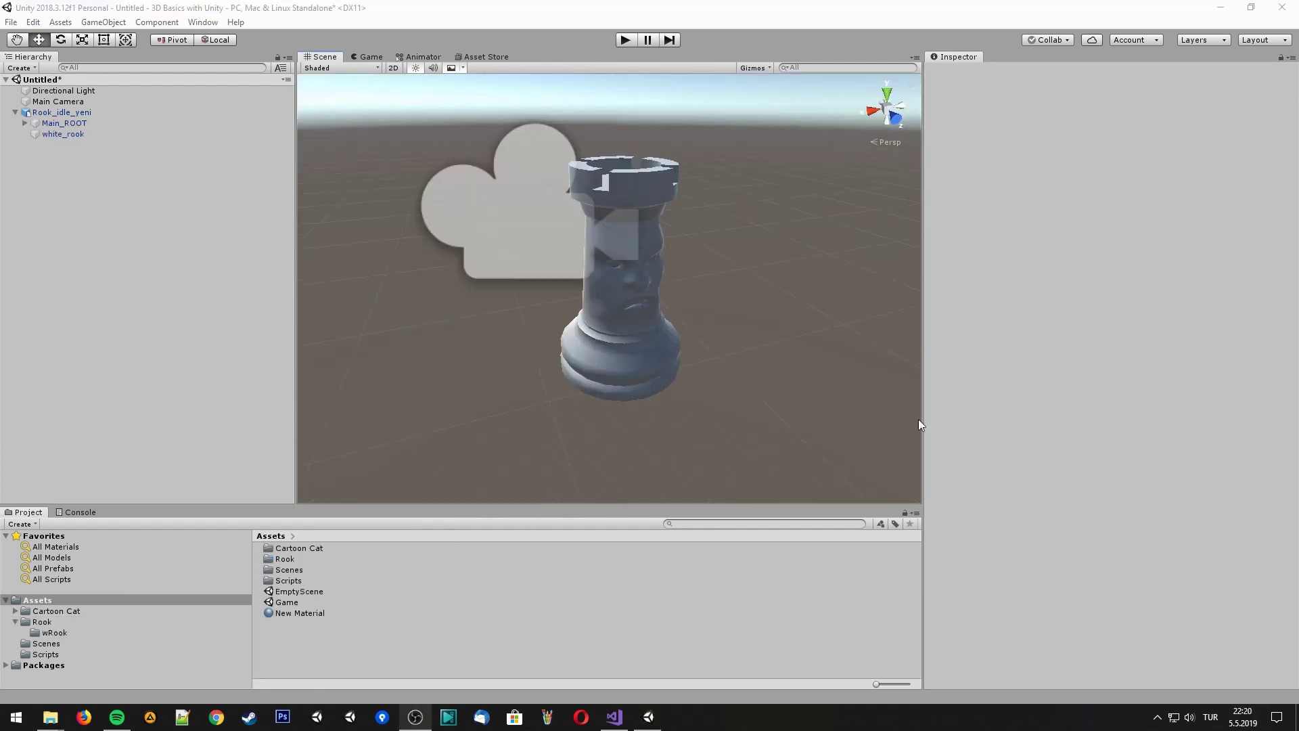
# Rotate the rook to 120.323° around its Y axis
pyautogui.click(644, 330)
pyautogui.moveTo(455, 357)
pyautogui.keyDown('alt'); pyautogui.mouseDown()
pyautogui.moveTo(672, 409)
pyautogui.moveTo(796, 361)
pyautogui.moveTo(370, 234)
pyautogui.mouseUp(); pyautogui.keyUp('alt')
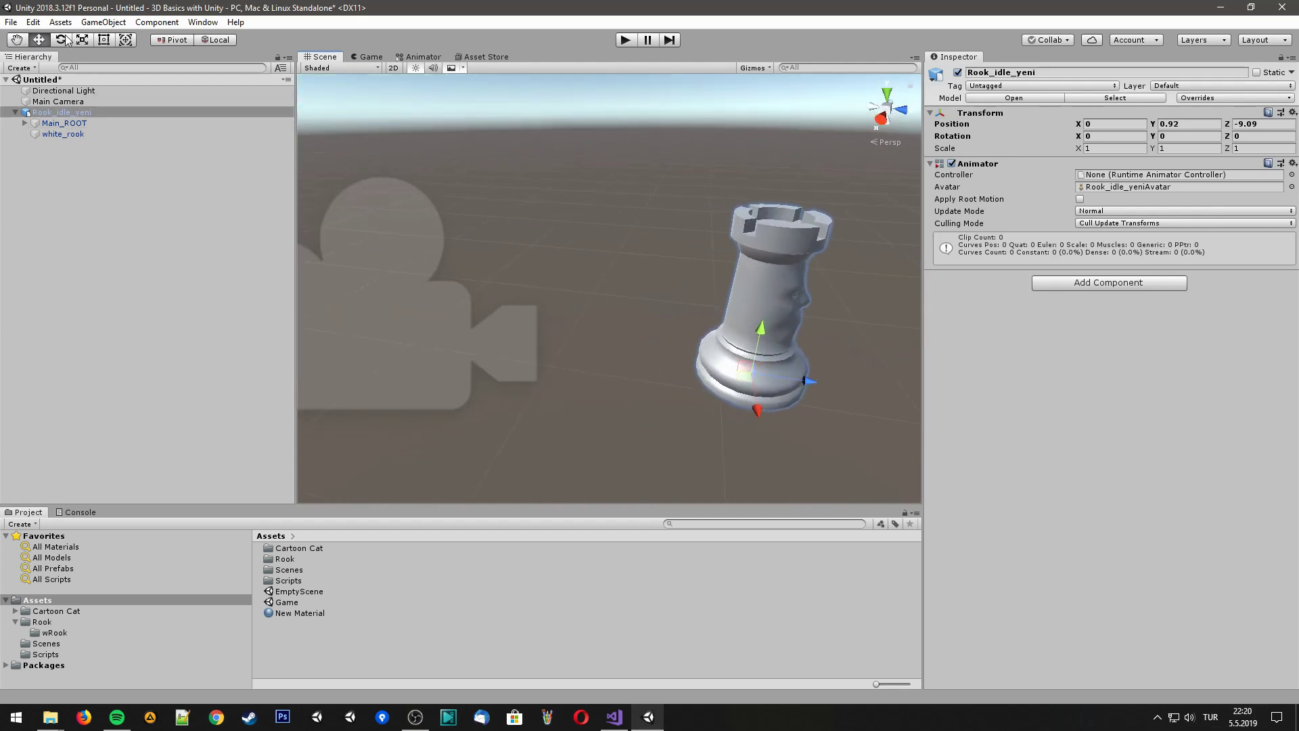
pyautogui.press('e')
pyautogui.moveTo(735, 400); pyautogui.dragTo(587, 371)
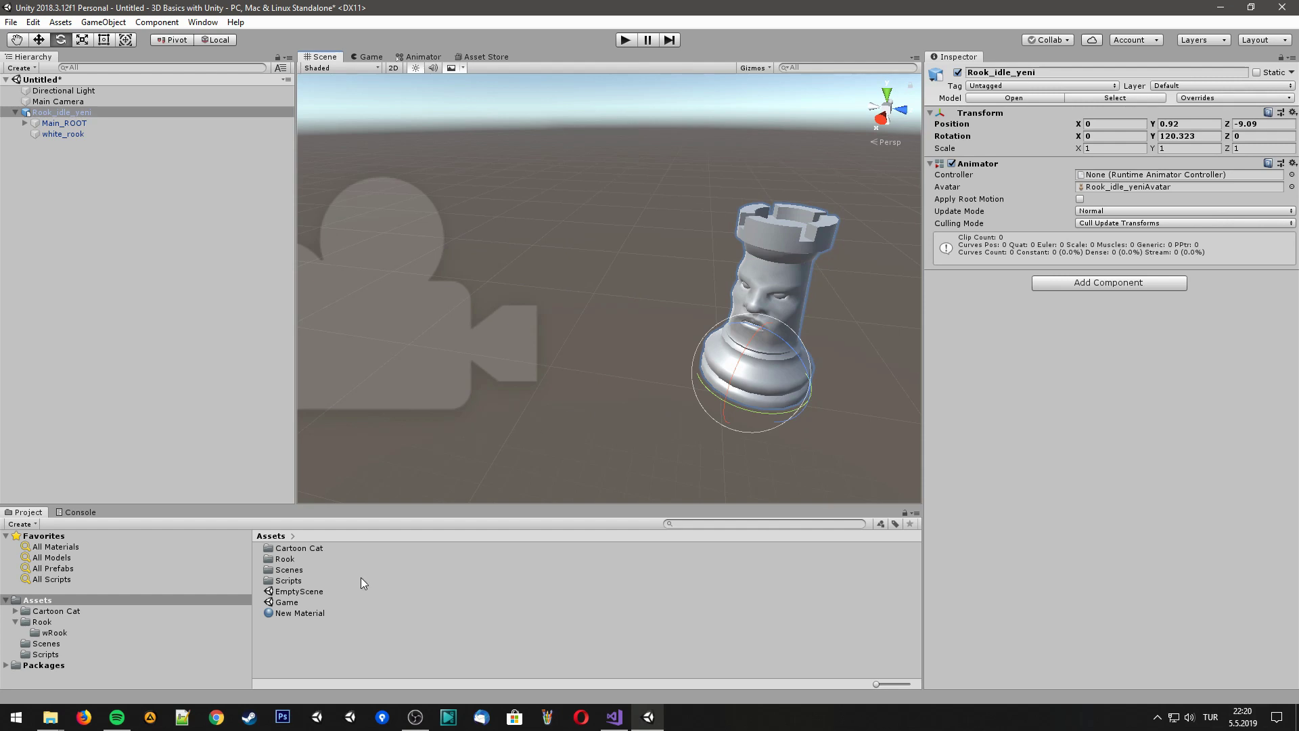
# Delete the Rook material from the Rook folder, confirming the prompt
pyautogui.click(81, 621)
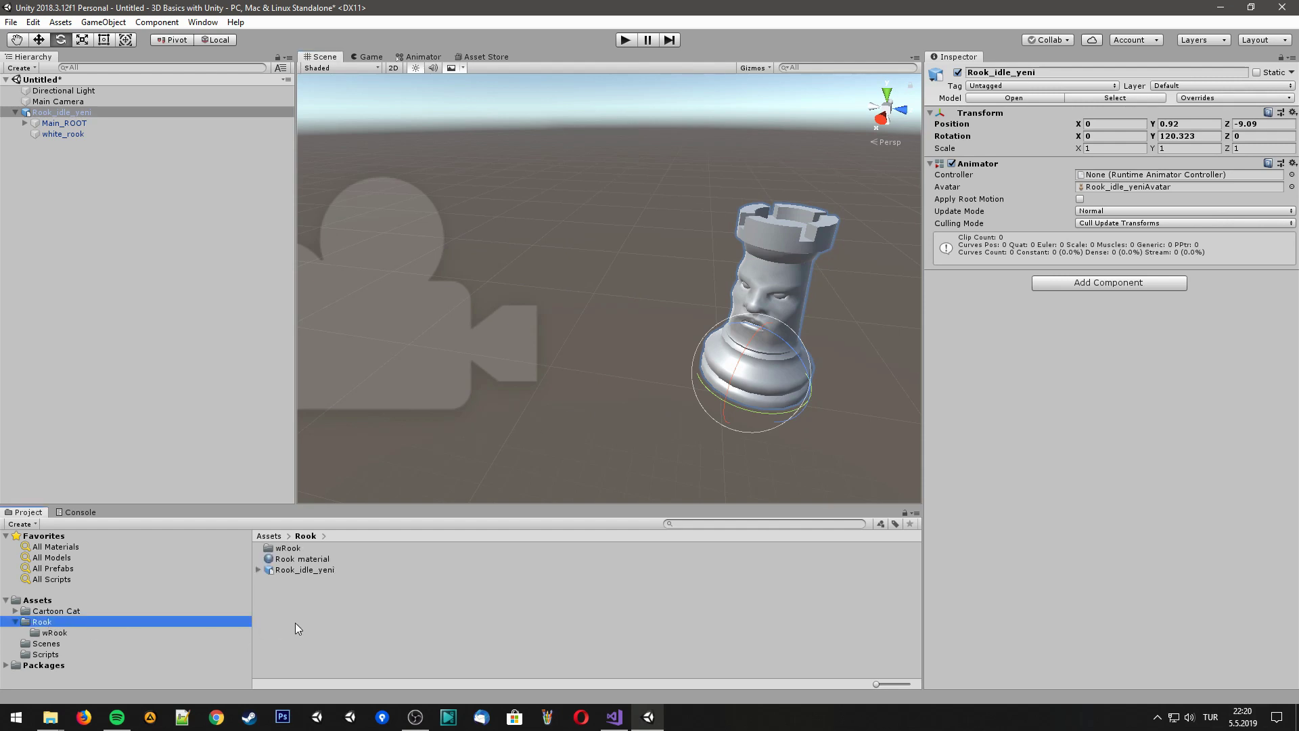
pyautogui.click(304, 559)
pyautogui.press('Delete')
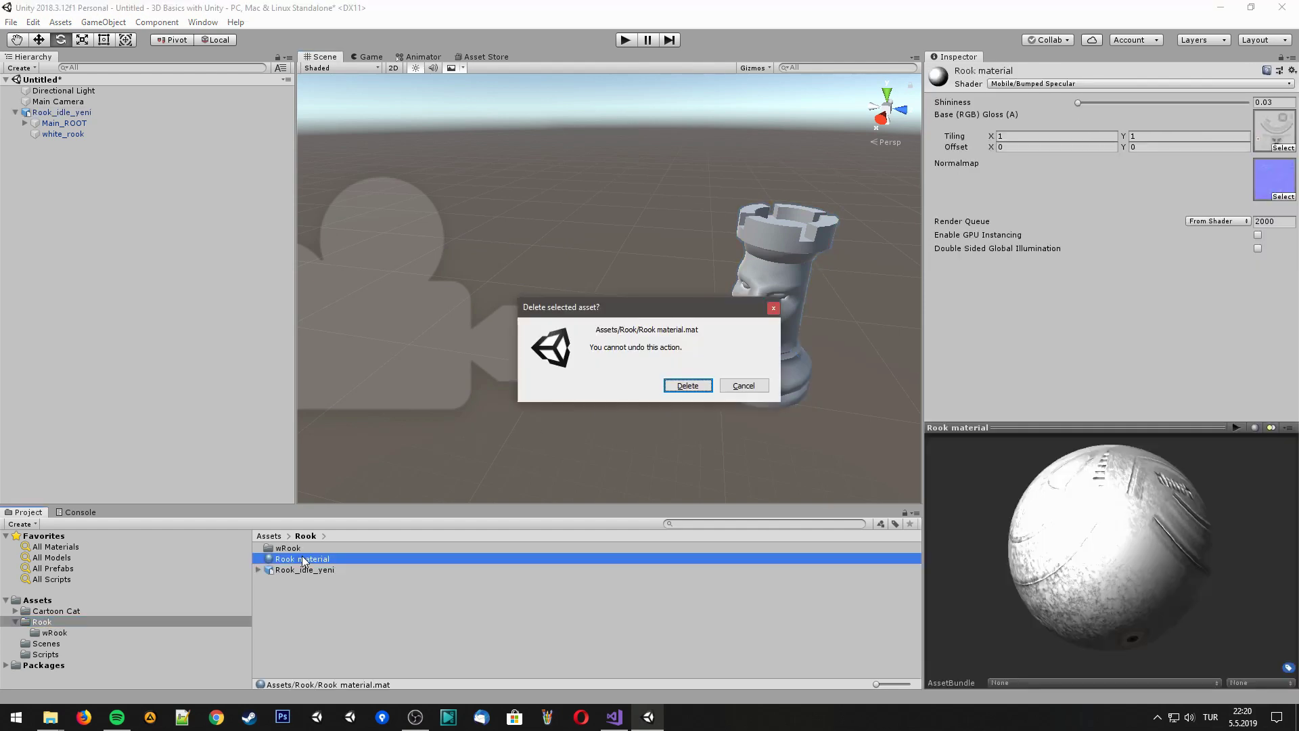
pyautogui.press('Return')
# Create a New Material in the Rook folder and apply it to the rook
pyautogui.rightClick(314, 597)
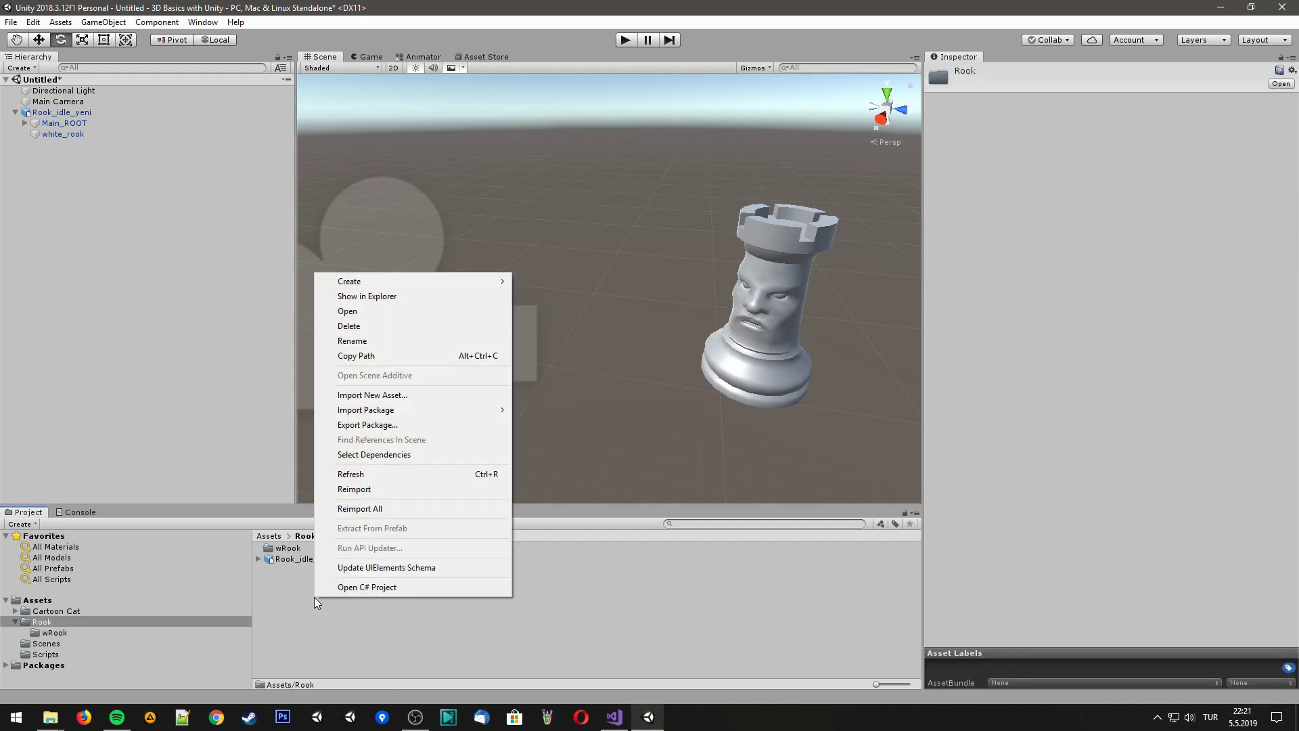
pyautogui.moveTo(417, 284)
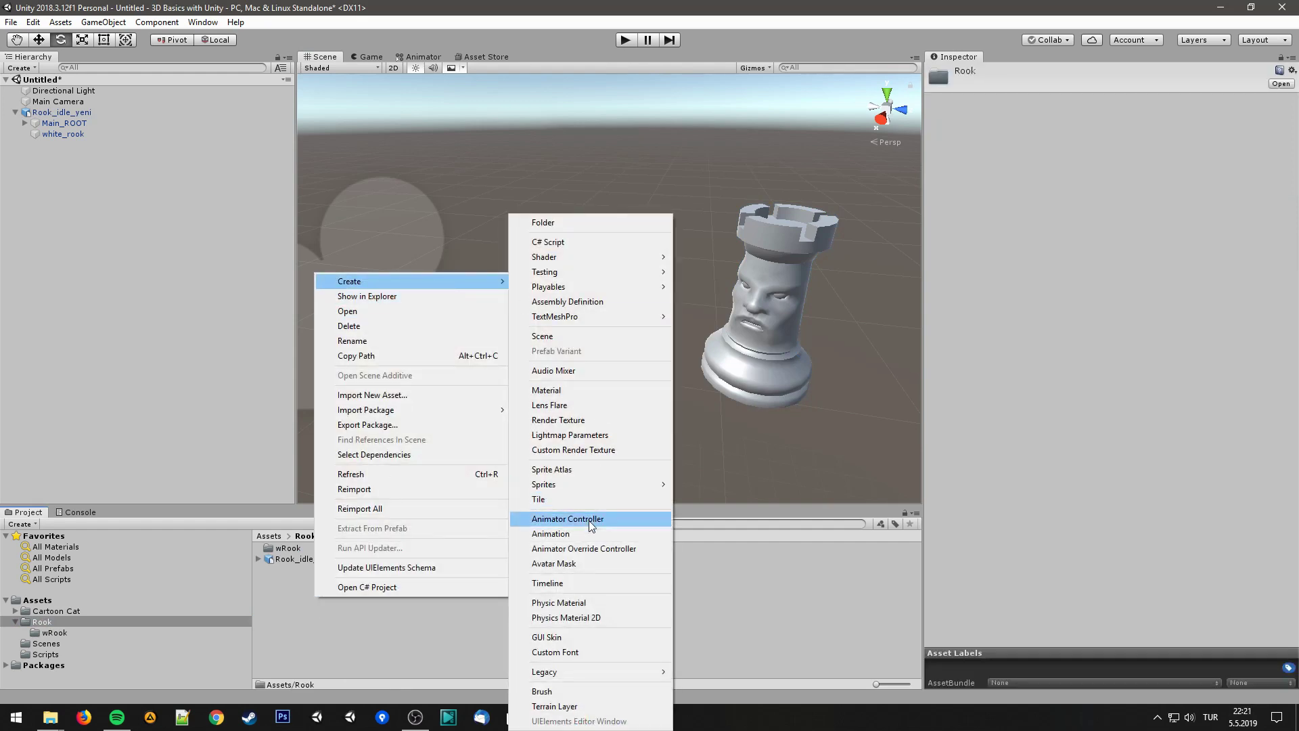
pyautogui.click(577, 398)
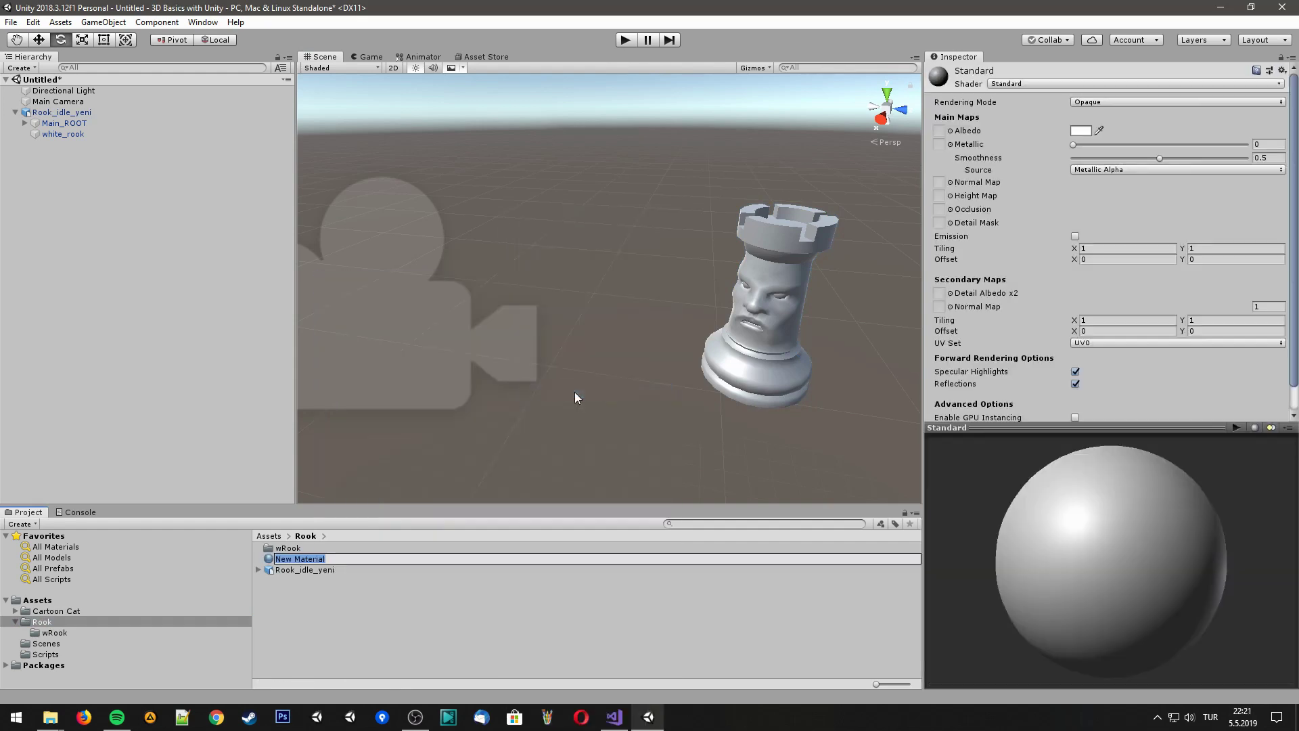
pyautogui.press('Return')
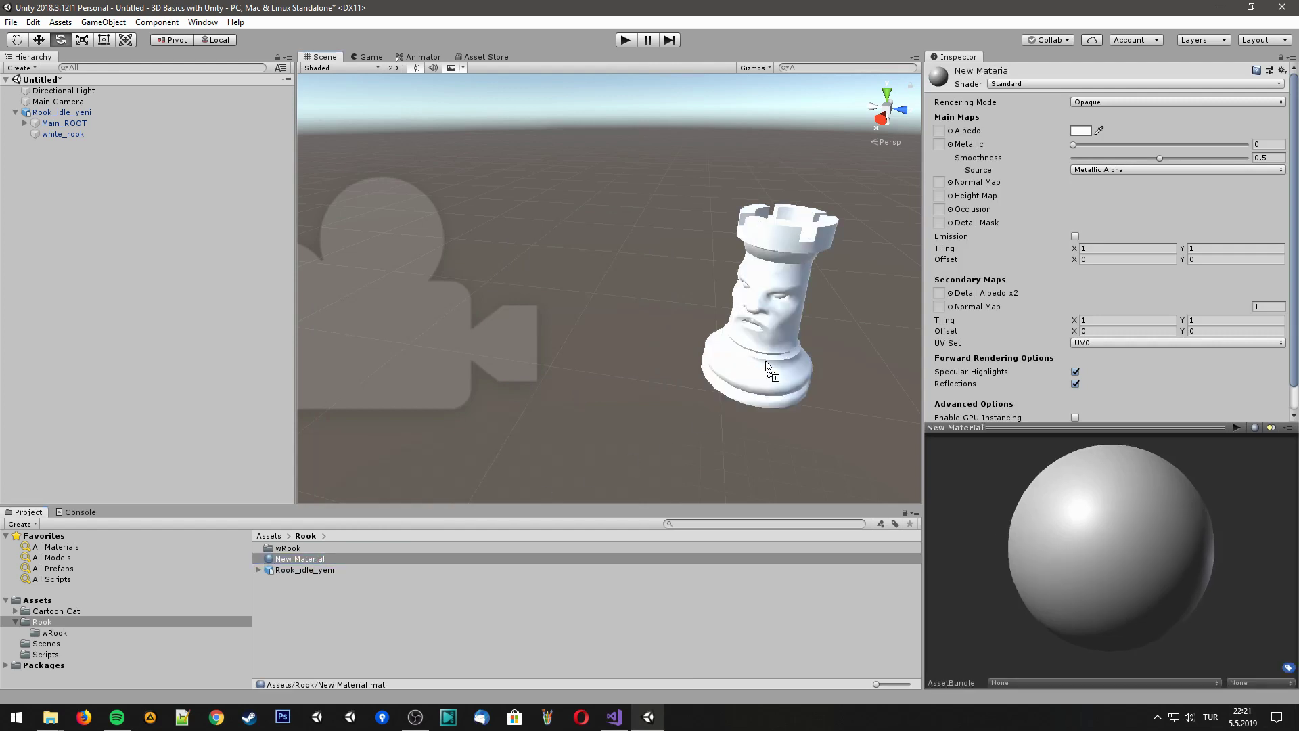
pyautogui.moveTo(314, 564); pyautogui.dragTo(767, 368)
# Review the white_rook_texture and white_rook_normals import settings and New Material's settings
pyautogui.click(217, 629)
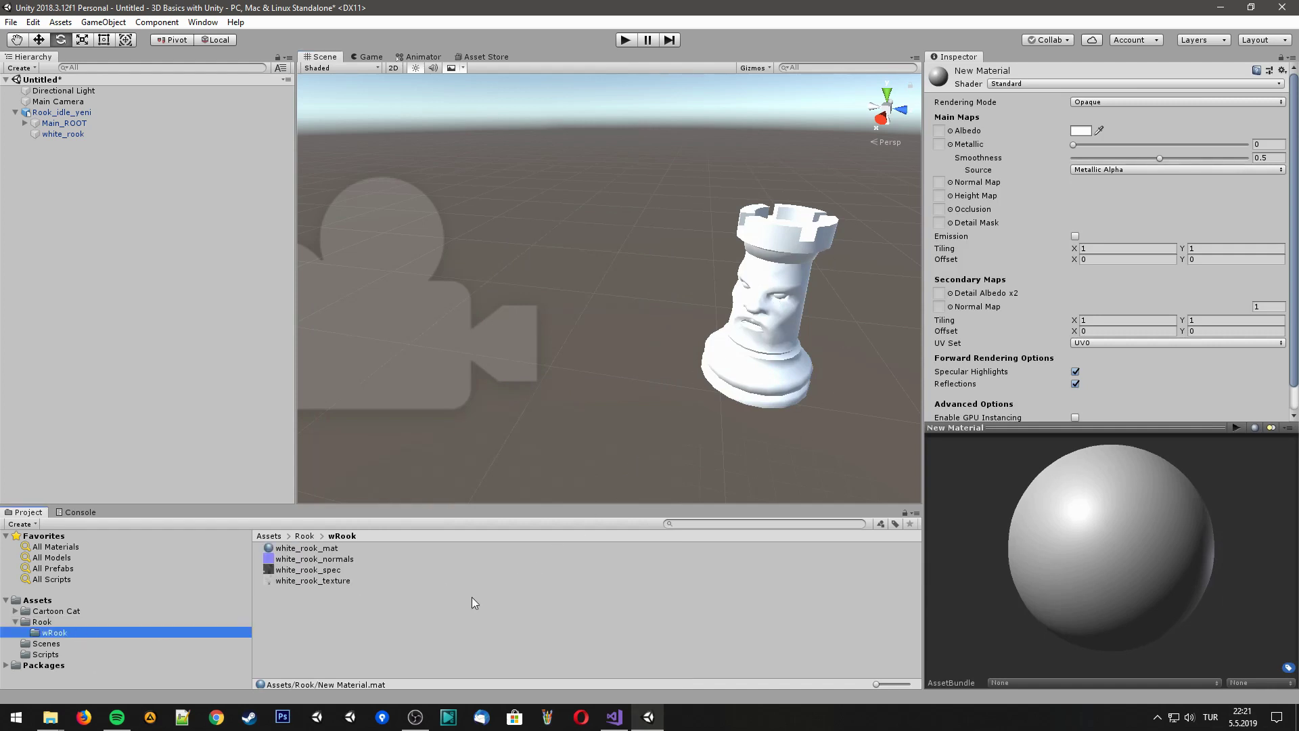
pyautogui.click(337, 580)
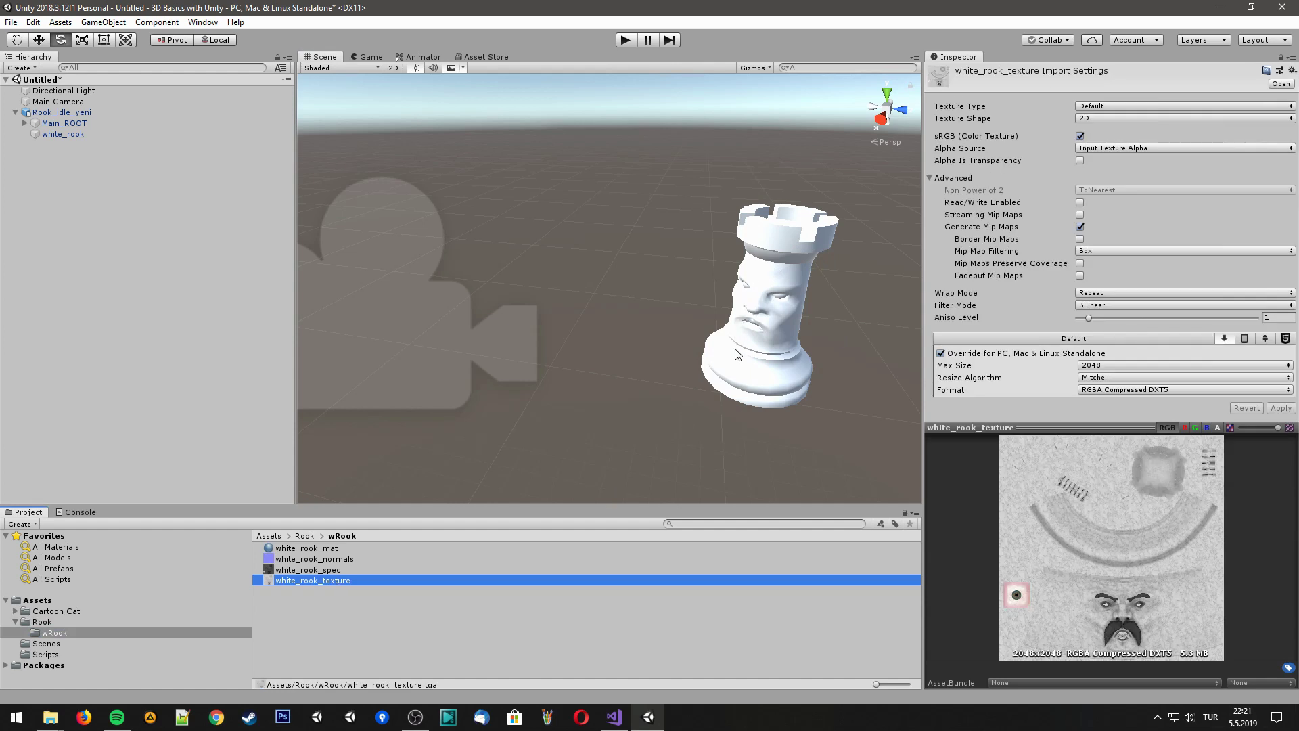
pyautogui.click(326, 559)
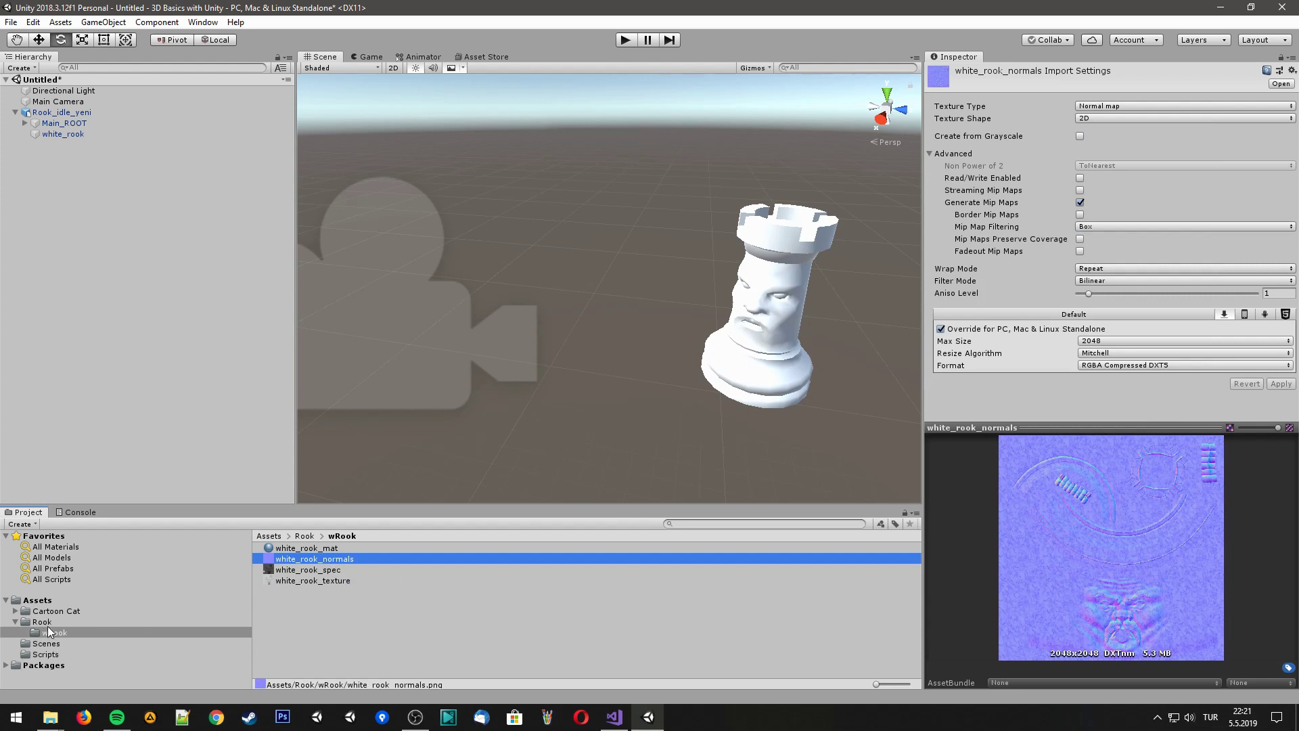
pyautogui.click(169, 620)
pyautogui.click(311, 561)
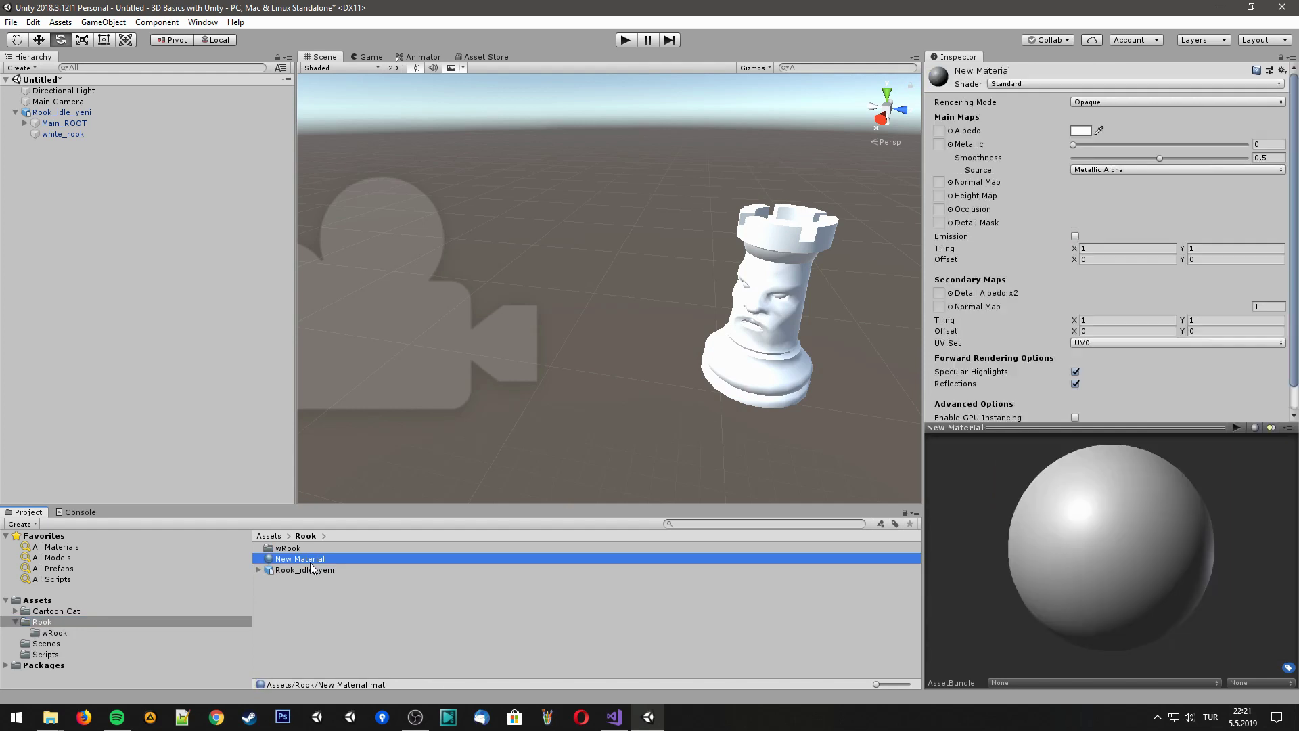
pyautogui.click(55, 632)
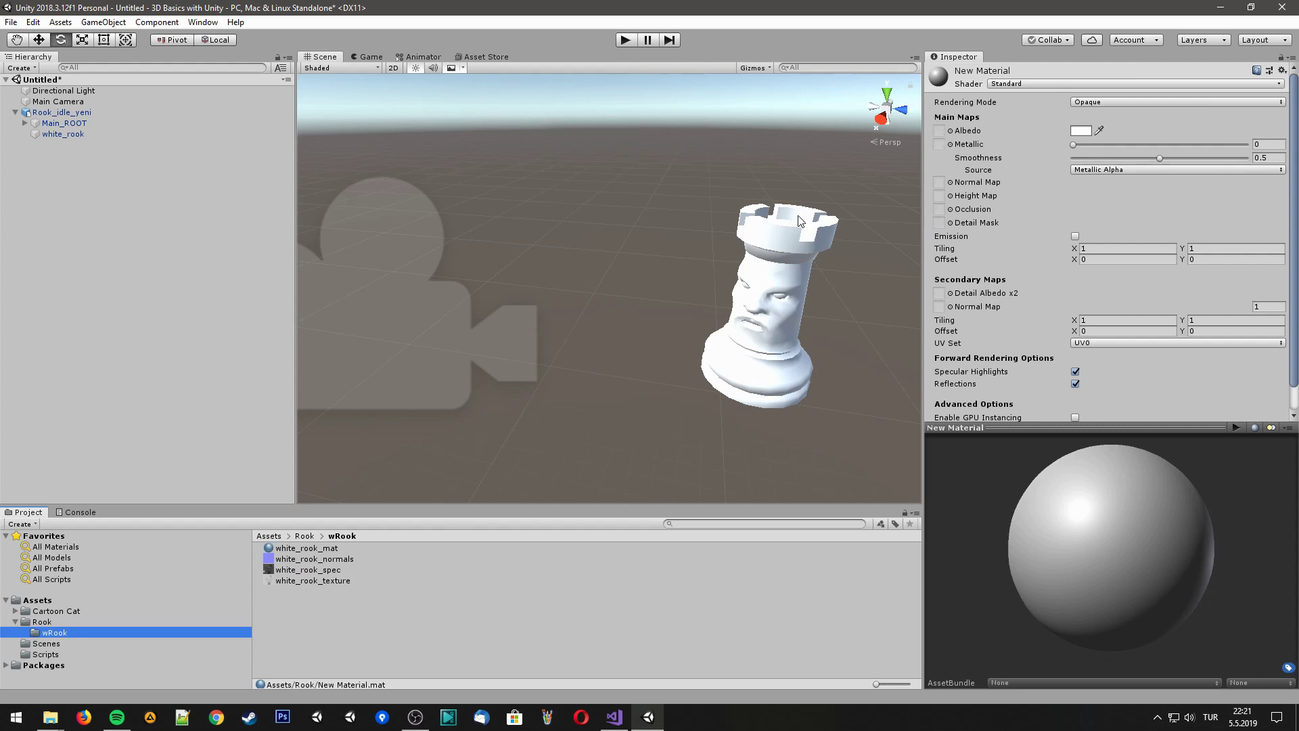
# Assign white_rook_texture as Albedo and white_rook_normals as Normal Map on New Material
pyautogui.moveTo(316, 579); pyautogui.dragTo(939, 130)
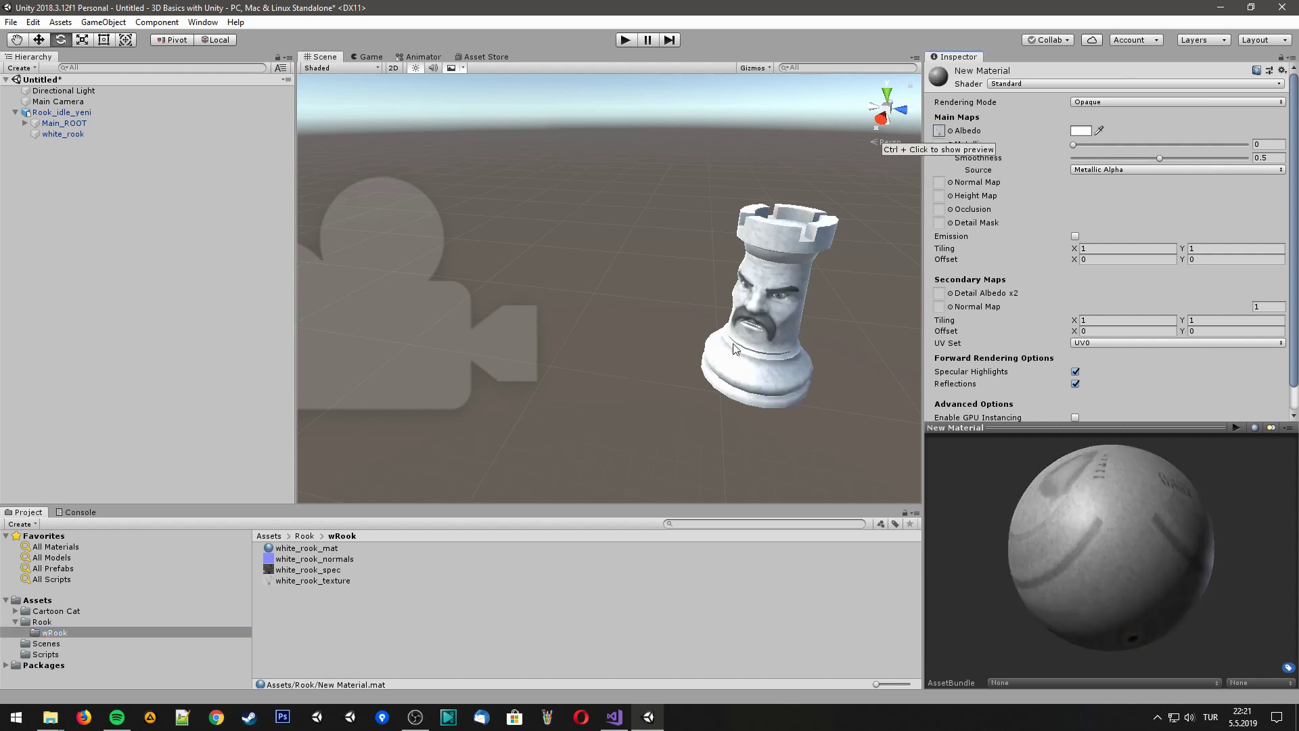
pyautogui.scroll(5, 733, 343)
pyautogui.moveTo(728, 344)
pyautogui.keyDown('alt'); pyautogui.mouseDown()
pyautogui.moveTo(633, 347)
pyautogui.moveTo(696, 345)
pyautogui.mouseUp(); pyautogui.keyUp('alt')
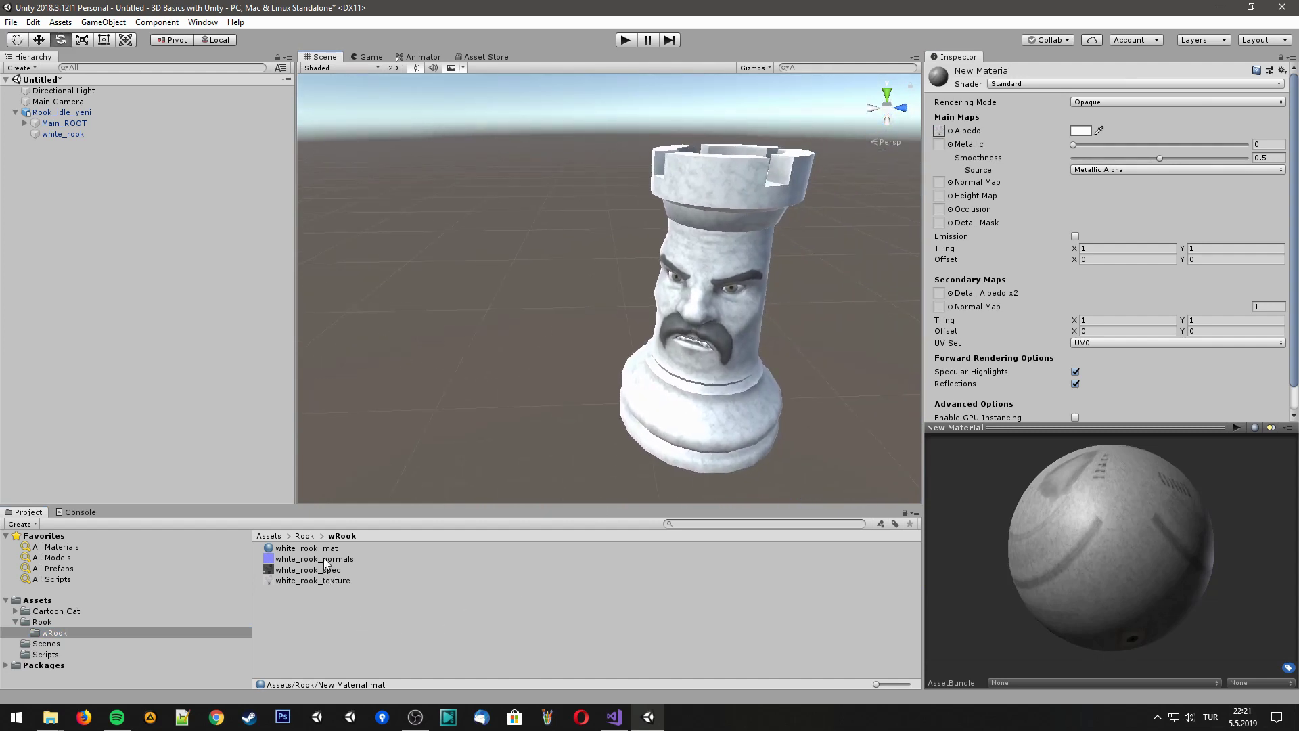
pyautogui.moveTo(325, 561)
pyautogui.mouseDown()
pyautogui.moveTo(950, 225)
pyautogui.moveTo(941, 184)
pyautogui.mouseUp()
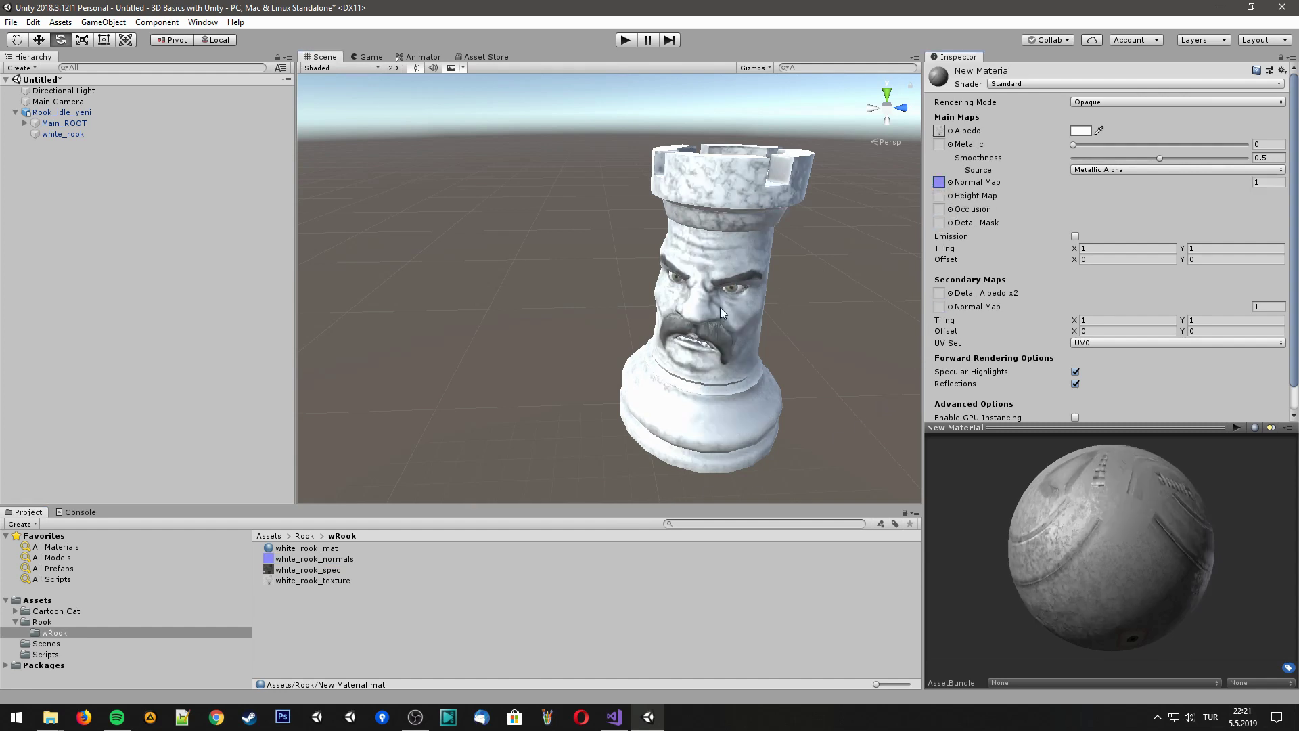
# Confirm white_rook_normals stays a Normal map texture type, then select the rook
pyautogui.click(336, 560)
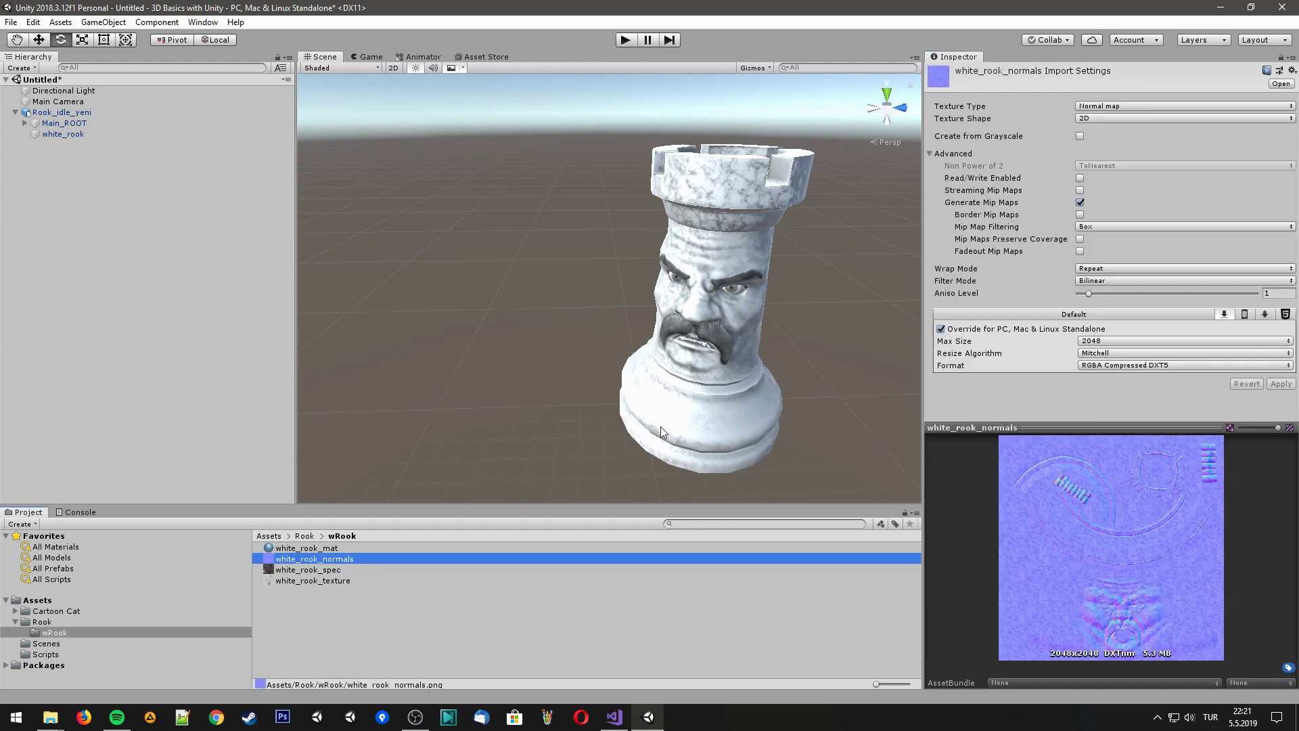
pyautogui.click(1115, 107)
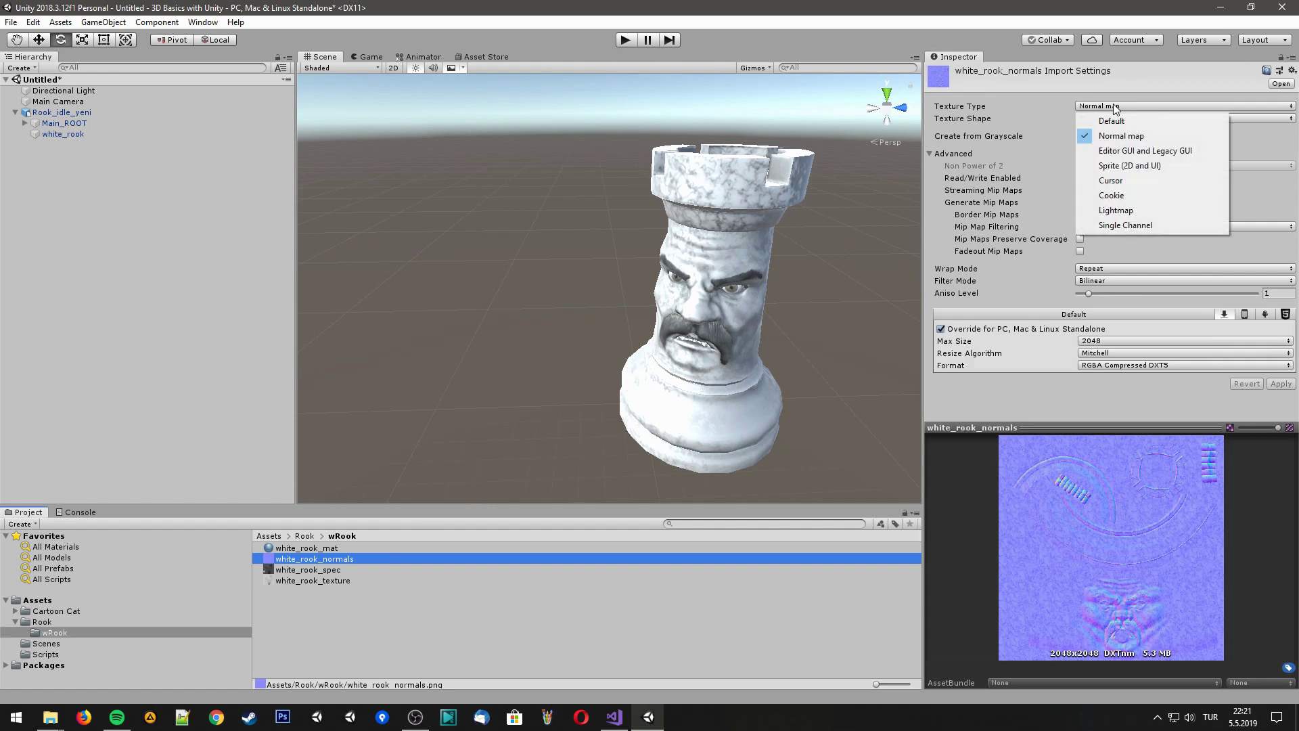
pyautogui.click(1110, 136)
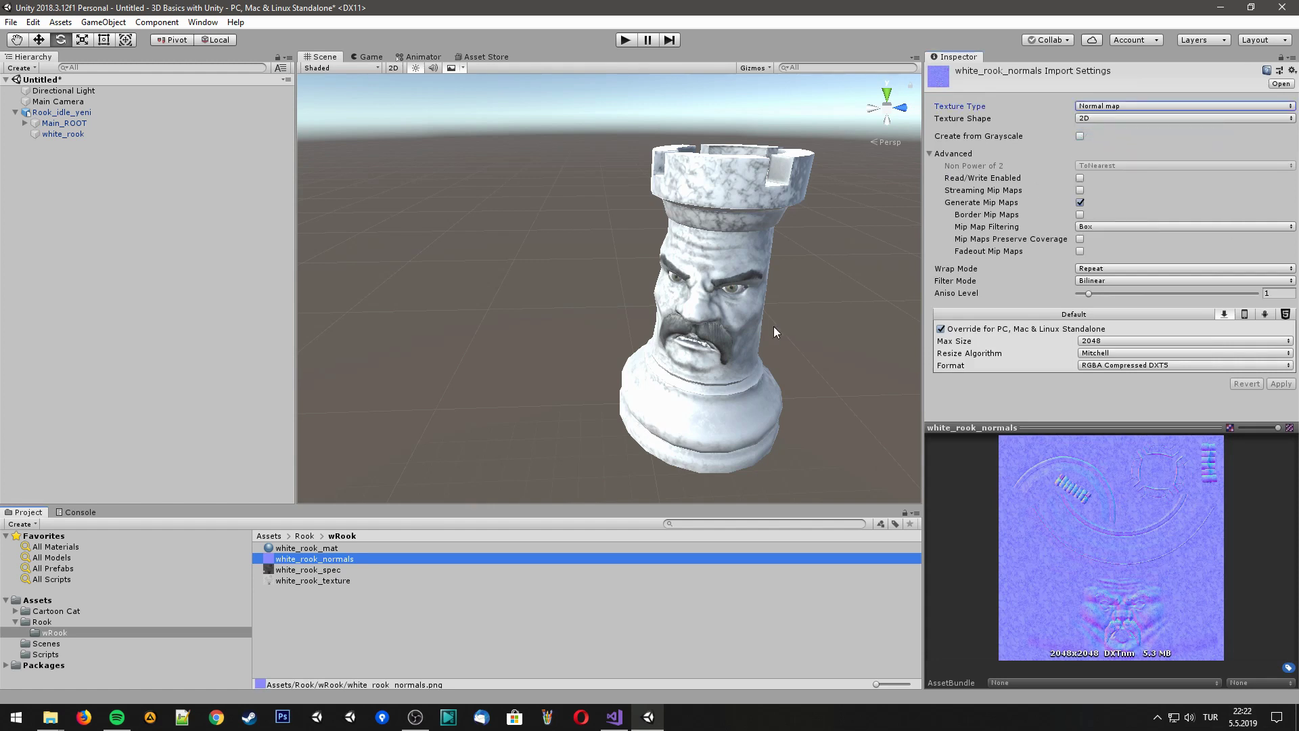
pyautogui.click(717, 373)
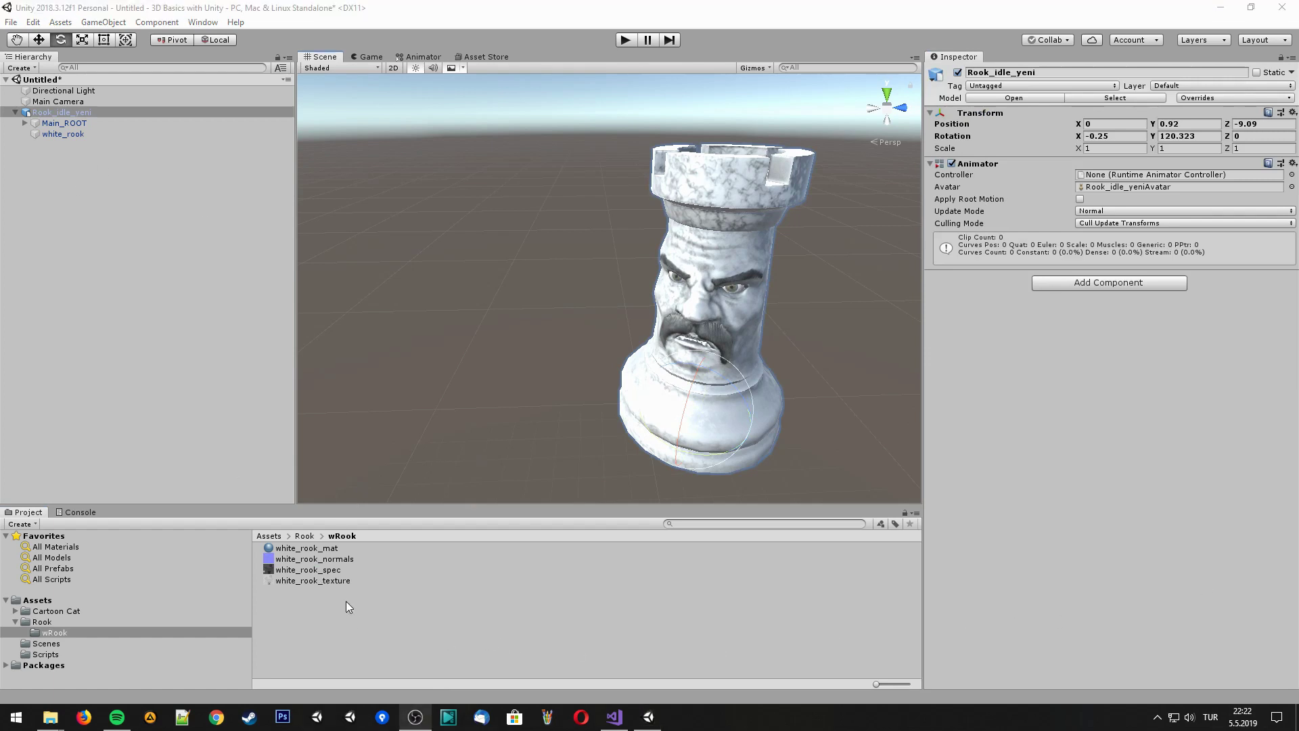
pyautogui.click(68, 618)
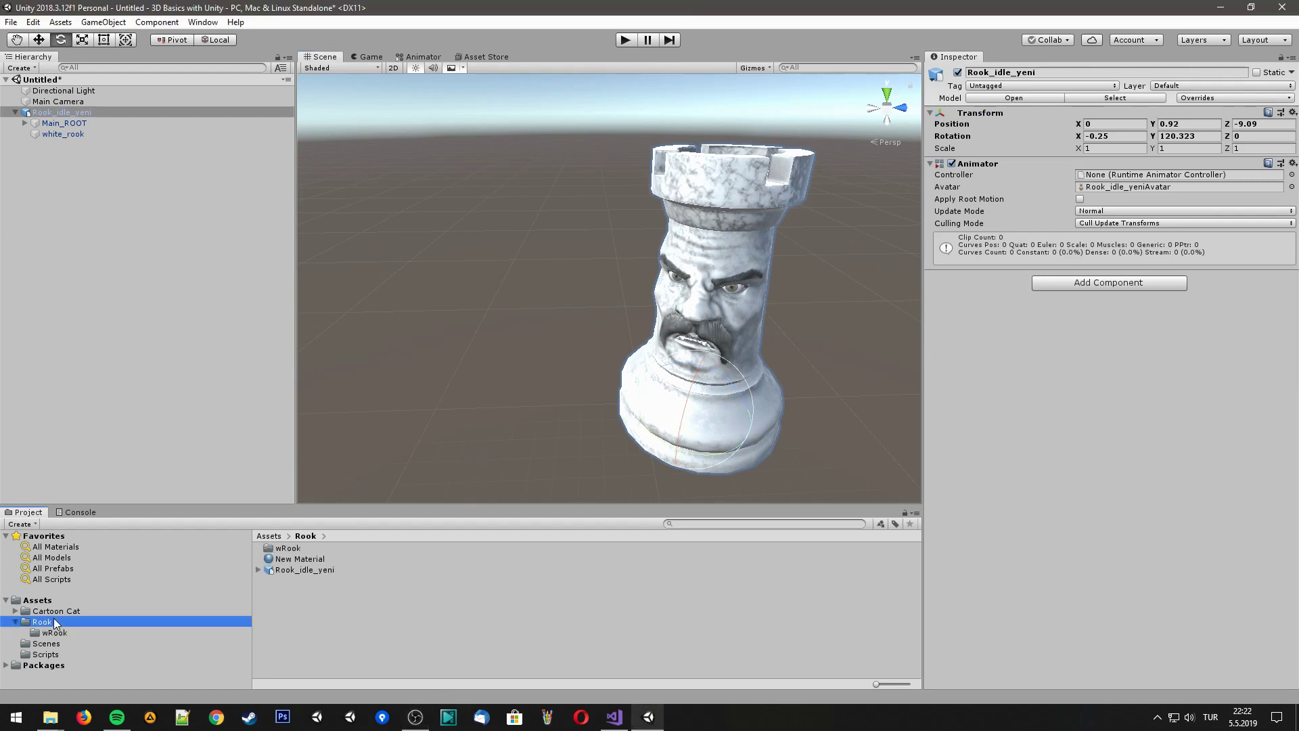
# Set New Material's Metallic to 0.273 and Smoothness to 0.504
pyautogui.click(329, 559)
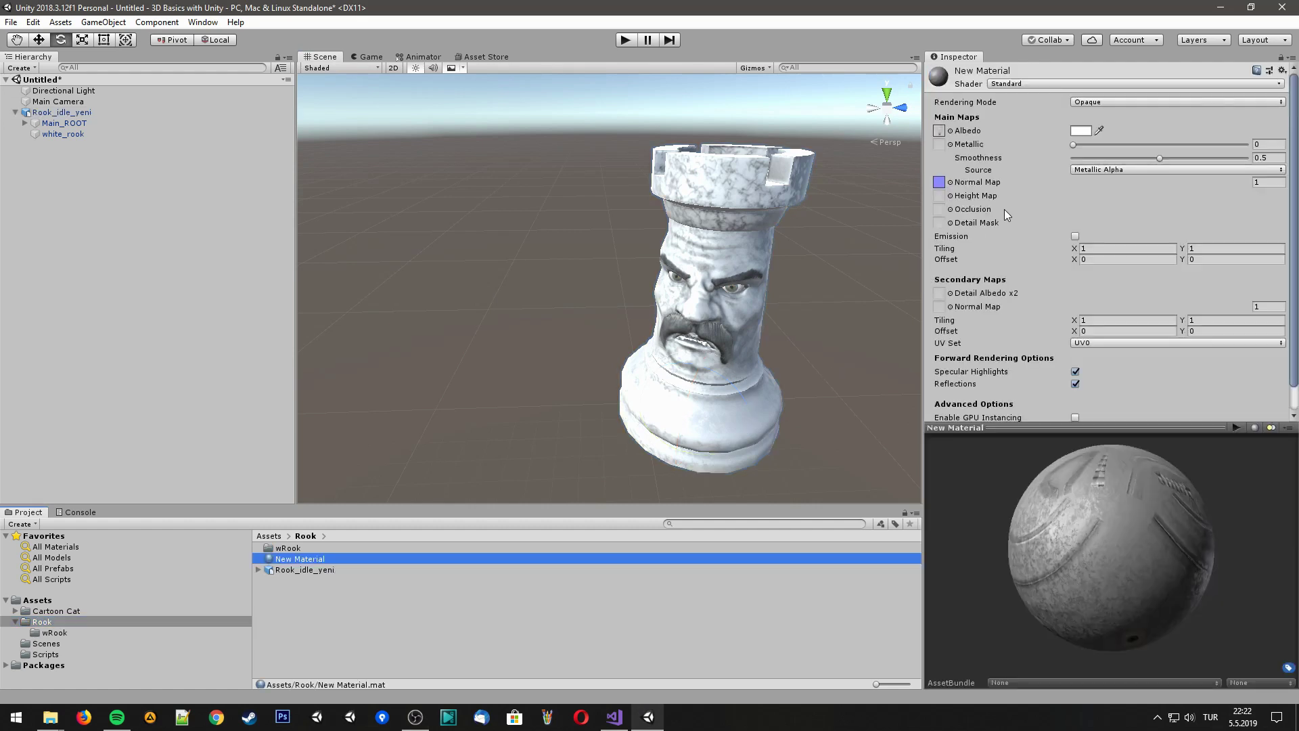
pyautogui.moveTo(1122, 145); pyautogui.dragTo(1244, 143)
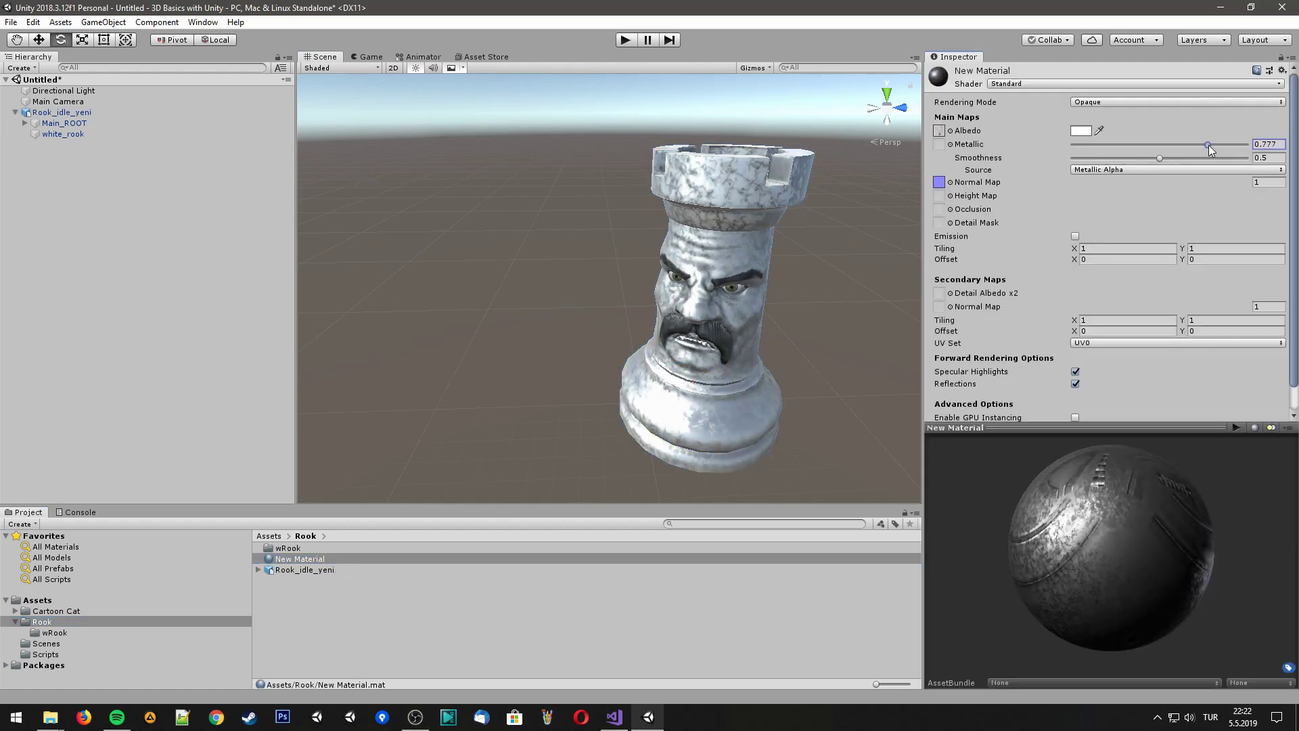
pyautogui.moveTo(1159, 159); pyautogui.dragTo(1182, 168)
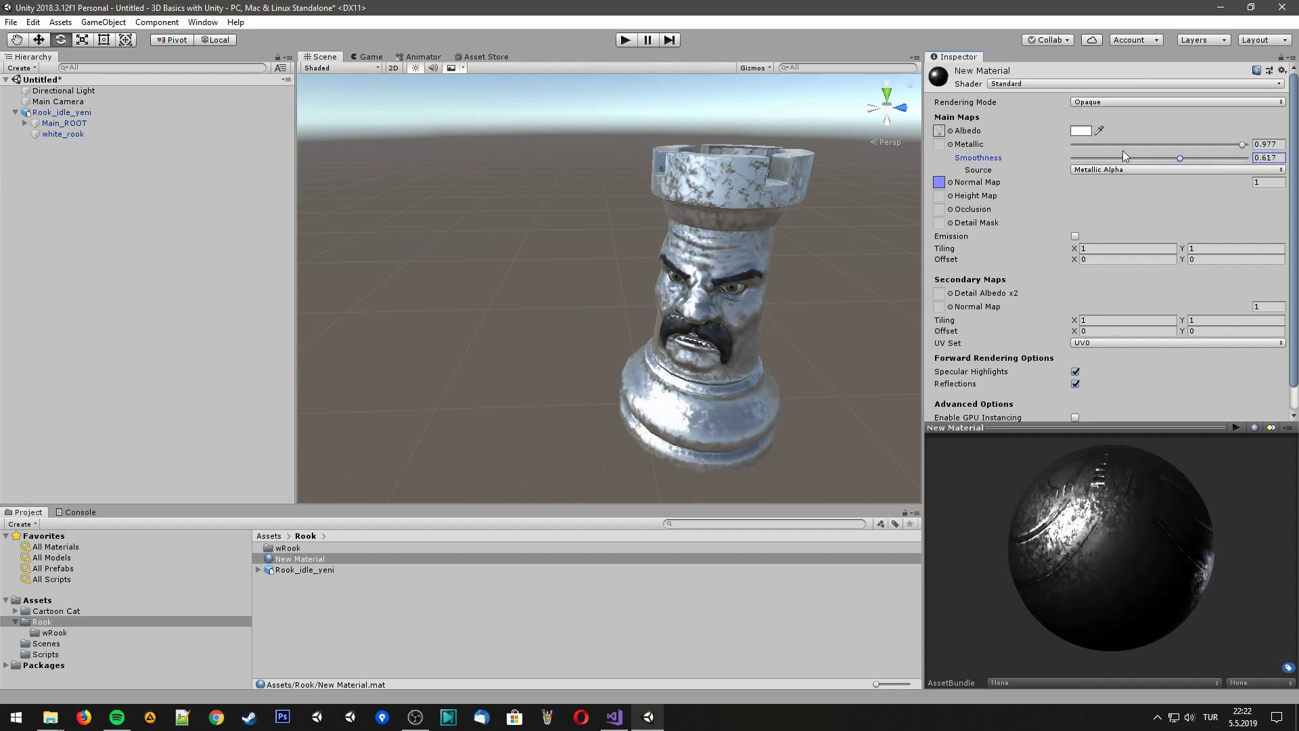
pyautogui.click(1123, 151)
pyautogui.moveTo(1180, 165); pyautogui.dragTo(1161, 166)
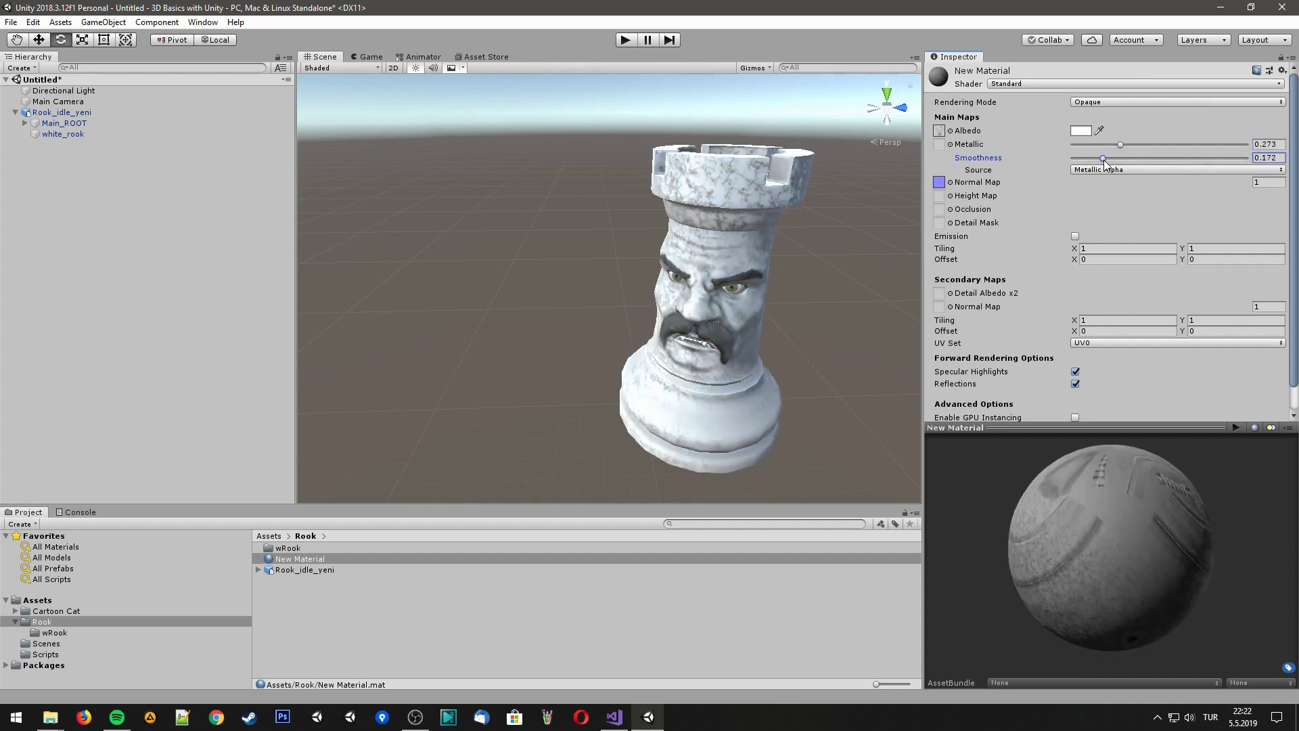
pyautogui.click(1018, 82)
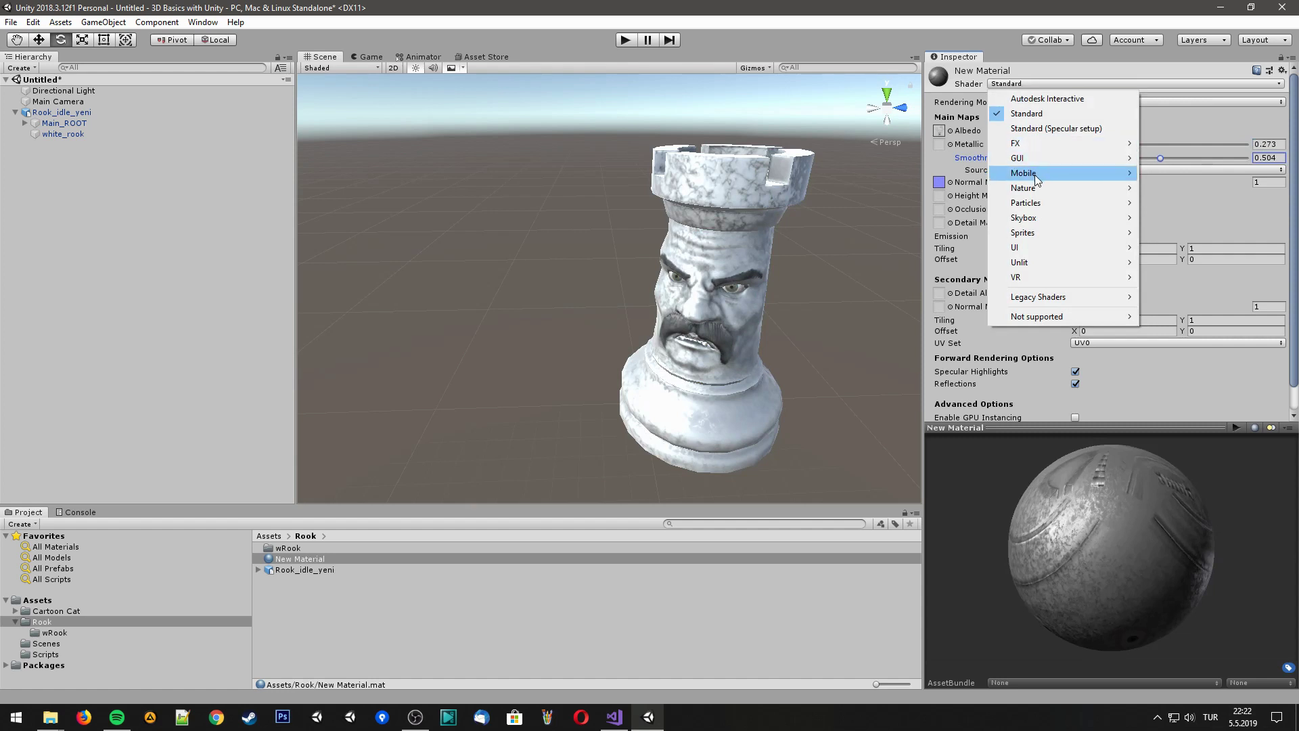
# Try the Mobile/Diffuse and then Mobile/Bumped Diffuse shaders on New Material
pyautogui.moveTo(1034, 175)
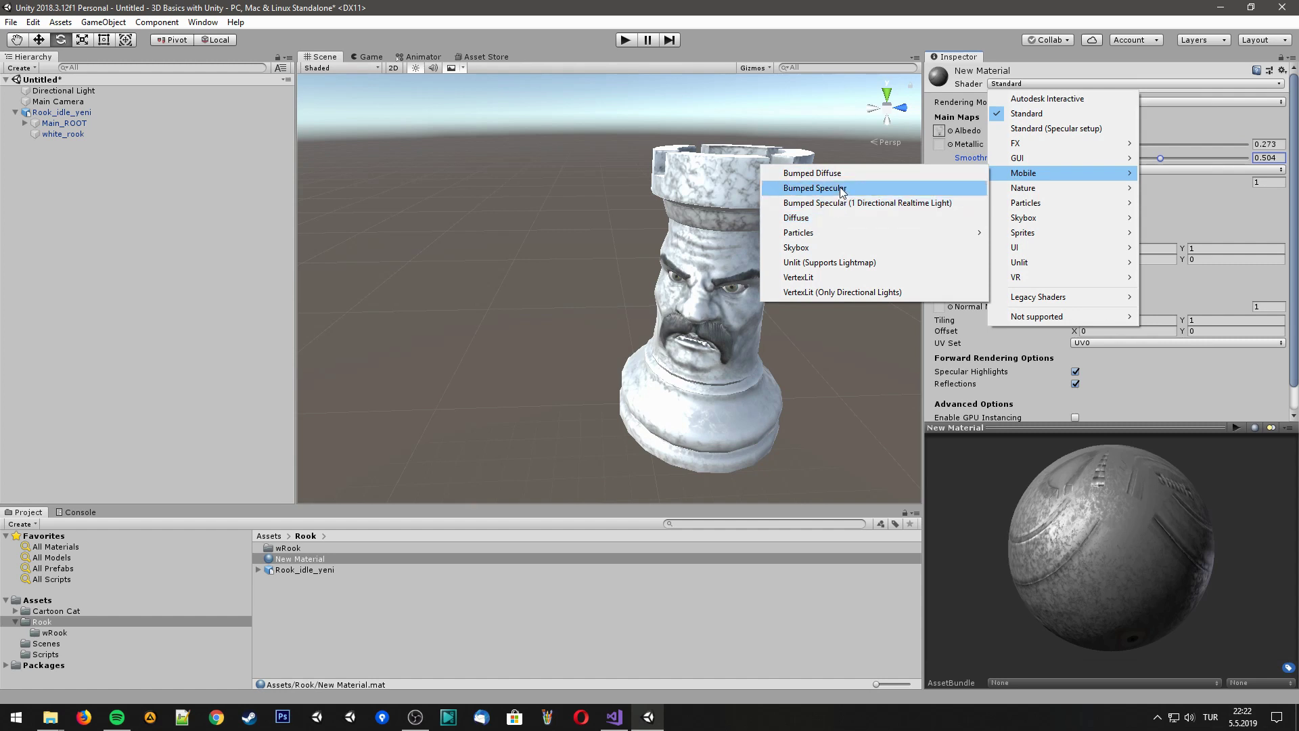
pyautogui.click(825, 222)
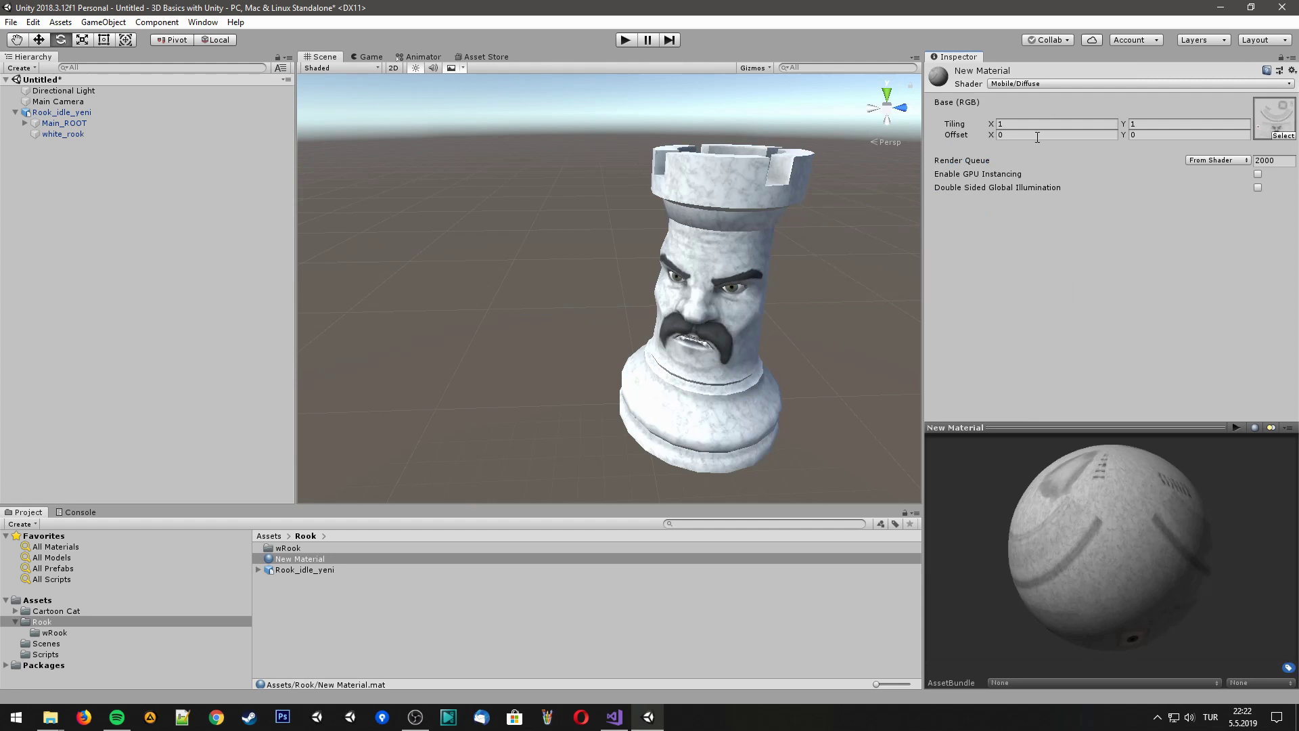
pyautogui.click(1049, 85)
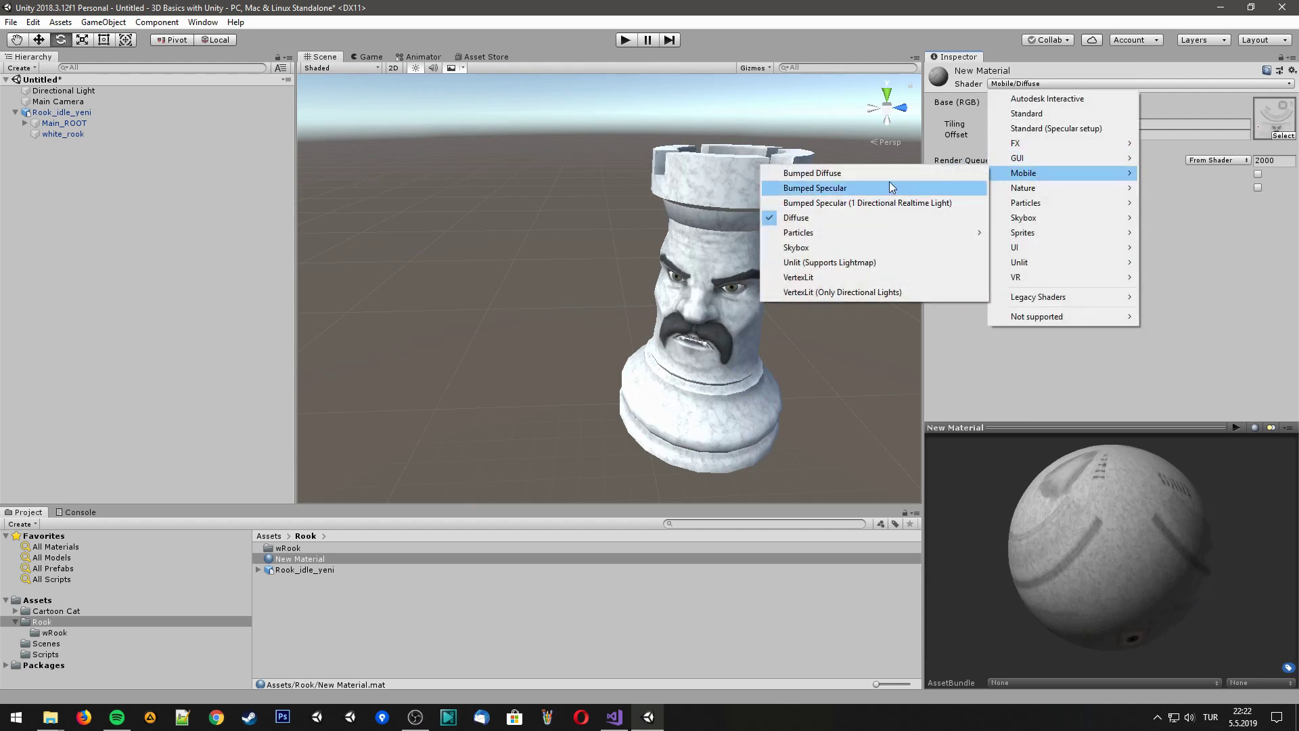
pyautogui.click(862, 183)
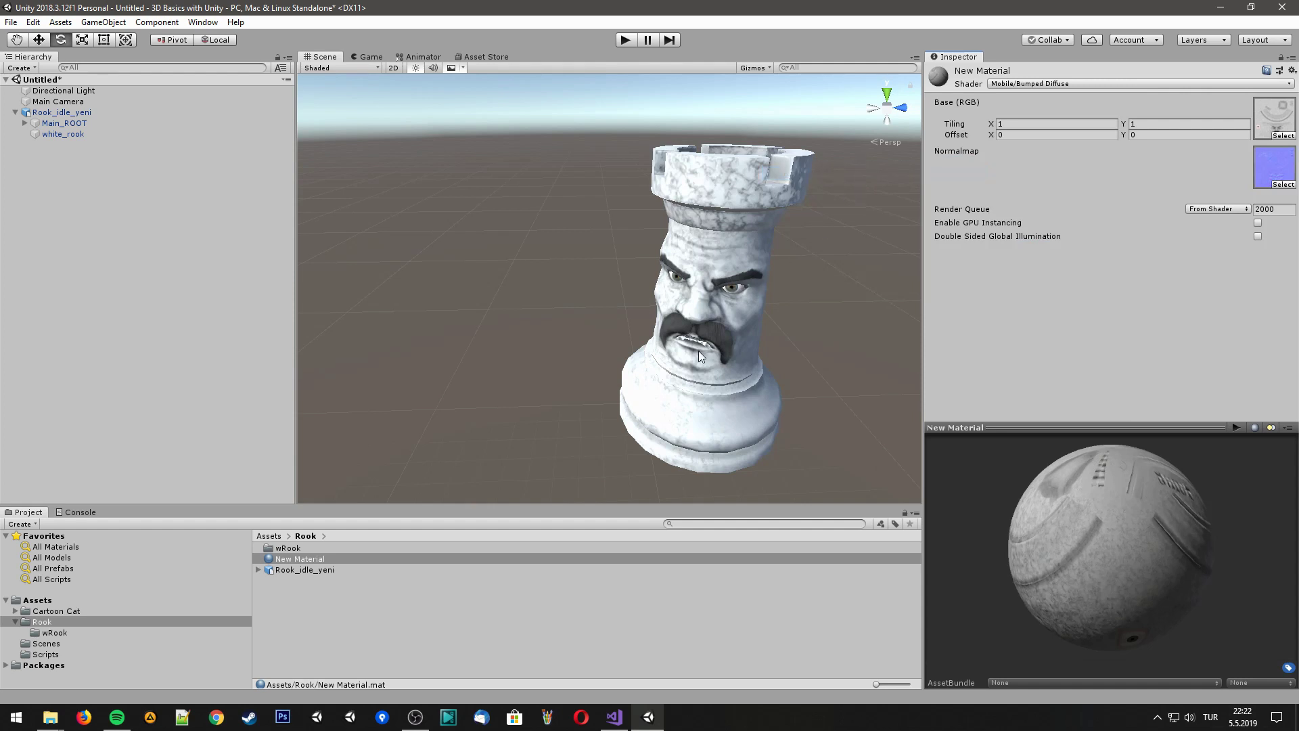
# Test Mobile/Bumped Specular with adjusted shininess, then return New Material to the Standard shader
pyautogui.click(1036, 85)
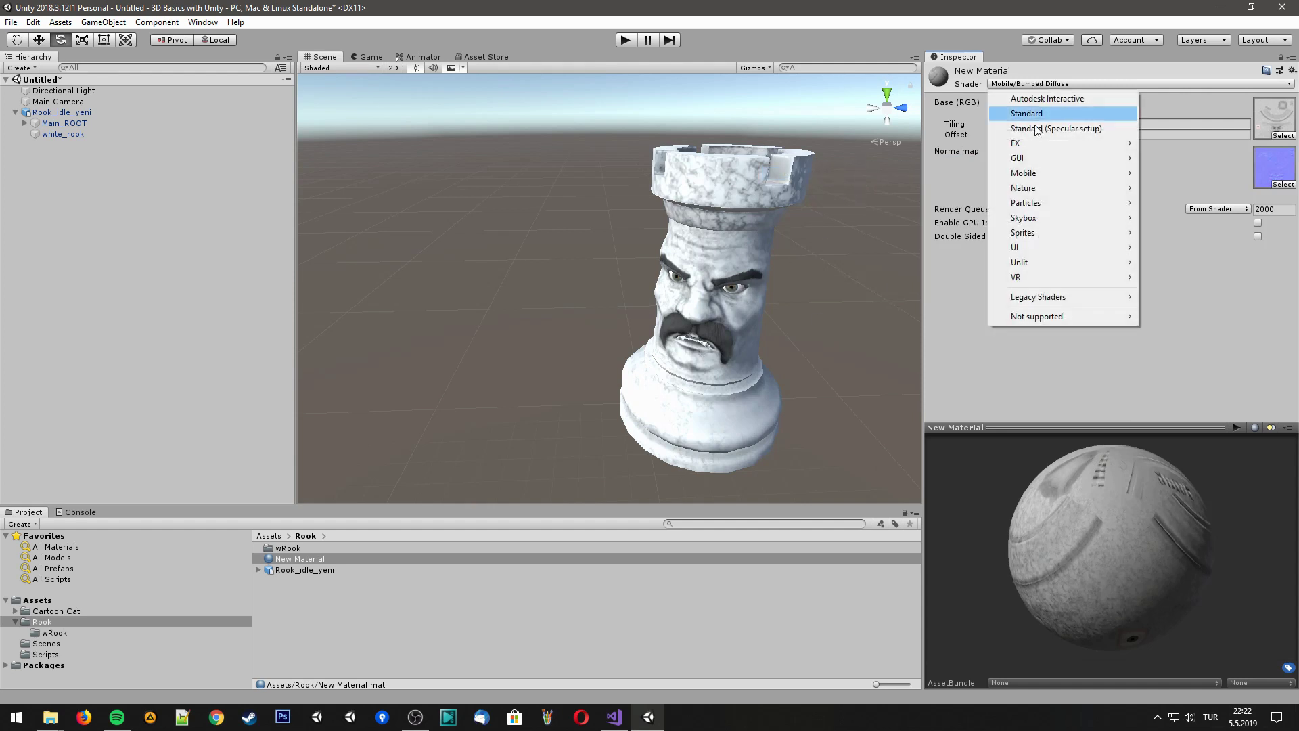
pyautogui.moveTo(1035, 175)
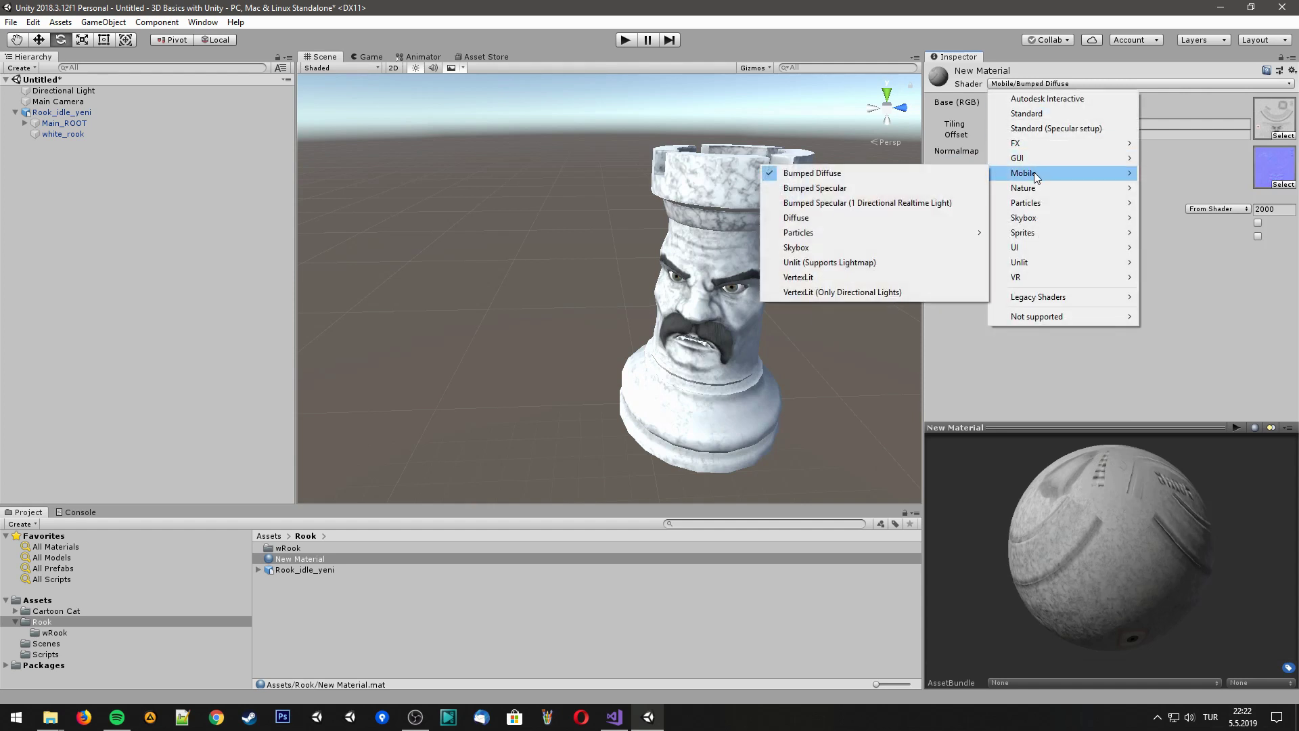
pyautogui.click(898, 191)
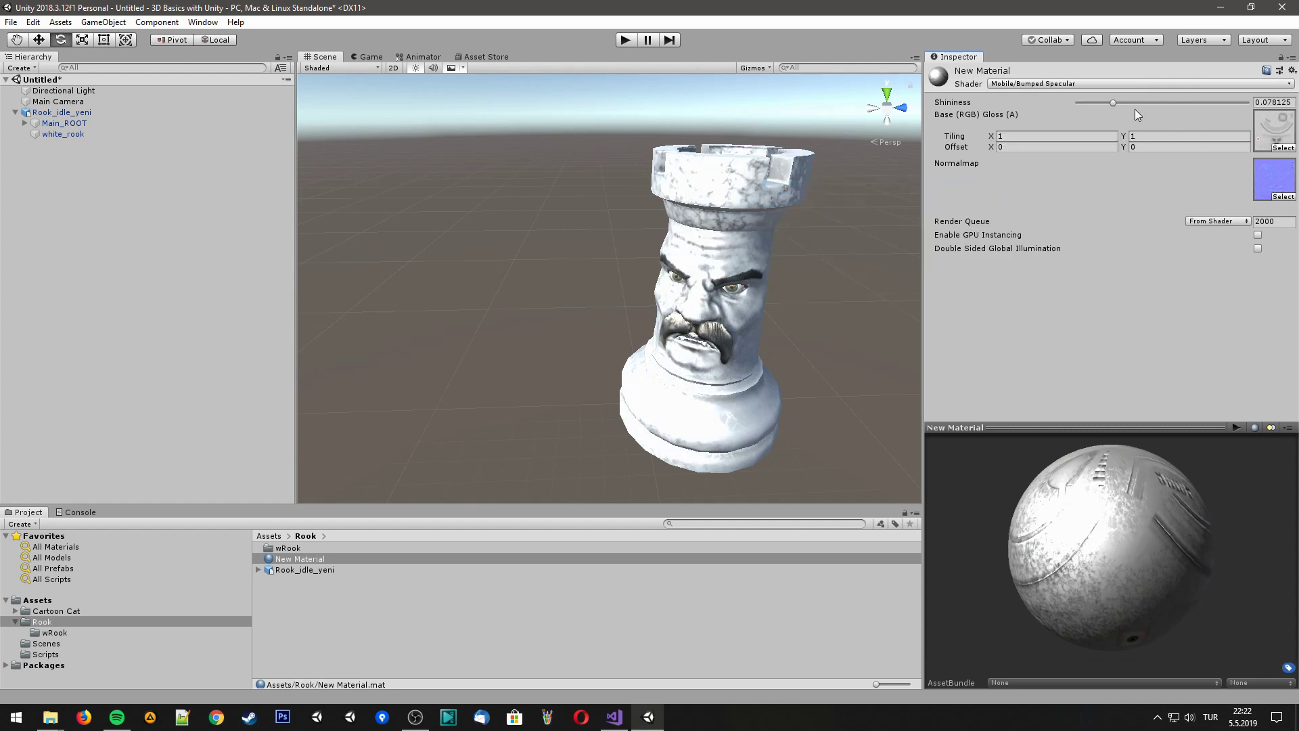
pyautogui.moveTo(1093, 107); pyautogui.dragTo(1064, 107)
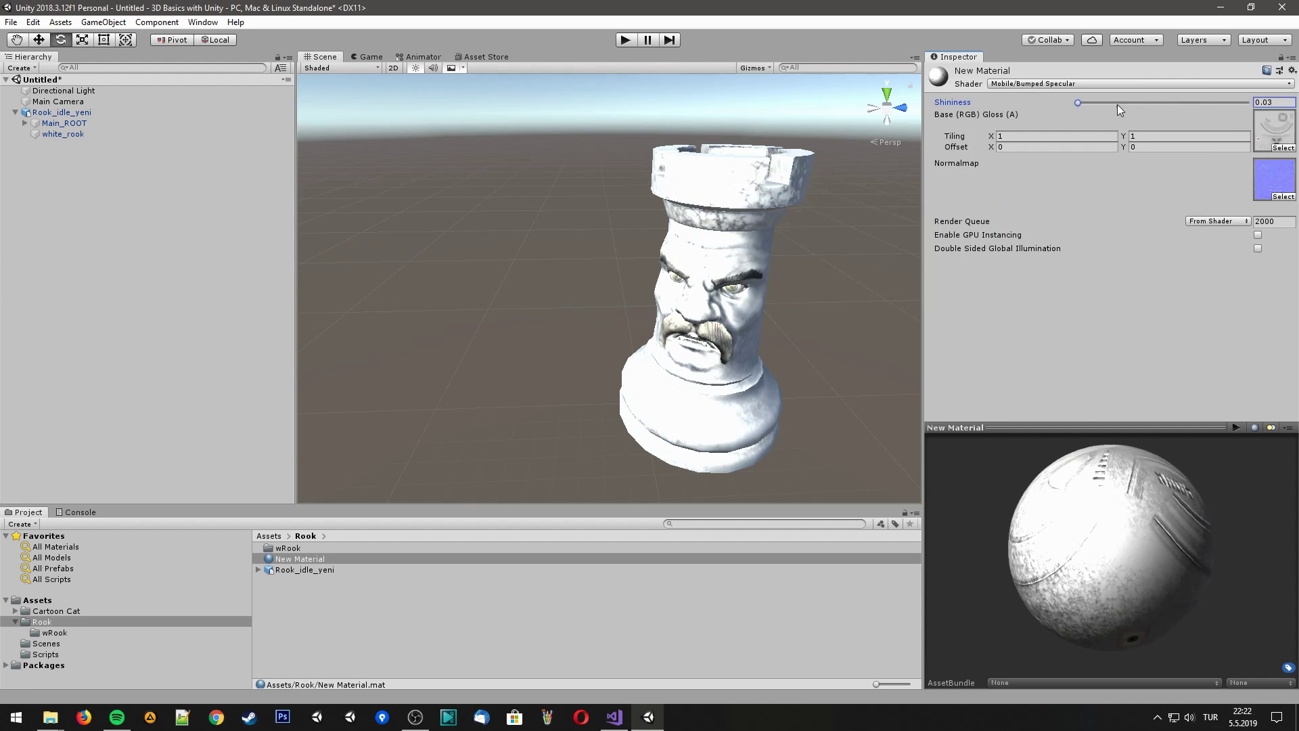
pyautogui.moveTo(1118, 104)
pyautogui.mouseDown()
pyautogui.moveTo(1193, 105)
pyautogui.moveTo(1126, 128)
pyautogui.mouseUp()
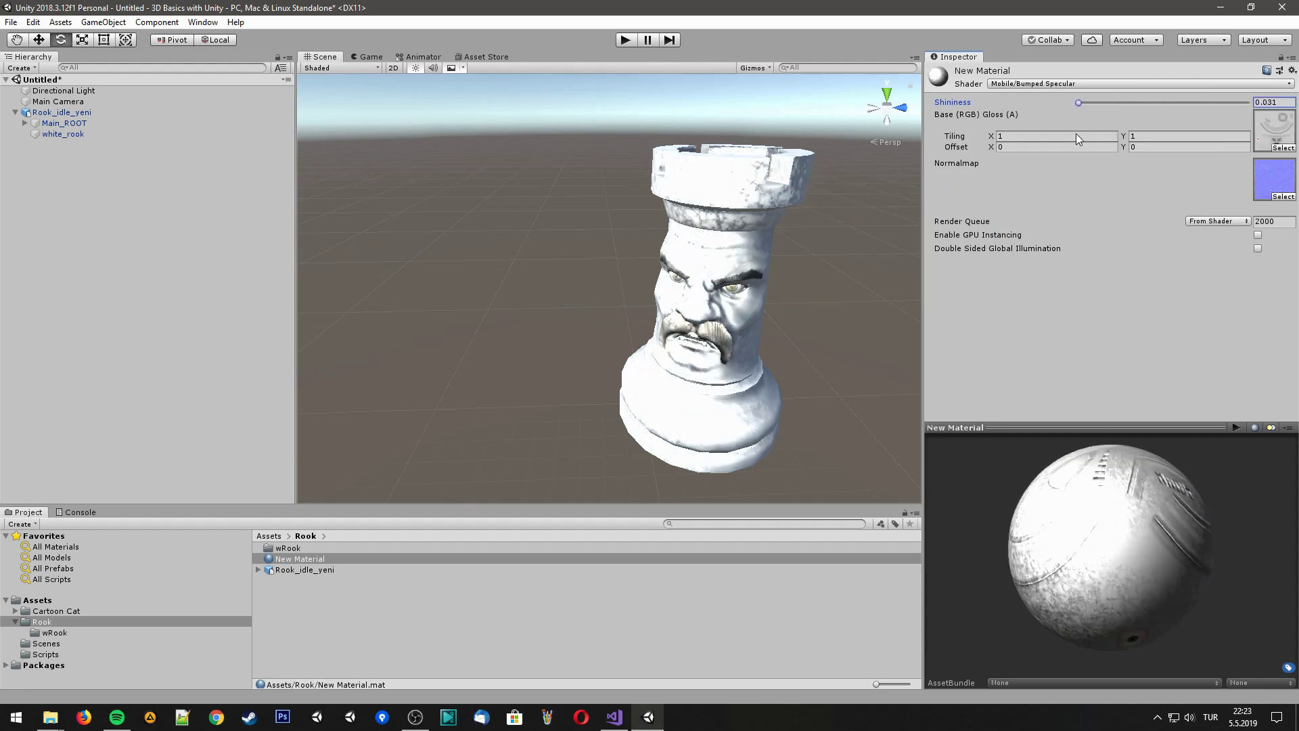
pyautogui.click(1051, 84)
pyautogui.click(1045, 112)
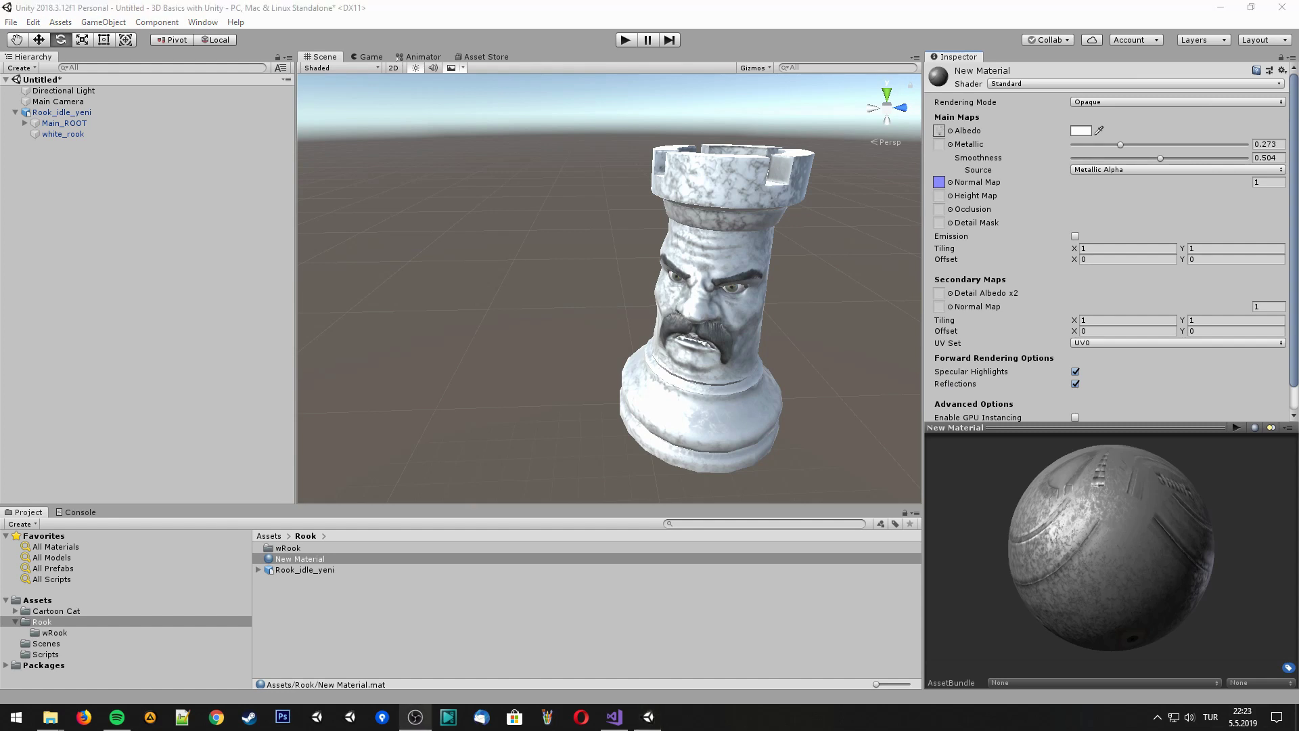
# Expand the Cartoon Cat > fbx folder in the Project window
pyautogui.click(502, 333)
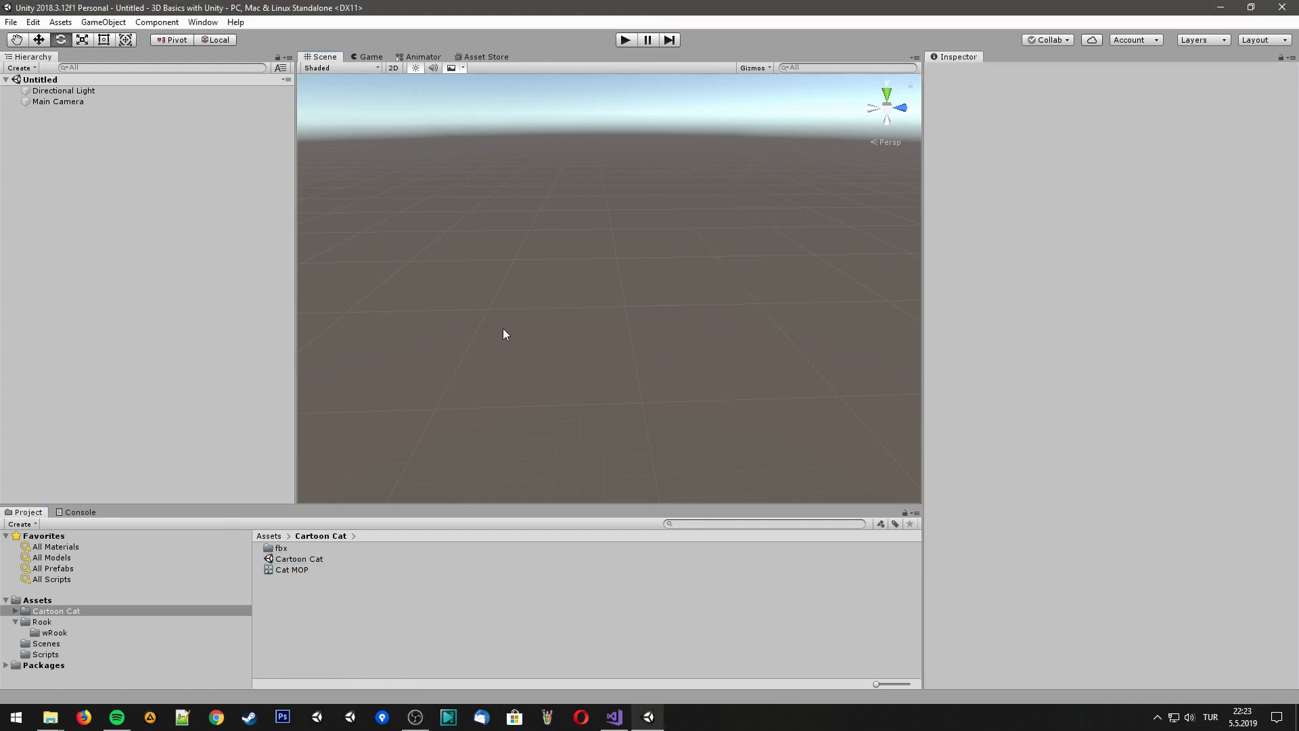
pyautogui.click(299, 559)
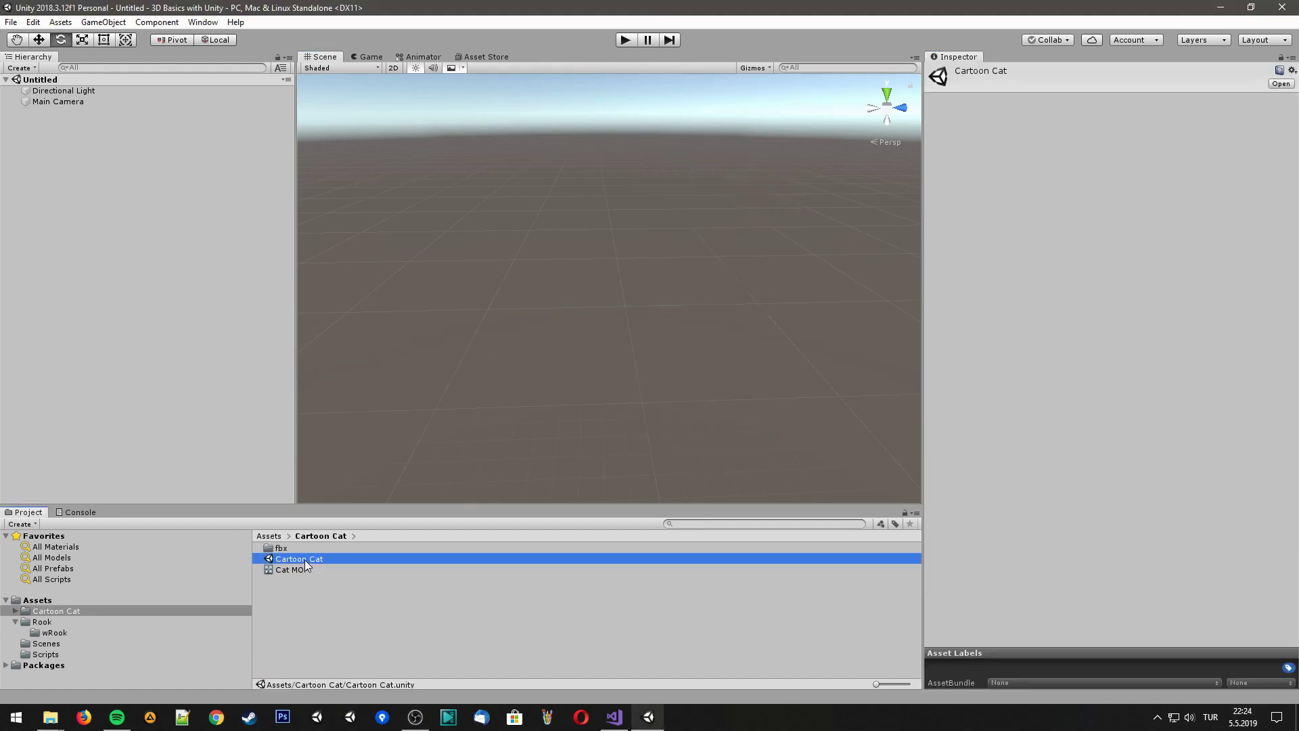
pyautogui.click(15, 610)
pyautogui.click(23, 621)
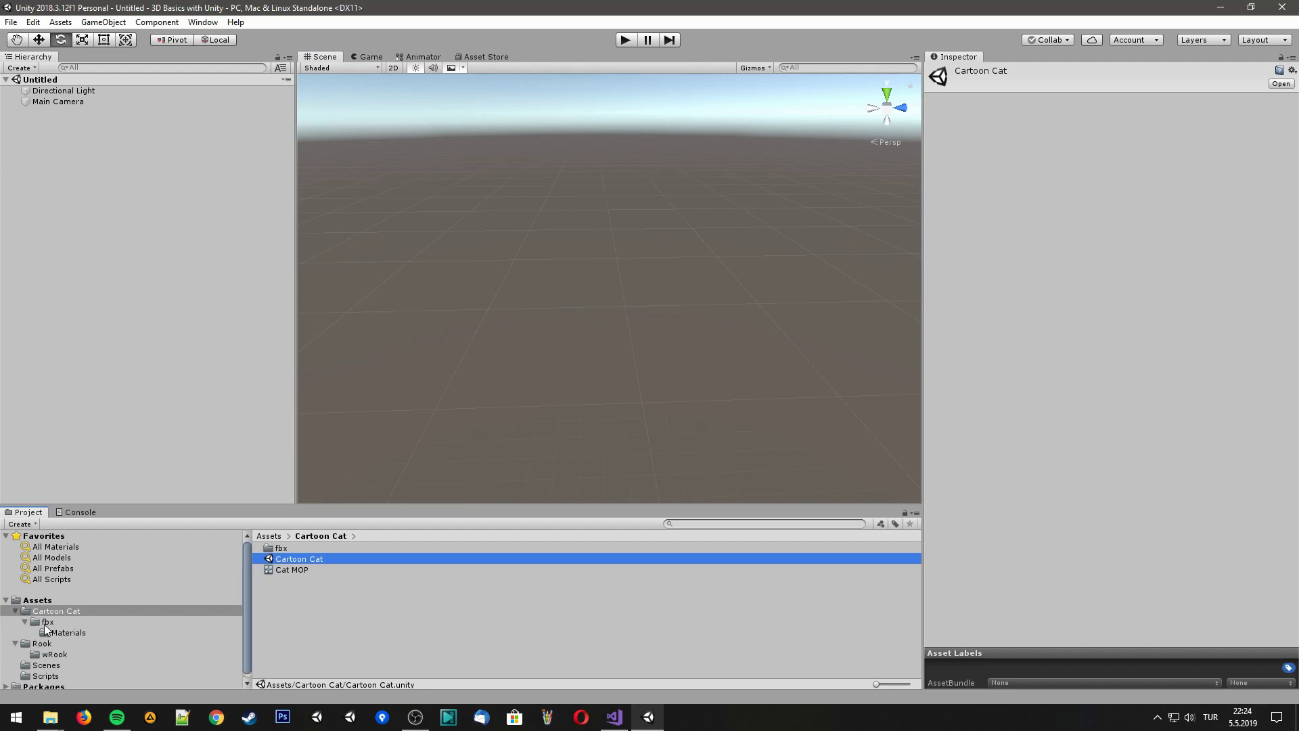
pyautogui.click(46, 622)
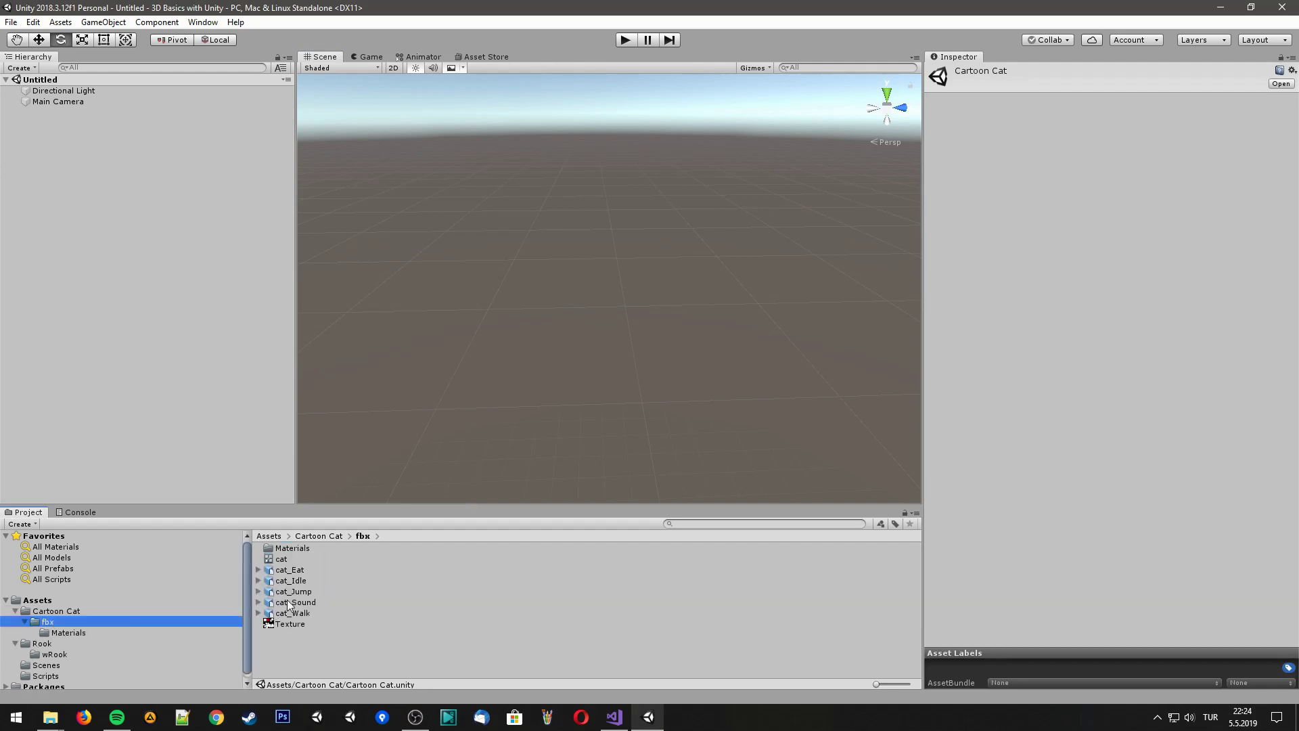
# Preview cat_Eat, cat_Jump, cat_Walk and cat_Idle, then drag cat_Idle into the scene
pyautogui.click(291, 571)
pyautogui.click(301, 592)
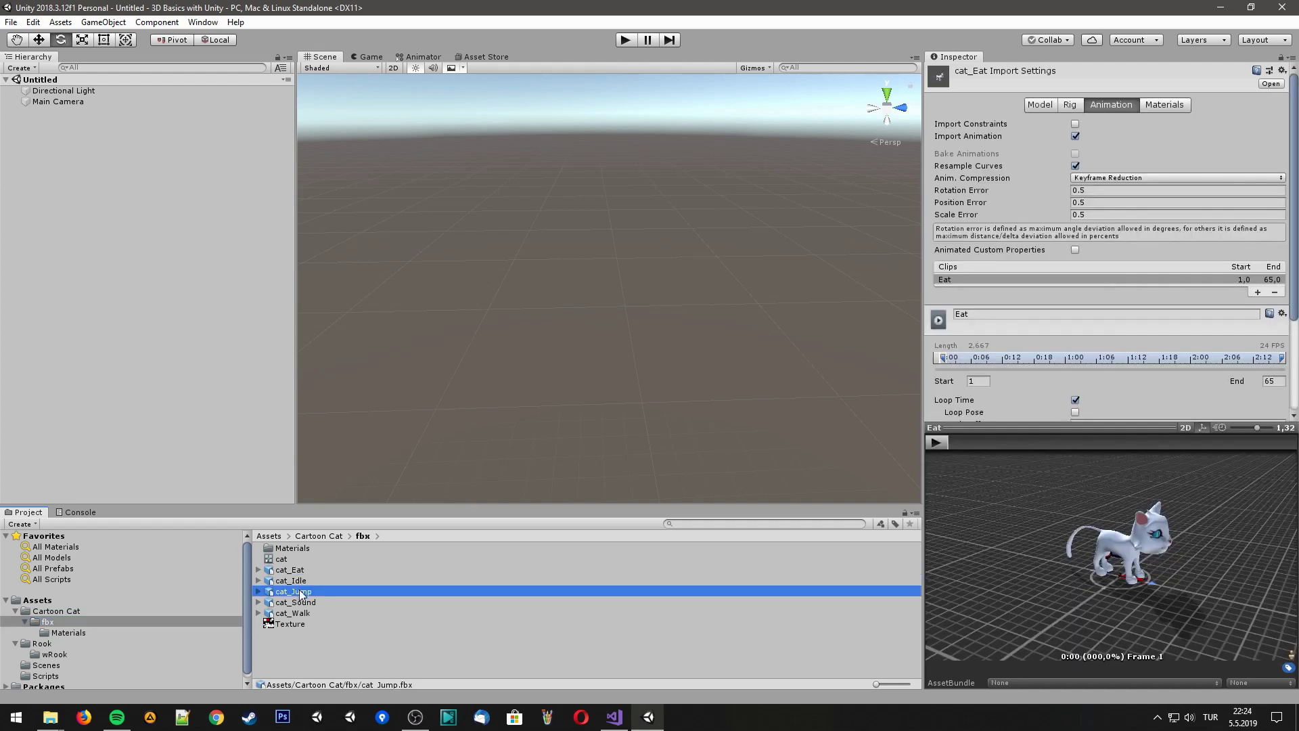
pyautogui.click(301, 613)
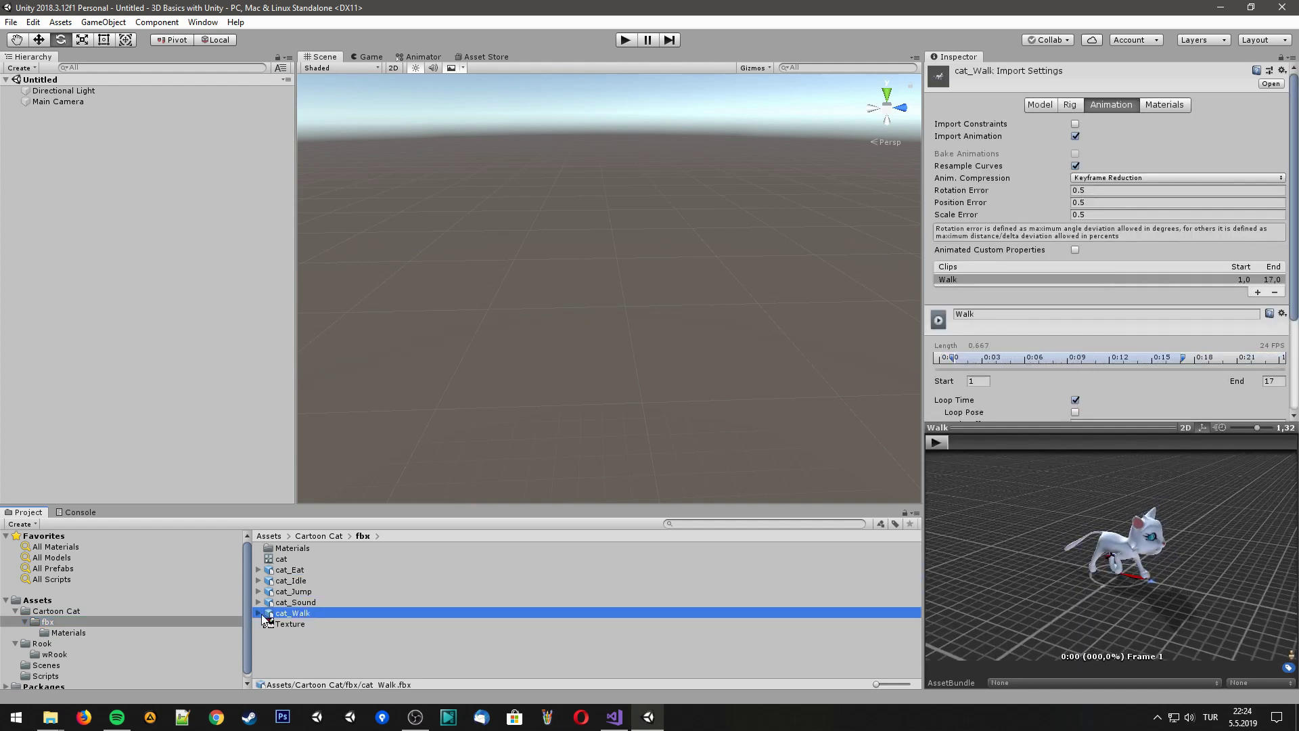
pyautogui.click(258, 613)
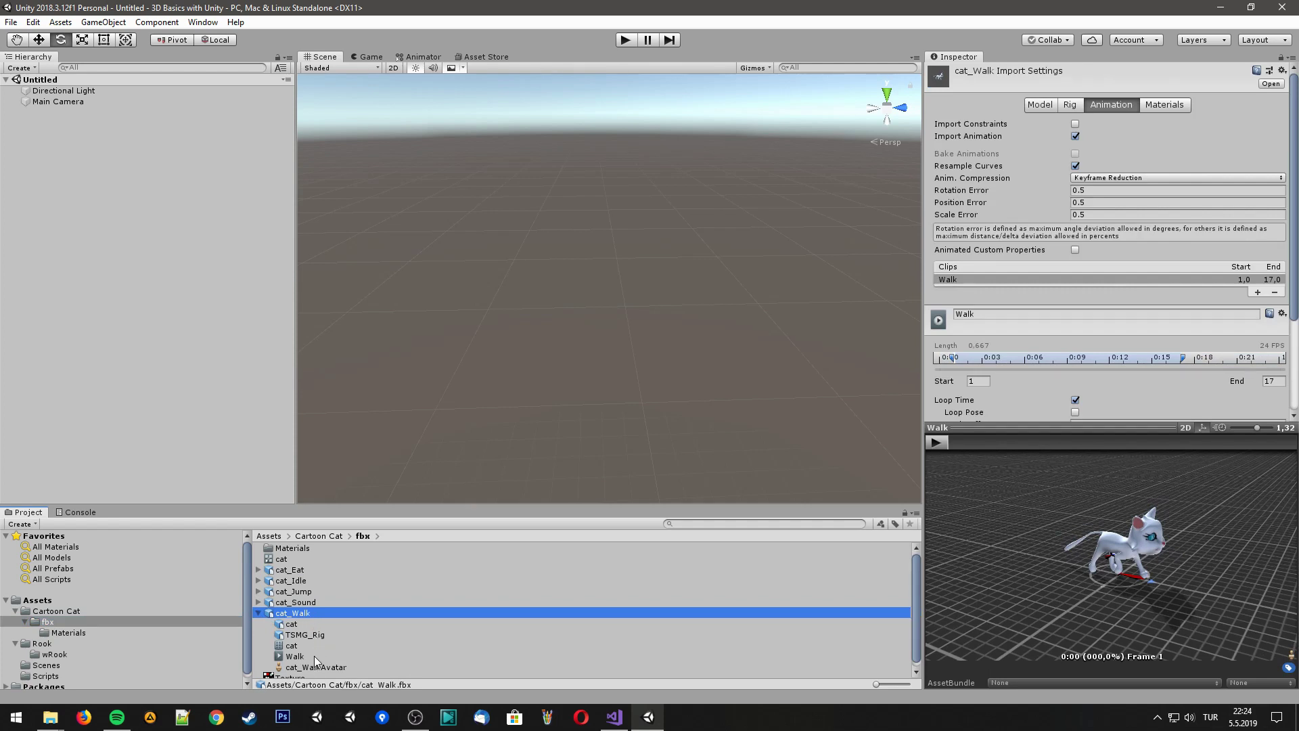
pyautogui.click(301, 582)
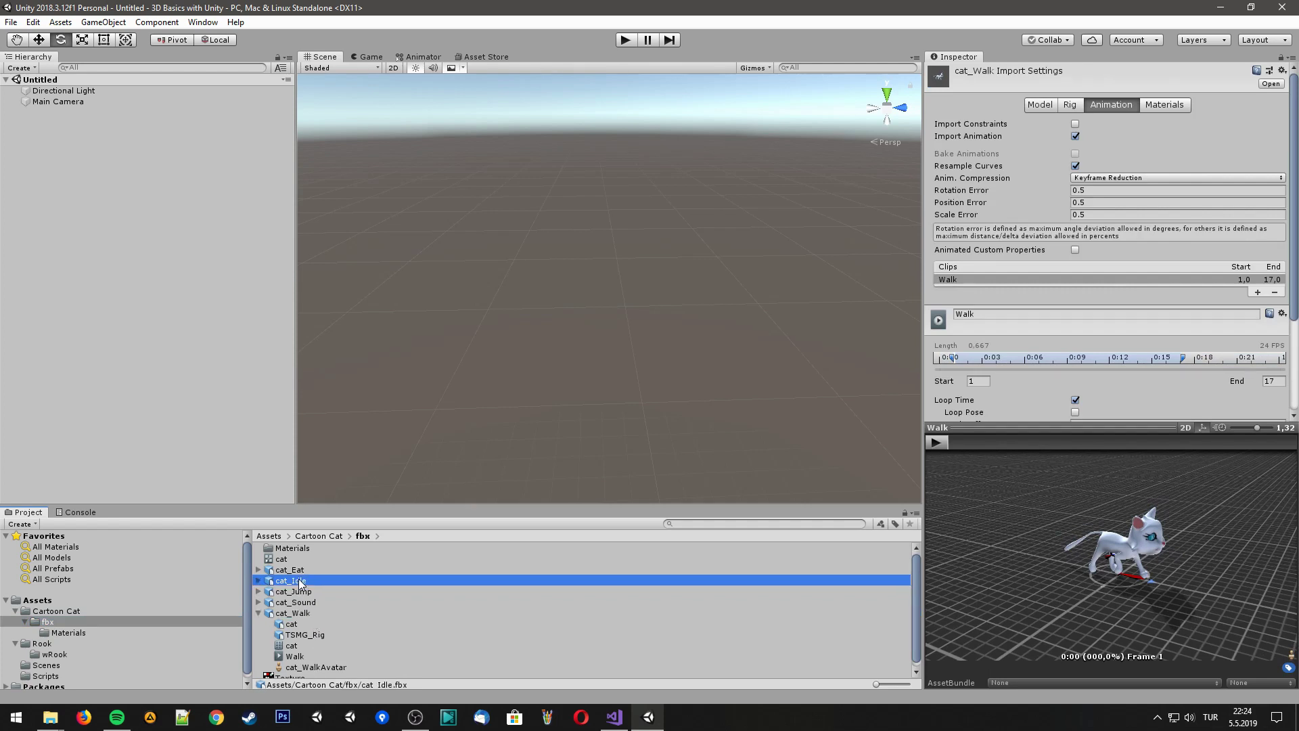
pyautogui.moveTo(301, 582); pyautogui.dragTo(500, 251)
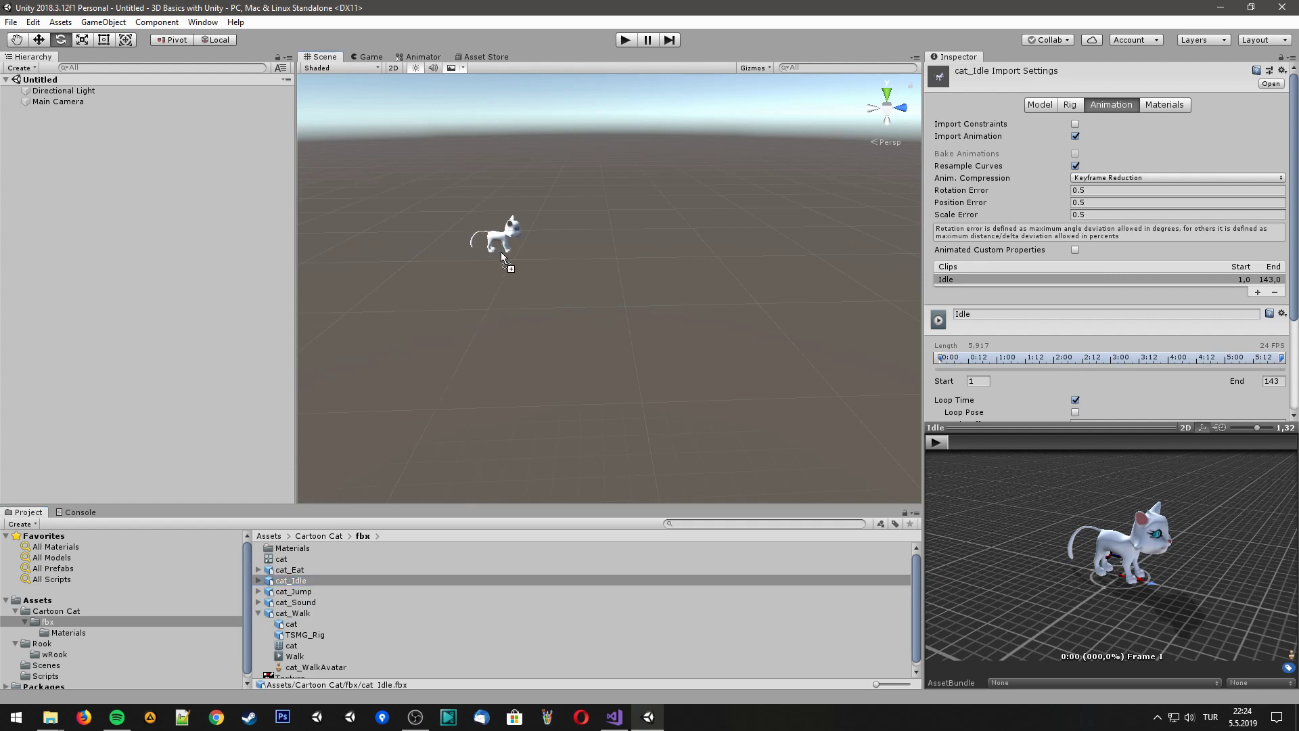
# Zero cat_Idle's Transform Position to 0, 0, 0
pyautogui.click(1134, 124)
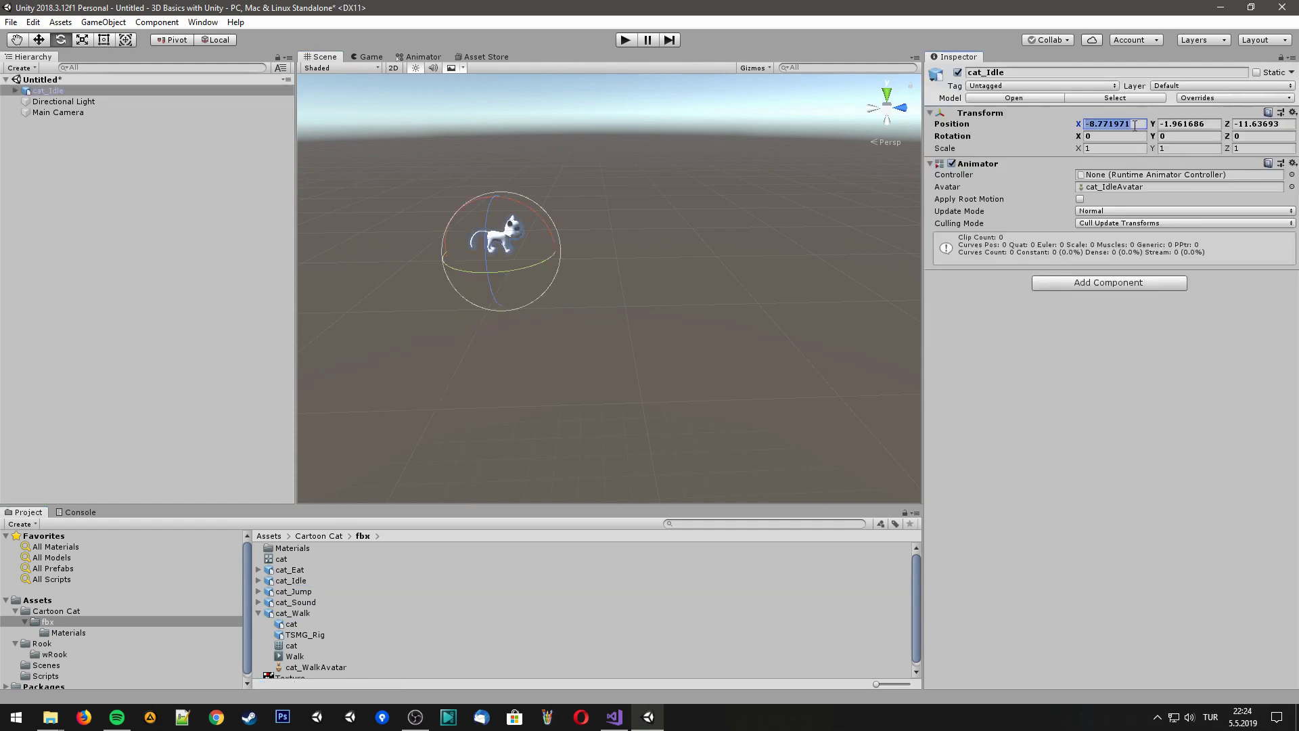
pyautogui.write('0')
pyautogui.press('Return')
pyautogui.click(1189, 123)
pyautogui.write('0')
pyautogui.click(1269, 123)
pyautogui.write('0')
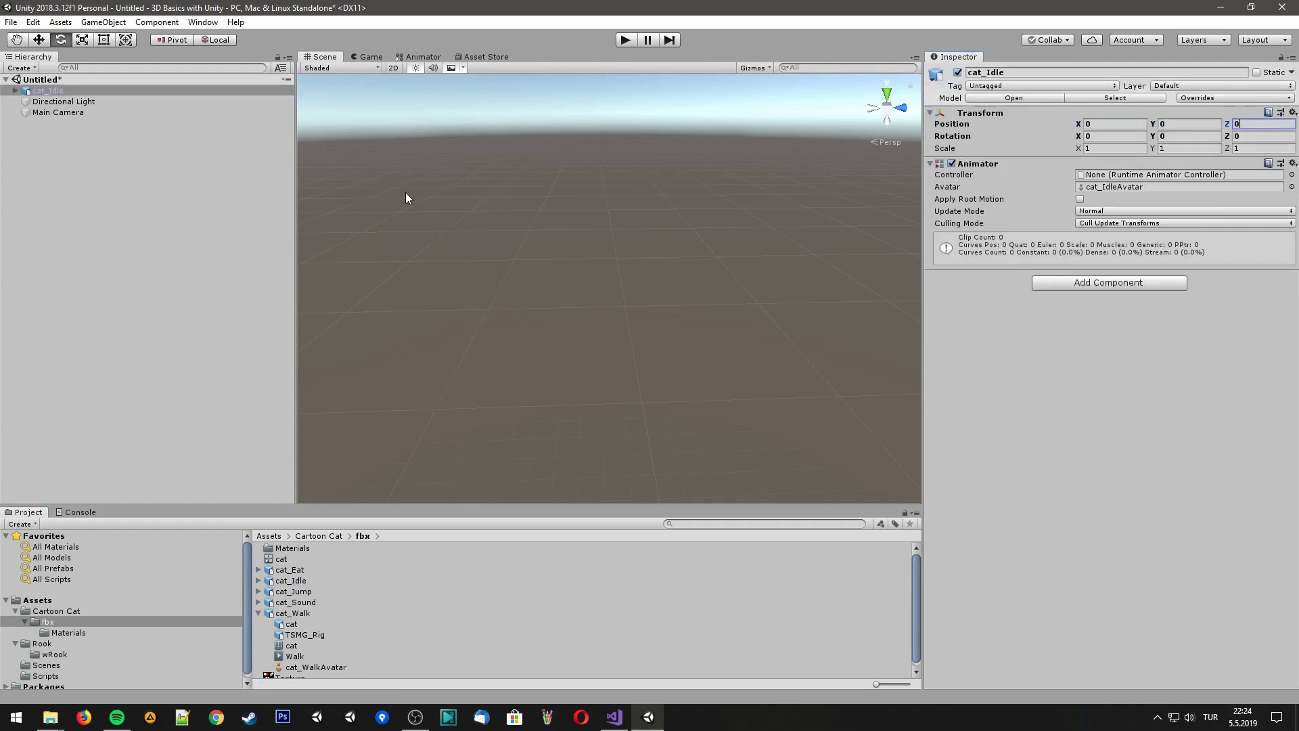
pyautogui.click(95, 90)
# Check the Game view, then slide the cat along Z toward the camera to -6.16
pyautogui.click(373, 57)
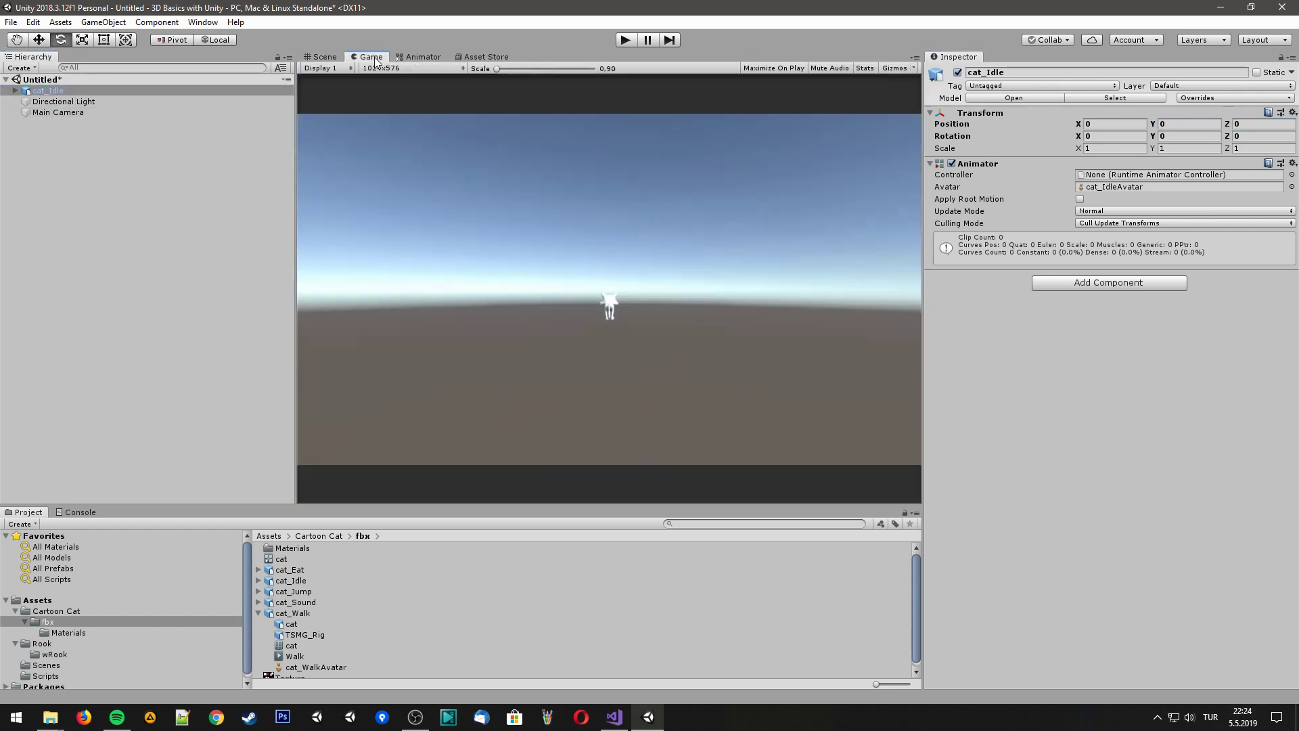
pyautogui.click(322, 57)
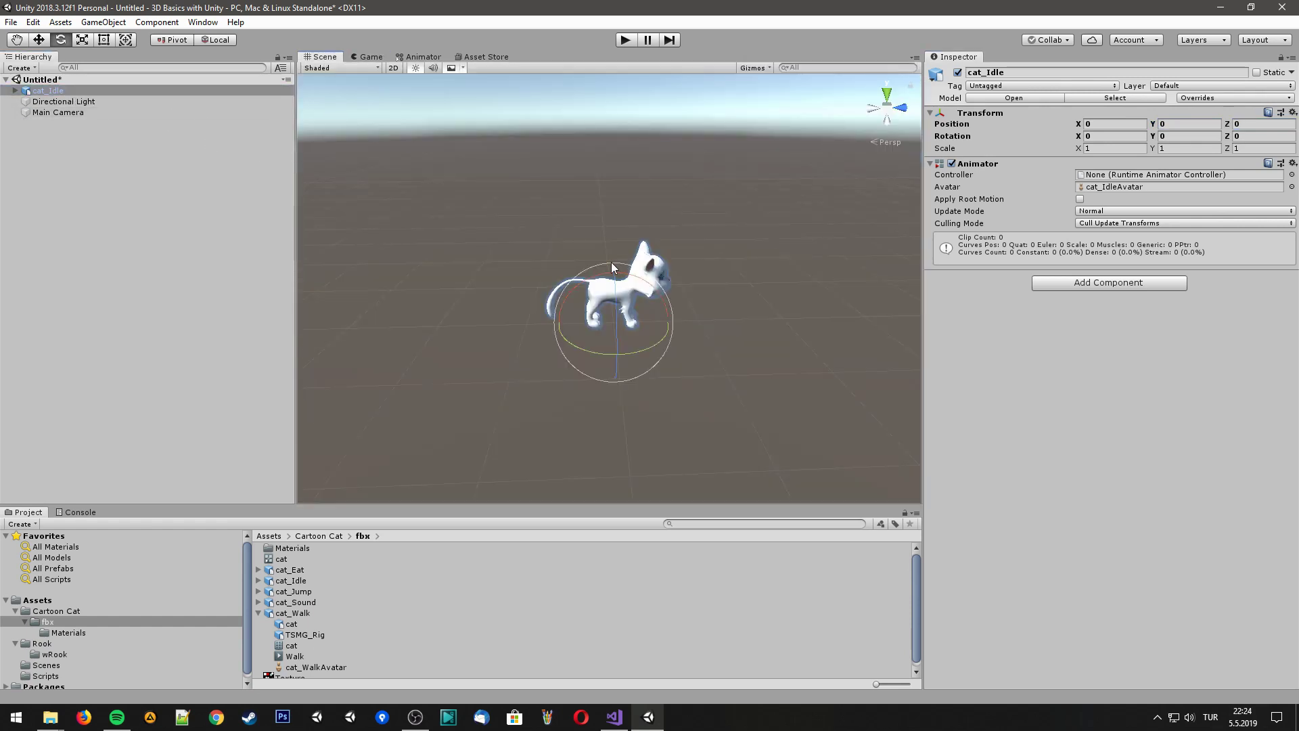
pyautogui.moveTo(605, 360); pyautogui.dragTo(655, 392, button='right')
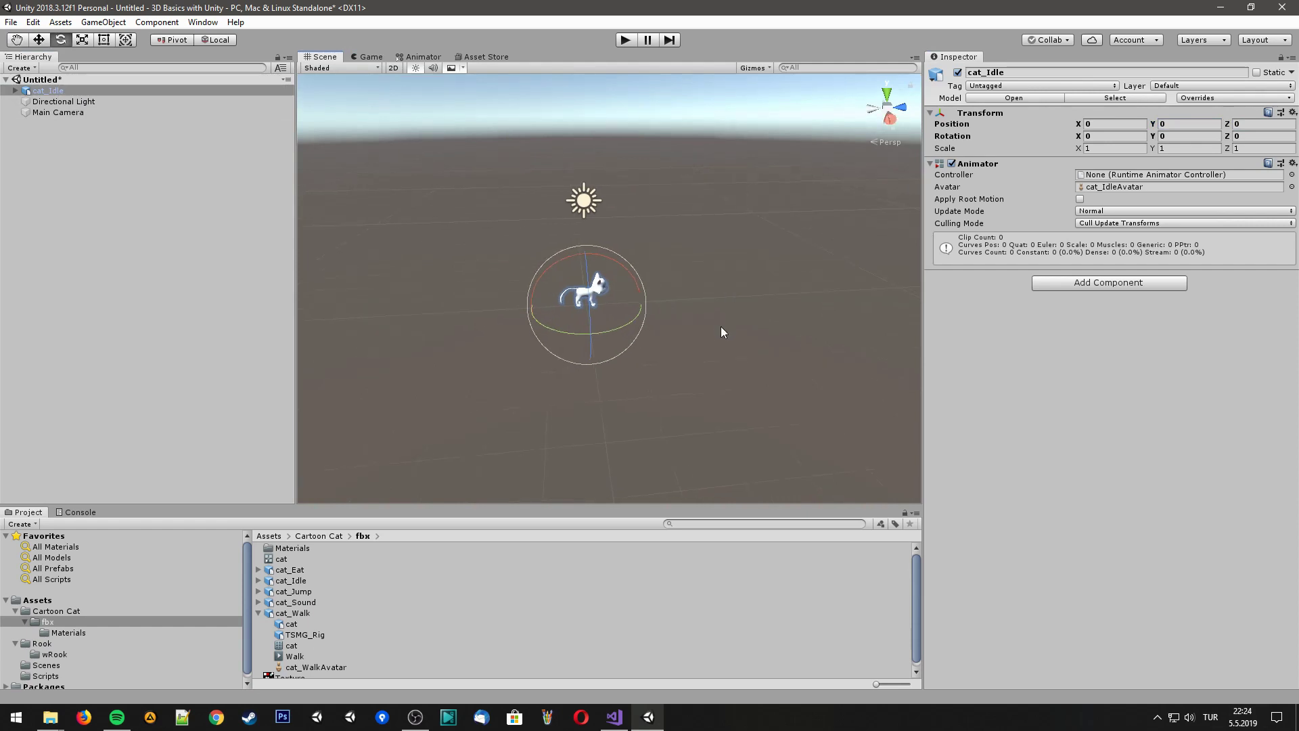
pyautogui.scroll(-5, 655, 391)
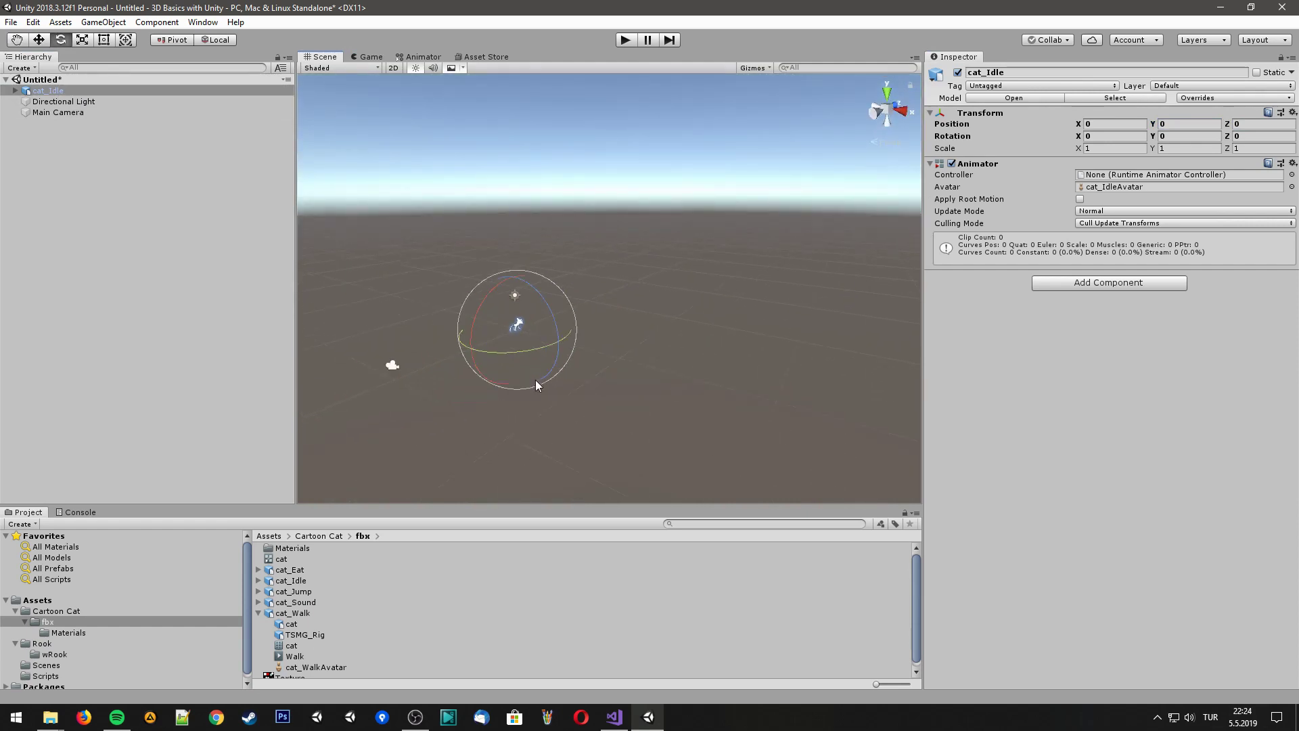
pyautogui.click(38, 40)
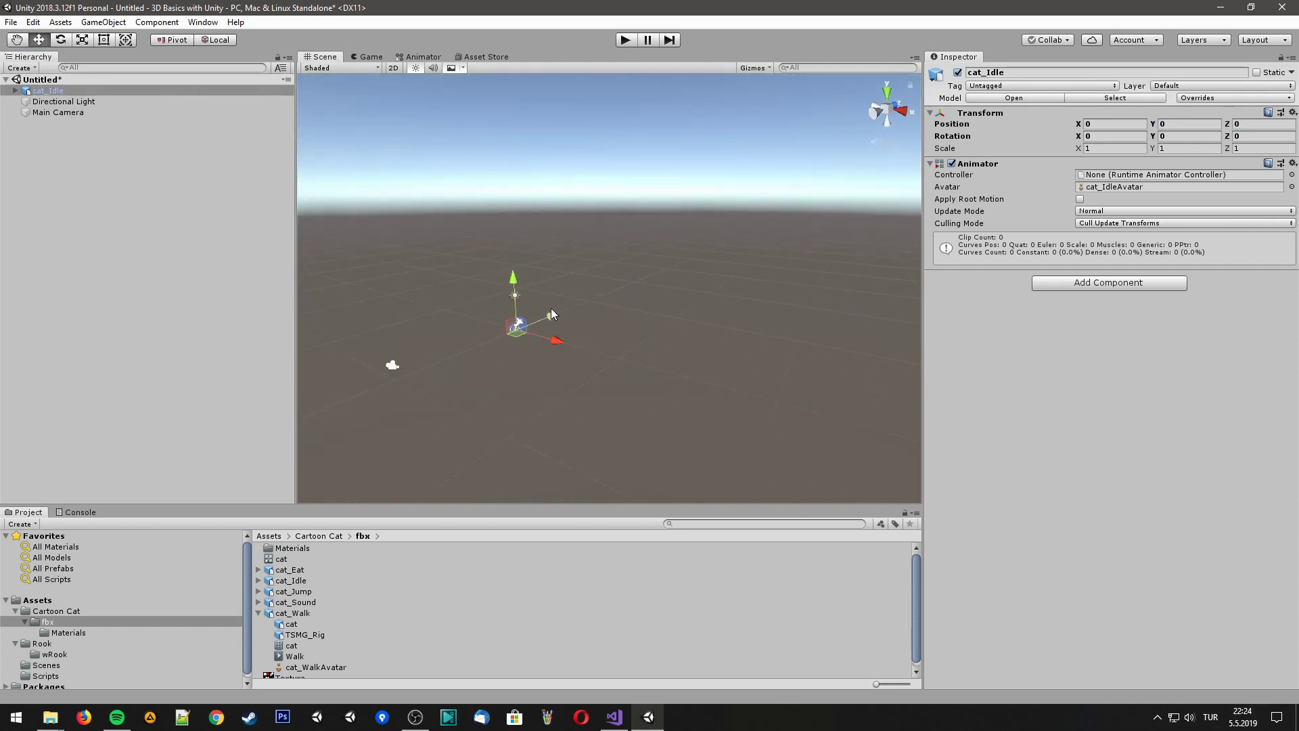
pyautogui.moveTo(565, 316); pyautogui.dragTo(505, 340)
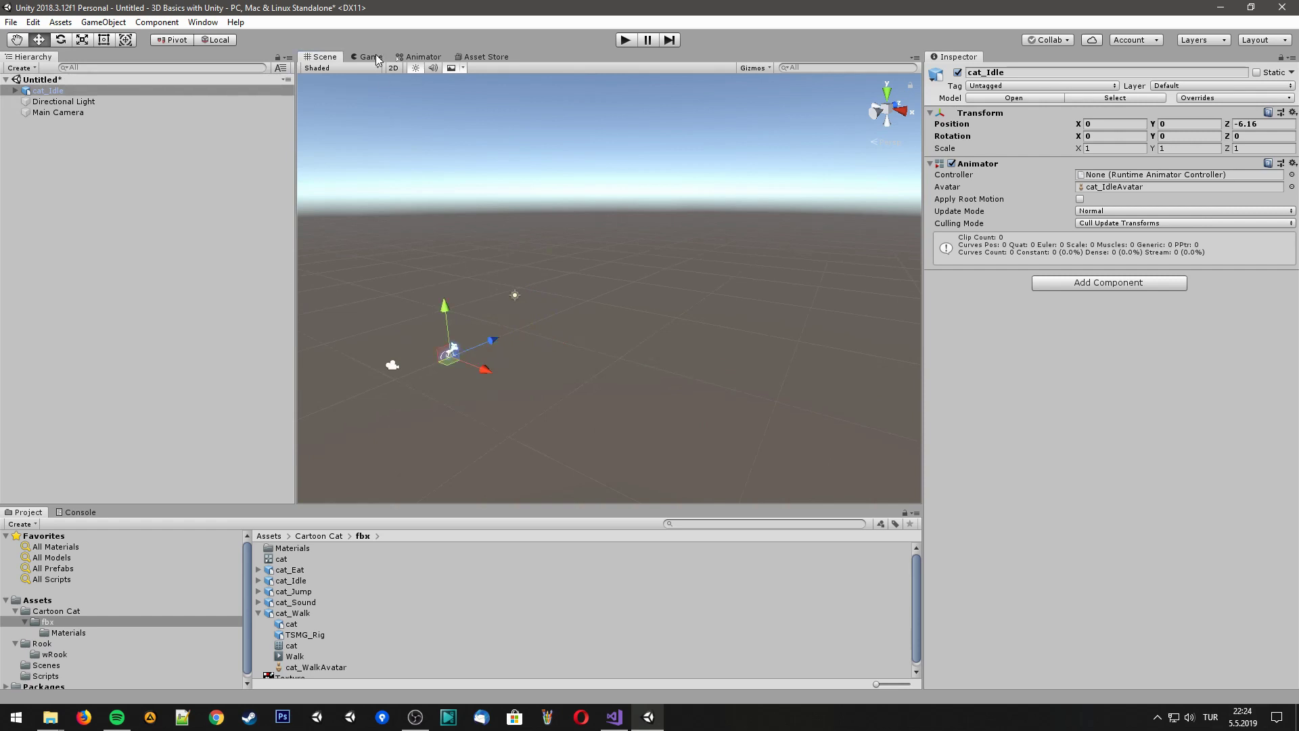
pyautogui.click(373, 56)
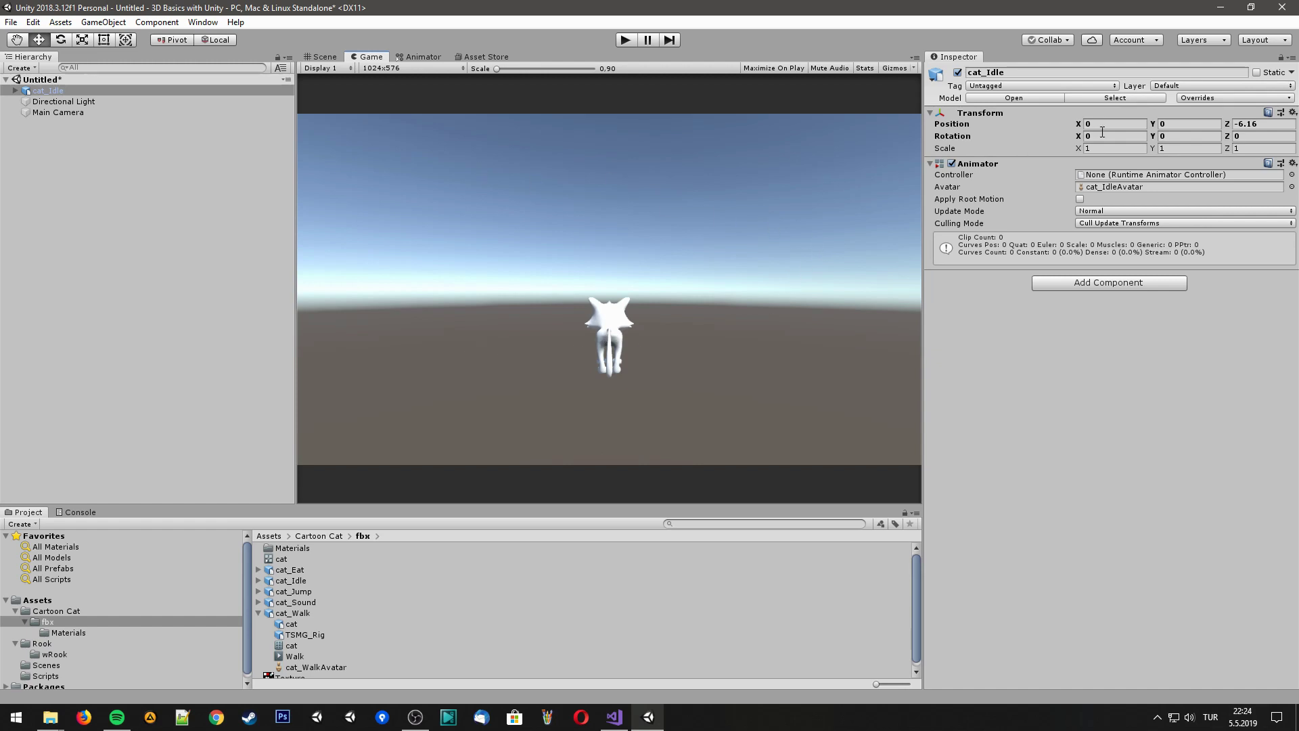
# Set the cat's Rotation Y to 90 so it stands side-on
pyautogui.click(1179, 138)
pyautogui.write('90')
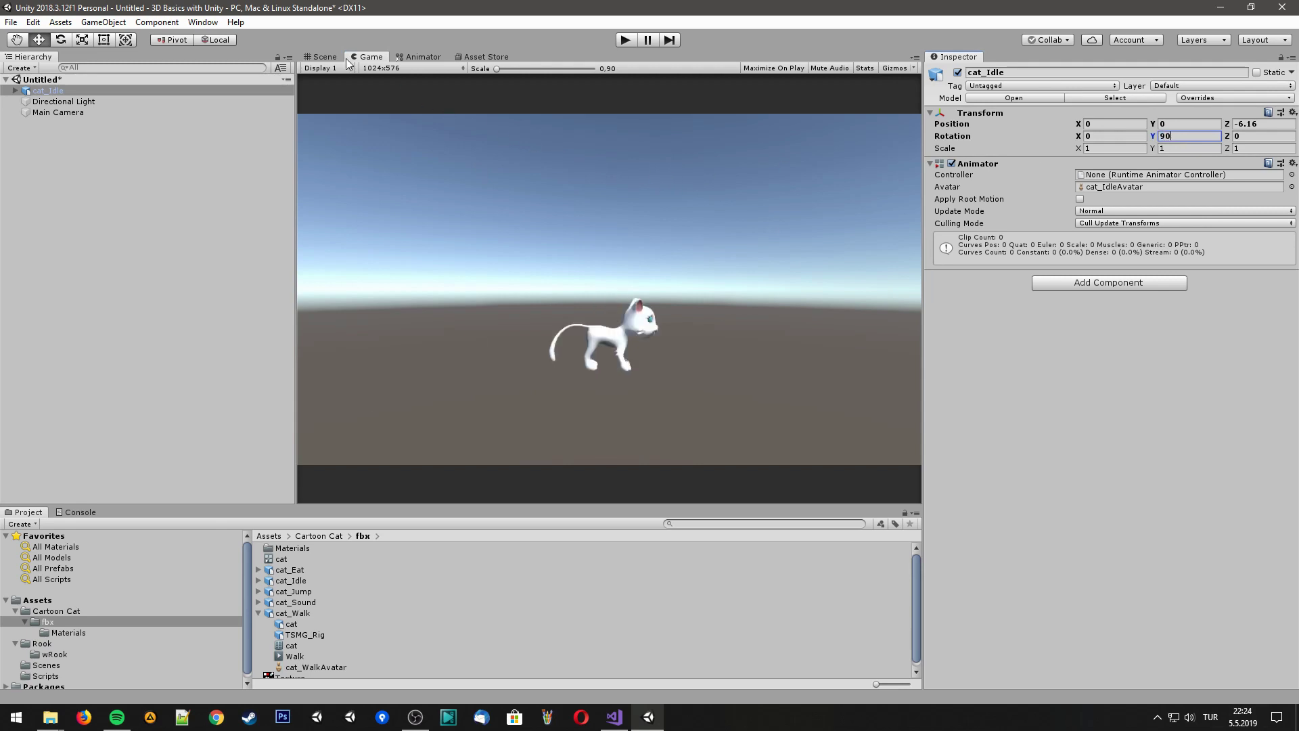
pyautogui.click(322, 56)
pyautogui.click(510, 333)
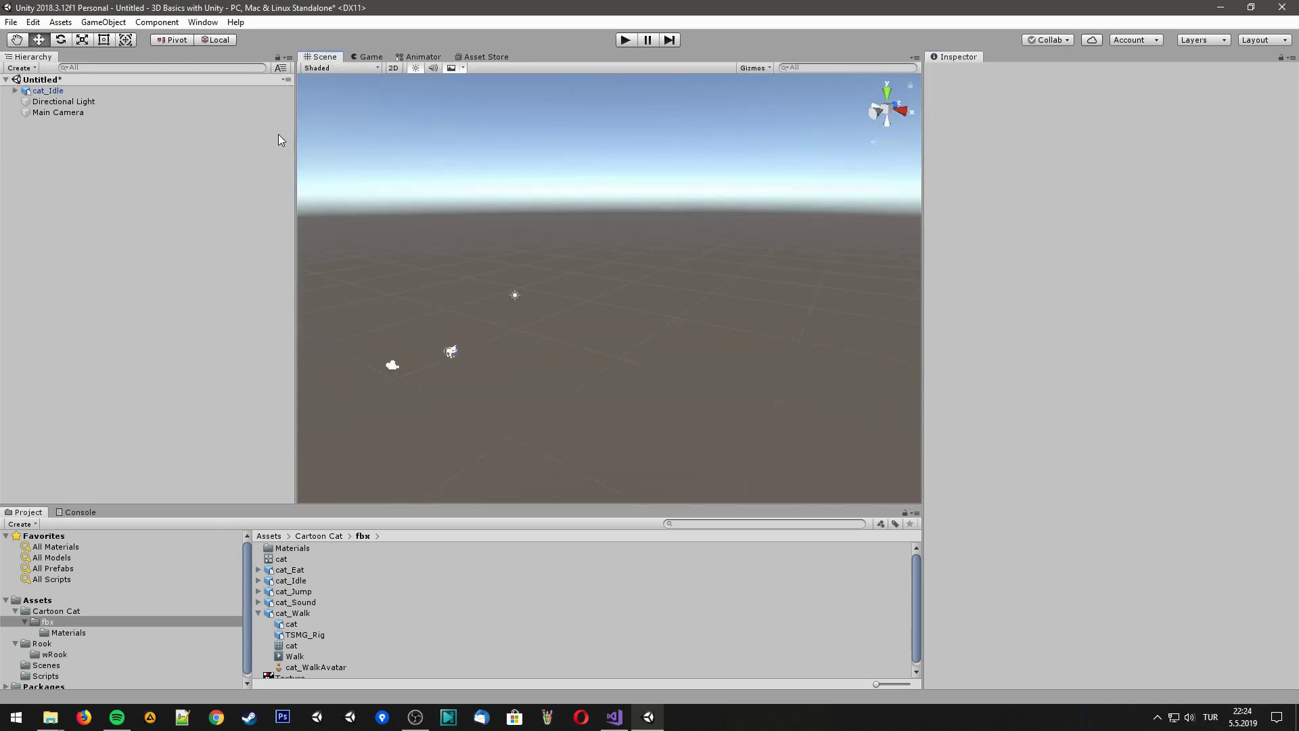
# Add a Cube to the scene and move it underneath the cat
pyautogui.click(96, 26)
pyautogui.moveTo(112, 71)
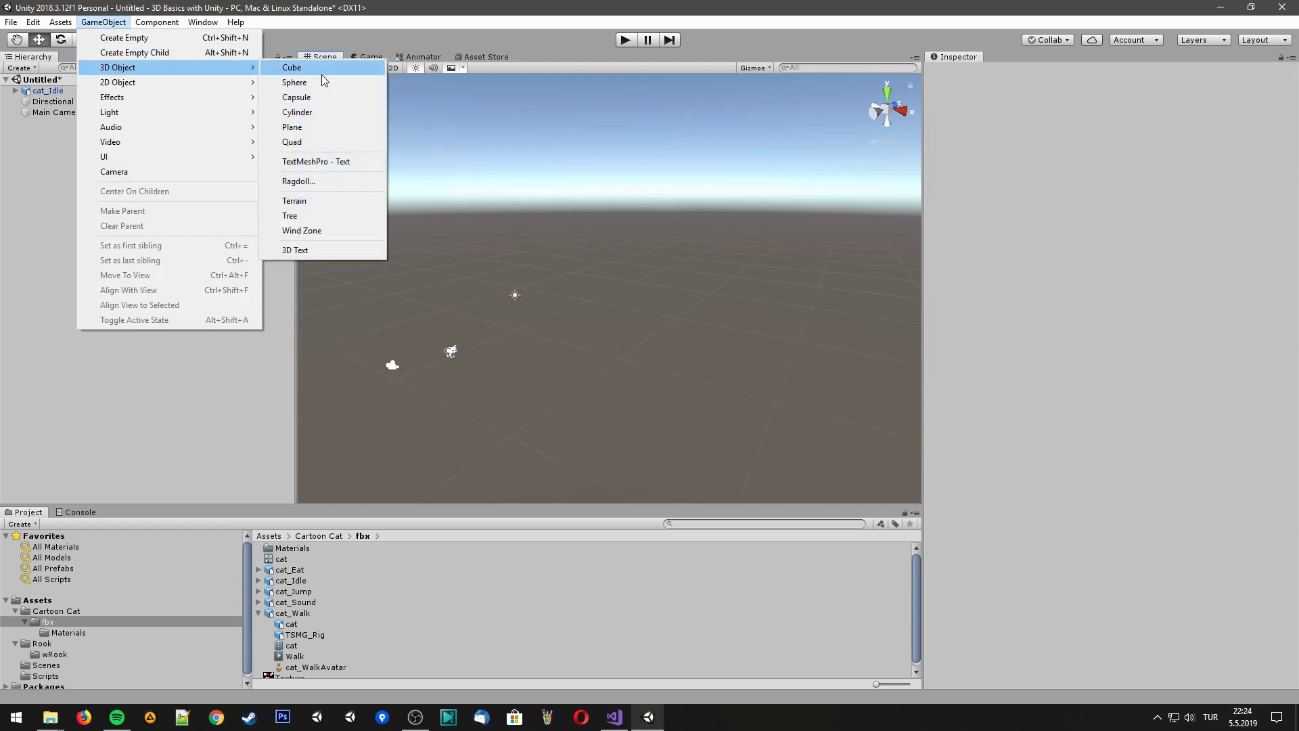
pyautogui.click(336, 79)
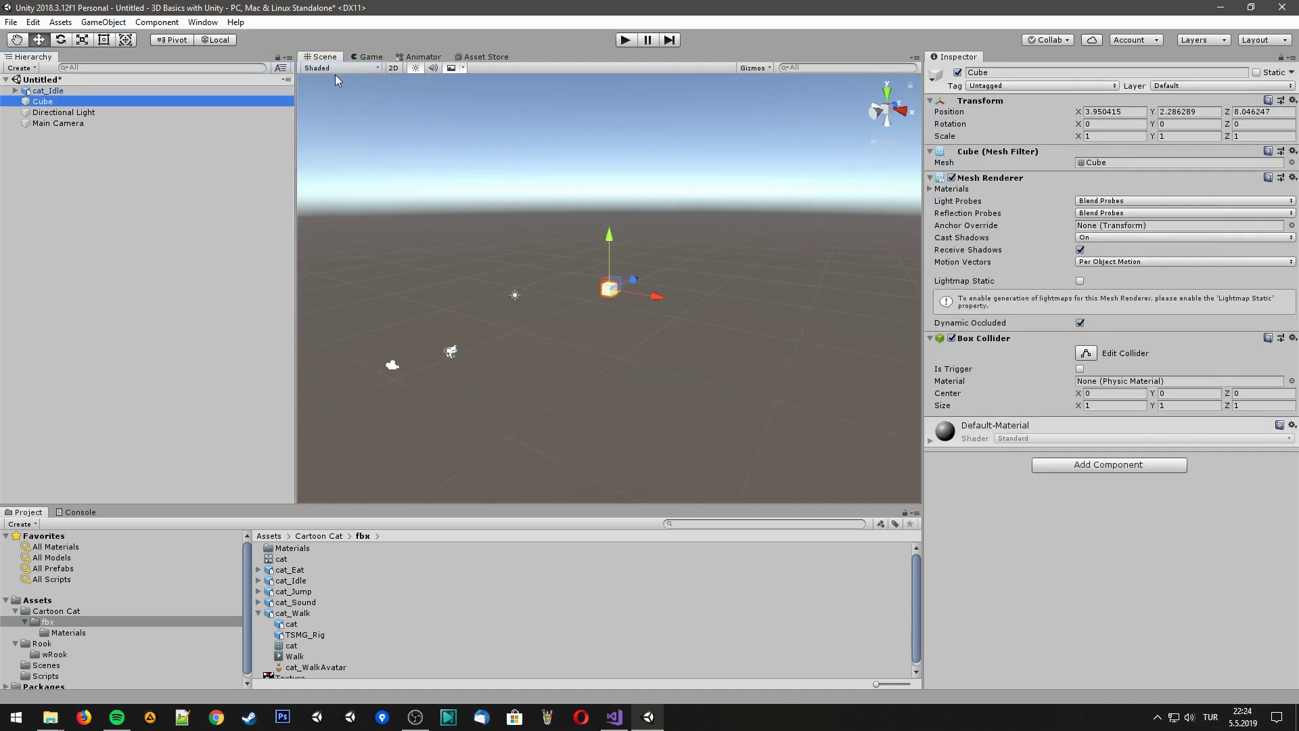
pyautogui.moveTo(632, 278); pyautogui.dragTo(498, 334)
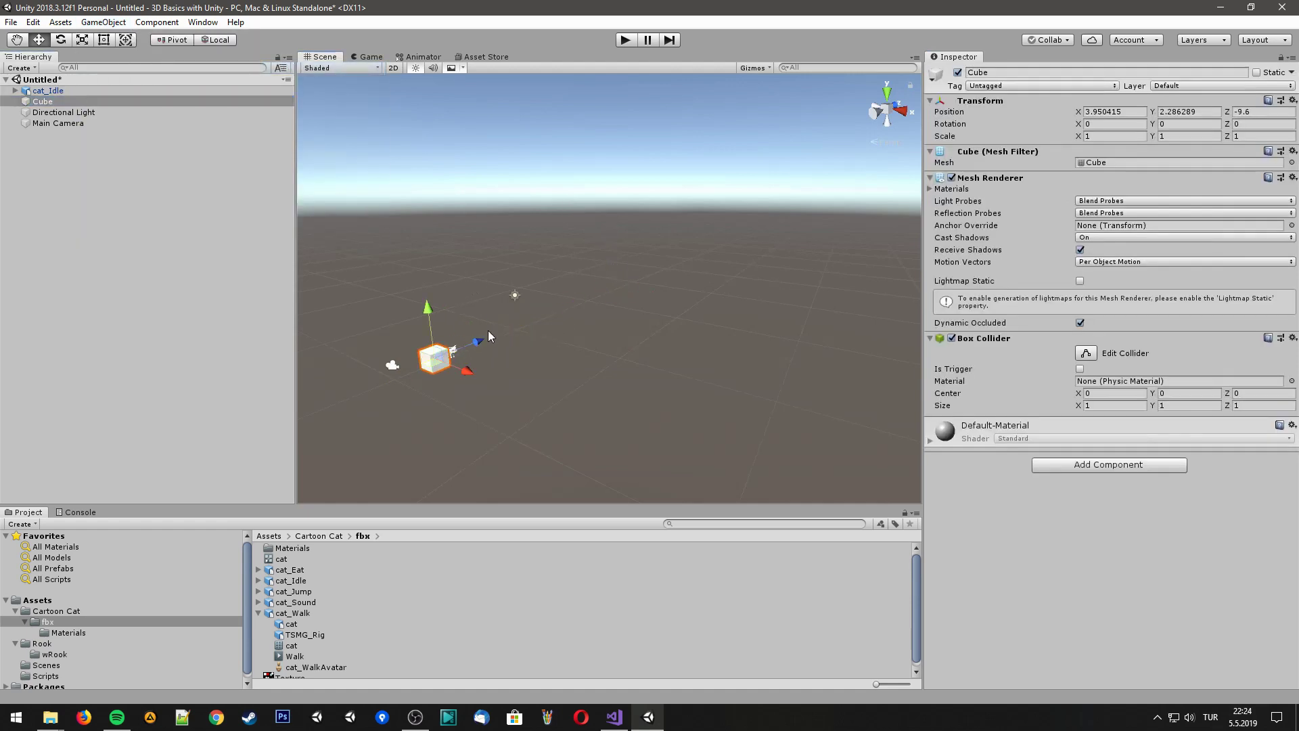
pyautogui.scroll(3, 412, 340)
pyautogui.moveTo(412, 339); pyautogui.dragTo(513, 363, button='middle')
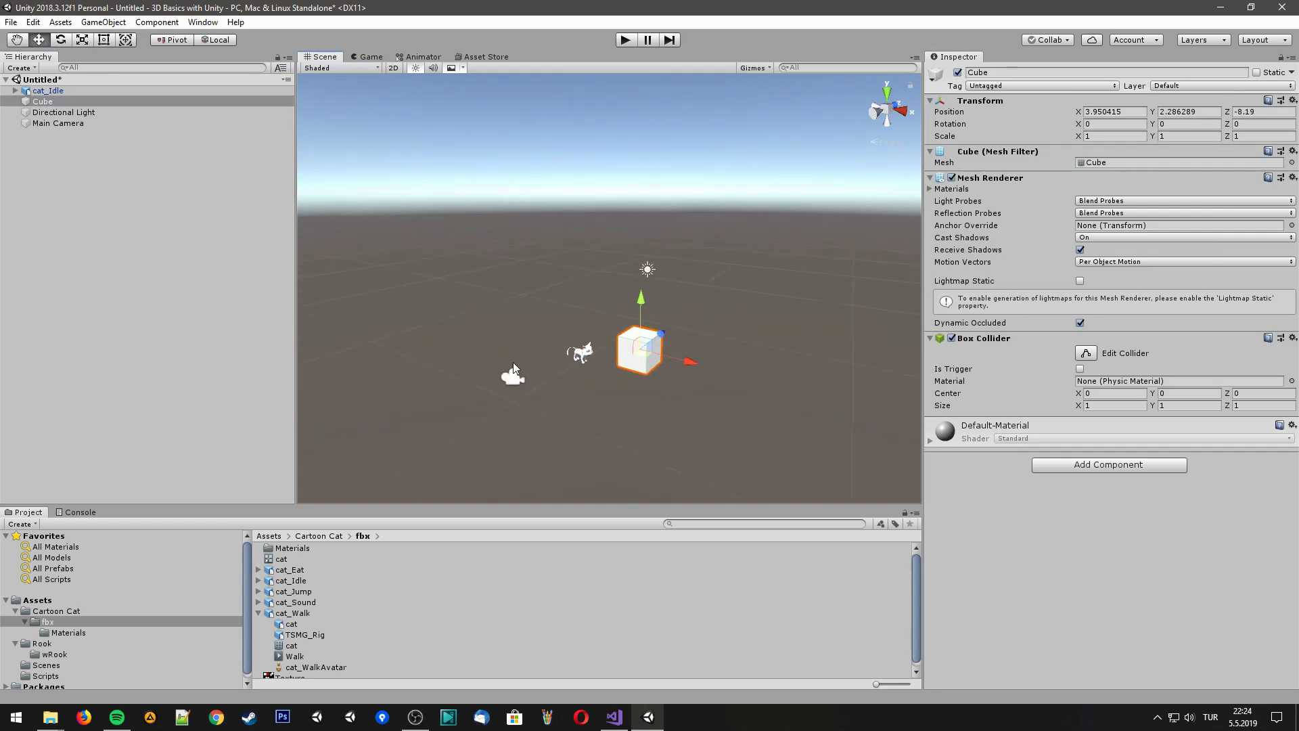
pyautogui.moveTo(645, 346); pyautogui.dragTo(598, 421)
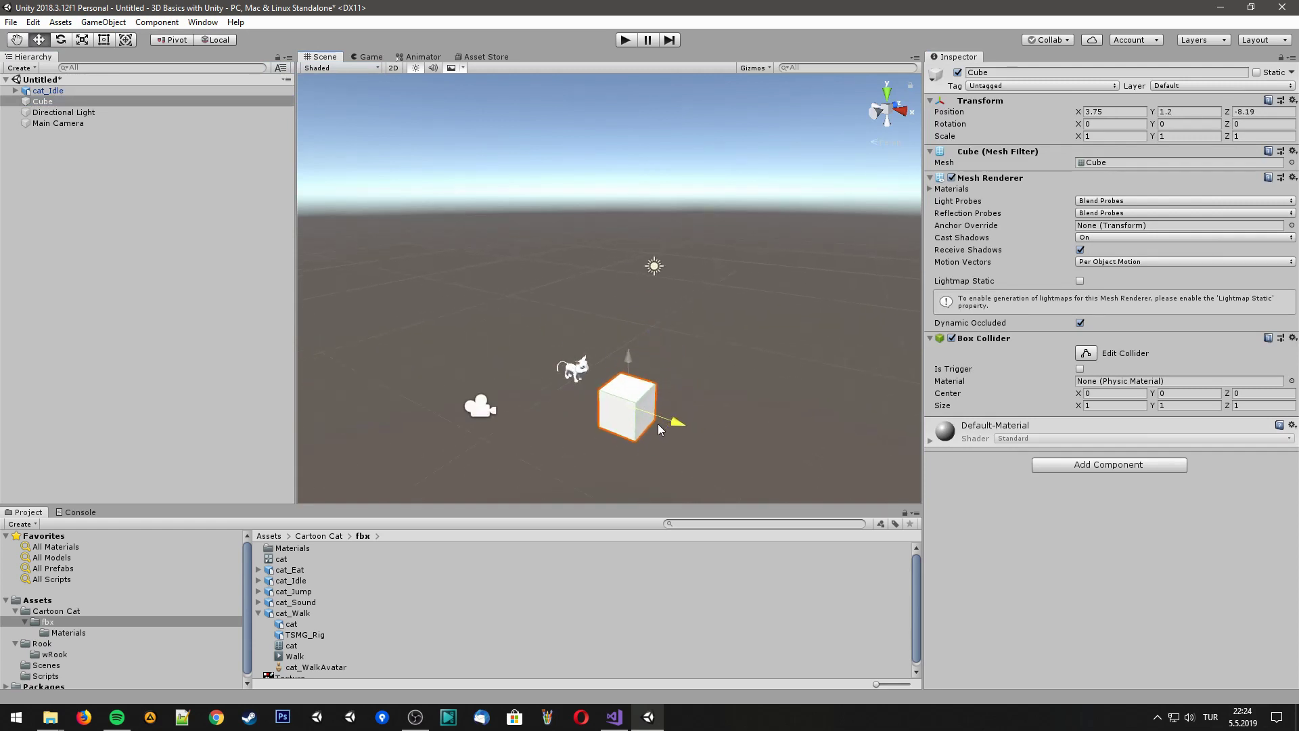
pyautogui.scroll(3, 595, 416)
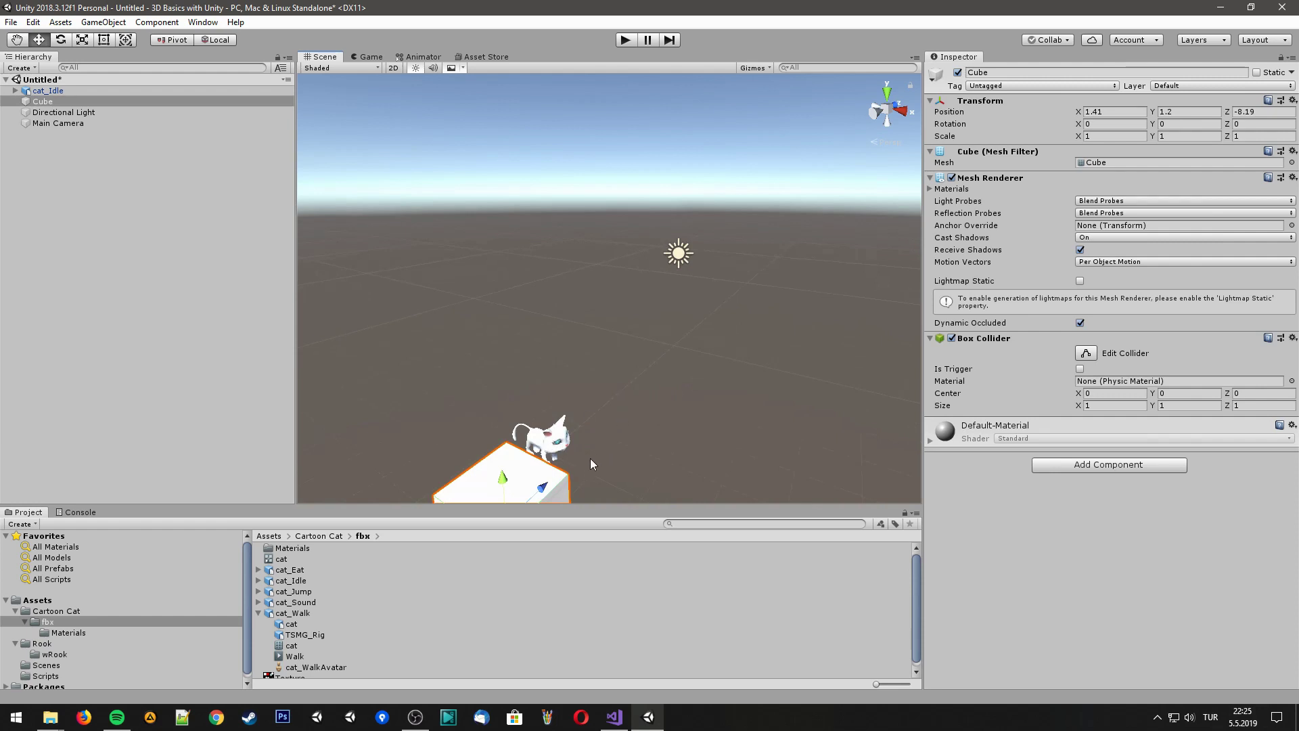
pyautogui.moveTo(552, 484)
pyautogui.mouseDown()
pyautogui.moveTo(569, 436)
pyautogui.moveTo(530, 433)
pyautogui.moveTo(534, 450)
pyautogui.mouseUp()
# Scale the cube to 50 on X and Z to form a wide floor
pyautogui.click(1117, 138)
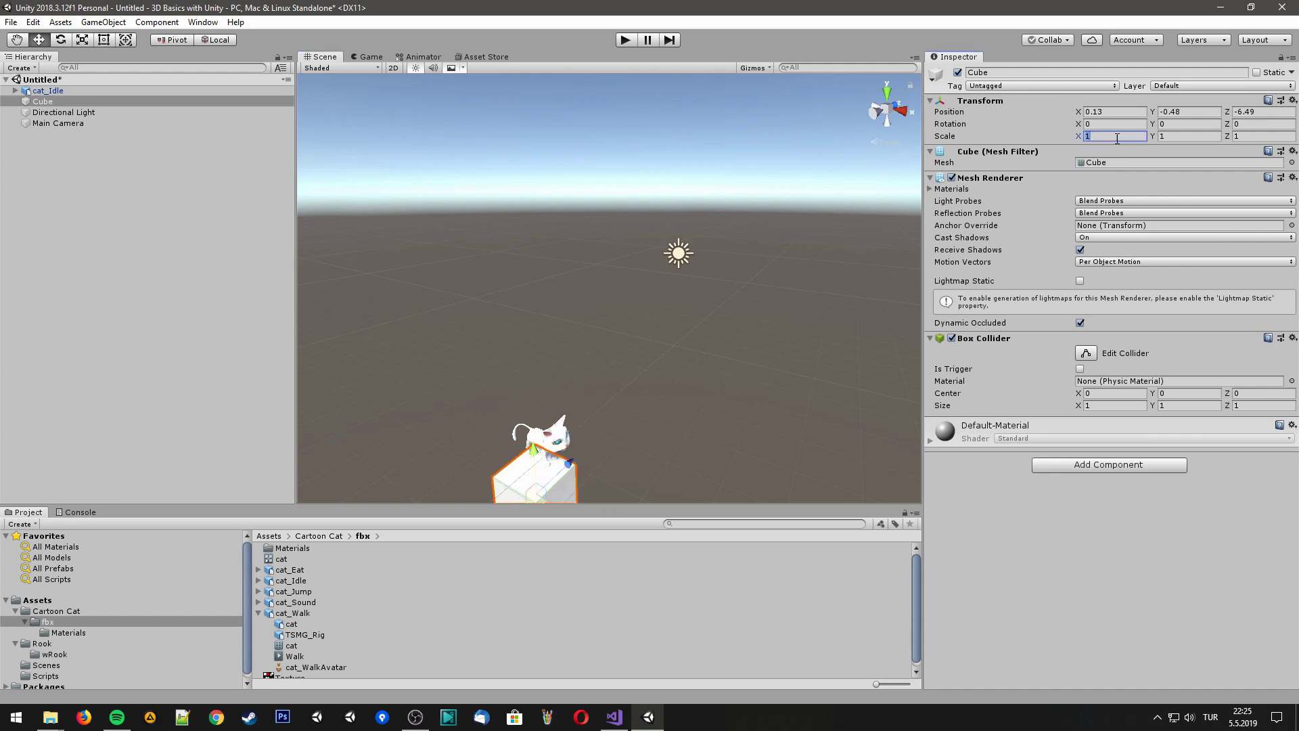
pyautogui.write('50')
pyautogui.press('Tab')
pyautogui.press('Tab')
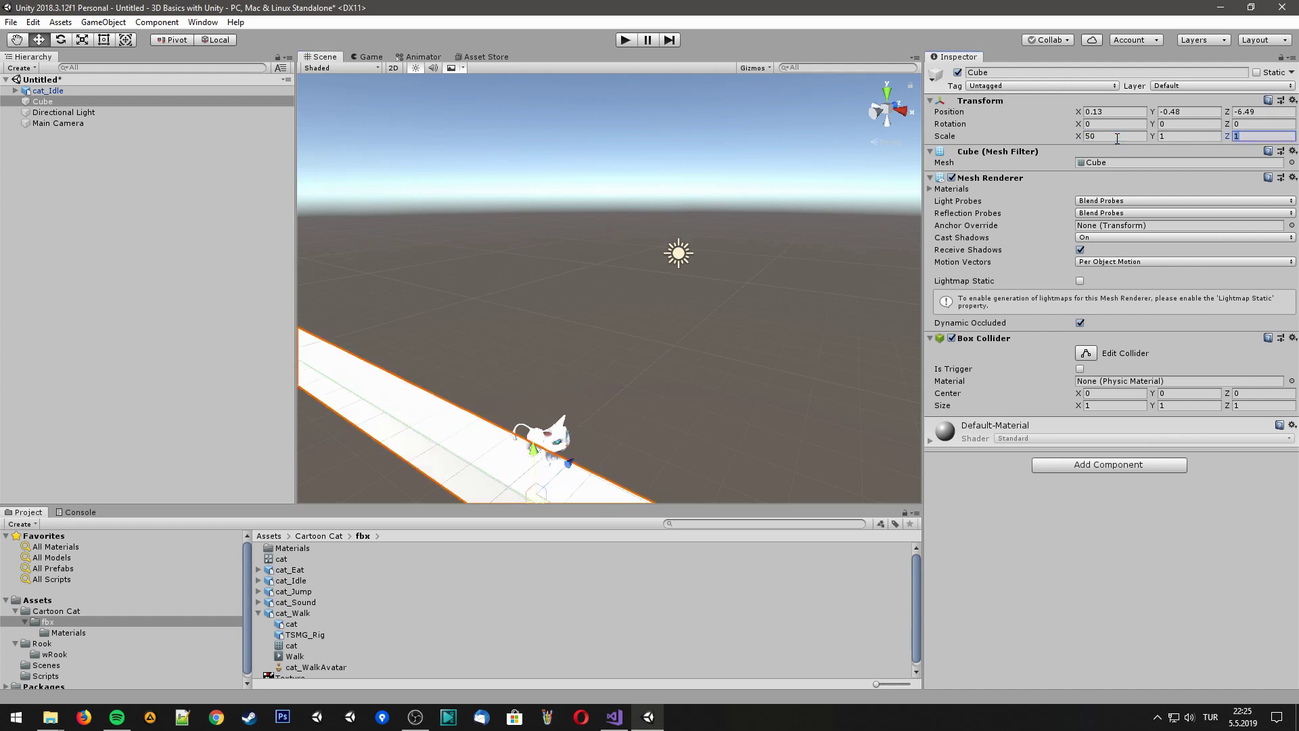
pyautogui.write('50')
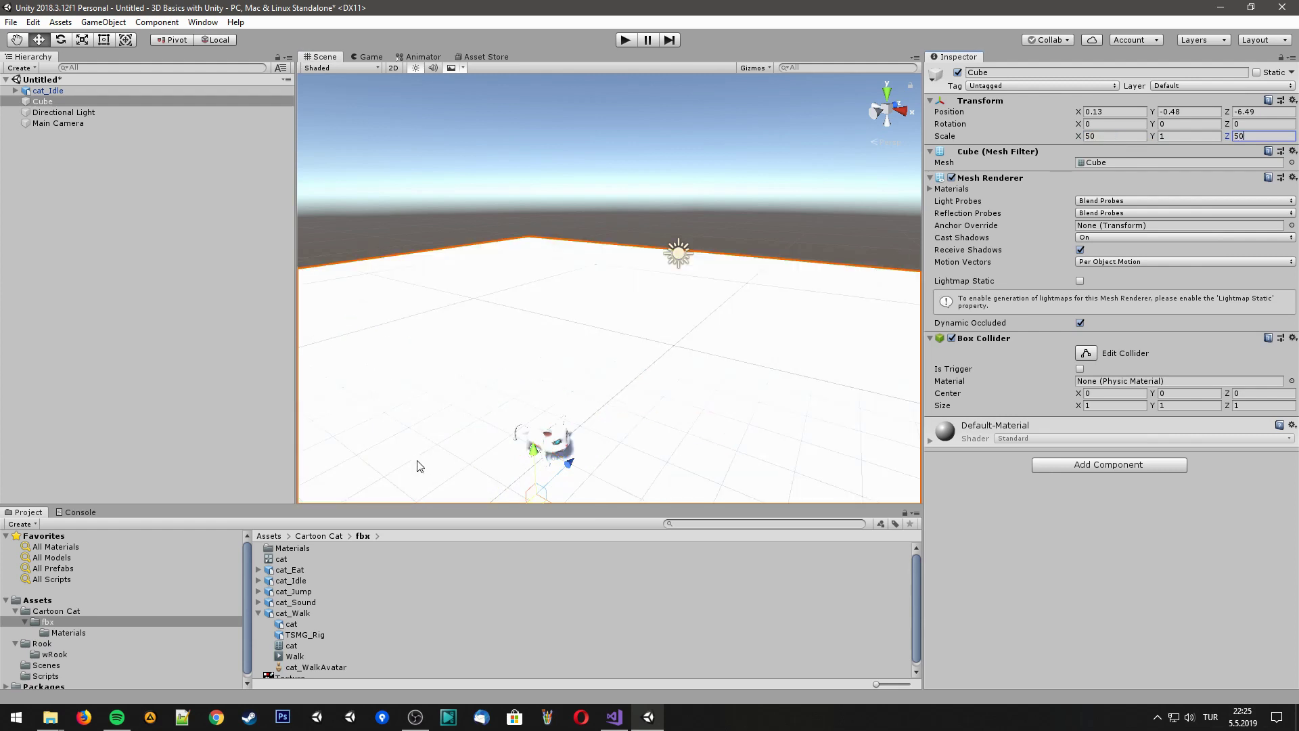
pyautogui.click(56, 598)
# Try the existing New Material on the floor cube
pyautogui.rightClick(352, 636)
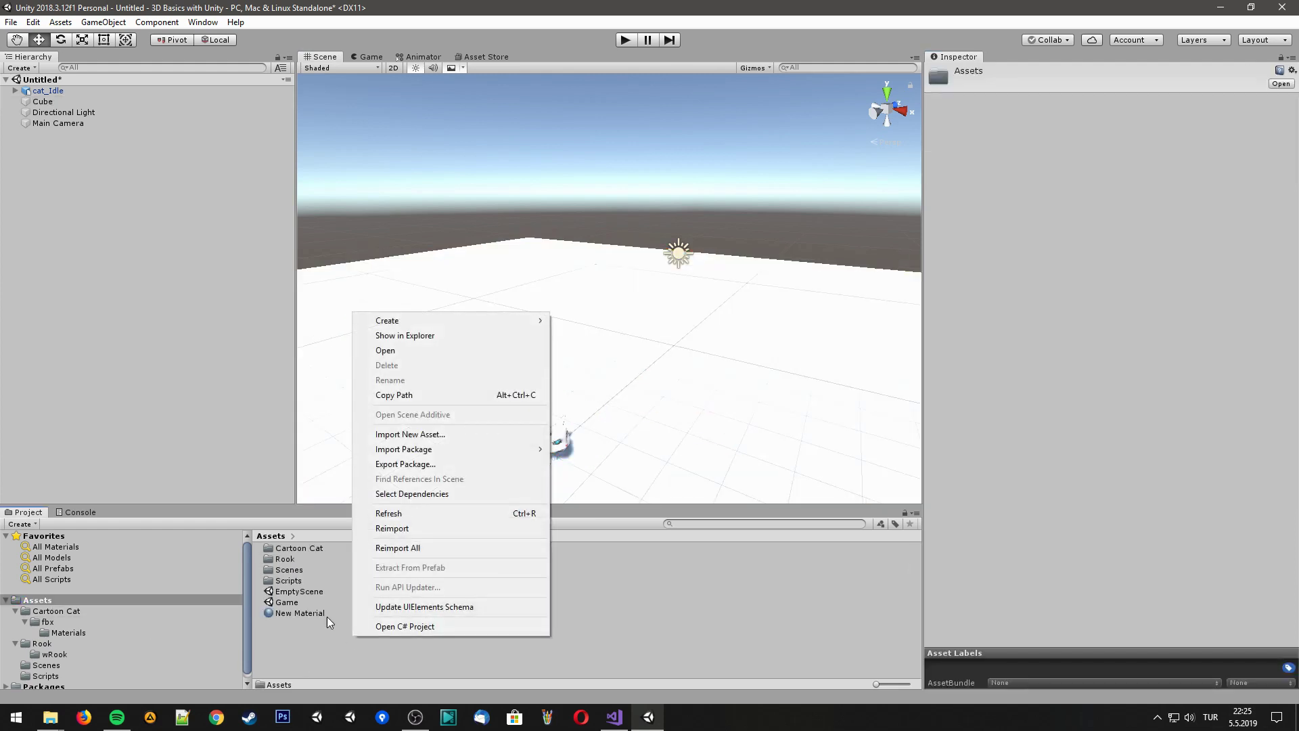
pyautogui.click(327, 616)
pyautogui.click(326, 614)
pyautogui.moveTo(326, 615); pyautogui.dragTo(675, 428)
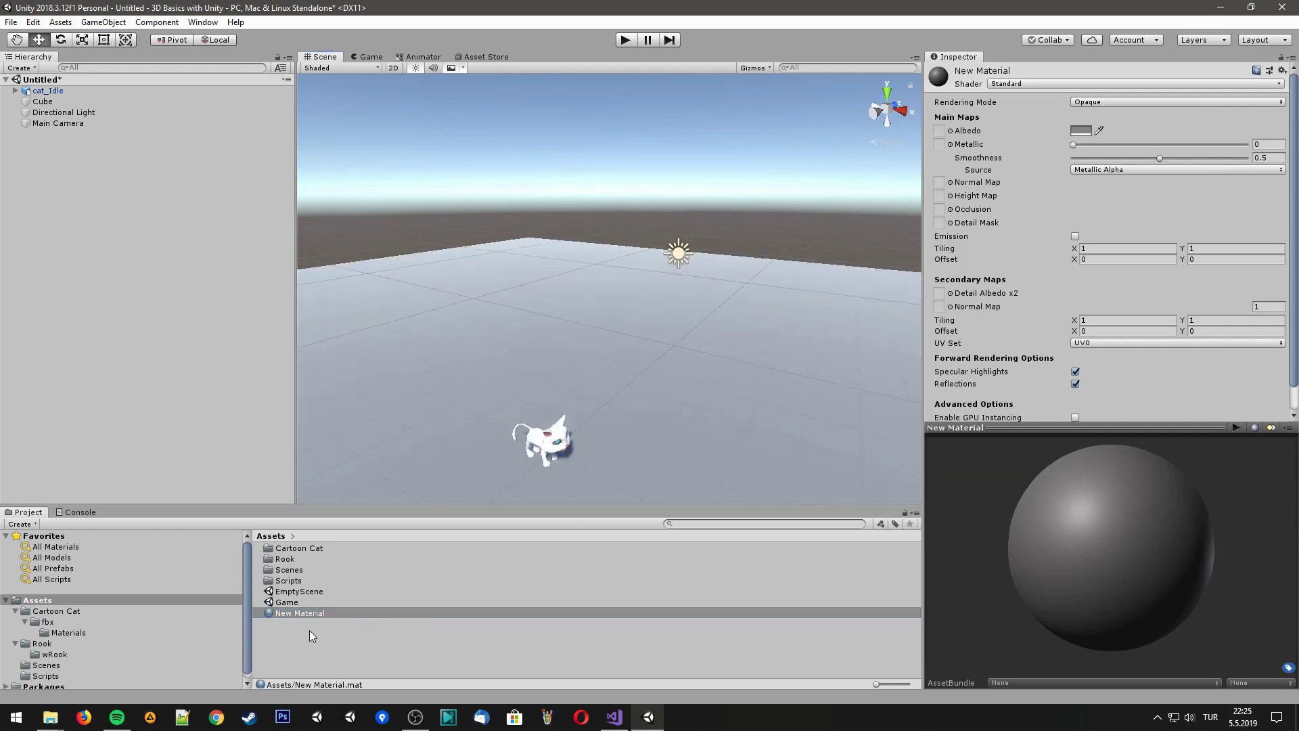
# Create a material named Floor and apply it to the floor cube
pyautogui.rightClick(338, 640)
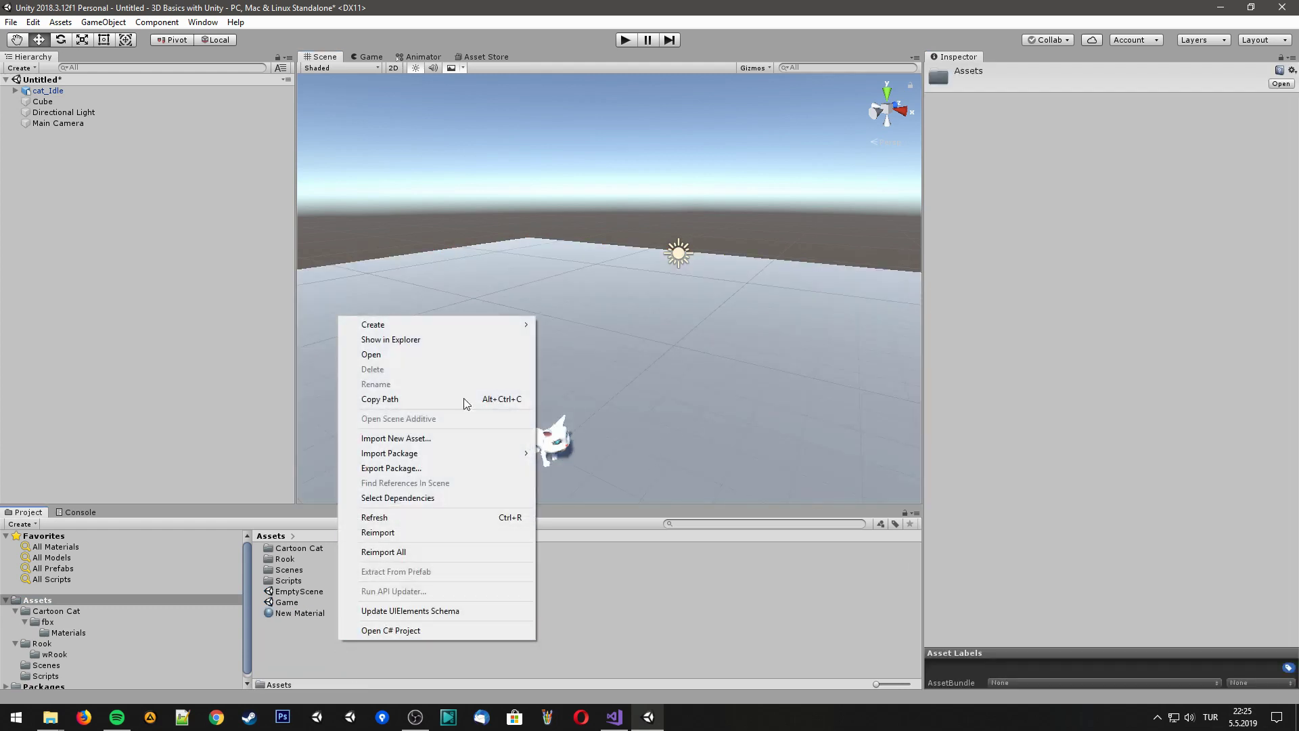
pyautogui.moveTo(476, 327)
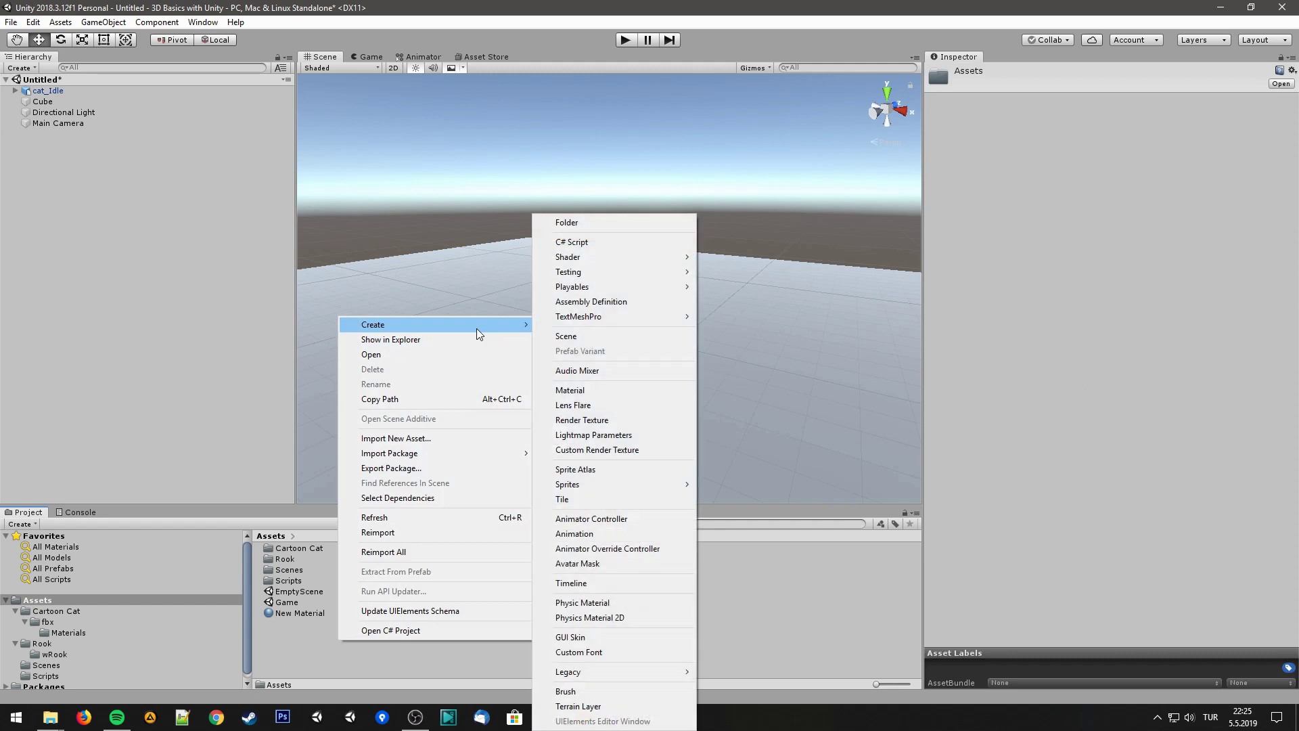
pyautogui.click(607, 389)
pyautogui.write('Fl')
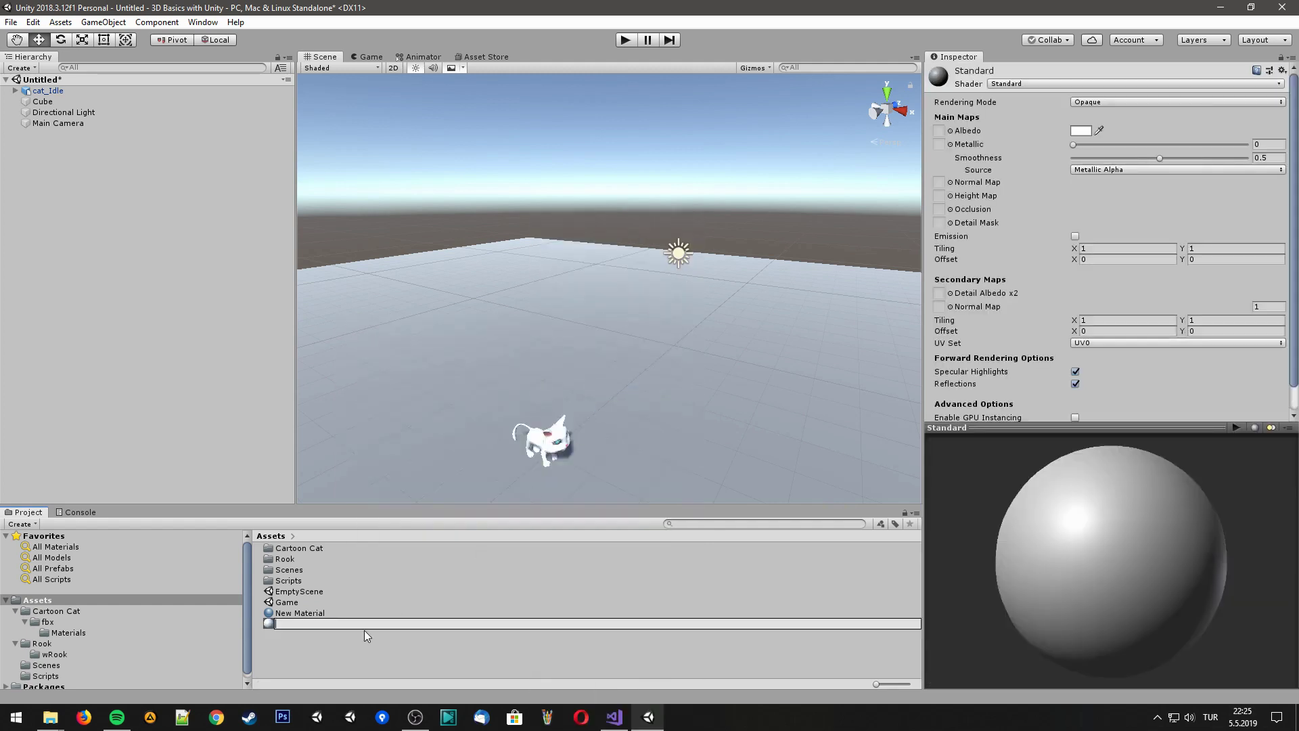
pyautogui.write('oor')
pyautogui.press('Return')
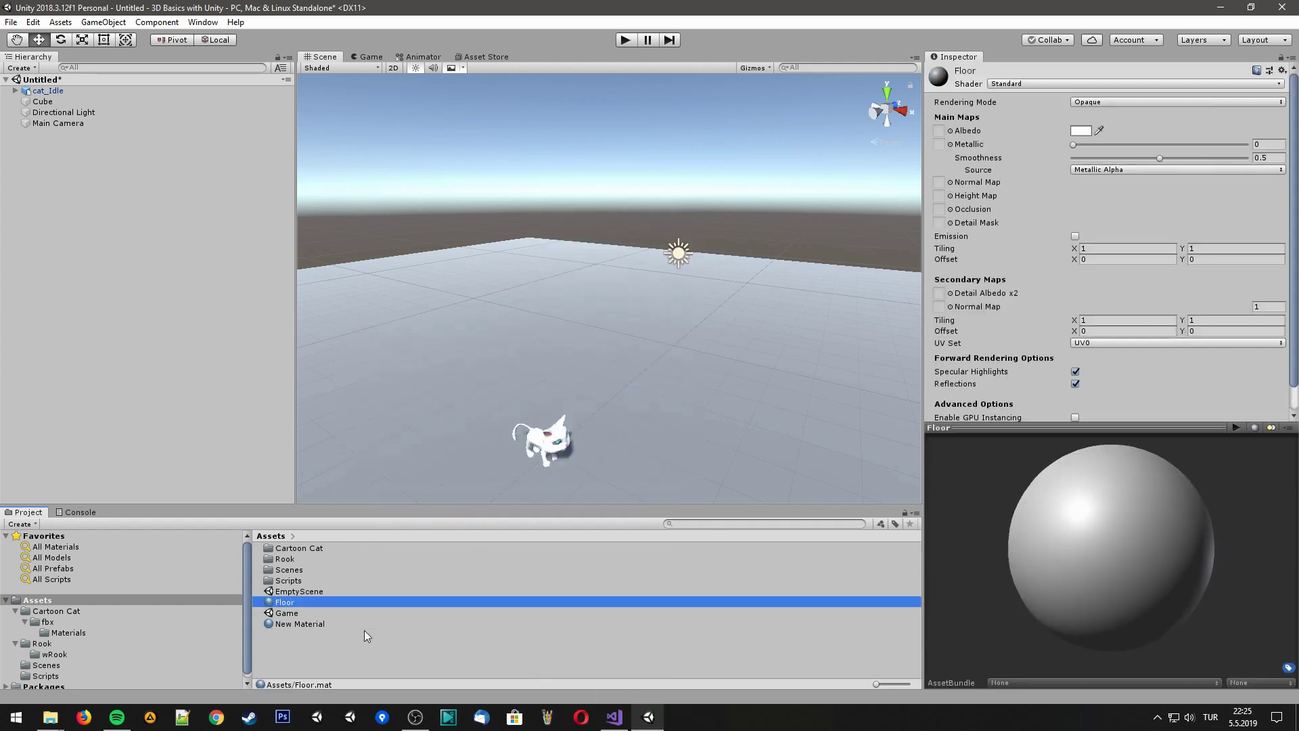
pyautogui.moveTo(270, 600); pyautogui.dragTo(487, 434)
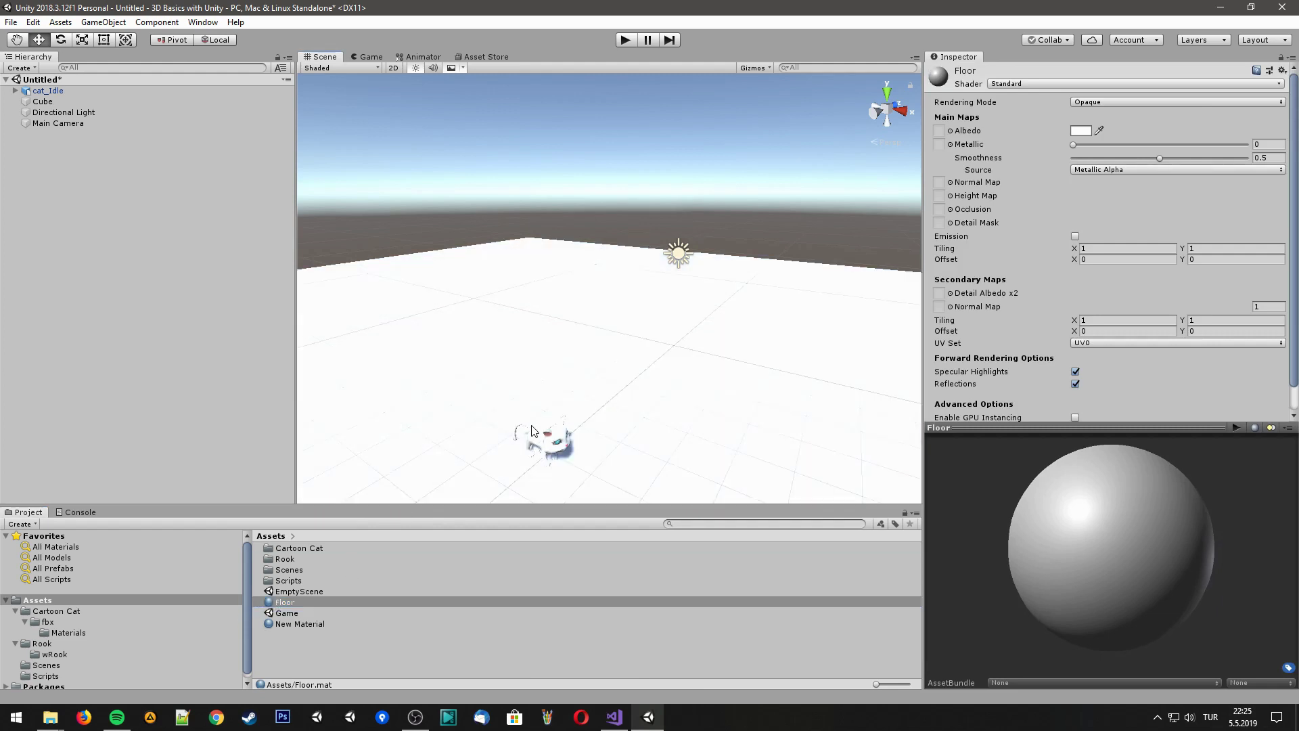
# Change the Floor material's albedo colour to grey (767676)
pyautogui.click(1081, 130)
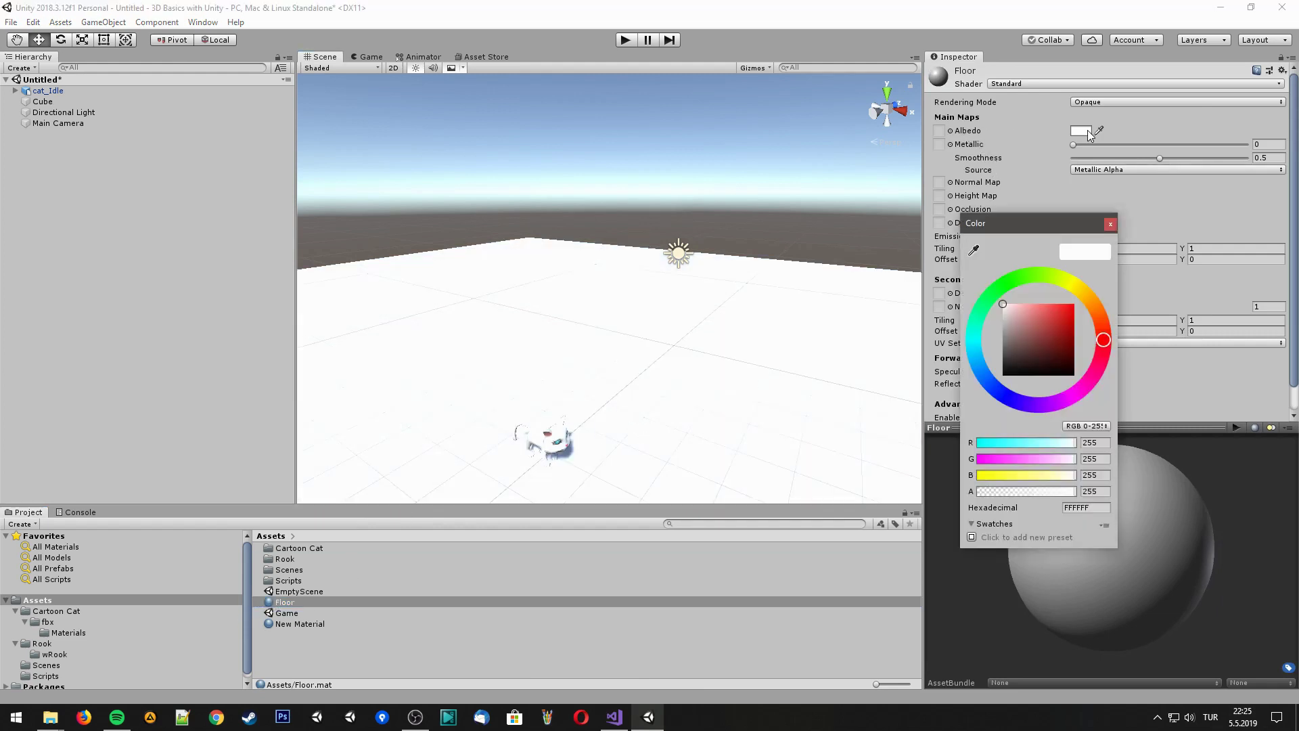
pyautogui.moveTo(1015, 315); pyautogui.dragTo(989, 341)
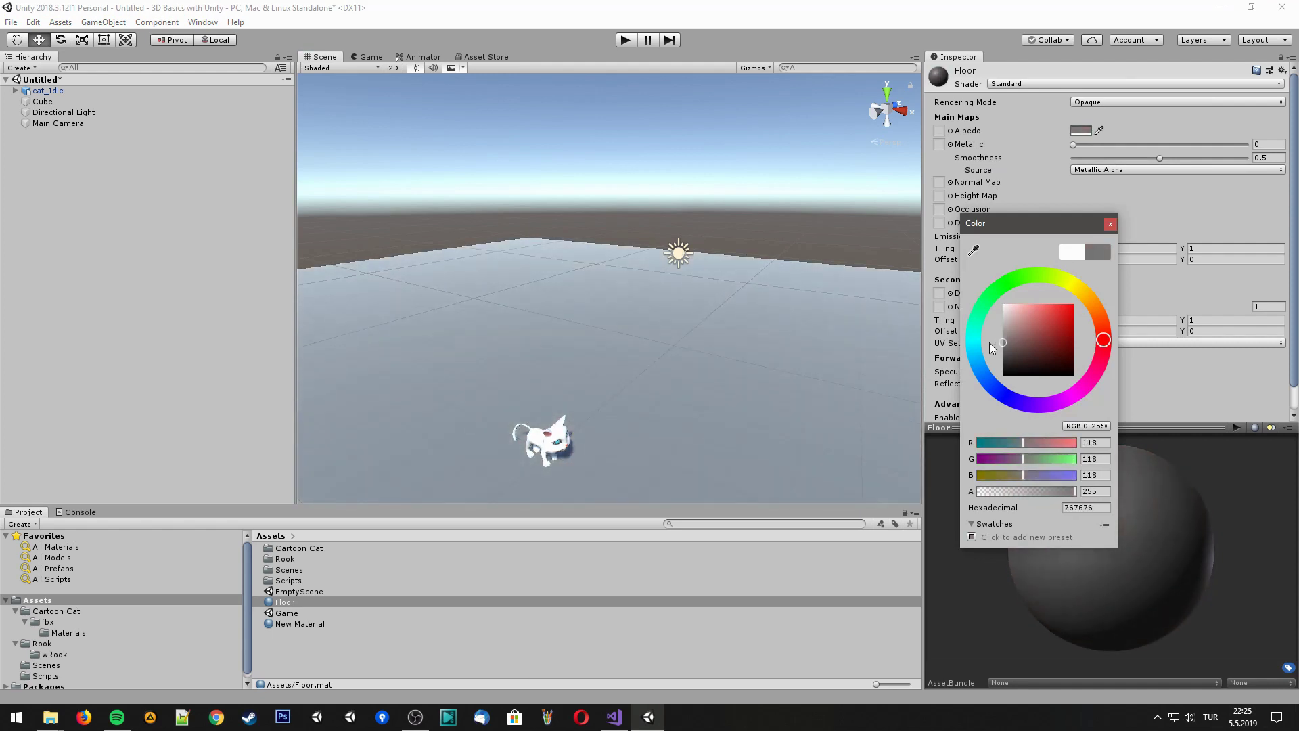
pyautogui.click(1110, 224)
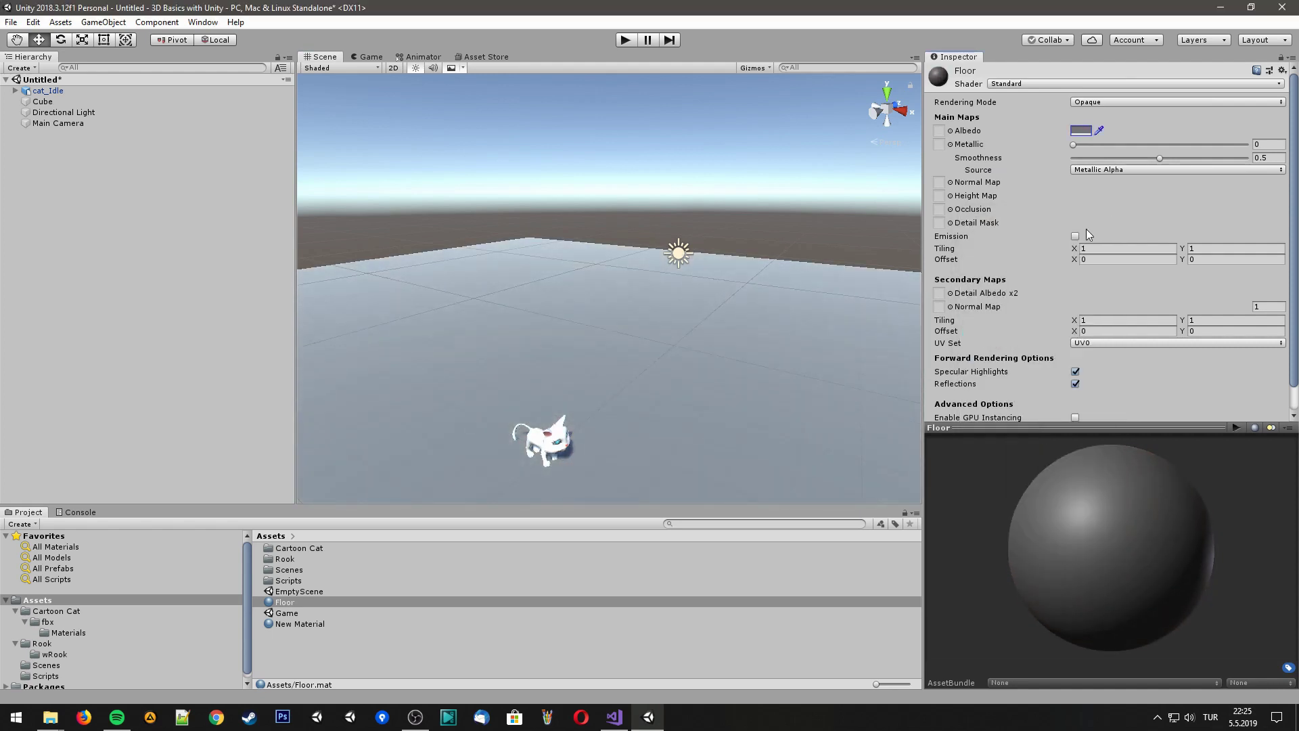
# View the scene through the Game camera, then choose File > Save As
pyautogui.click(371, 57)
pyautogui.click(11, 21)
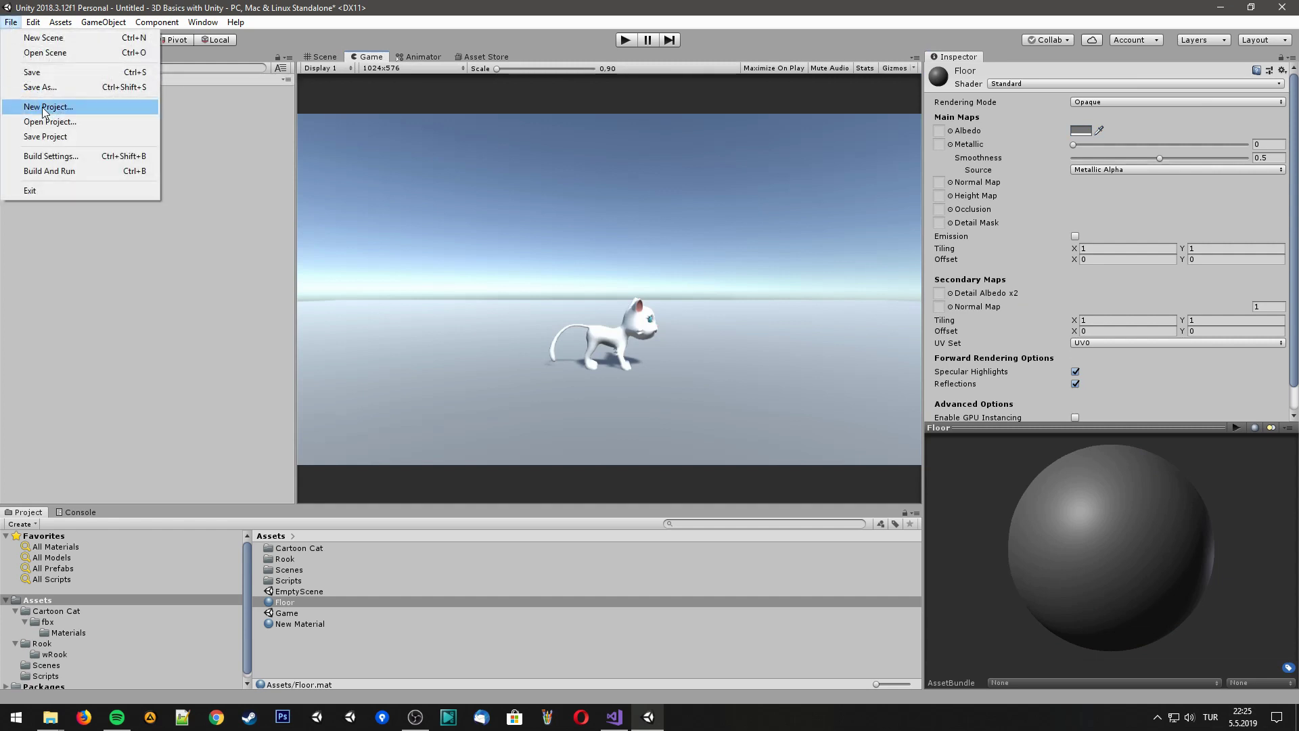
pyautogui.click(47, 73)
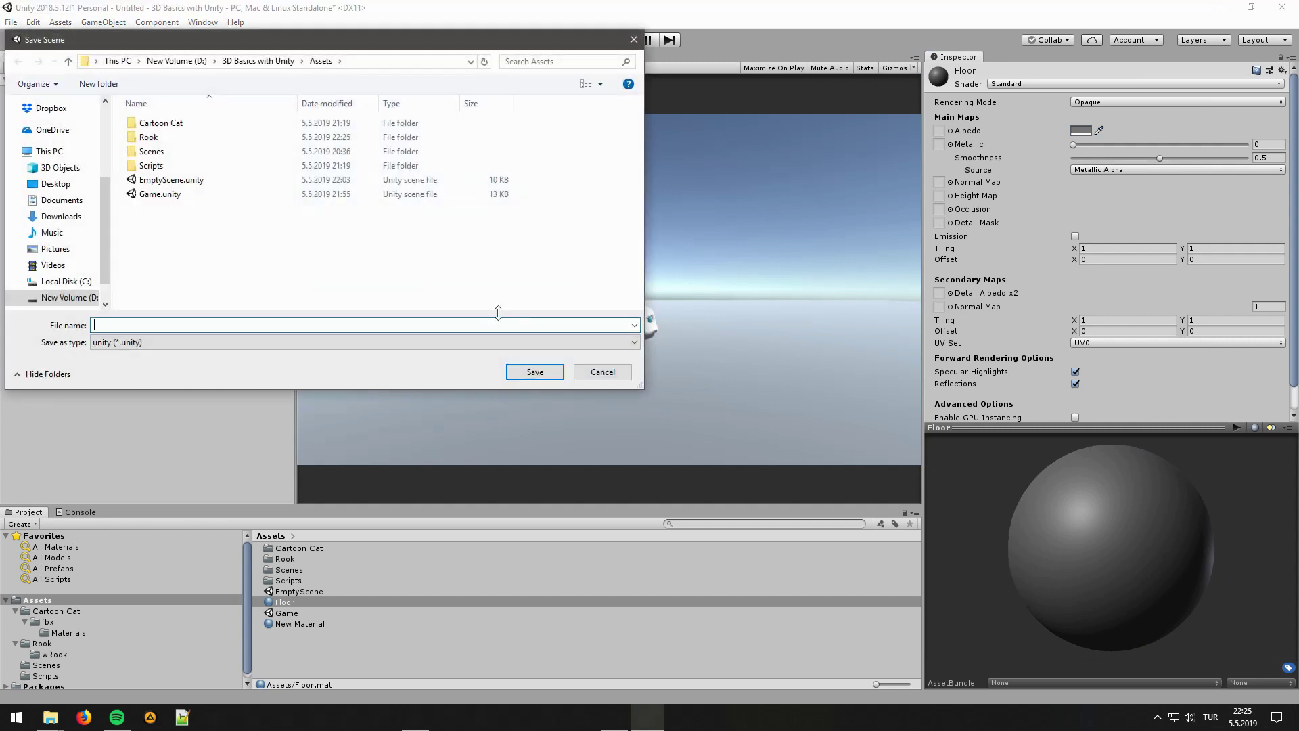
# Save the scene as Game.unity, replacing the existing file
pyautogui.click(169, 196)
pyautogui.click(532, 372)
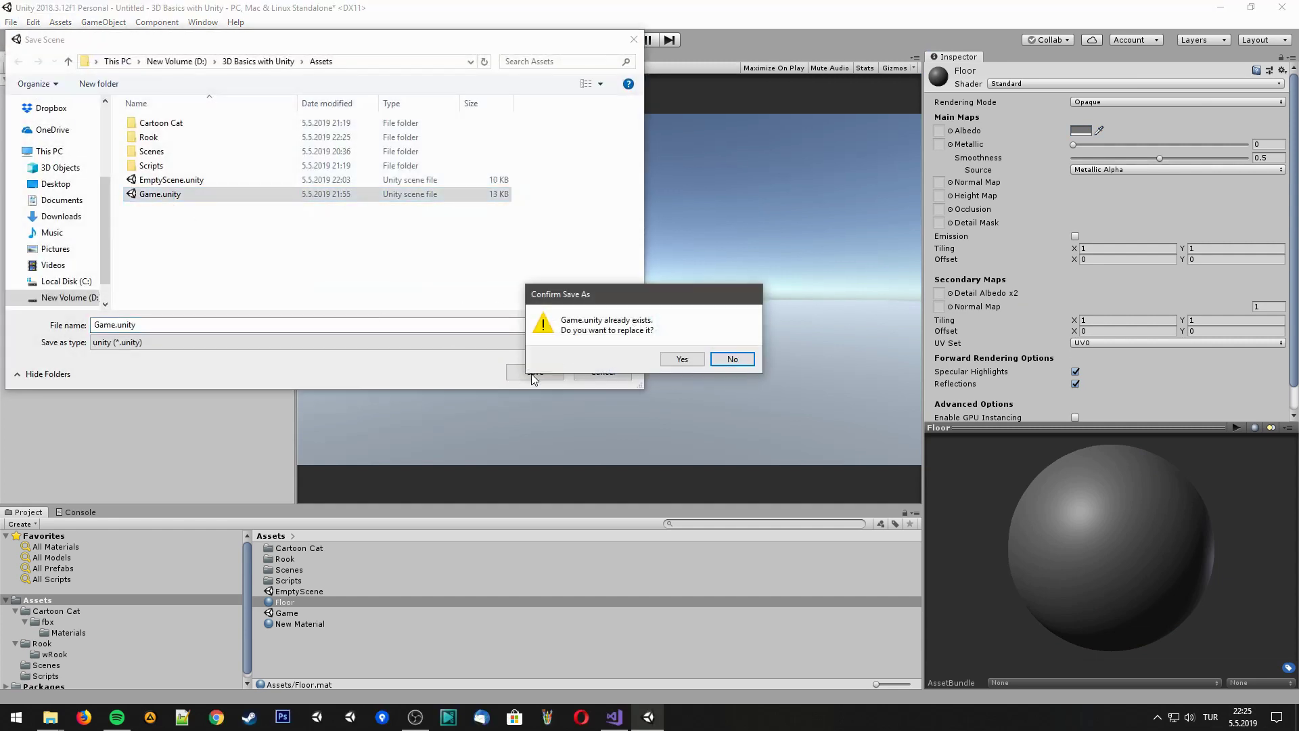
pyautogui.click(681, 360)
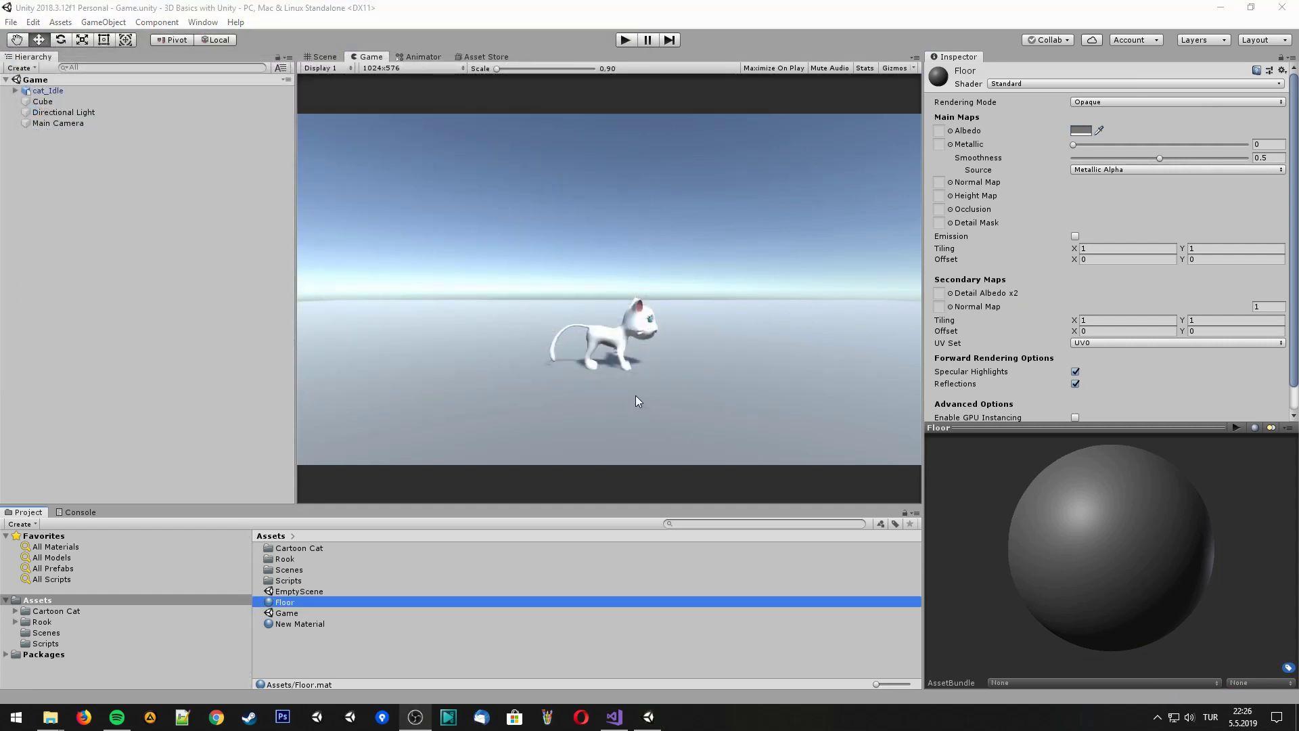
# Delete the old Cat script from the Scripts folder
pyautogui.click(56, 643)
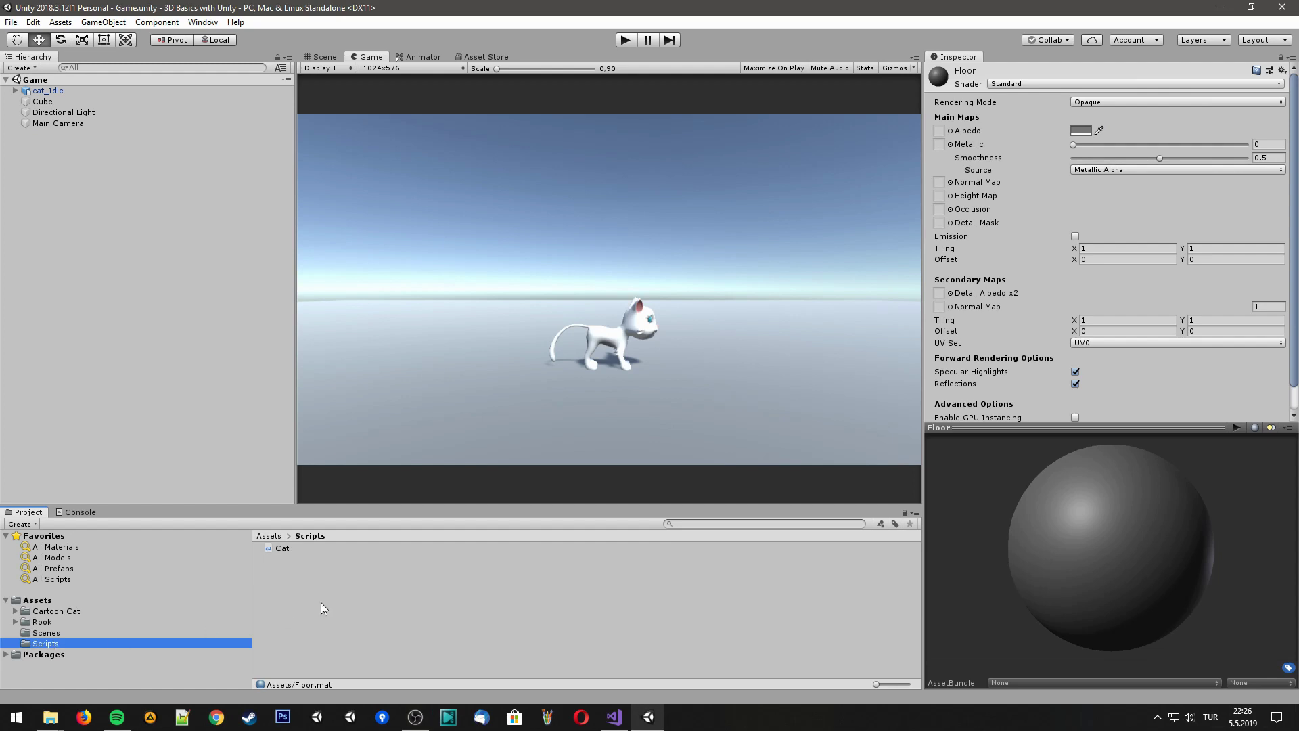
pyautogui.click(287, 550)
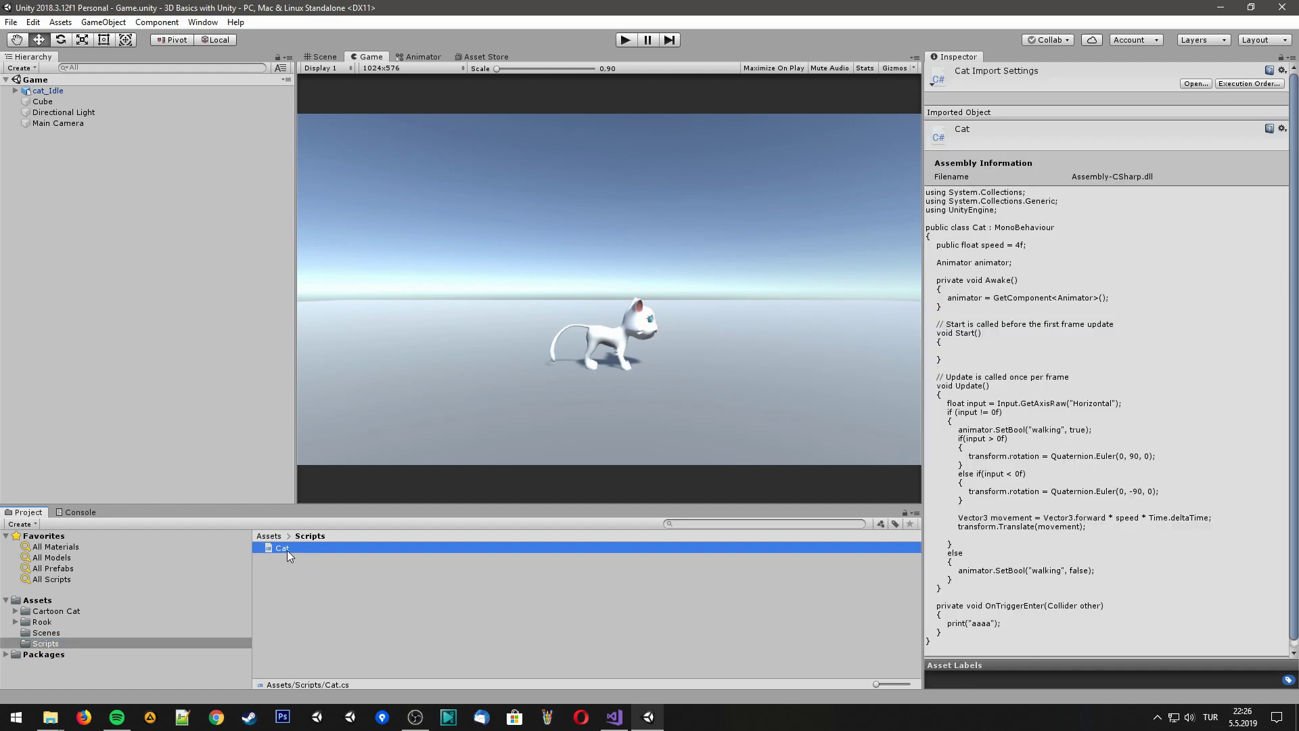
pyautogui.press('Delete')
pyautogui.press('Return')
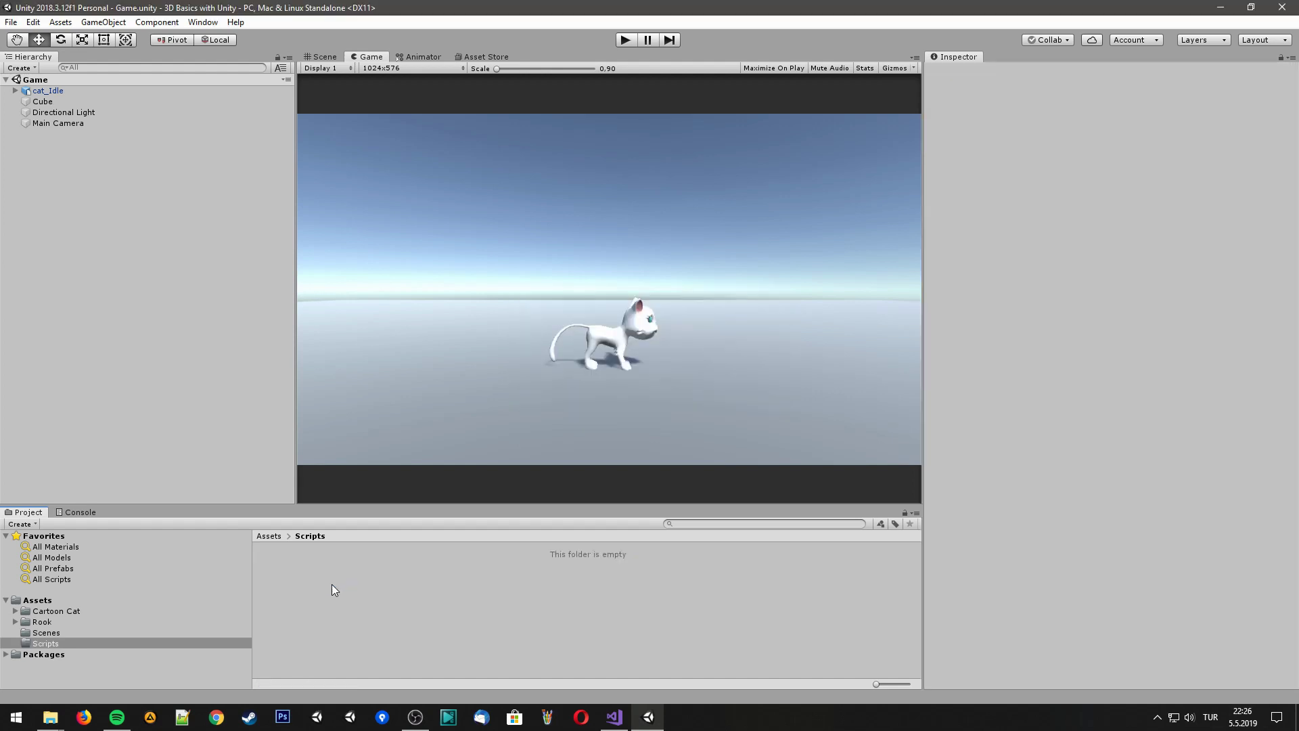
# Create a new C# script named Cat in the Scripts folder
pyautogui.rightClick(331, 583)
pyautogui.moveTo(450, 265)
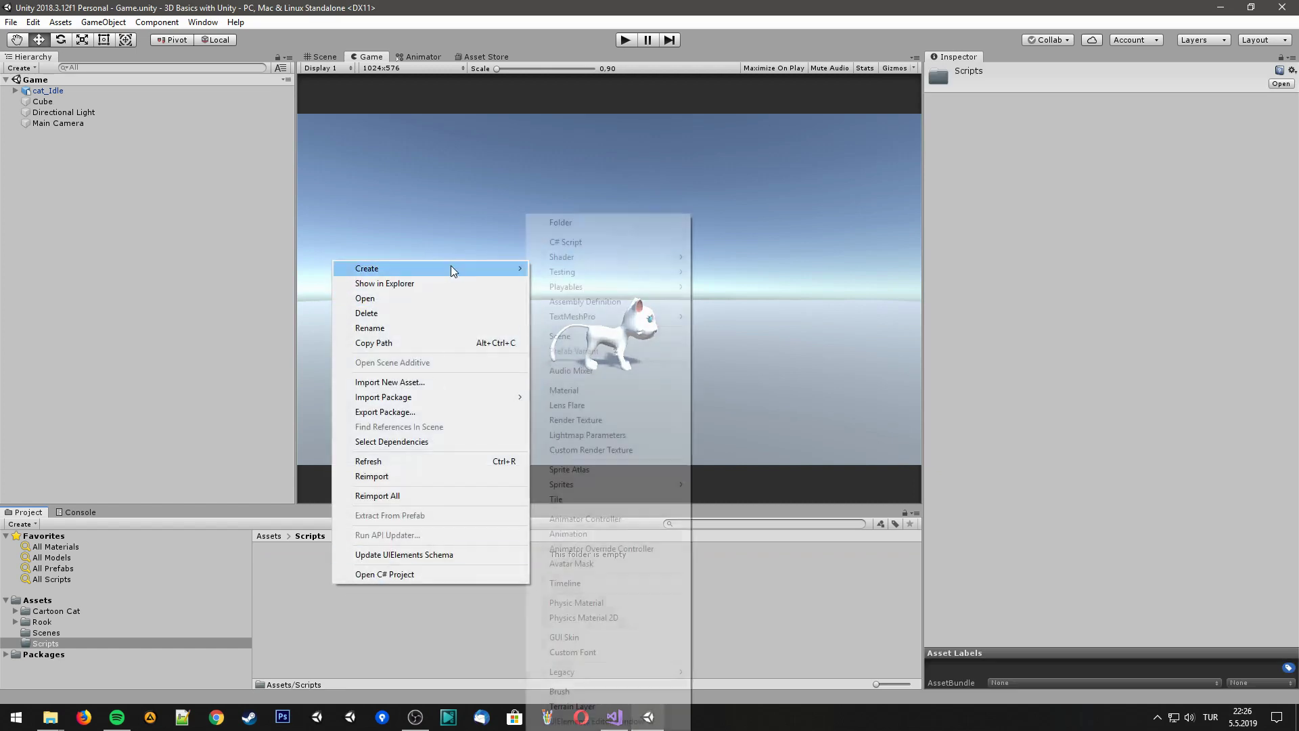
pyautogui.click(623, 245)
pyautogui.write('C')
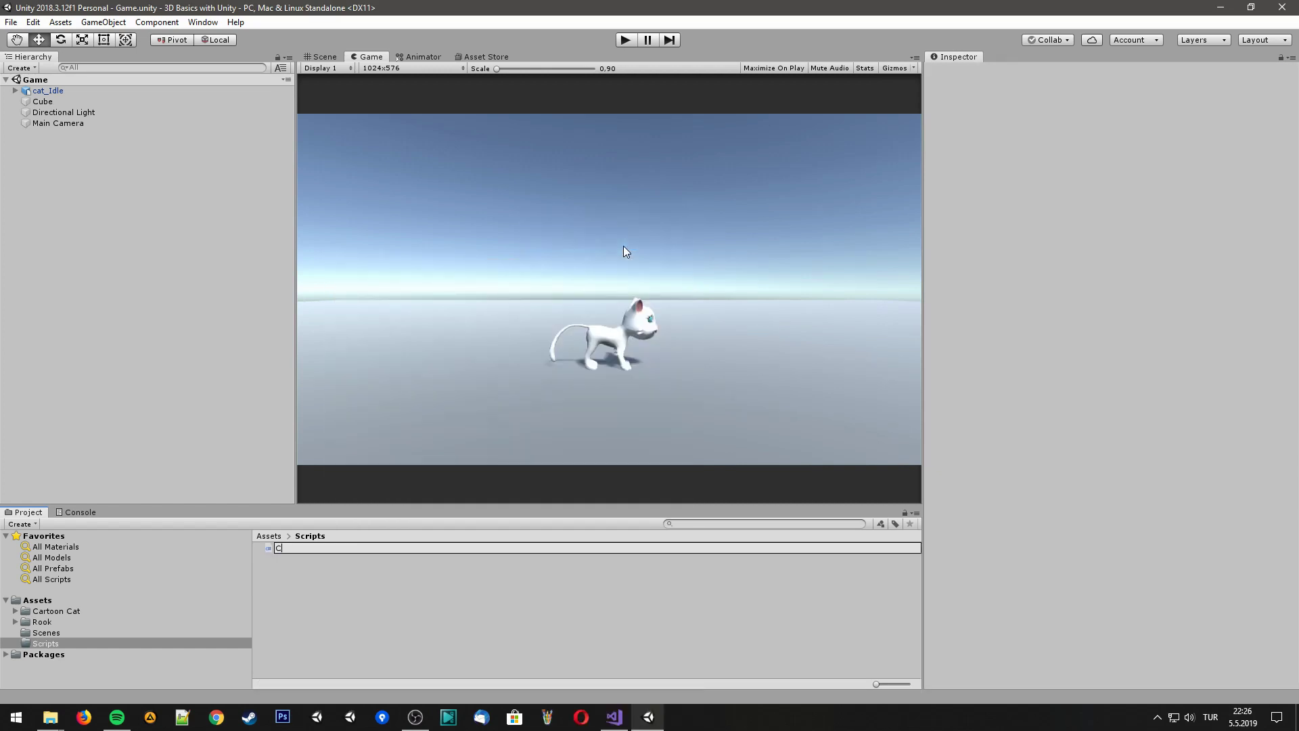
pyautogui.write('at')
pyautogui.press('Return')
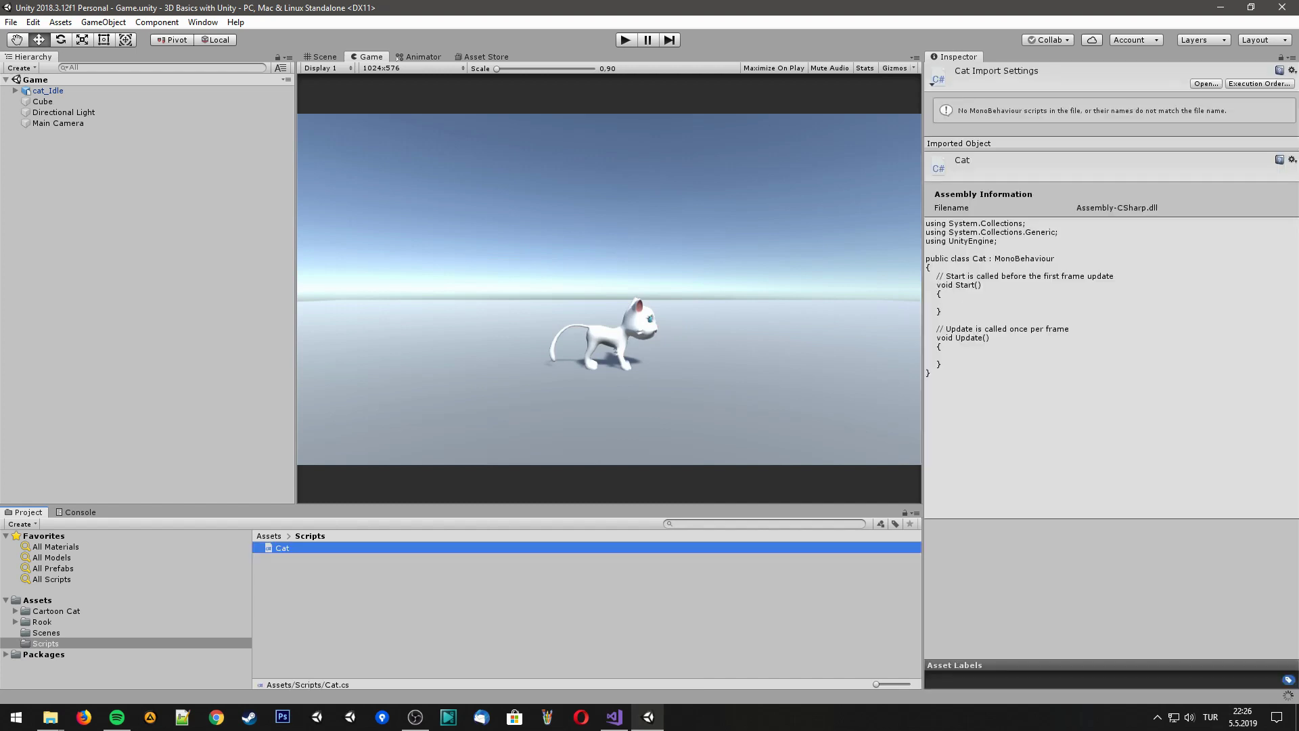
# Open Cat in Visual Studio, reload the solution, and place the cursor inside Update
pyautogui.doubleClick(282, 548)
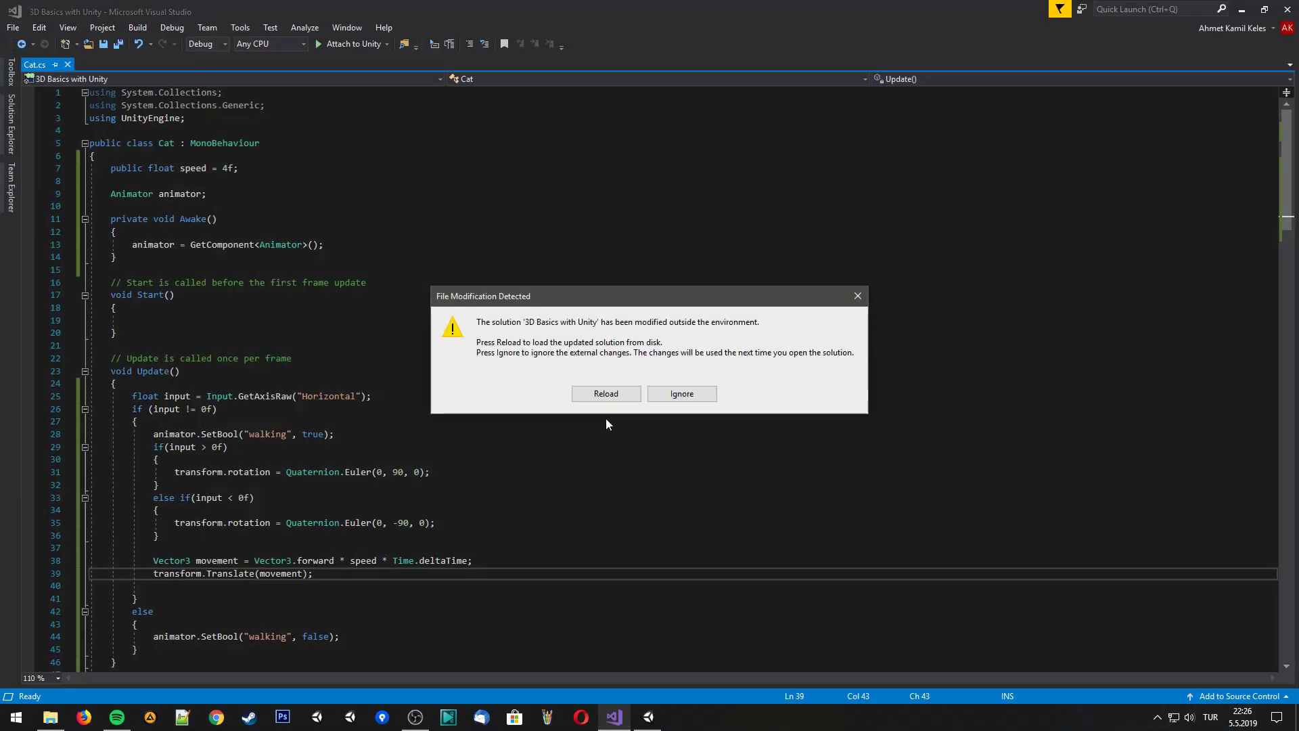
pyautogui.click(611, 397)
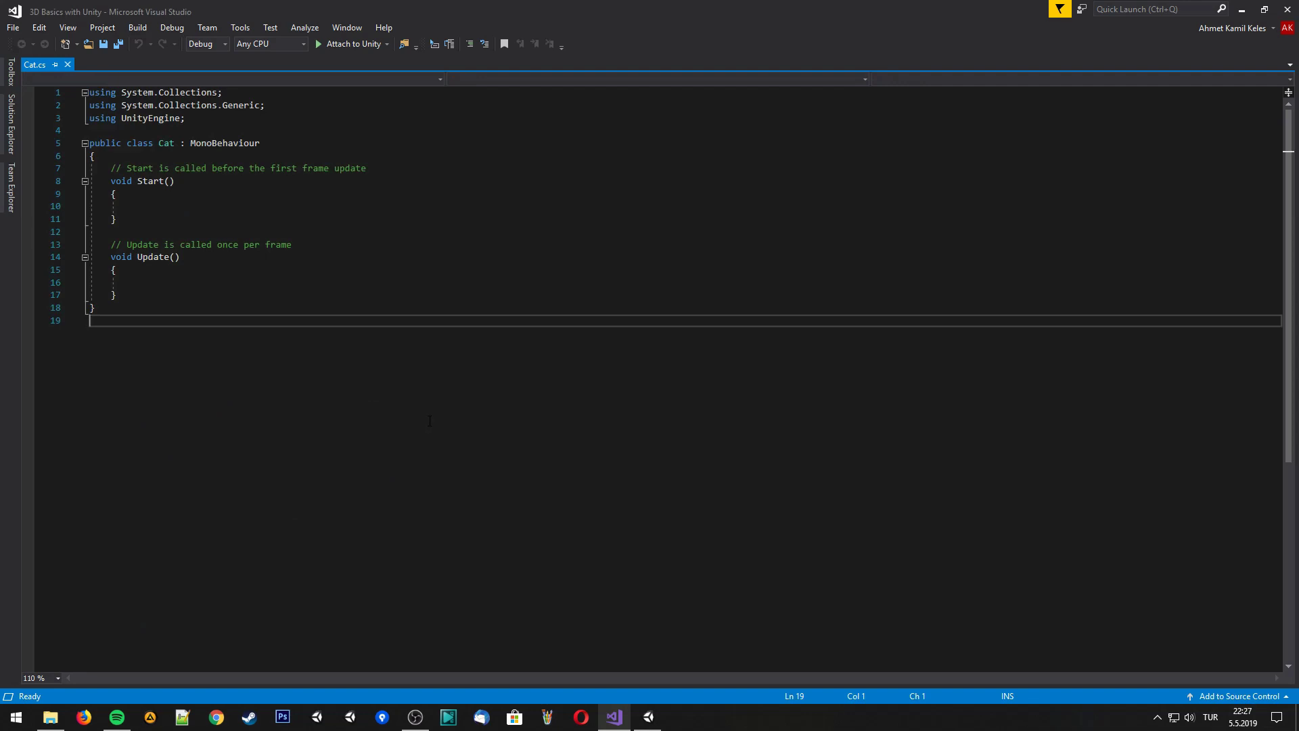
pyautogui.click(157, 282)
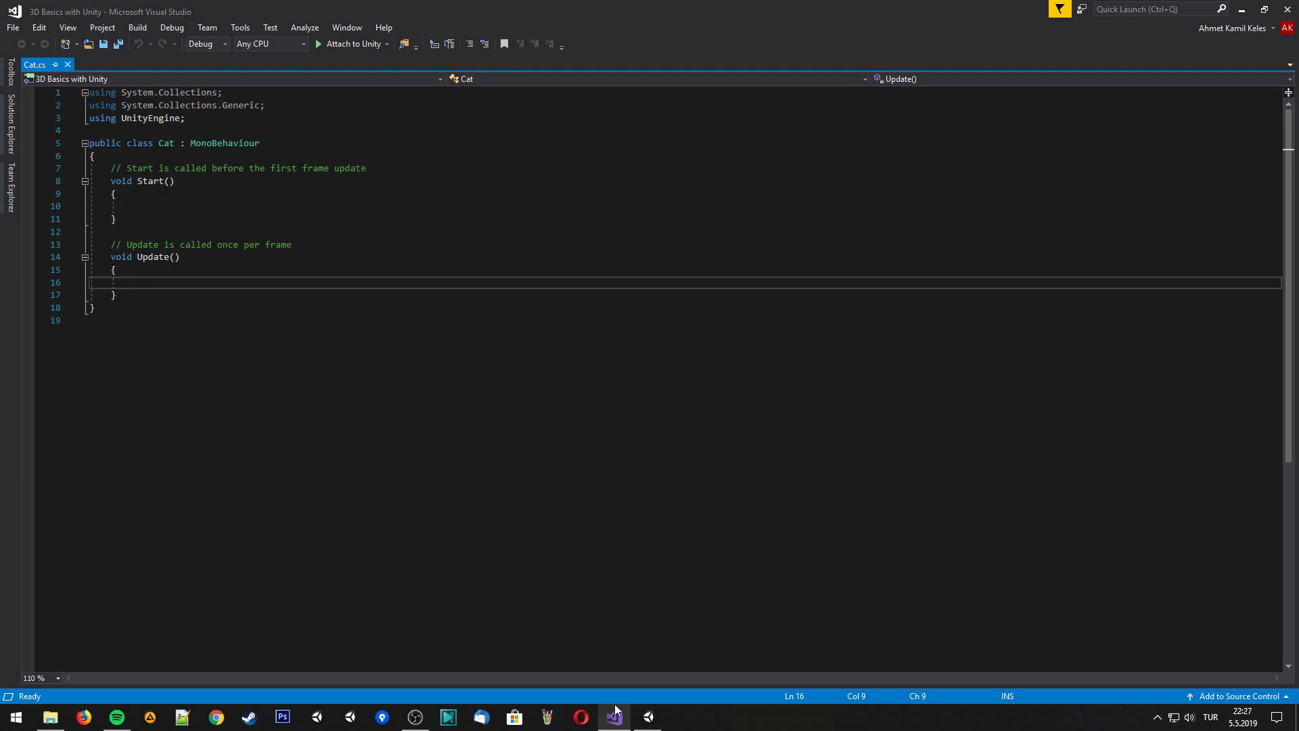
pyautogui.click(647, 715)
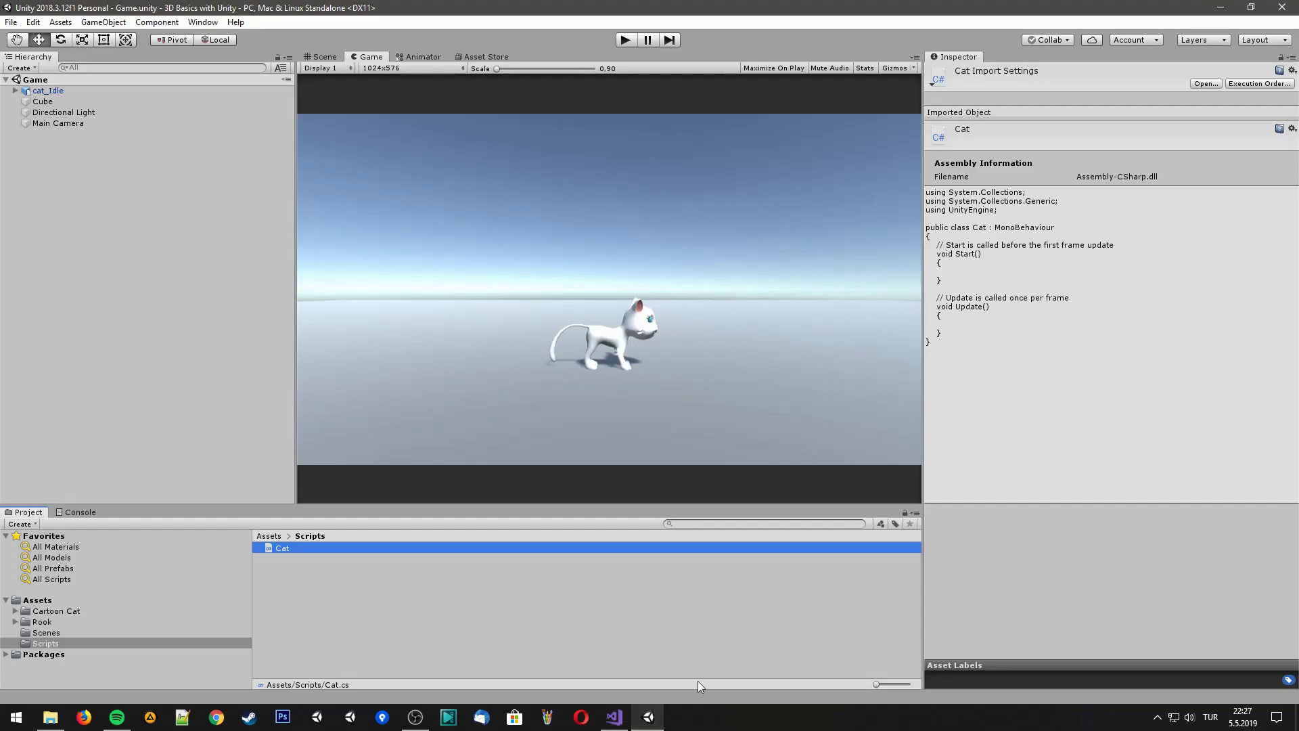
pyautogui.click(614, 717)
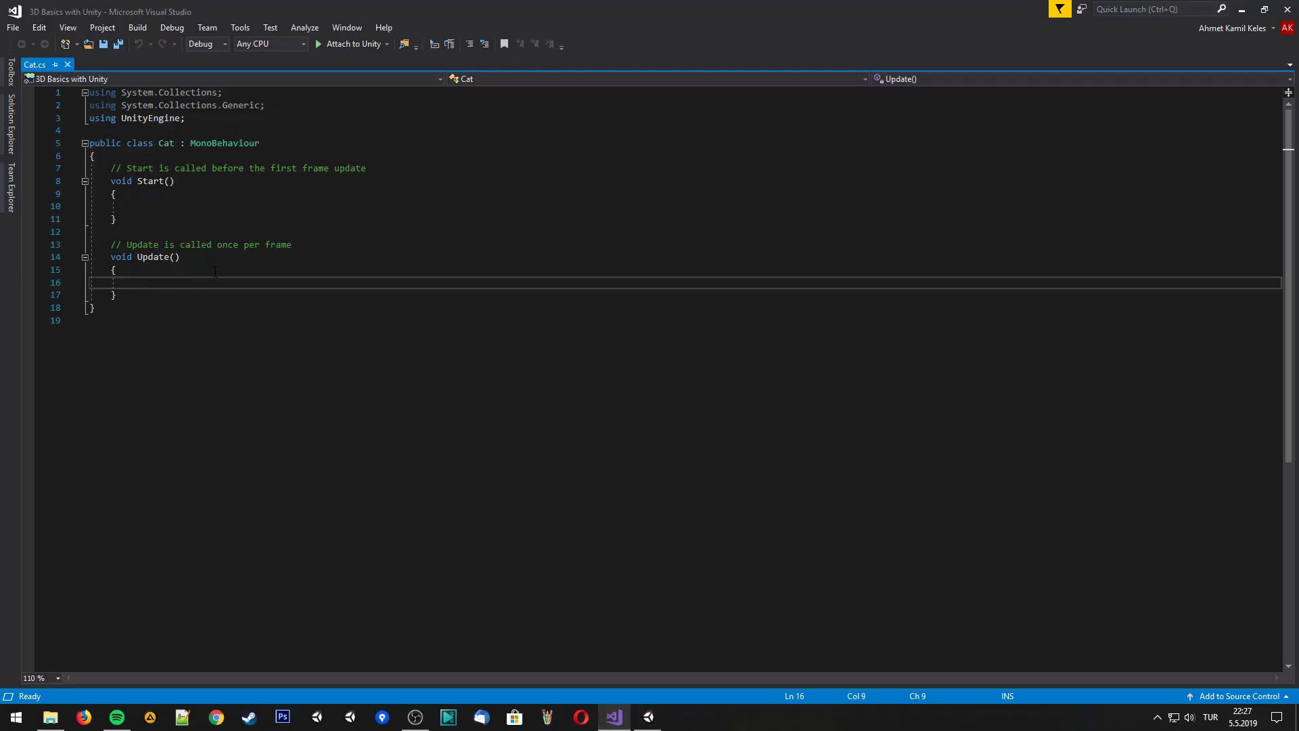
# Write an if checking Input.GetAxisRaw("Horizontal") != 0f with an empty body
pyautogui.write('if(')
pyautogui.write('Input.')
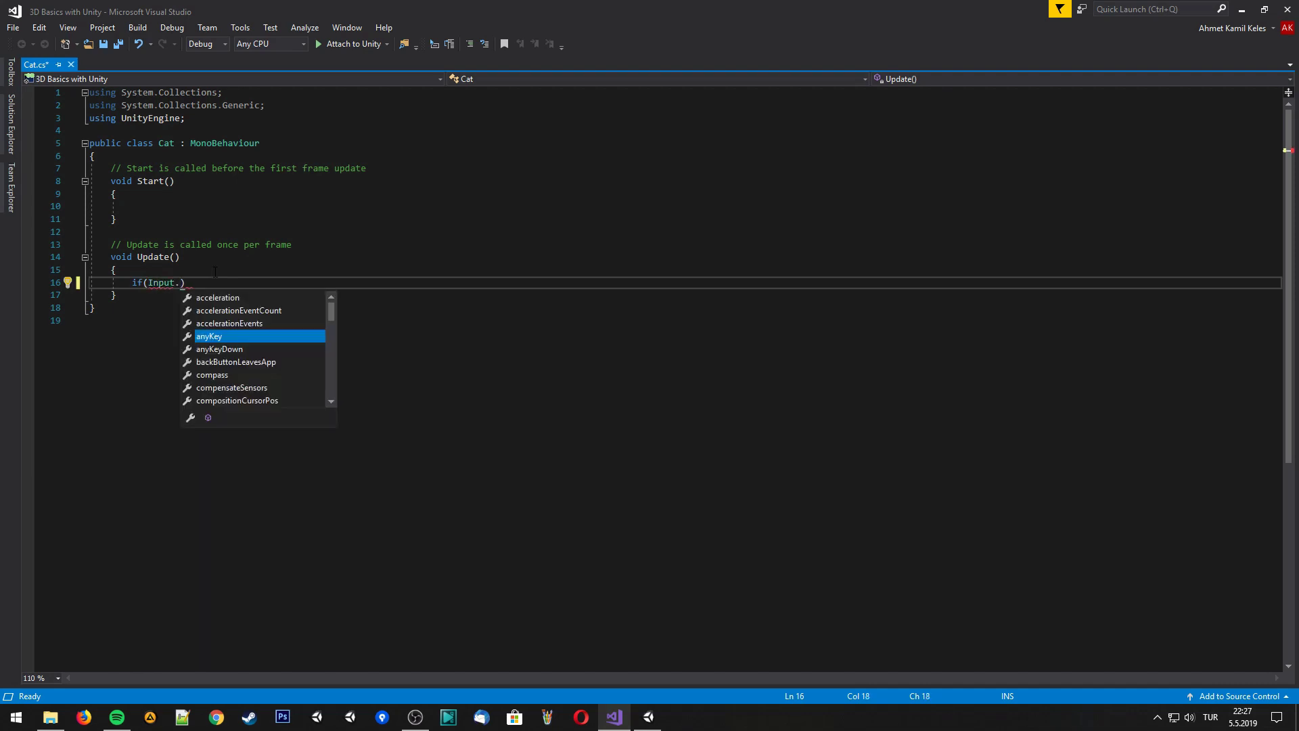
pyautogui.write('GetA')
pyautogui.press('Down')
pyautogui.press('Down')
pyautogui.press('Tab')
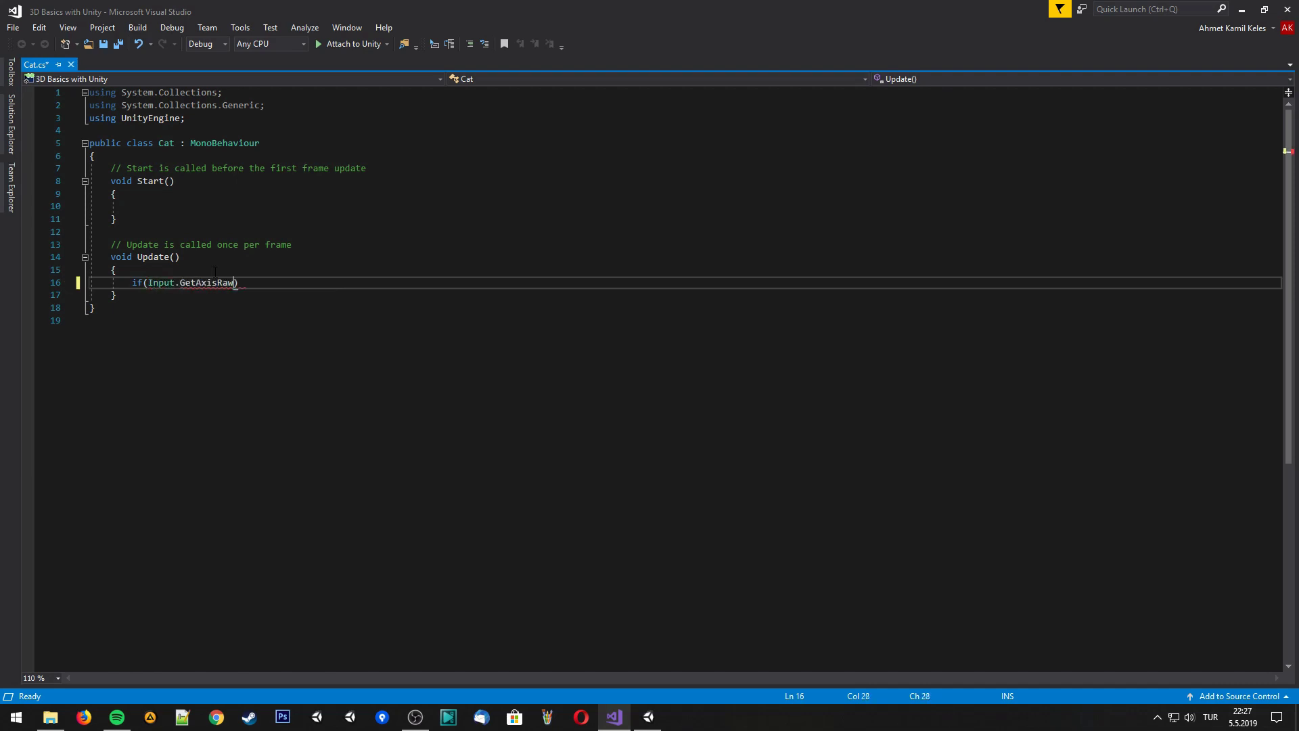
pyautogui.write('(')
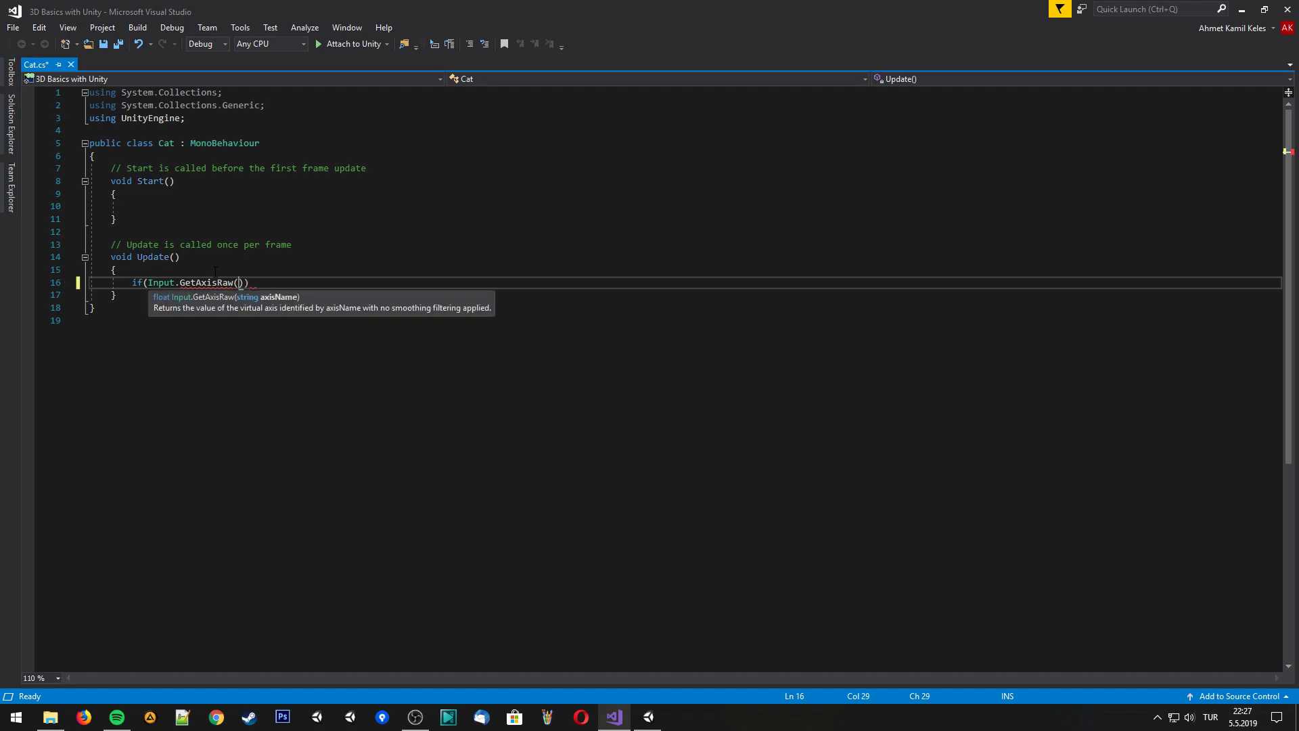
pyautogui.write('"H')
pyautogui.write('orizont')
pyautogui.write('al") ')
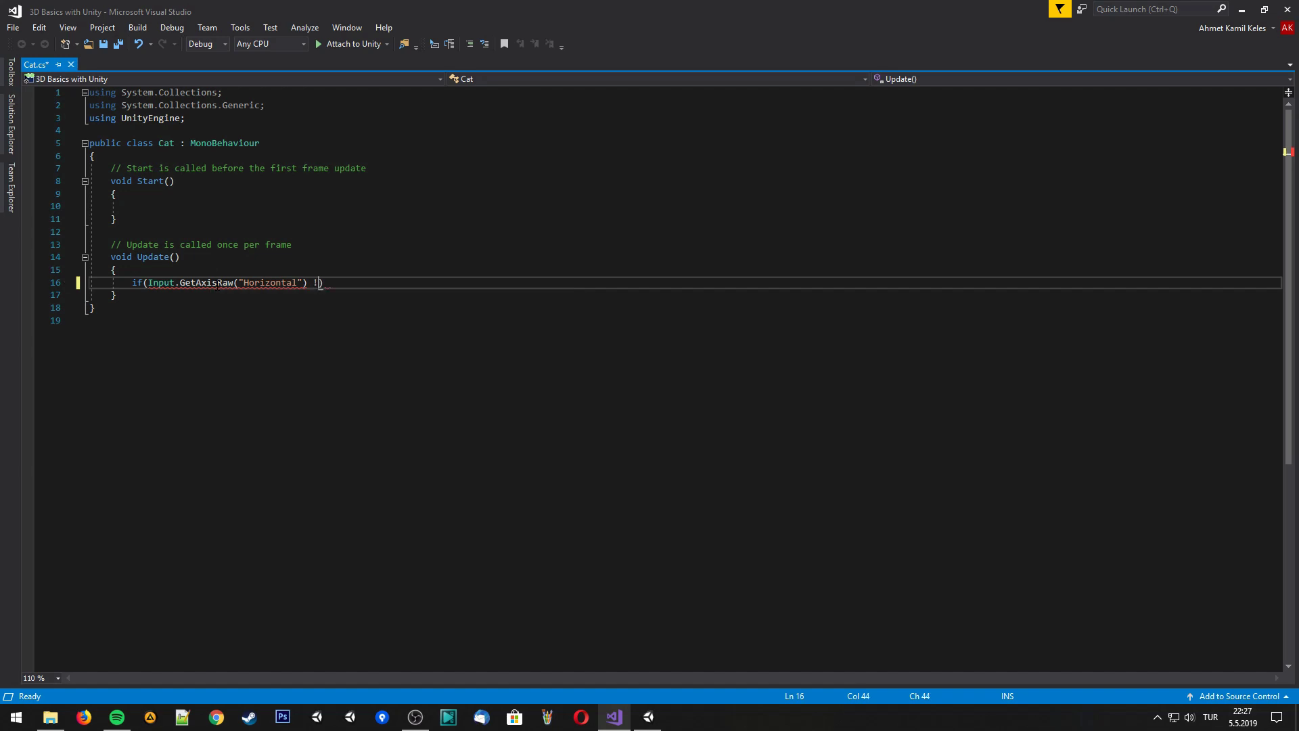
pyautogui.write('!= 0f)')
pyautogui.press('Return')
pyautogui.write('{')
pyautogui.press('Return')
pyautogui.press('Return')
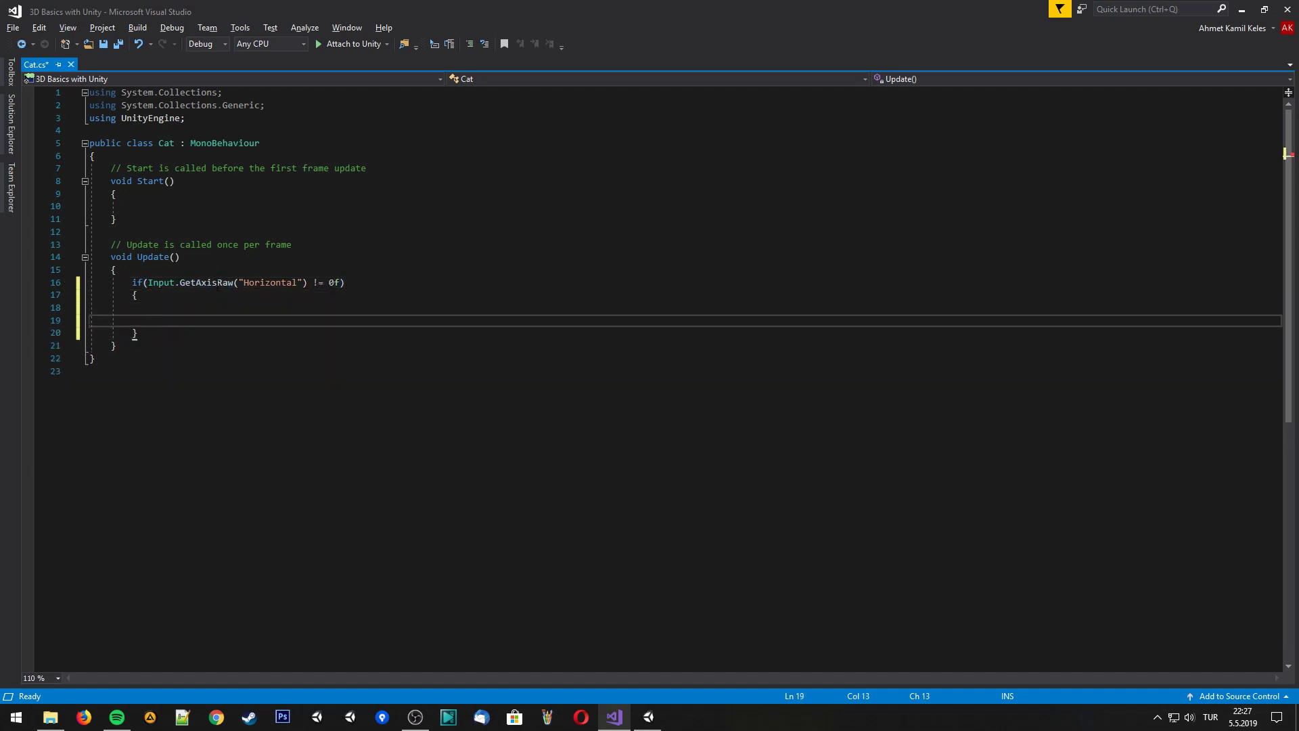
pyautogui.press('Up')
# Store the axis reading in a float input variable and test input in the condition
pyautogui.click(217, 282)
pyautogui.hotkey('ctrl', 'Return')
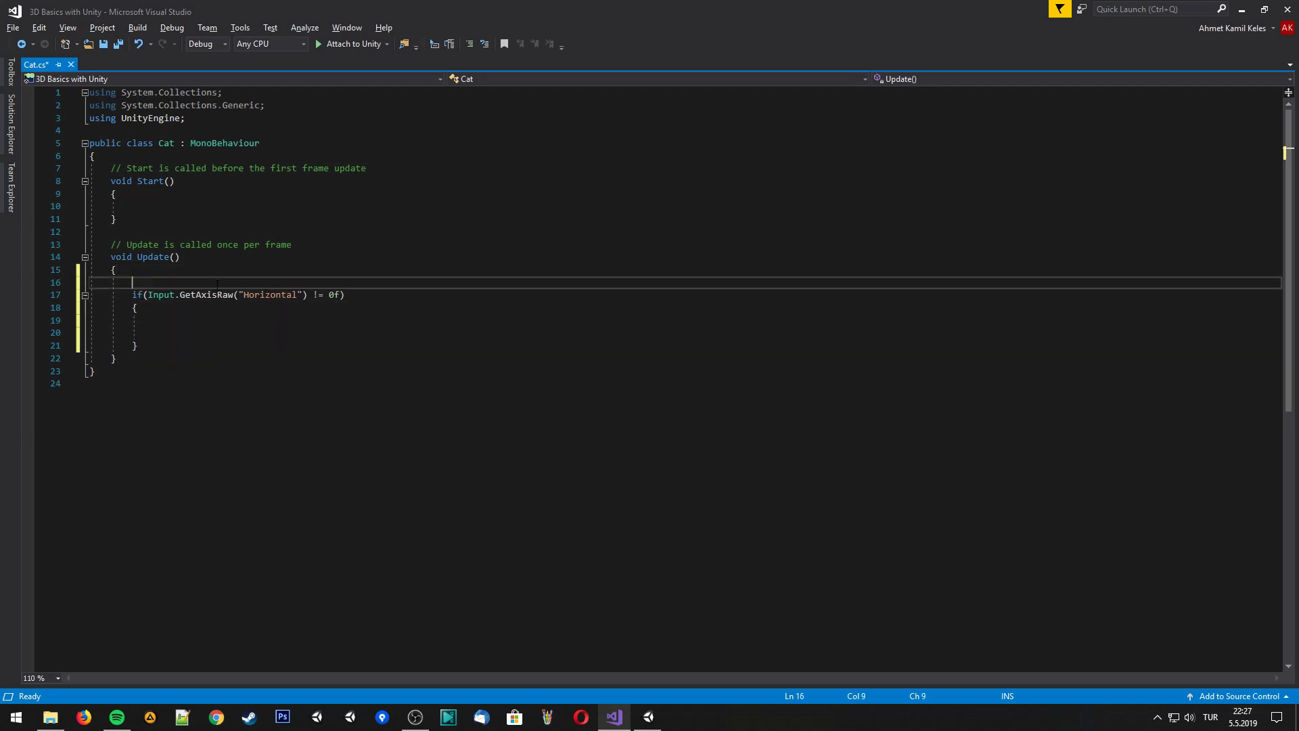
pyautogui.write('flo')
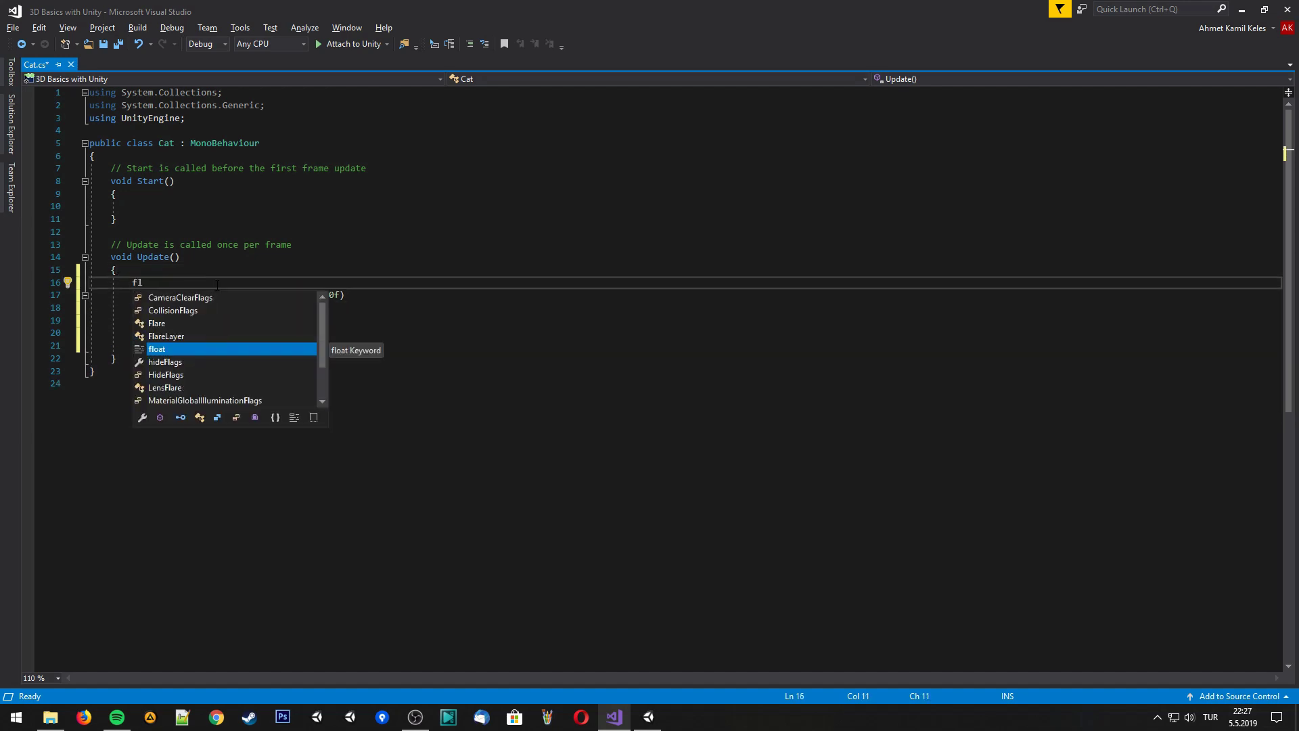
pyautogui.press('Tab')
pyautogui.write('input')
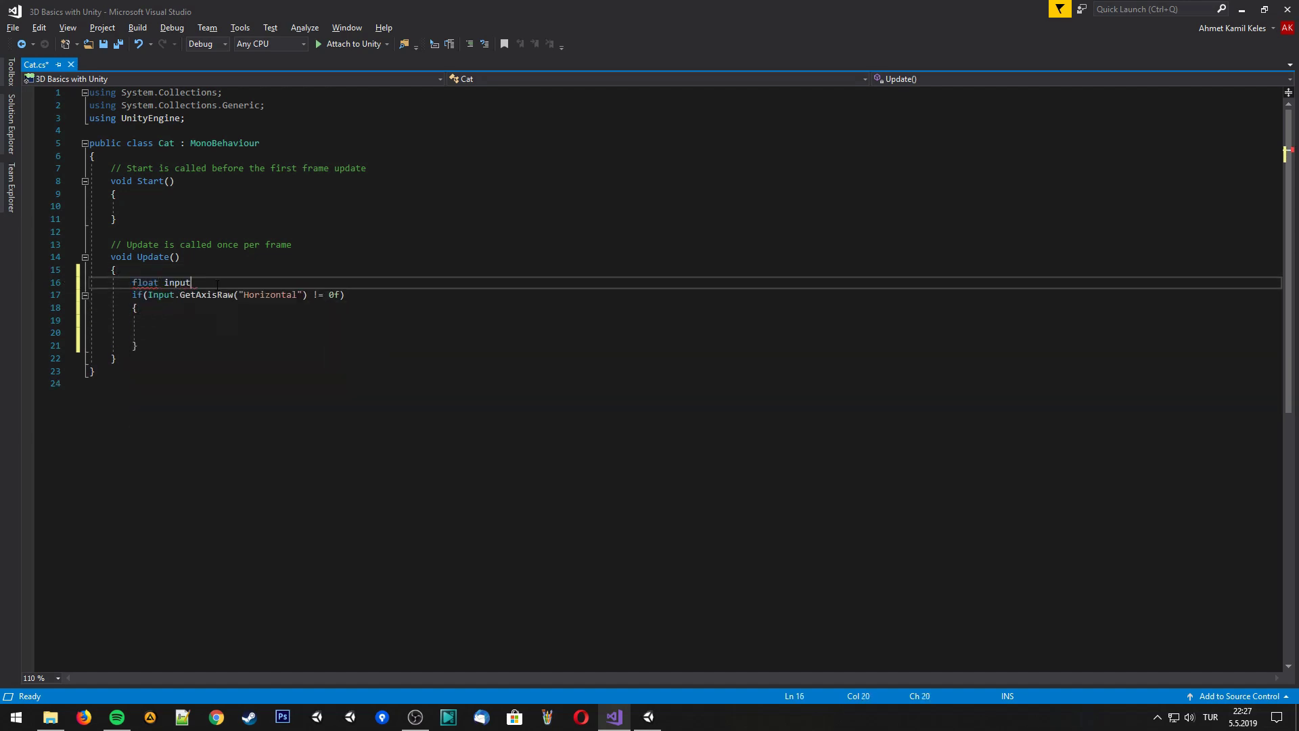
pyautogui.write(' =')
pyautogui.moveTo(309, 295); pyautogui.dragTo(147, 295)
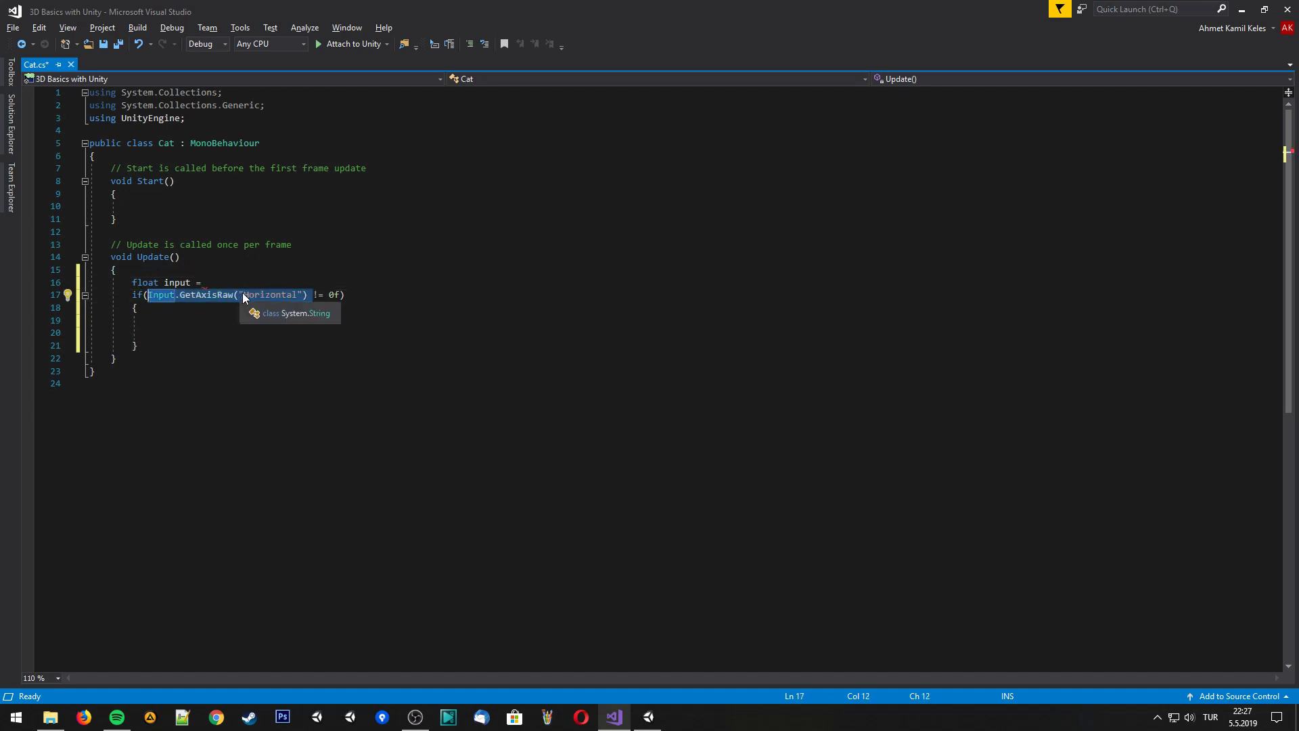
pyautogui.hotkey('ctrl', 'c')
pyautogui.click(206, 283)
pyautogui.hotkey('ctrl', 'v')
pyautogui.moveTo(313, 295); pyautogui.dragTo(154, 296)
pyautogui.write('in')
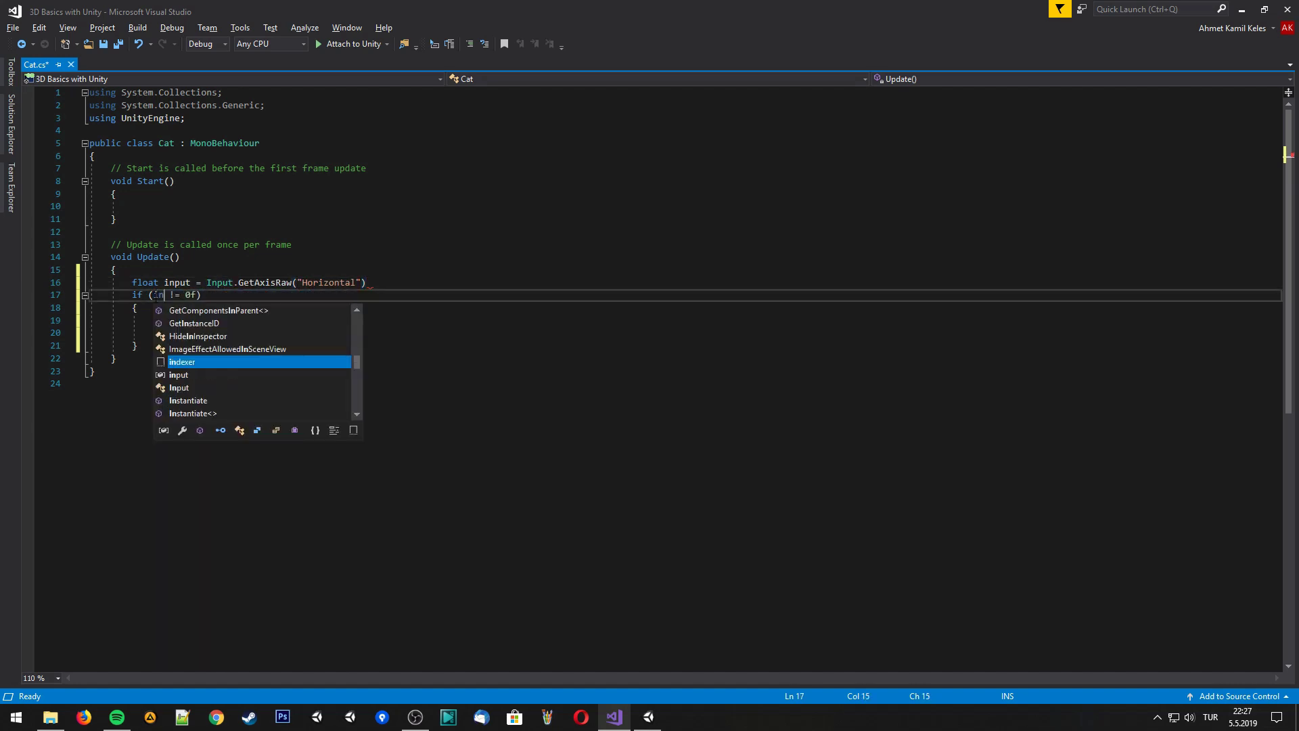
pyautogui.write('p')
pyautogui.press('Tab')
# Nest an if(input == 1.0f) block and end the input line with a semicolon
pyautogui.press('Down')
pyautogui.press('Down')
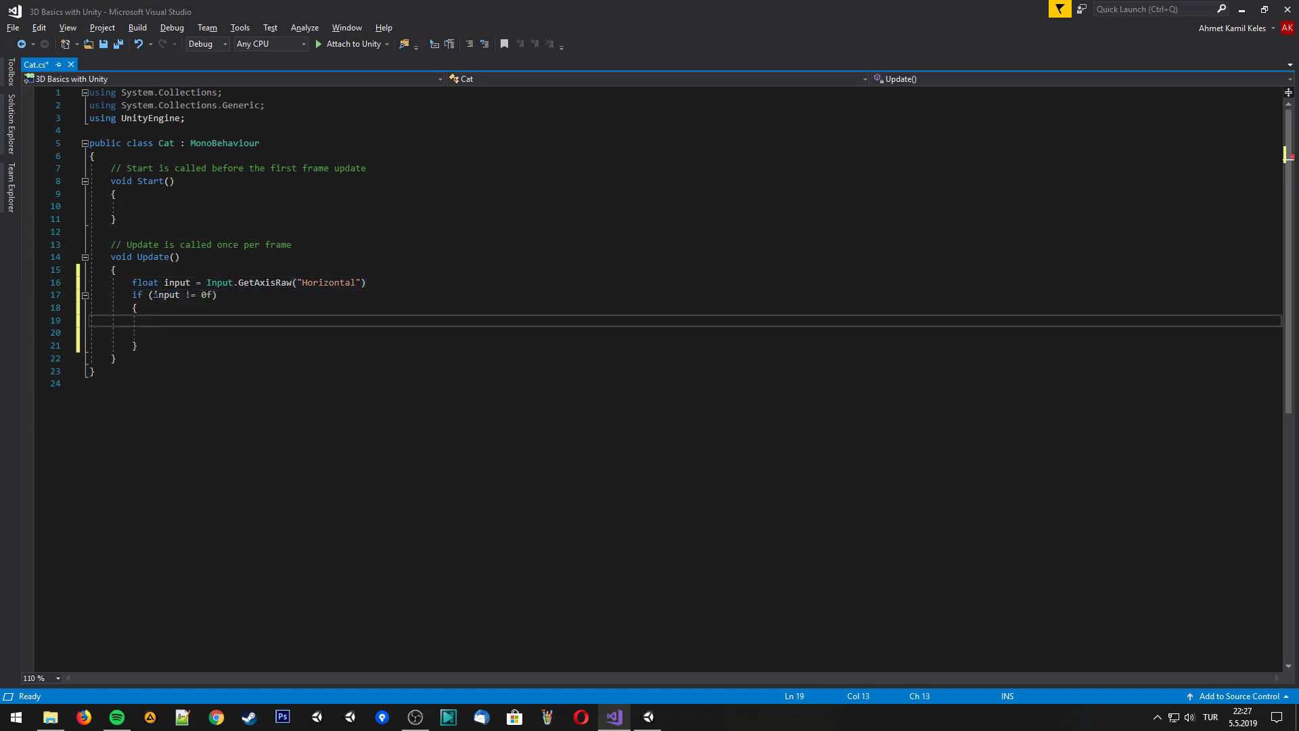
pyautogui.write('if(in')
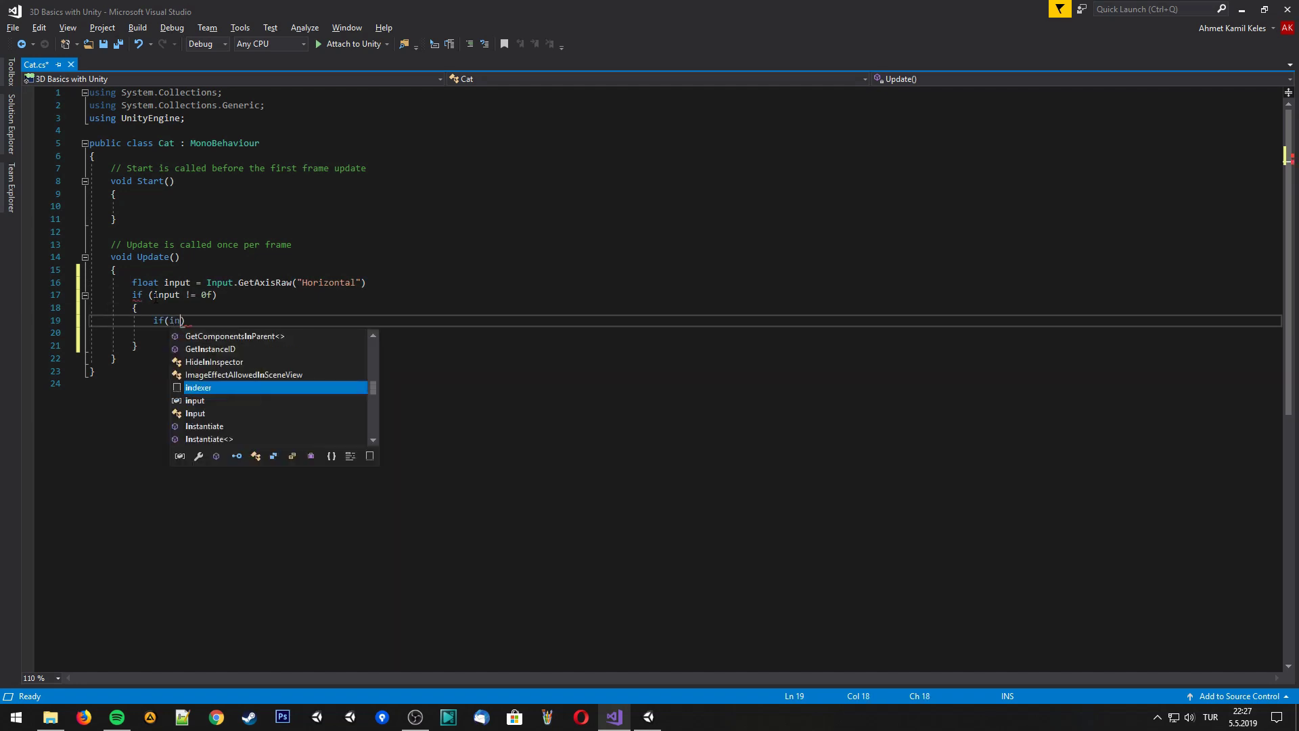
pyautogui.write('put ')
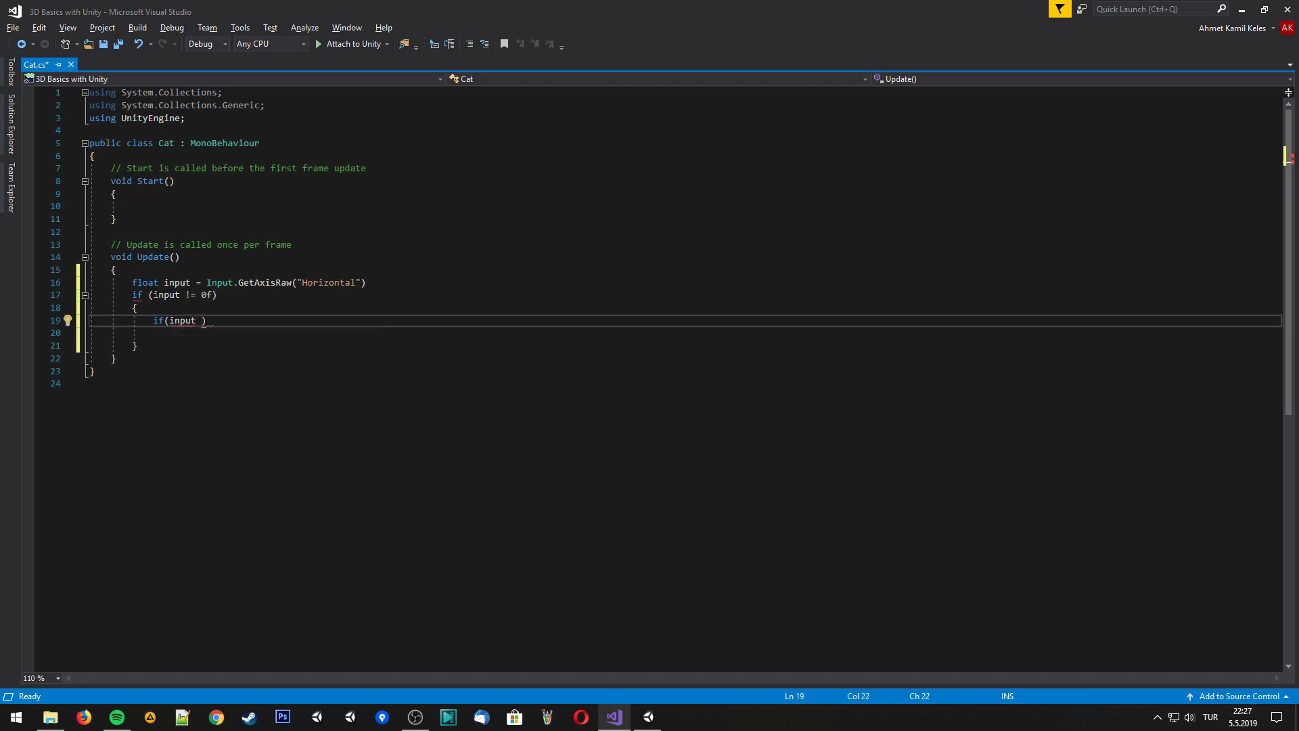
pyautogui.write('== 1.')
pyautogui.write('0f')
pyautogui.click(387, 281)
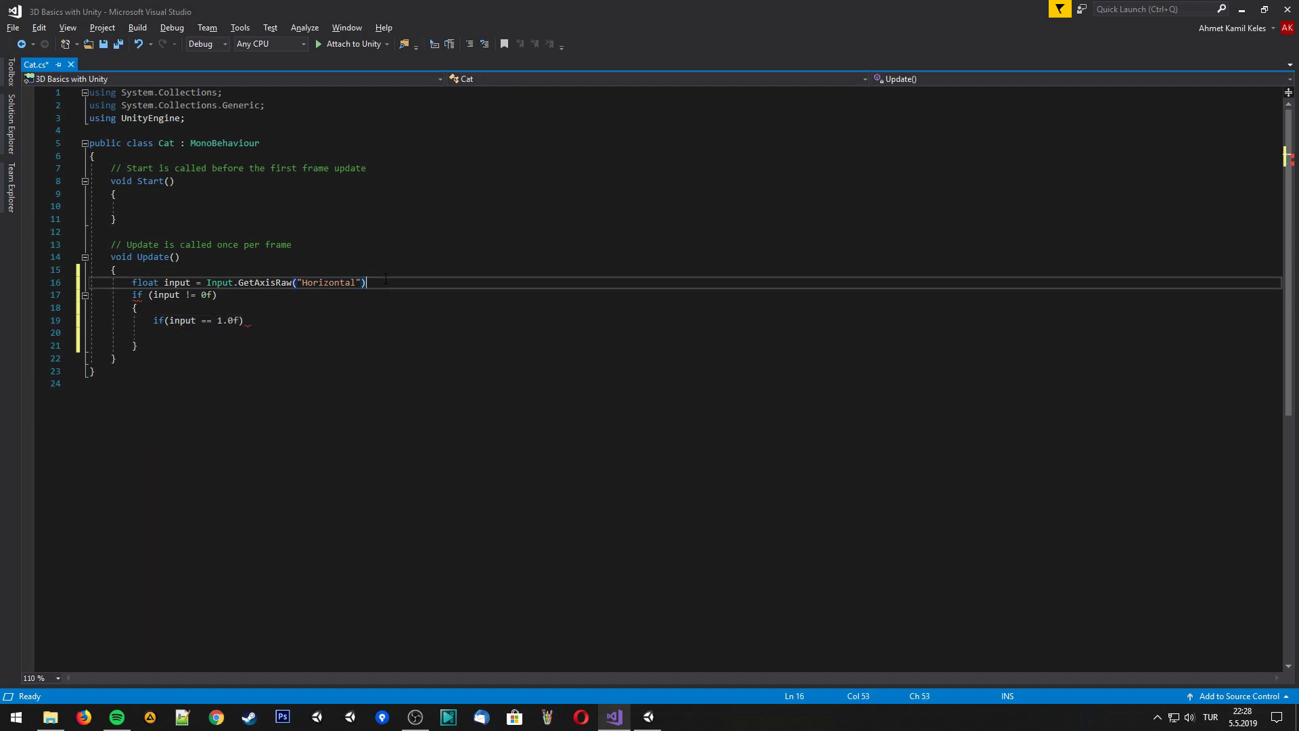
pyautogui.write(';')
pyautogui.press('Down')
pyautogui.press('Down')
pyautogui.press('Down')
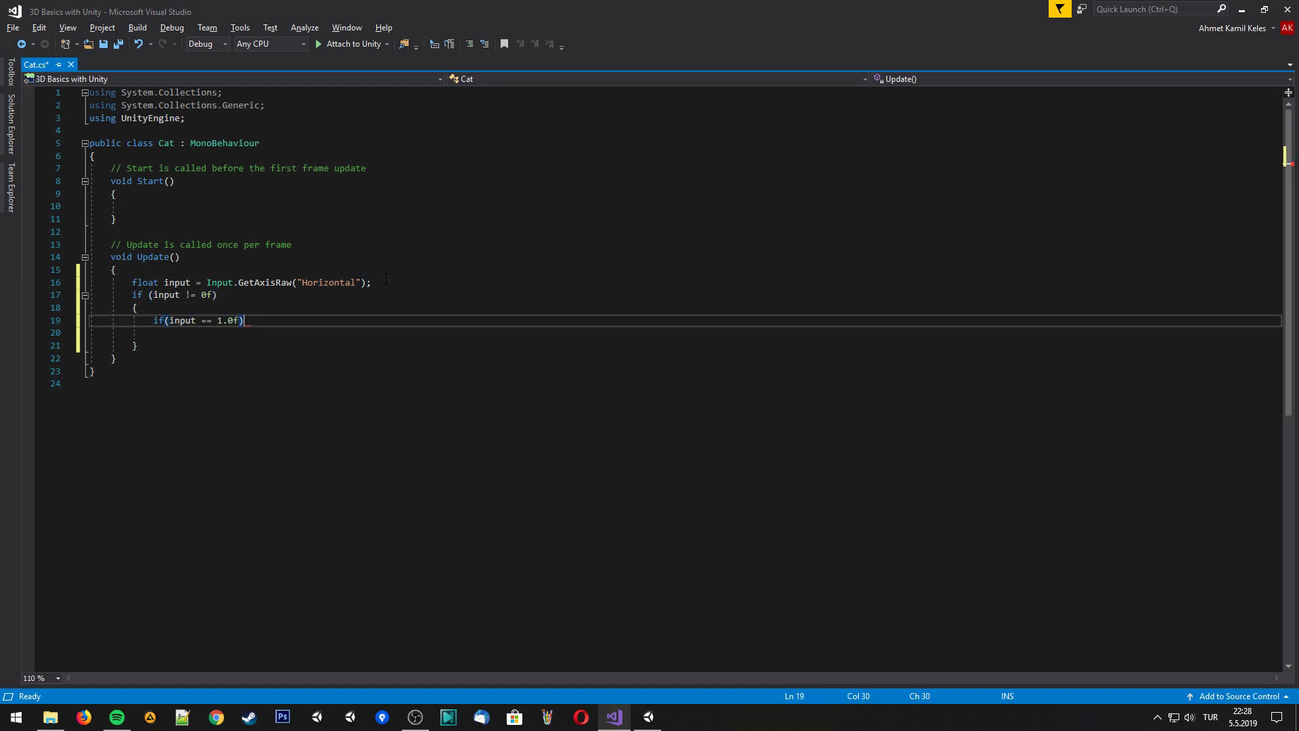
pyautogui.press('Return')
pyautogui.write('{')
pyautogui.press('Return')
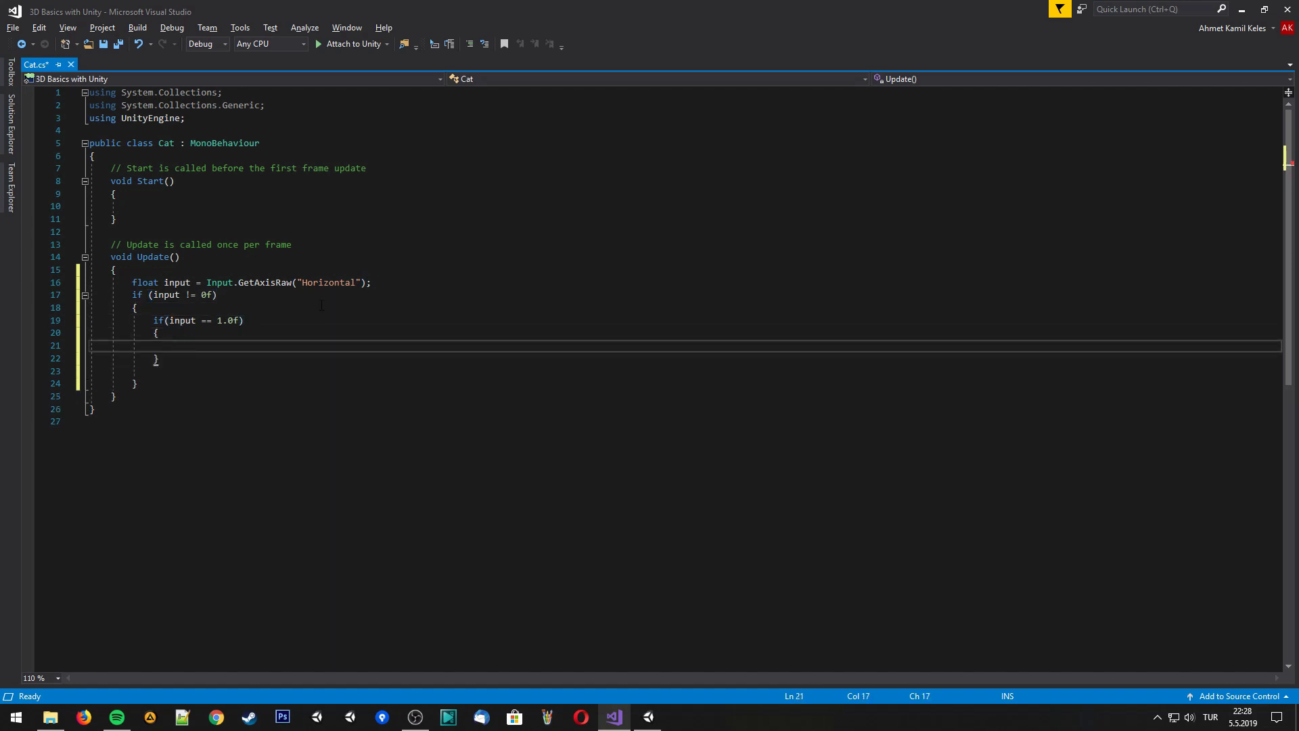
# Comment the 1.0f check with //Kediyi saga dondur and save the script
pyautogui.click(321, 304)
pyautogui.click(298, 321)
pyautogui.write('//')
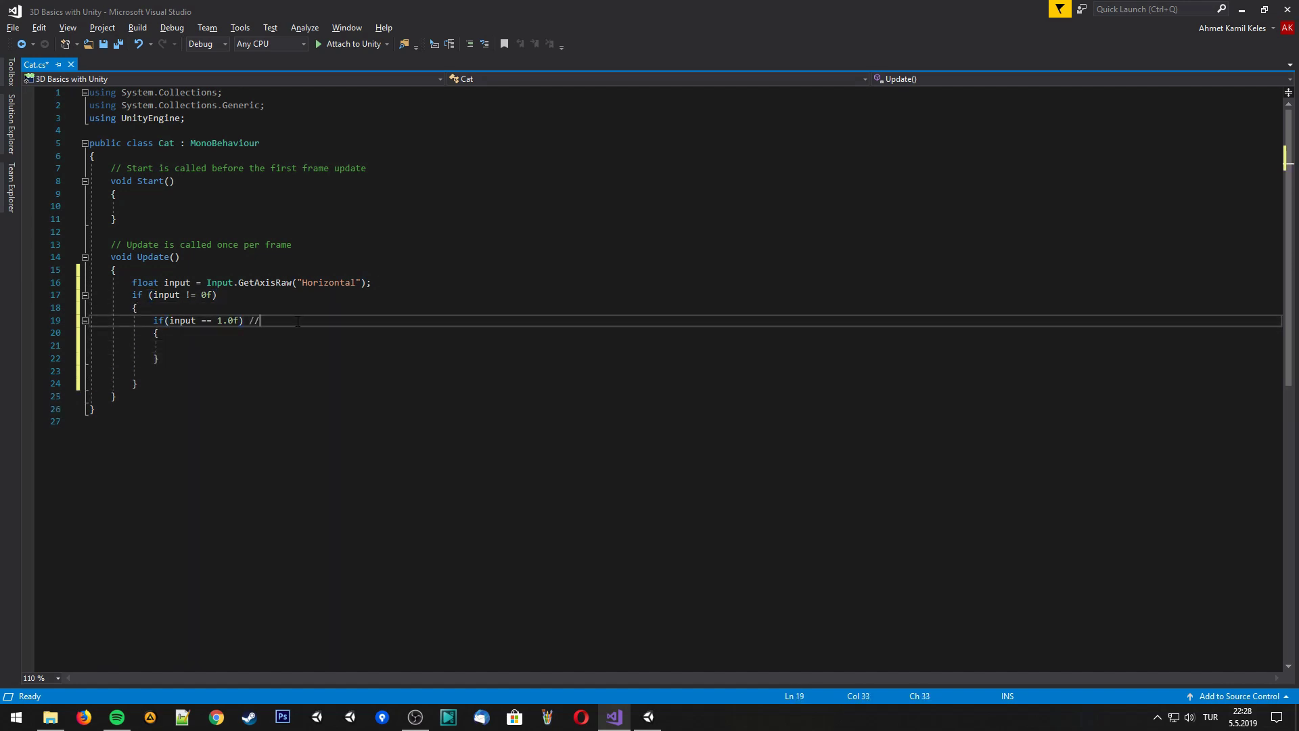
pyautogui.write('Kedi')
pyautogui.write('yi saga ')
pyautogui.write('dondur')
pyautogui.press('Down')
pyautogui.press('Down')
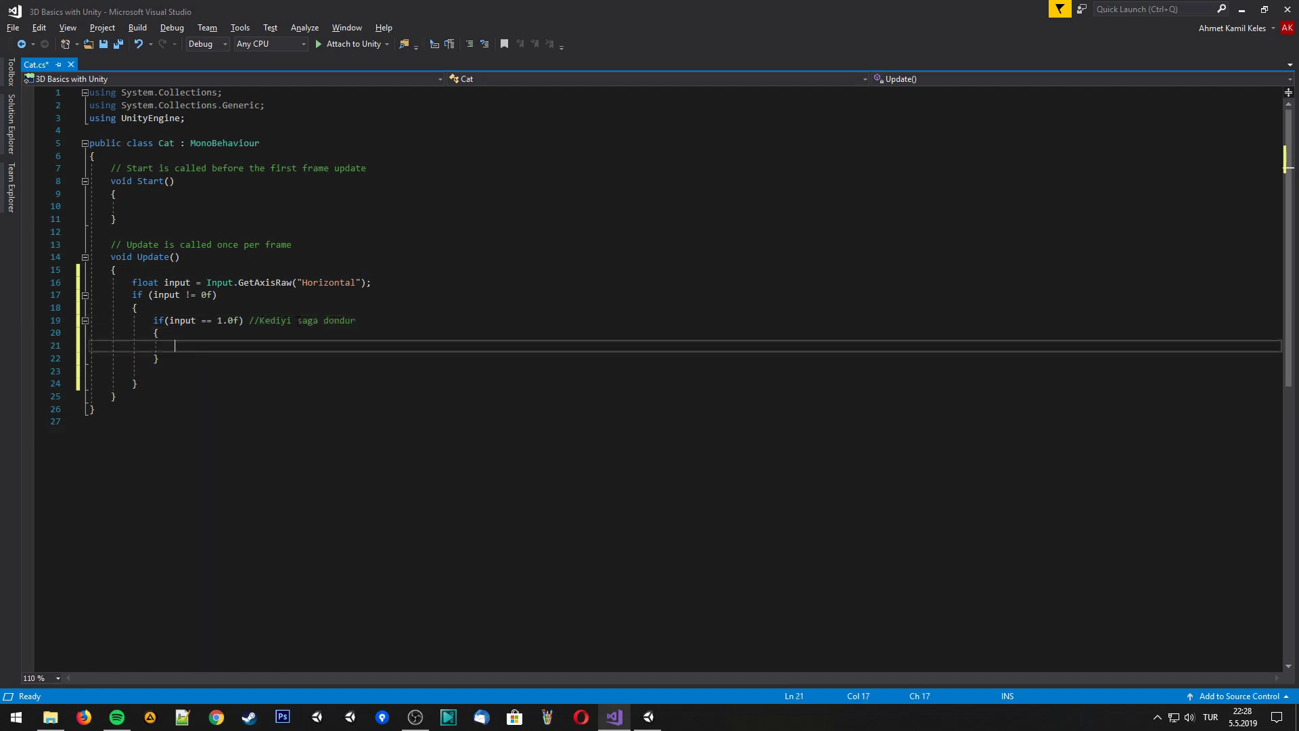
pyautogui.hotkey('ctrl', 's')
# Start a transform.rotation = assignment inside the inner if block
pyautogui.hotkey('alt', 'Tab')
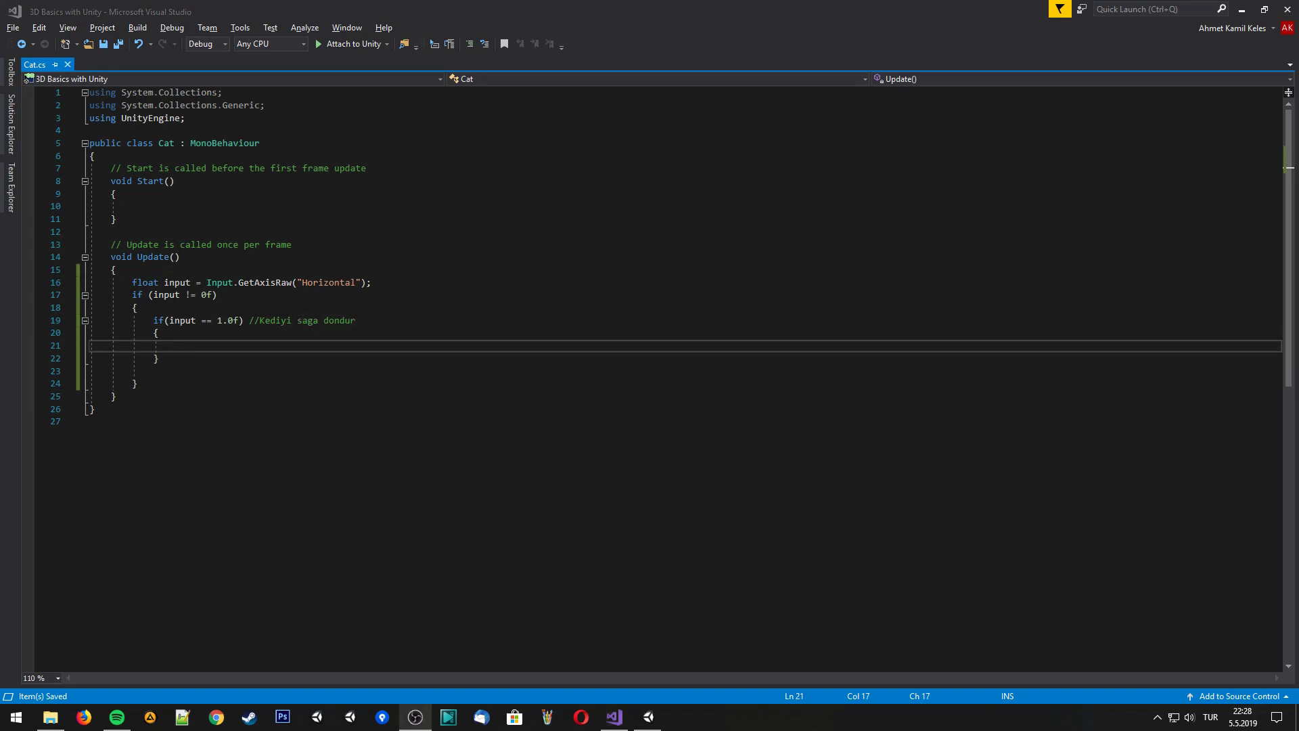
pyautogui.hotkey('alt', 'Tab')
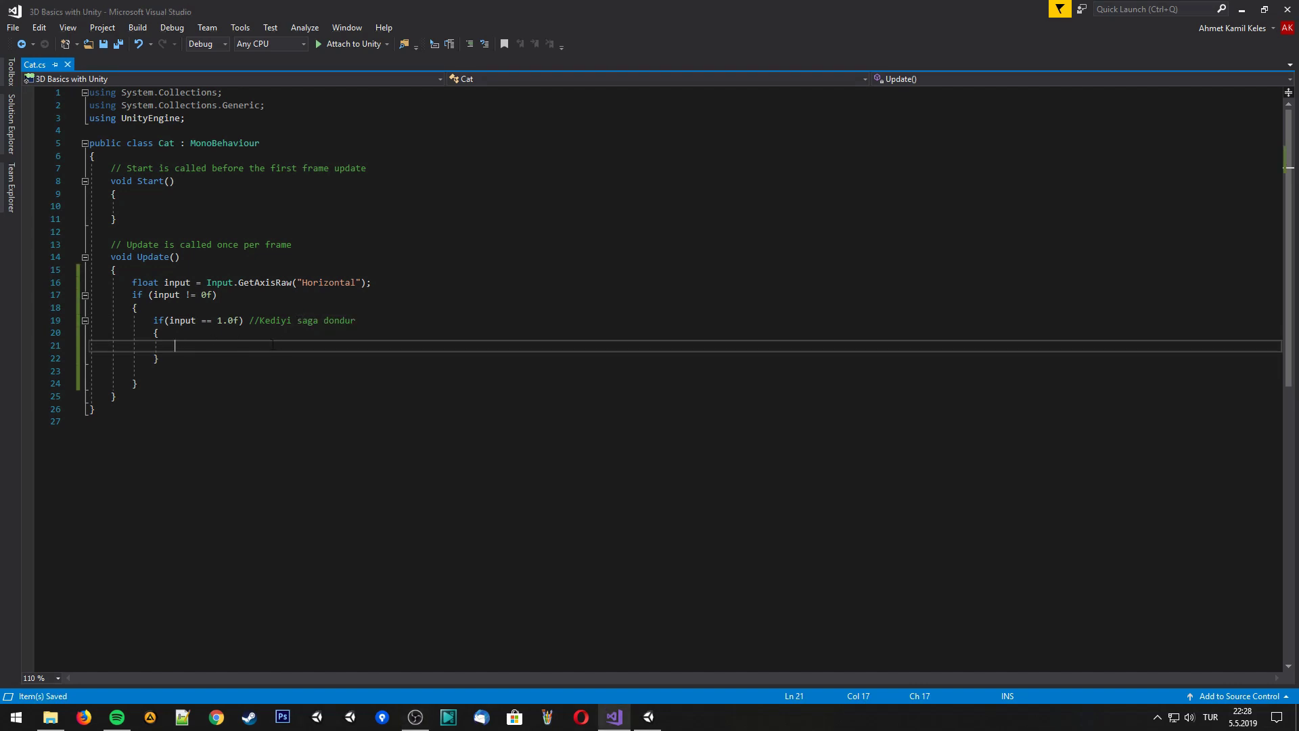
pyautogui.write('tra')
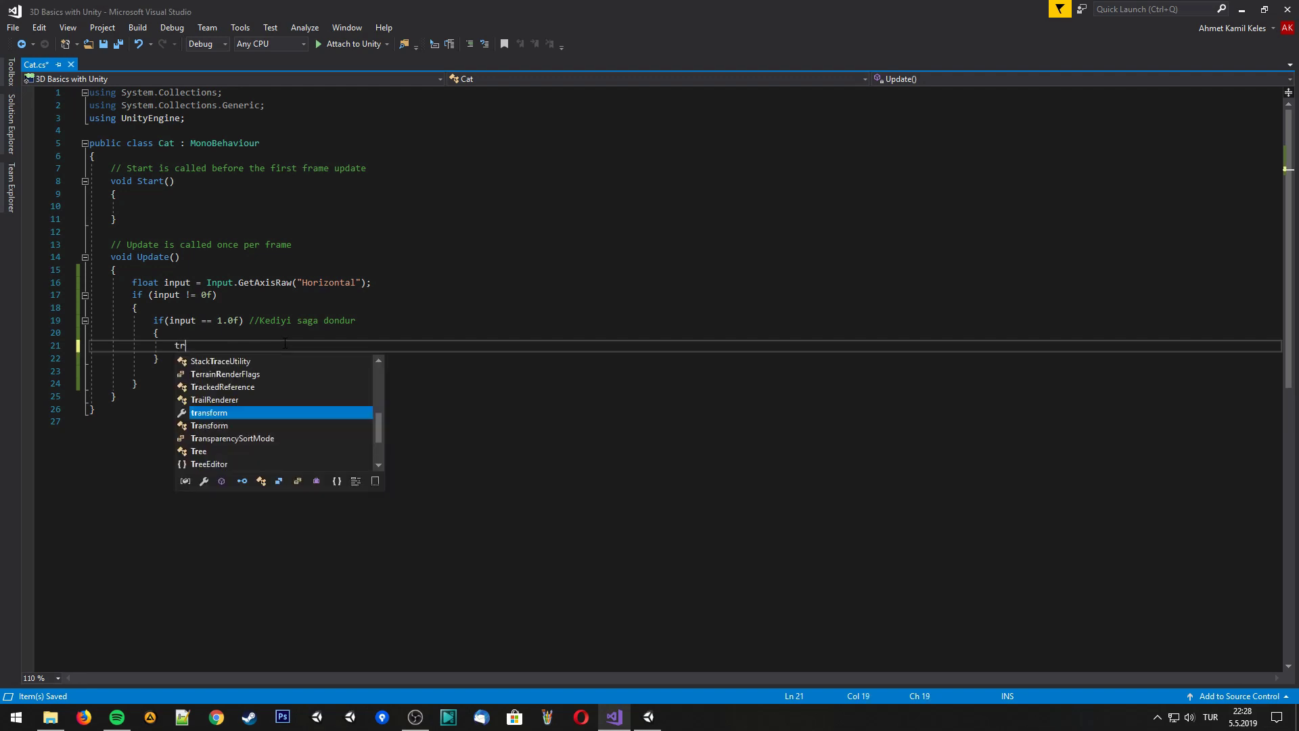
pyautogui.press('Tab')
pyautogui.write('.')
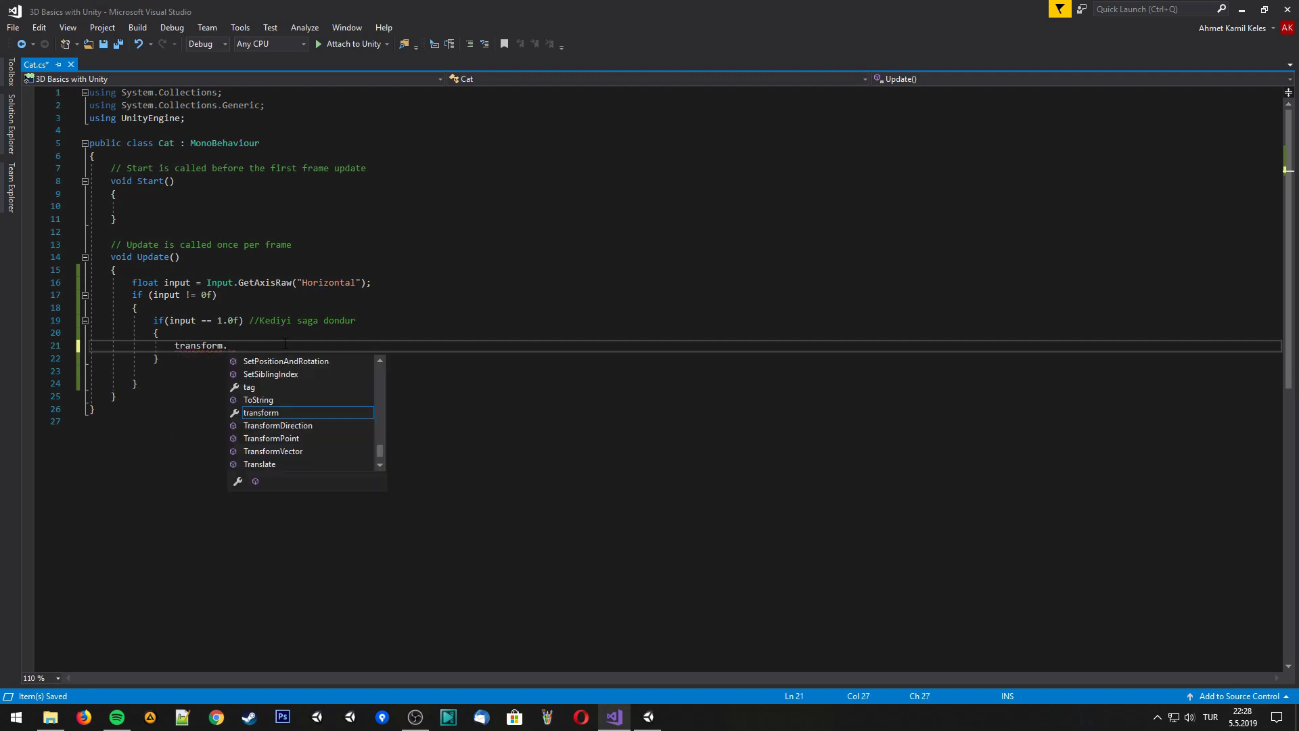
pyautogui.write('ro')
pyautogui.press('Down')
pyautogui.press('Down')
pyautogui.press('Down')
pyautogui.press('Down')
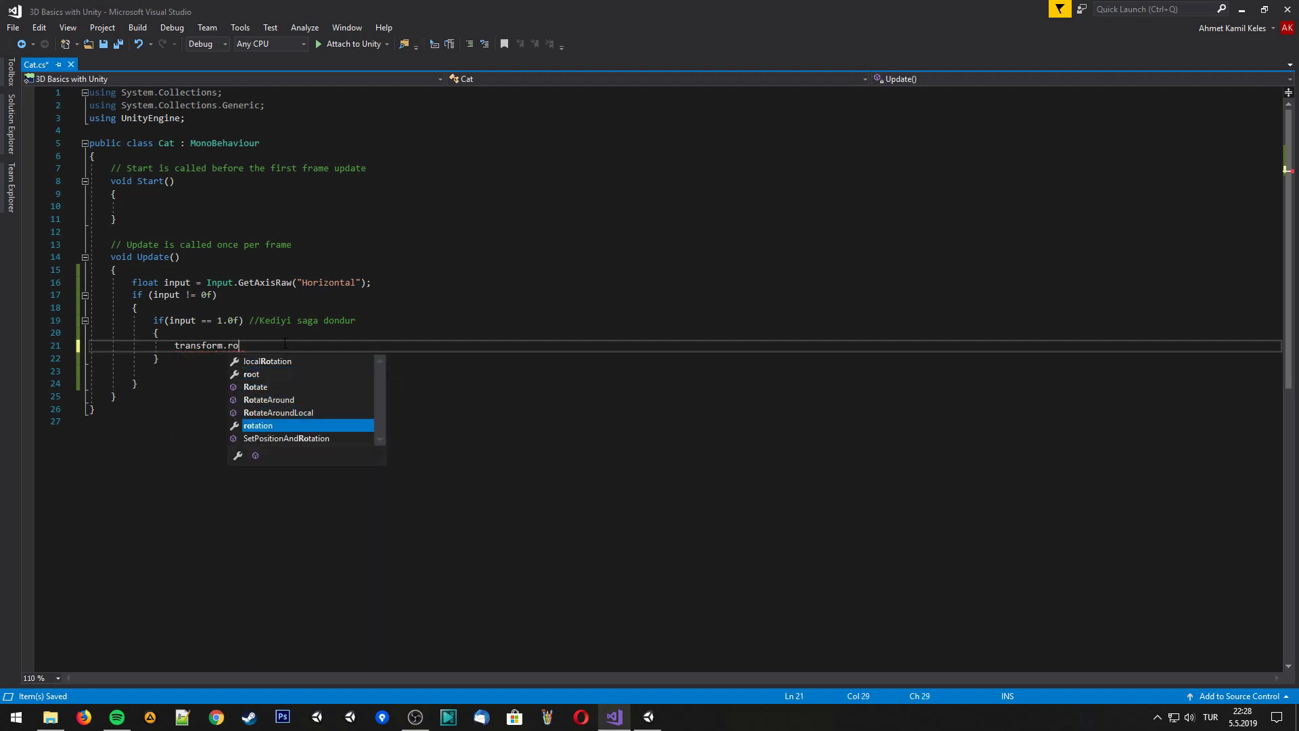
pyautogui.press('Tab')
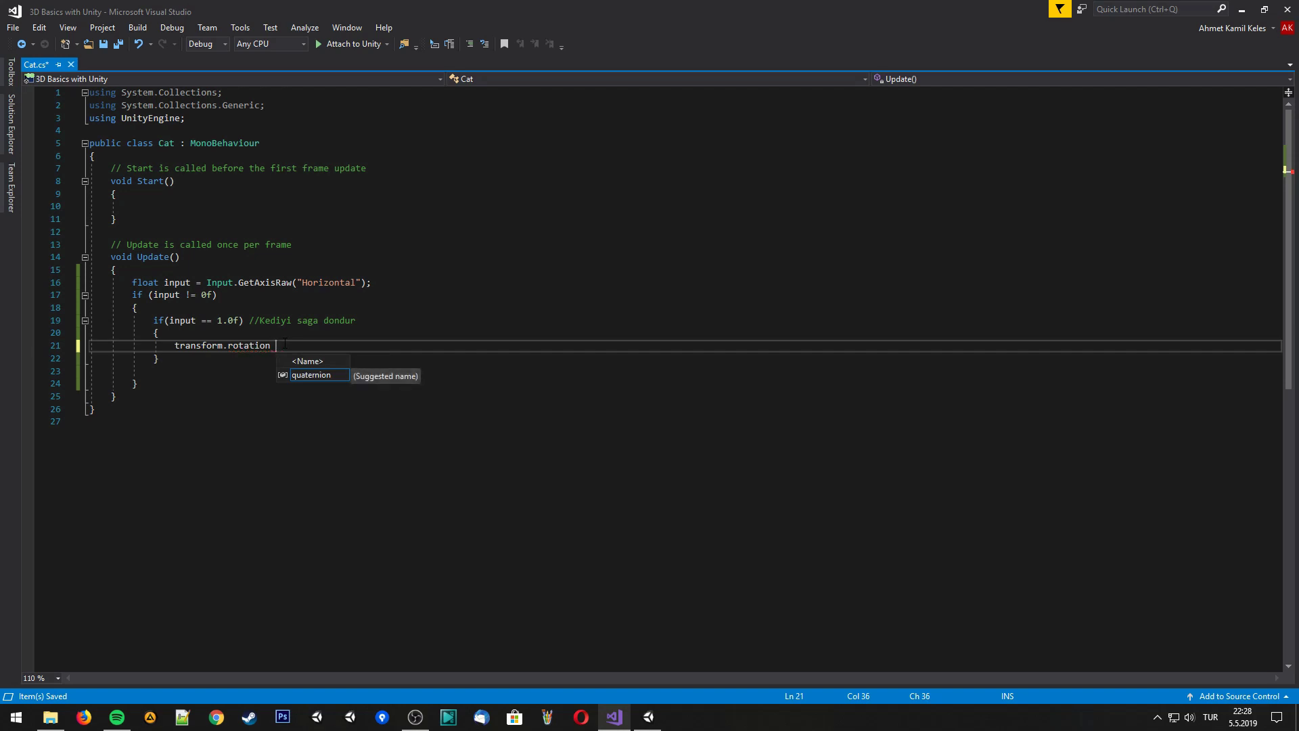
pyautogui.write('=')
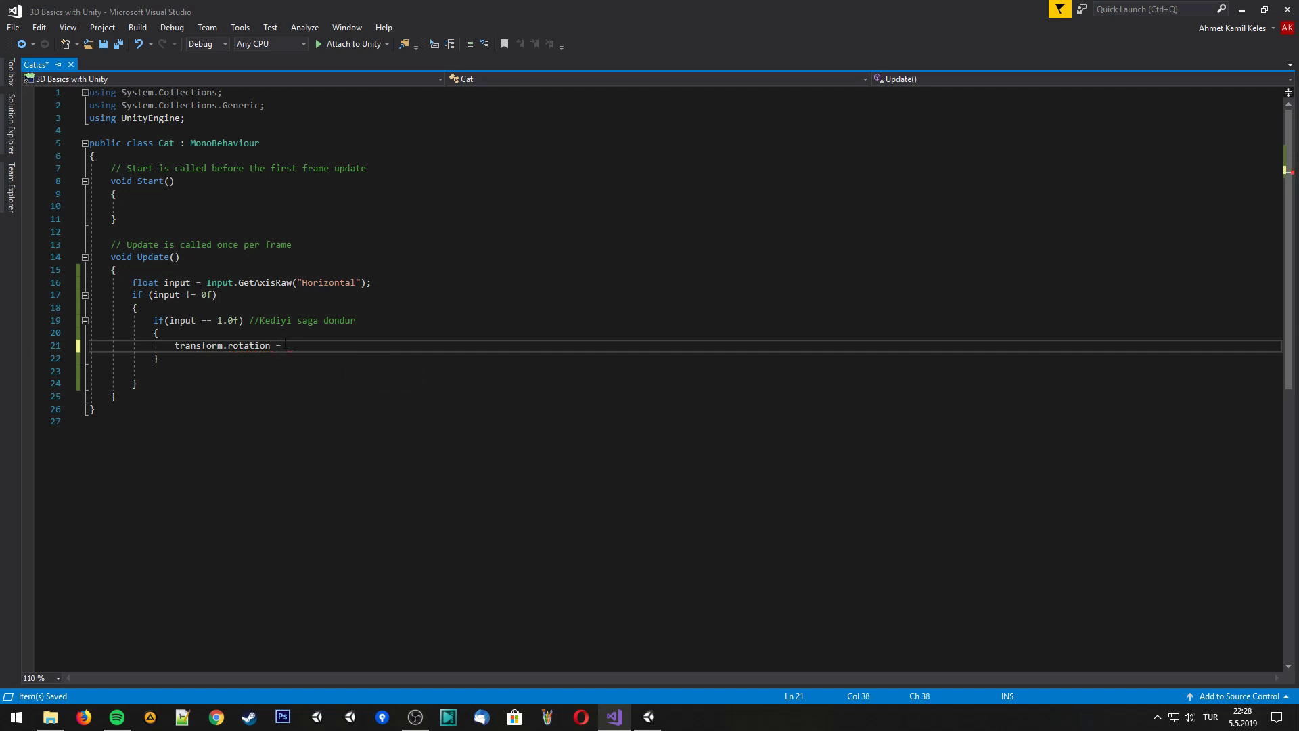
pyautogui.click(648, 718)
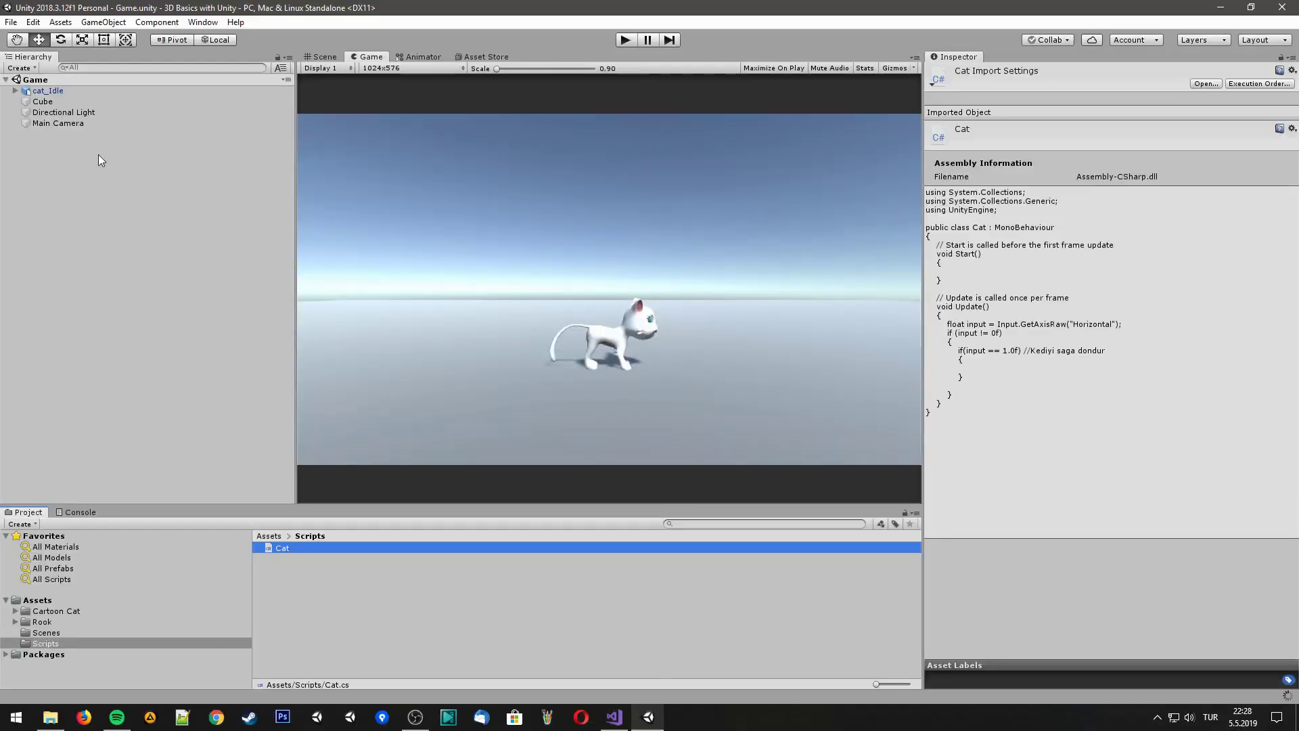
# Select cat_Idle, confirm its Rotation Y is 90, and return to Visual Studio
pyautogui.doubleClick(49, 93)
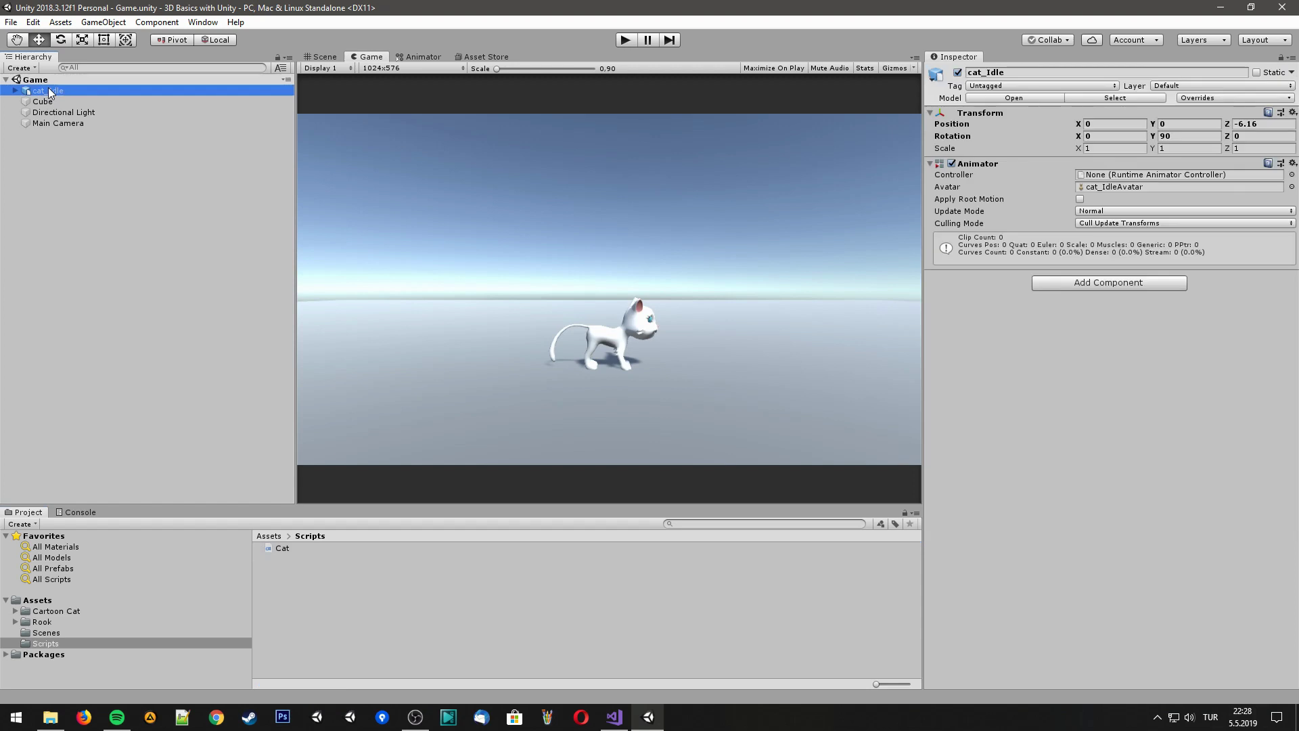
pyautogui.click(1094, 137)
pyautogui.press('Tab')
pyautogui.press('Tab')
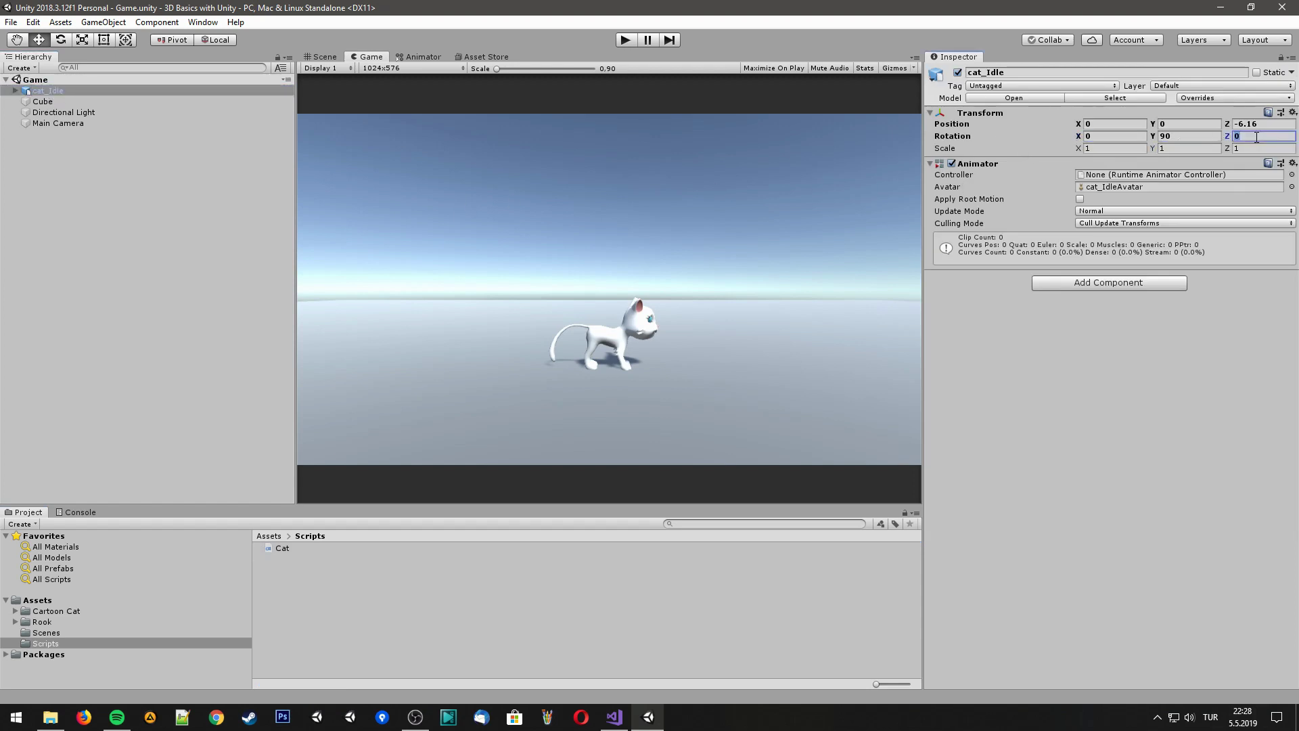
pyautogui.click(614, 717)
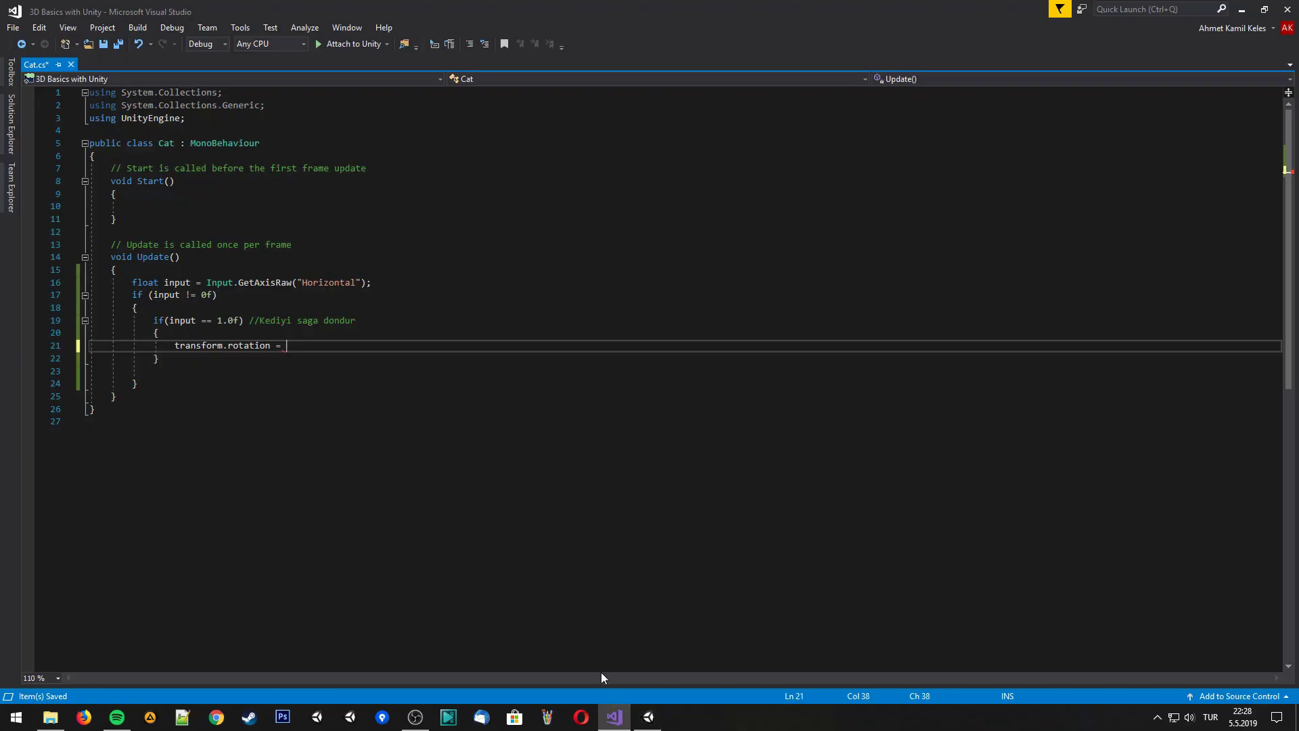
pyautogui.moveTo(261, 343)
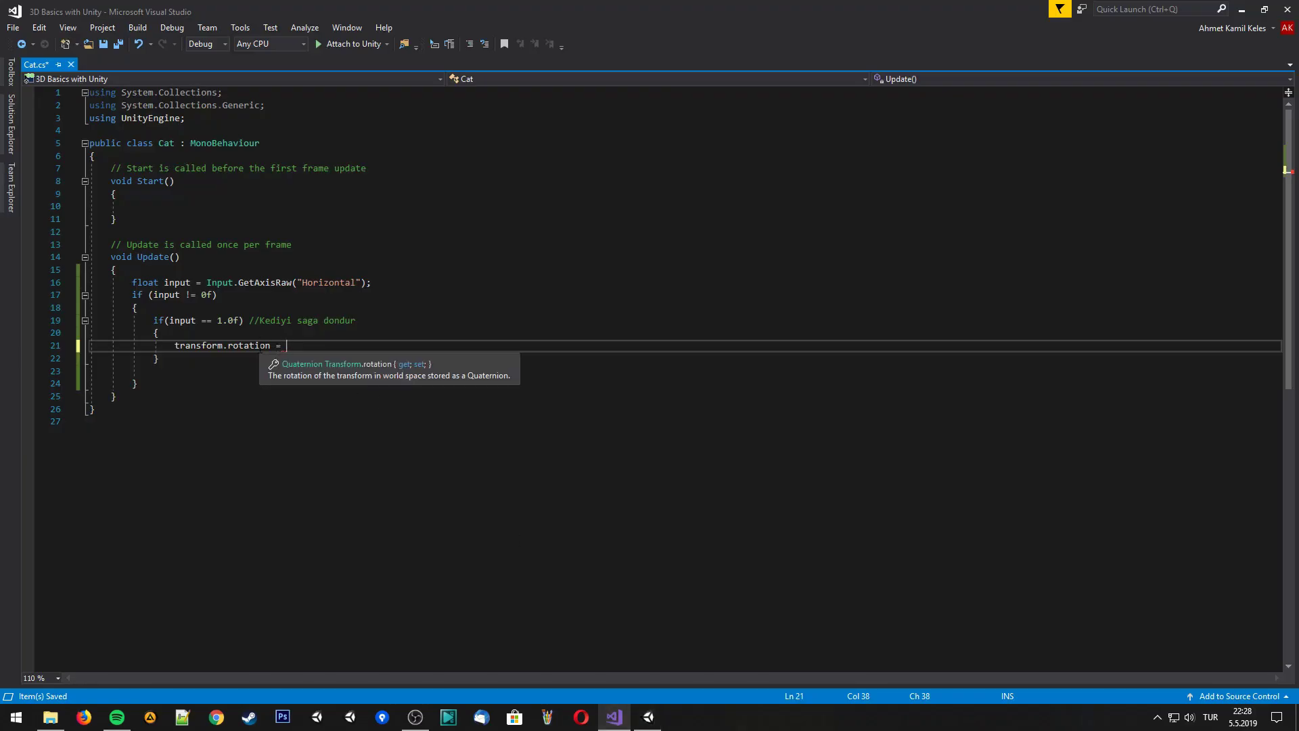
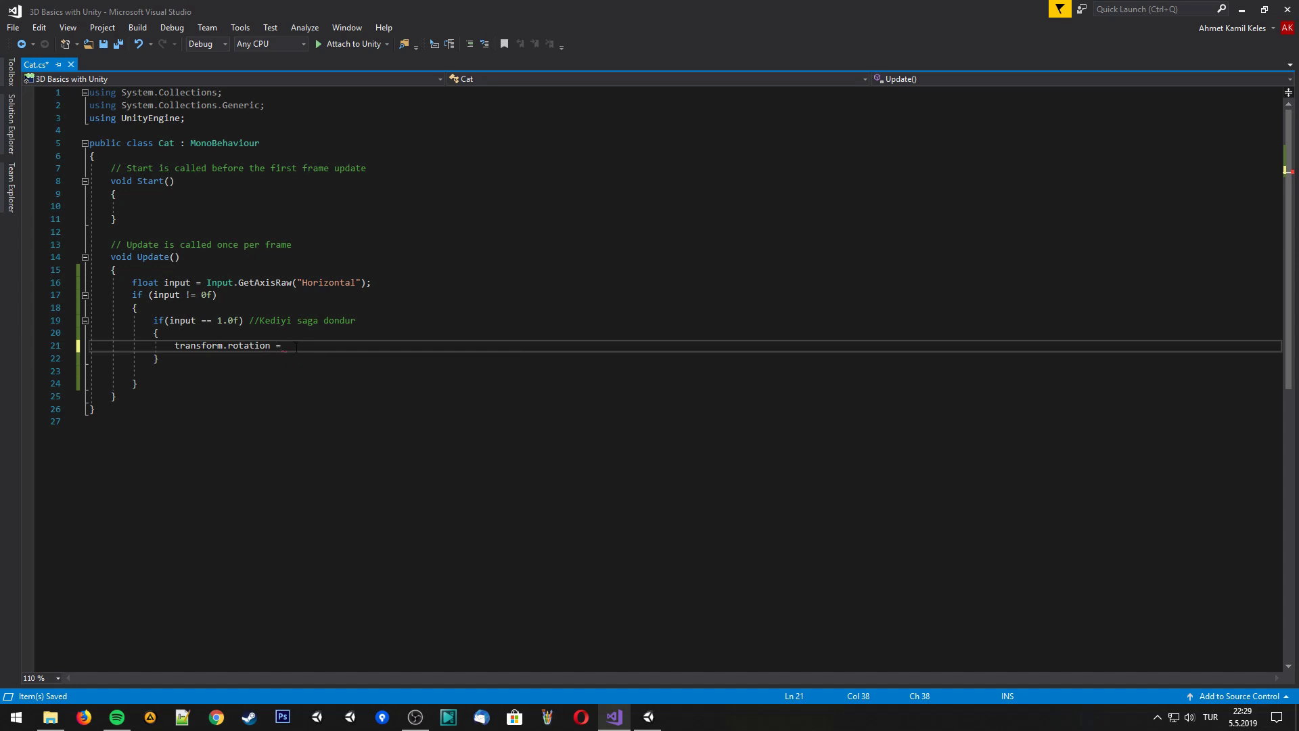
# Complete line 21 as rotation = Quaternion.Euler(0, 90, 0);
pyautogui.write('Quate')
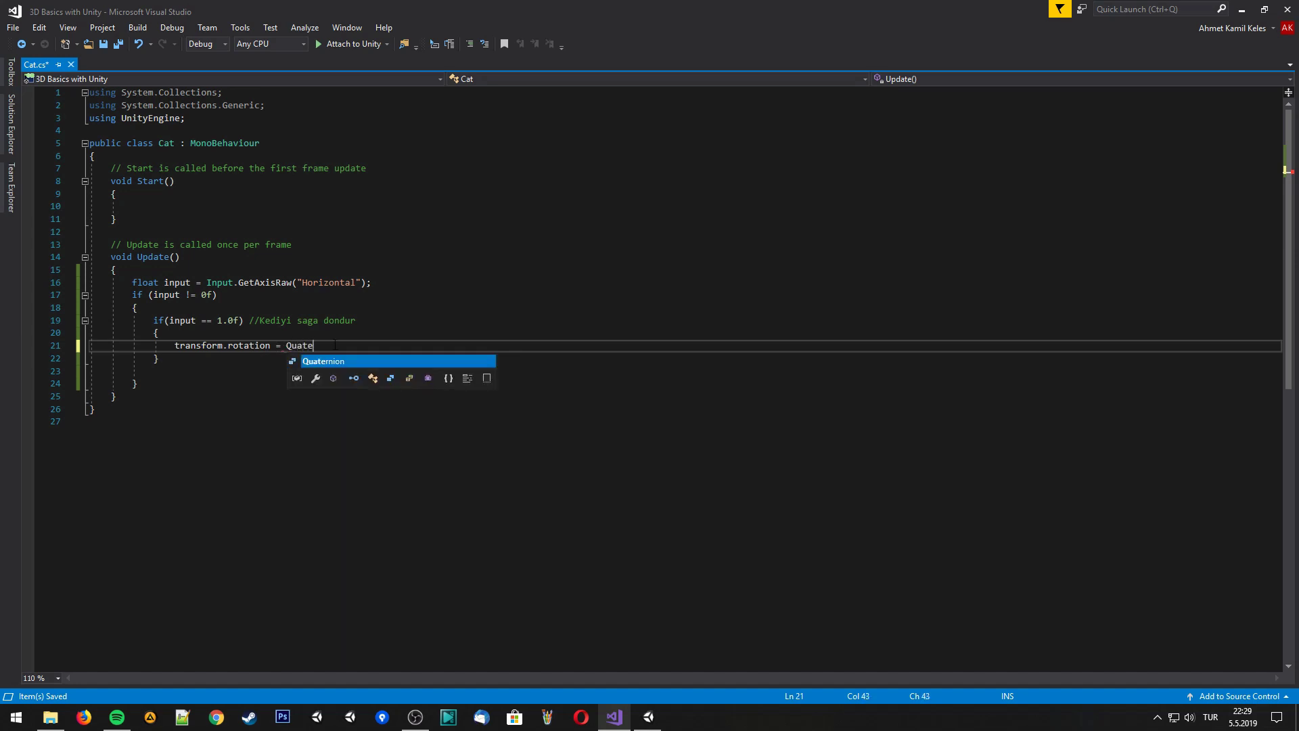
pyautogui.write('rnion.Eu')
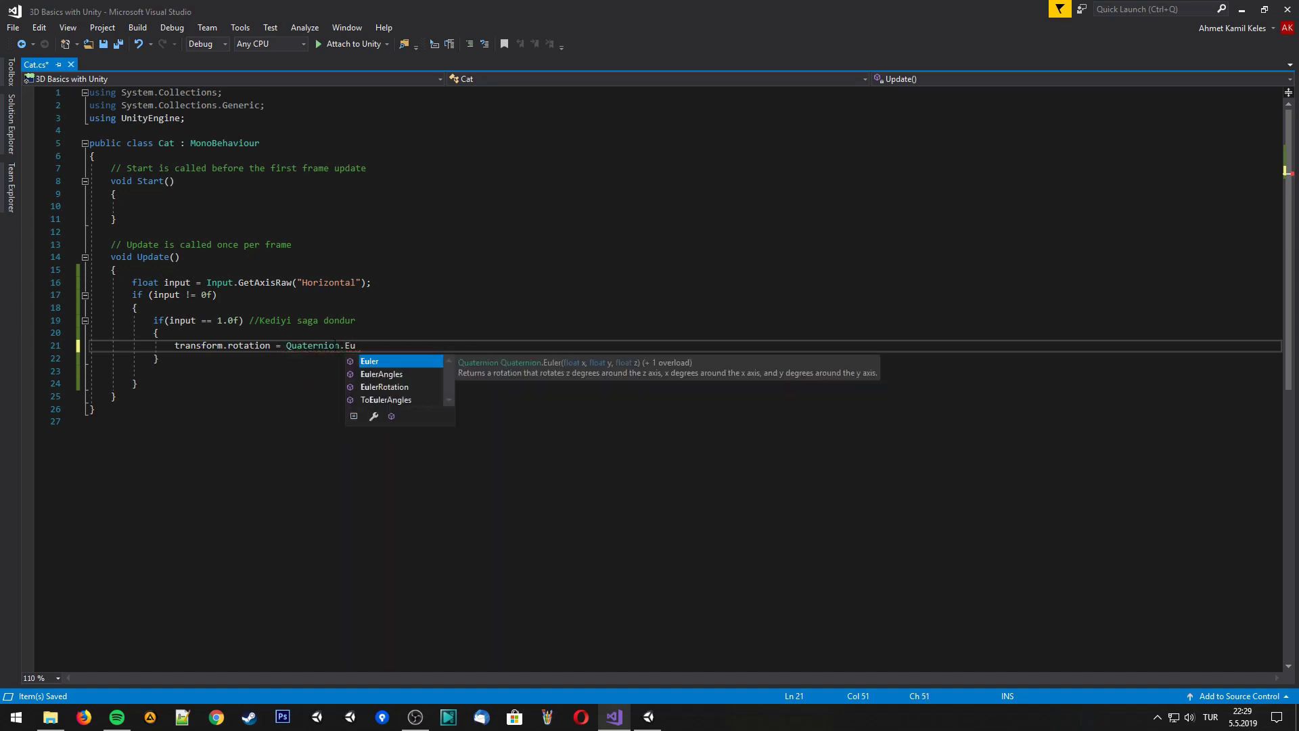
pyautogui.write('(')
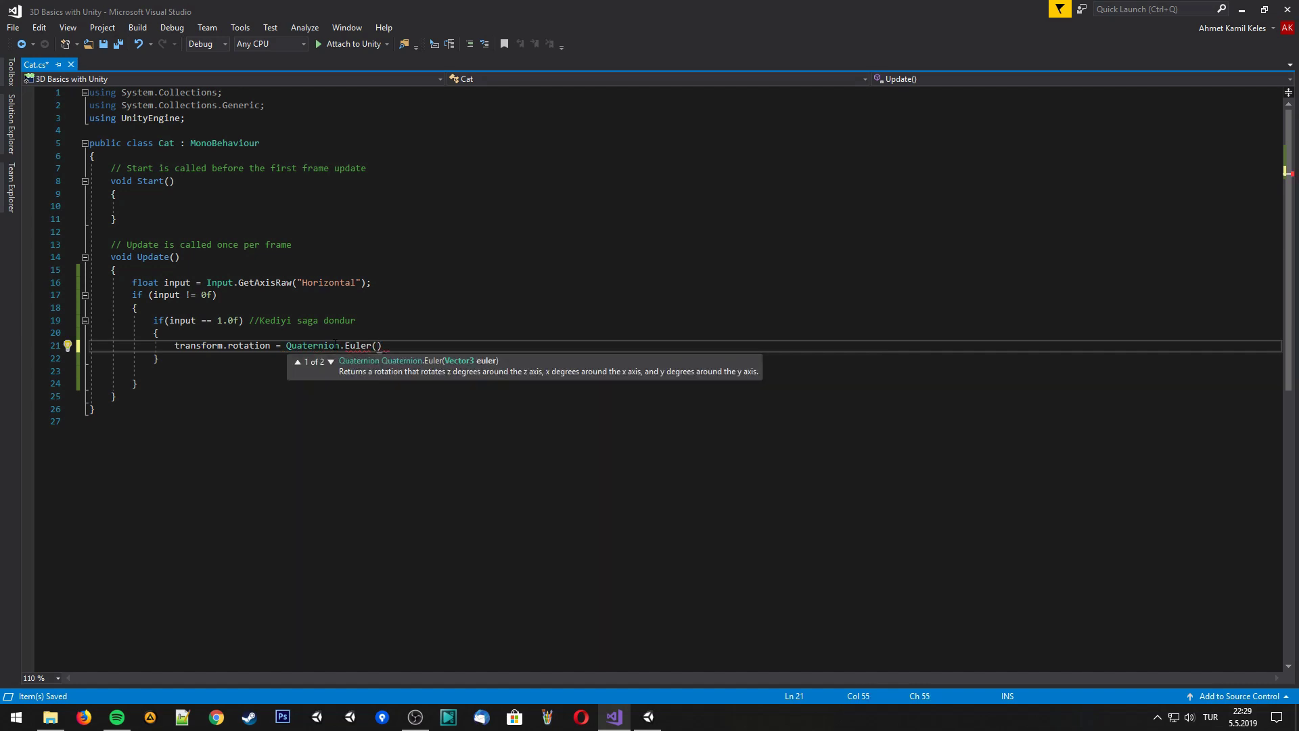
pyautogui.write('0, ')
pyautogui.write('90, 0')
pyautogui.write(');')
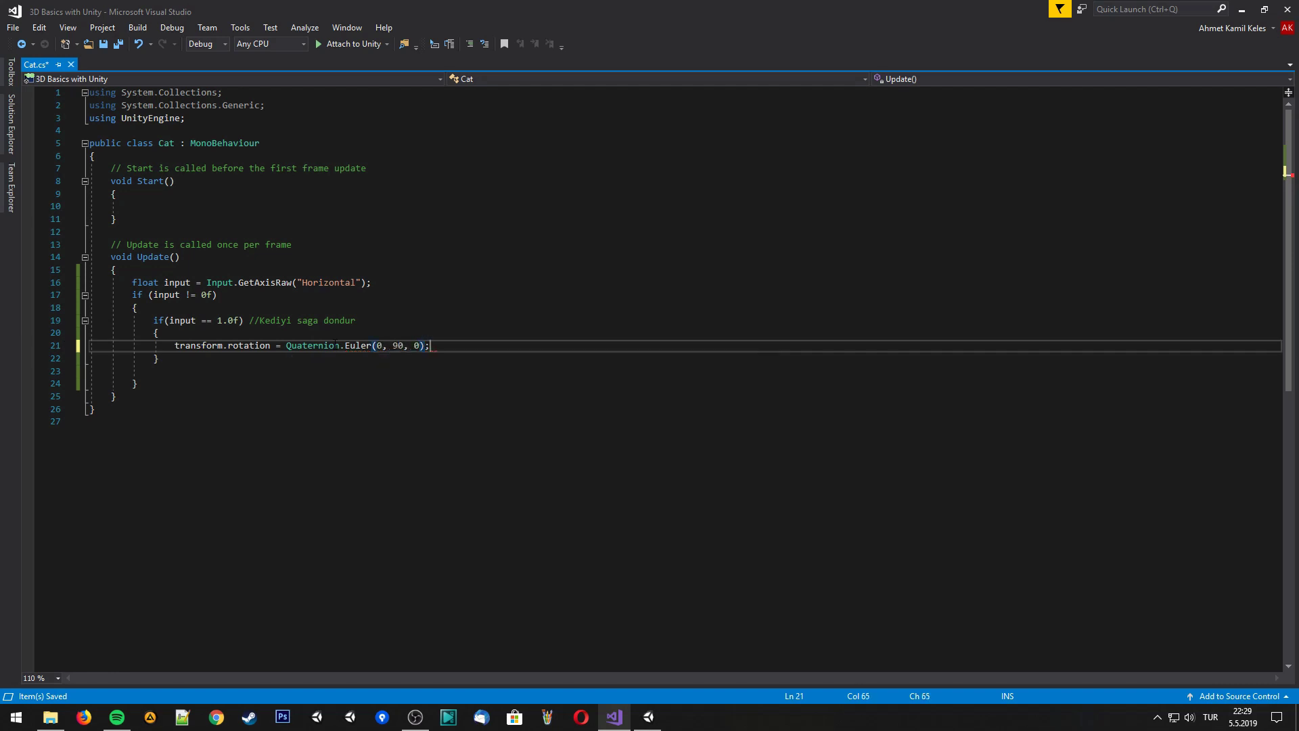
pyautogui.click(649, 719)
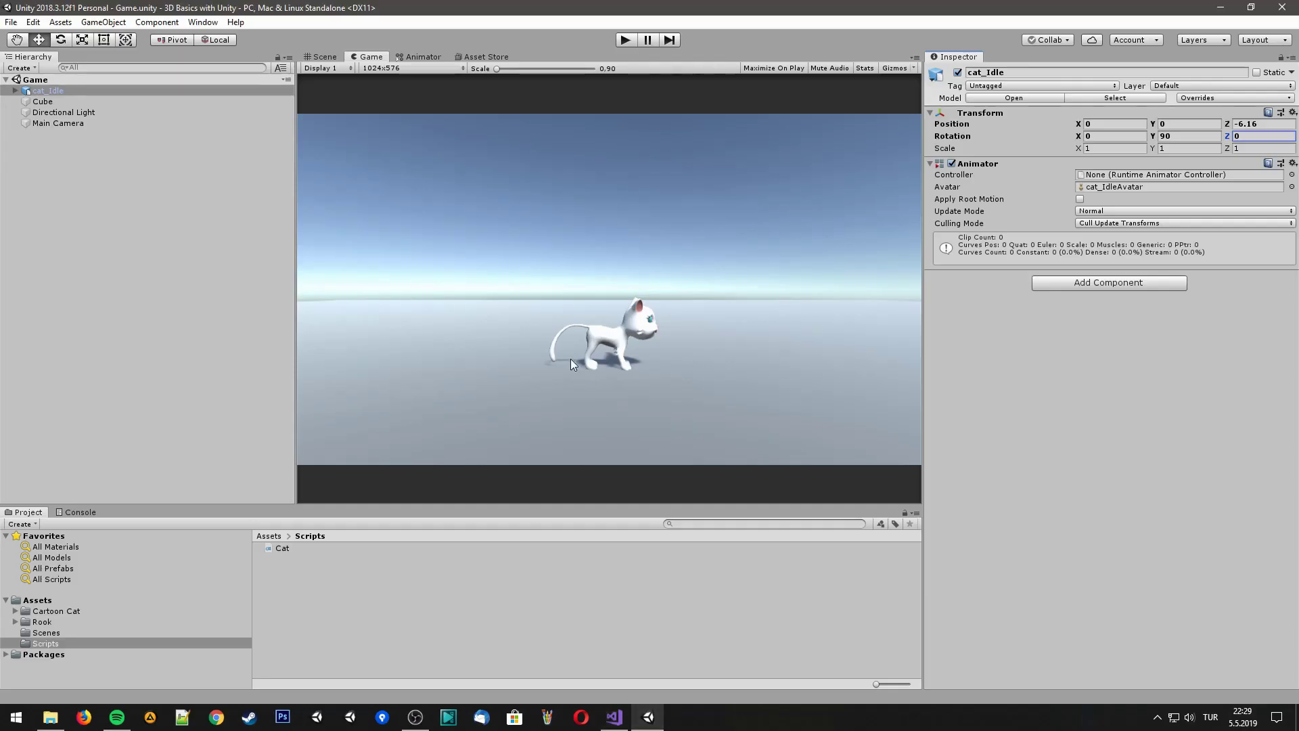
pyautogui.click(615, 717)
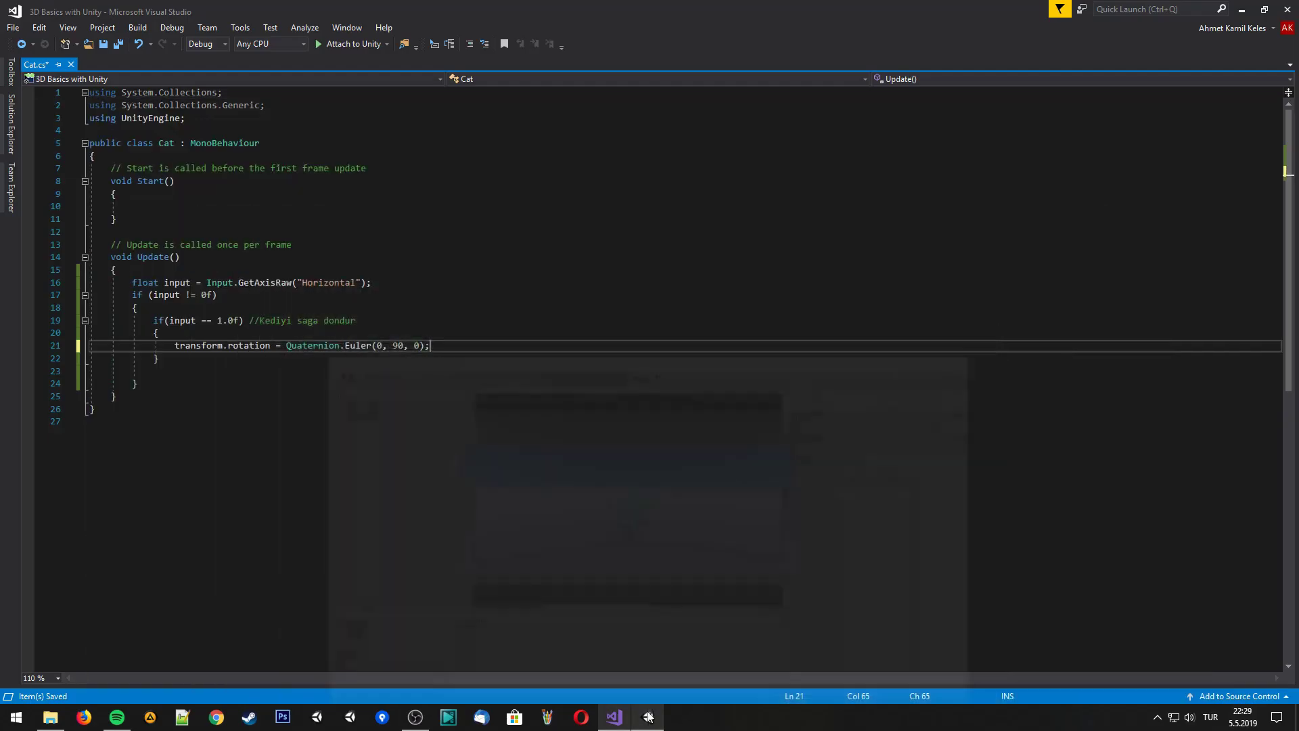
# Add an else if(input == -1.0f) branch with an opening brace below the if block
pyautogui.press('Down')
pyautogui.press('Down')
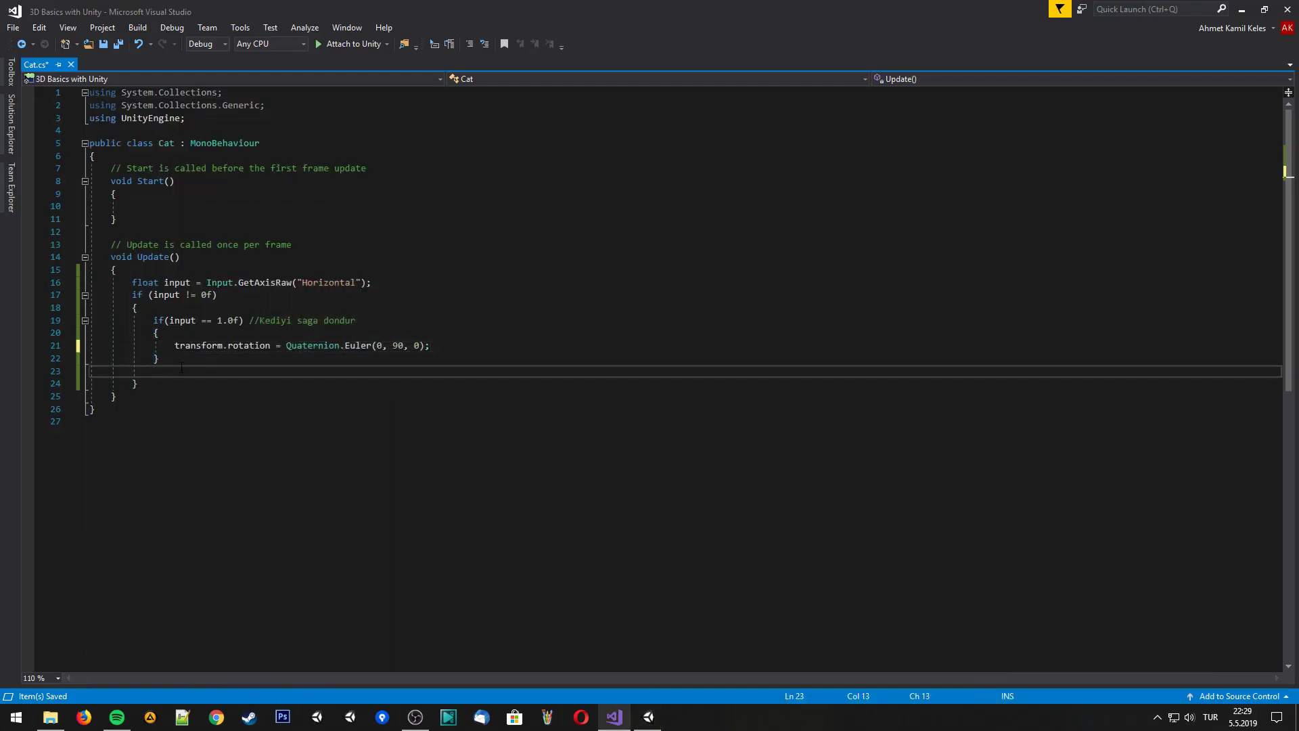
pyautogui.write('else if(')
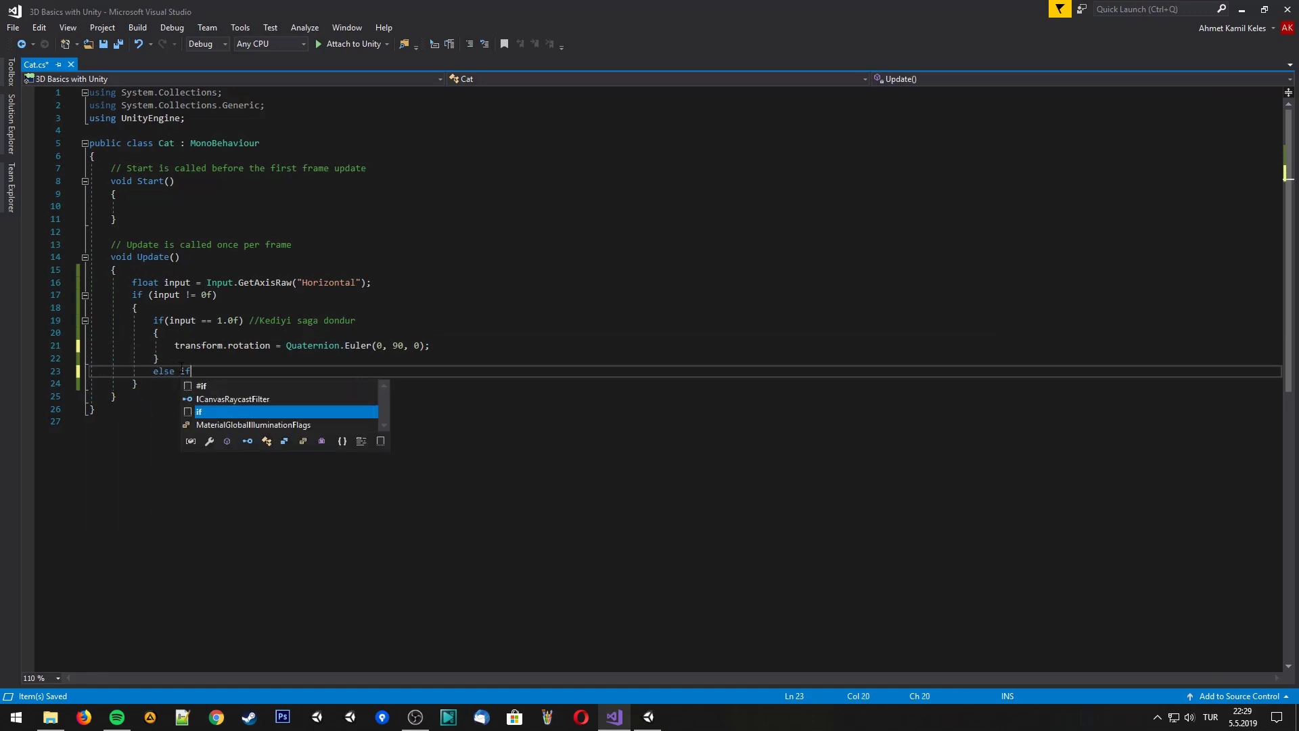
pyautogui.write('sn')
pyautogui.press('BackSpace')
pyautogui.press('BackSpace')
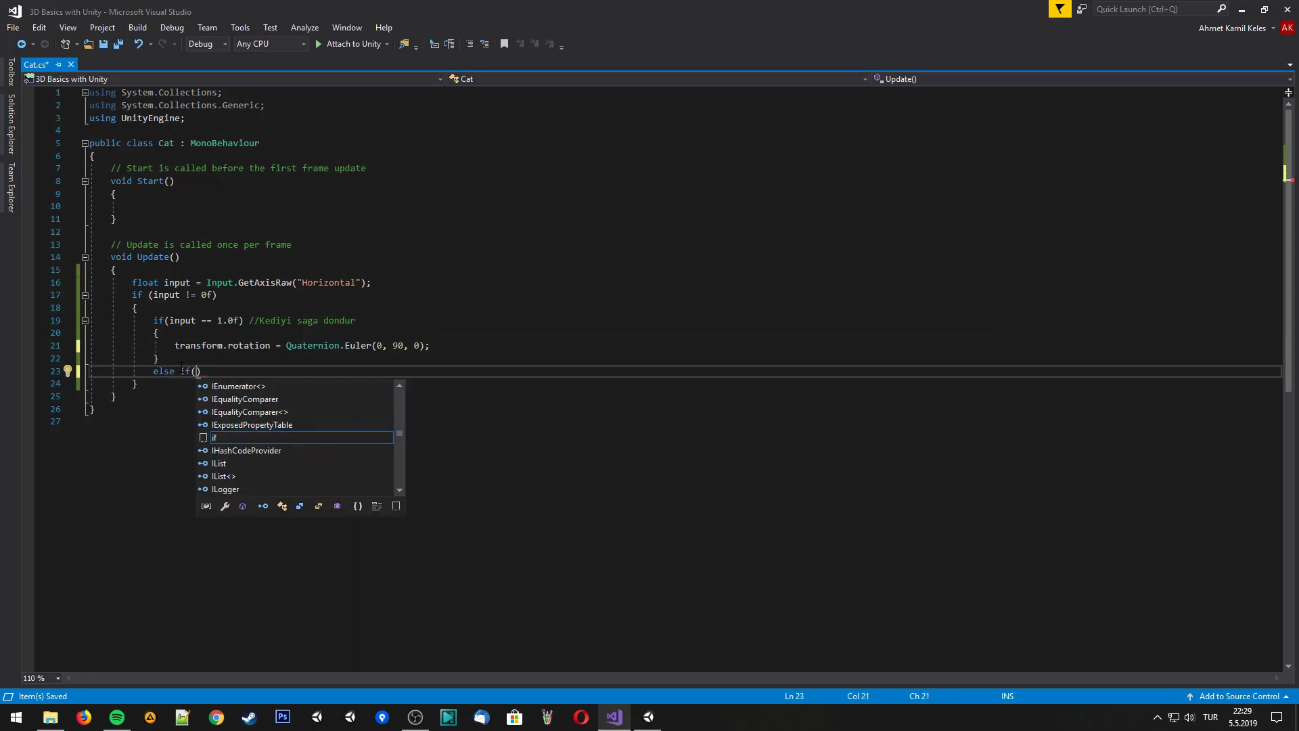
pyautogui.write('in')
pyautogui.press('Escape')
pyautogui.write('put ')
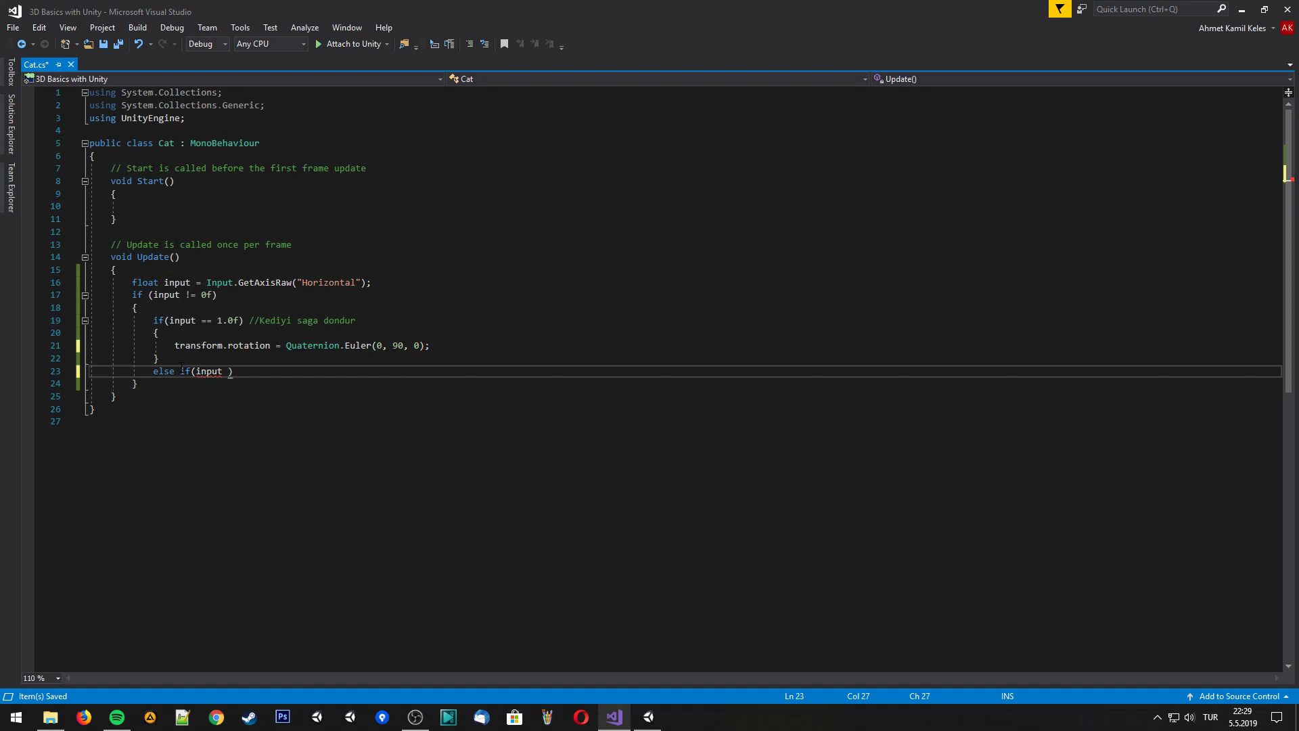
pyautogui.write('== ')
pyautogui.write('-1.0f)')
pyautogui.press('Return')
pyautogui.write('{')
pyautogui.press('Return')
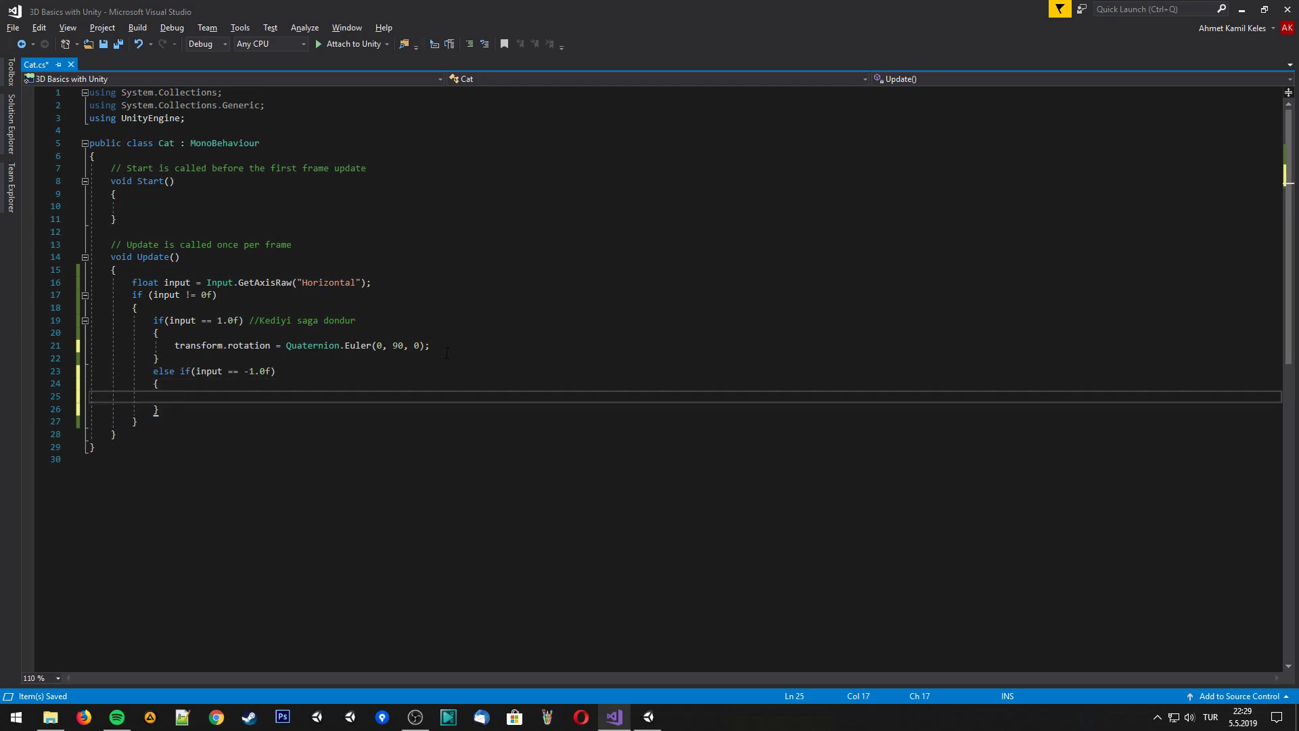
# Copy the rotation into the else-if block as Quaternion.Euler(0, -90, 0) and save Cat.cs
pyautogui.moveTo(447, 350); pyautogui.dragTo(174, 346)
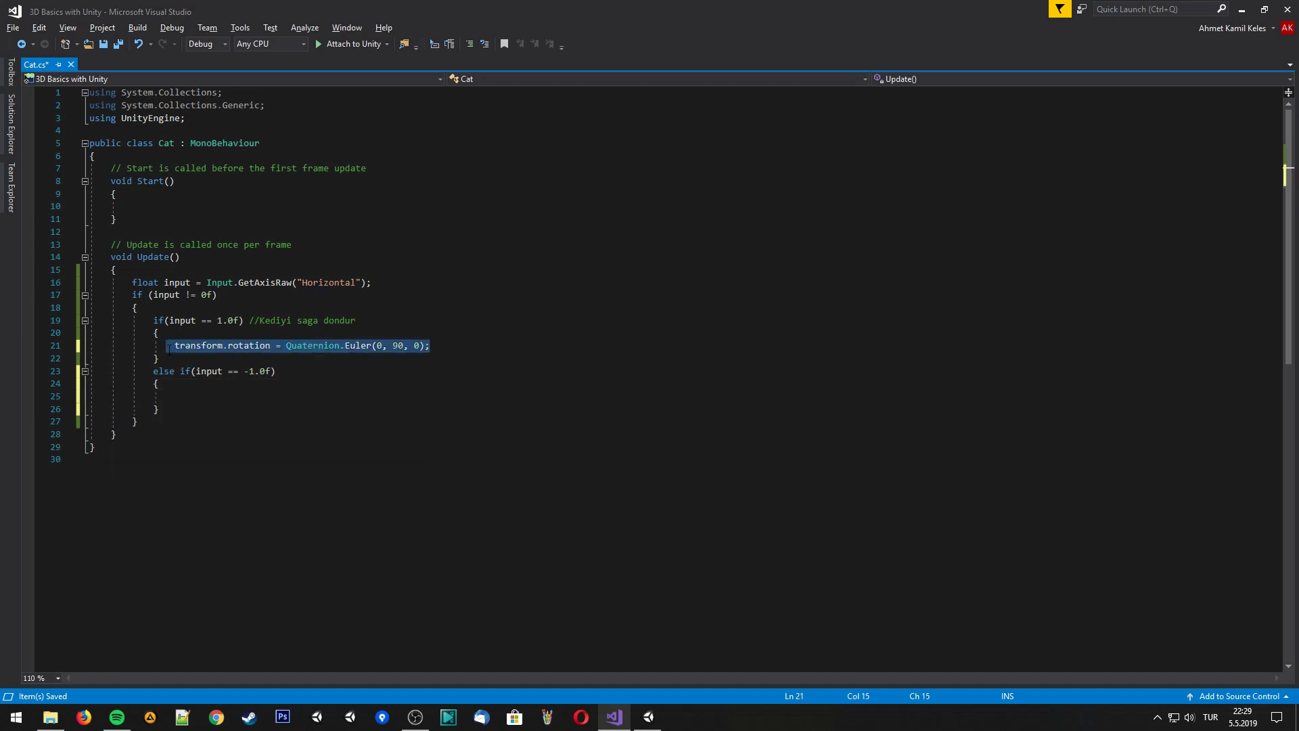
pyautogui.hotkey('ctrl', 'c')
pyautogui.click(204, 398)
pyautogui.hotkey('ctrl', 'v')
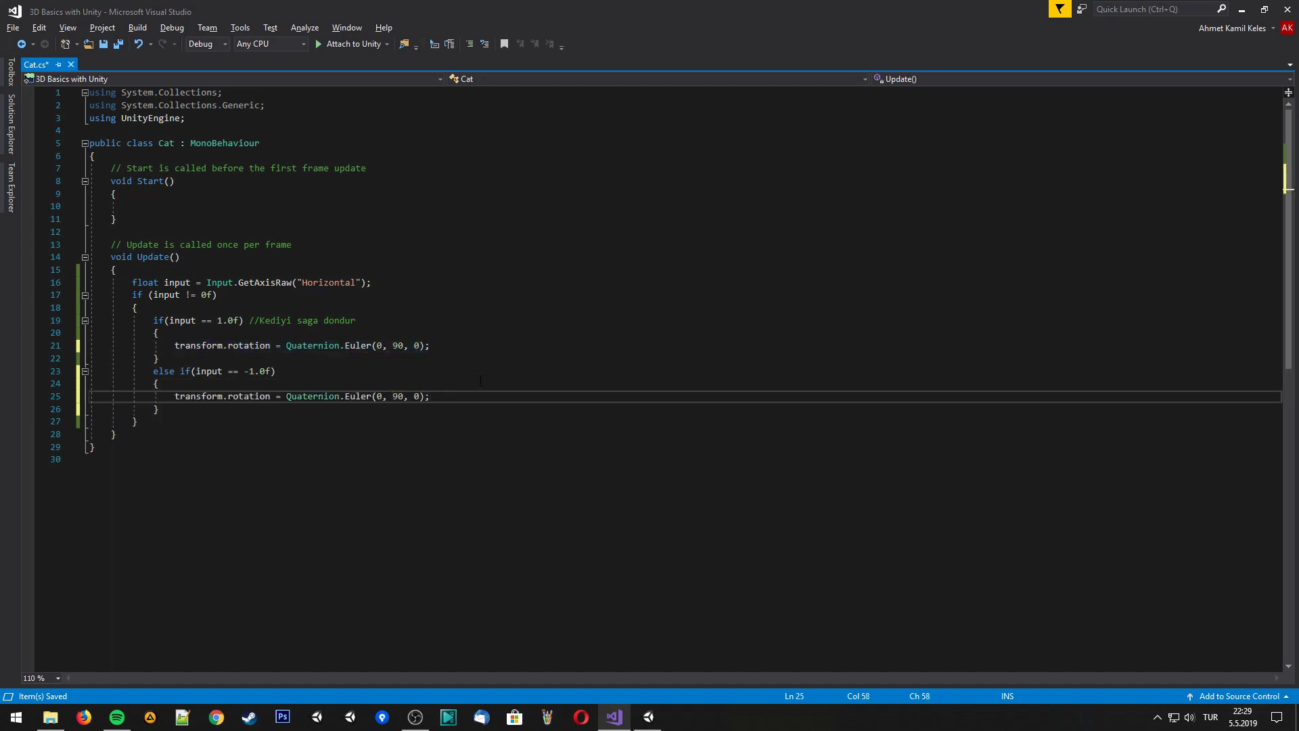
pyautogui.write('-')
pyautogui.hotkey('ctrl', 's')
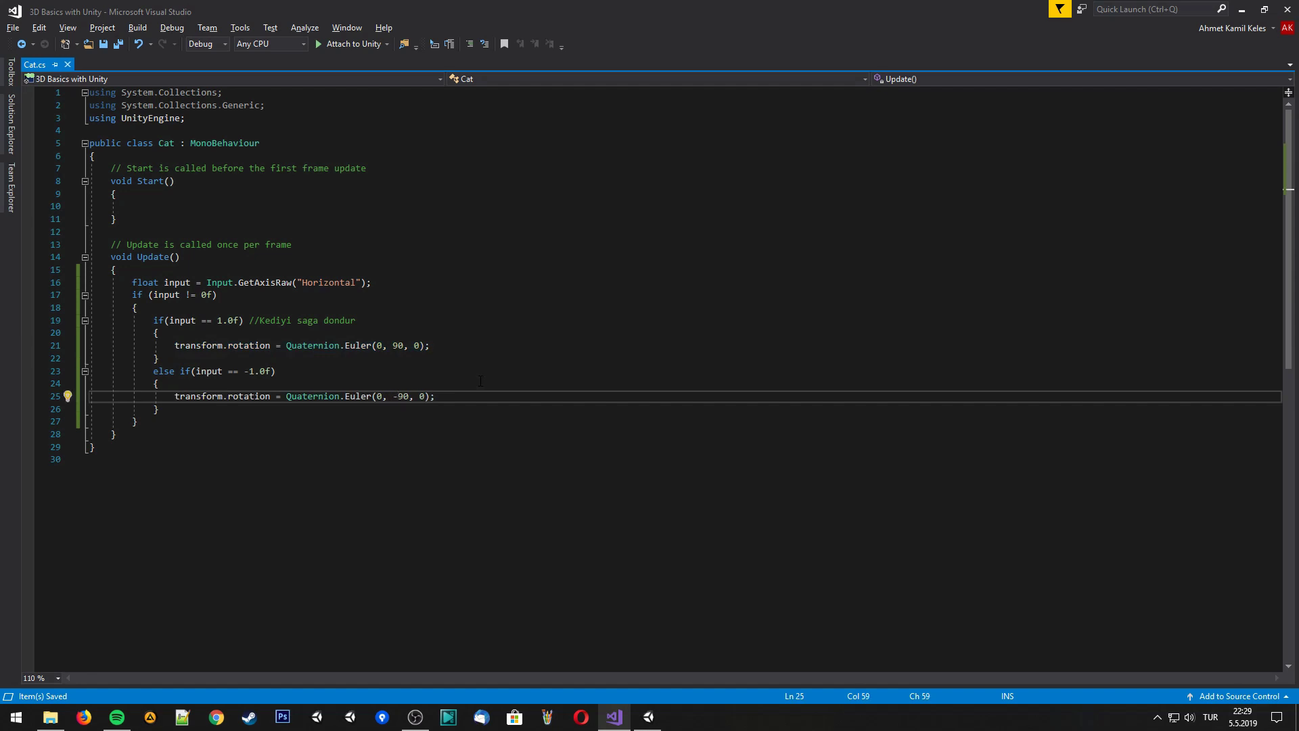
# Rename cat_Idle to Cat in the Unity Hierarchy
pyautogui.click(648, 717)
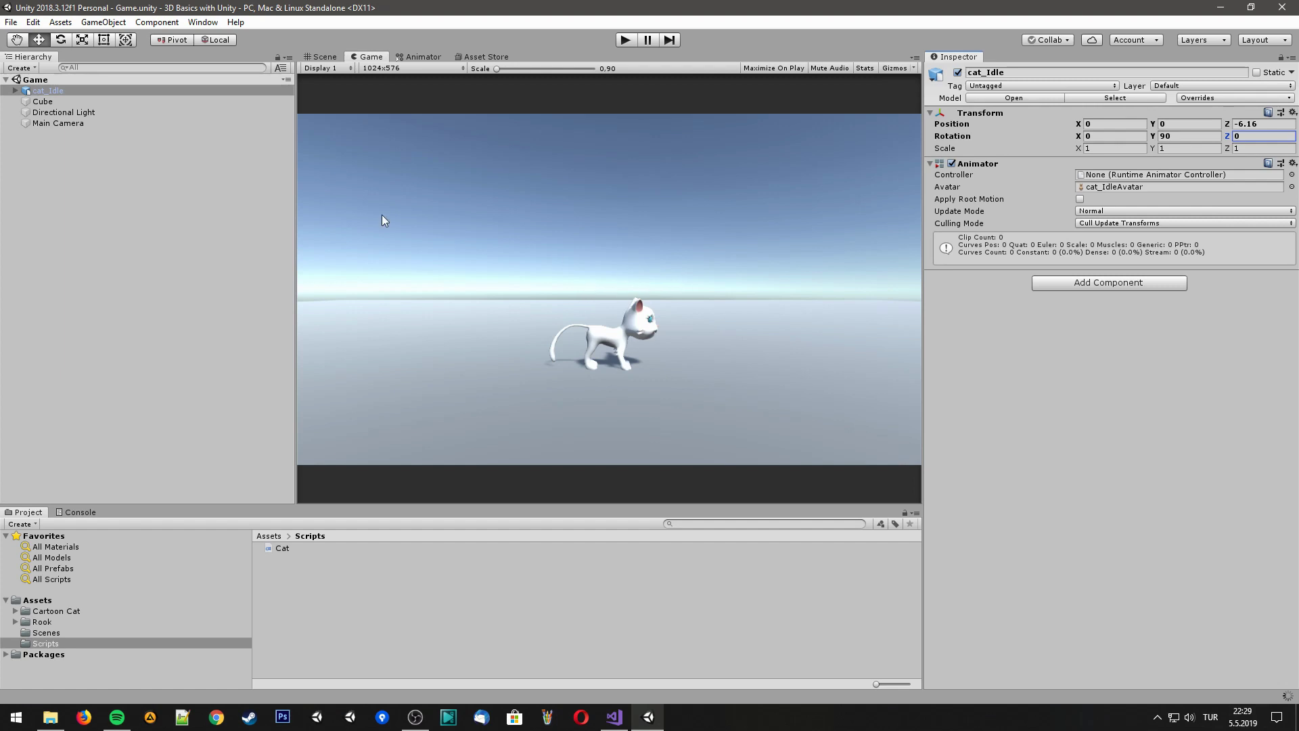
pyautogui.click(63, 92)
pyautogui.click(63, 92)
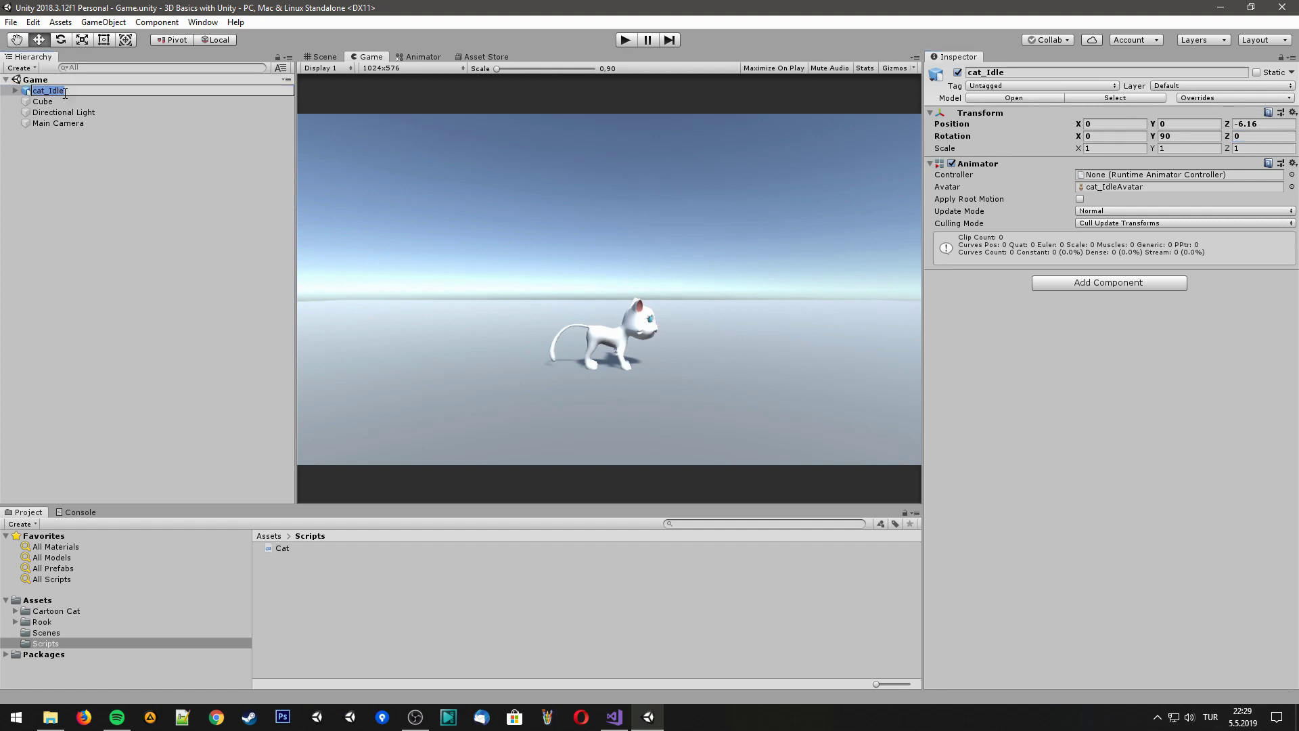
pyautogui.write('Cat')
pyautogui.press('Return')
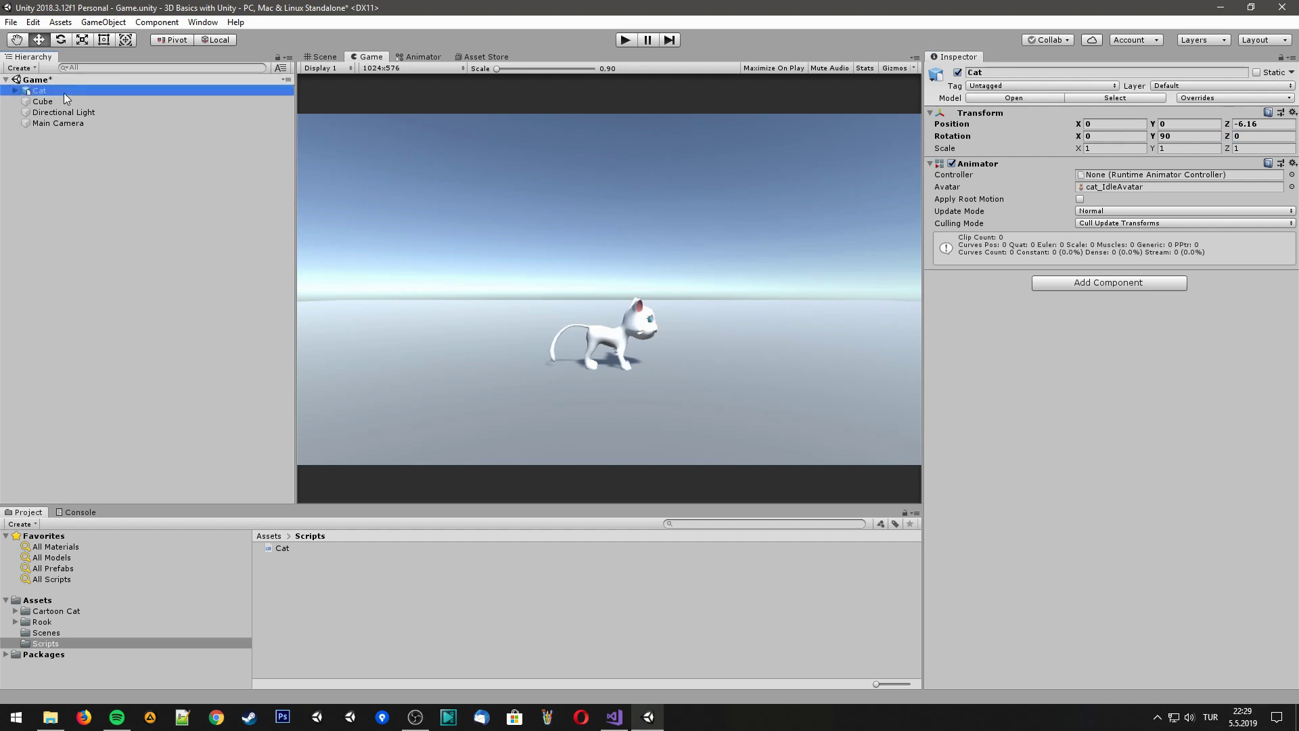
# Attach the Cat script component via Add Component > Scripts
pyautogui.click(1094, 284)
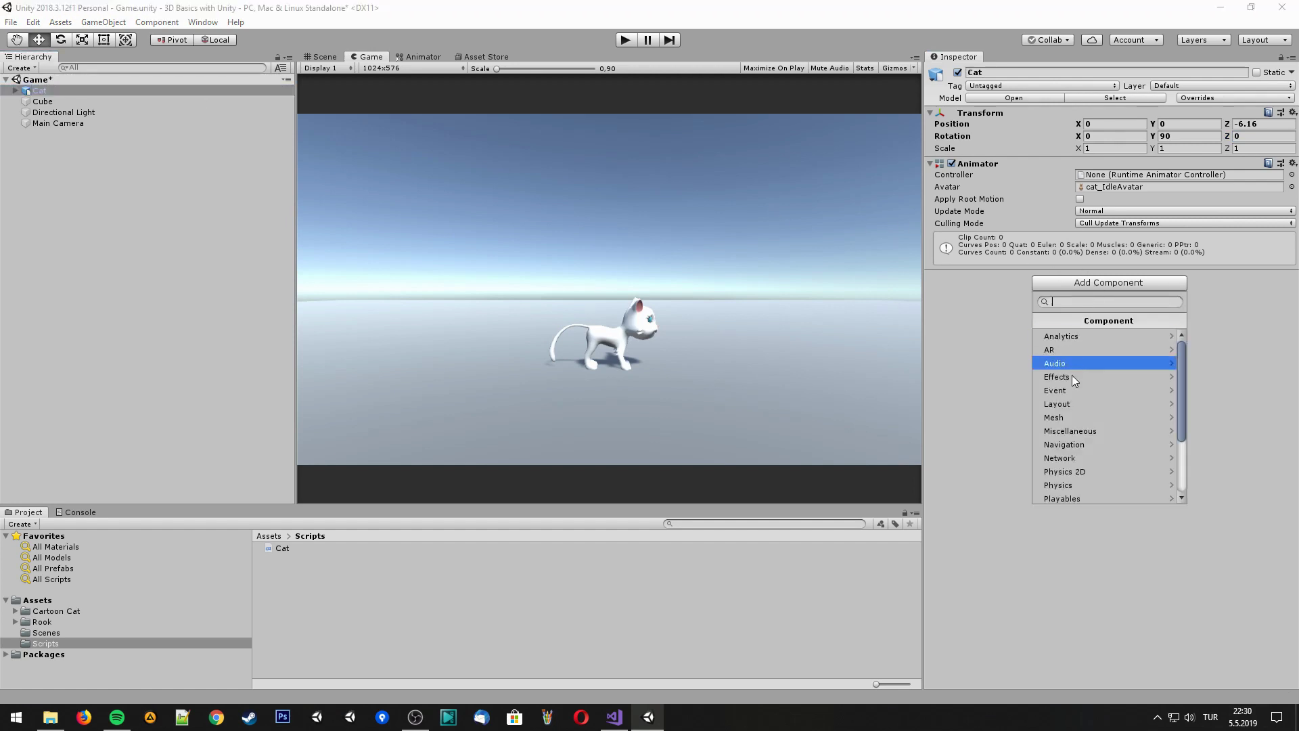
pyautogui.scroll(-2, 1066, 488)
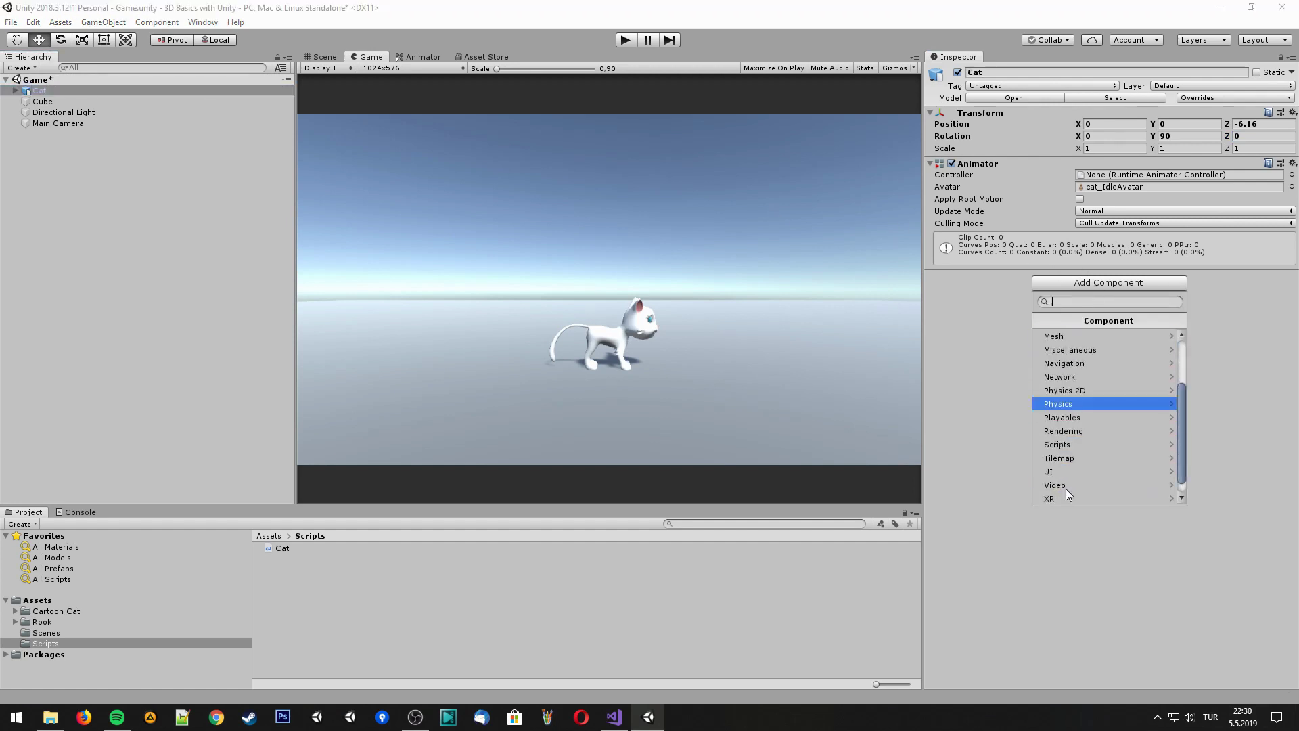
pyautogui.click(1069, 445)
pyautogui.click(1058, 339)
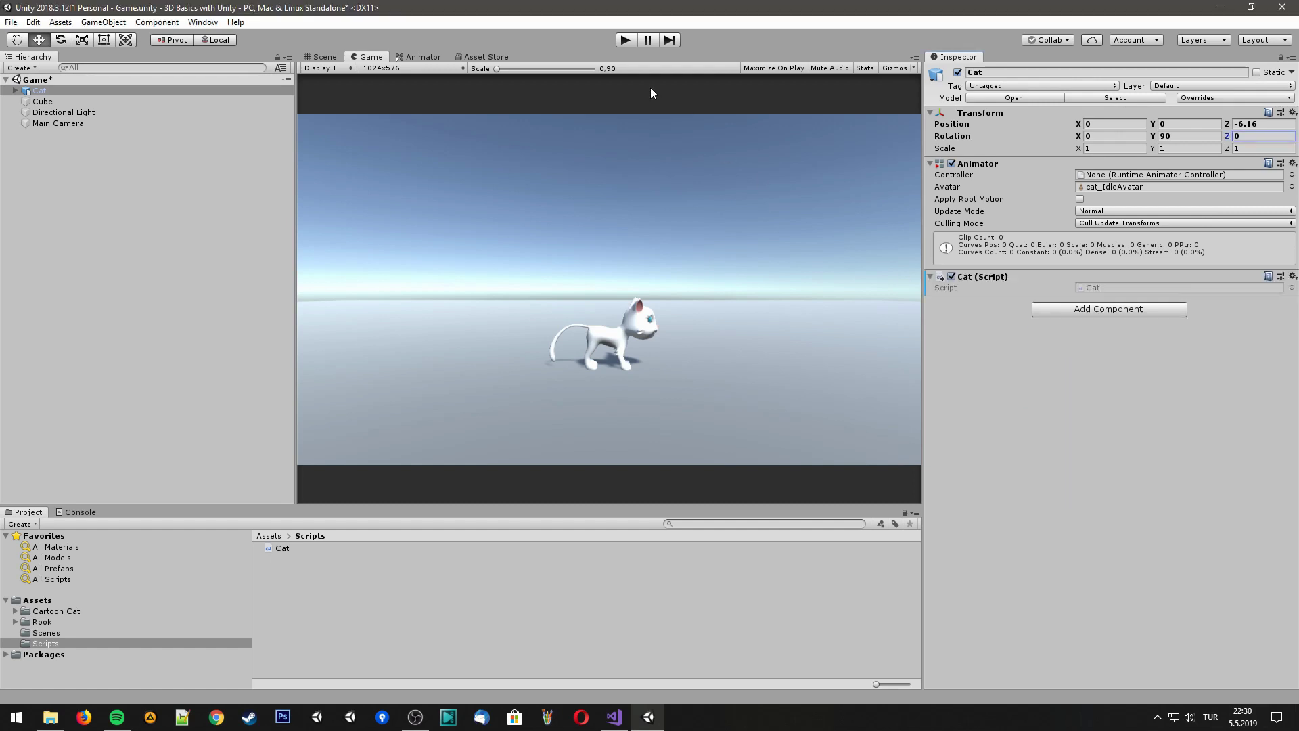
# Play-test the cat's rotation, stop, and save the scene
pyautogui.click(625, 40)
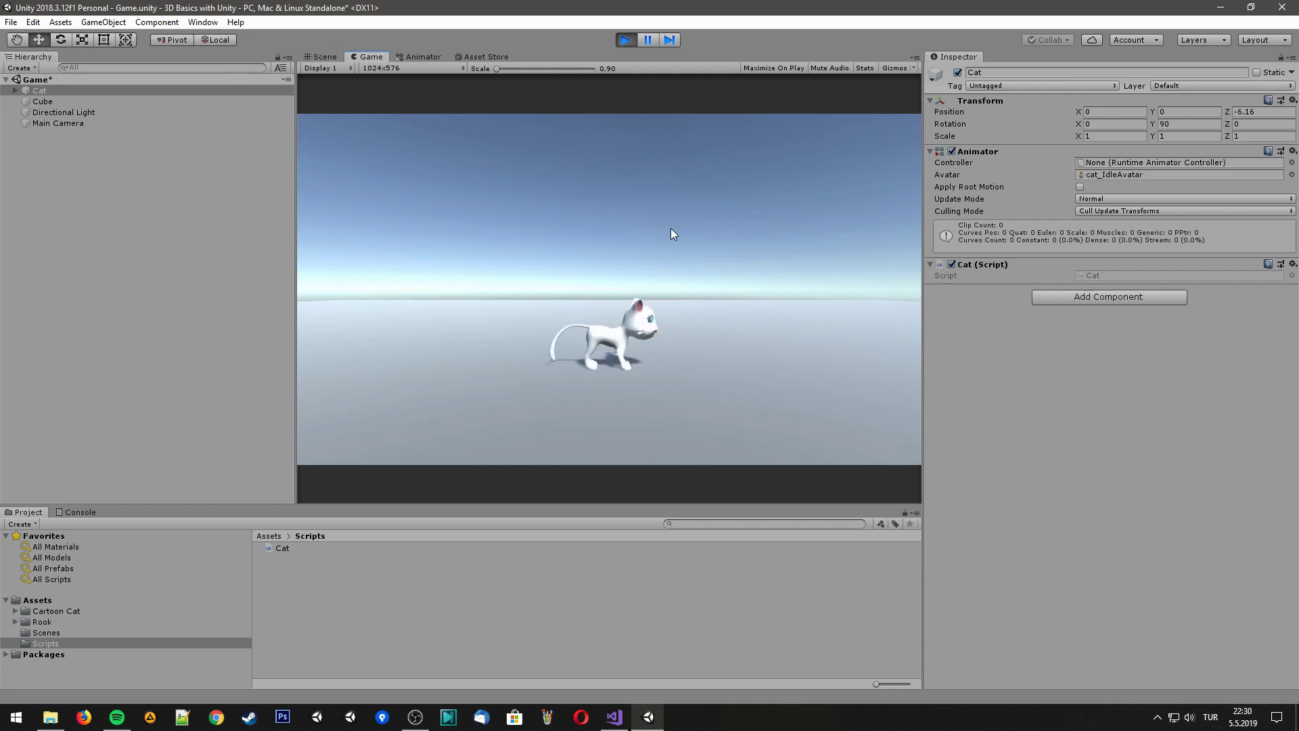
pyautogui.click(625, 40)
pyautogui.hotkey('ctrl', 's')
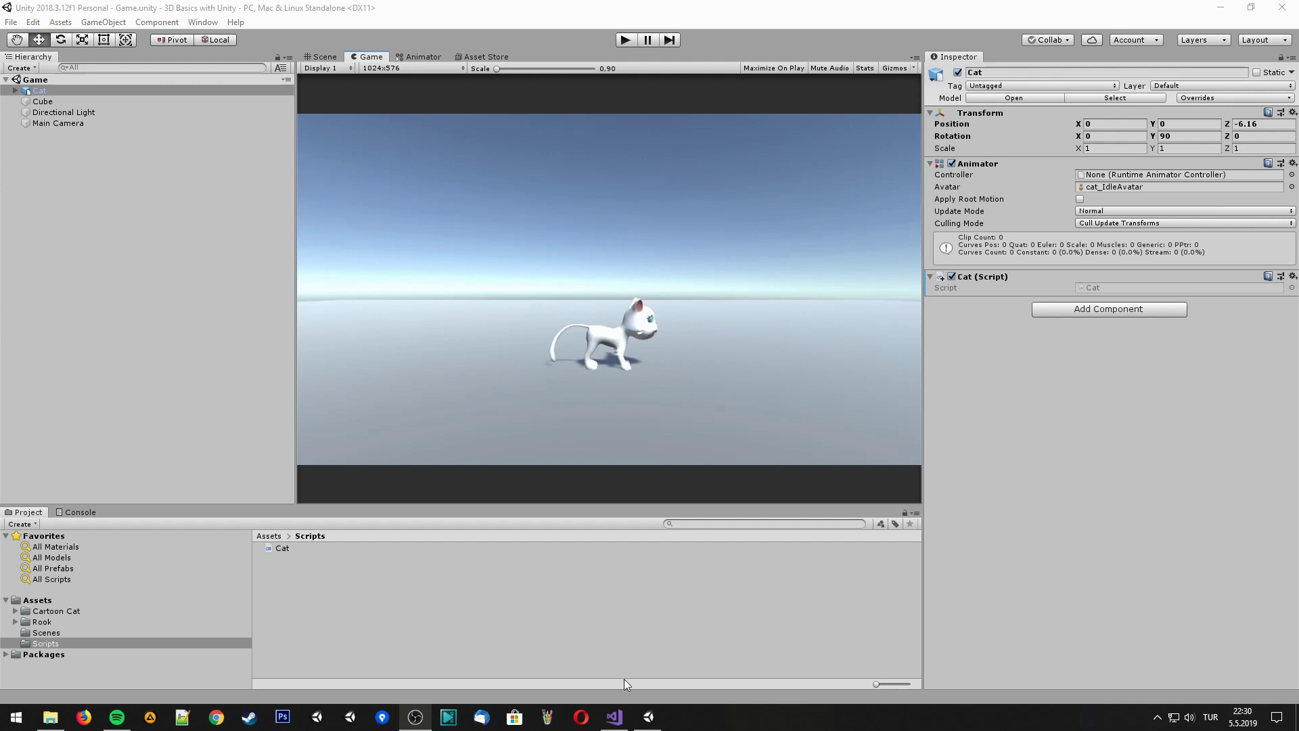
# Declare a public float speed field at the top of the Cat class
pyautogui.click(614, 717)
pyautogui.click(206, 157)
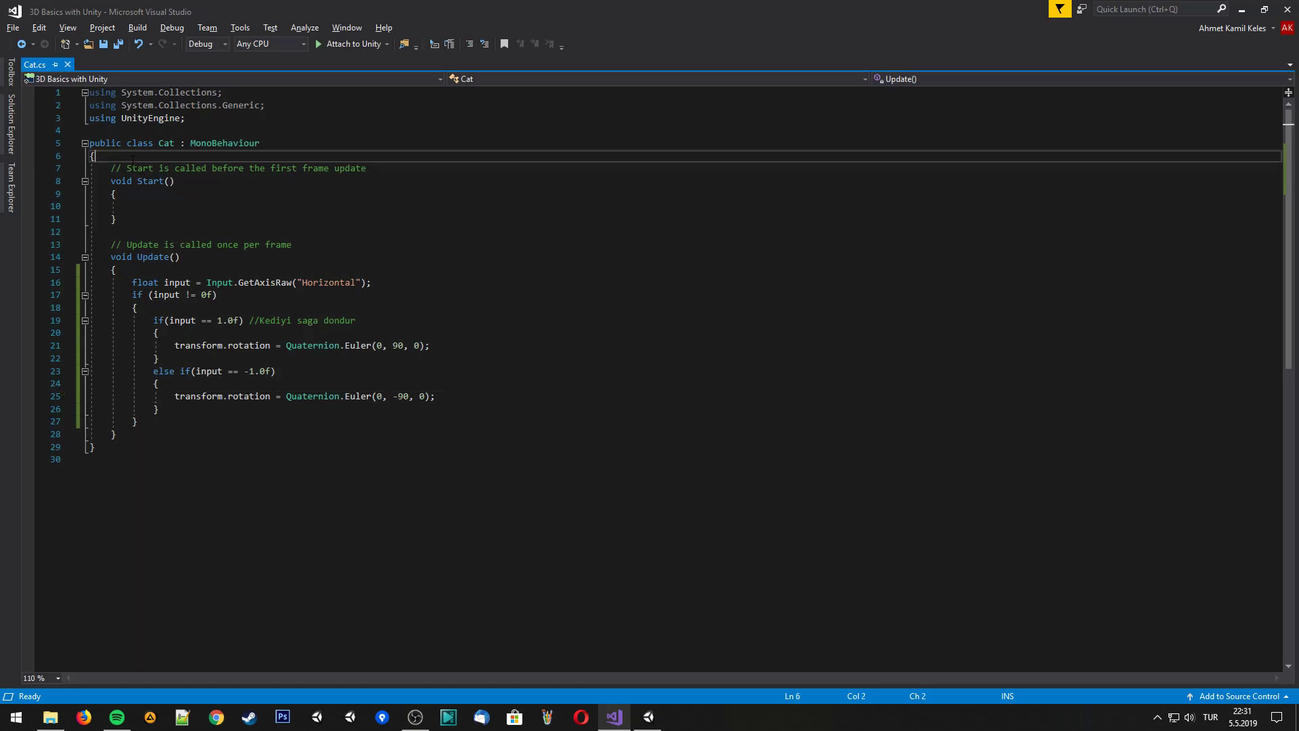
pyautogui.press('Return')
pyautogui.press('Return')
pyautogui.press('Up')
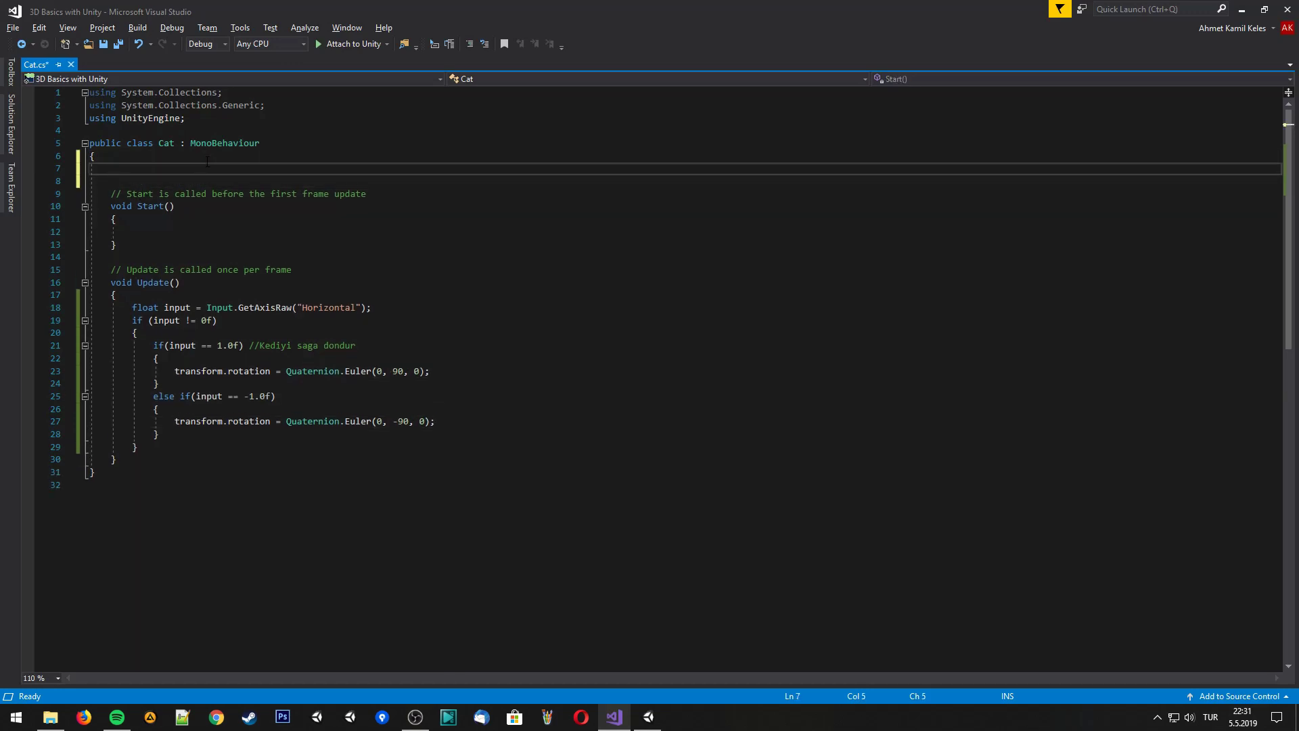
pyautogui.write('pub')
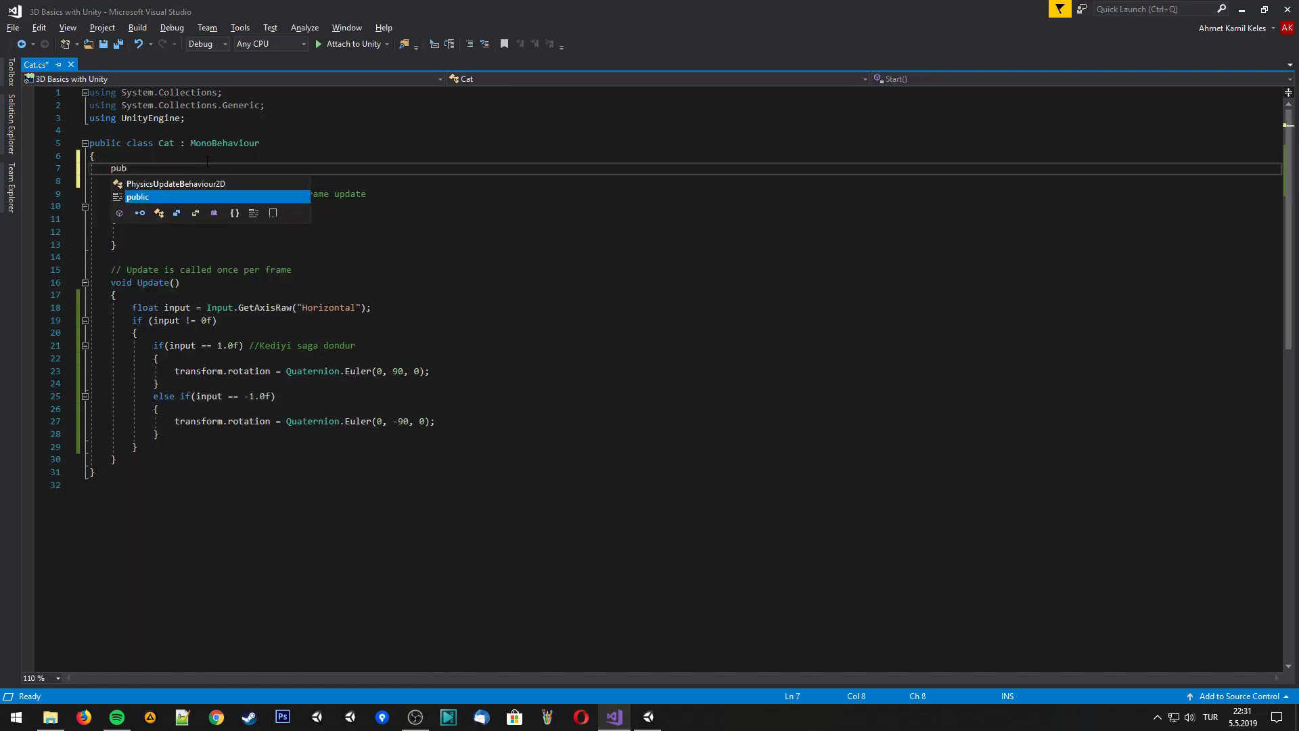
pyautogui.write('lic float ')
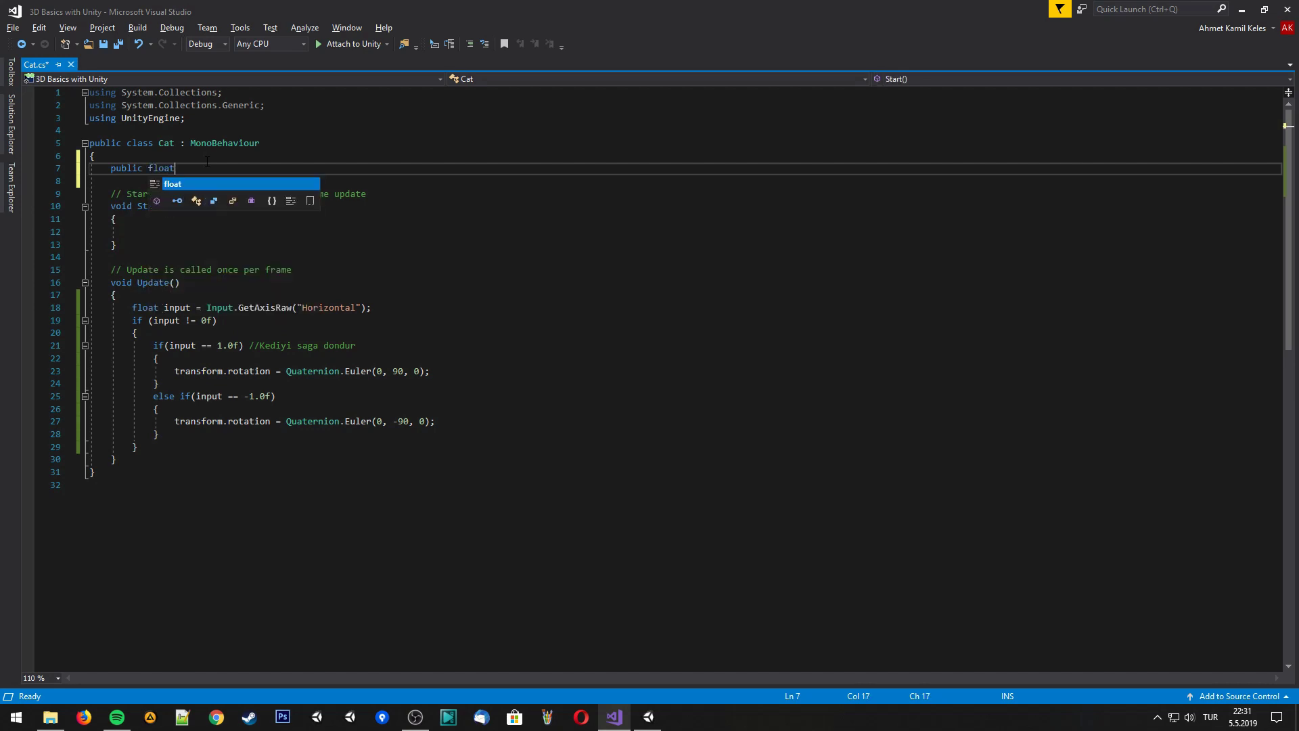
pyautogui.write('speed;')
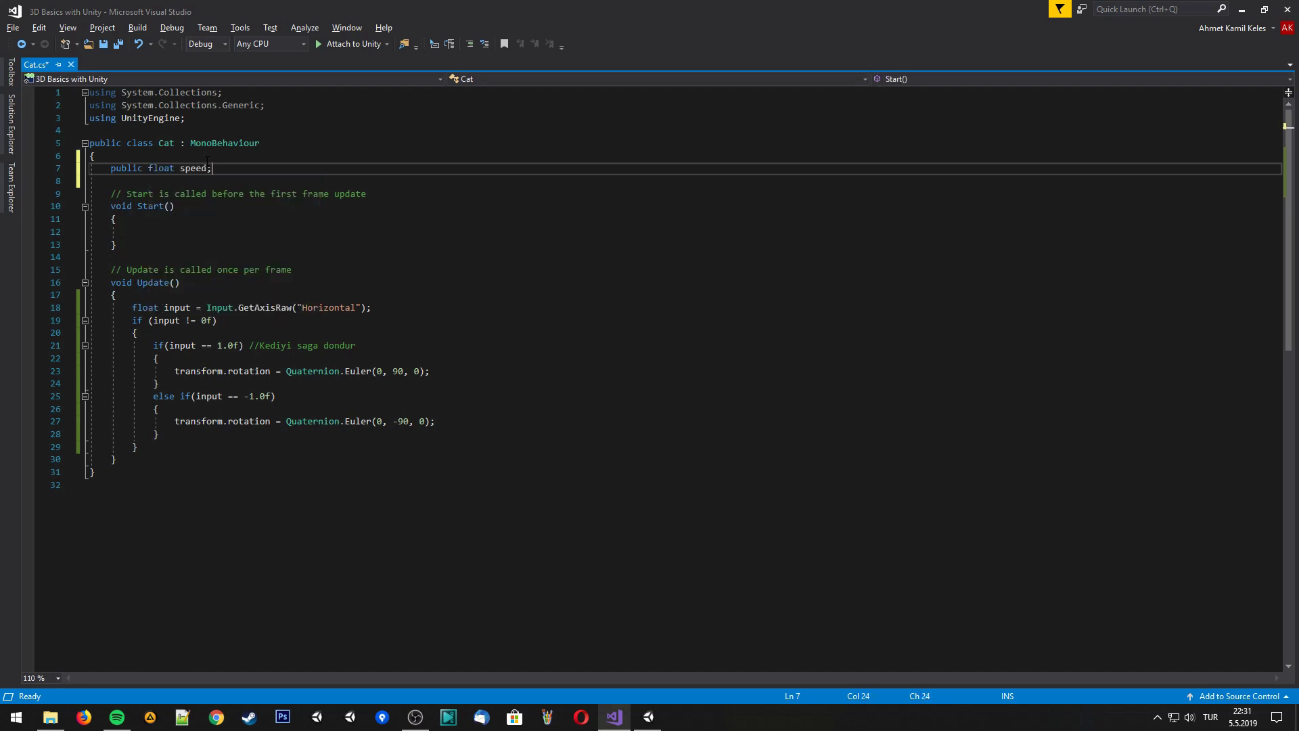
# Begin a 'Vector3 movement =' statement after the else-if block
pyautogui.click(203, 430)
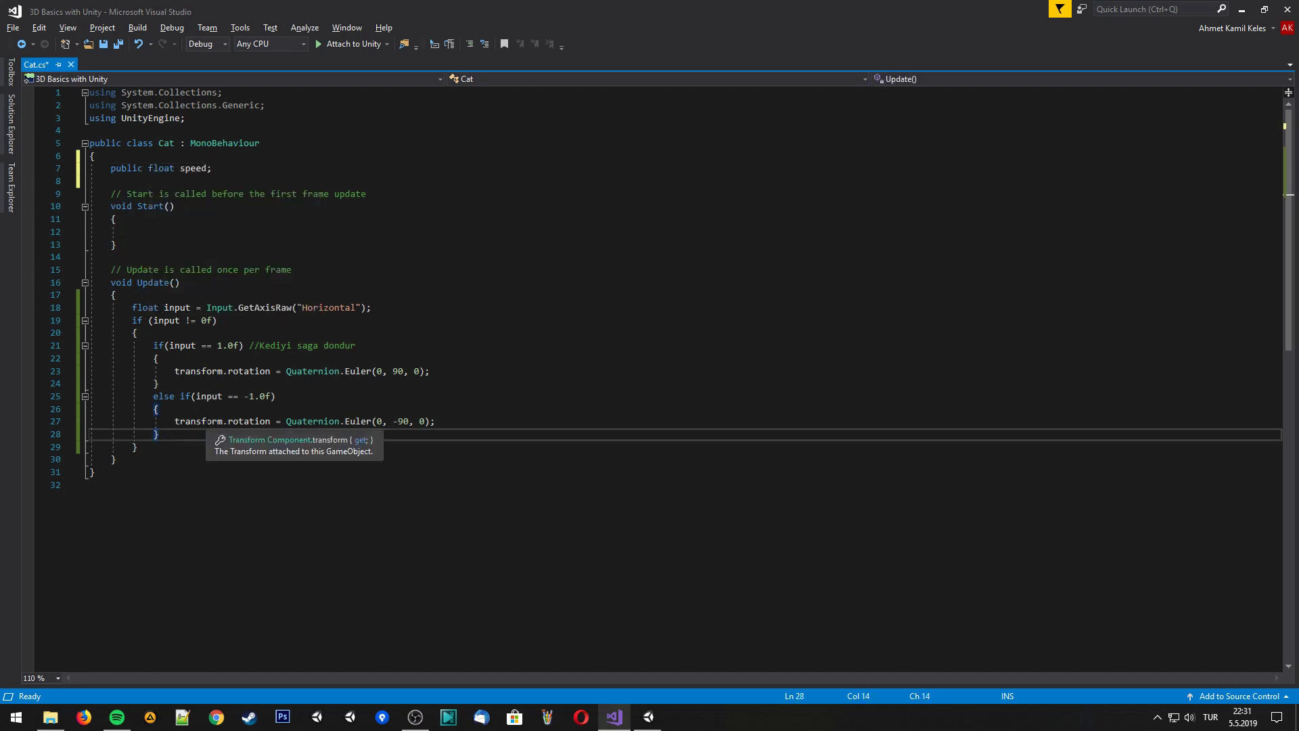
pyautogui.press('Return')
pyautogui.press('Return')
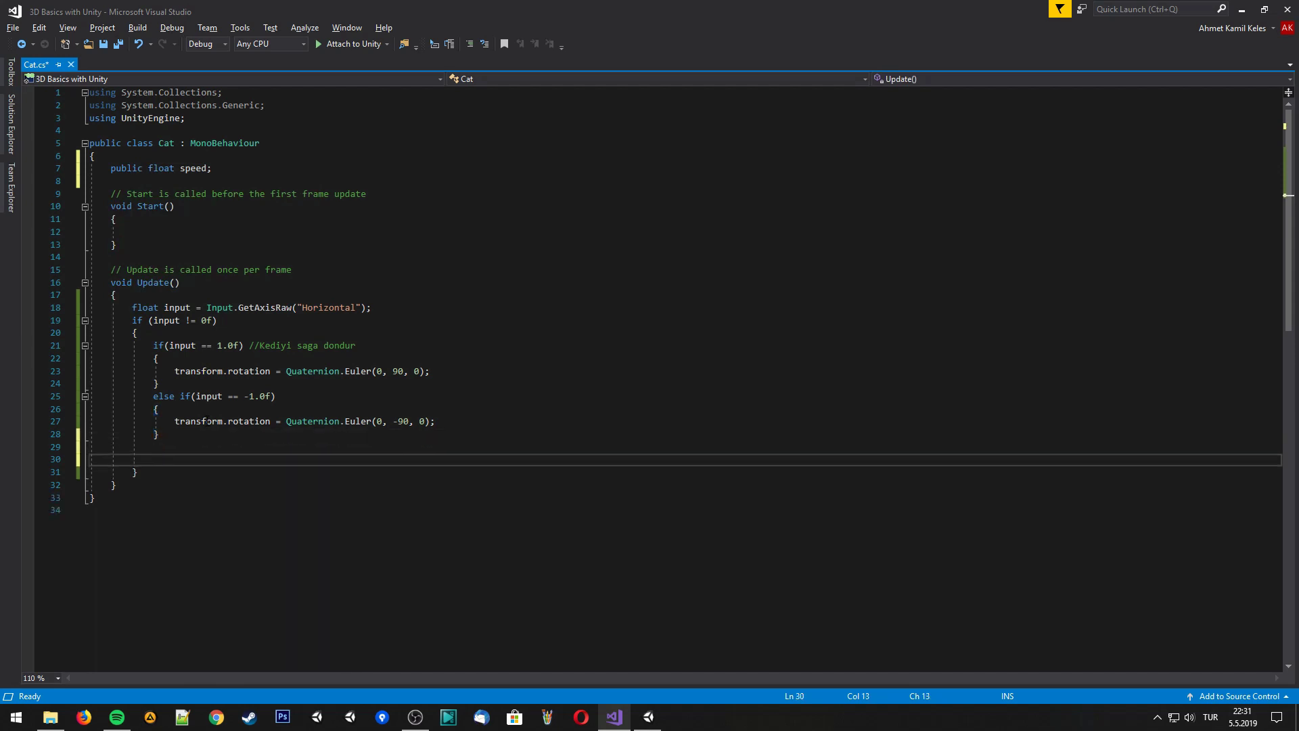
pyautogui.write('Vector3')
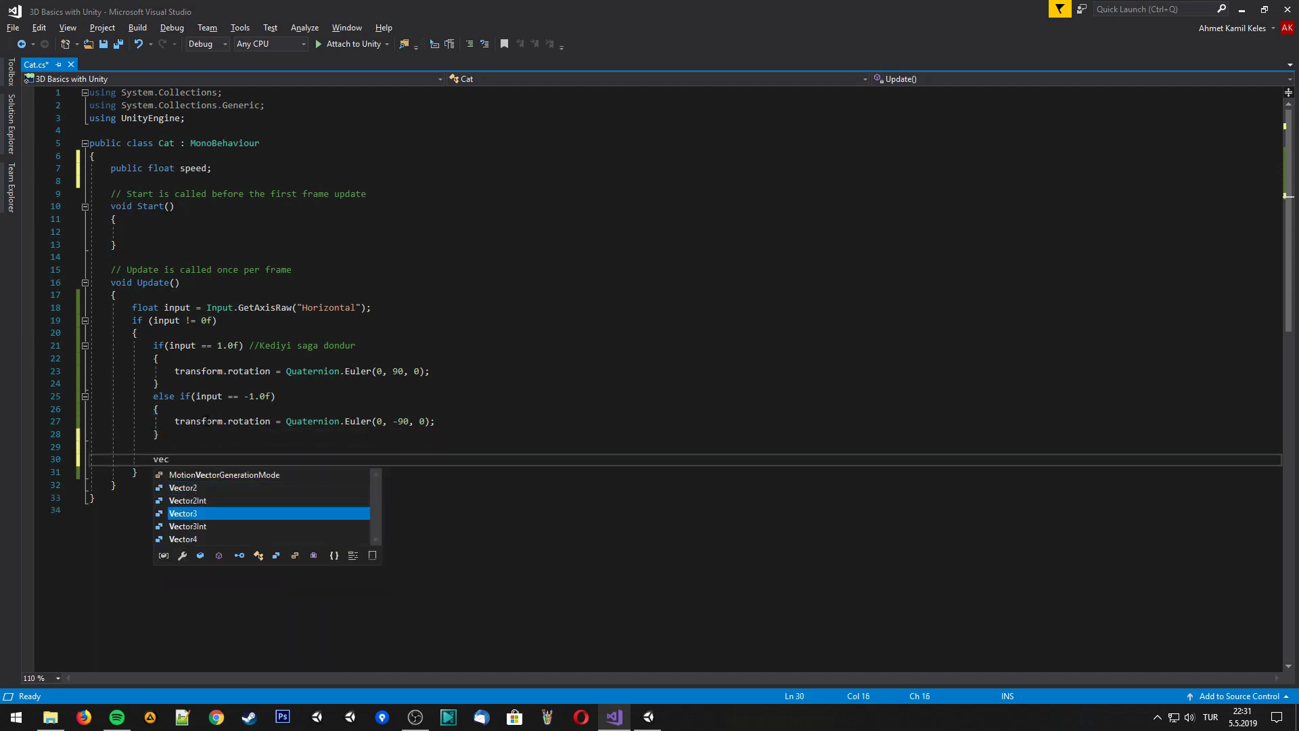
pyautogui.write(' moveme')
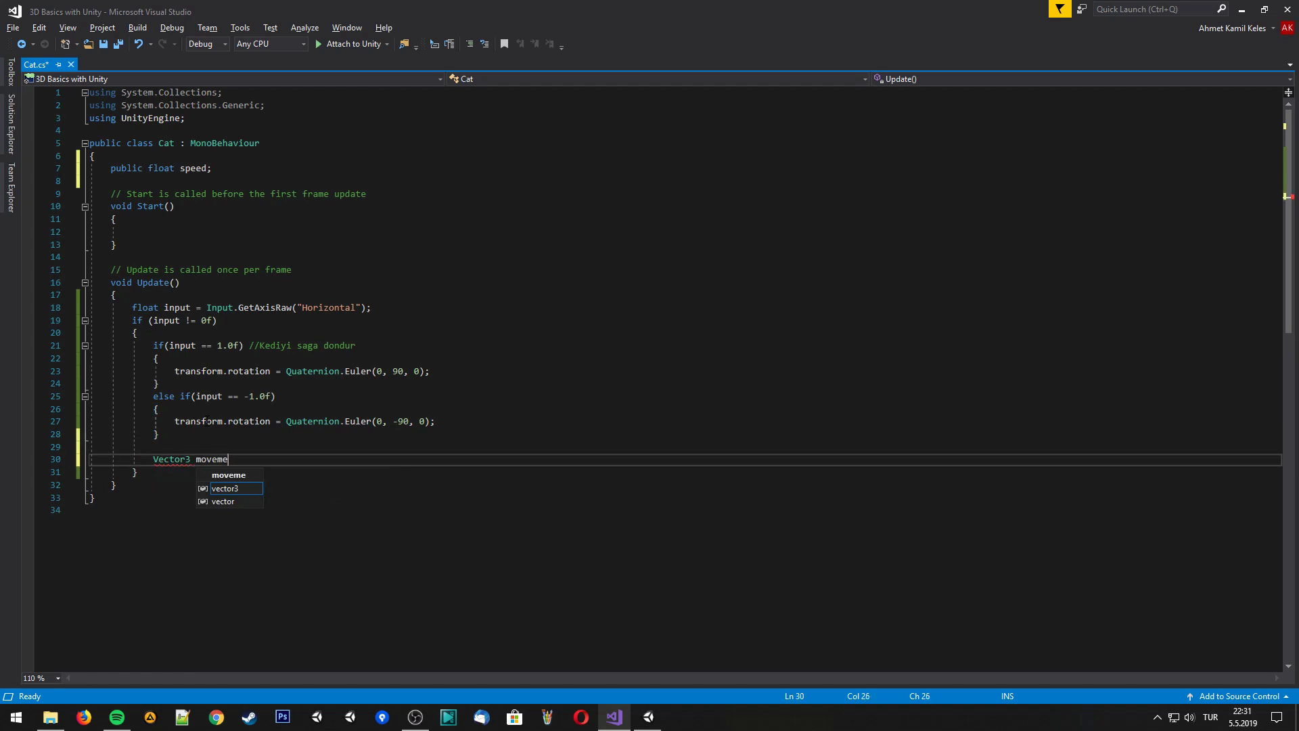
pyautogui.write('nt ')
pyautogui.write('=')
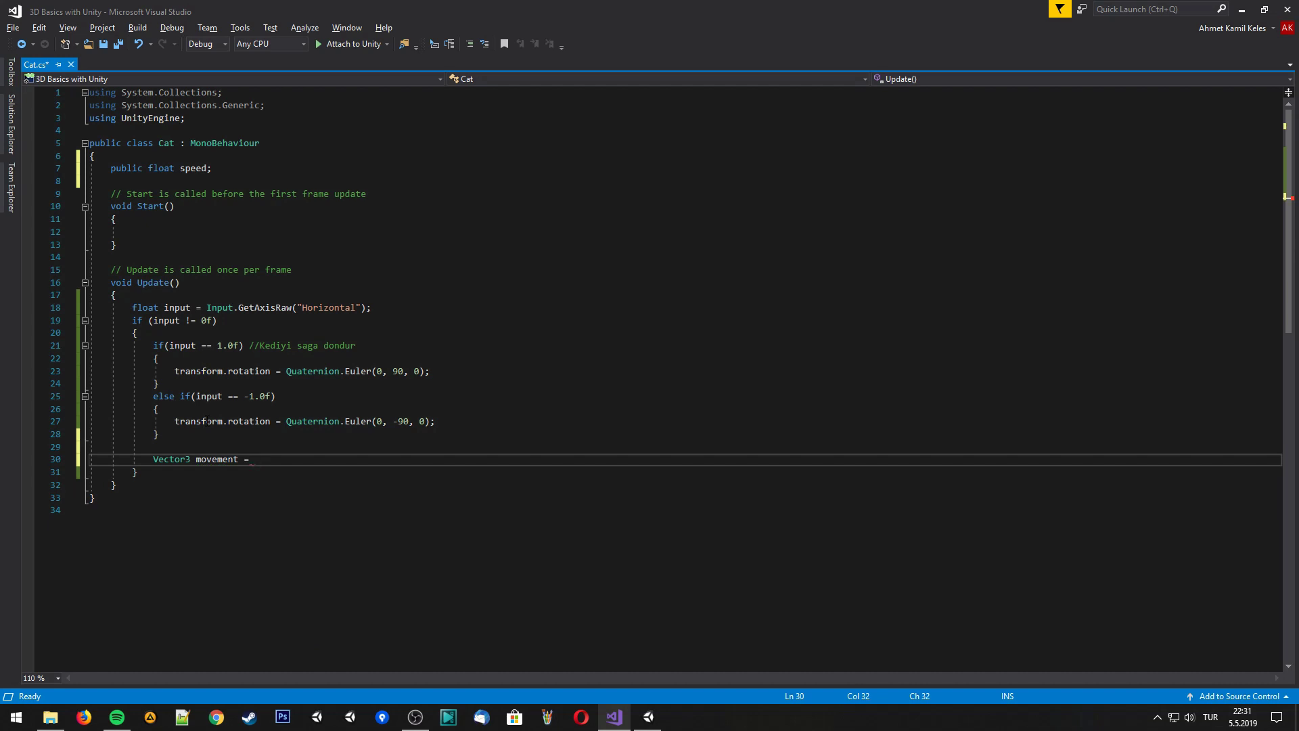
# In the Scene view, drag the cat's red X handle so Position X becomes -0.076
pyautogui.click(649, 717)
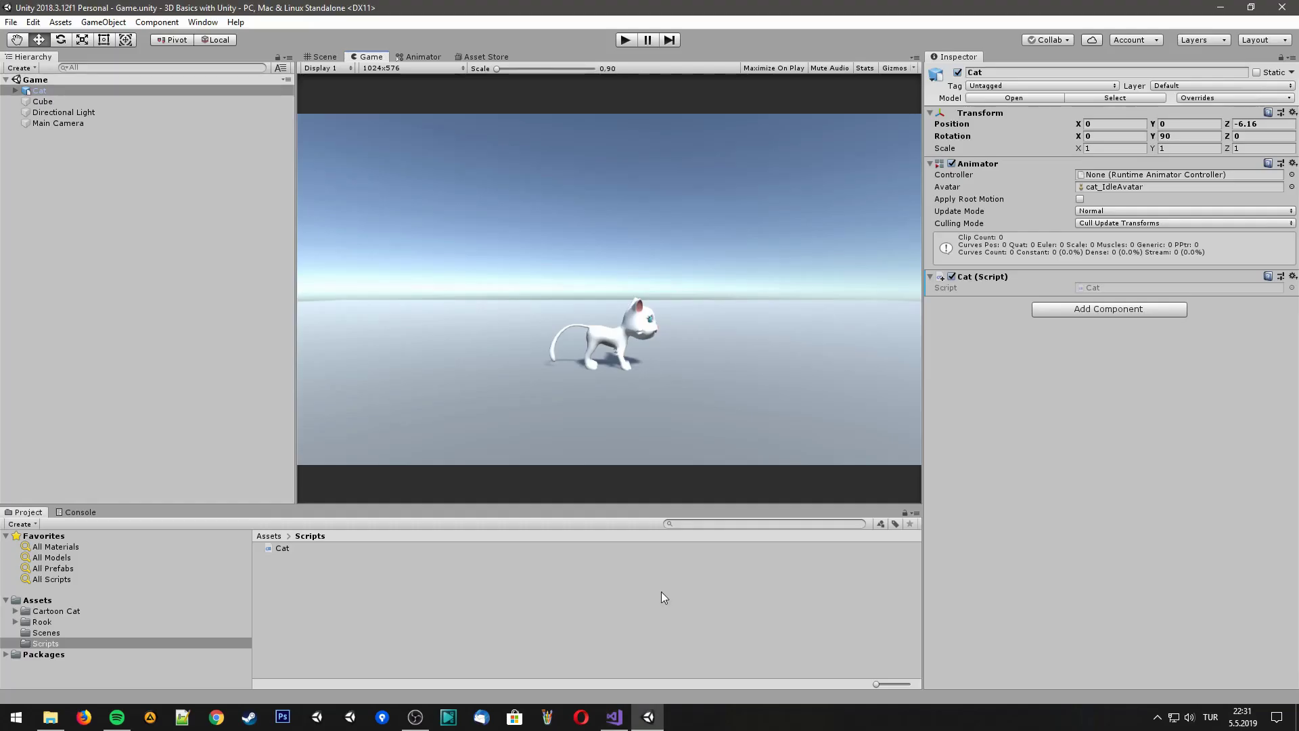
pyautogui.click(332, 57)
pyautogui.keyDown('alt'); pyautogui.moveTo(534, 450); pyautogui.dragTo(724, 415); pyautogui.keyUp('alt')
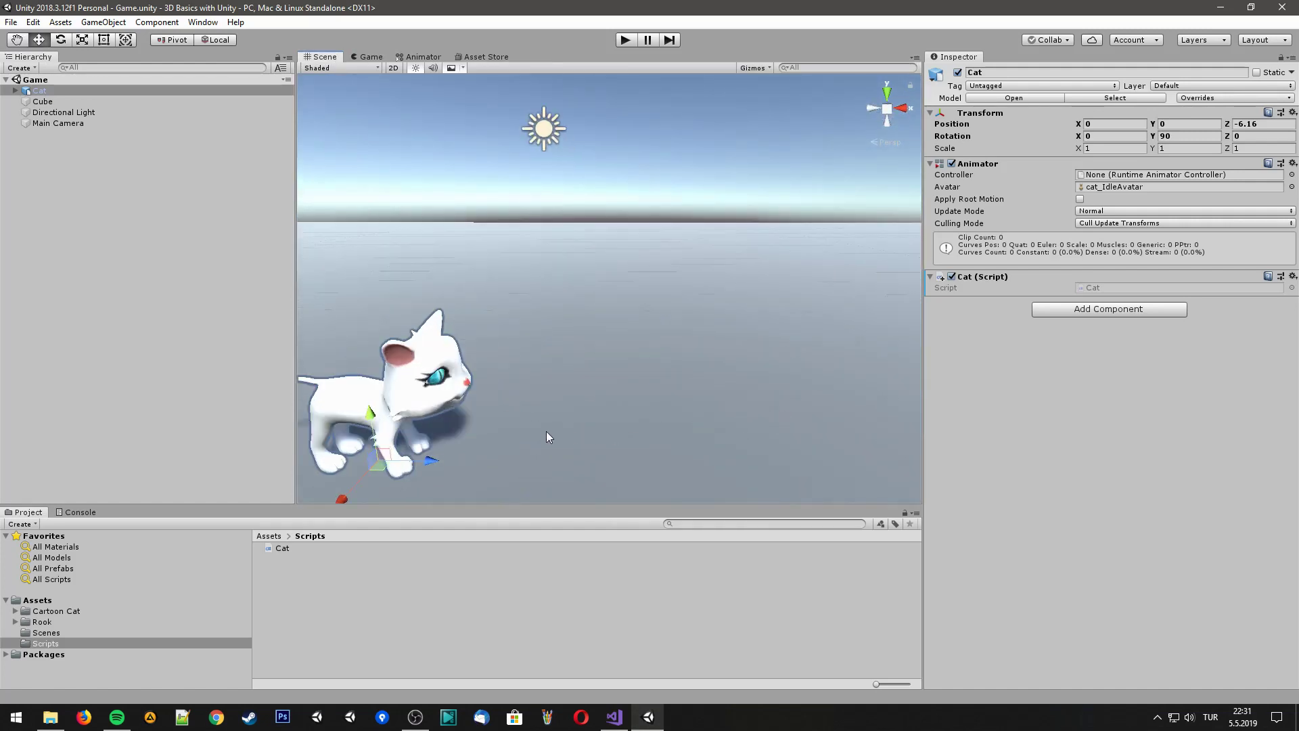
pyautogui.keyDown('alt'); pyautogui.moveTo(724, 415); pyautogui.dragTo(544, 426); pyautogui.keyUp('alt')
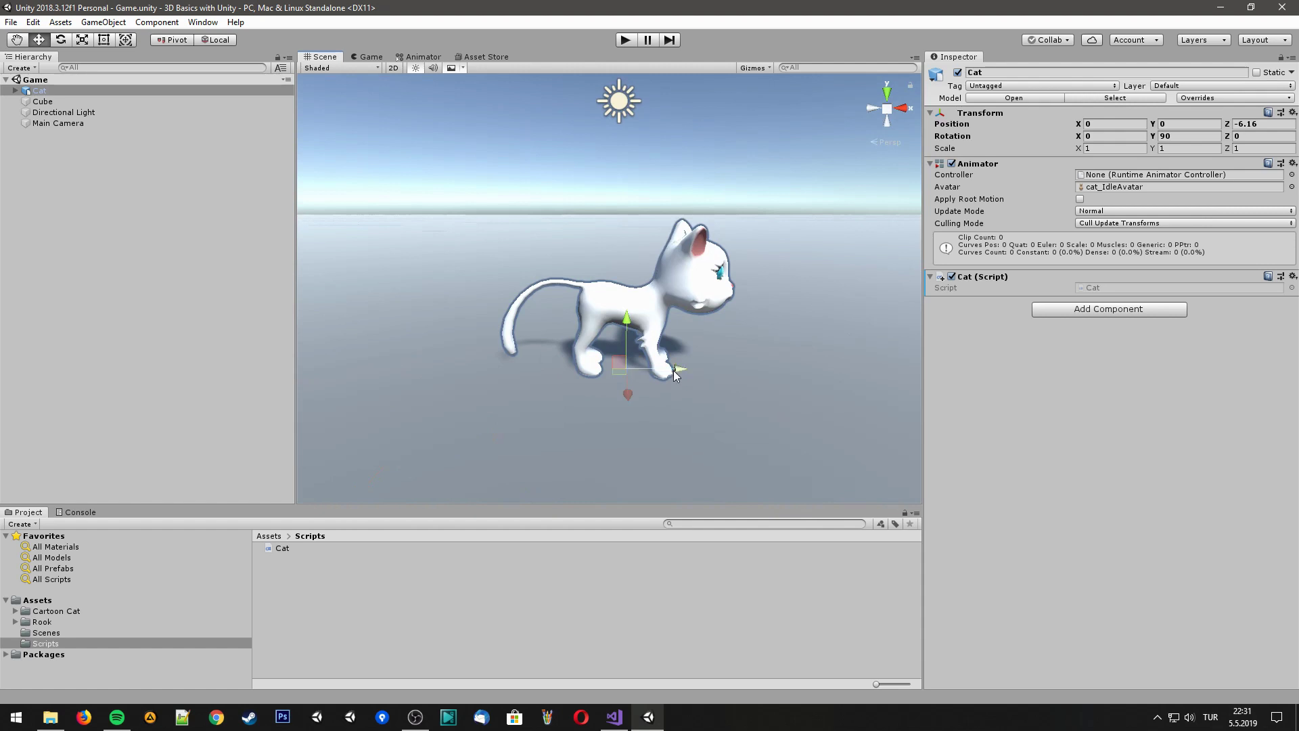
pyautogui.moveTo(681, 373); pyautogui.dragTo(665, 376)
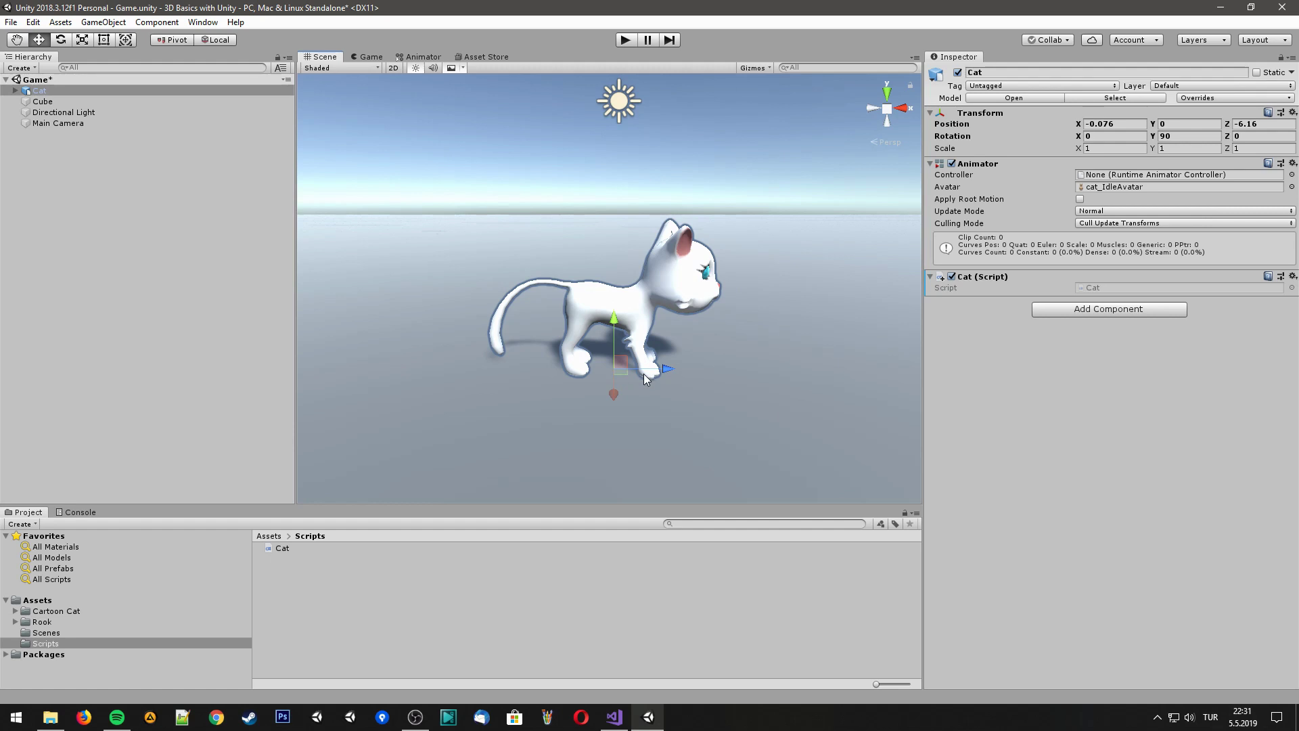
# Complete the movement line as Vector3.forward * speed * Time.deltaTime;
pyautogui.click(614, 716)
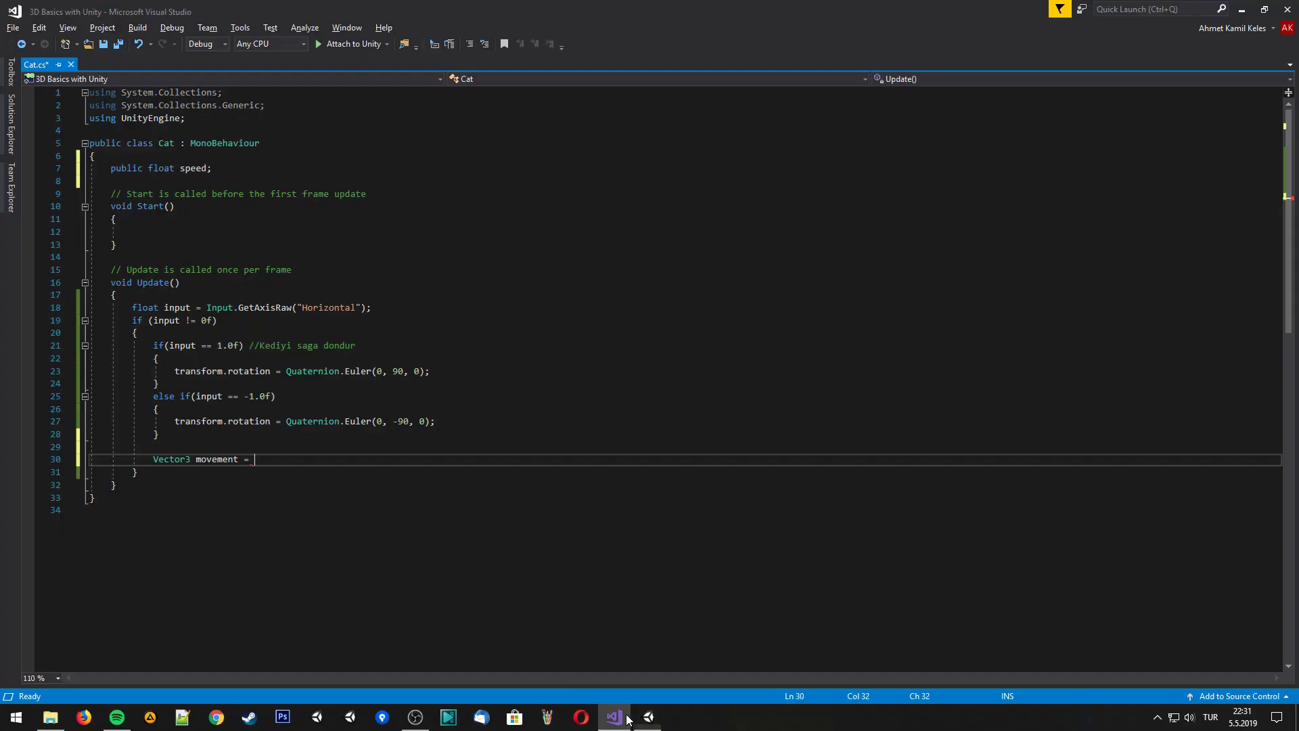
pyautogui.write('Vector3')
pyautogui.write('.')
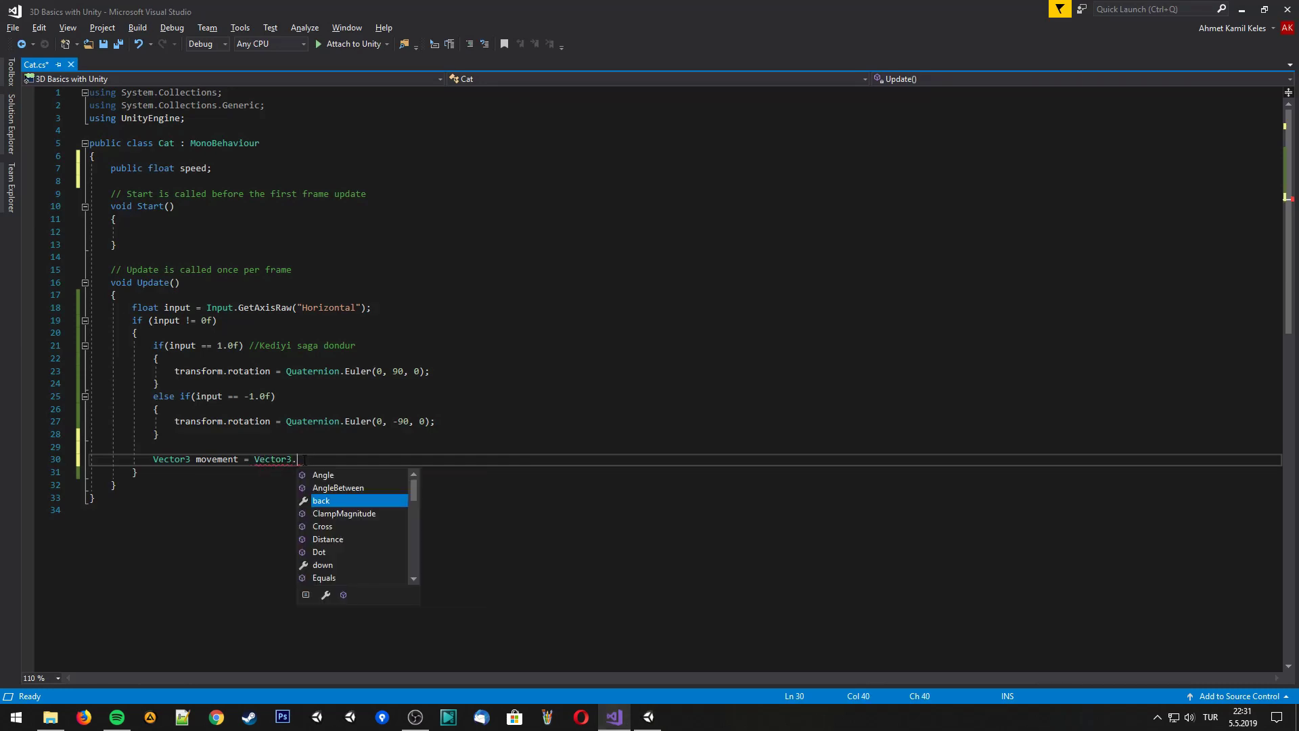
pyautogui.write('for')
pyautogui.press('space')
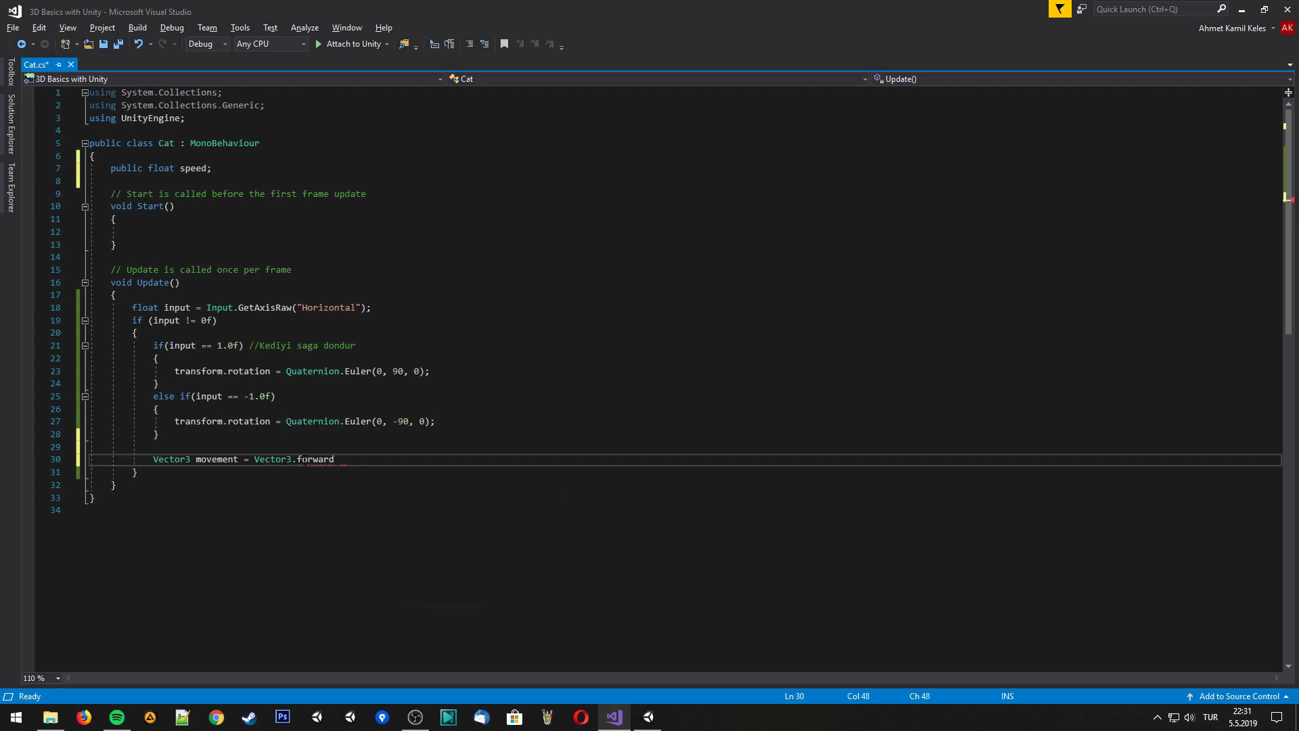
pyautogui.write('* ')
pyautogui.write('spee')
pyautogui.press('space')
pyautogui.write('* Time')
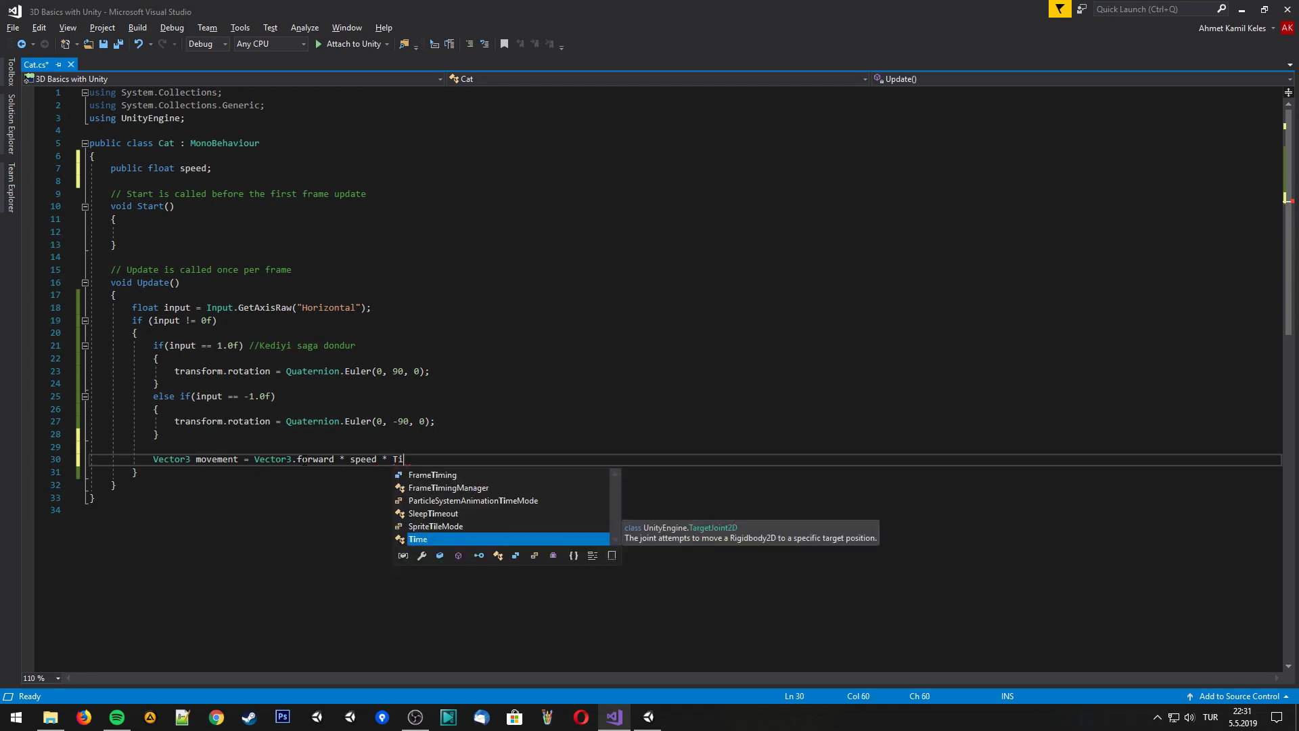
pyautogui.write('.del')
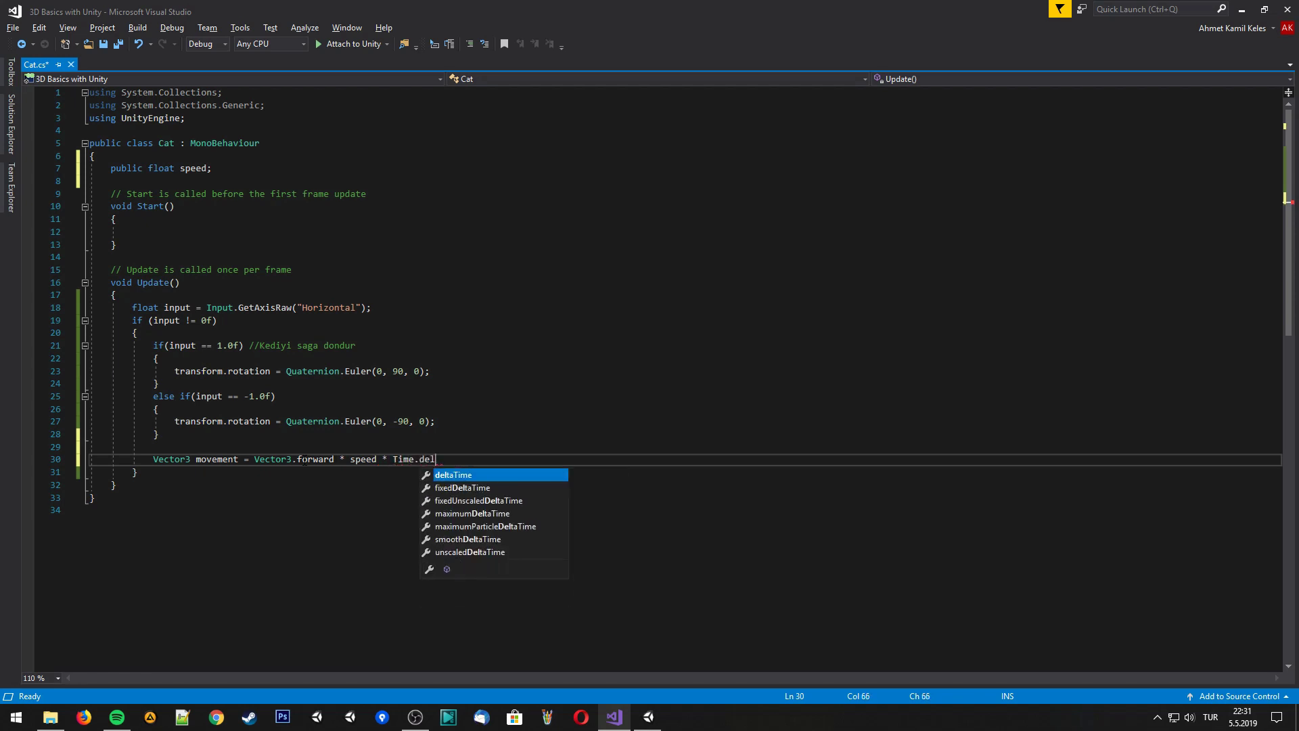
pyautogui.press('Tab')
pyautogui.write(';')
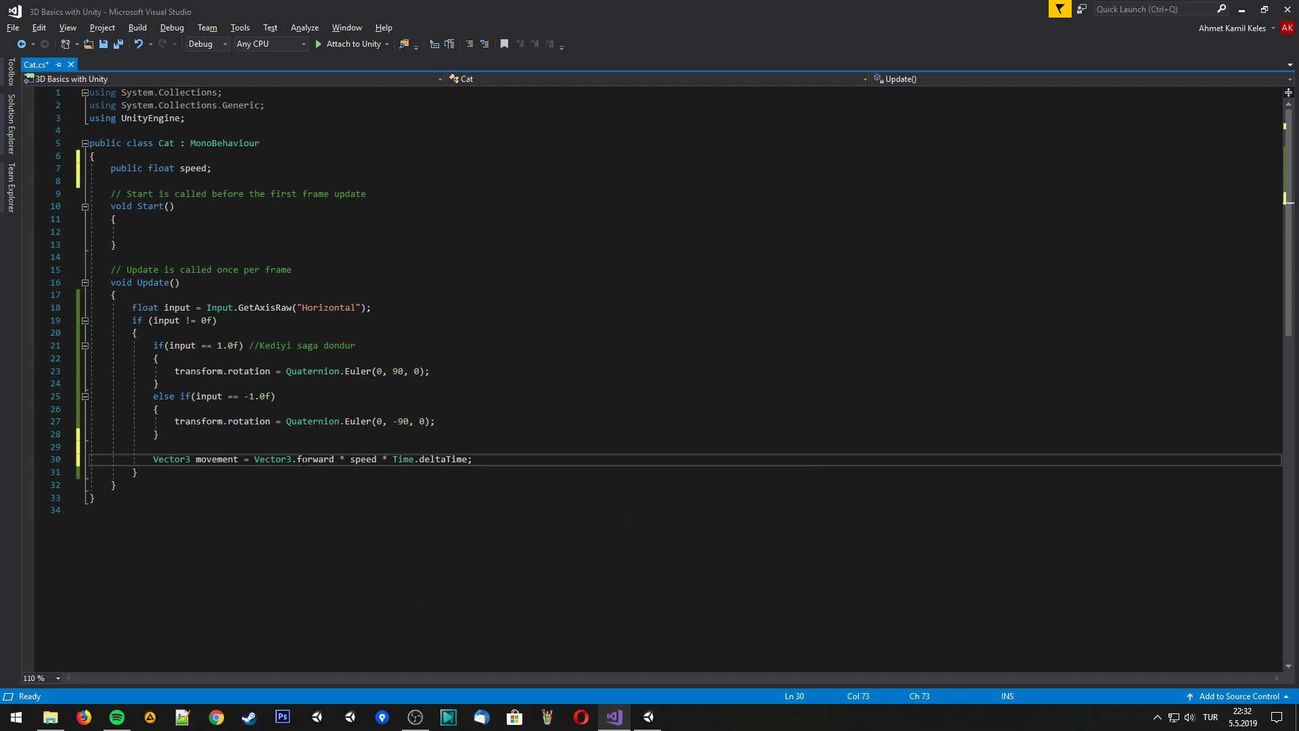
# Add transform.Translate(movement); below it and save Cat.cs
pyautogui.press('Return')
pyautogui.press('Return')
pyautogui.press('Return')
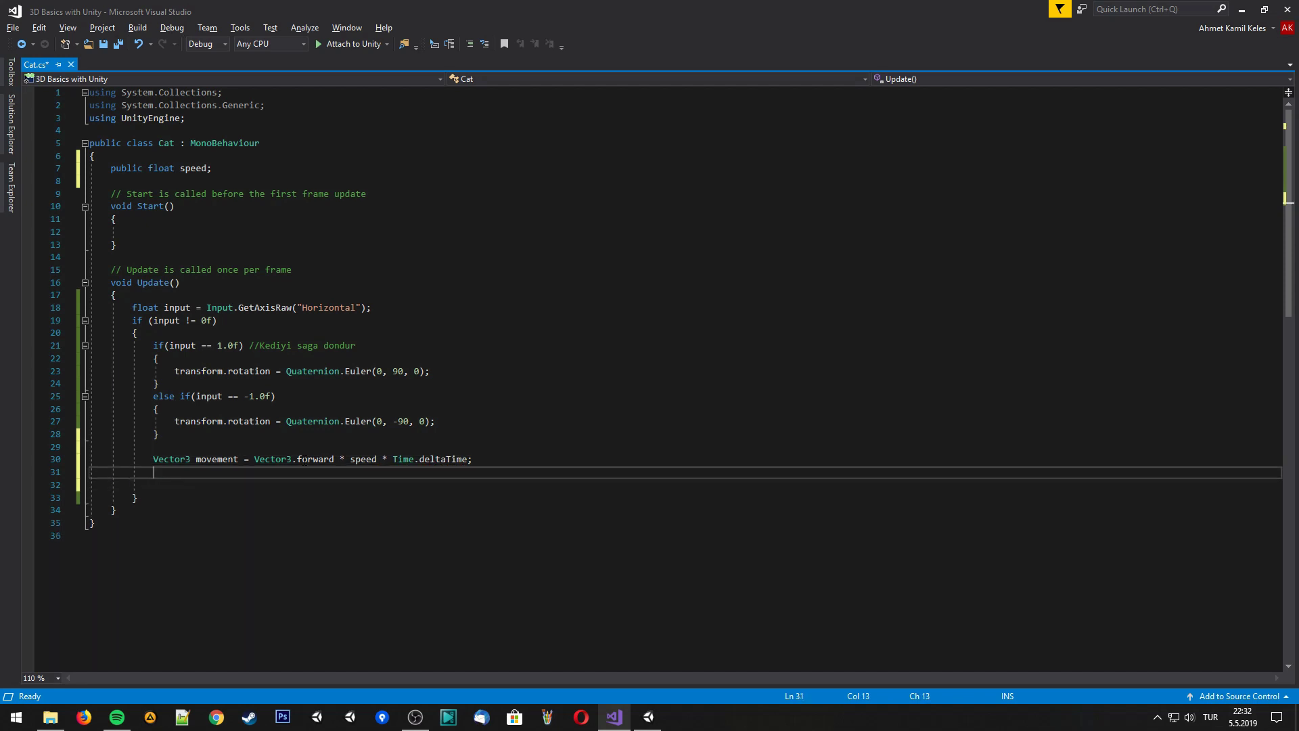
pyautogui.press('Up')
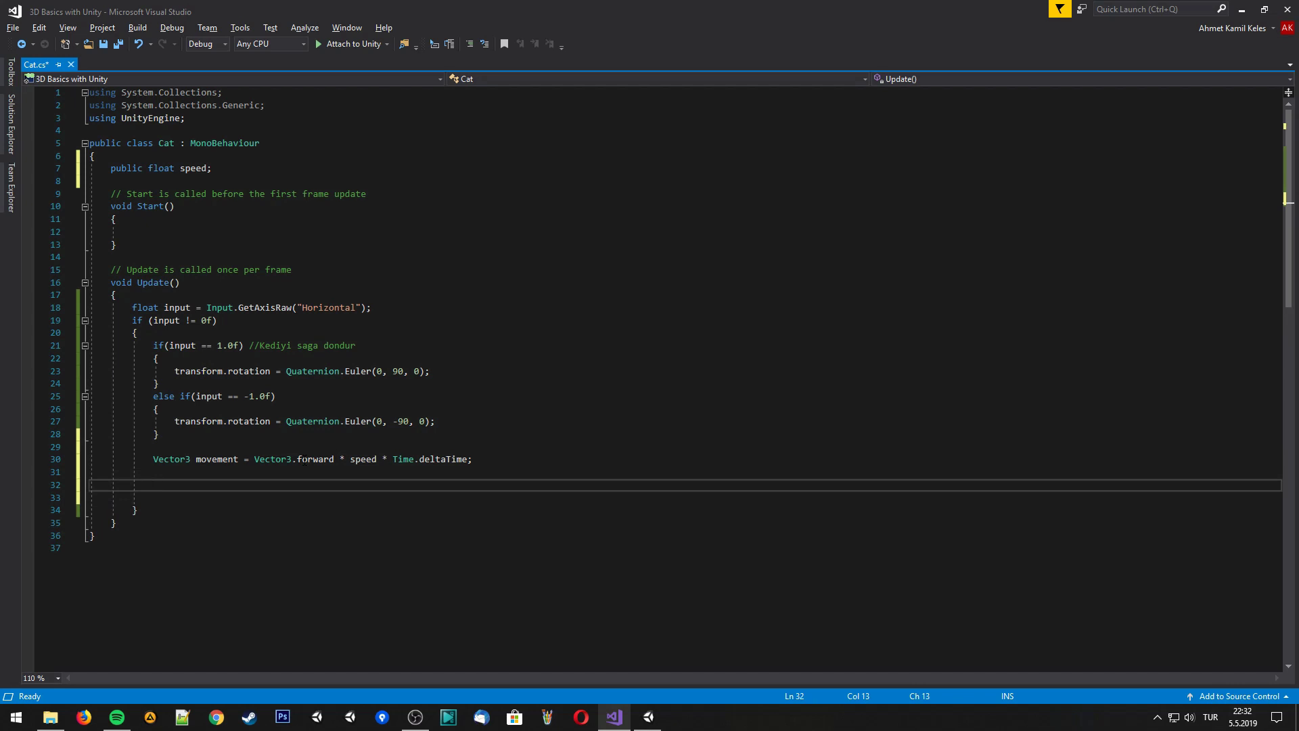
pyautogui.write('tra')
pyautogui.press('Tab')
pyautogui.write('.')
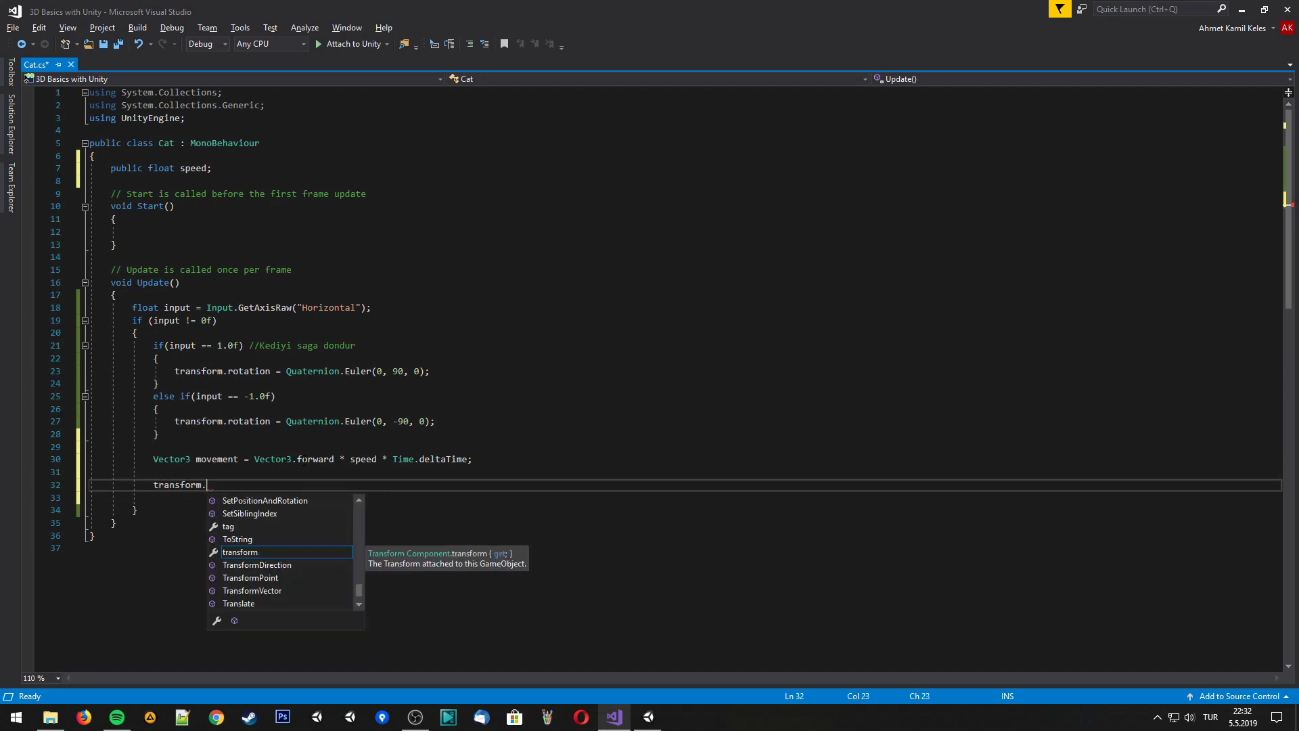
pyautogui.write('Tra')
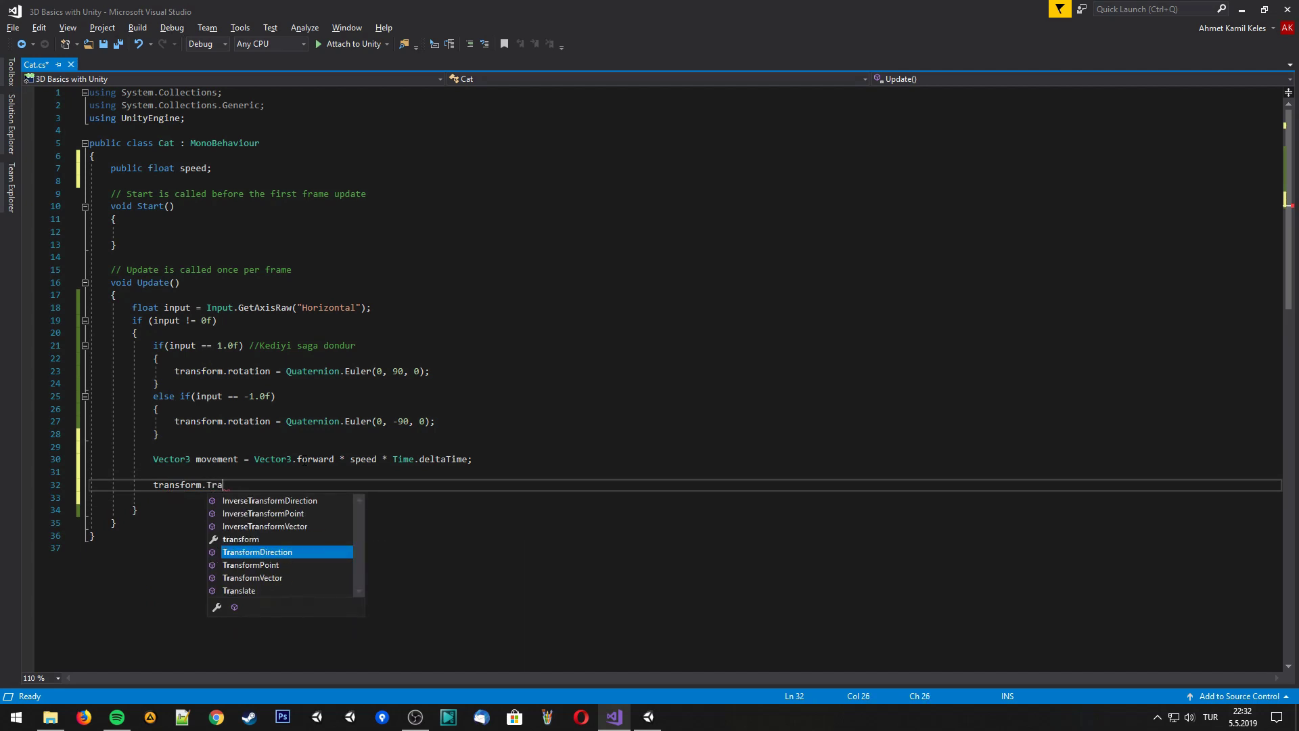
pyautogui.press('Down')
pyautogui.press('Down')
pyautogui.press('Tab')
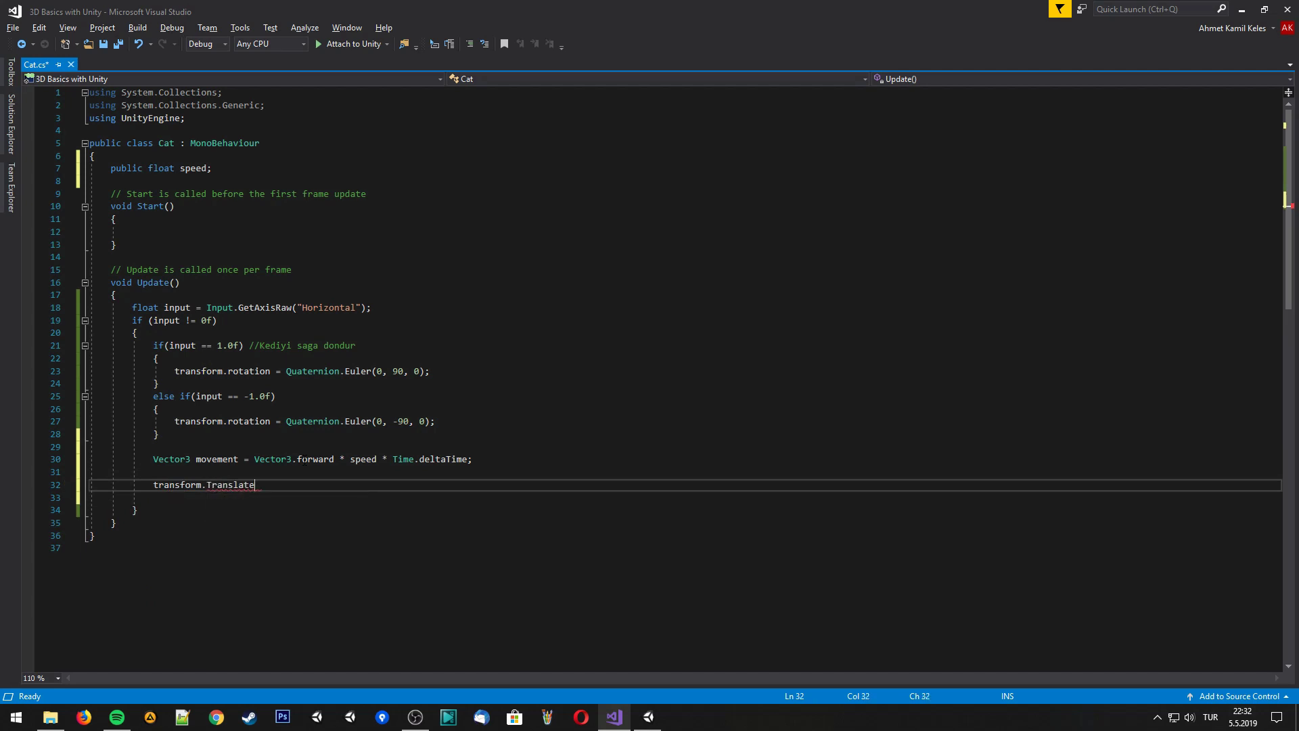
pyautogui.write('(')
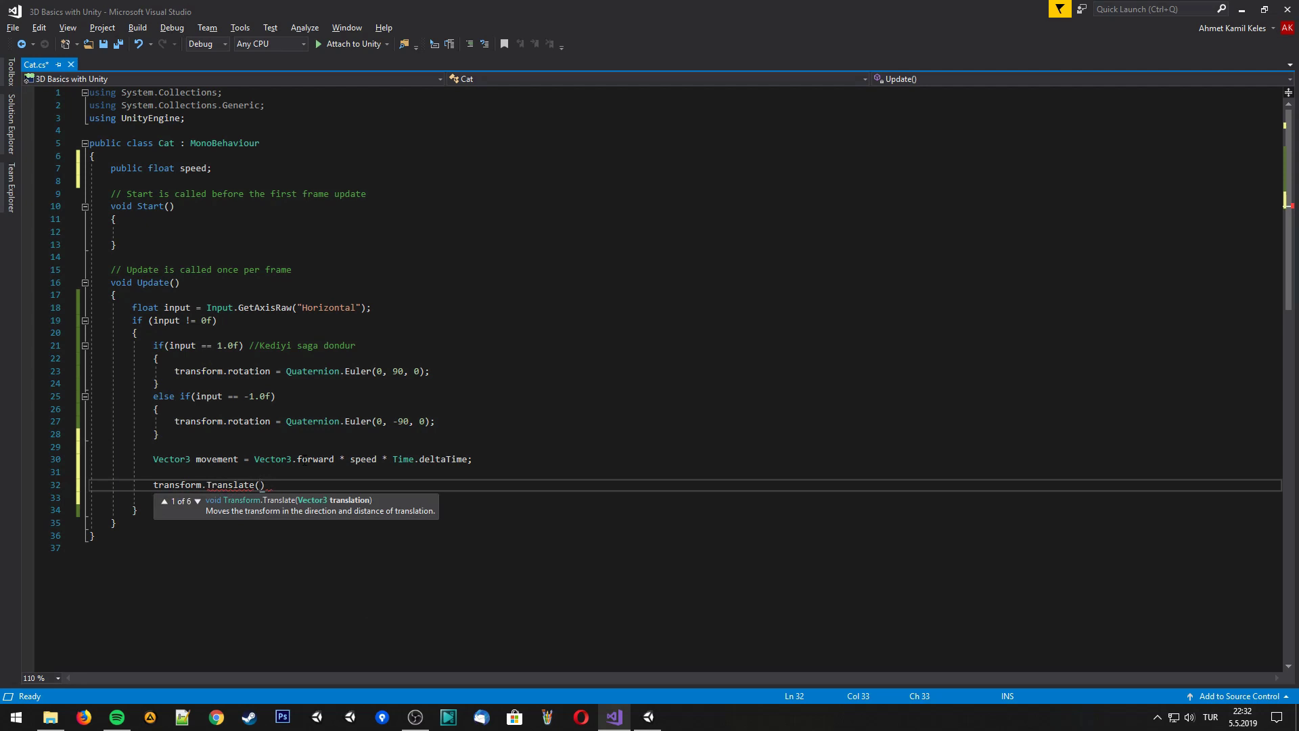
pyautogui.write('movem')
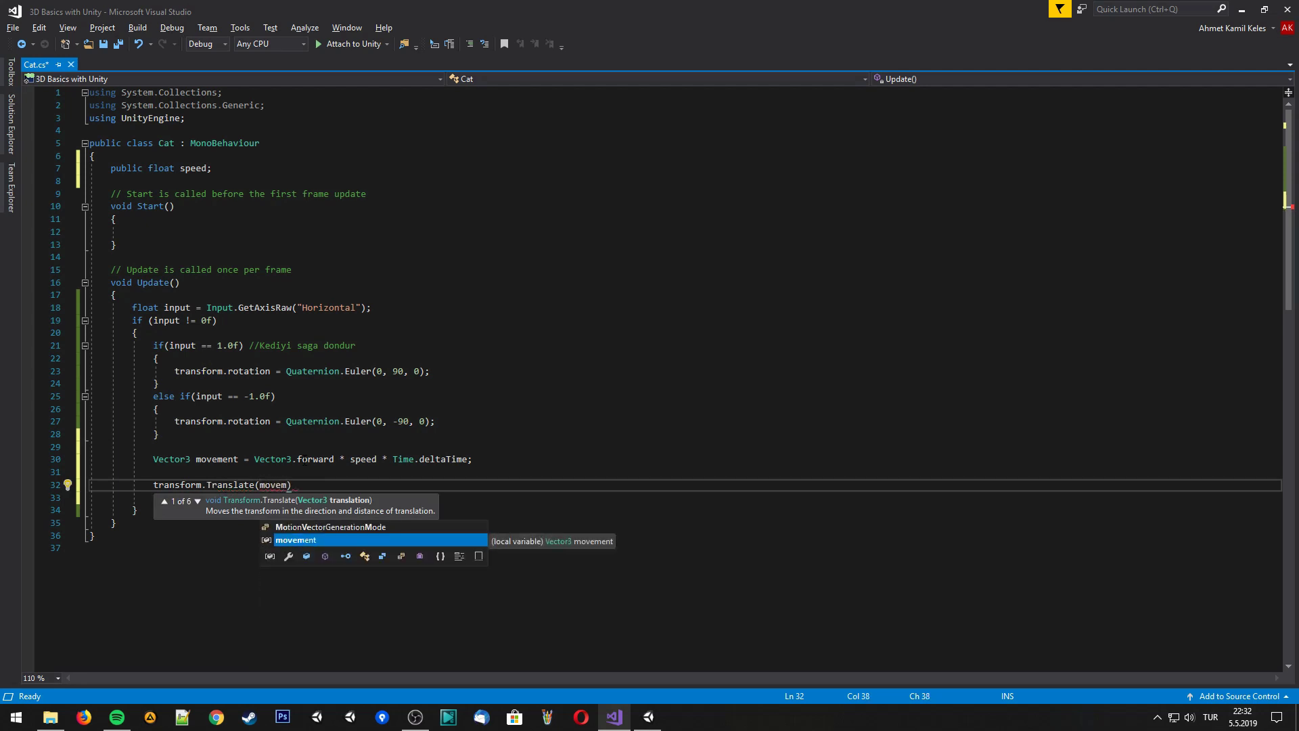
pyautogui.press('Tab')
pyautogui.write(')')
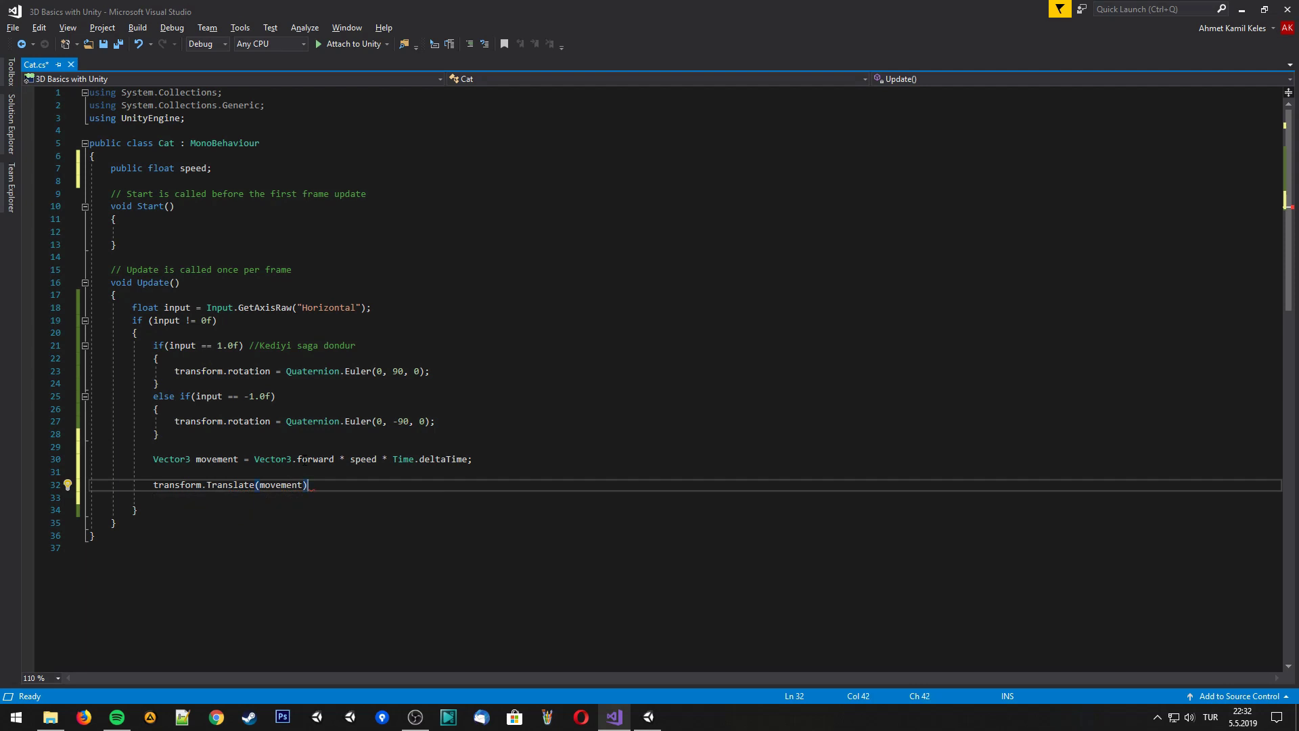
pyautogui.write(';')
pyautogui.hotkey('ctrl', 's')
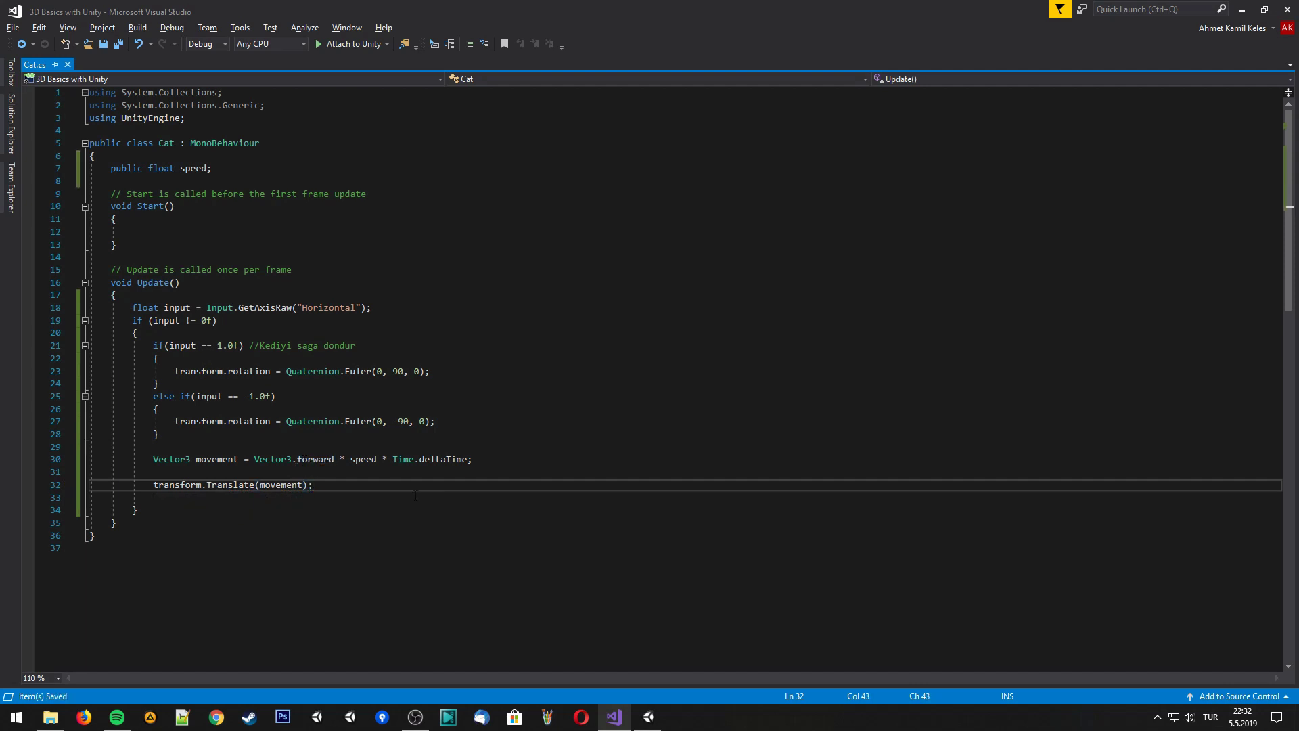
# Set the Cat script's Speed to 4, then play and stop the game
pyautogui.click(648, 717)
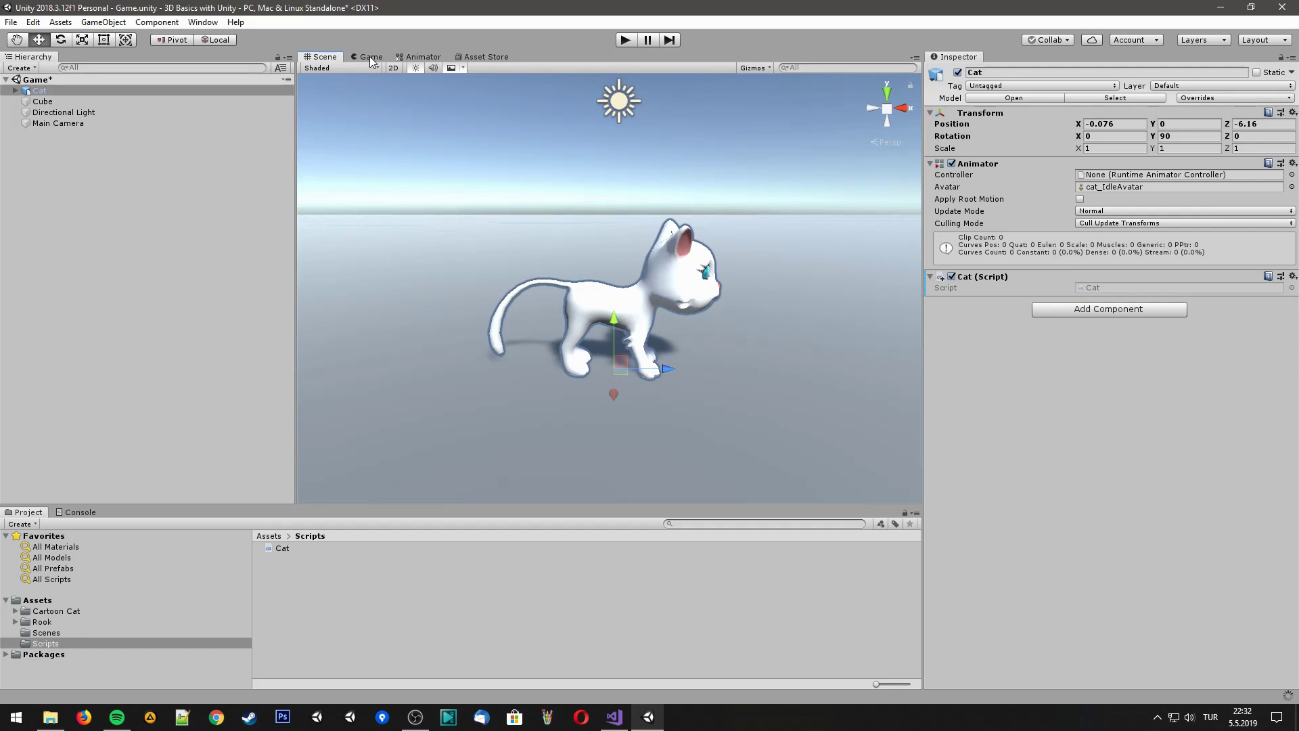
pyautogui.click(370, 58)
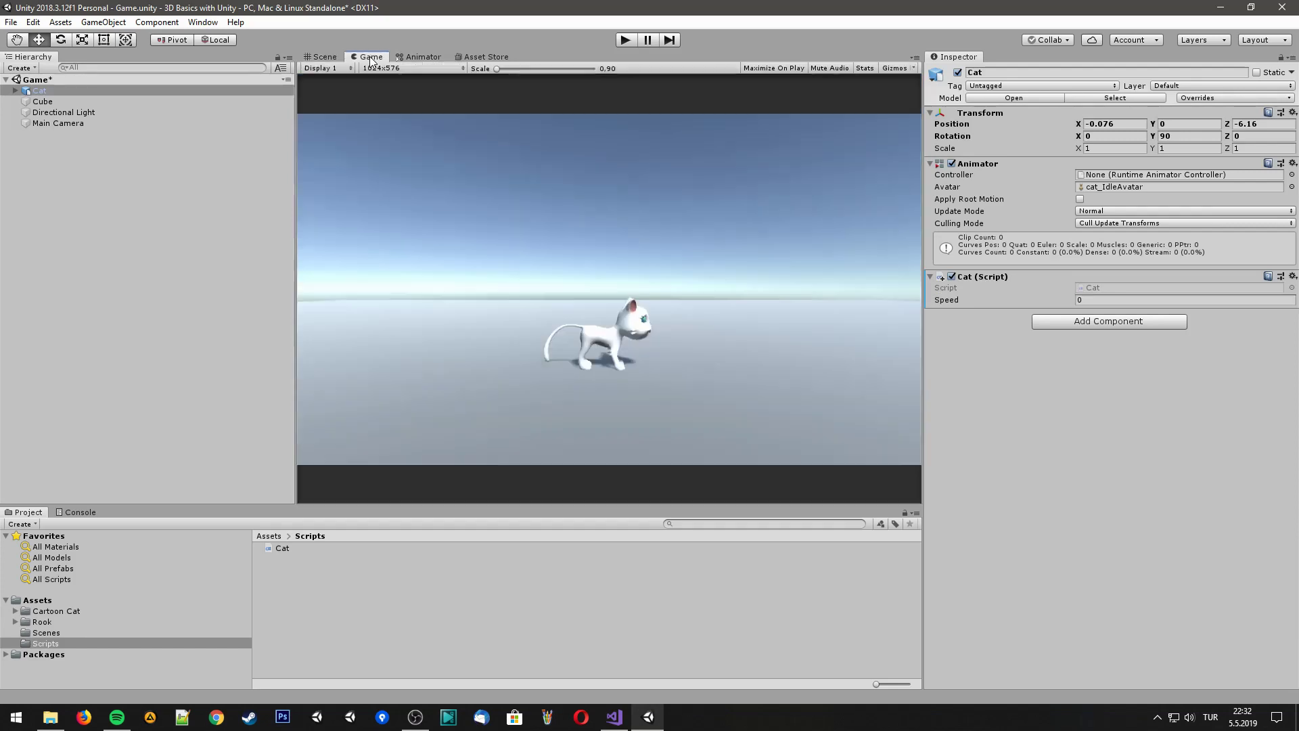
pyautogui.click(1091, 299)
pyautogui.write('4')
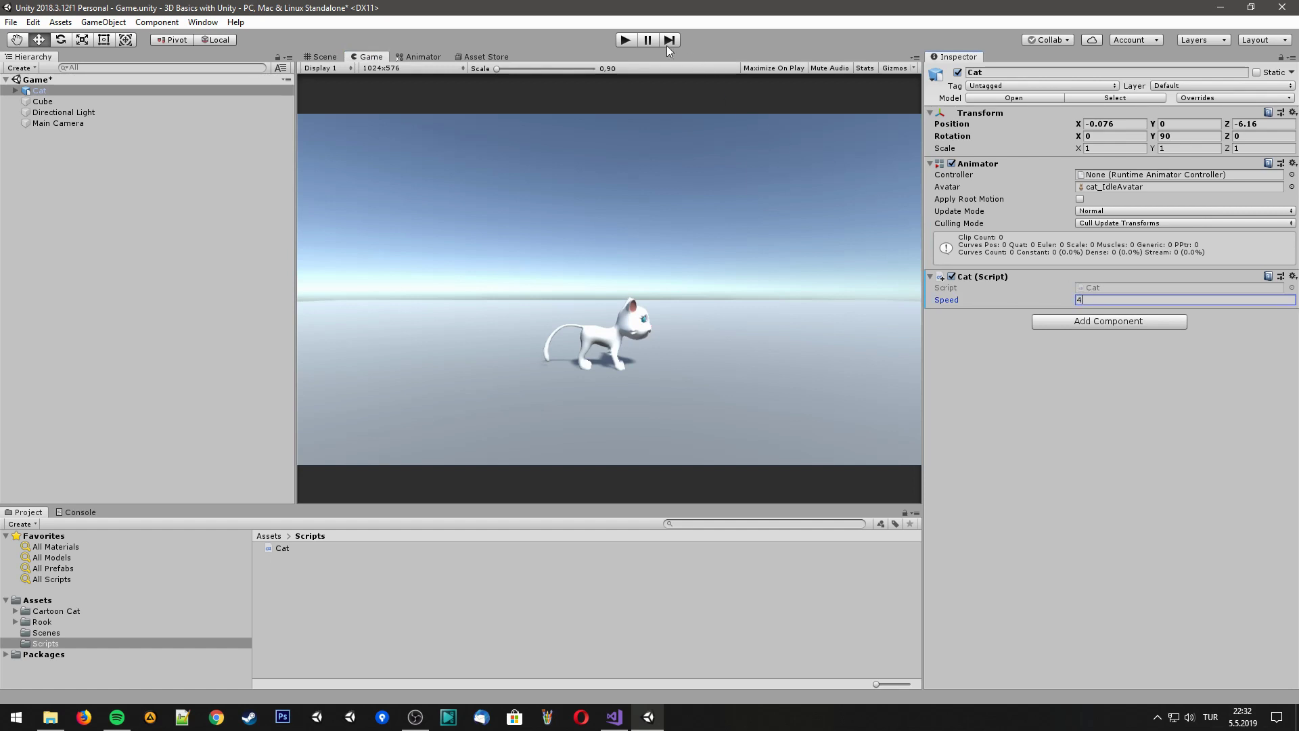
pyautogui.hotkey('ctrl', 'p')
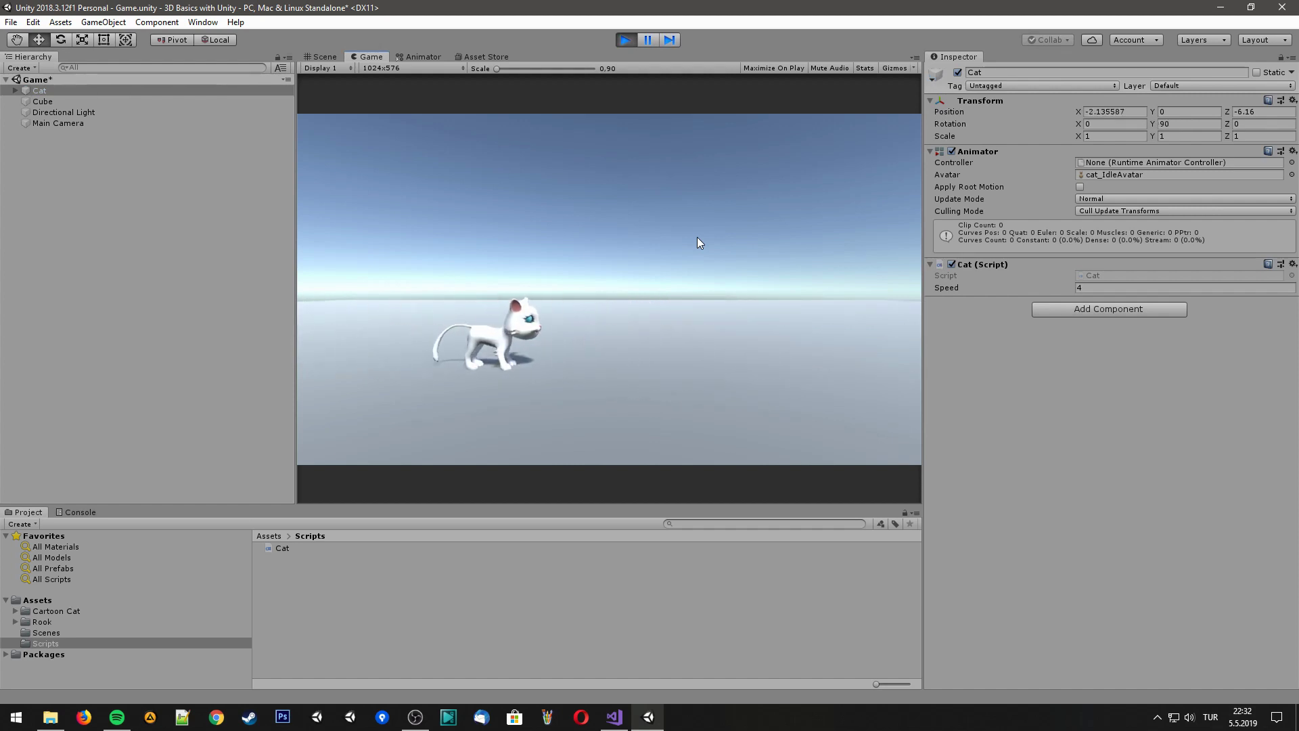
pyautogui.click(624, 41)
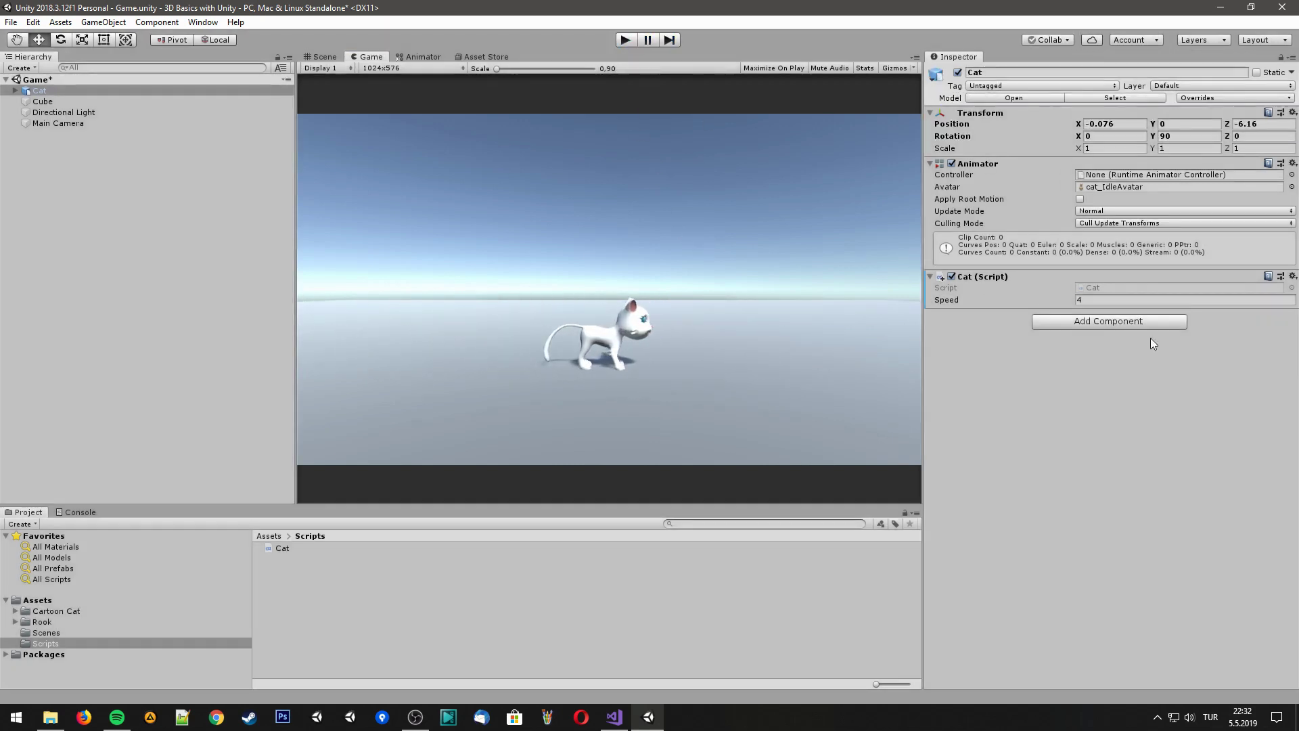
# Inspect the Translate call in Cat.cs, then return to Unity's Scene view
pyautogui.hotkey('alt', 'Tab')
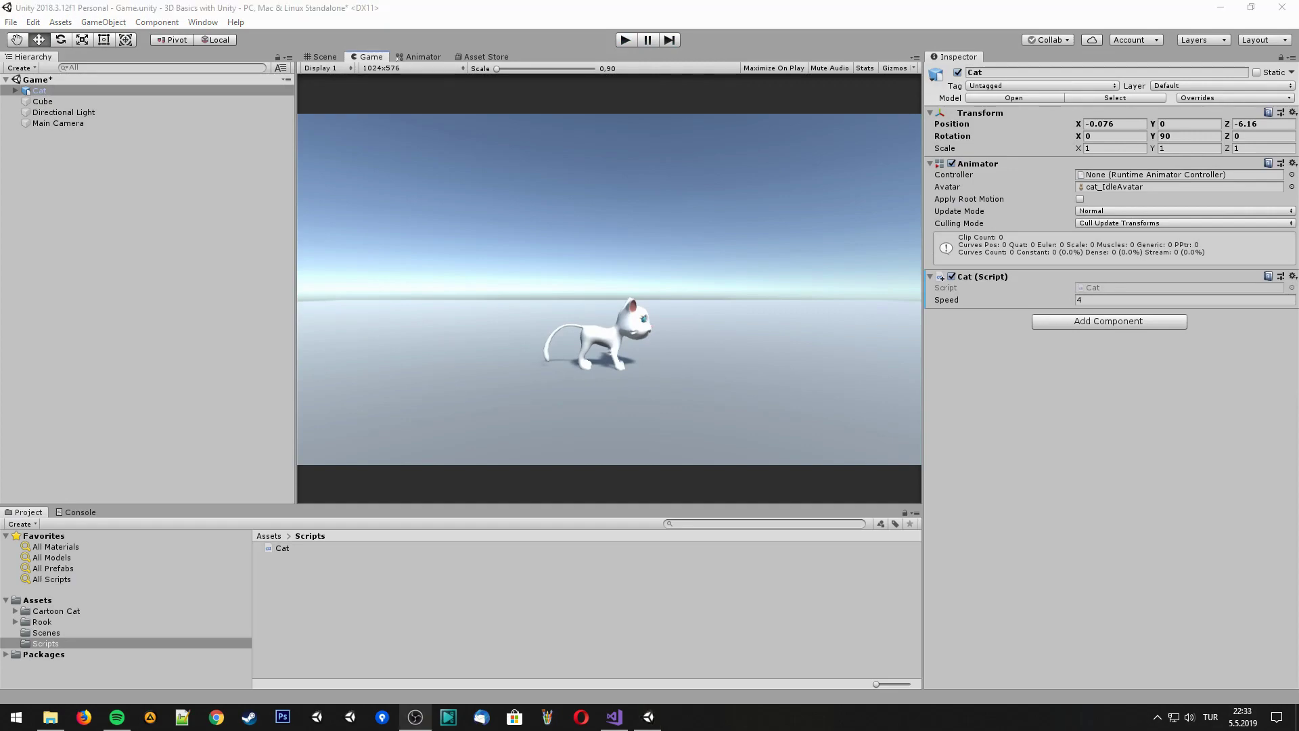
pyautogui.hotkey('alt', 'Tab')
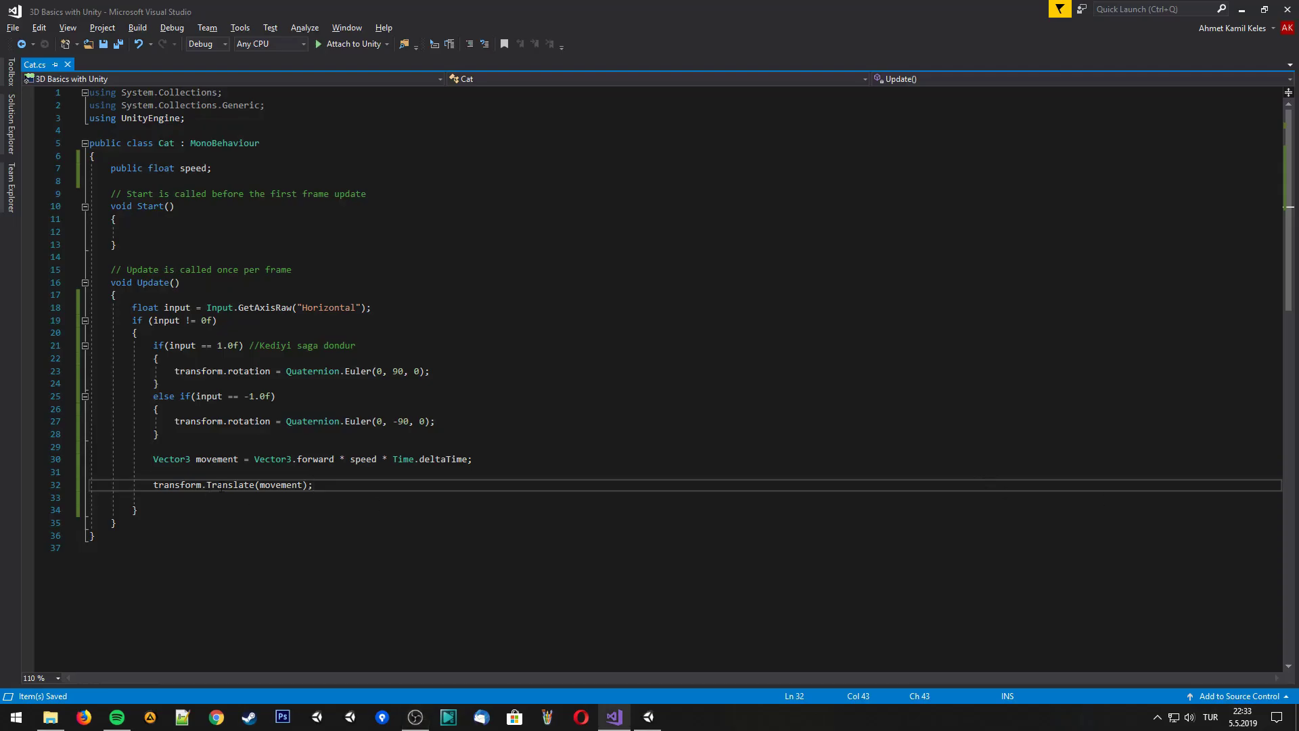
pyautogui.click(218, 485)
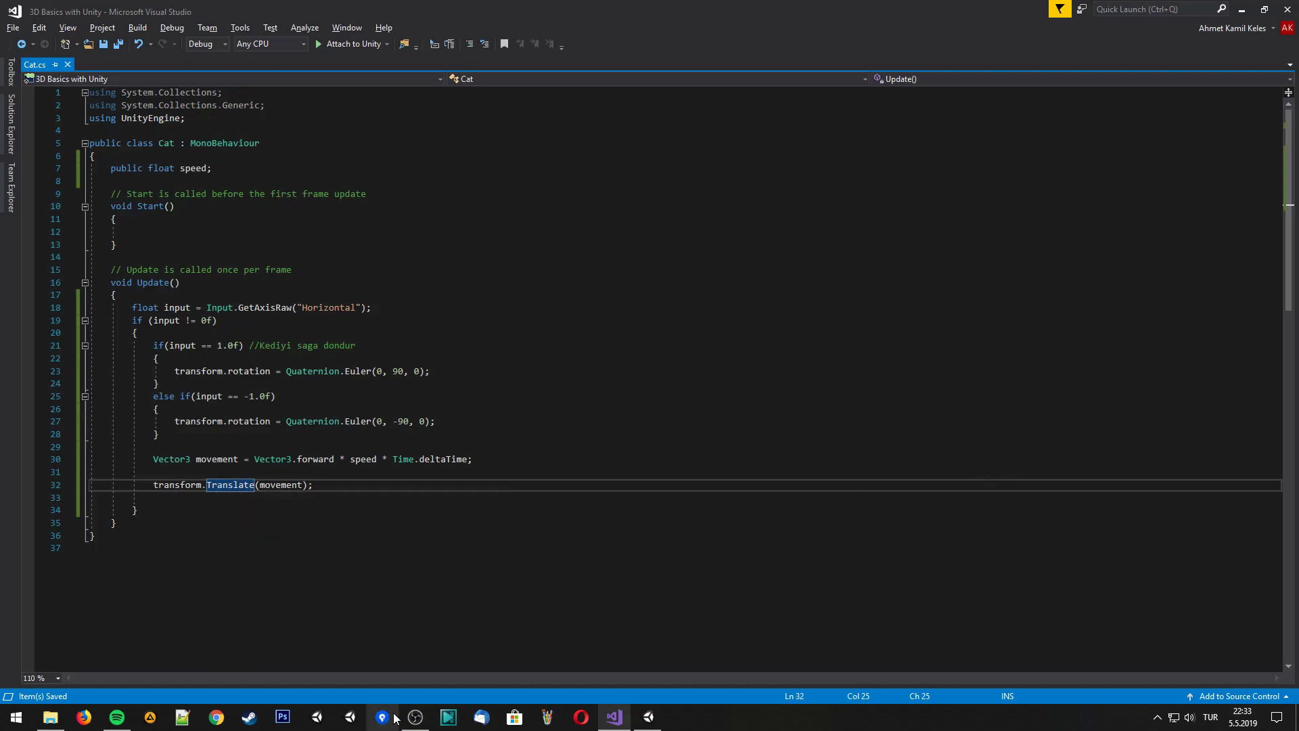
pyautogui.click(649, 716)
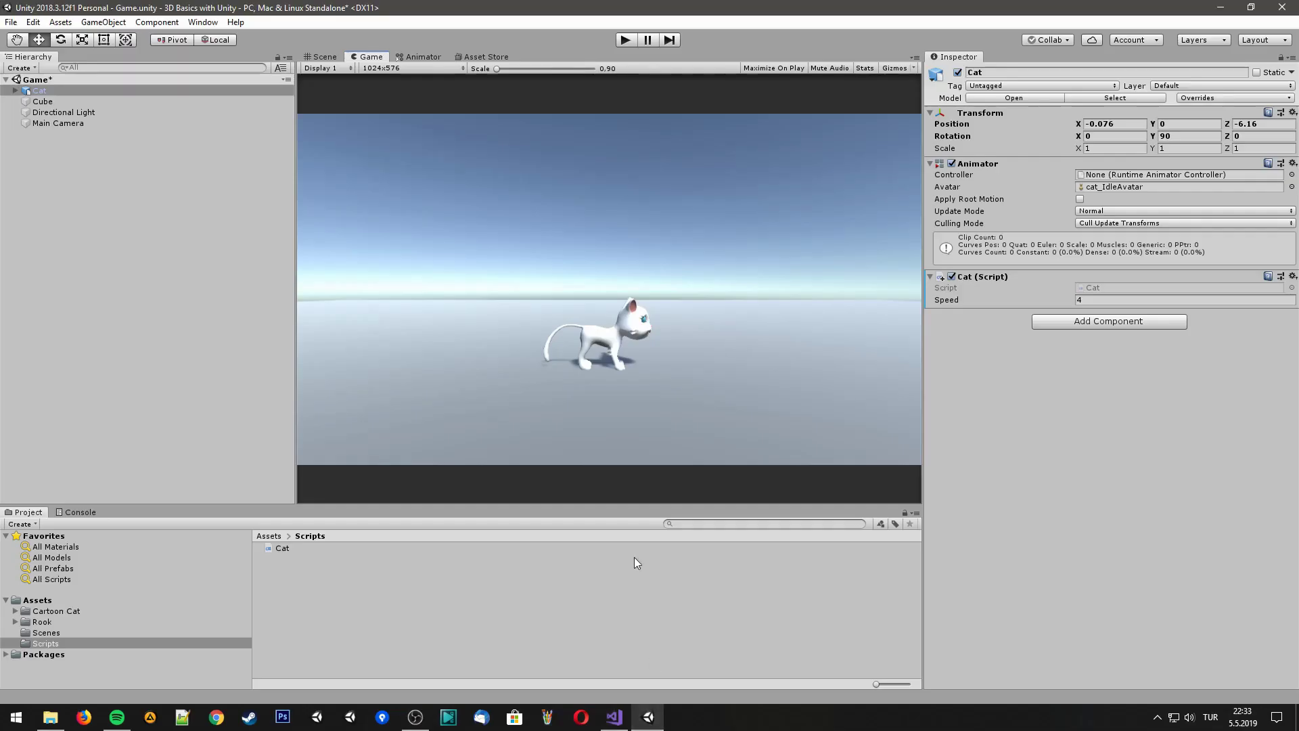
pyautogui.click(325, 58)
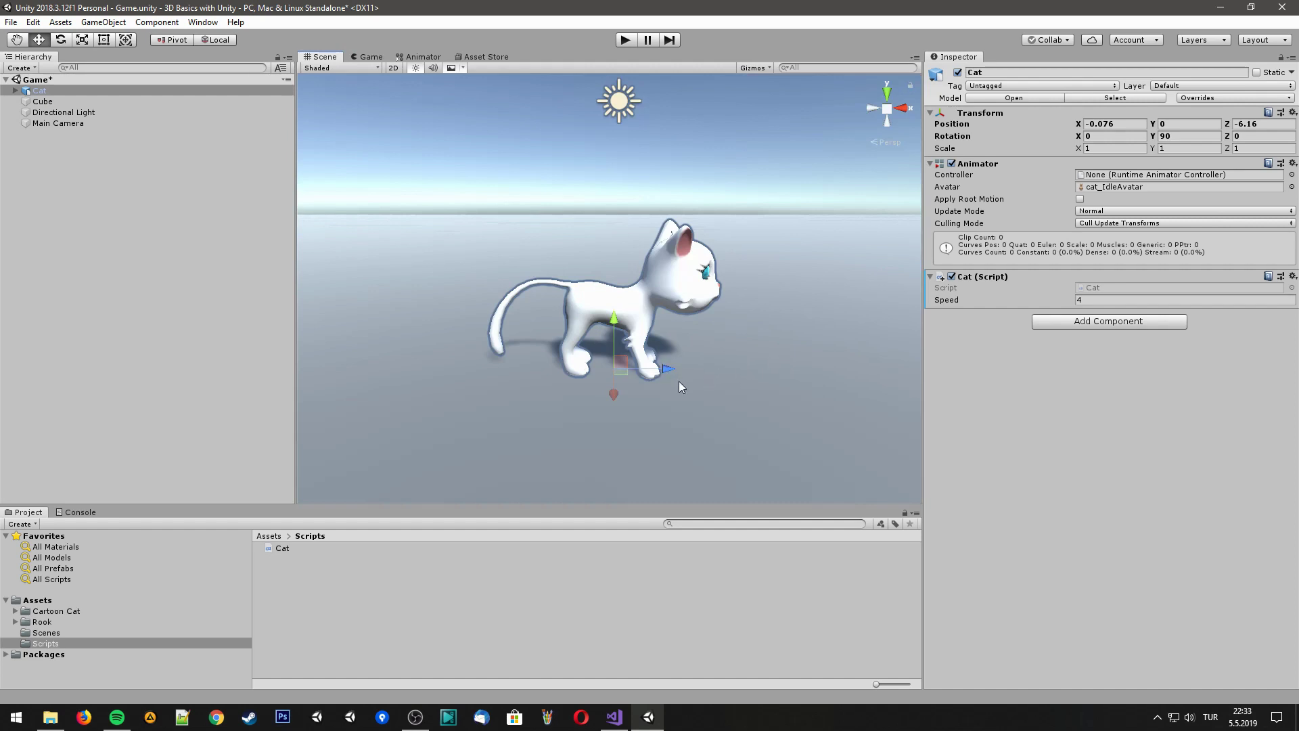
pyautogui.scroll(-2, 680, 380)
pyautogui.scroll(-2, 679, 380)
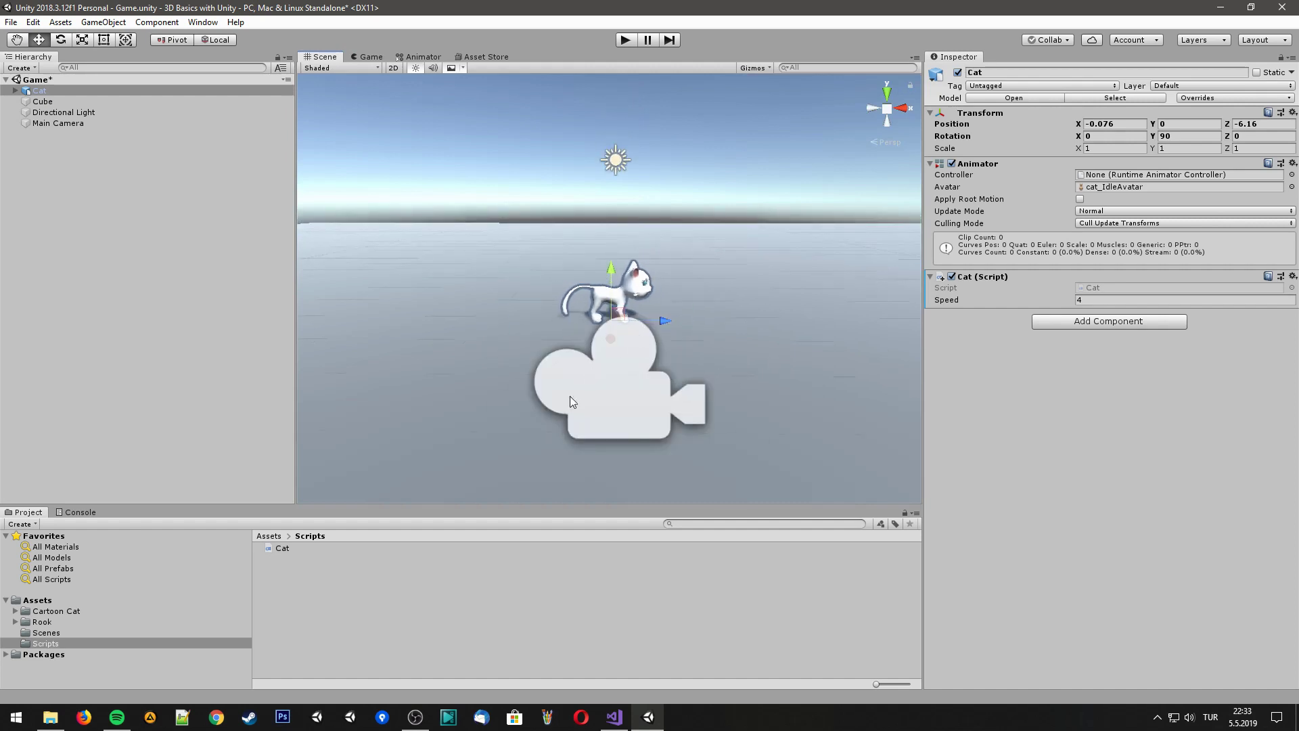
# Comment out the forward movement line and the Translate line with //
pyautogui.click(615, 716)
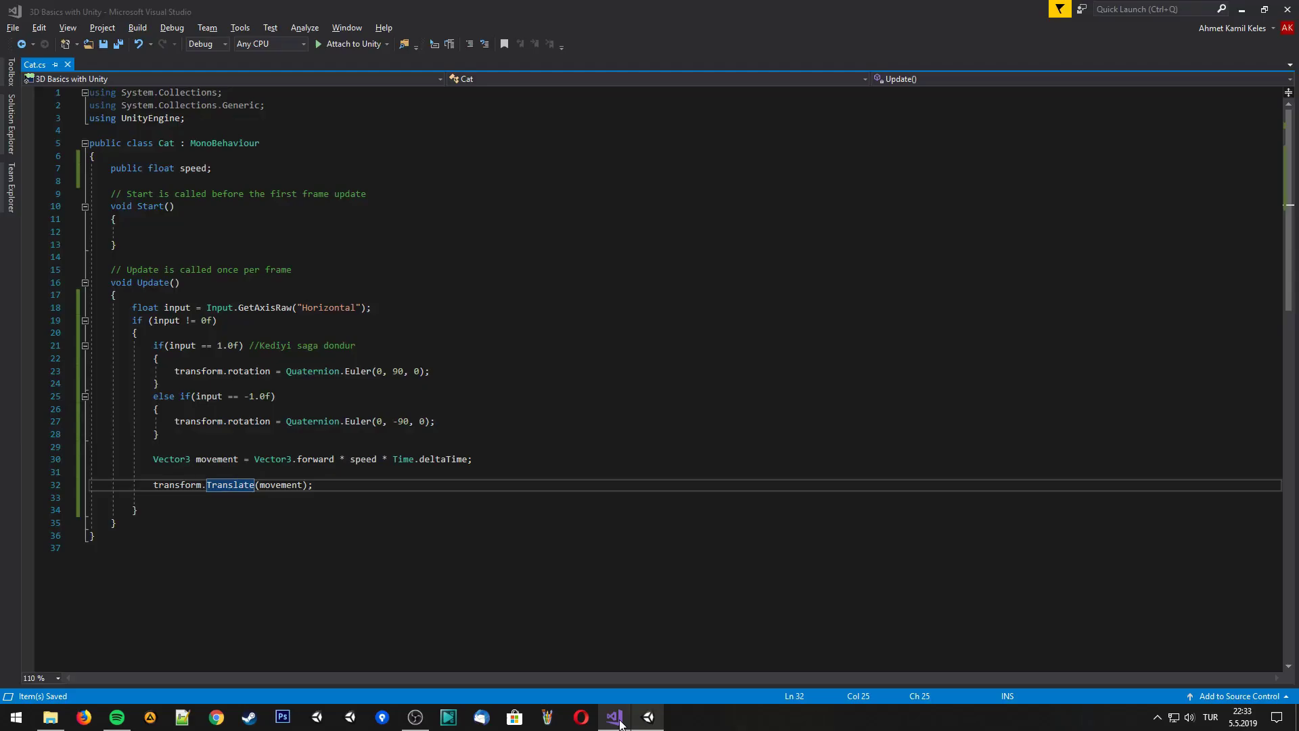
pyautogui.click(320, 488)
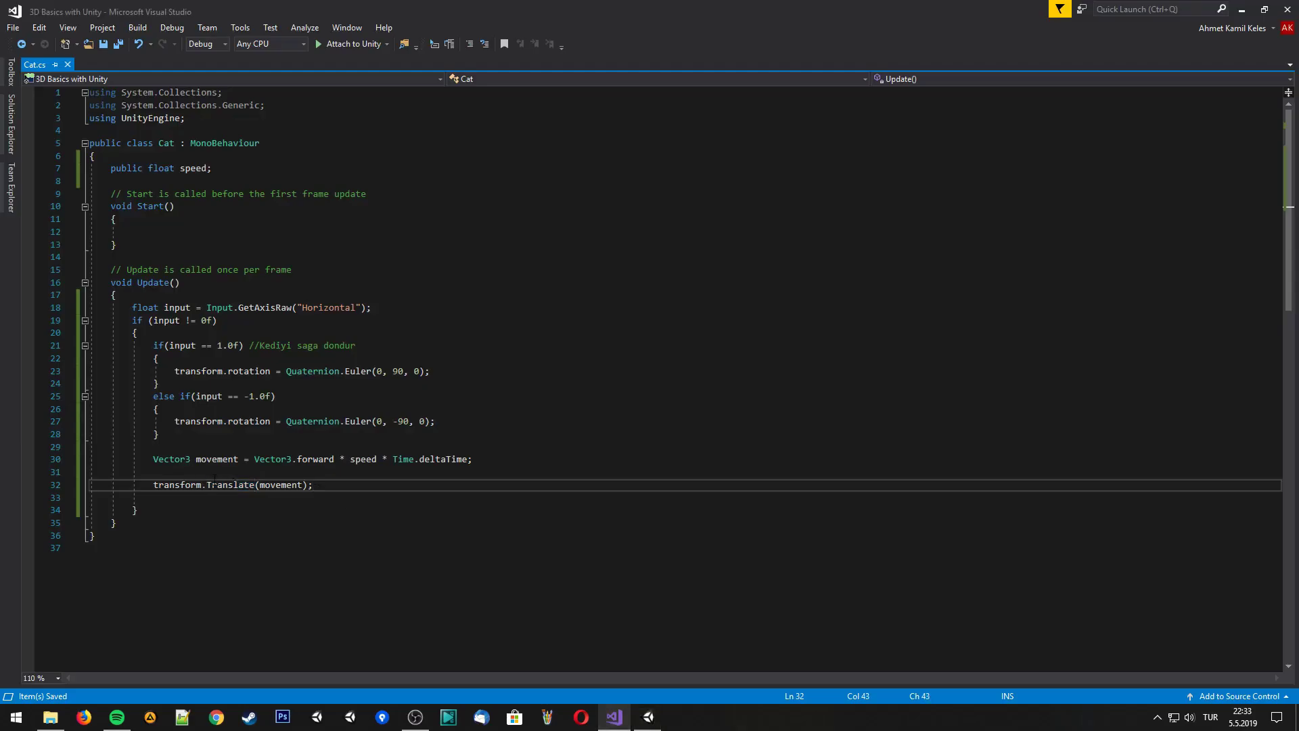
pyautogui.click(152, 463)
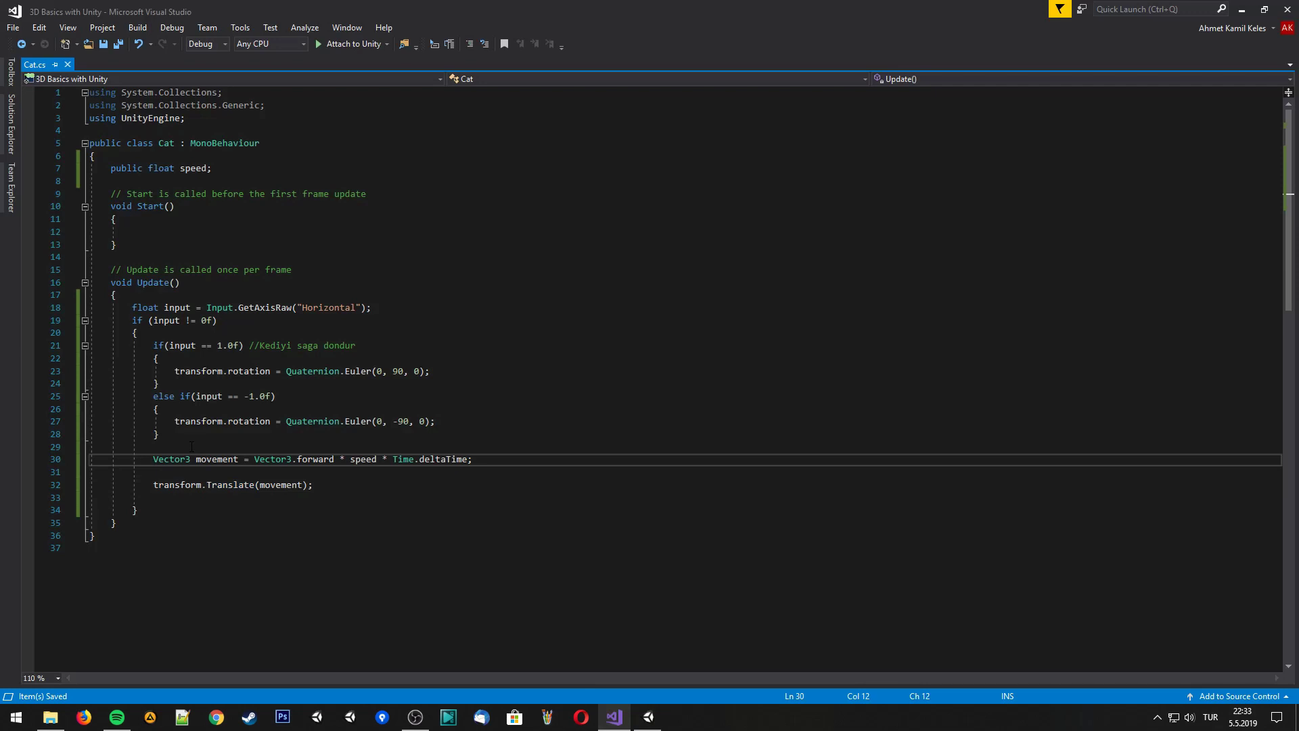
pyautogui.write('//')
pyautogui.press('Down')
pyautogui.press('Down')
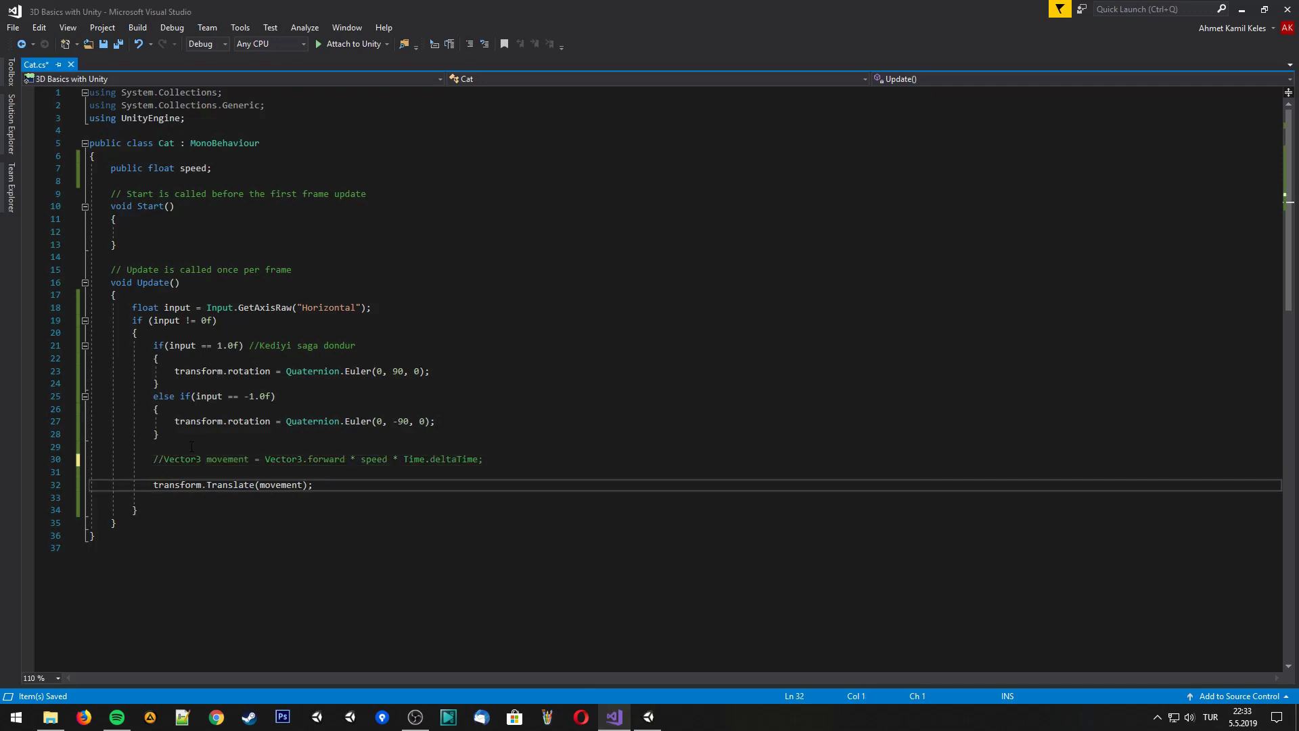
pyautogui.press('Home')
pyautogui.write('//')
# Start an if statement and declare 'Vector3 movement;' above it
pyautogui.press('Up')
pyautogui.press('Up')
pyautogui.press('Up')
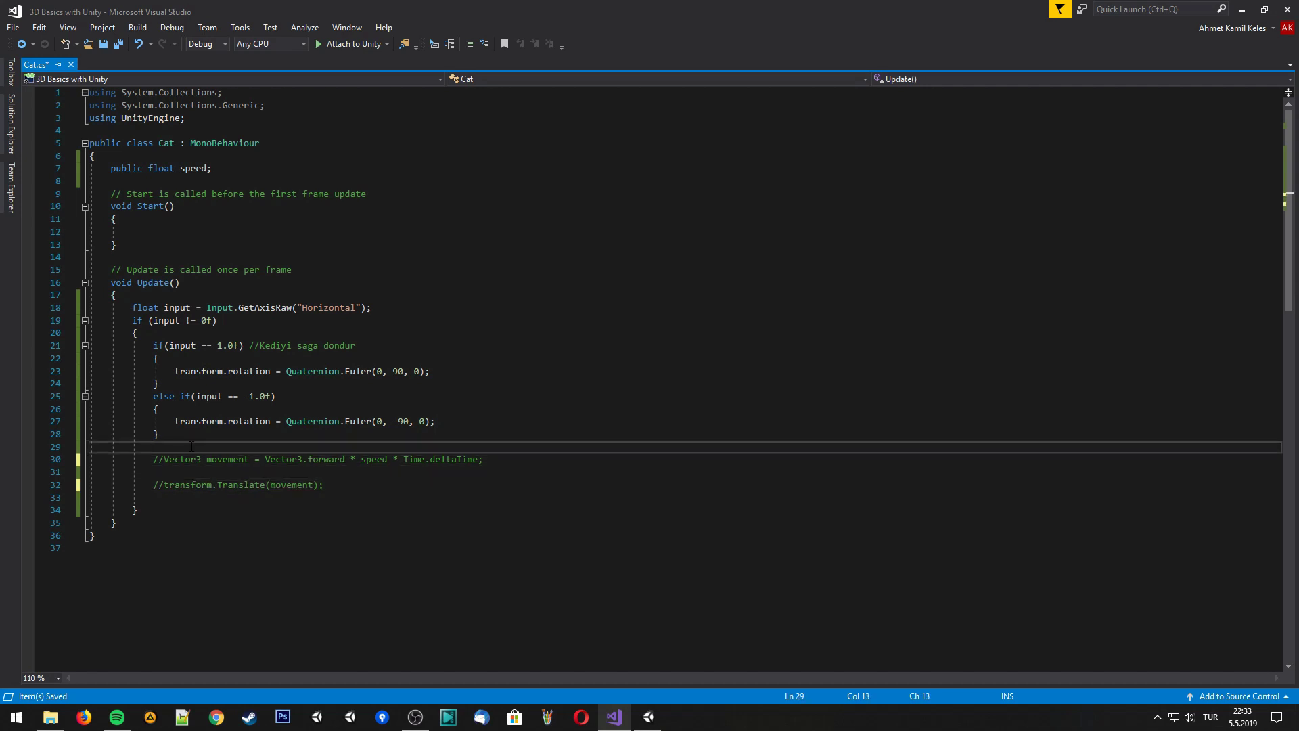
pyautogui.press('Return')
pyautogui.press('Return')
pyautogui.press('Up')
pyautogui.write('if')
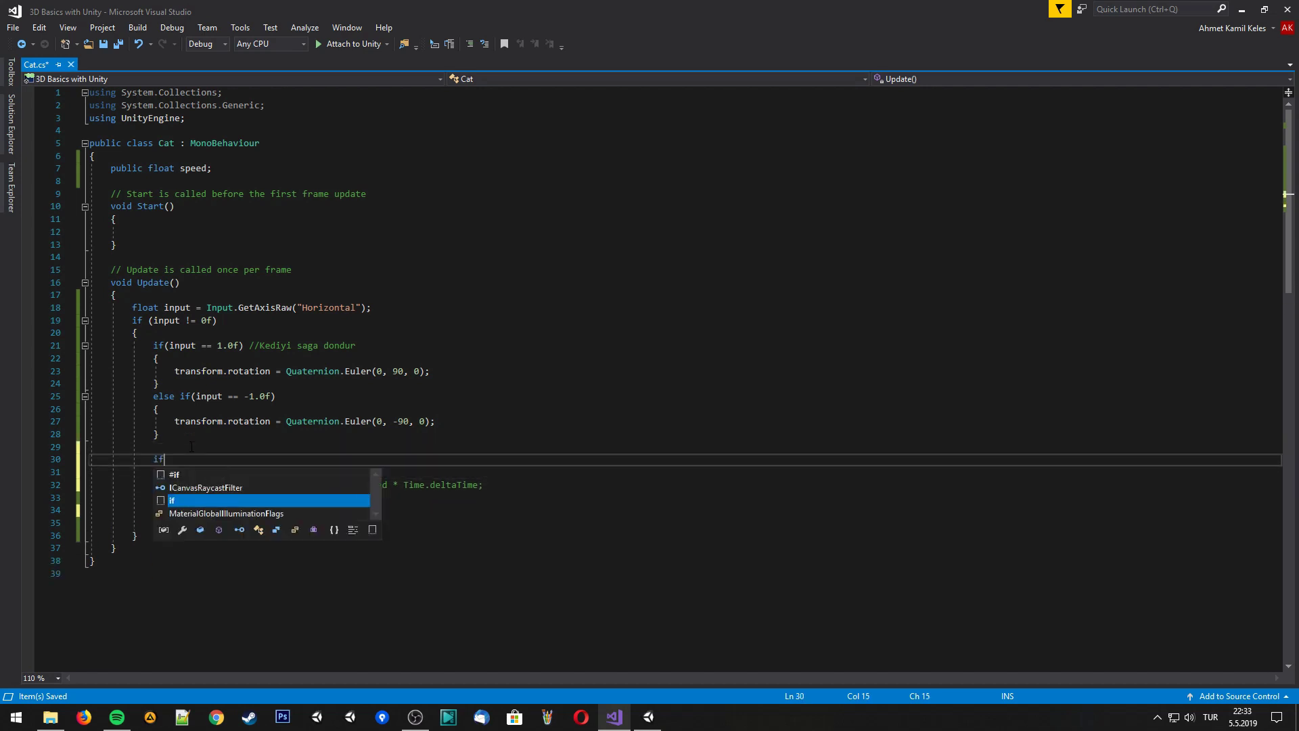
pyautogui.write('(in')
pyautogui.press('Down')
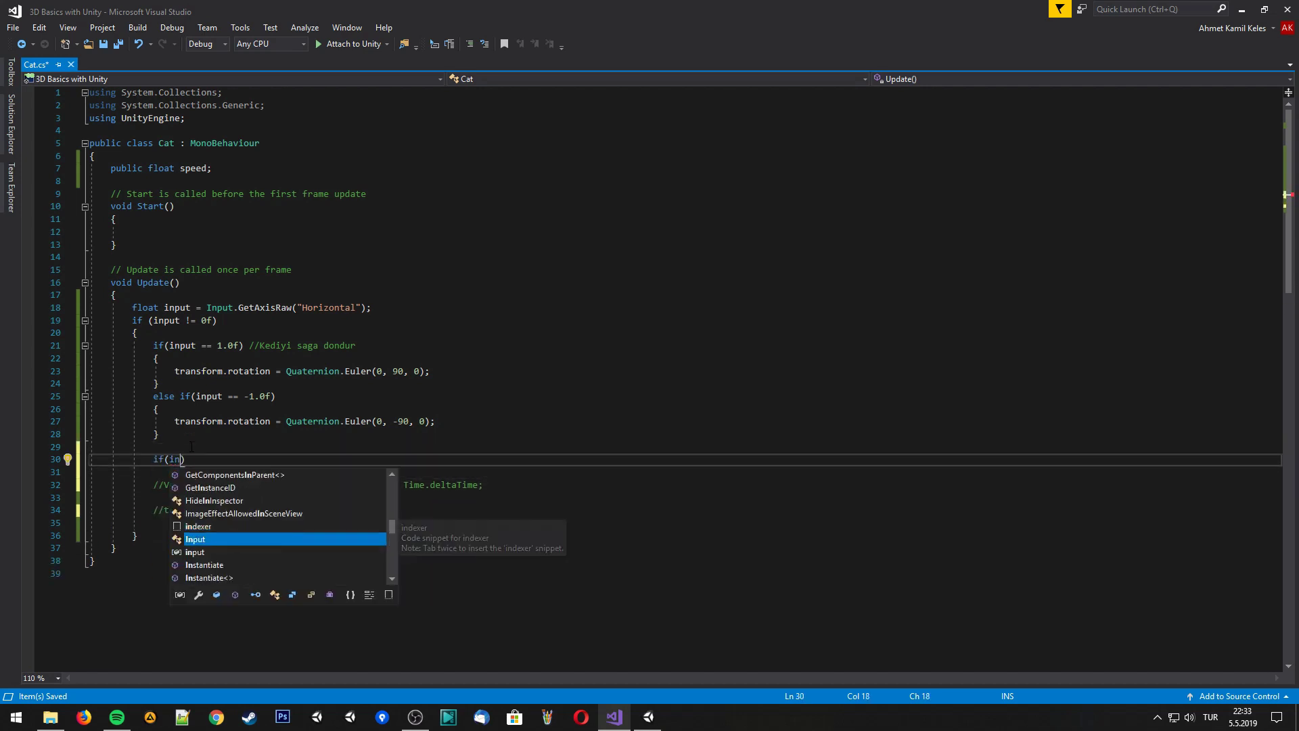
pyautogui.press('Tab')
pyautogui.hotkey('ctrl', 'Return')
pyautogui.hotkey('ctrl', 'Return')
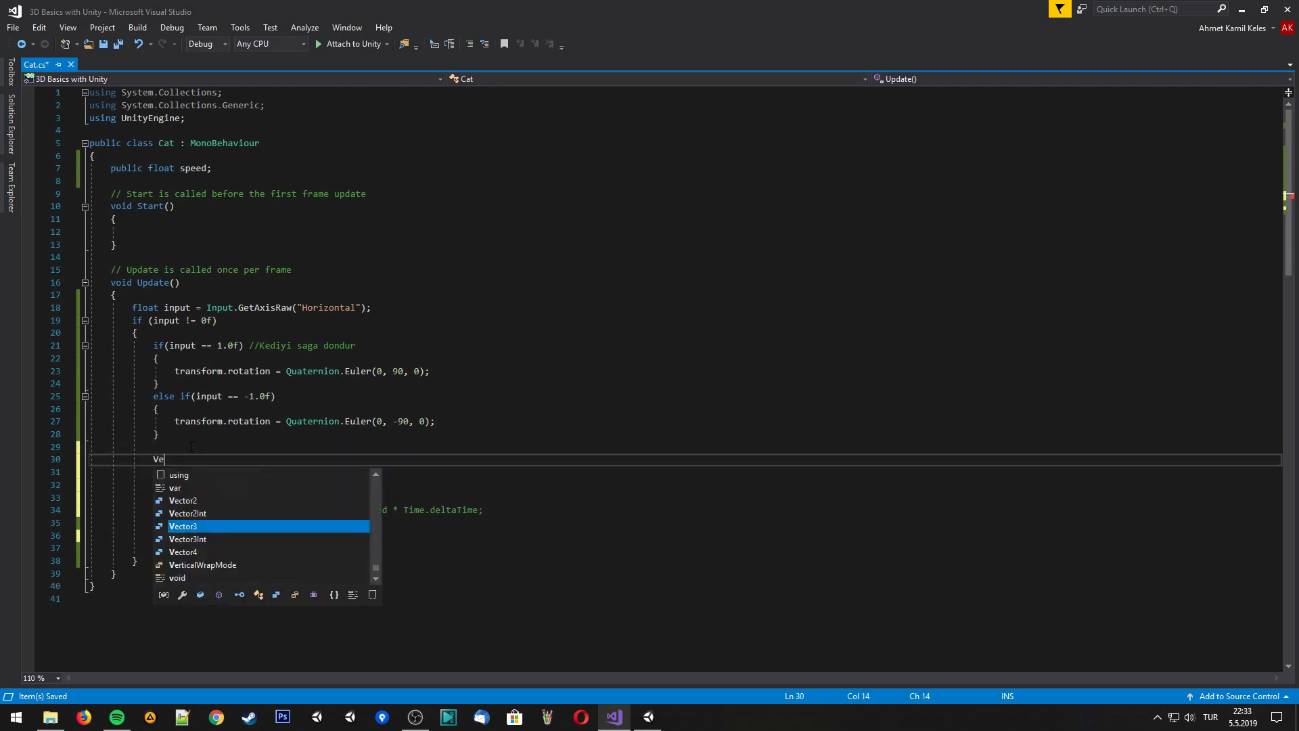
pyautogui.write('Vector3 movem')
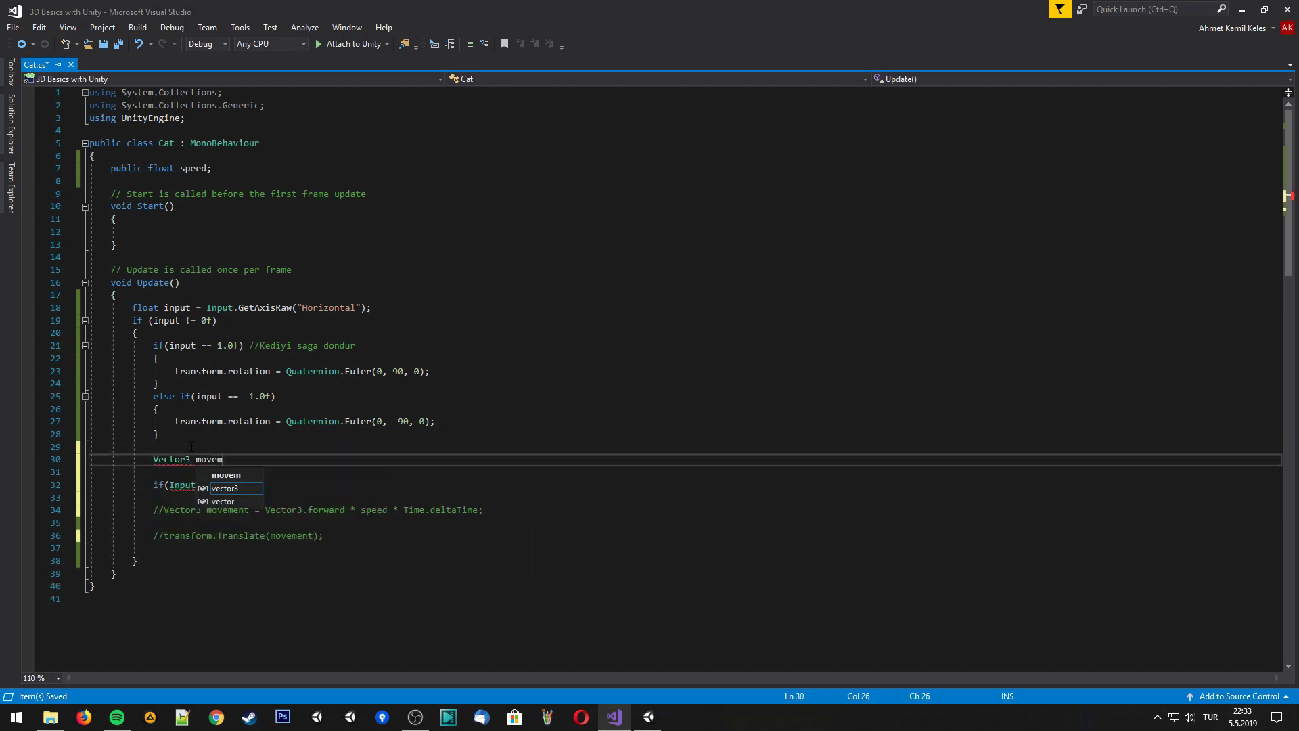
pyautogui.write('ent;')
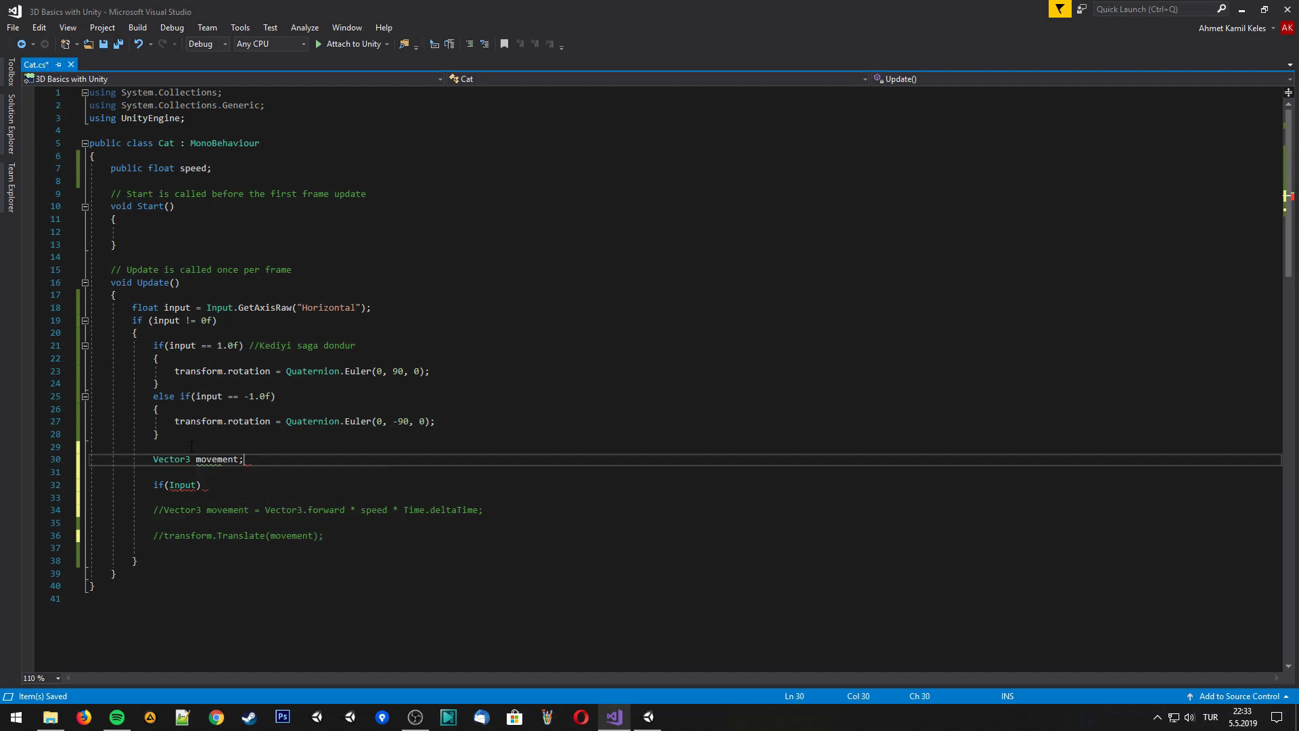
pyautogui.press('Return')
# Make the condition if(input == 1.0) with a body assigning movement = new Vector3();
pyautogui.press('Down')
pyautogui.press('End')
pyautogui.press('Left')
pyautogui.press('Left')
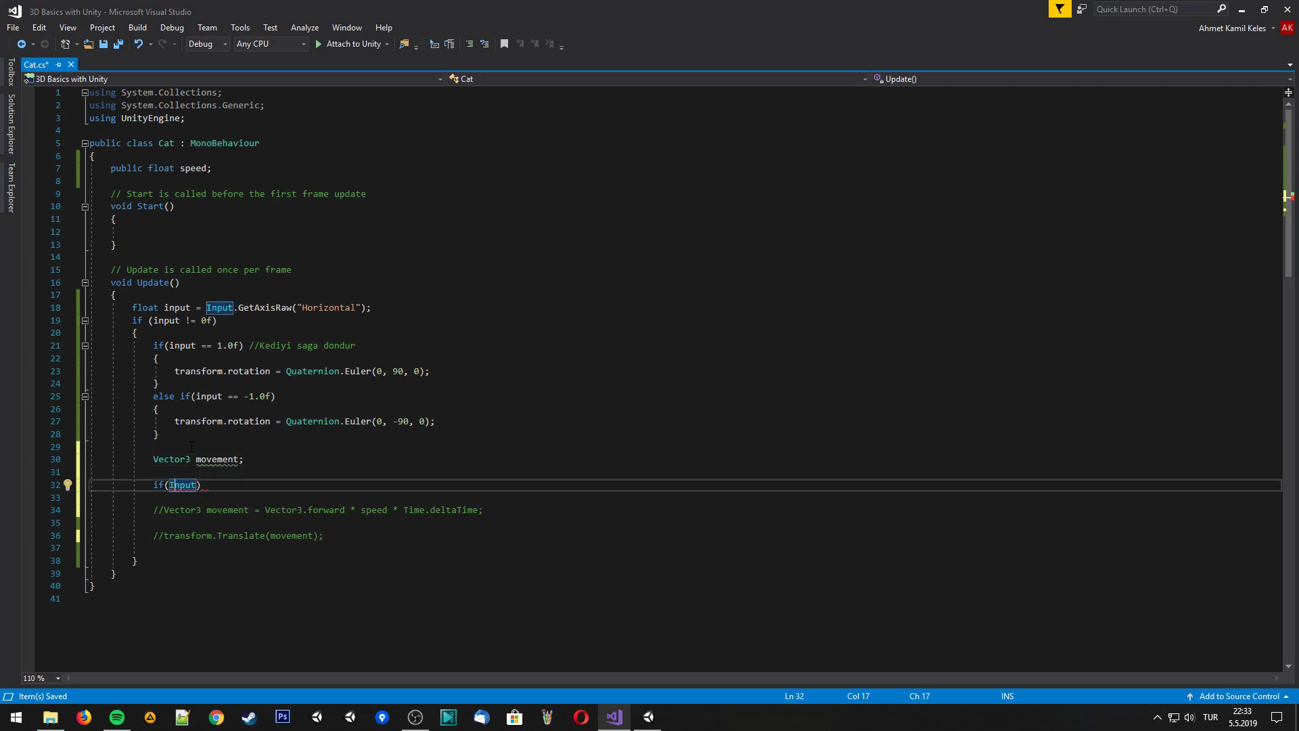
pyautogui.press('Delete')
pyautogui.write('i')
pyautogui.press('Right')
pyautogui.press('Right')
pyautogui.press('Right')
pyautogui.write('== ')
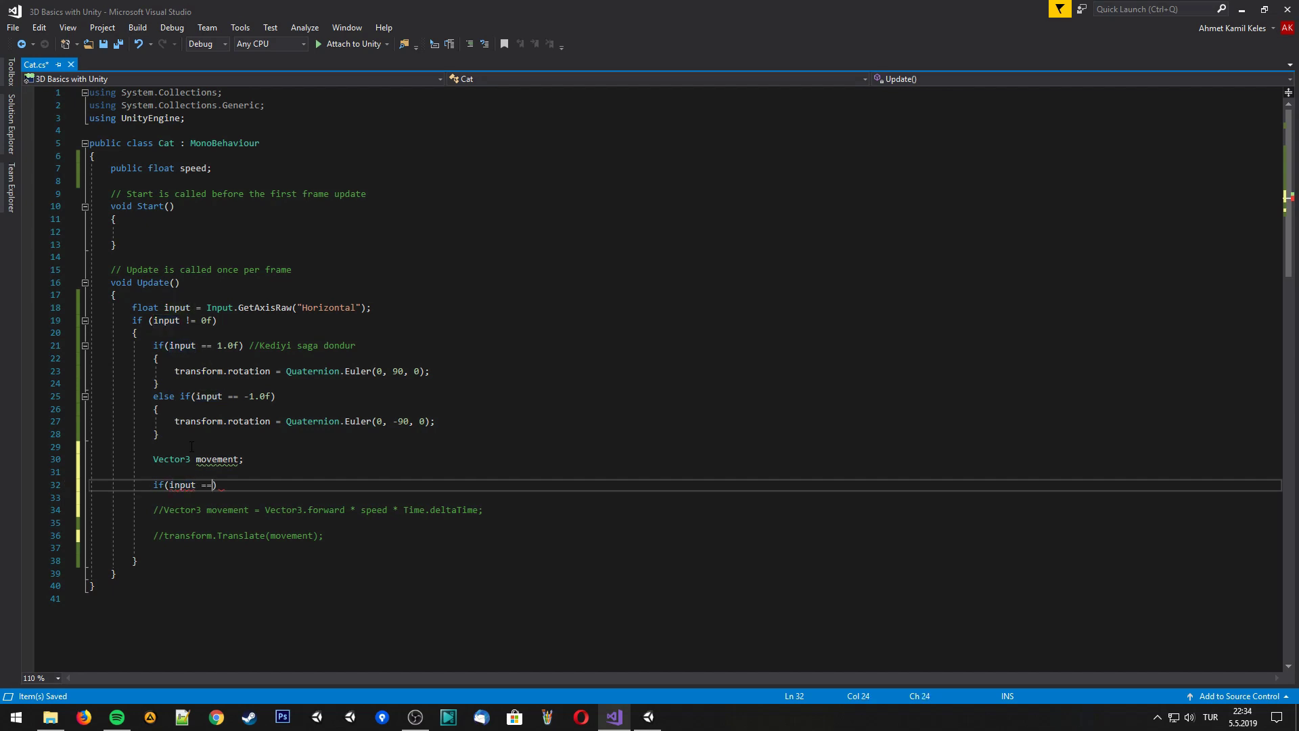
pyautogui.write('1.0')
pyautogui.press('End')
pyautogui.press('Return')
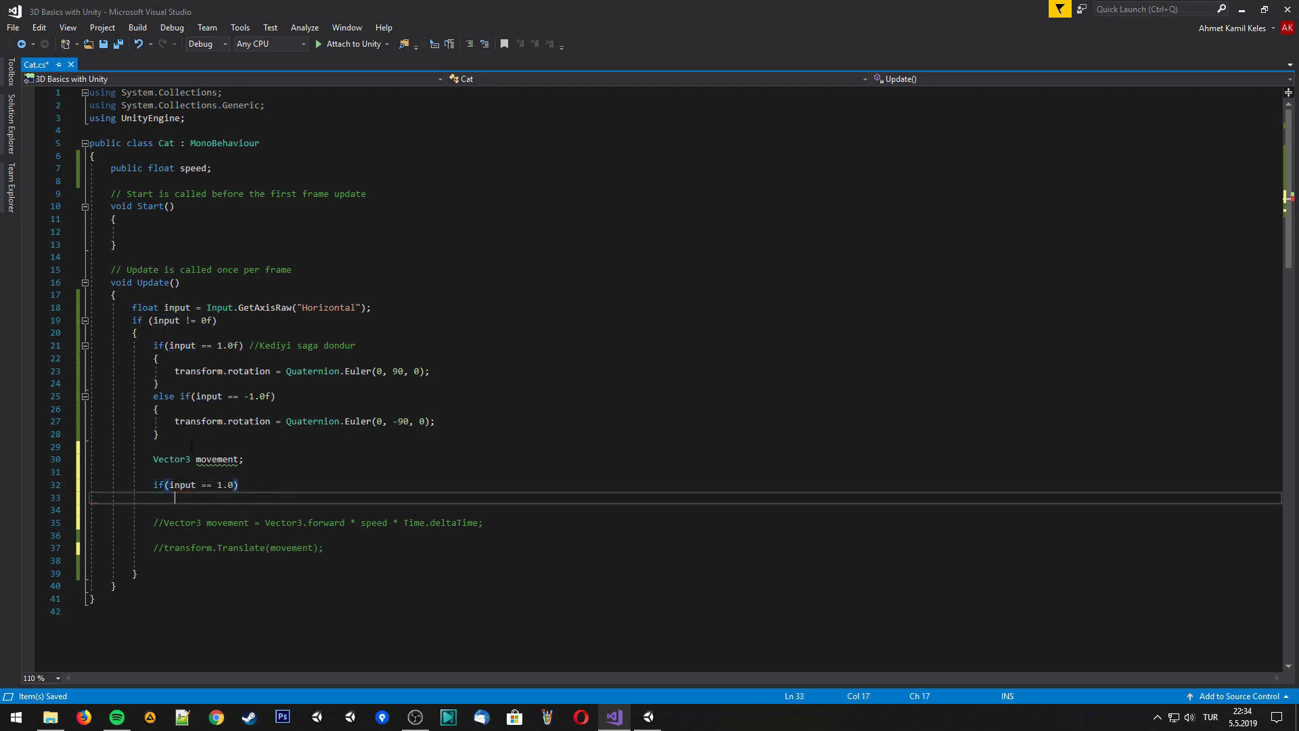
pyautogui.write('{')
pyautogui.press('Return')
pyautogui.write('move')
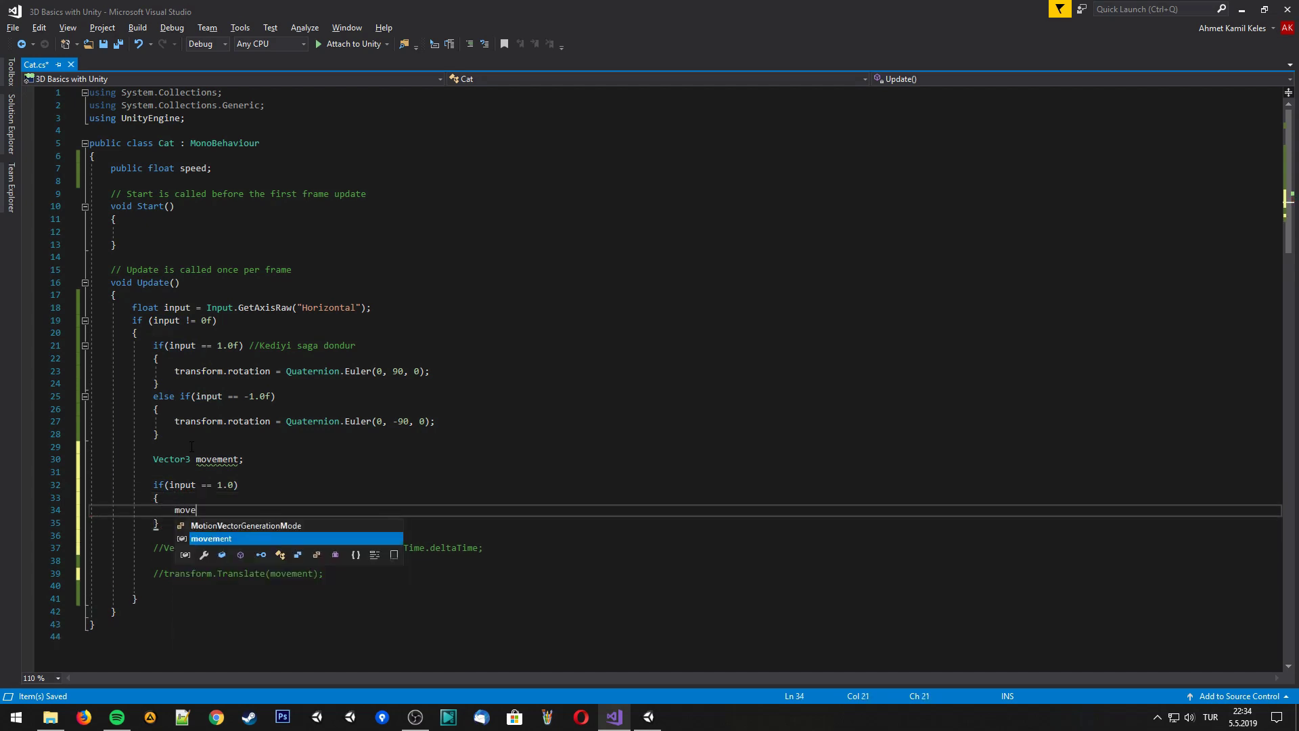
pyautogui.write('ment = ne')
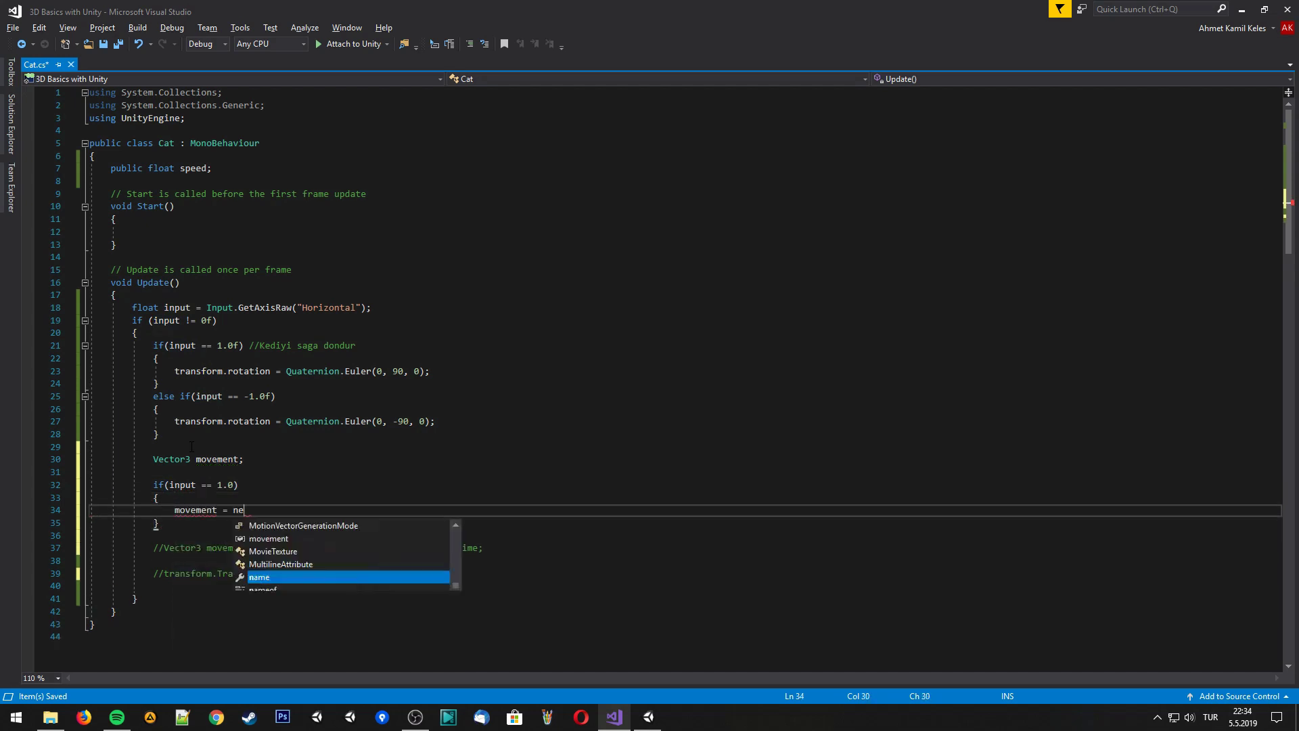
pyautogui.write('w Vector3();')
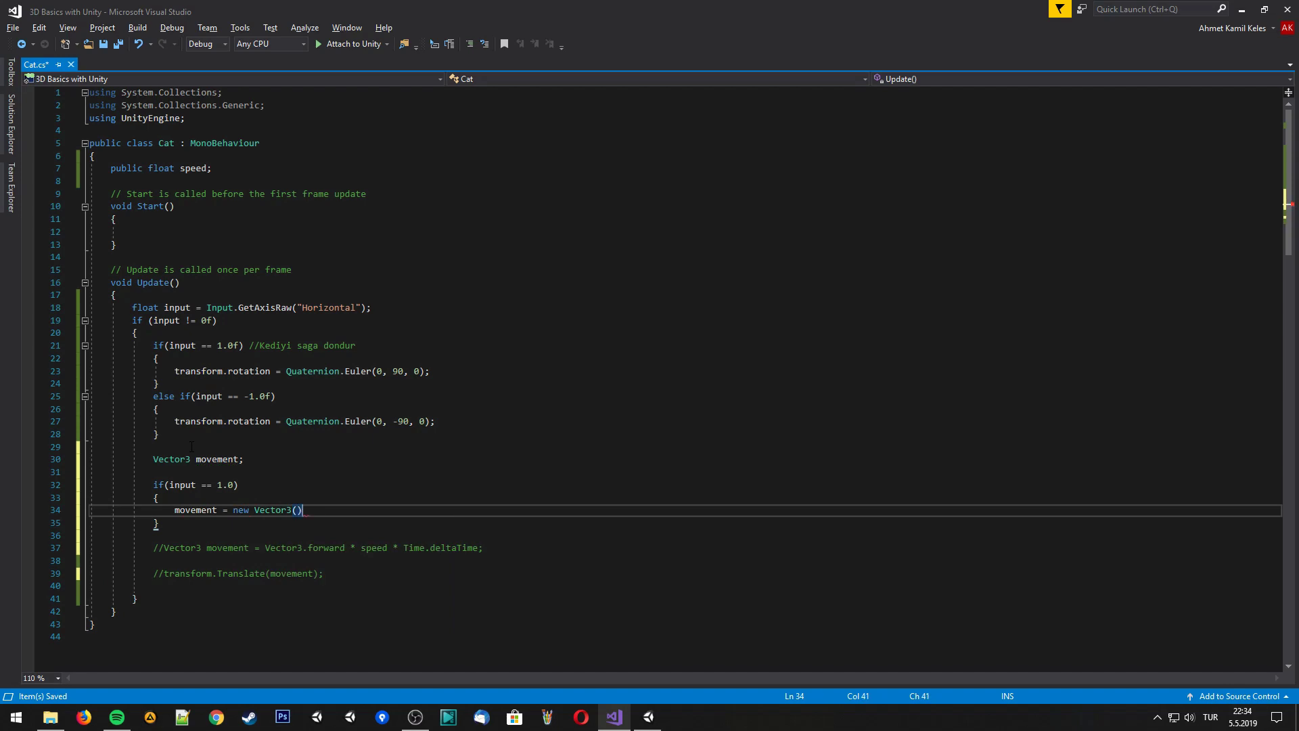
# Drag the cat right and left along X in Unity to see which direction is positive
pyautogui.click(648, 717)
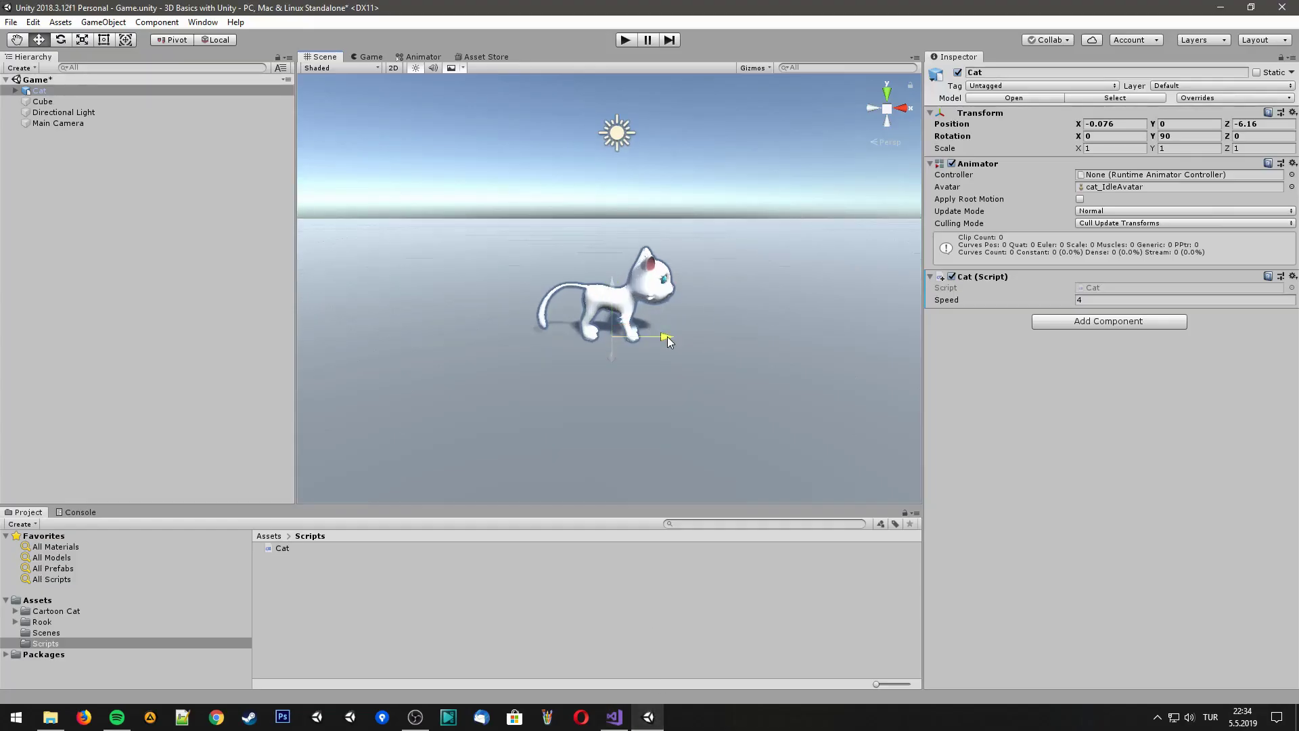
pyautogui.moveTo(667, 336); pyautogui.dragTo(720, 336)
pyautogui.click(1123, 128)
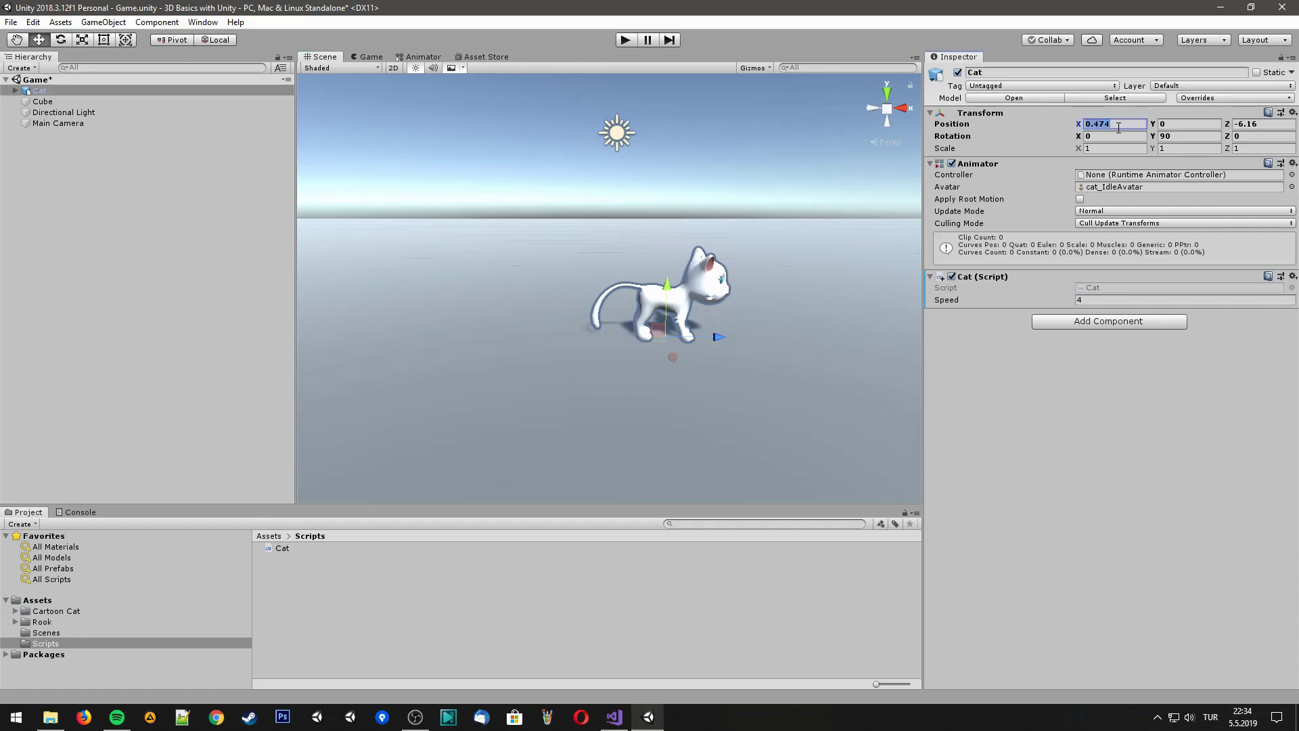
pyautogui.moveTo(704, 339)
pyautogui.mouseDown()
pyautogui.moveTo(654, 345)
pyautogui.moveTo(674, 345)
pyautogui.mouseUp()
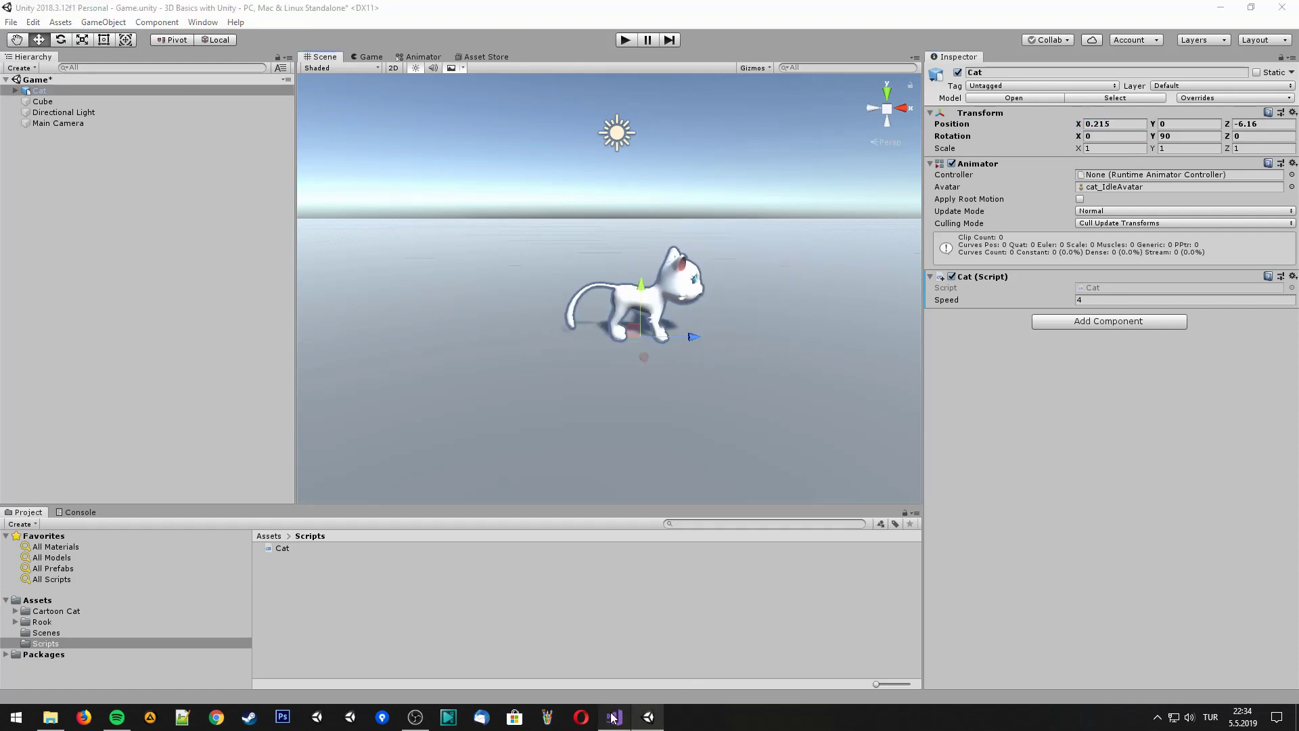
pyautogui.hotkey('alt', 'Tab')
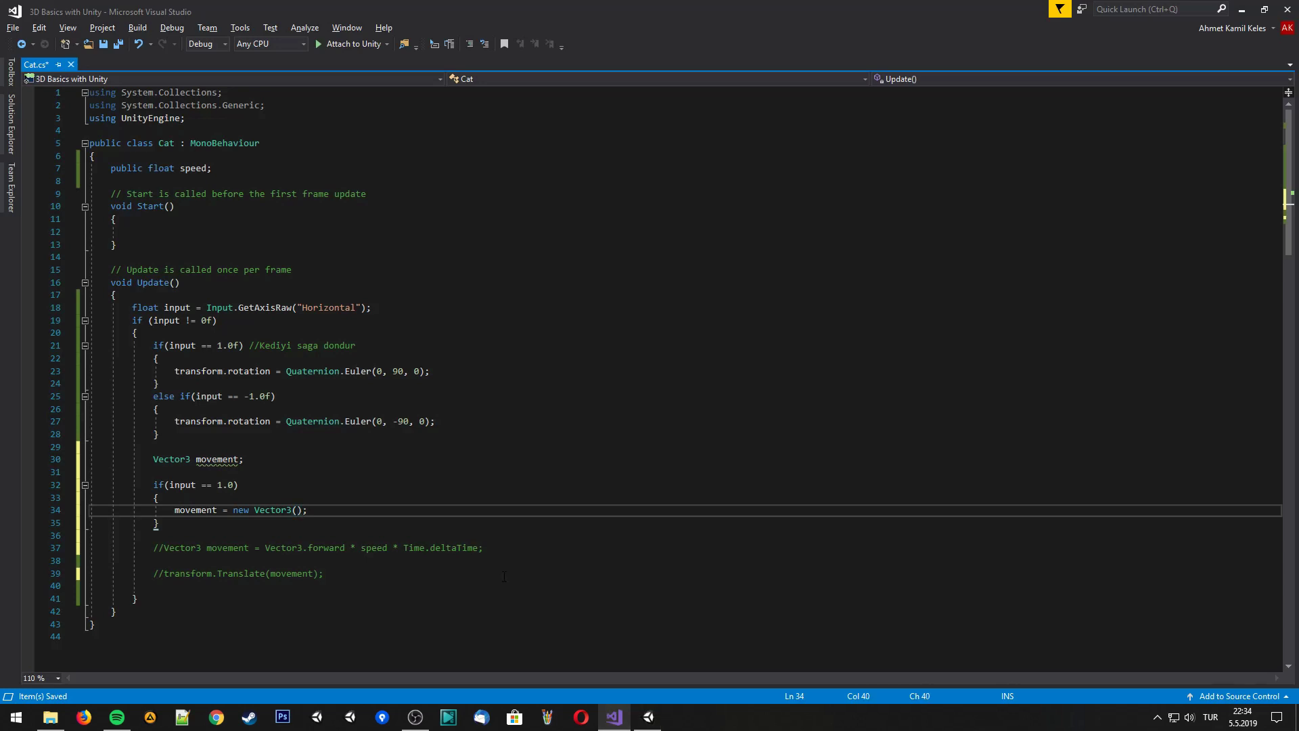
# Set the rightward movement to new Vector3(1, 0, 0) * speed * Time.deltaTime
pyautogui.write('1, 0, 0')
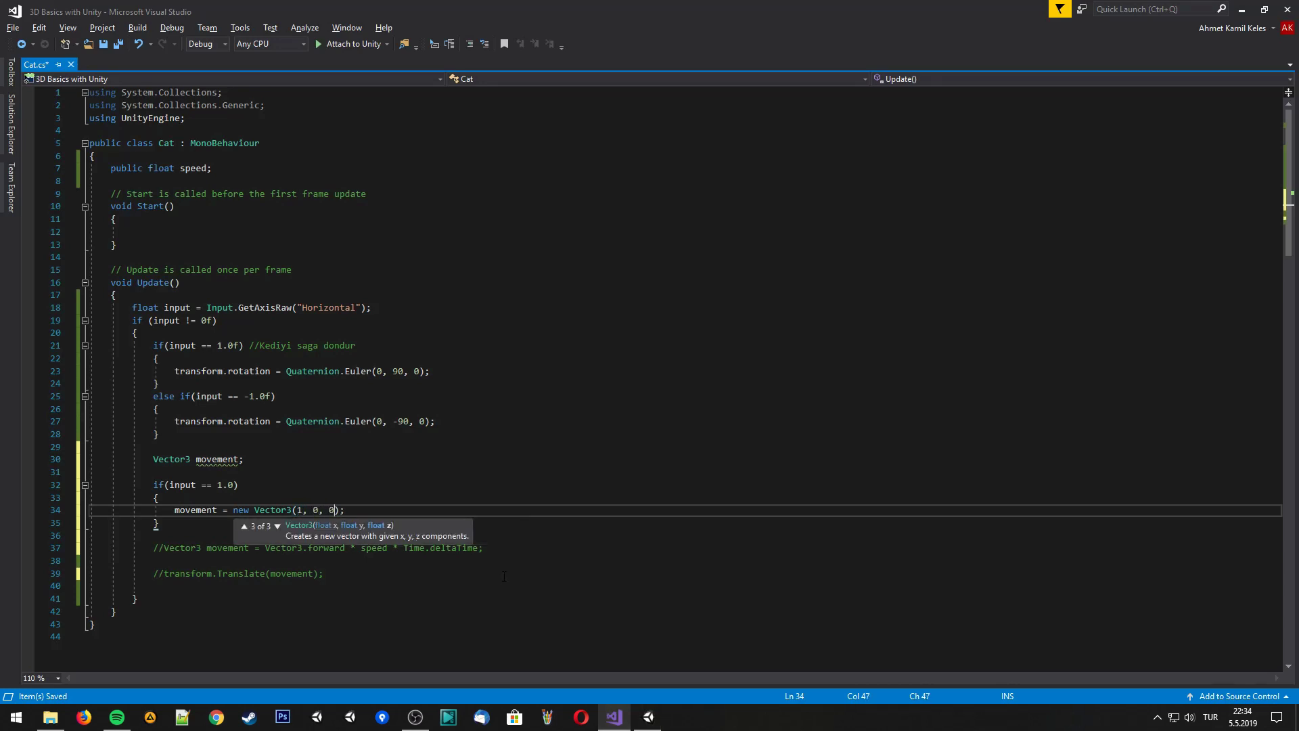
pyautogui.press('Escape')
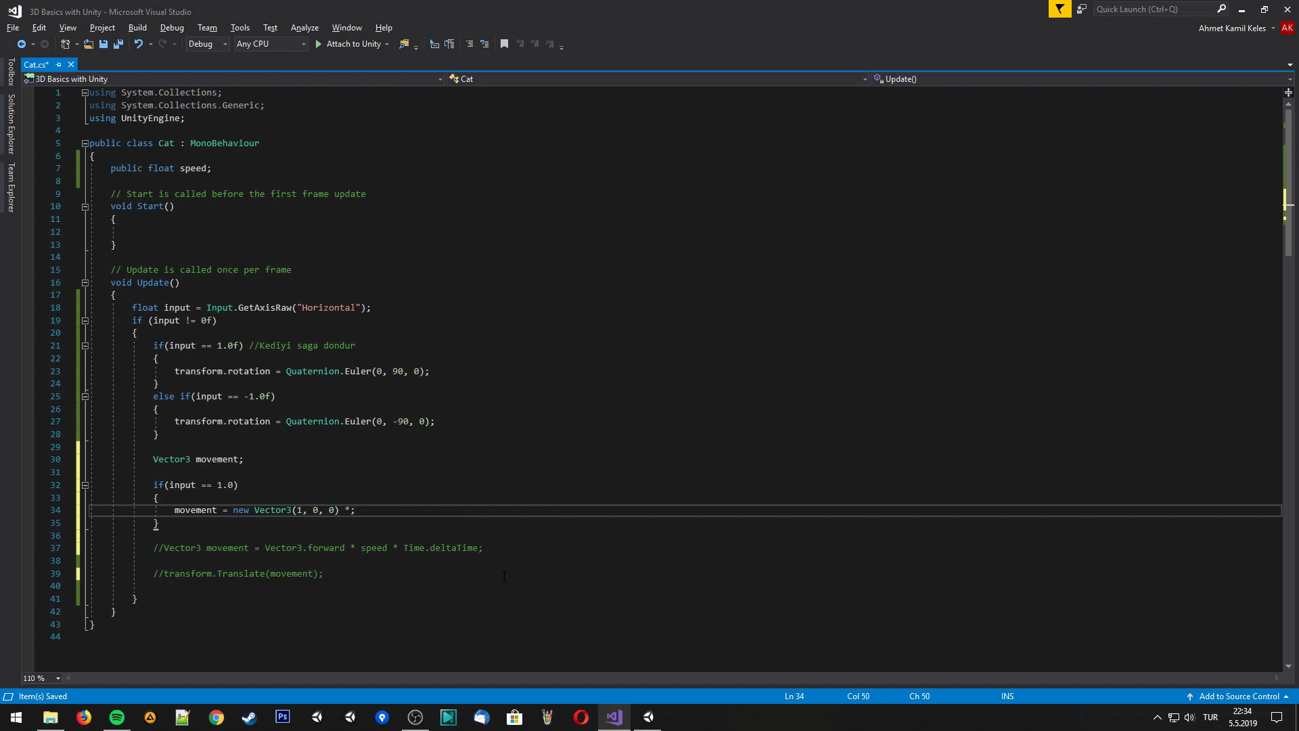
pyautogui.write('speed ')
pyautogui.write('* Time.de')
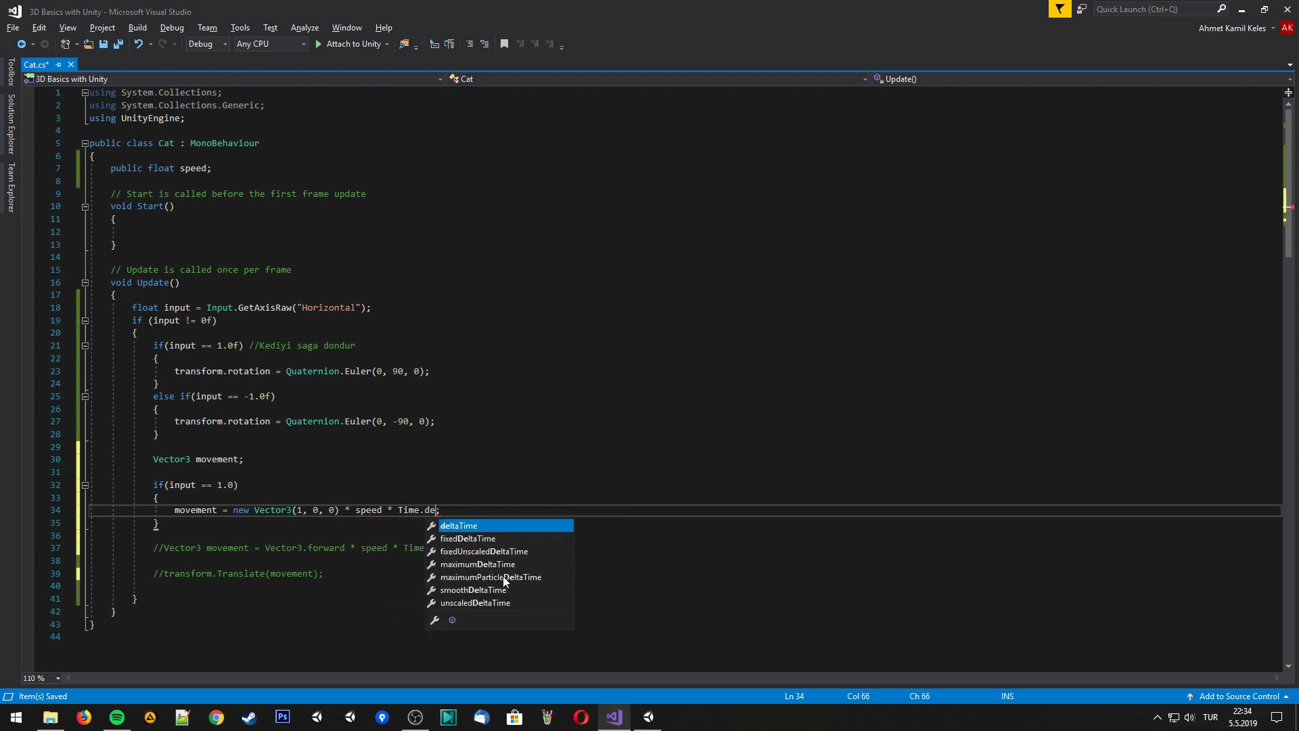
pyautogui.write('ltaTime;')
# Add an else block assigning the leftward movement with Vector3(-1, 0, 0)
pyautogui.press('Down')
pyautogui.press('Return')
pyautogui.write('el')
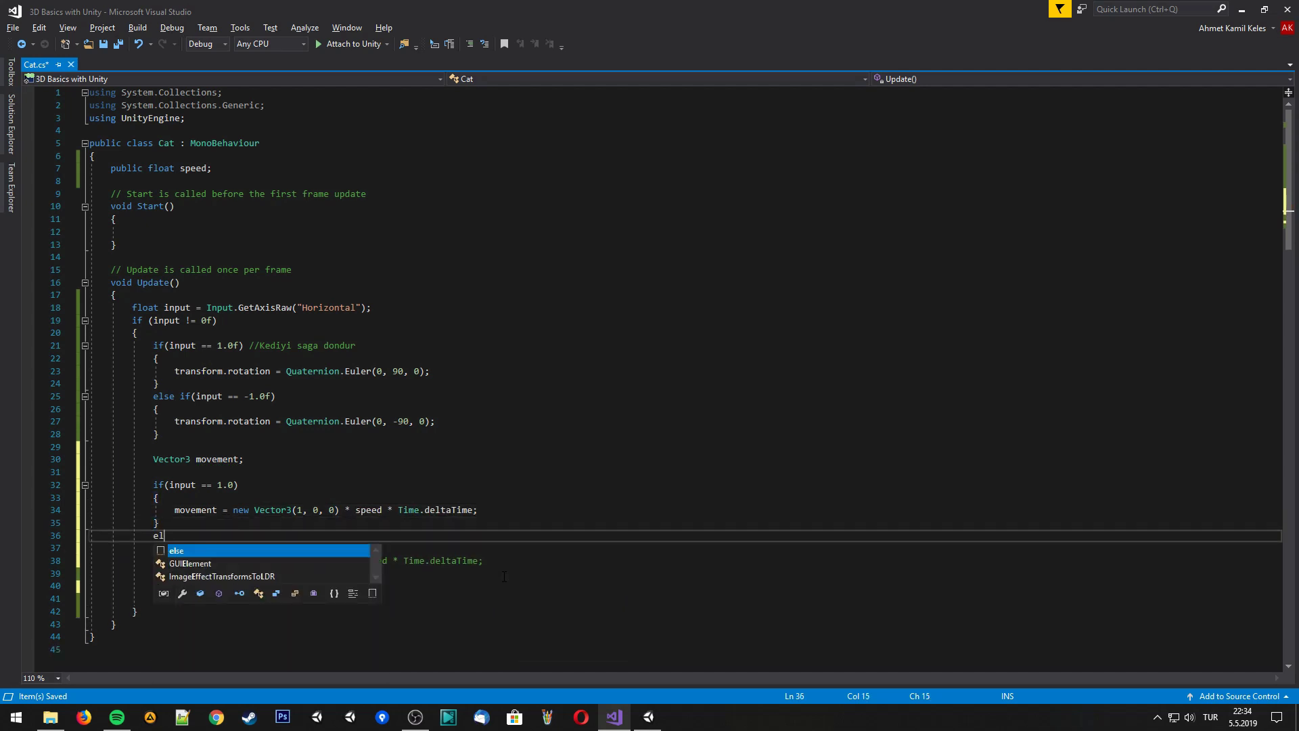
pyautogui.write('se')
pyautogui.press('Return')
pyautogui.write('{')
pyautogui.press('Return')
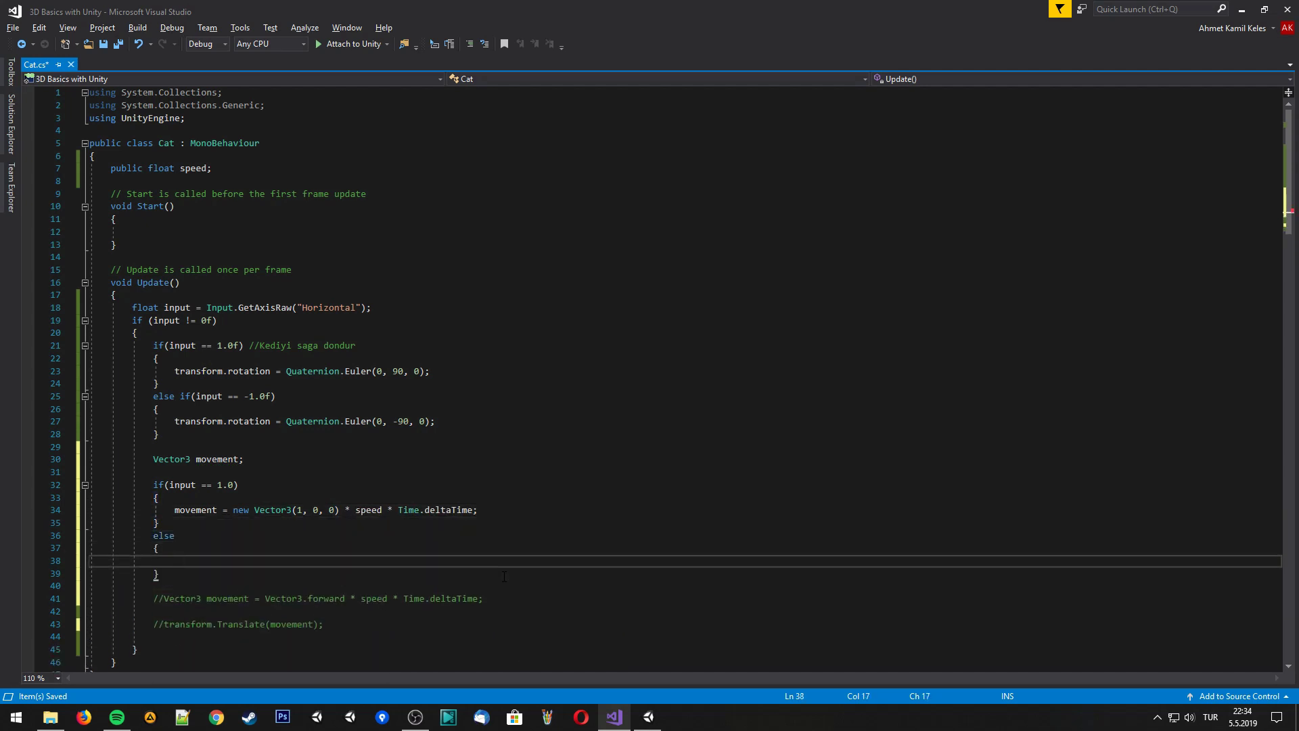
pyautogui.moveTo(478, 510); pyautogui.dragTo(174, 511)
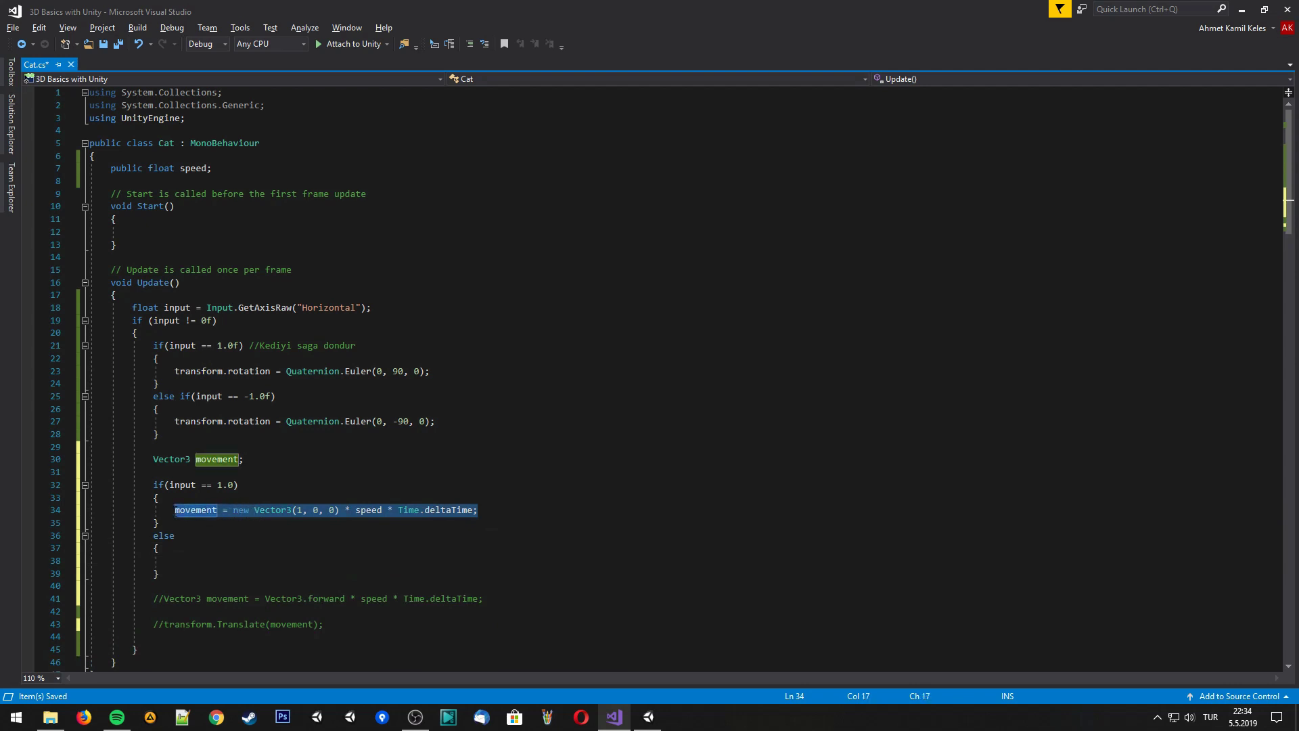
pyautogui.hotkey('ctrl', 'c')
pyautogui.click(194, 560)
pyautogui.hotkey('ctrl', 'v')
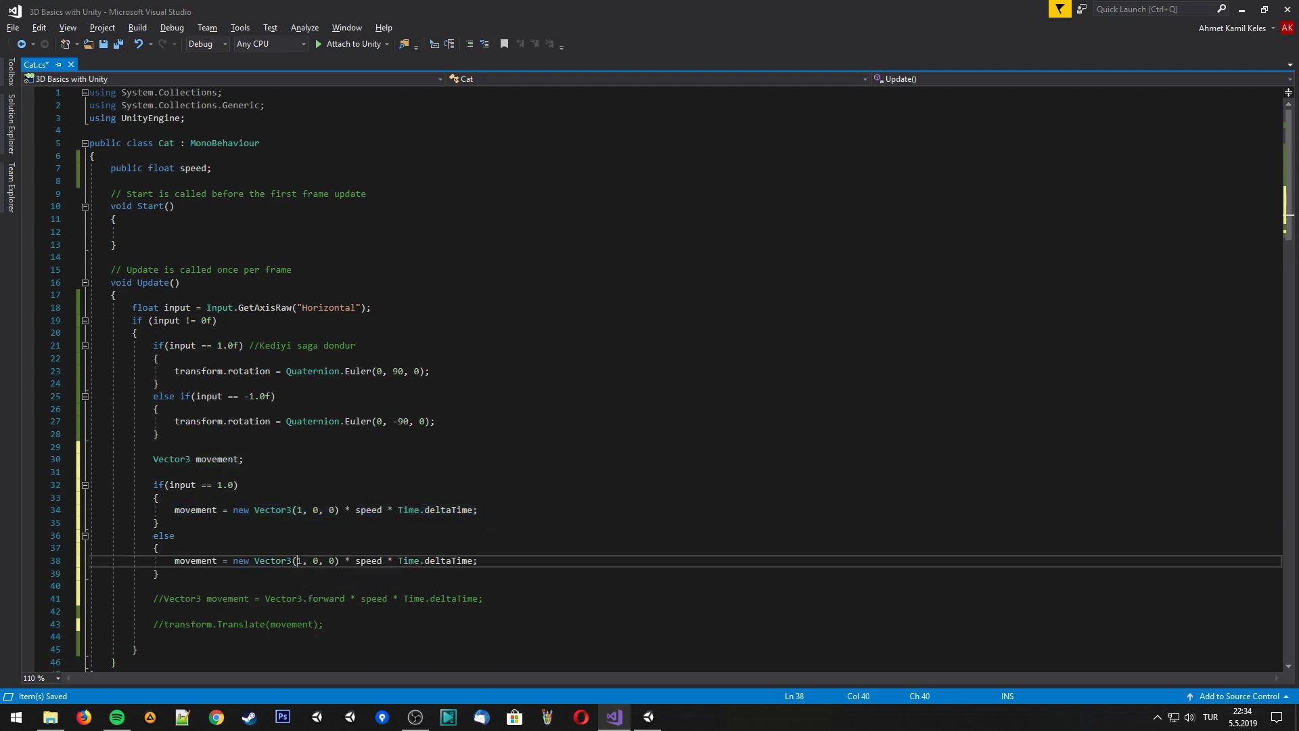
pyautogui.write('-')
# Apply the movement with transform.position += movement; after the else block
pyautogui.press('Down')
pyautogui.press('Down')
pyautogui.press('Down')
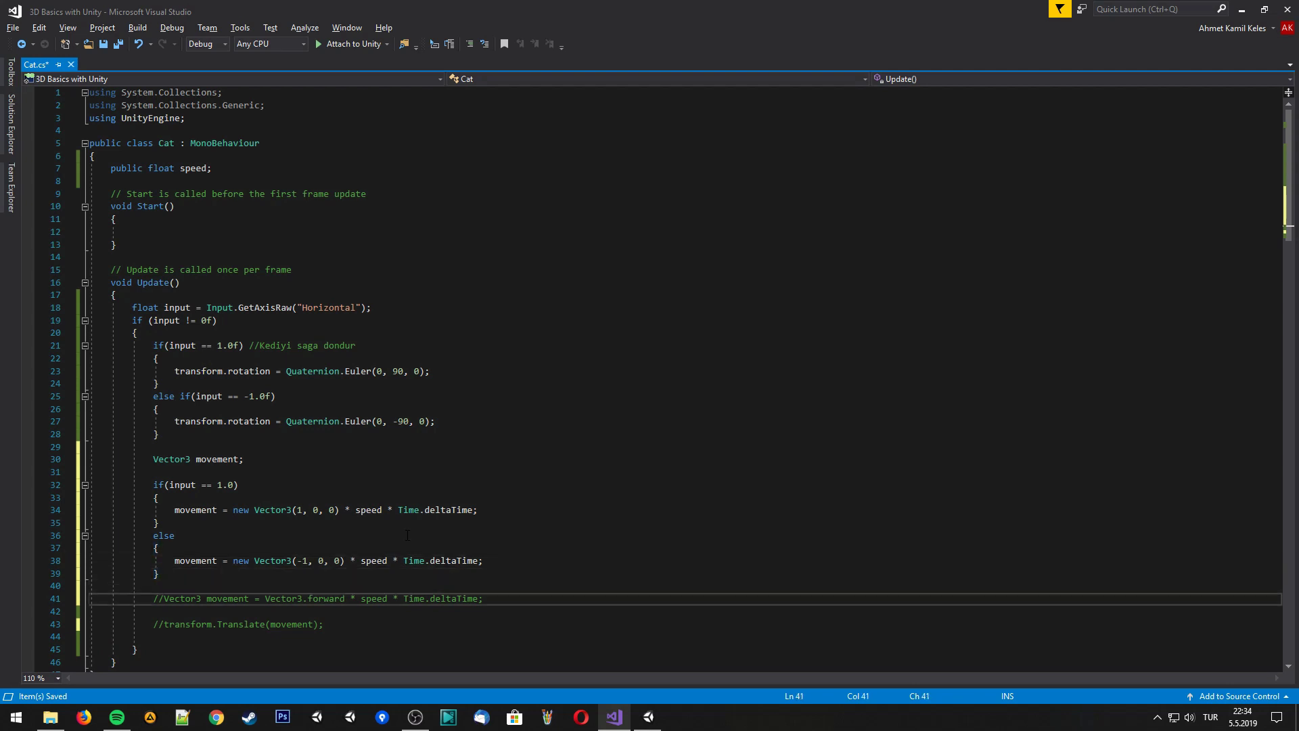
pyautogui.press('Up')
pyautogui.press('Up')
pyautogui.press('Return')
pyautogui.press('Return')
pyautogui.write('transform')
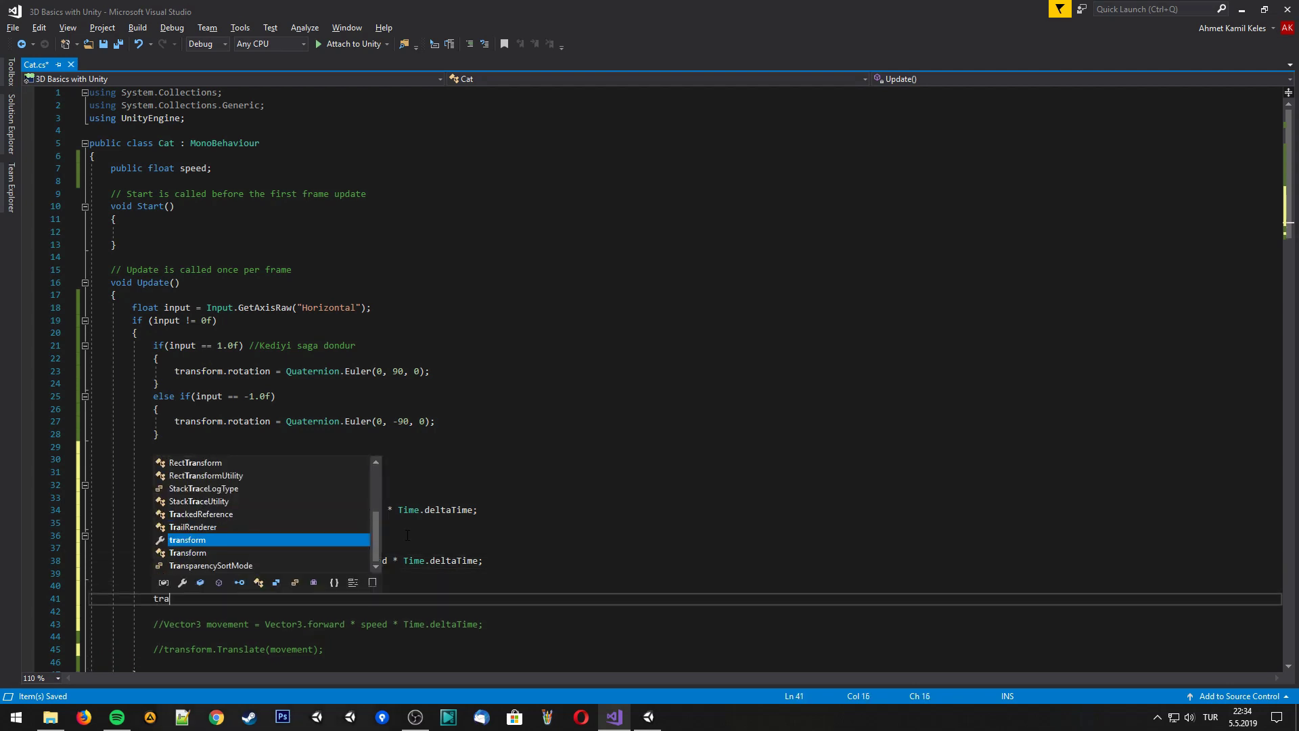
pyautogui.press('Escape')
pyautogui.write('.pos')
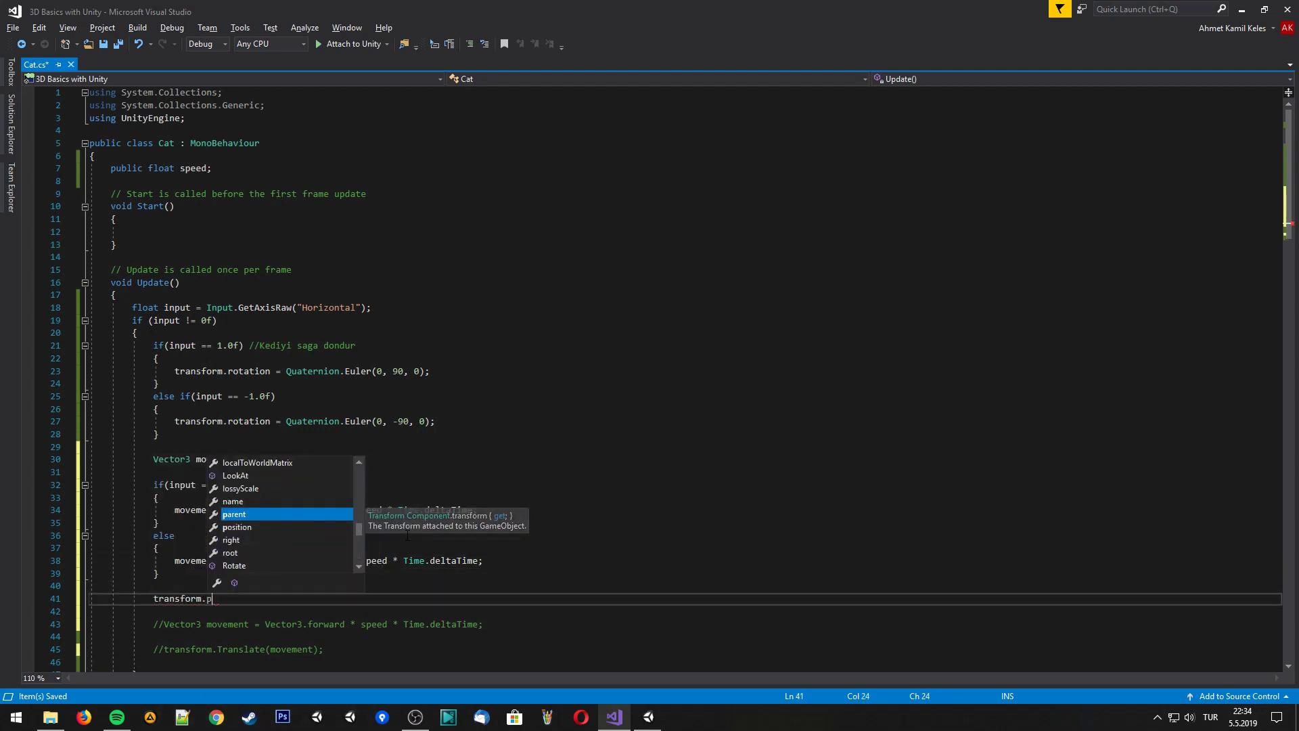
pyautogui.press('Tab')
pyautogui.write('+')
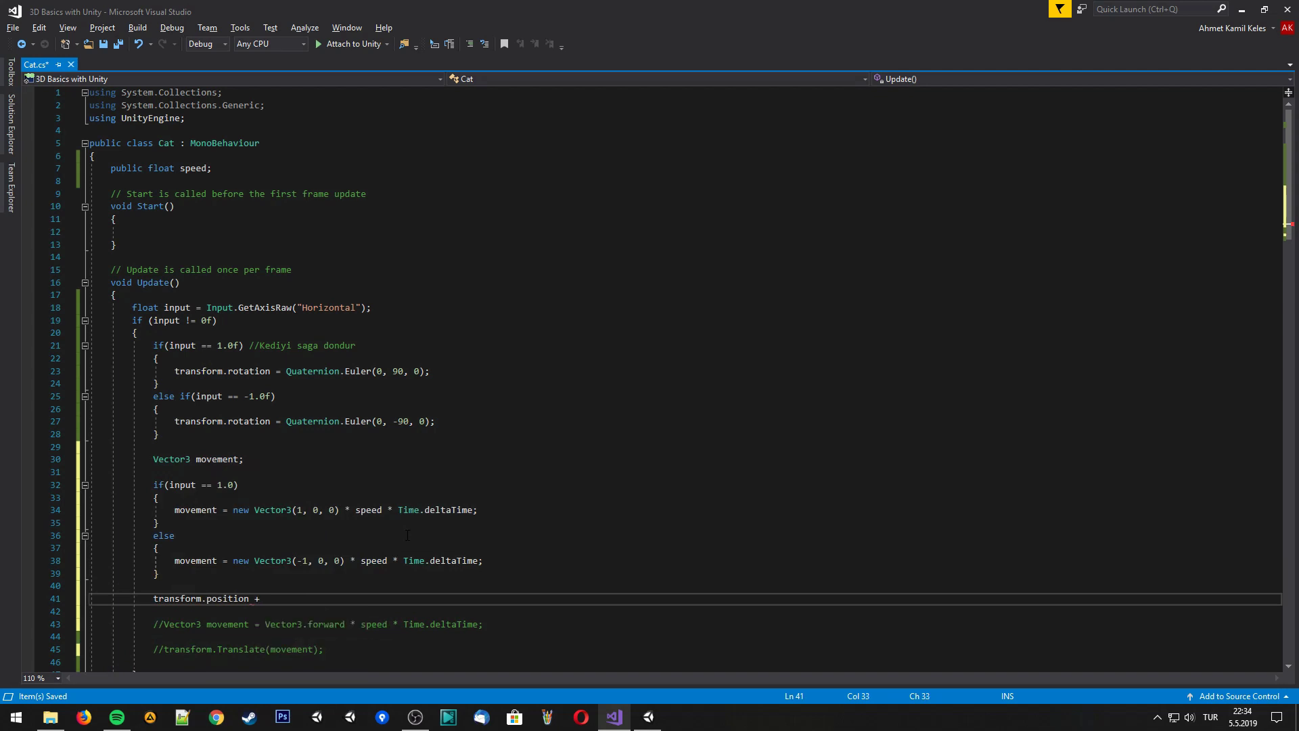
pyautogui.write('= move')
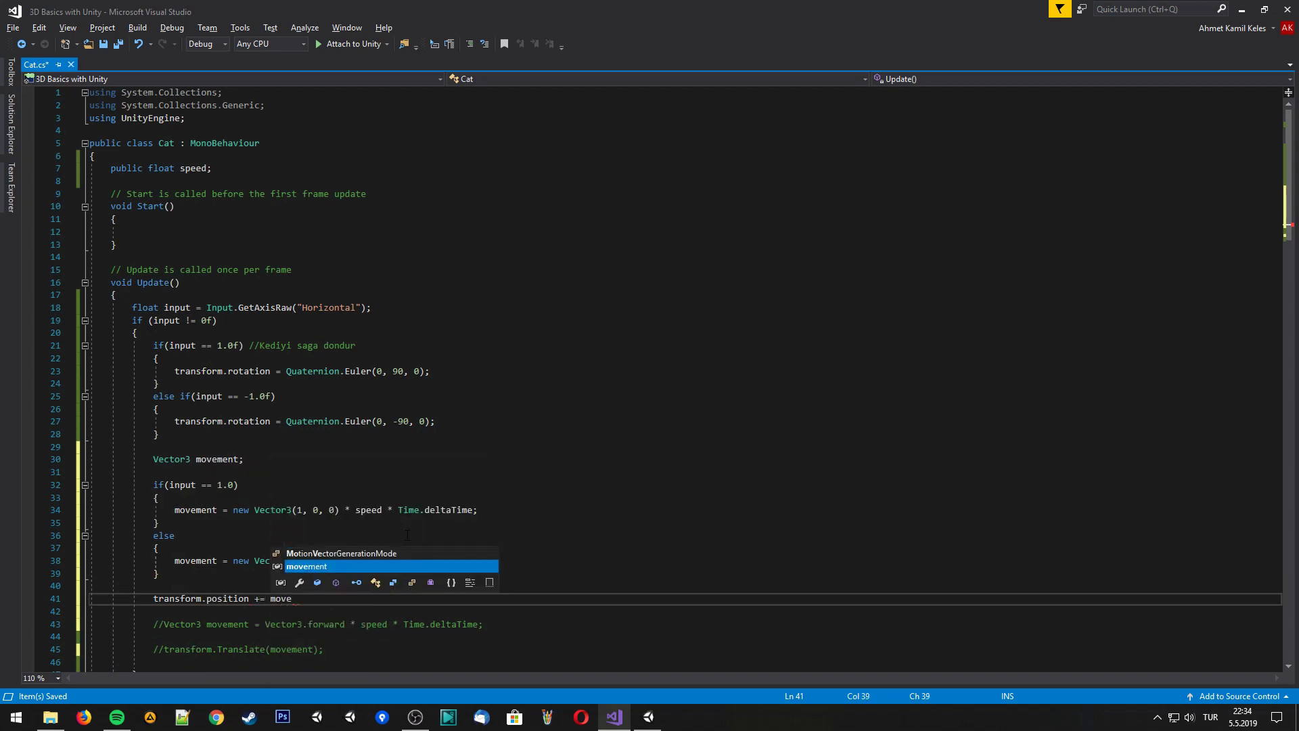
pyautogui.write('ment;')
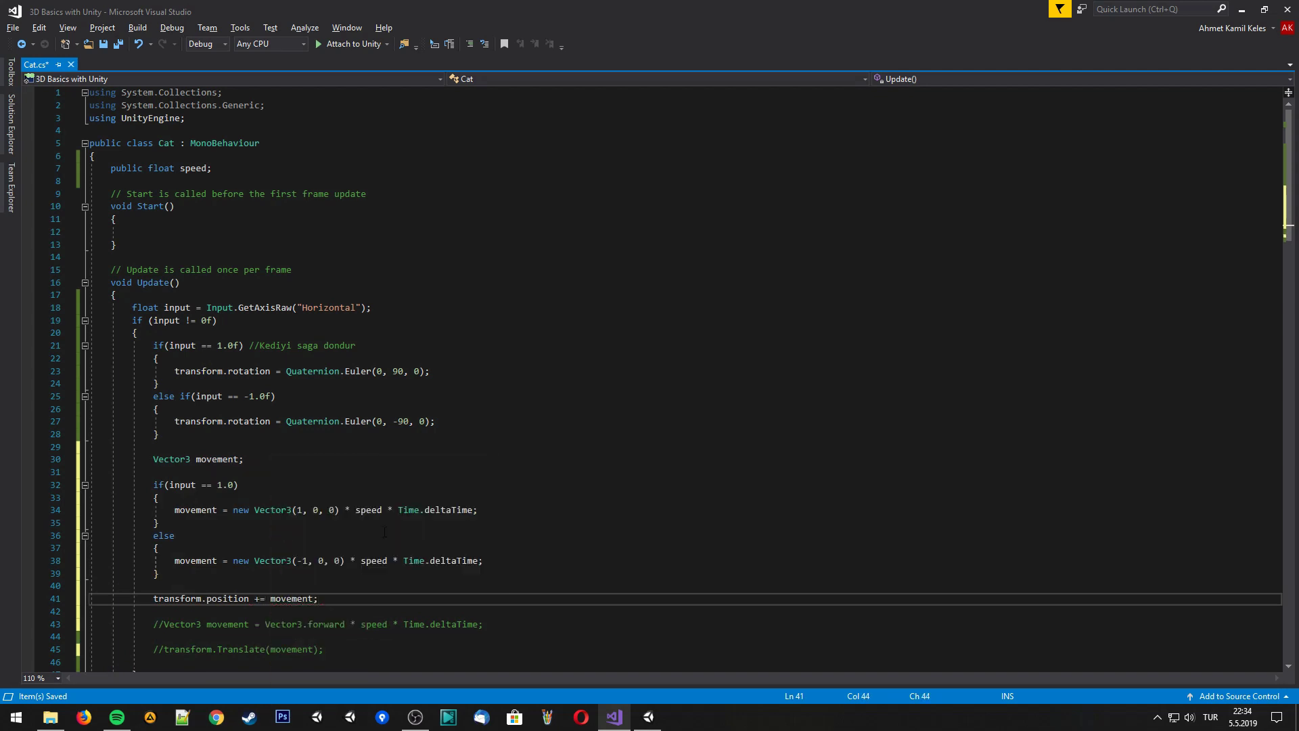
# Review both movement lines and save the Cat script
pyautogui.click(302, 509)
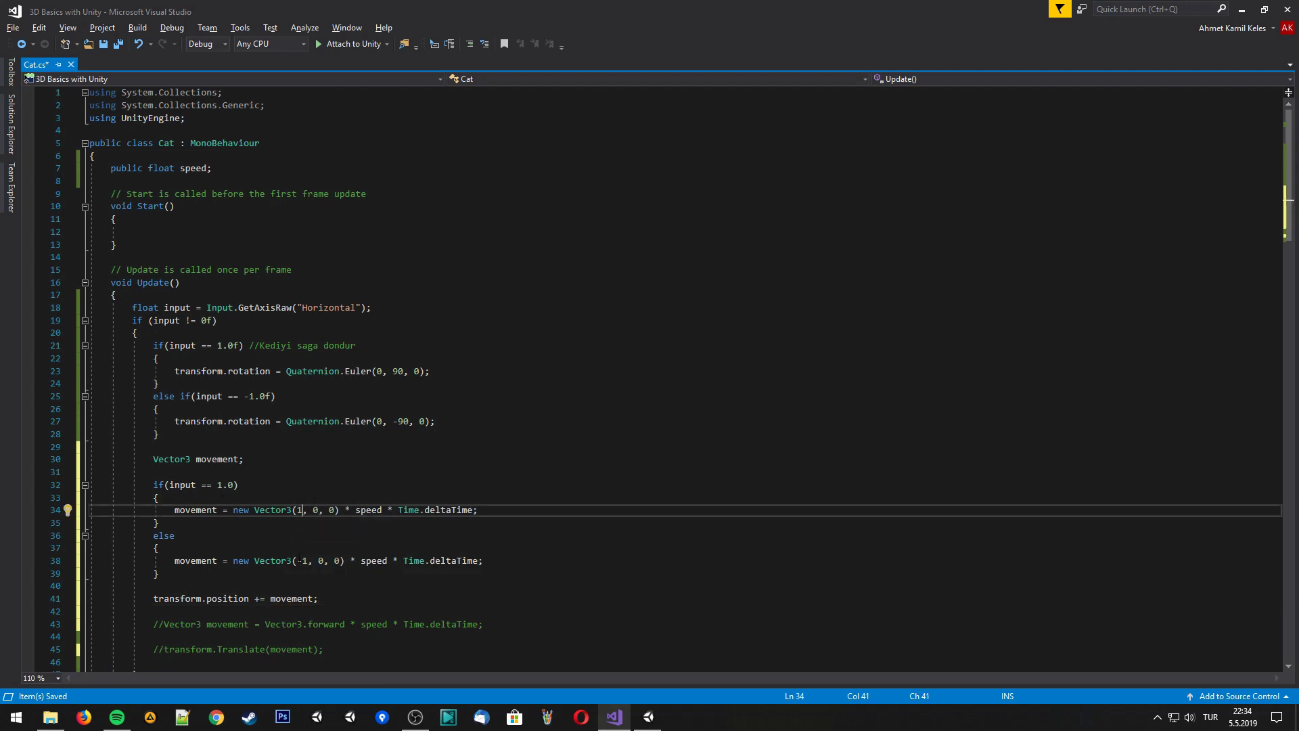
pyautogui.click(298, 560)
pyautogui.click(303, 510)
pyautogui.hotkey('ctrl', 's')
# Run a first play test of the cat, then select its Position X value
pyautogui.click(648, 716)
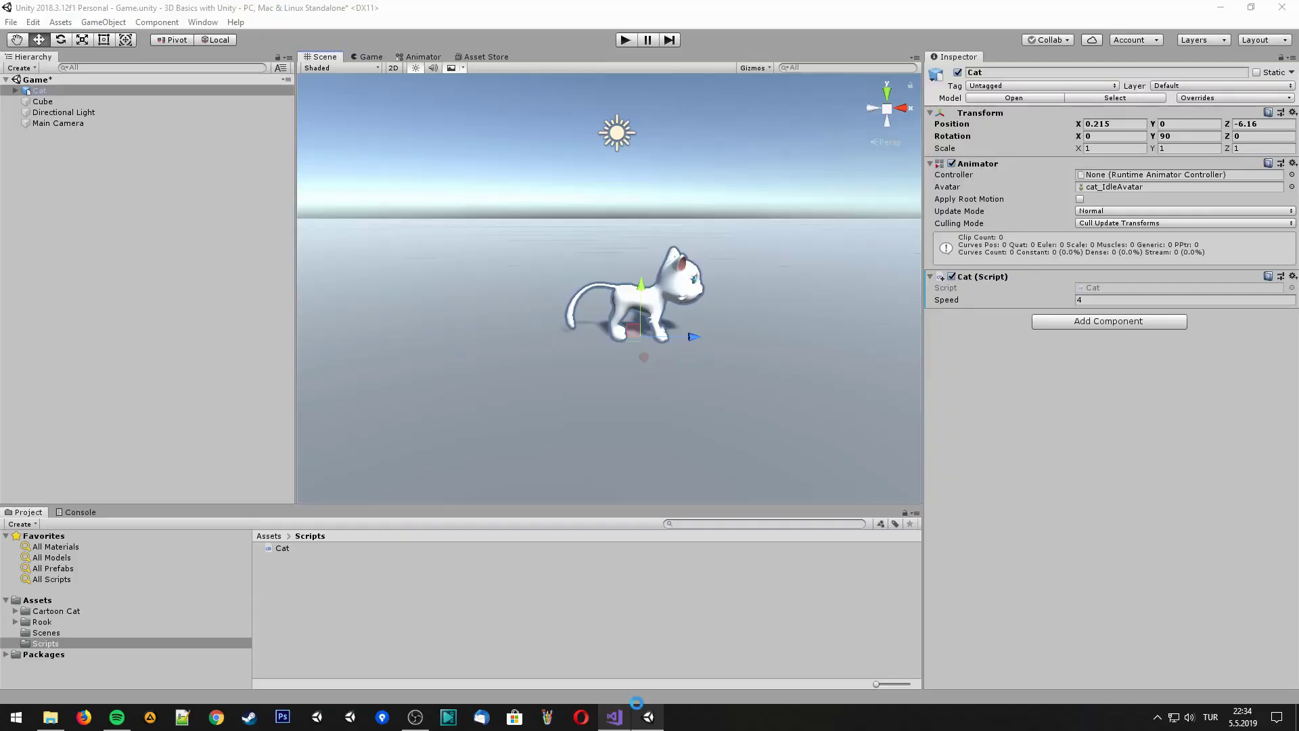
pyautogui.click(622, 40)
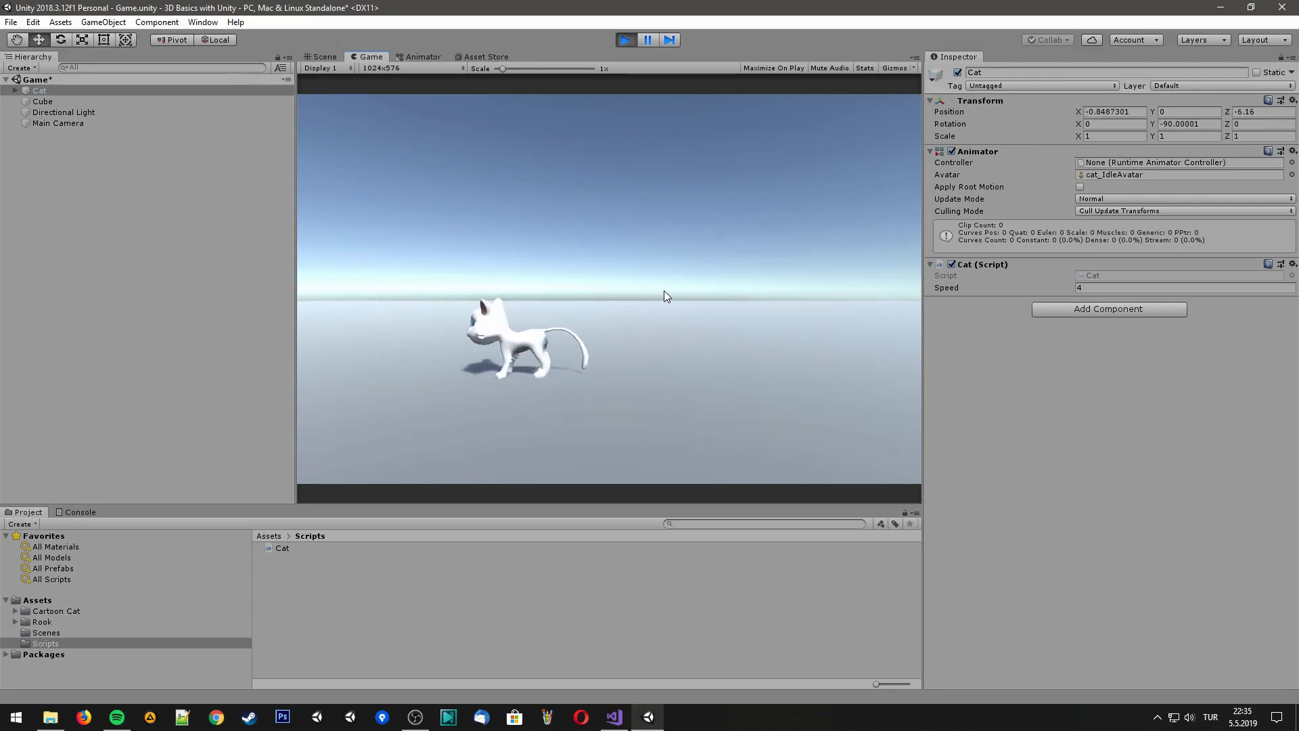
pyautogui.click(625, 42)
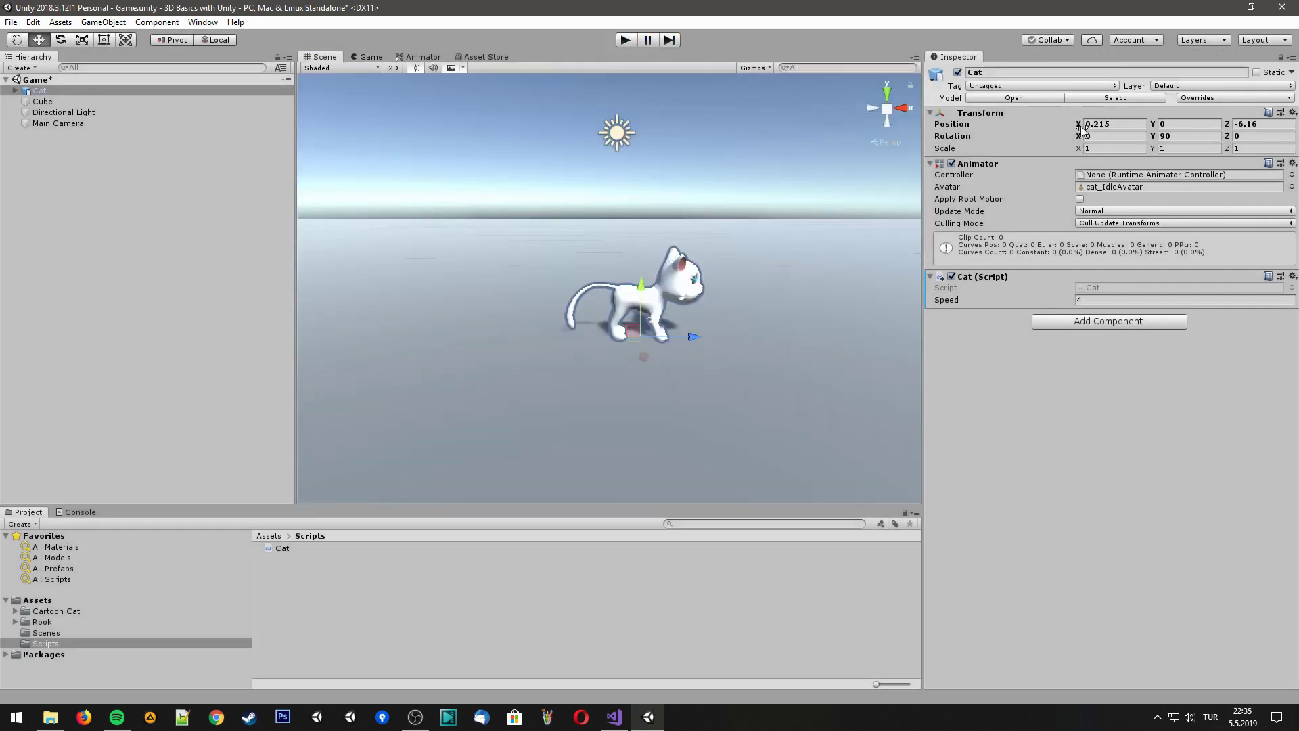
pyautogui.click(1104, 123)
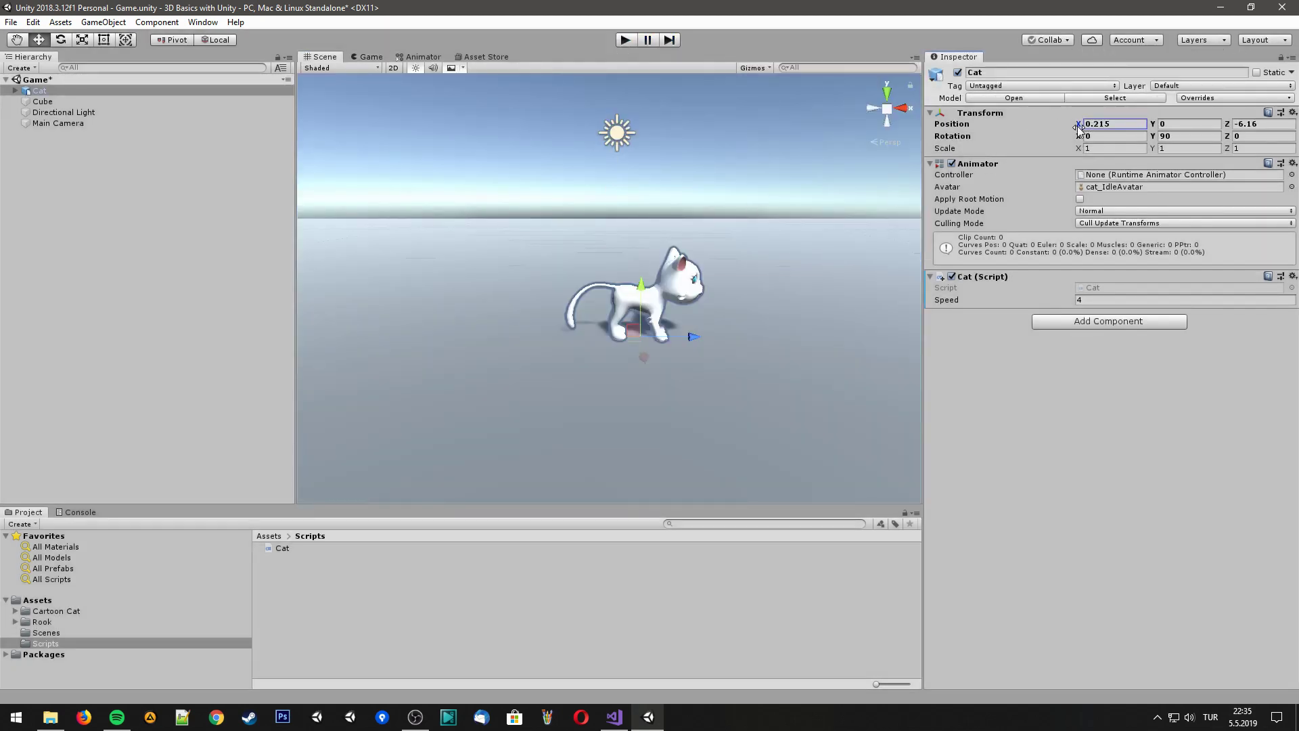
pyautogui.doubleClick(1115, 124)
# Play-test again, walking the cat left, then show the Cartoon Cat asset folder
pyautogui.click(626, 42)
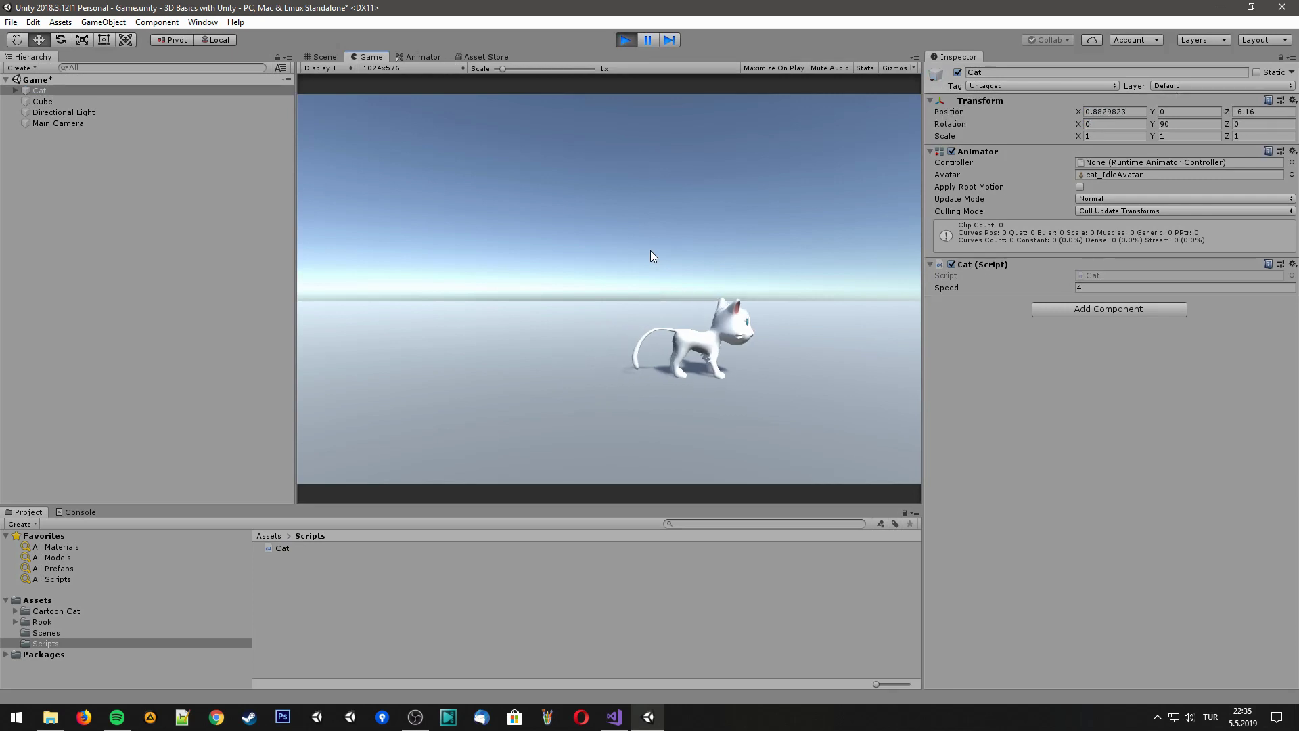
pyautogui.press('Left')
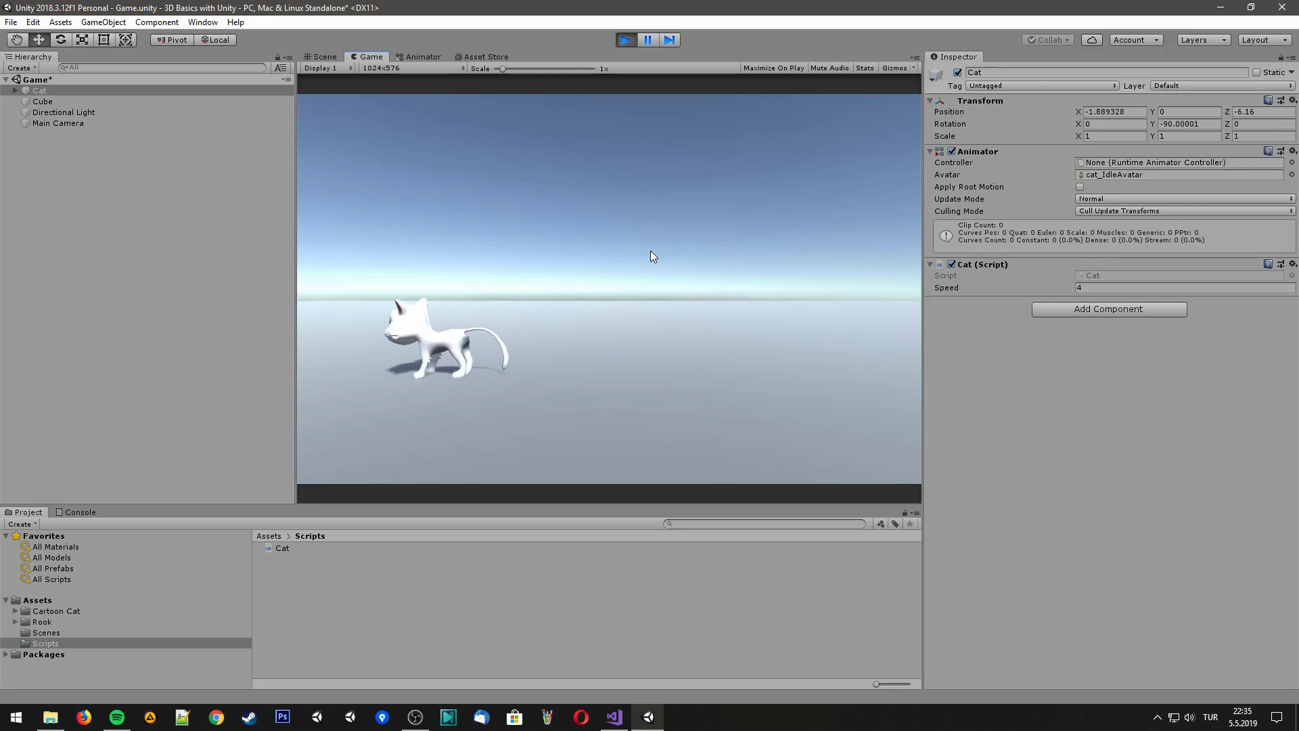
pyautogui.click(626, 41)
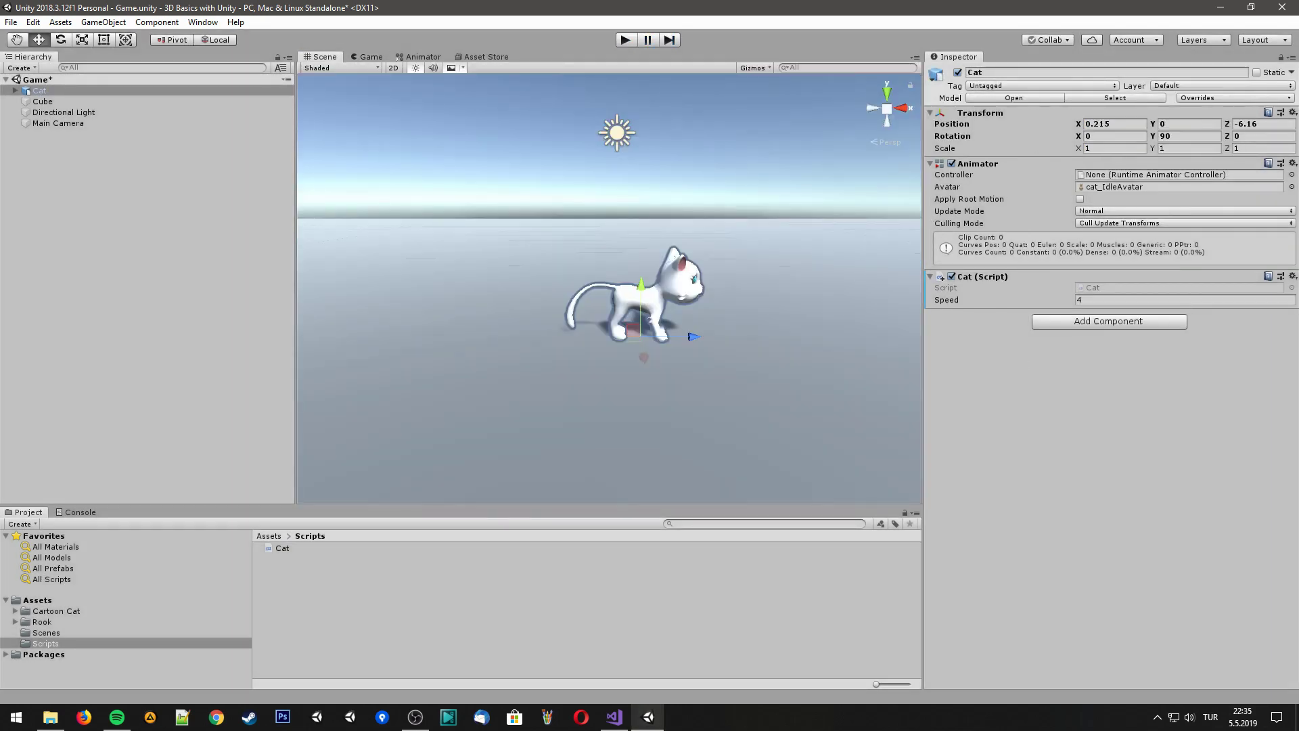
pyautogui.click(56, 611)
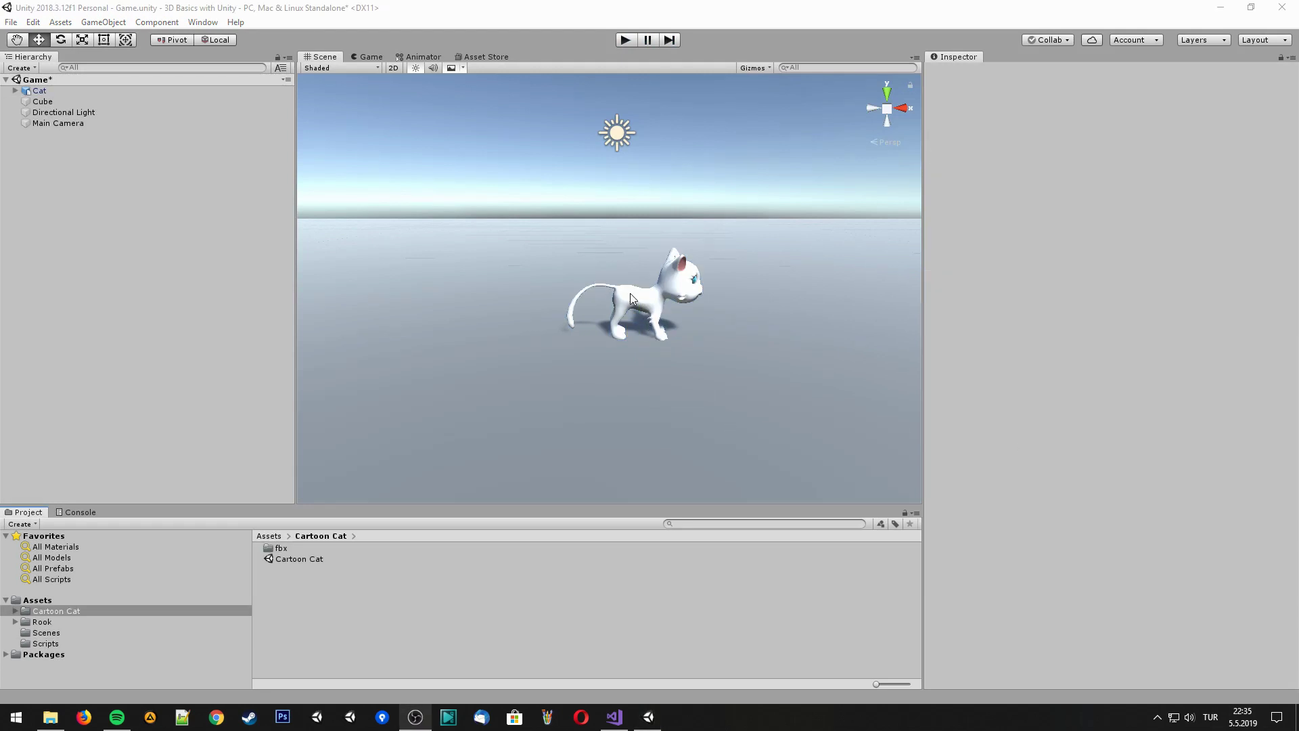
# Create a new Animator Controller named 'Cat MOP' in the Cartoon Cat folder
pyautogui.rightClick(324, 588)
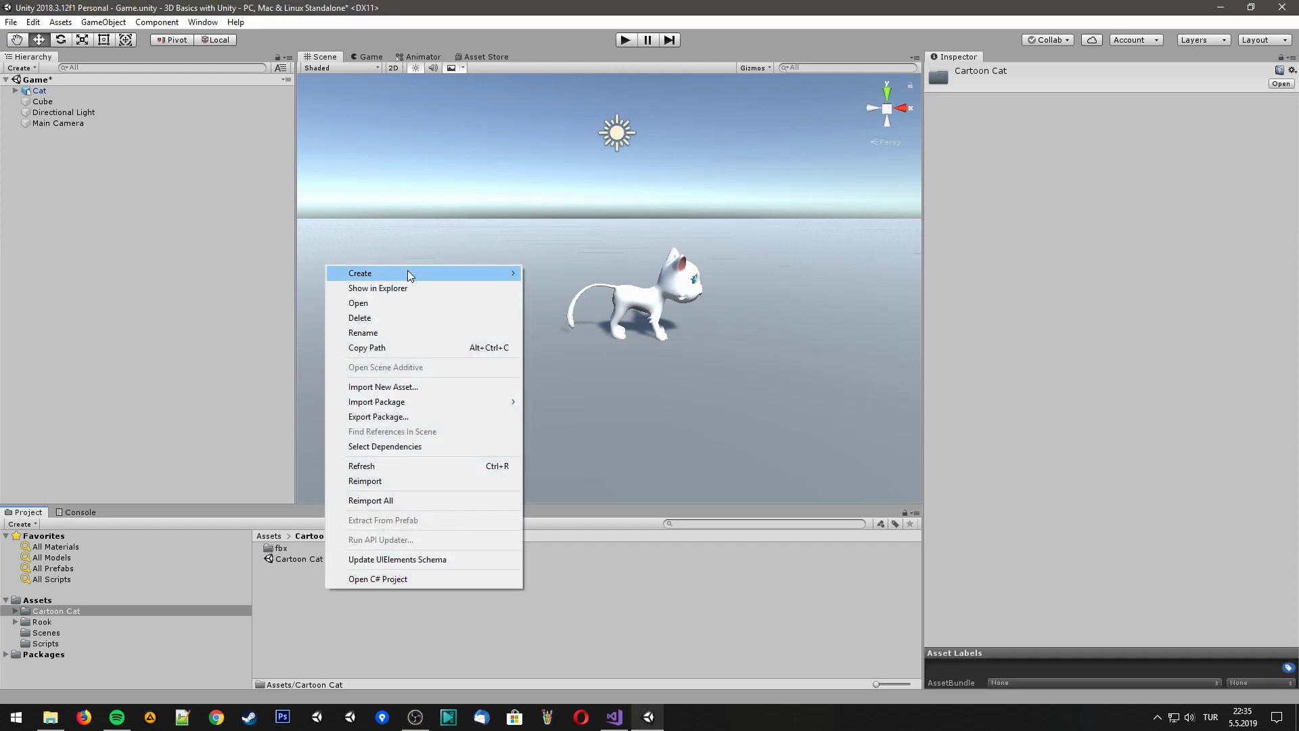
pyautogui.moveTo(407, 270)
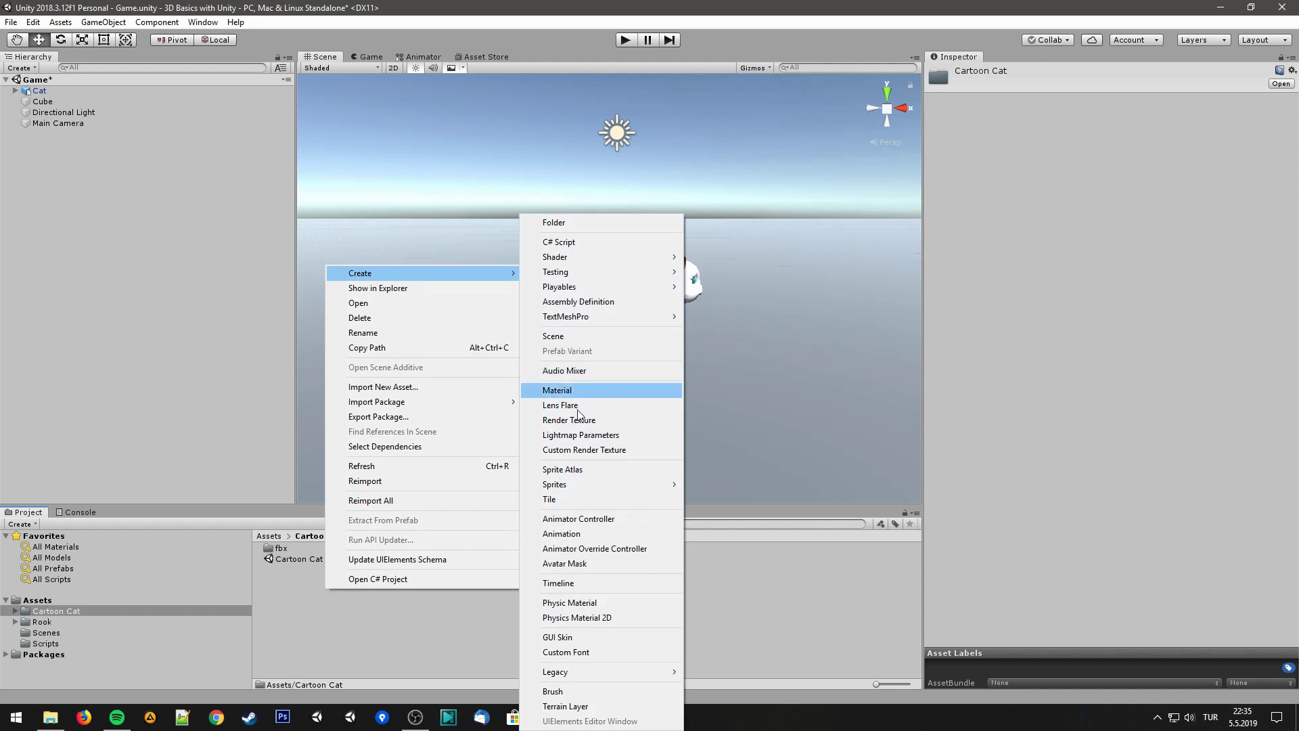
pyautogui.click(580, 519)
pyautogui.write('C')
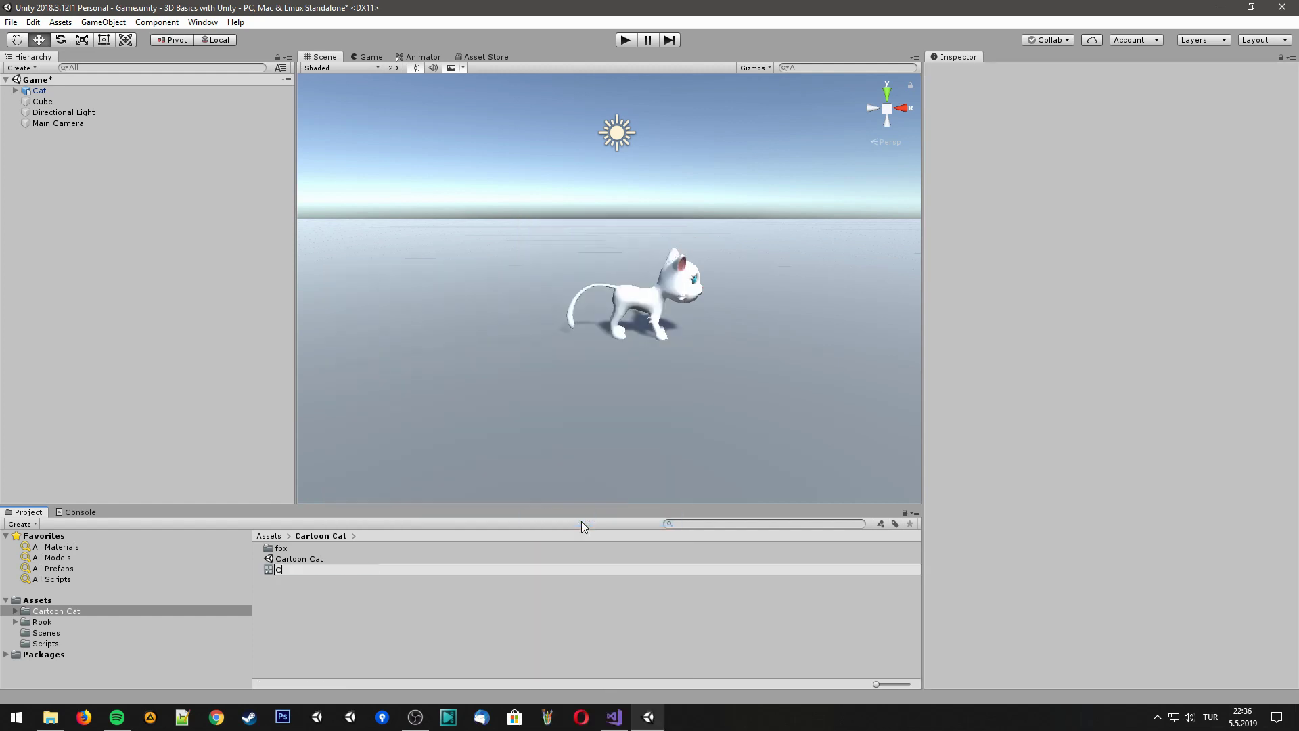
pyautogui.write('at MOP')
pyautogui.press('Return')
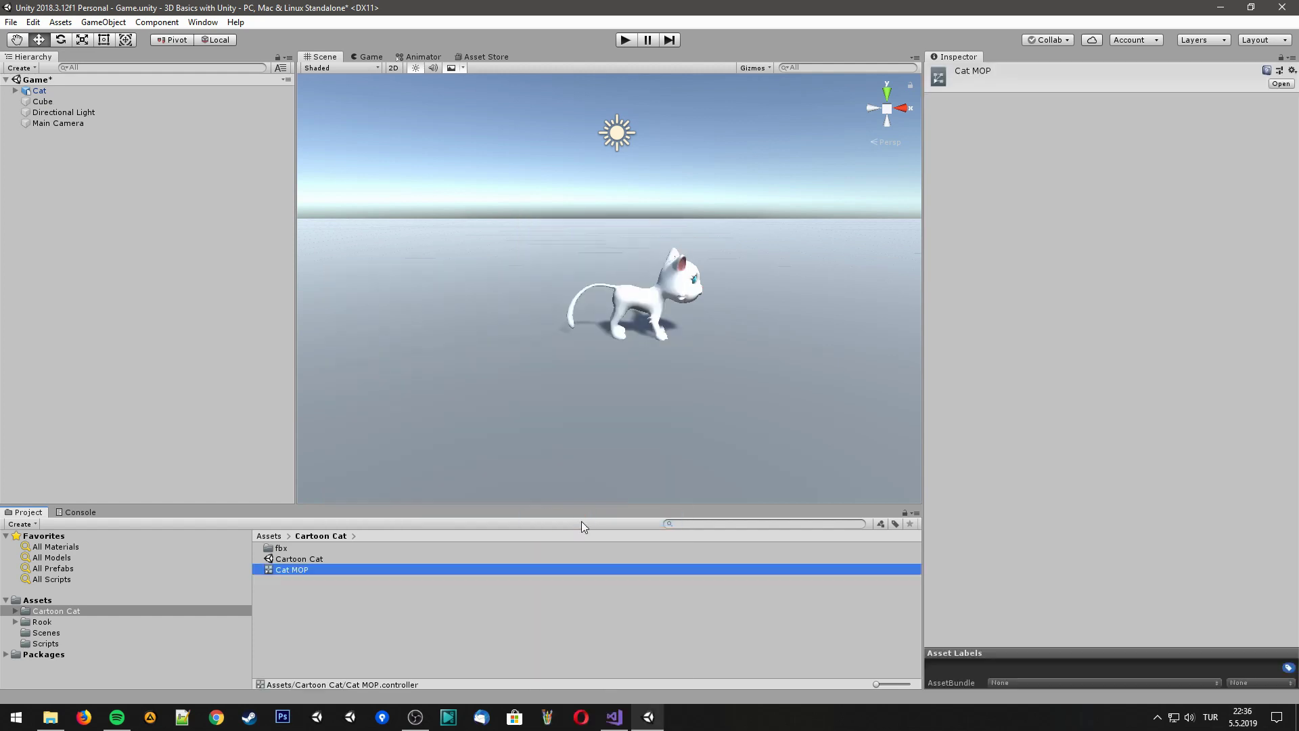
# Assign Cat MOP as the Cat's Animator controller and open its state graph
pyautogui.click(40, 90)
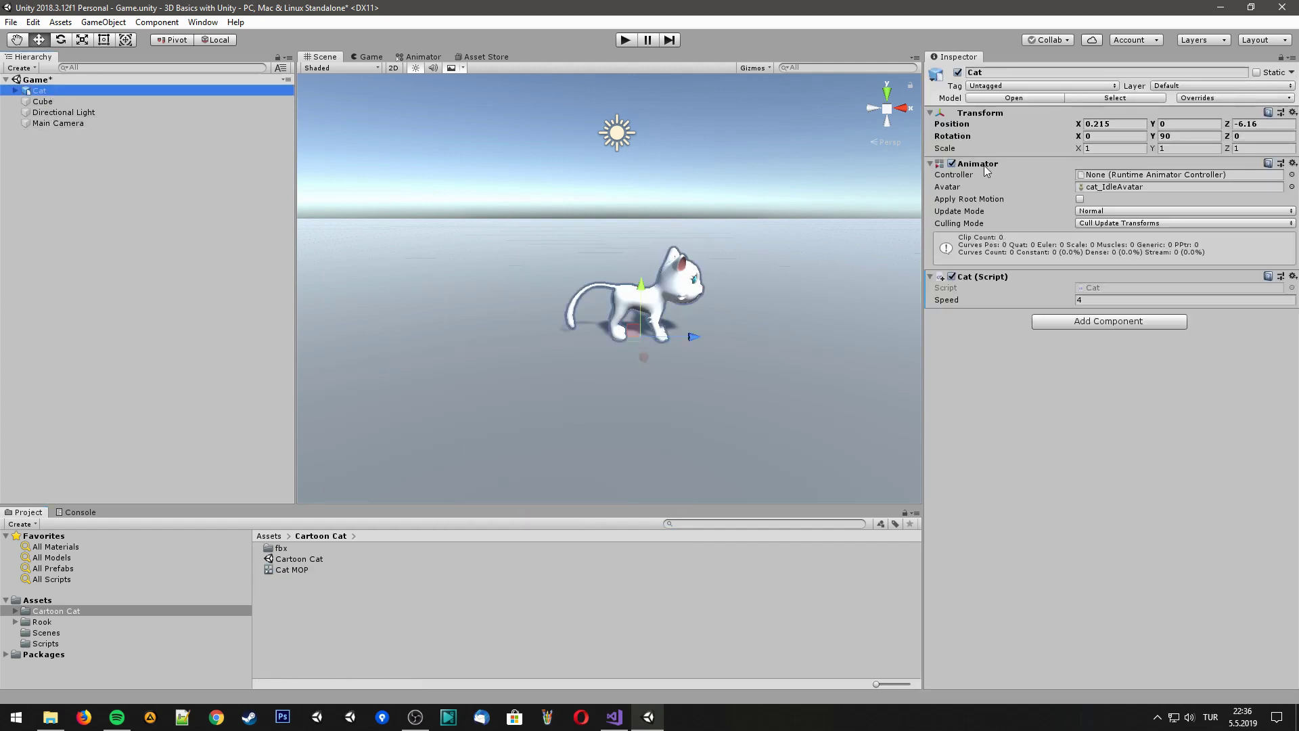
pyautogui.moveTo(288, 571)
pyautogui.mouseDown()
pyautogui.moveTo(347, 555)
pyautogui.moveTo(1143, 174)
pyautogui.mouseUp()
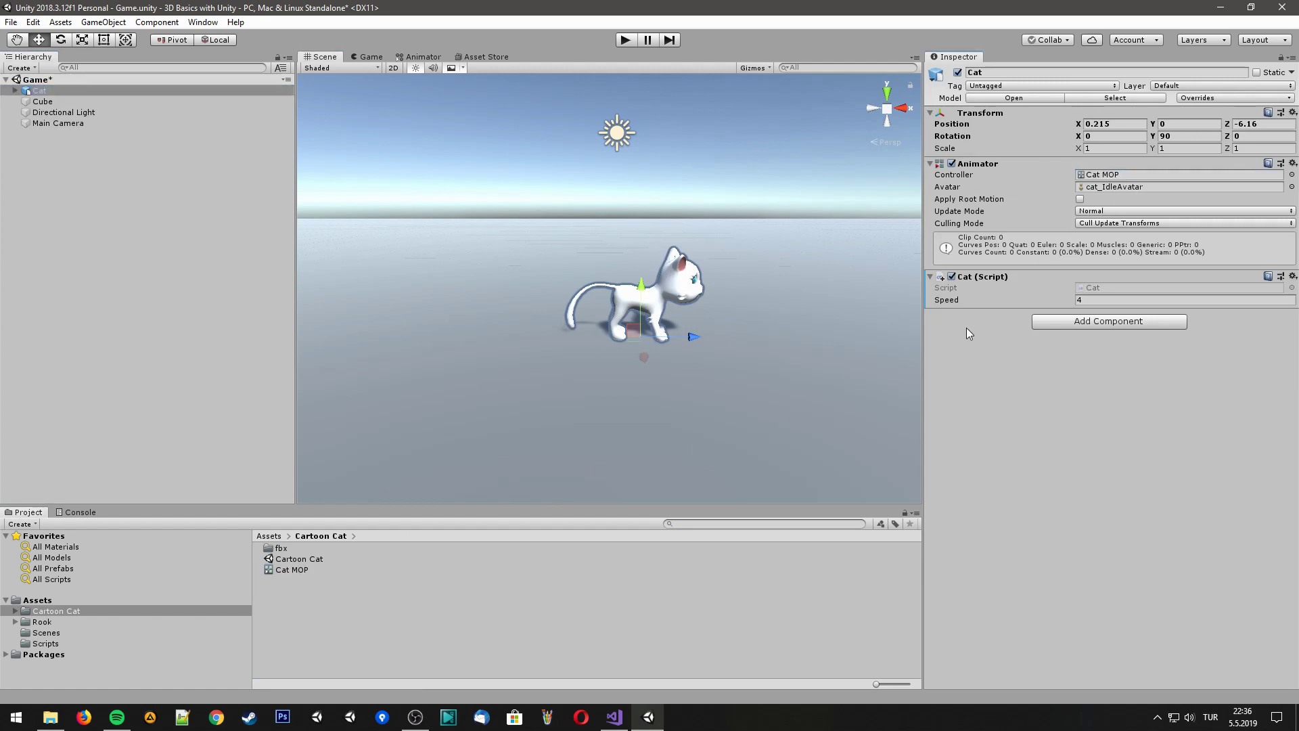
pyautogui.doubleClick(303, 569)
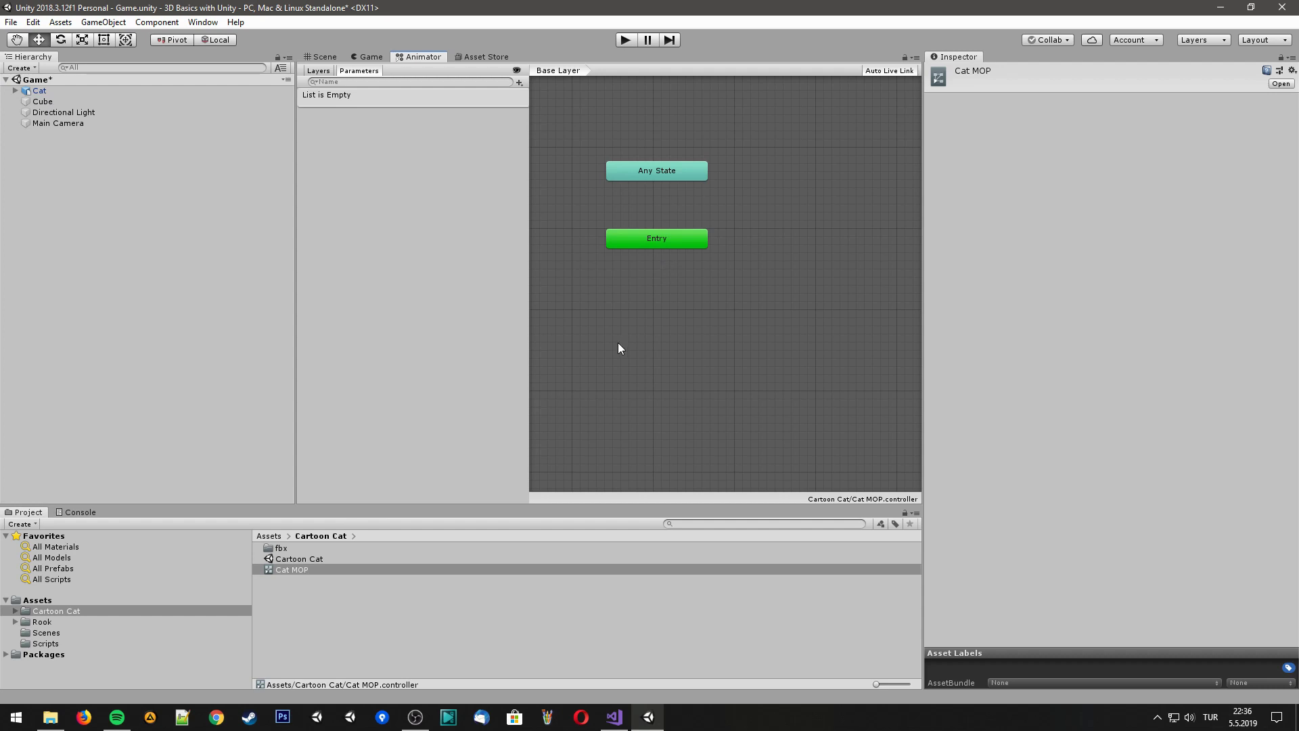
# Add the Idle clip from fbx/cat_Idle as the default Idle state in Cat MOP
pyautogui.click(15, 610)
pyautogui.click(24, 622)
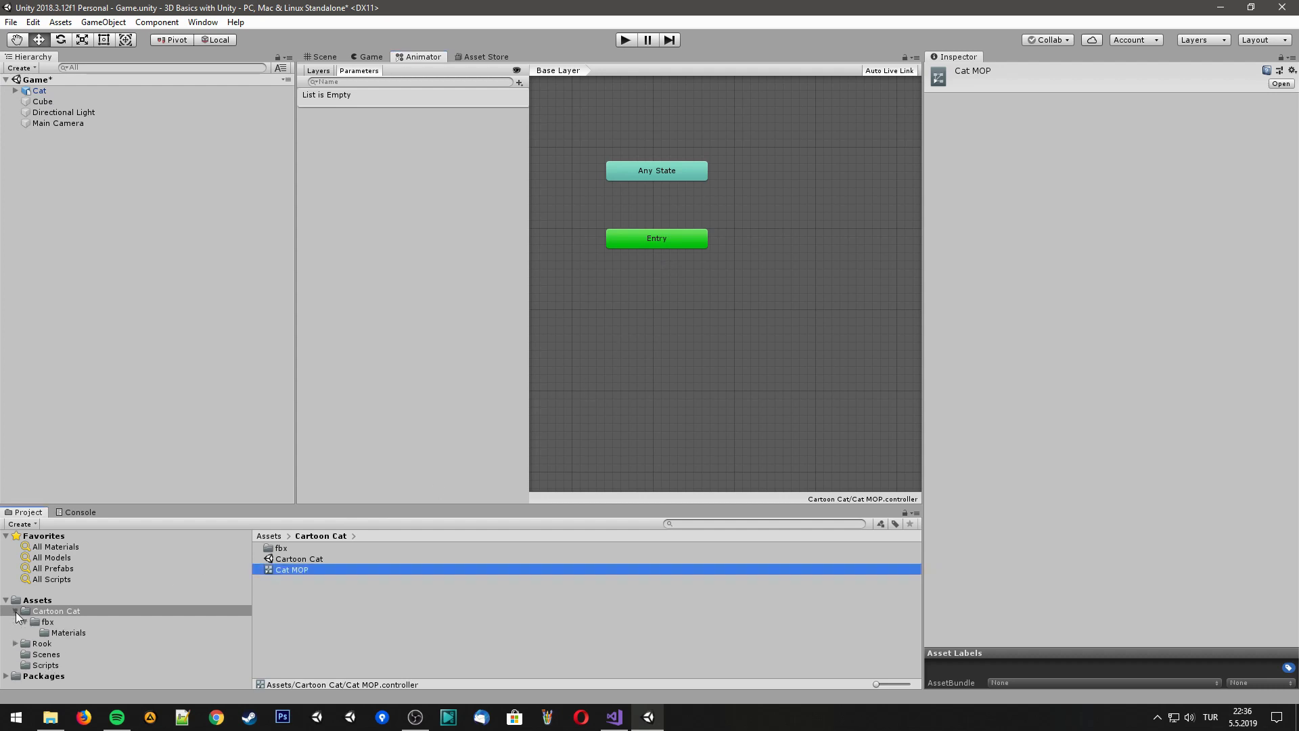
pyautogui.click(56, 622)
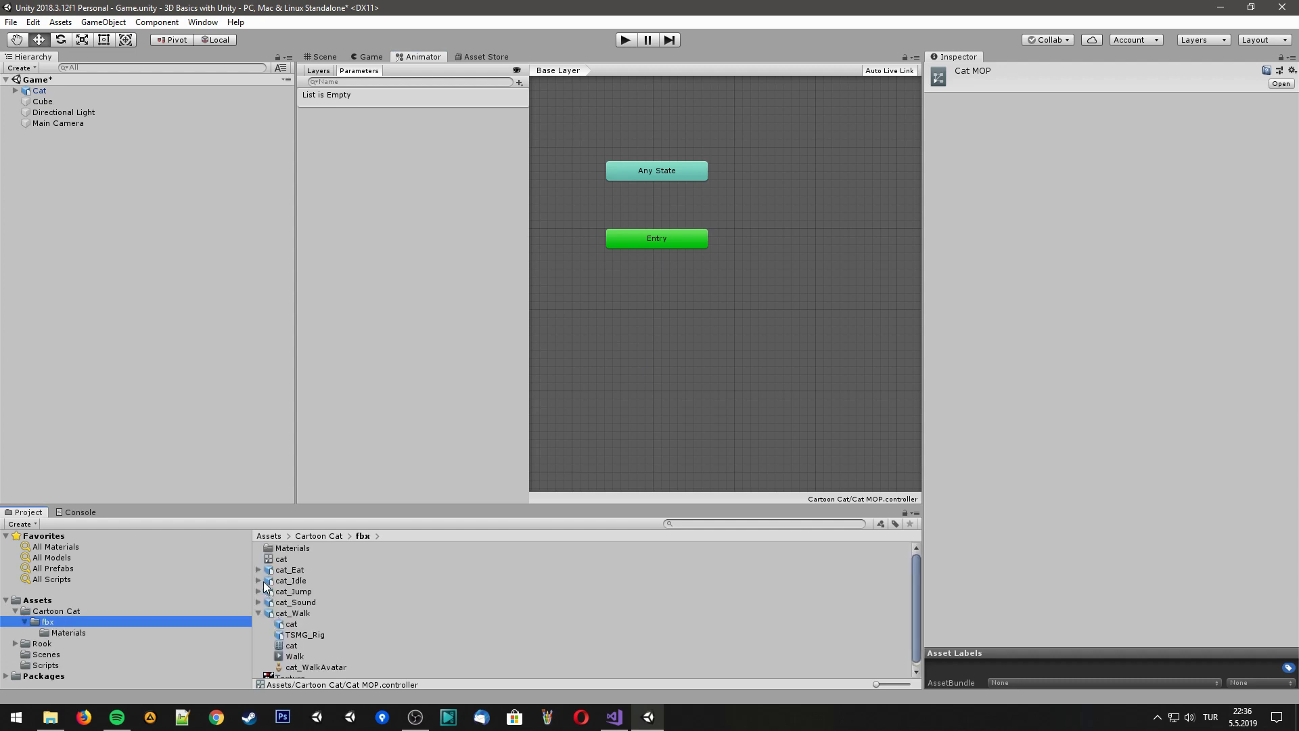
pyautogui.click(259, 580)
pyautogui.moveTo(298, 625); pyautogui.dragTo(651, 357)
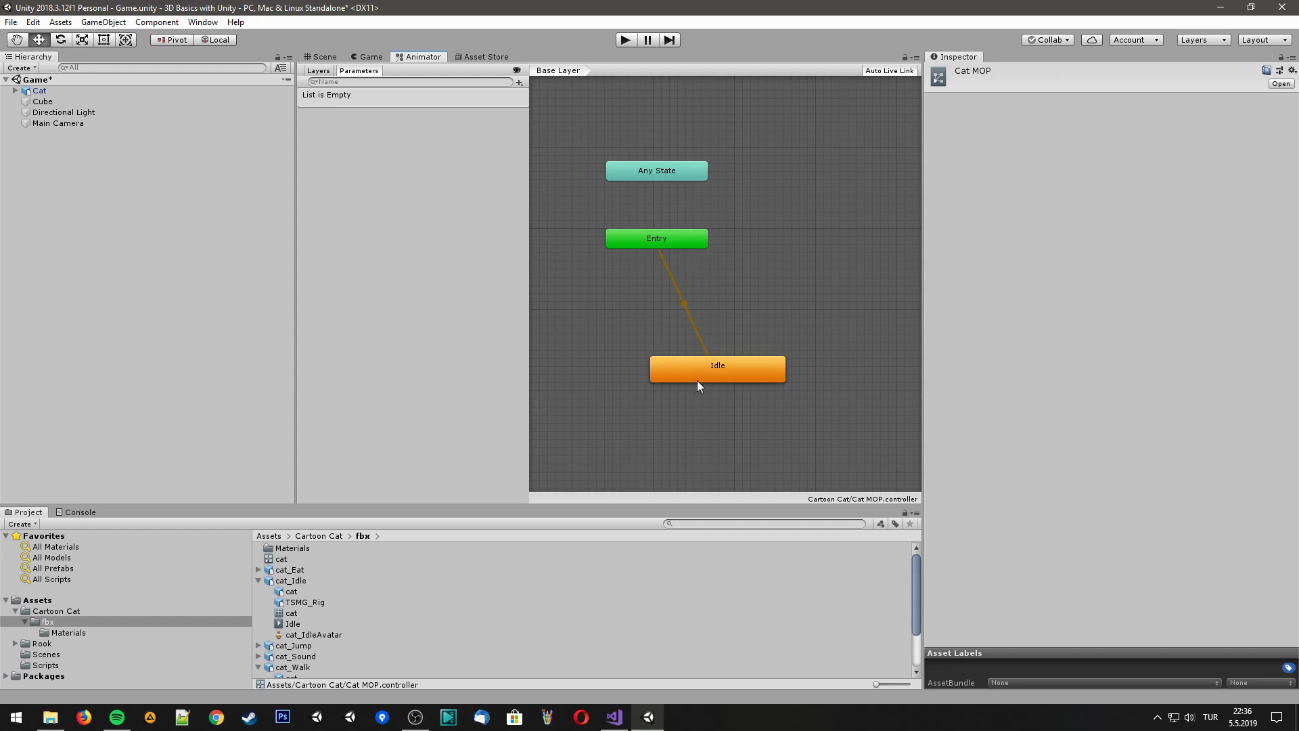
pyautogui.click(662, 244)
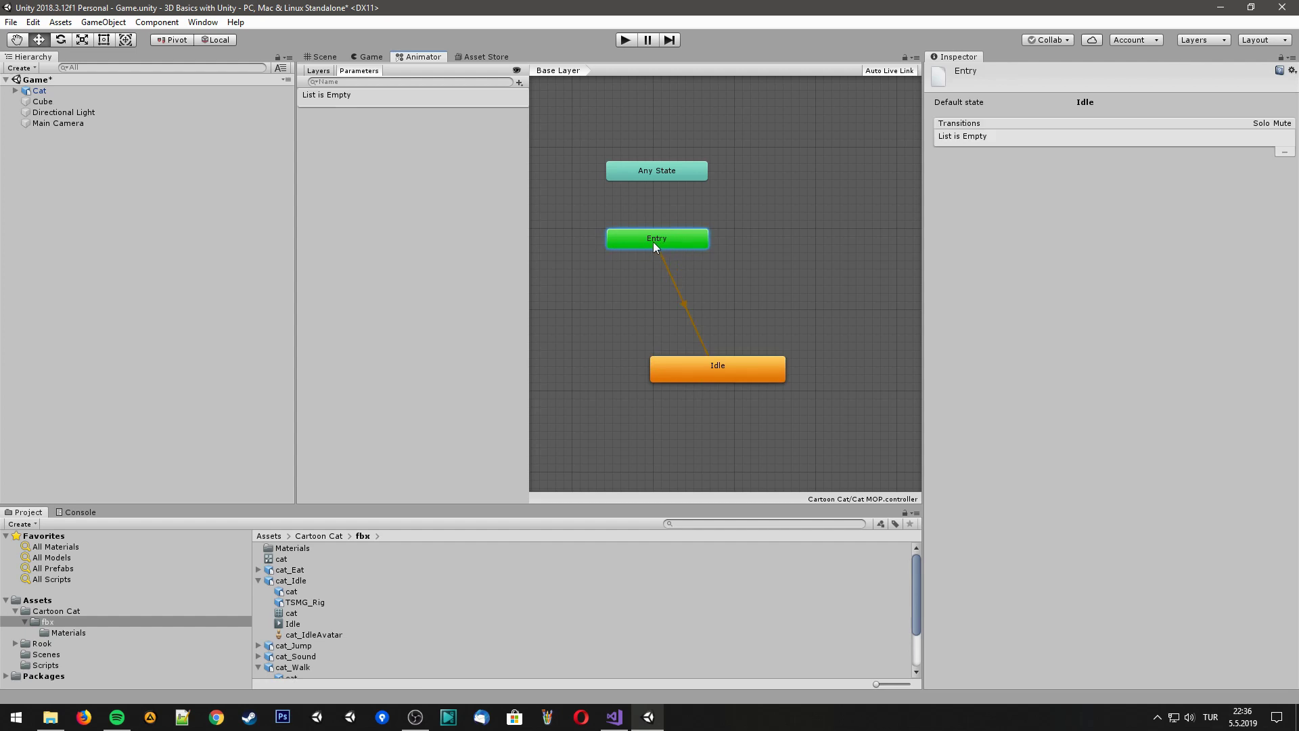
pyautogui.click(716, 378)
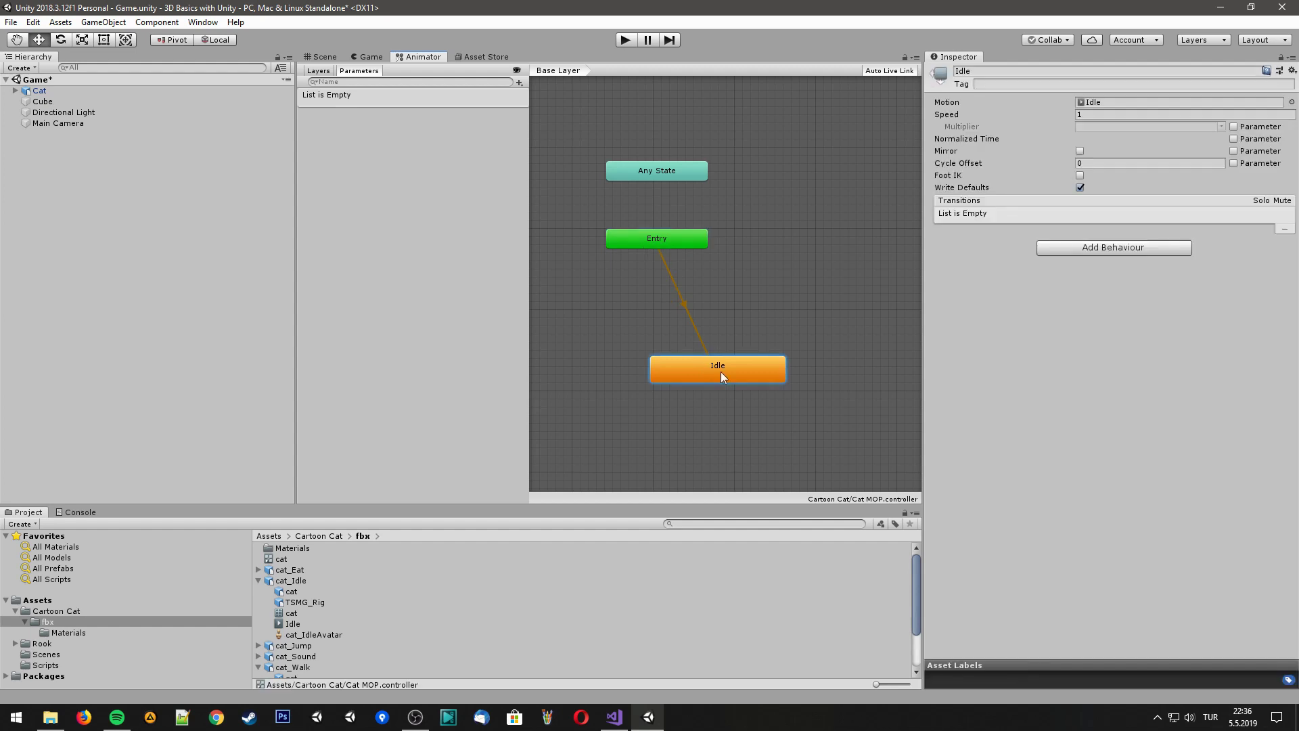
# Play-test in the Game view, moving the cat left and right with the arrow keys
pyautogui.click(371, 58)
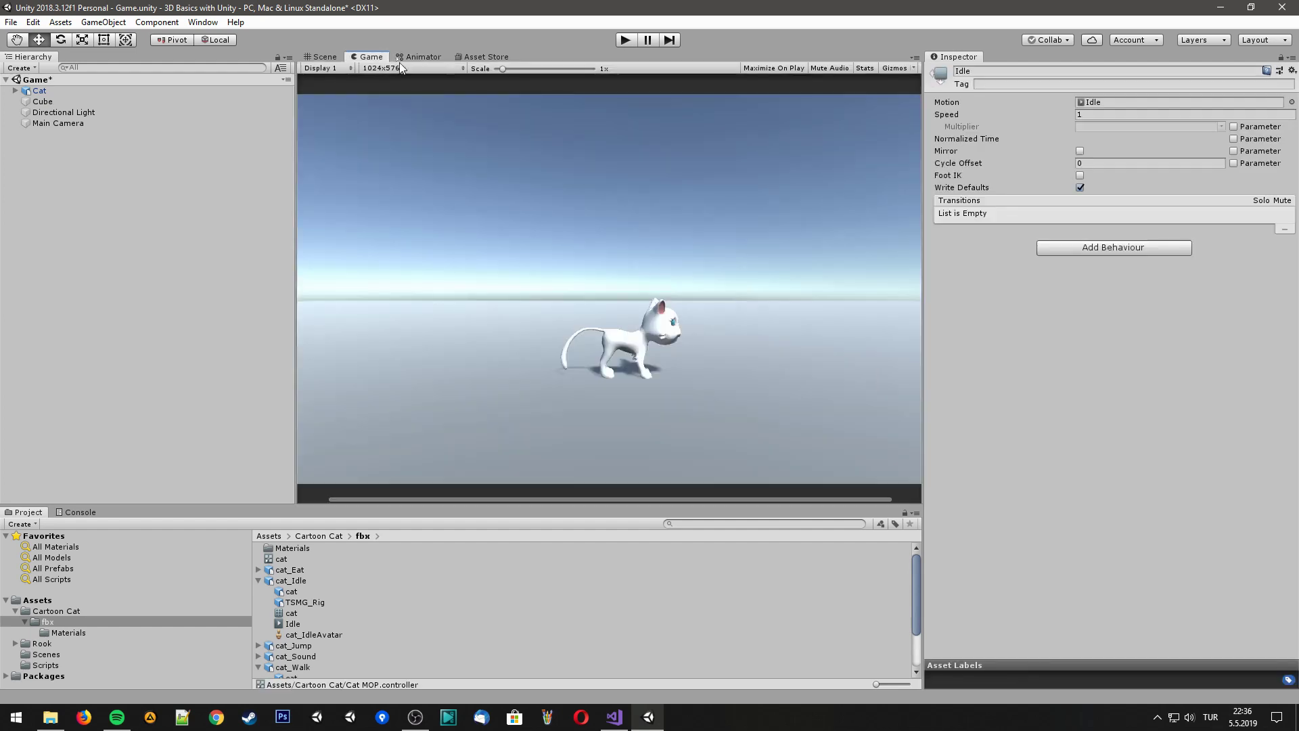
pyautogui.click(622, 40)
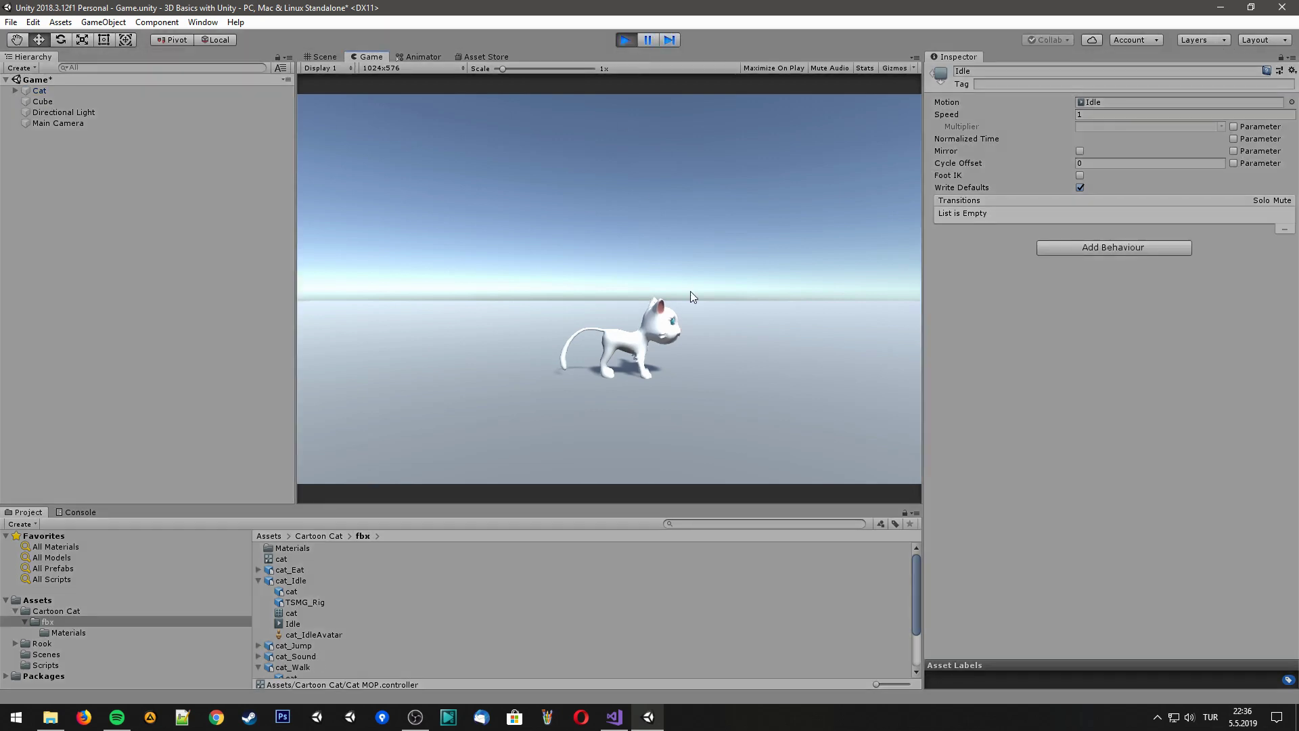
pyautogui.press('Left')
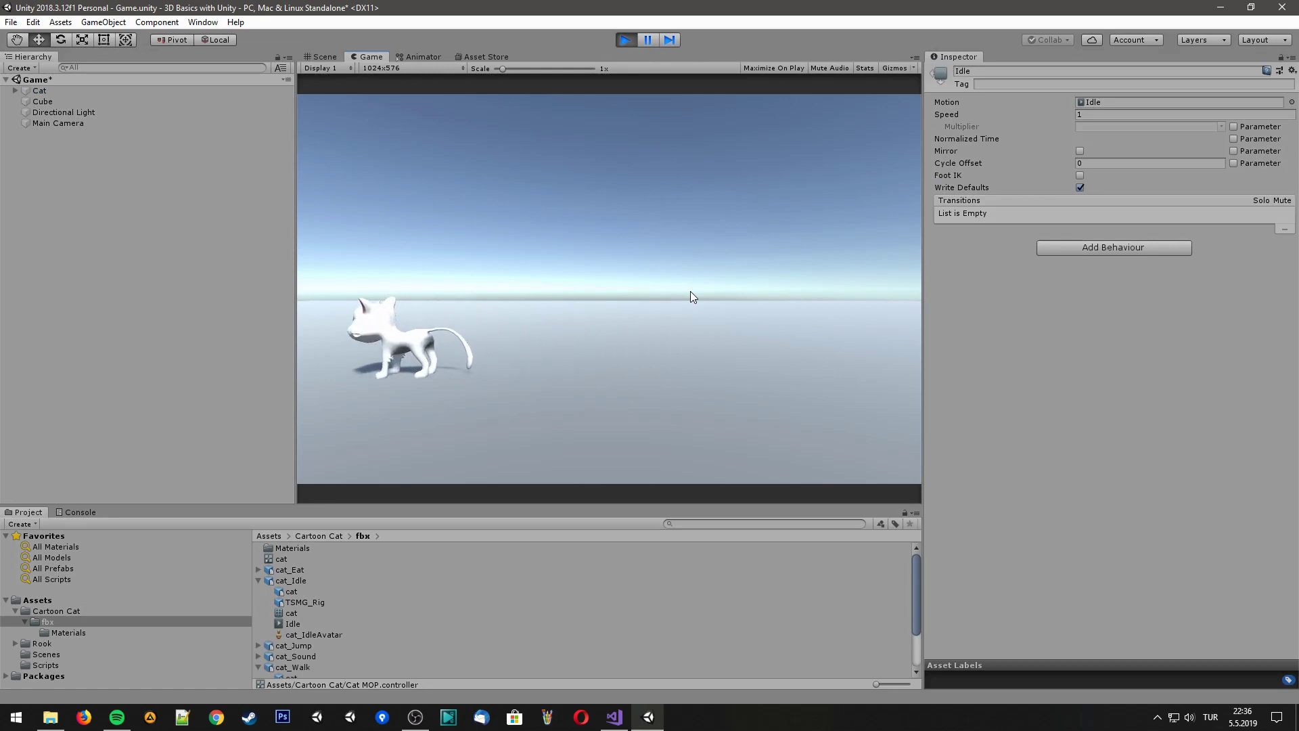
pyautogui.press('Right')
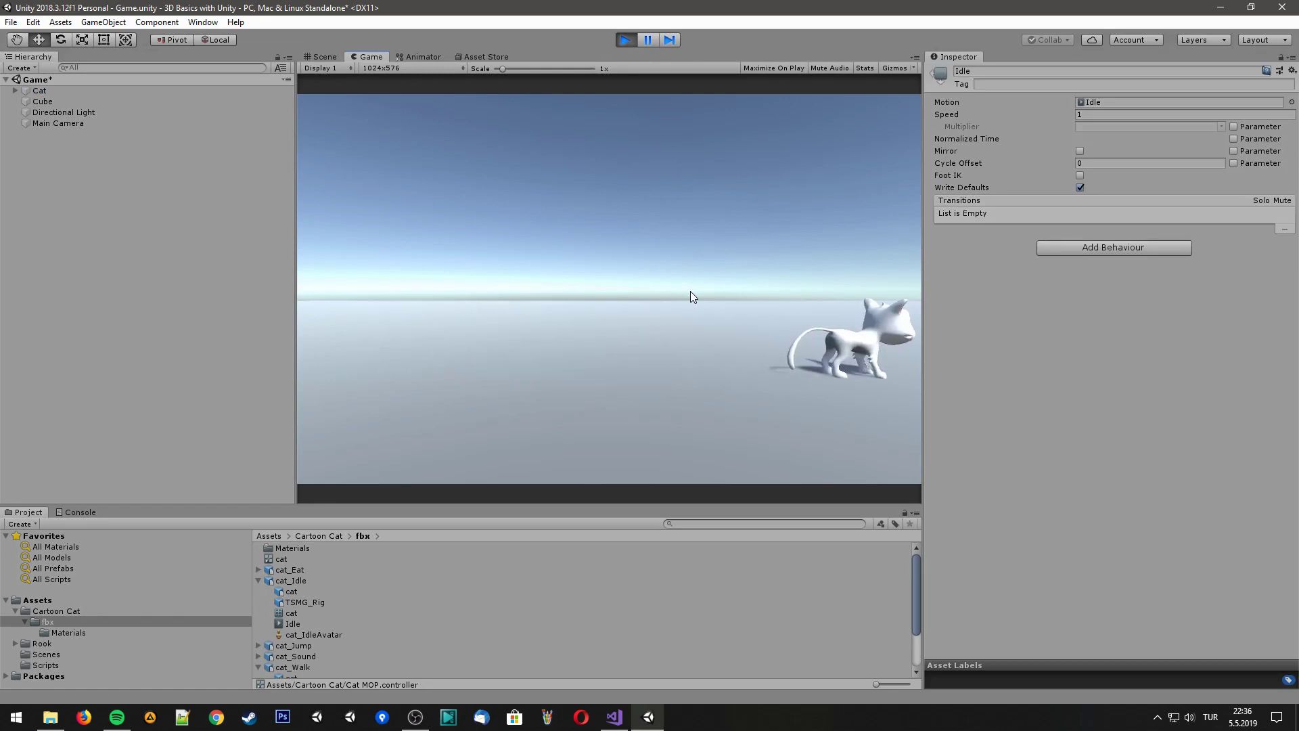
pyautogui.press('Left')
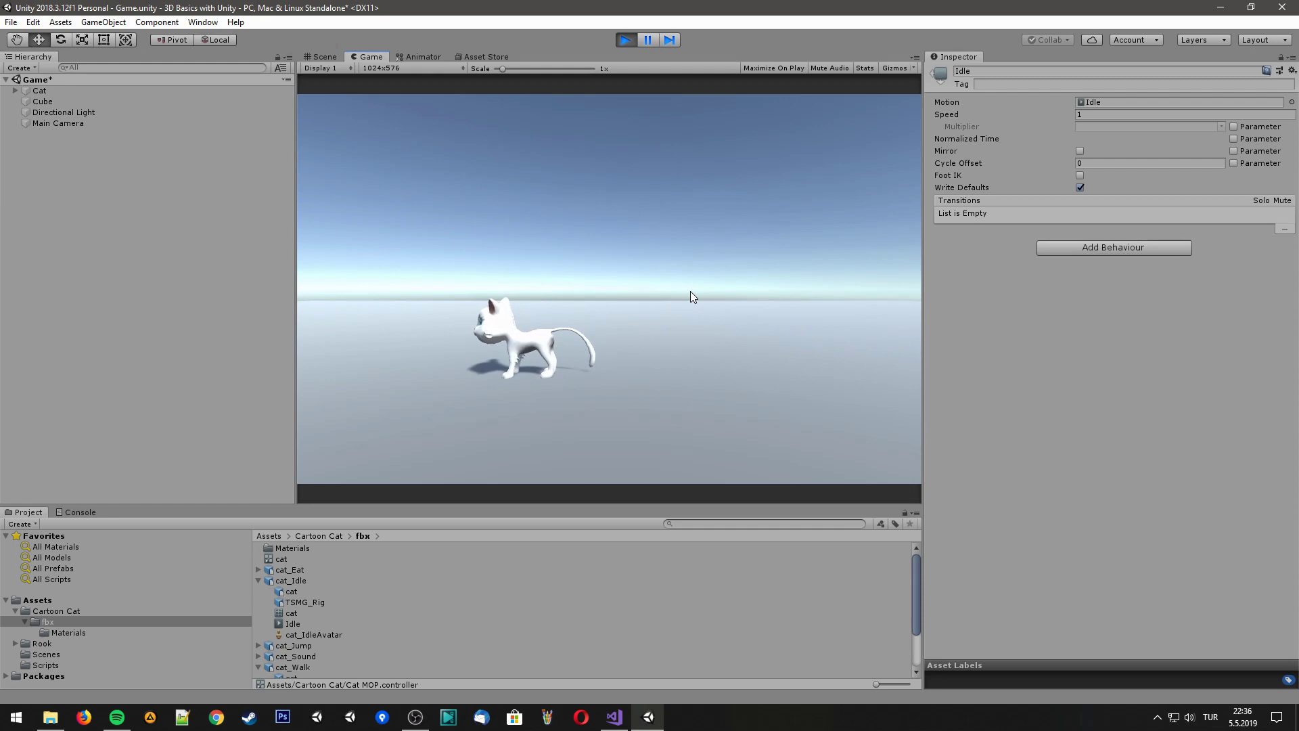
pyautogui.press('Left')
pyautogui.press('Right')
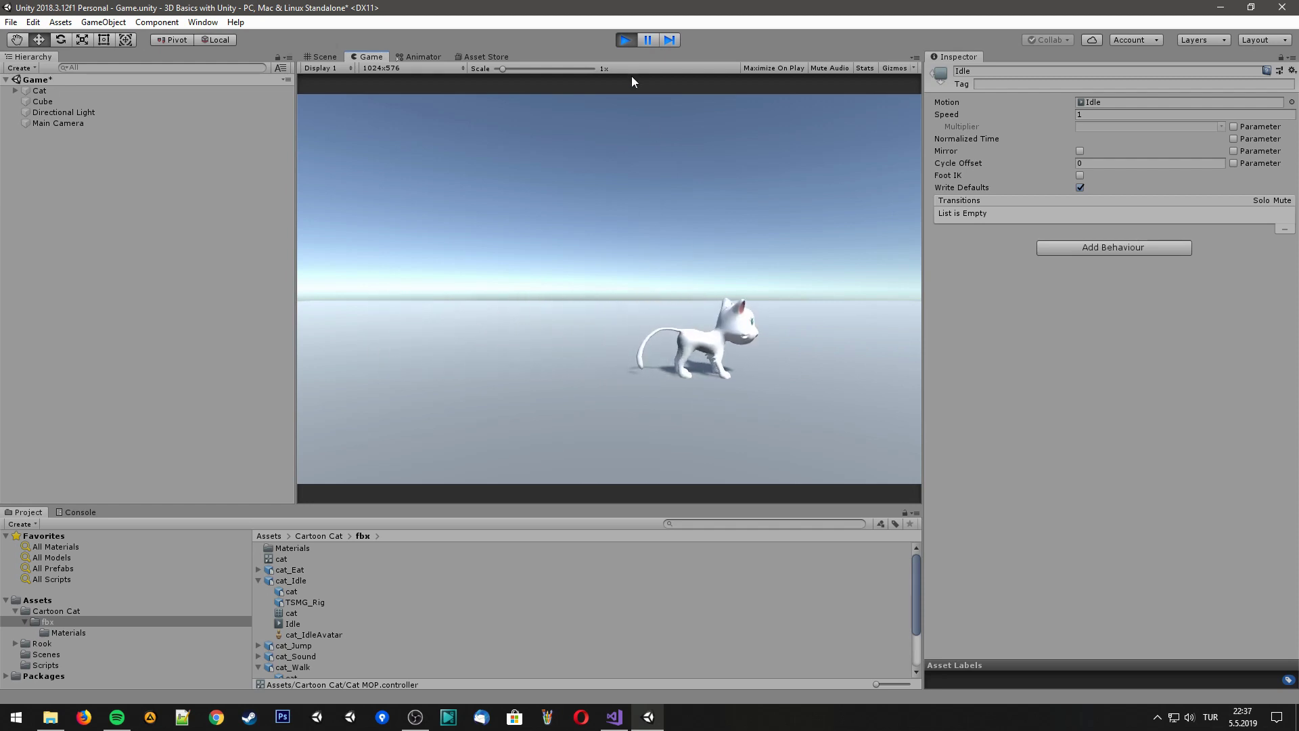
pyautogui.click(628, 43)
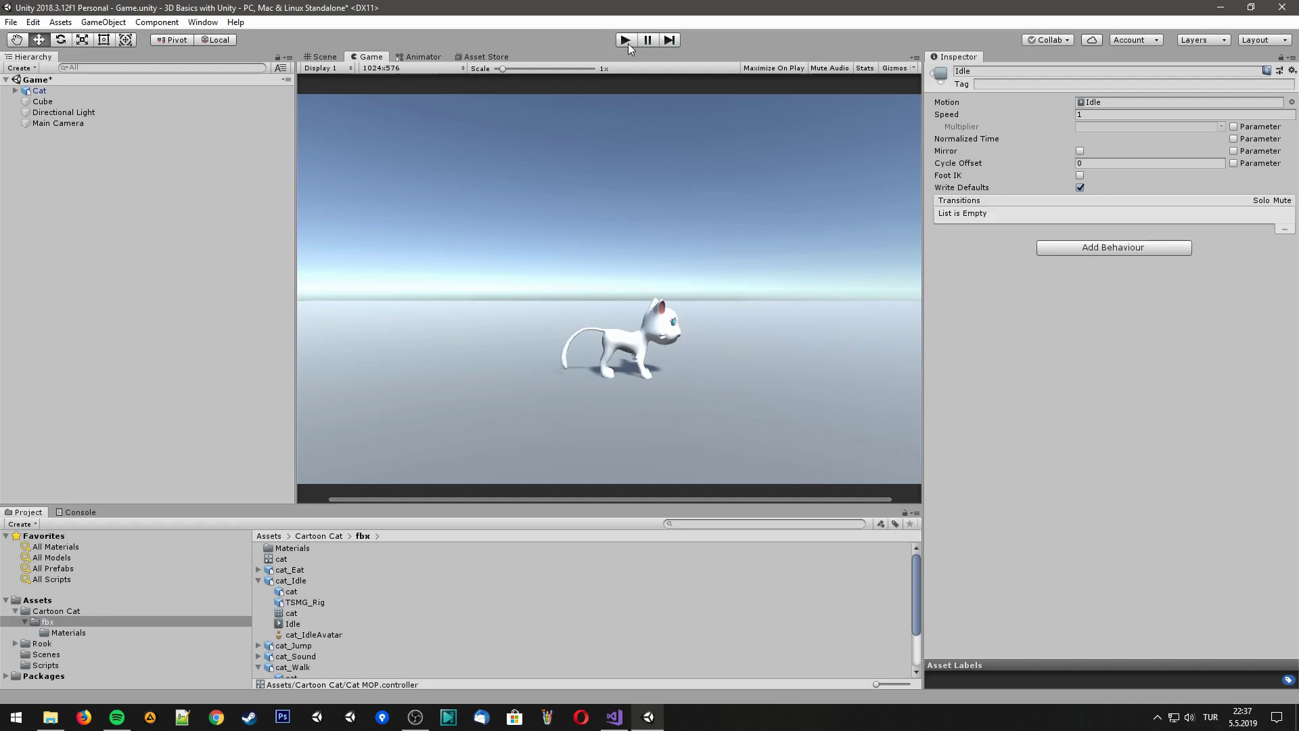
# Add a Bool parameter named 'walking' to the Cat MOP animator
pyautogui.click(417, 58)
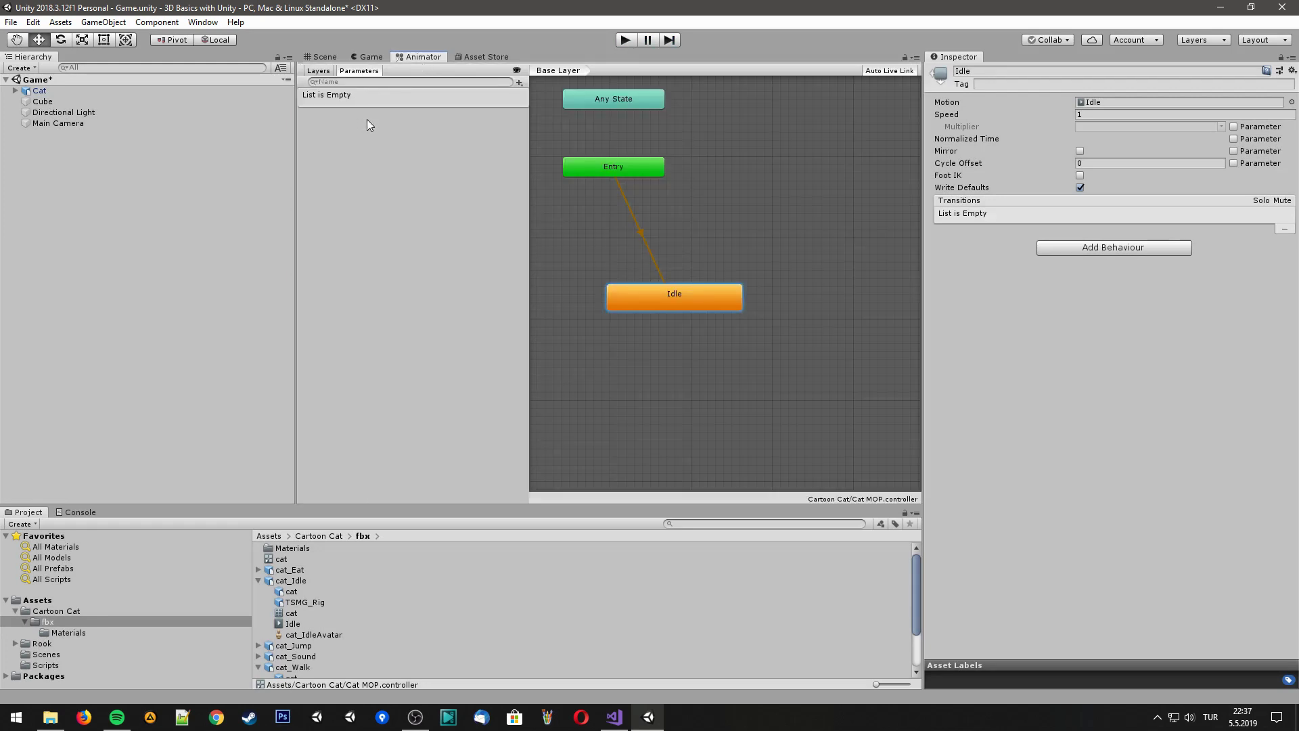
pyautogui.click(519, 83)
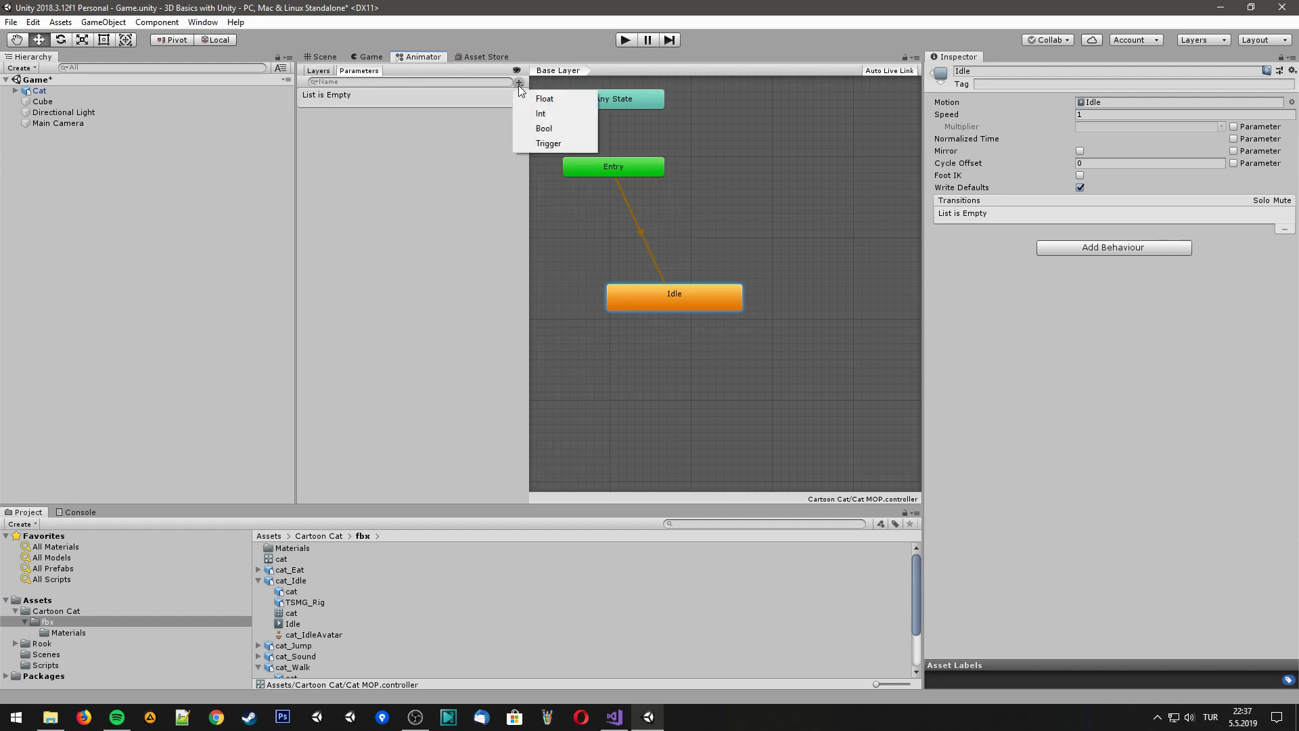
pyautogui.click(527, 132)
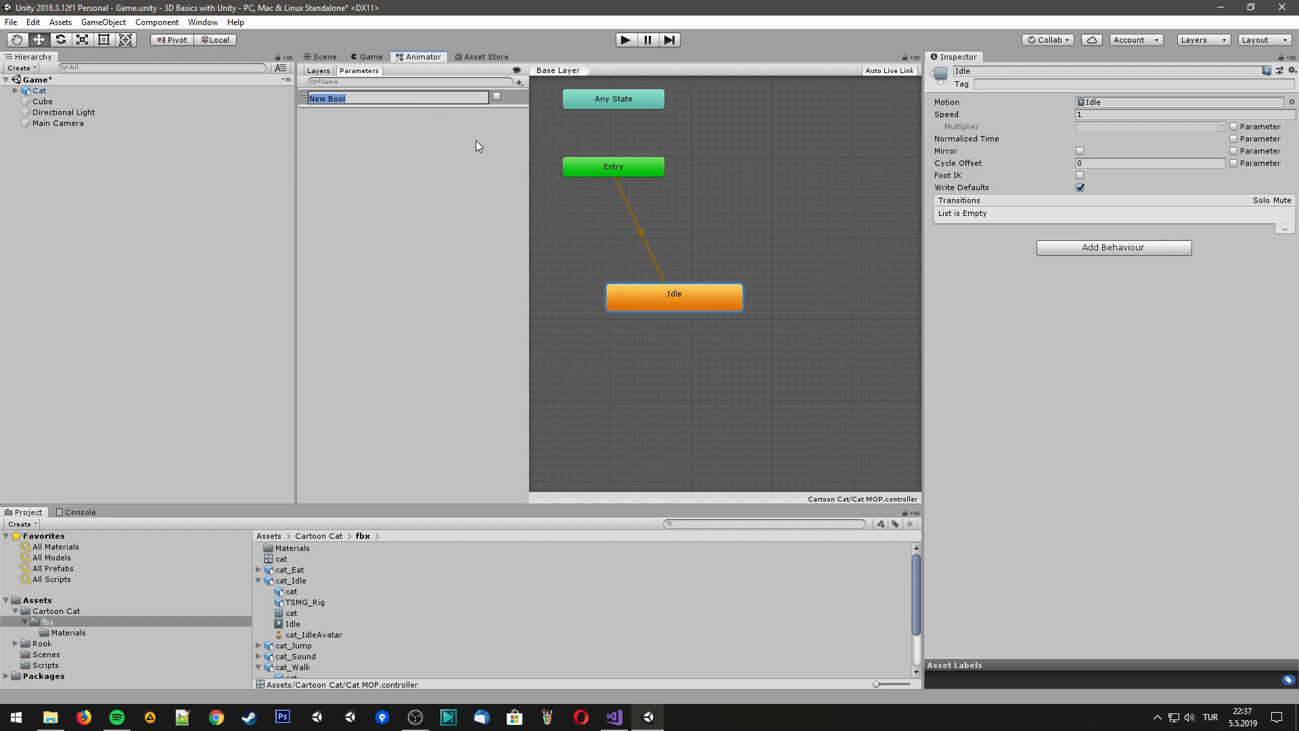
pyautogui.write('walking')
pyautogui.press('Return')
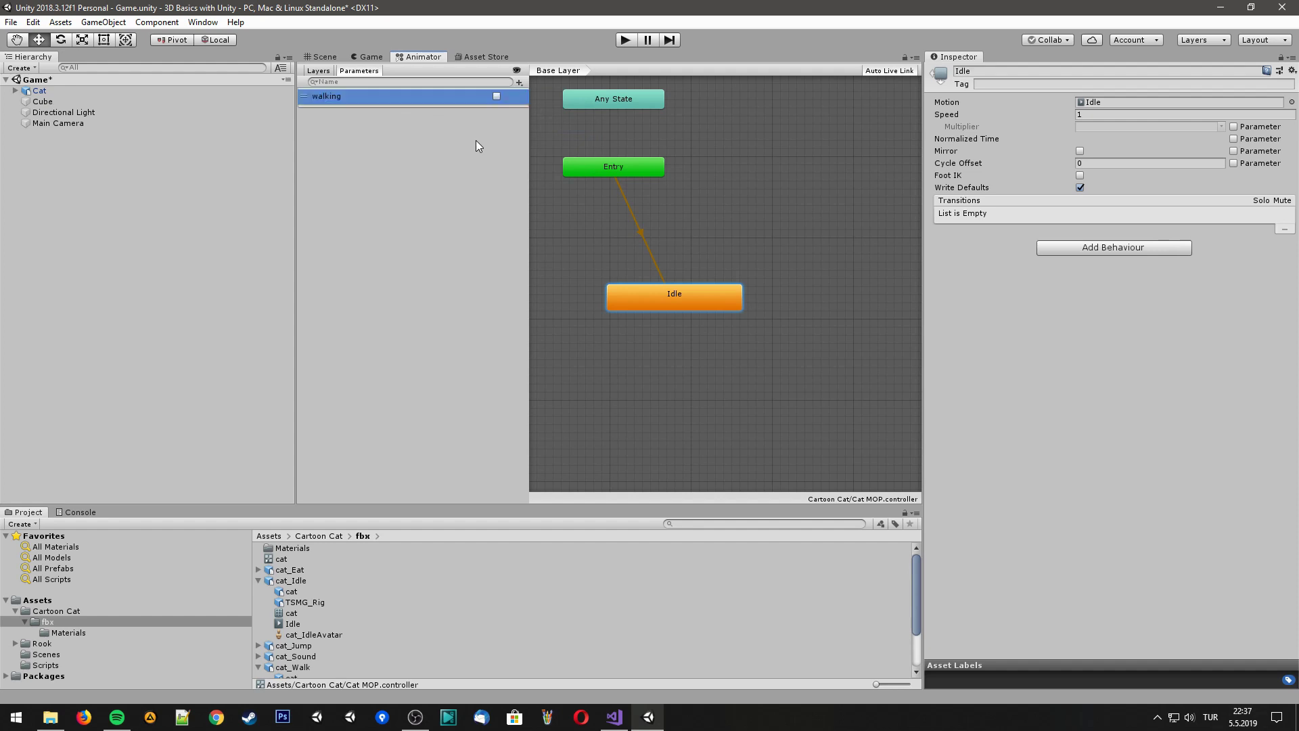
pyautogui.click(663, 380)
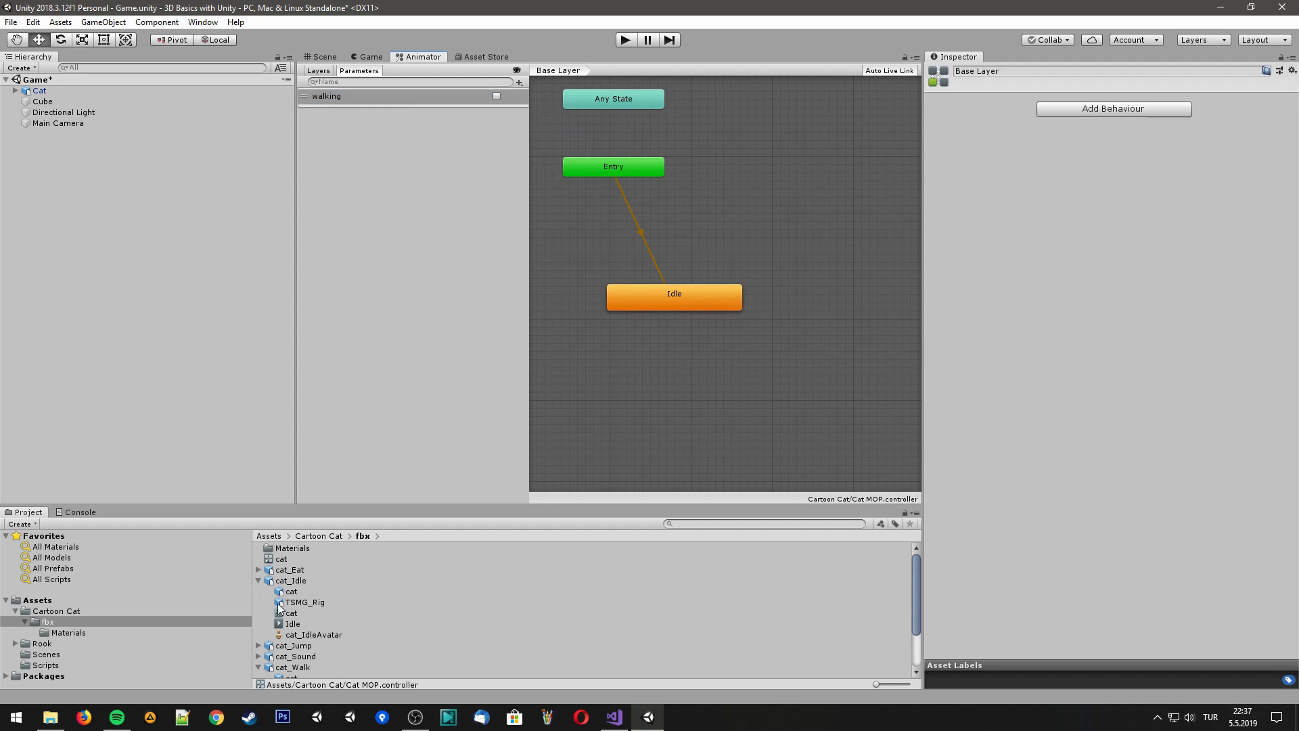
# Add the Walk clip as a state and create a transition from Idle to Walk
pyautogui.click(258, 580)
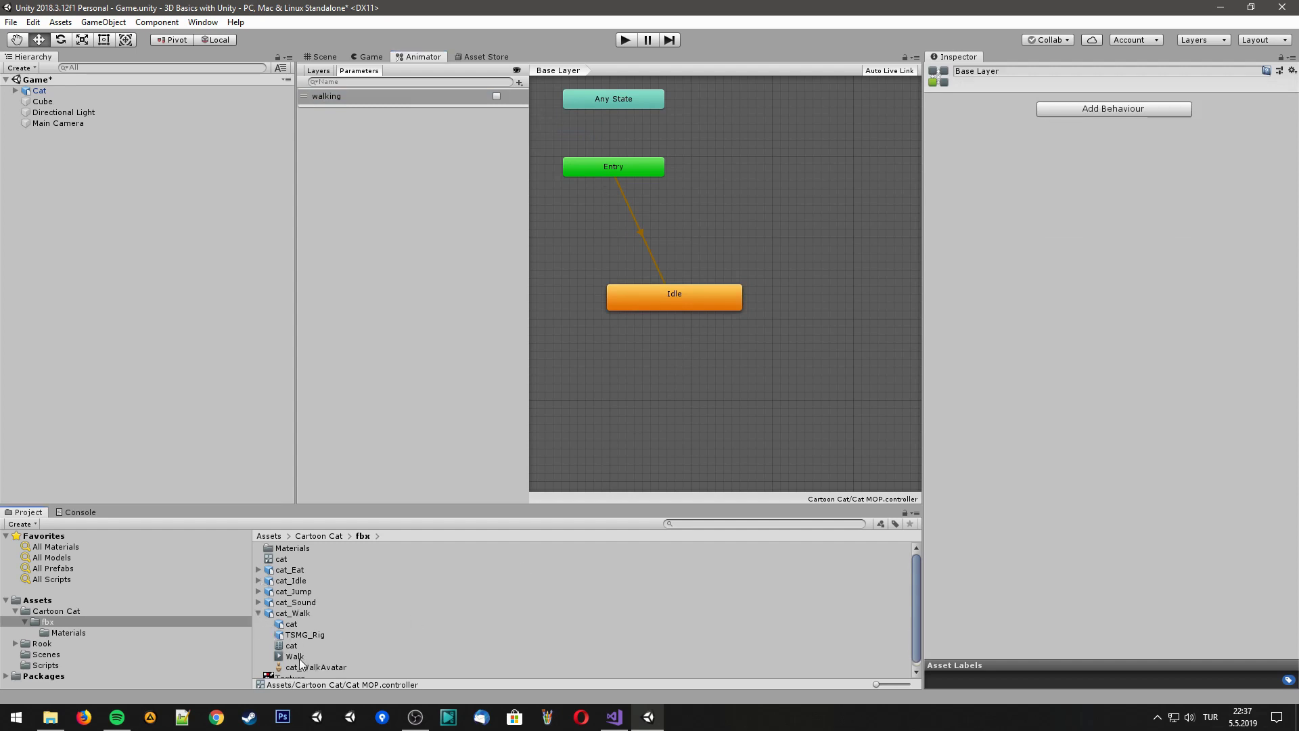
pyautogui.moveTo(300, 659); pyautogui.dragTo(728, 408)
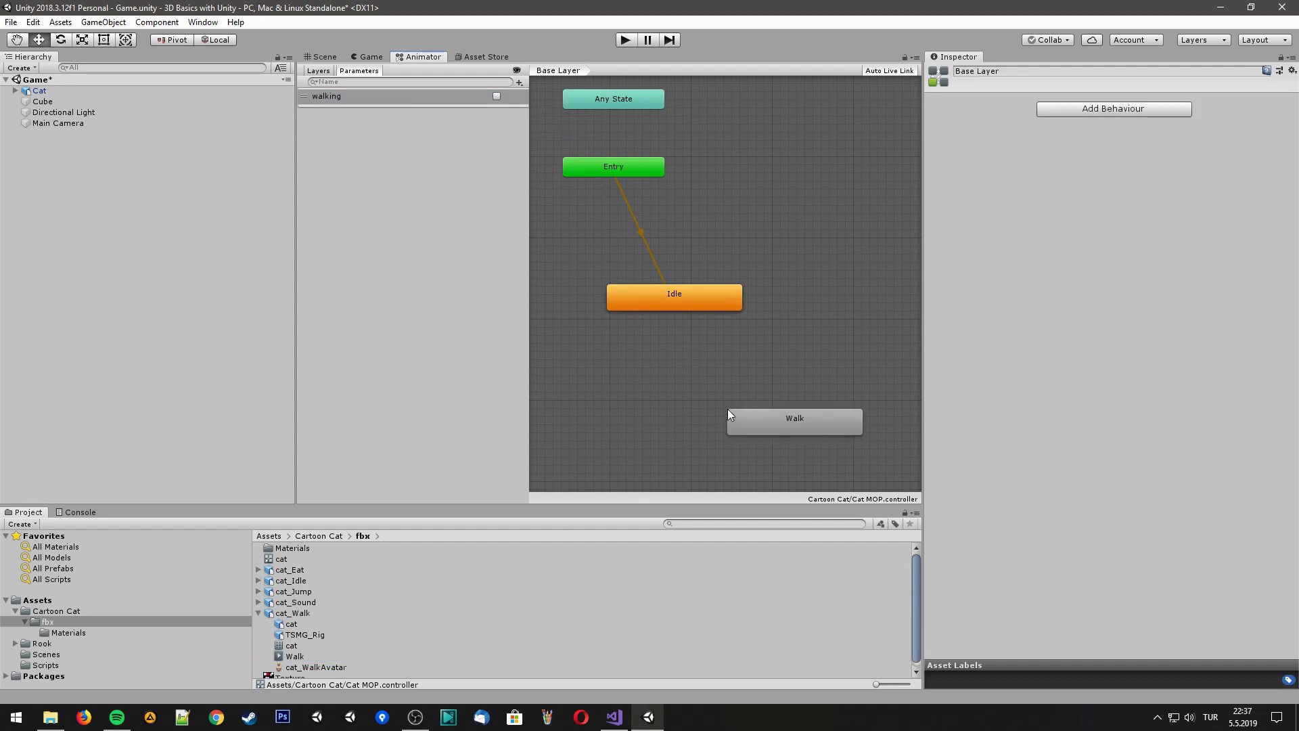
pyautogui.click(676, 307)
pyautogui.rightClick(677, 308)
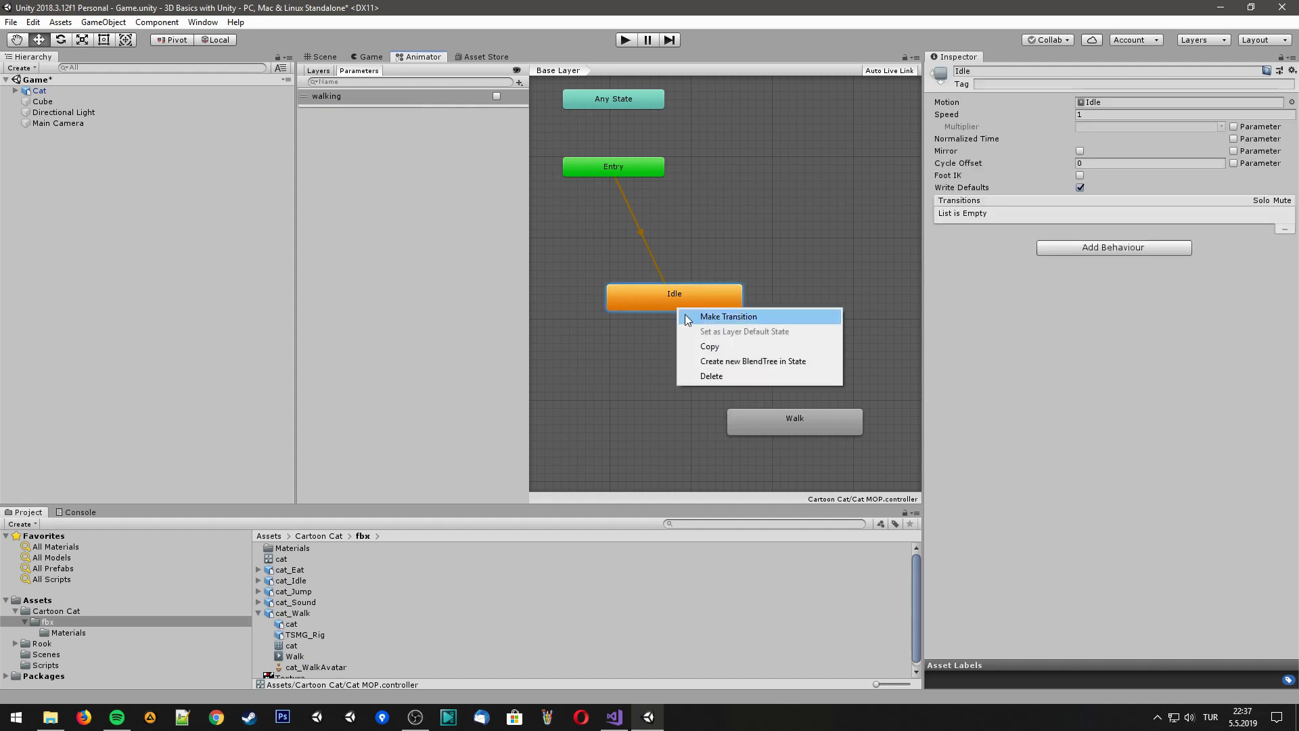
pyautogui.click(691, 318)
pyautogui.click(765, 420)
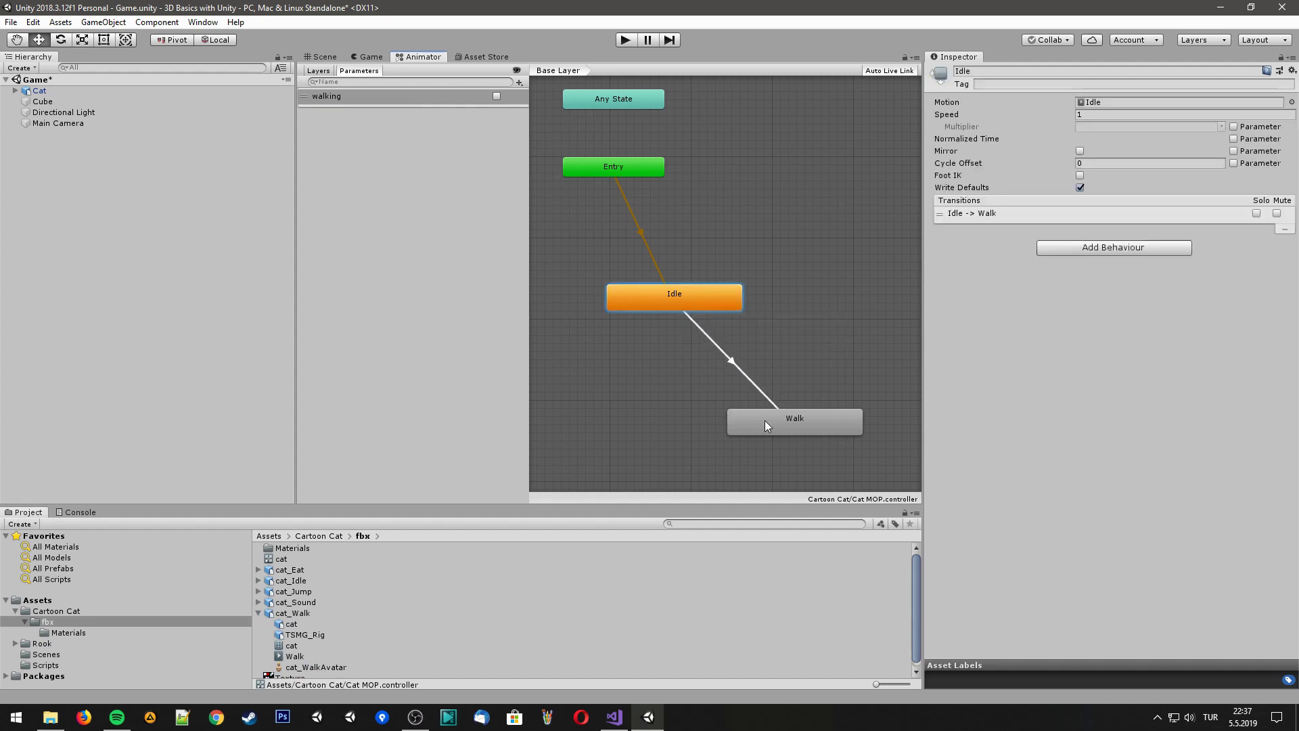
# Make the Idle→Walk transition require walking true with no exit time, and save
pyautogui.click(731, 360)
pyautogui.click(680, 297)
pyautogui.click(730, 364)
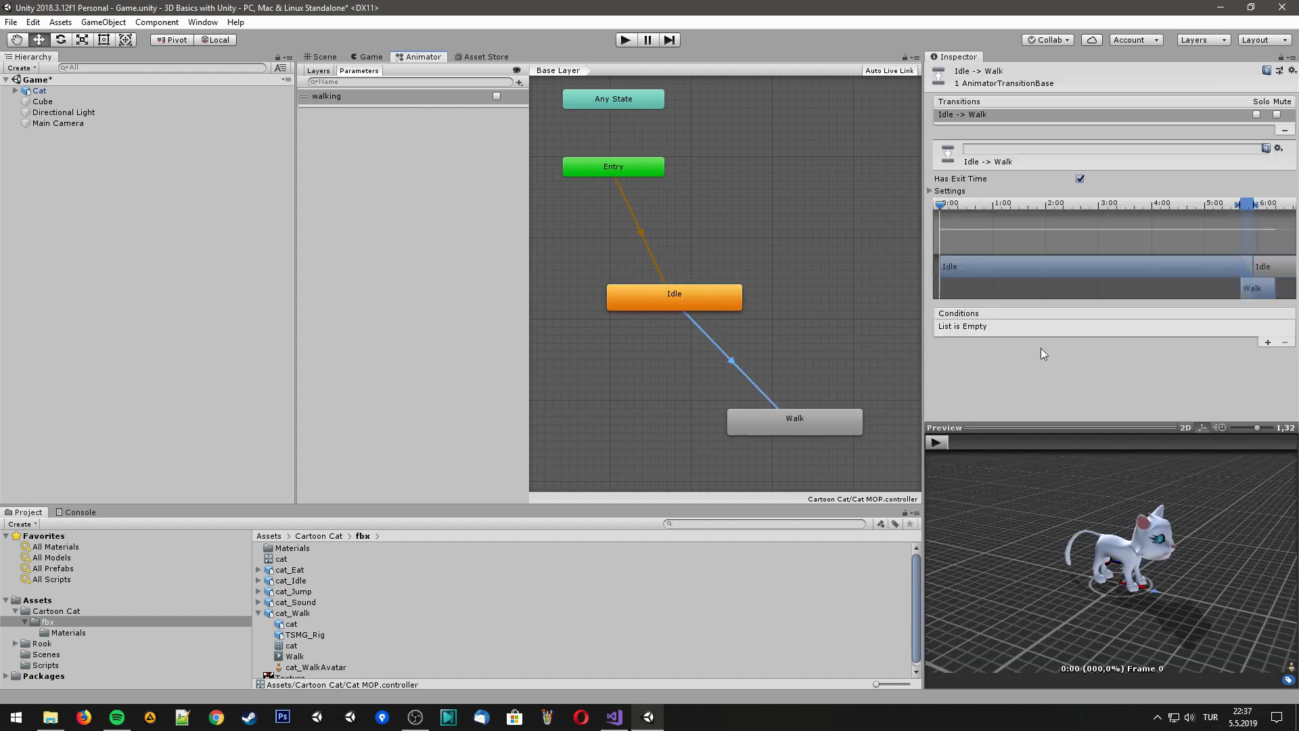
pyautogui.click(1266, 342)
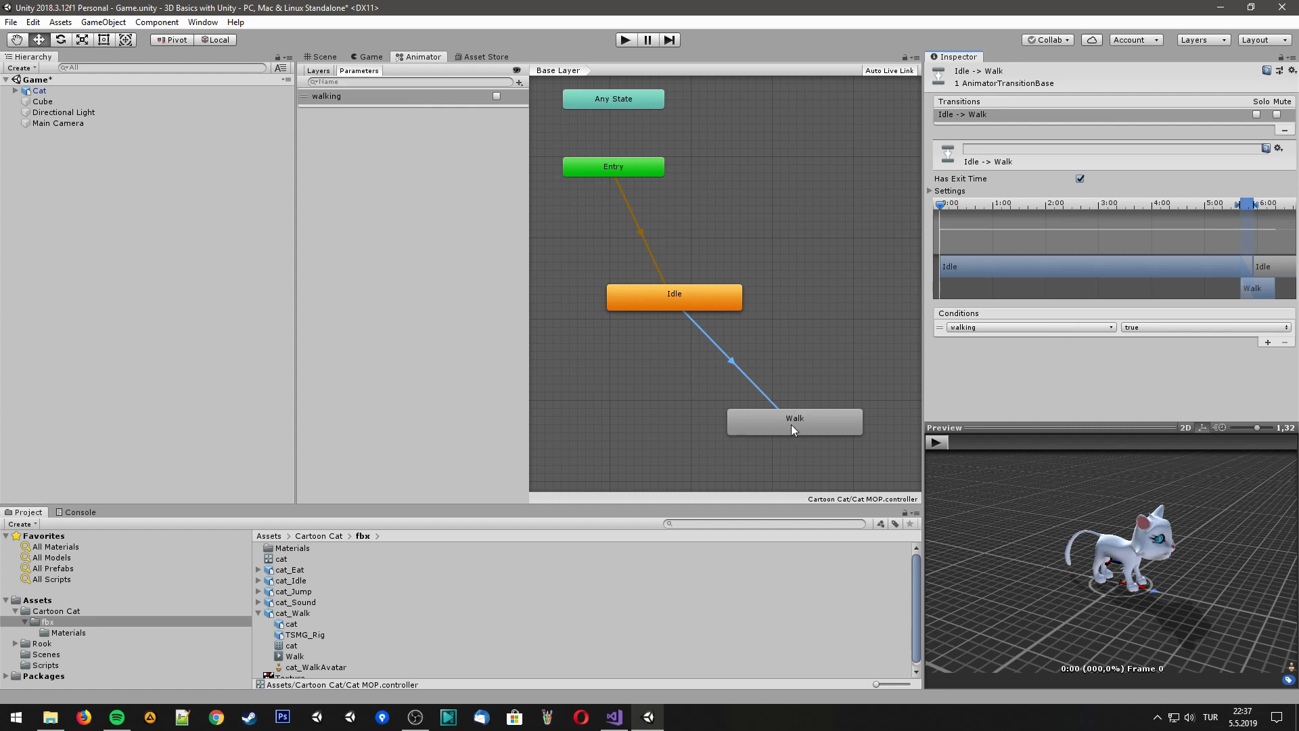
pyautogui.click(829, 424)
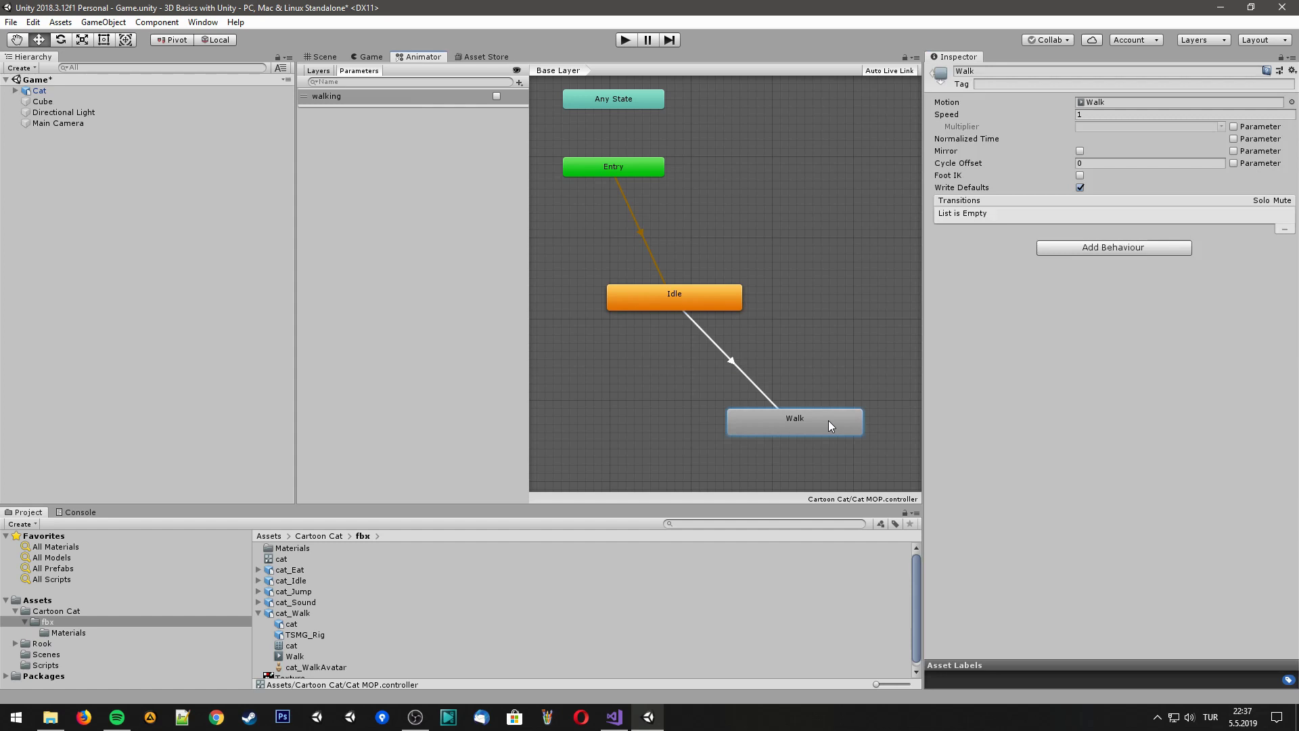
pyautogui.click(737, 365)
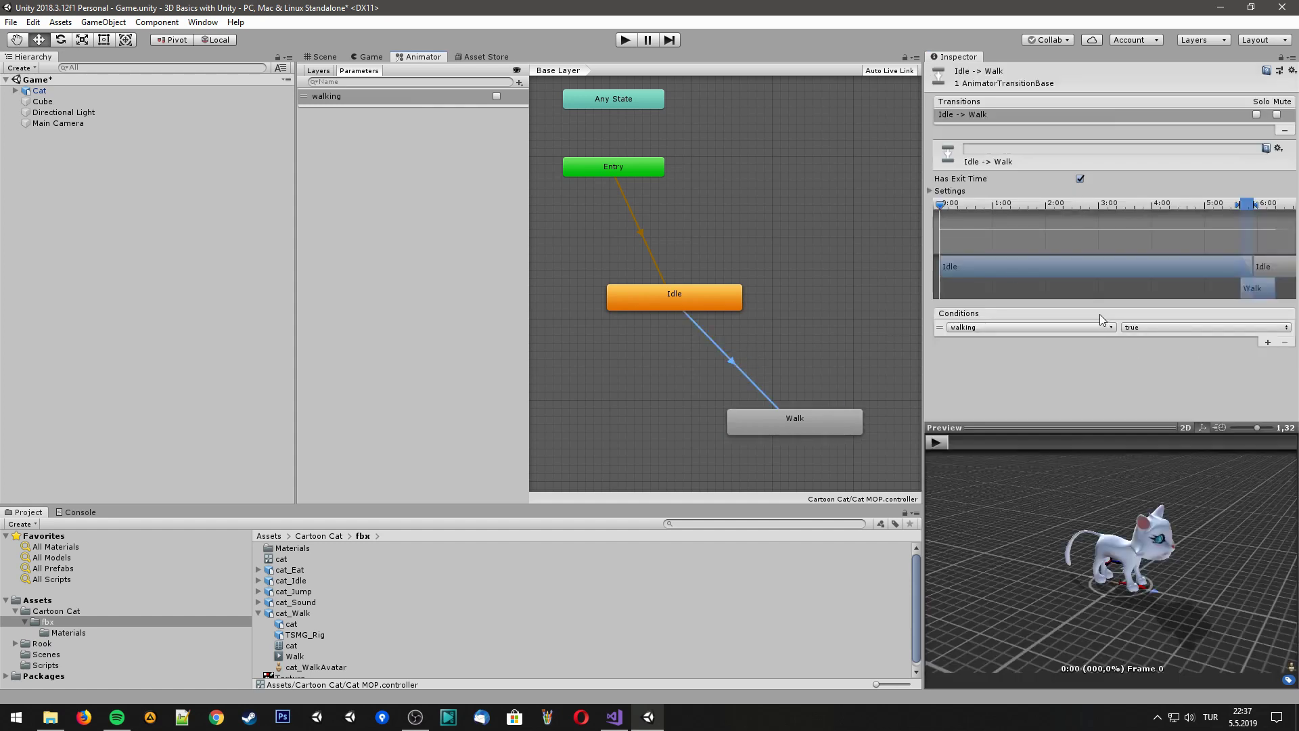
pyautogui.click(1080, 180)
pyautogui.click(803, 317)
pyautogui.hotkey('ctrl', 's')
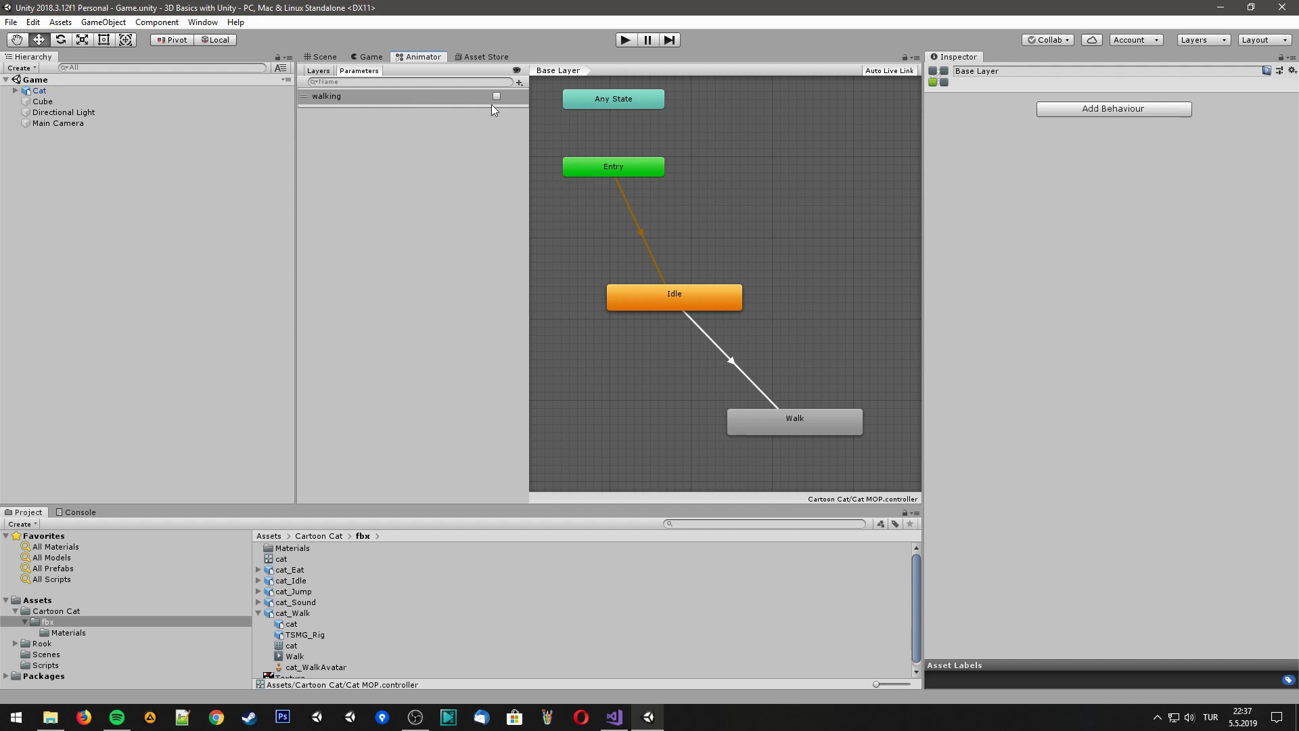
pyautogui.click(614, 717)
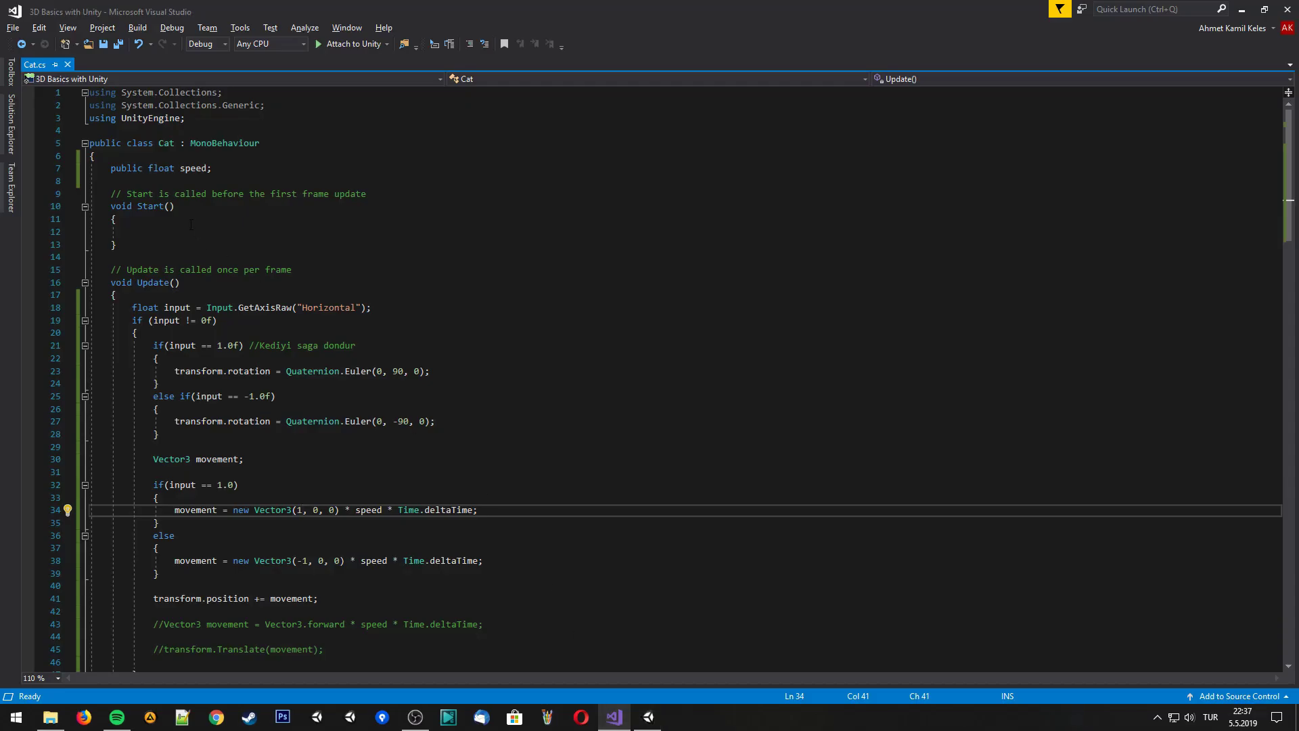
# Add an 'Animator animator;' field and assign GetComponent<Animator>() in Start, then save
pyautogui.click(285, 168)
pyautogui.press('Return')
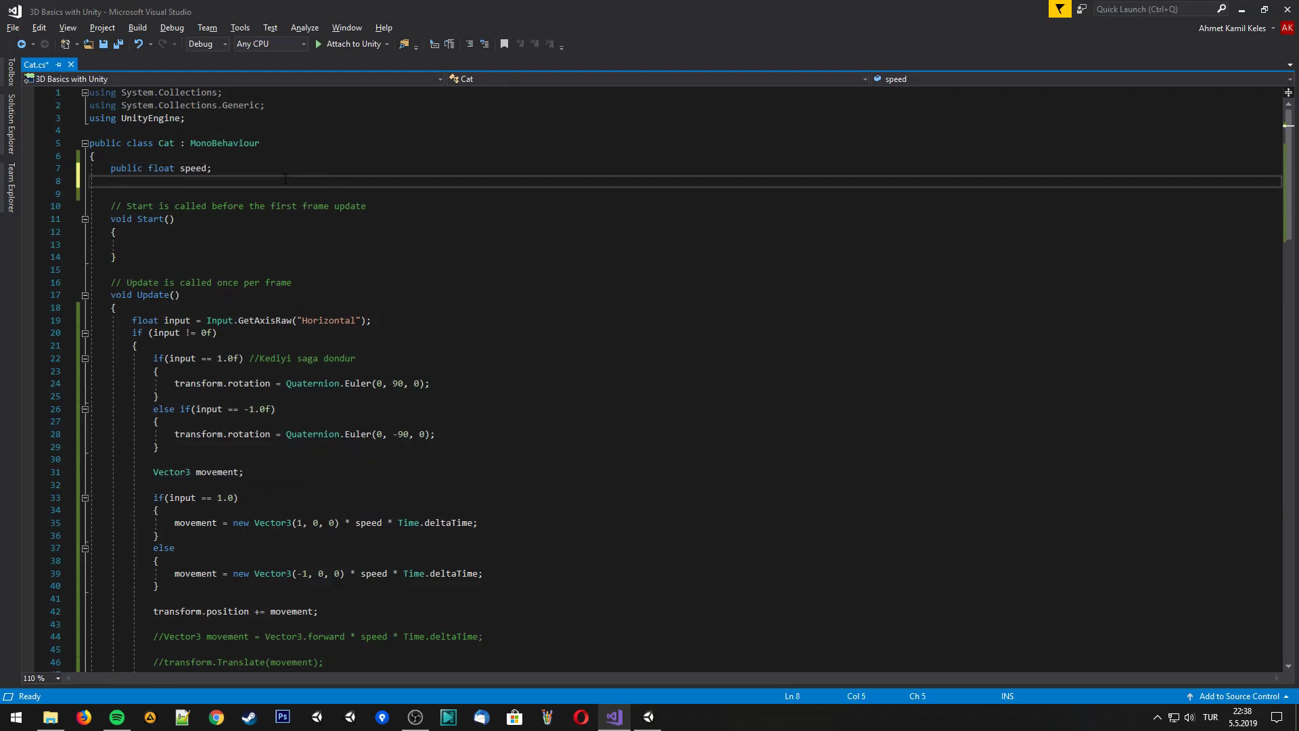
pyautogui.write('Animat')
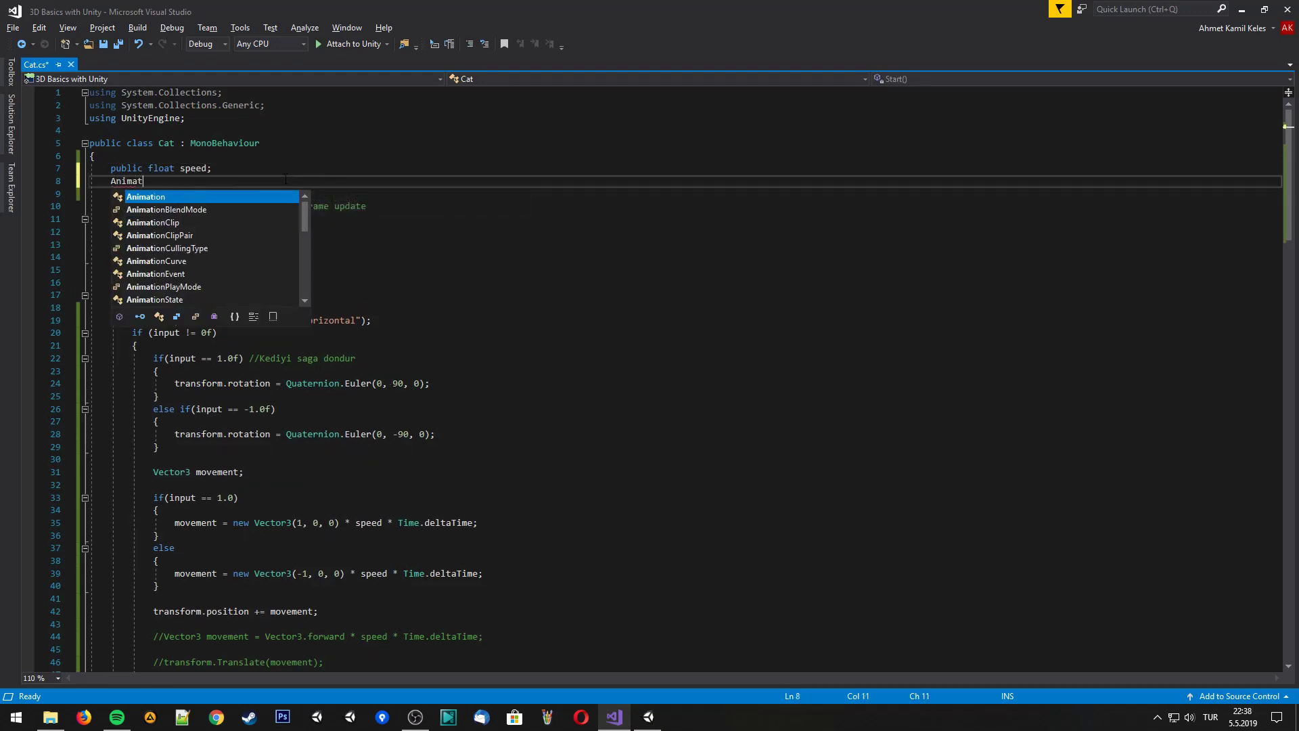
pyautogui.write('or animator')
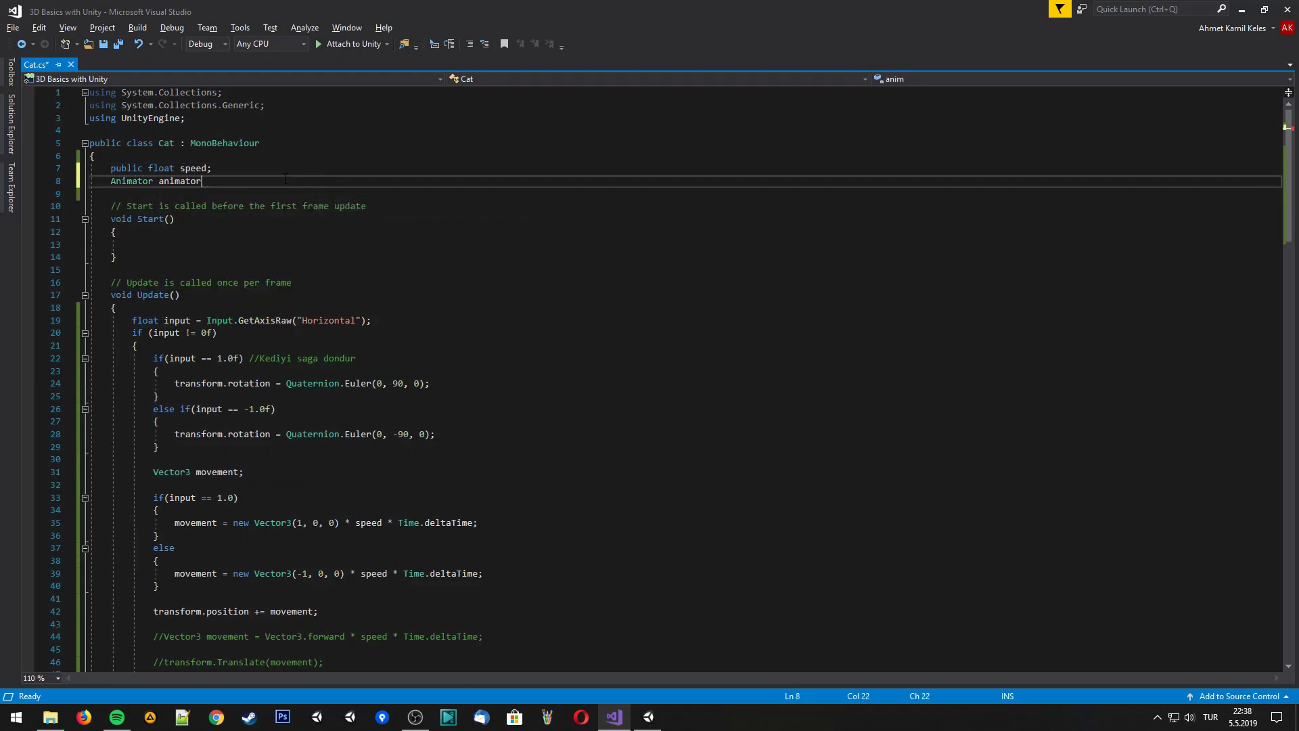
pyautogui.write(';')
pyautogui.press('Down')
pyautogui.press('Down')
pyautogui.press('Down')
pyautogui.press('Down')
pyautogui.press('Down')
pyautogui.write('a')
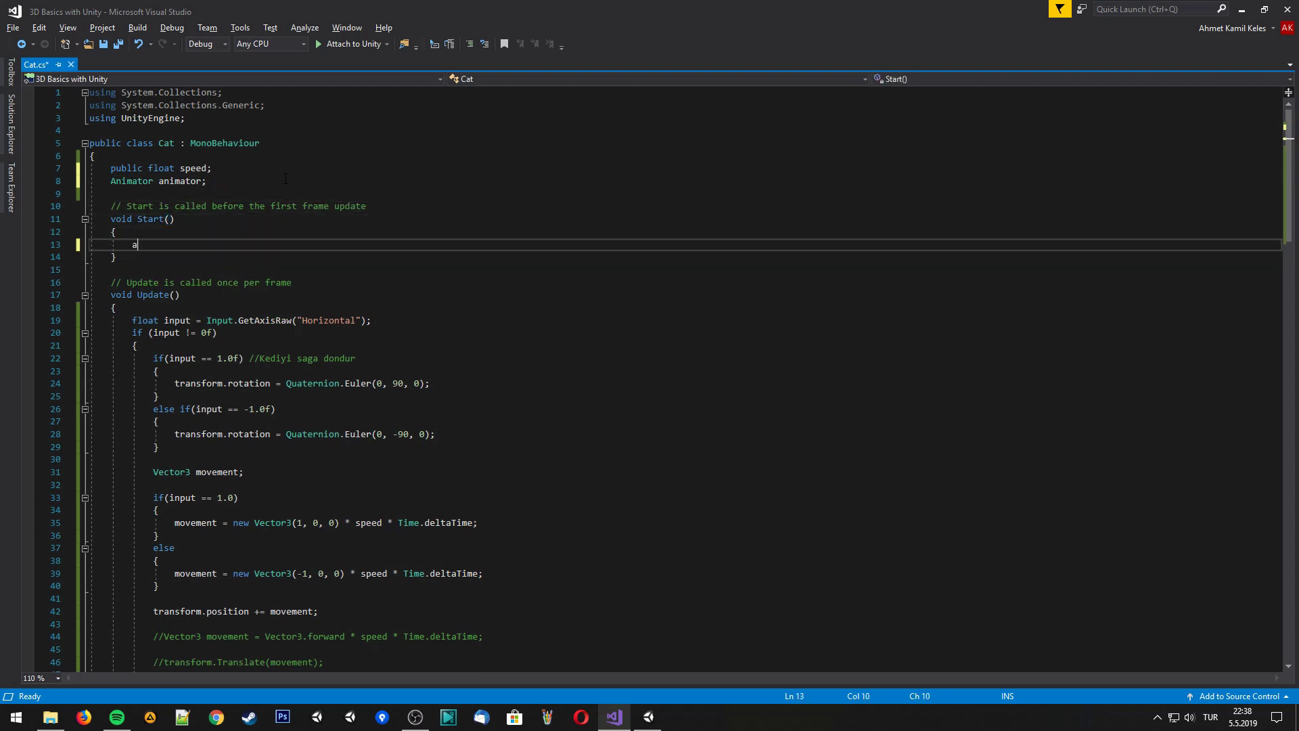
pyautogui.write('nima')
pyautogui.press('Tab')
pyautogui.write('= ')
pyautogui.write('getco')
pyautogui.press('Tab')
pyautogui.write('<')
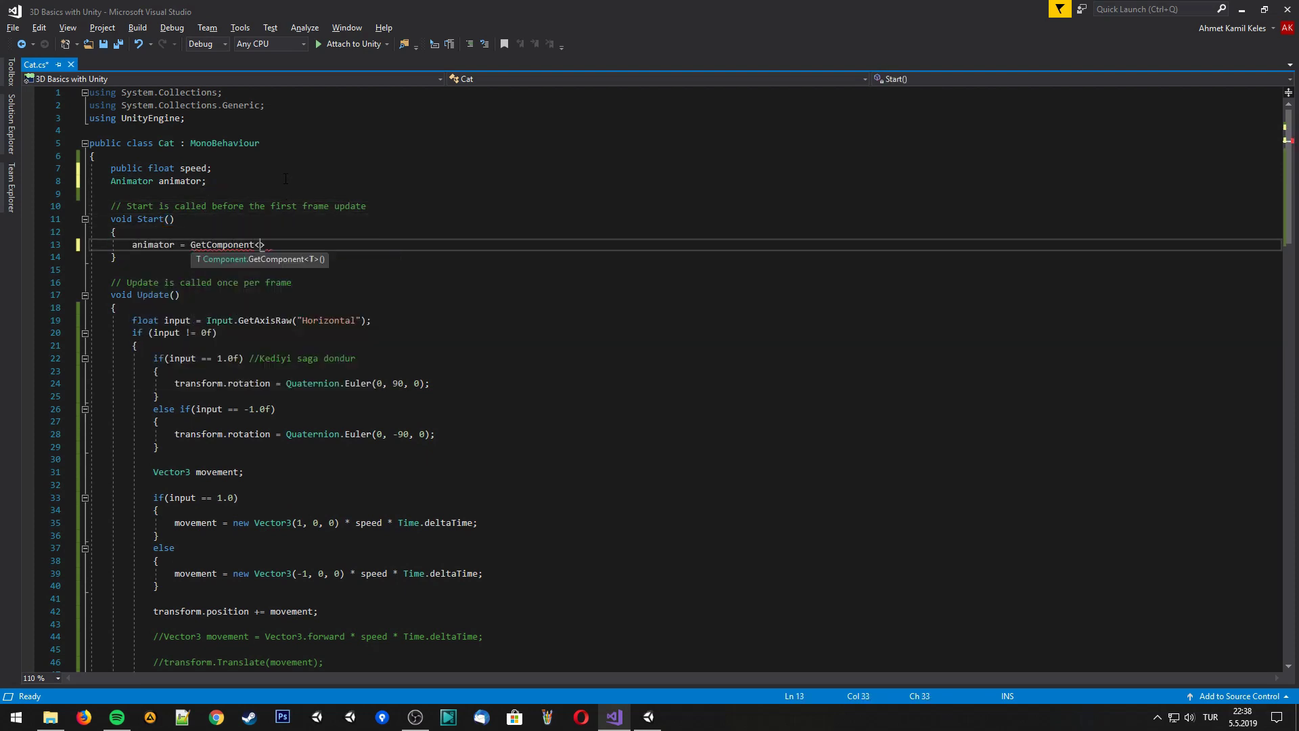
pyautogui.write('anim')
pyautogui.press('Tab')
pyautogui.write('>')
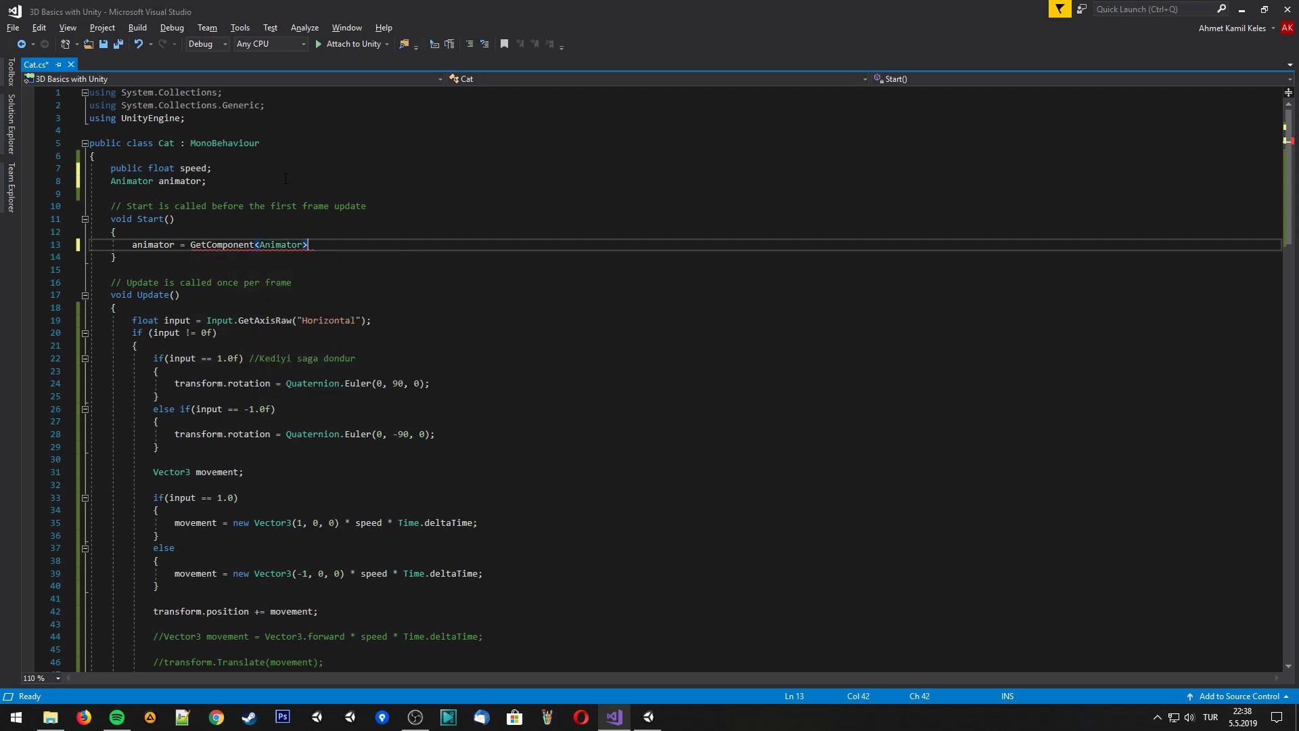
pyautogui.write('();')
pyautogui.hotkey('ctrl', 's')
# Add a '//Kullanici dugmeye bastiysa' comment and animator.SetBool("walking", true) in the input check, then save
pyautogui.scroll(-3, 319, 373)
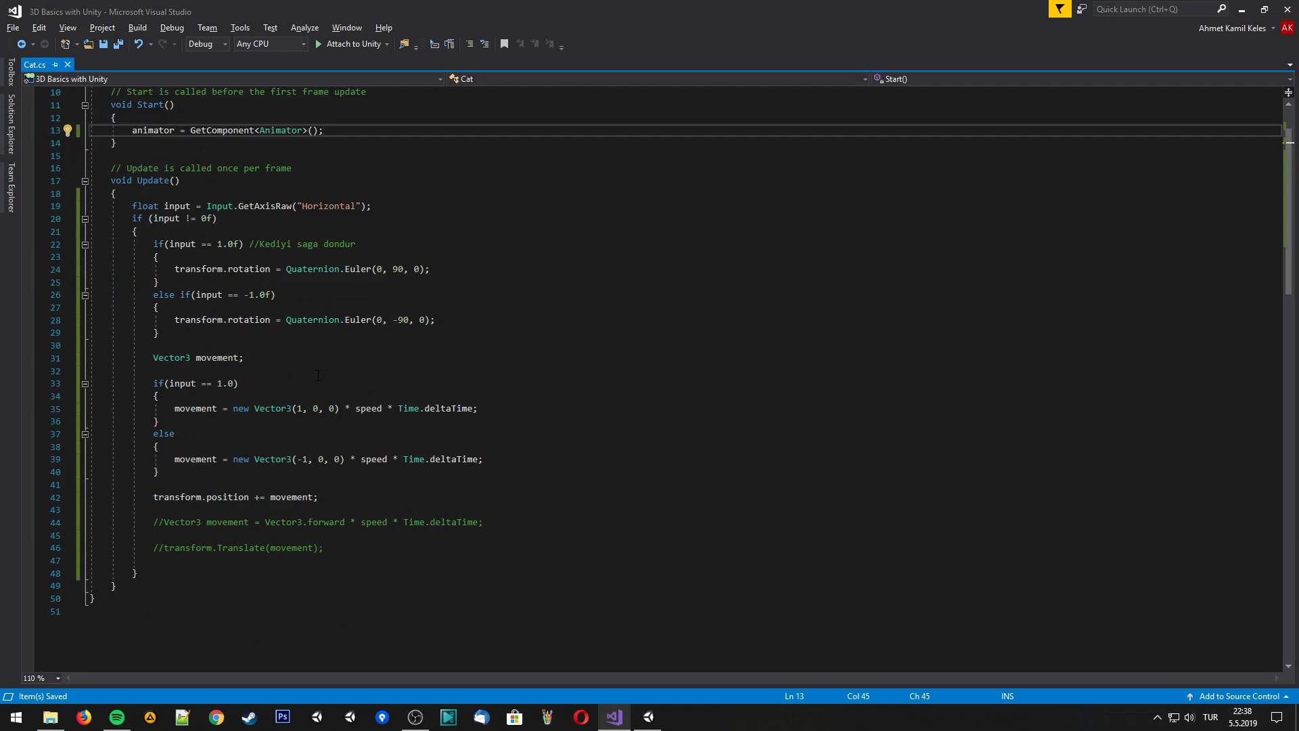
pyautogui.click(467, 269)
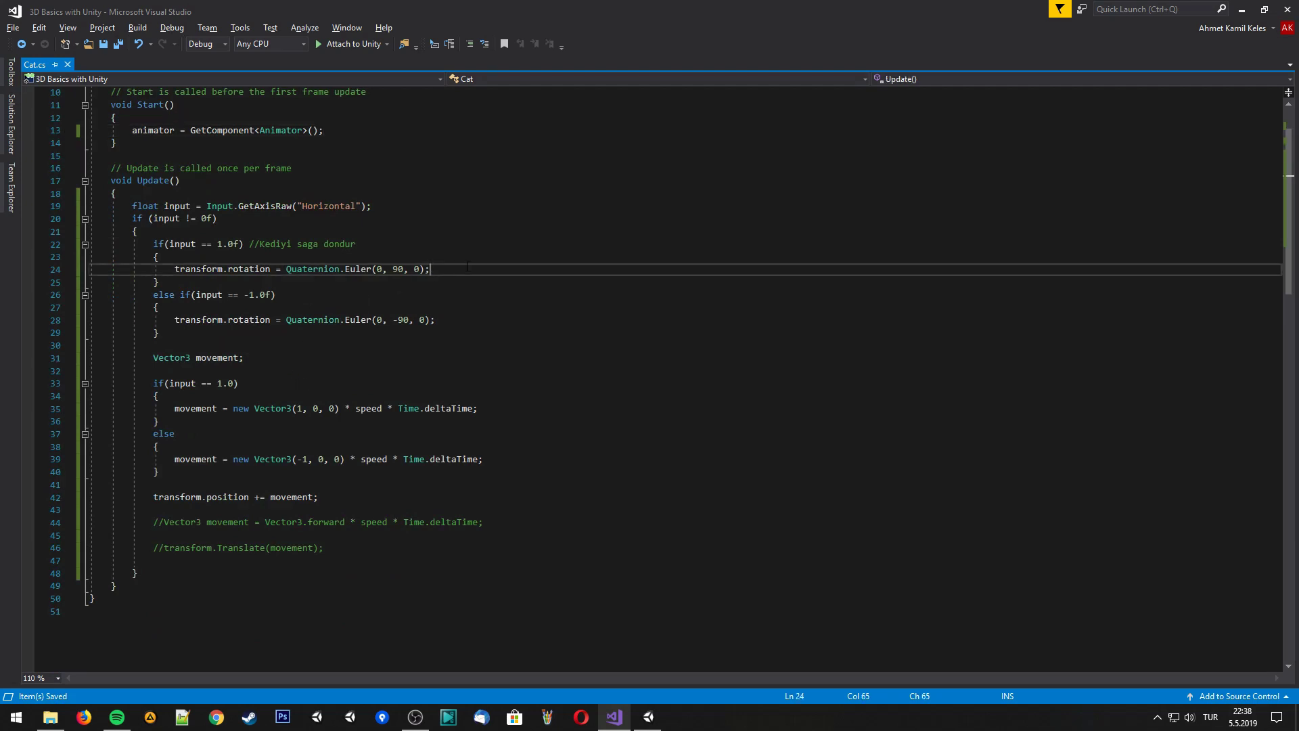
pyautogui.click(185, 230)
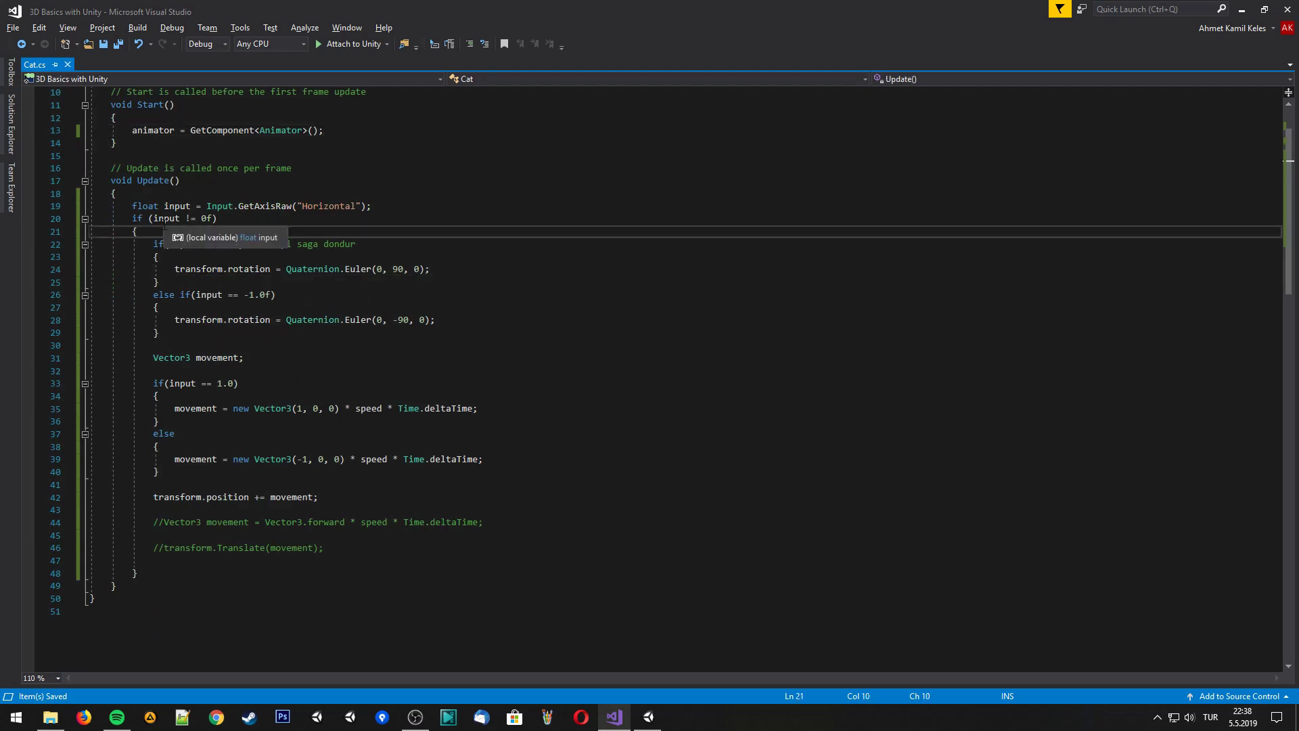
pyautogui.click(245, 219)
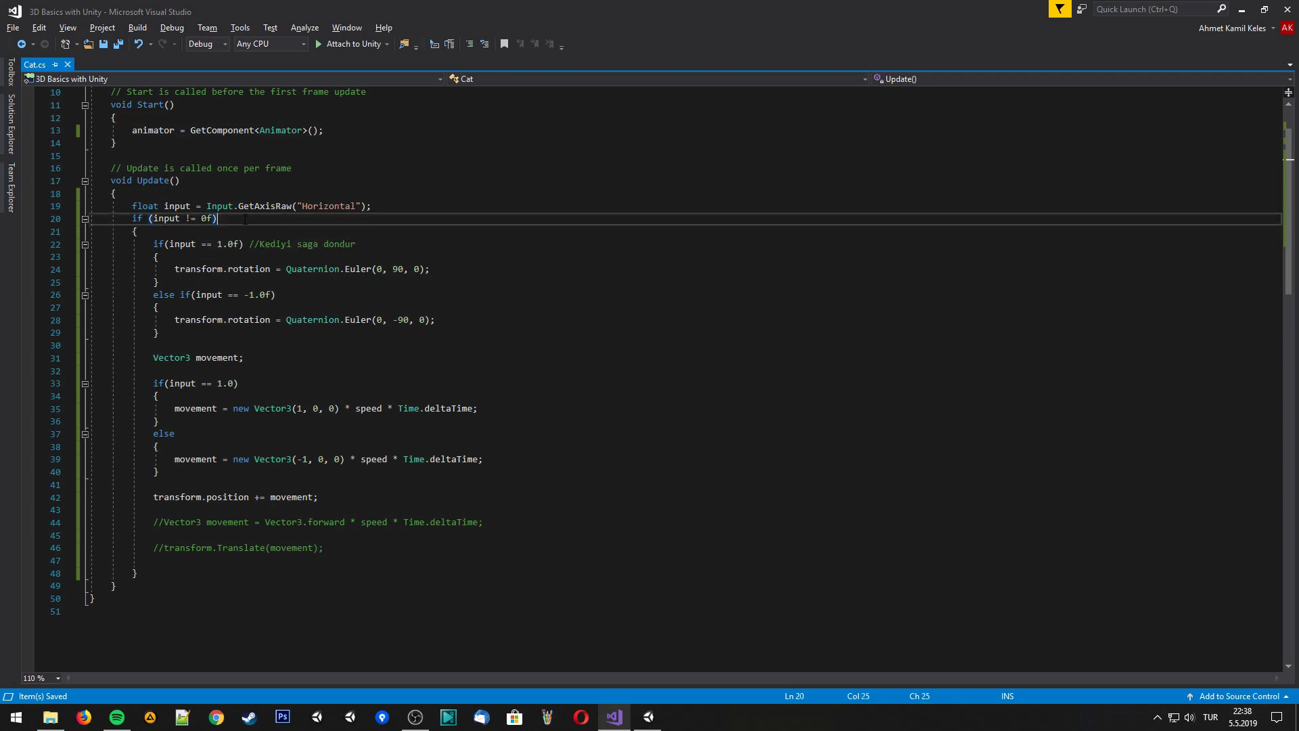
pyautogui.write(' //')
pyautogui.write('Kullani')
pyautogui.write('ci dugmeye b')
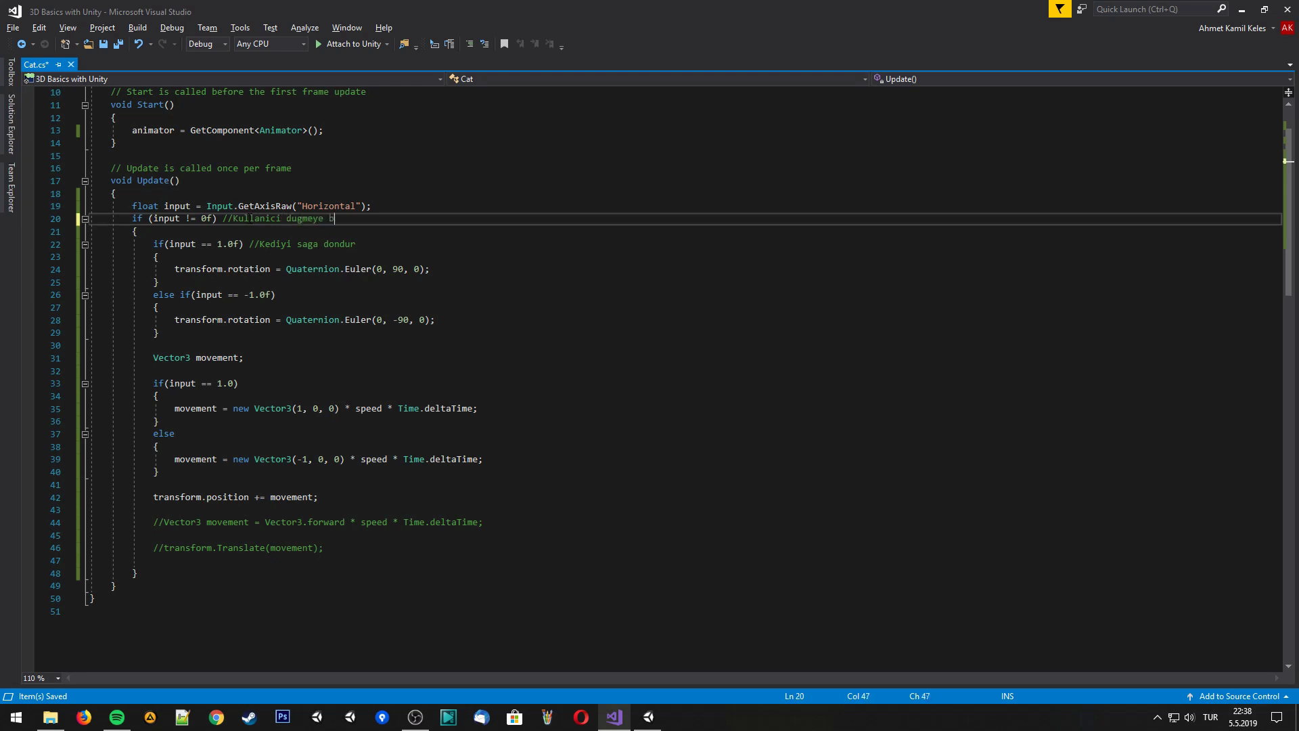
pyautogui.write('astiysa')
pyautogui.press('Down')
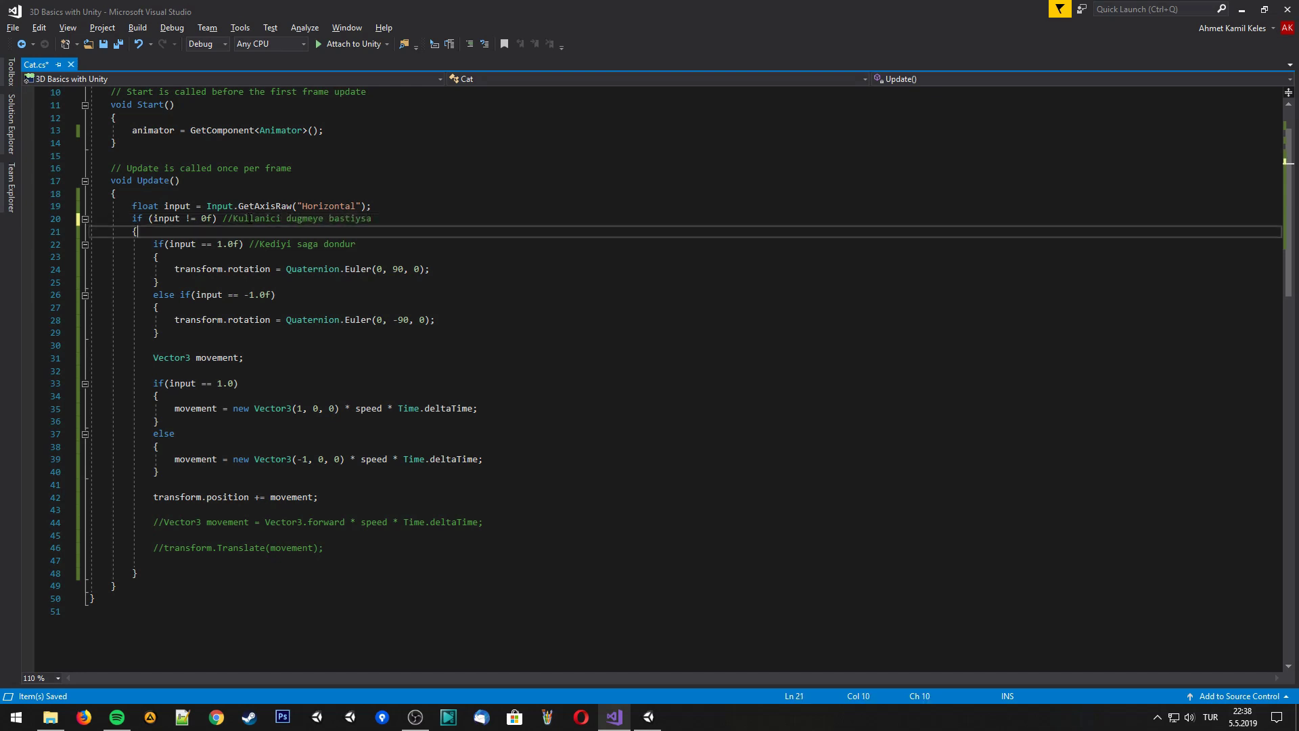
pyautogui.press('Return')
pyautogui.press('Return')
pyautogui.press('Up')
pyautogui.write('animator')
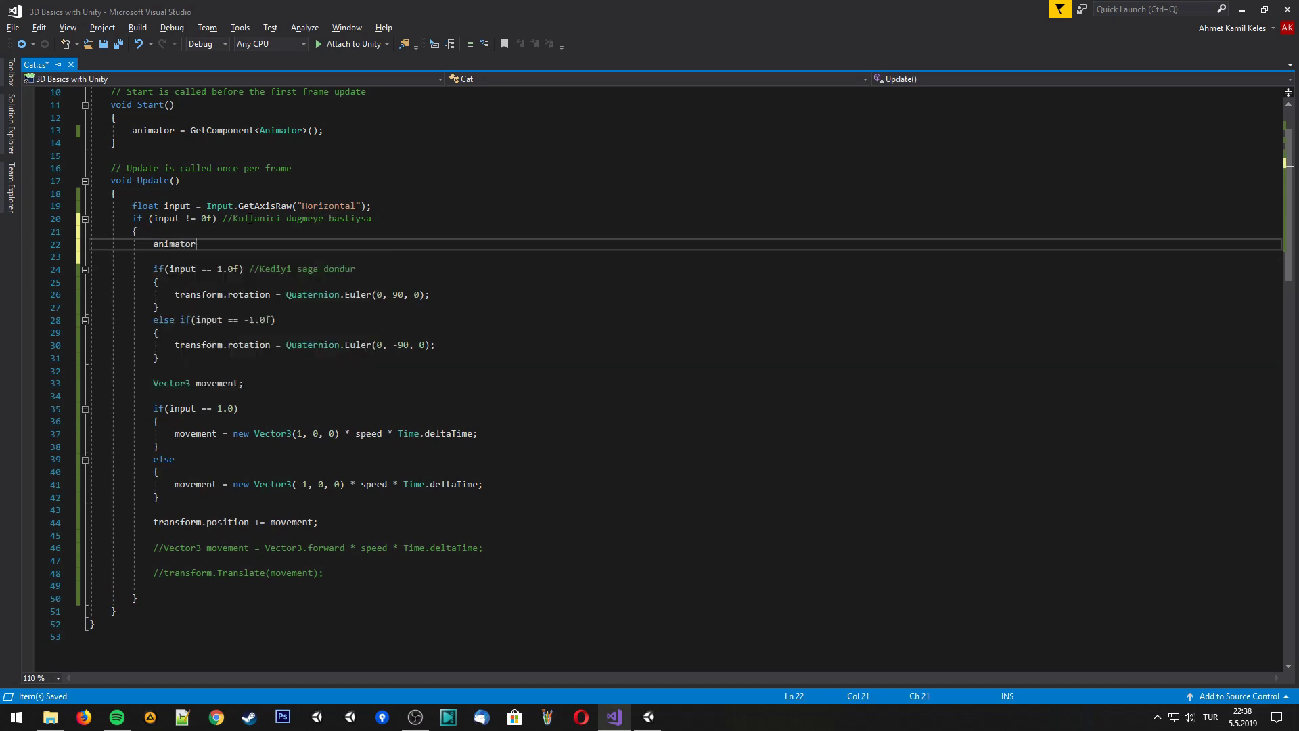
pyautogui.write('.set')
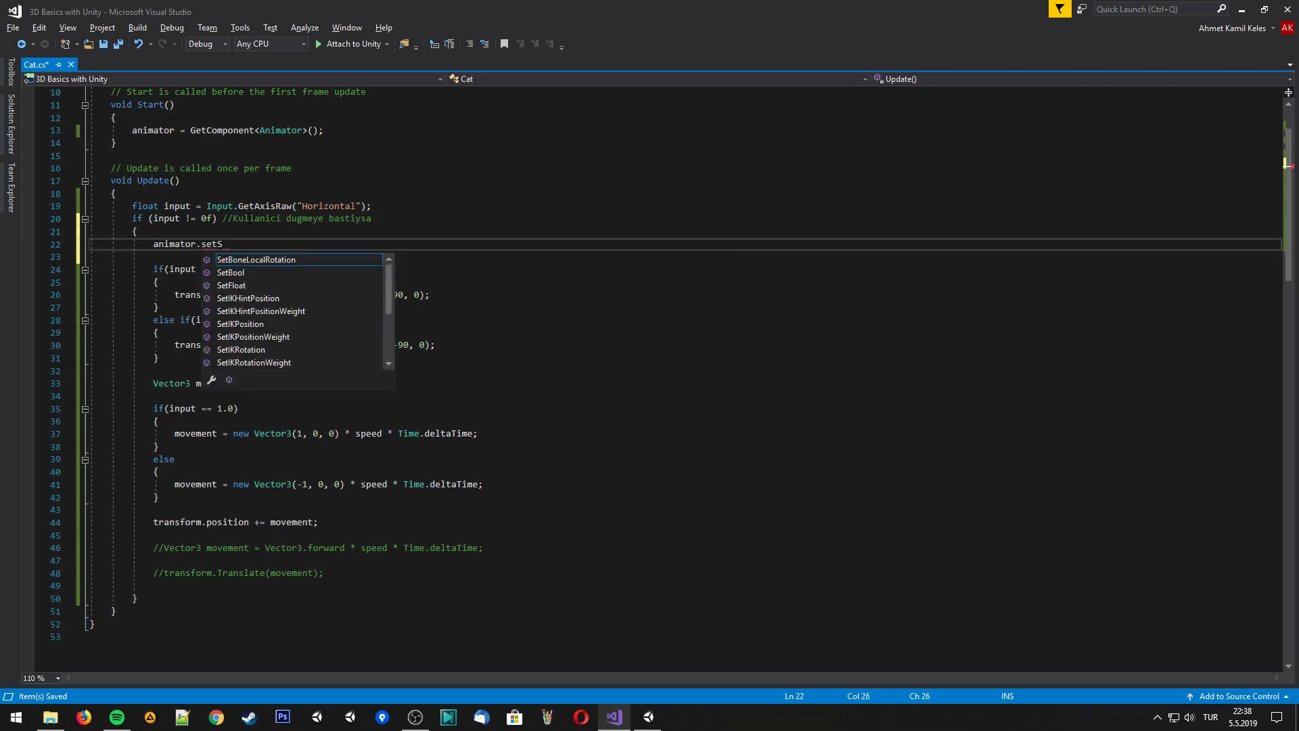
pyautogui.write('S')
pyautogui.press('Tab')
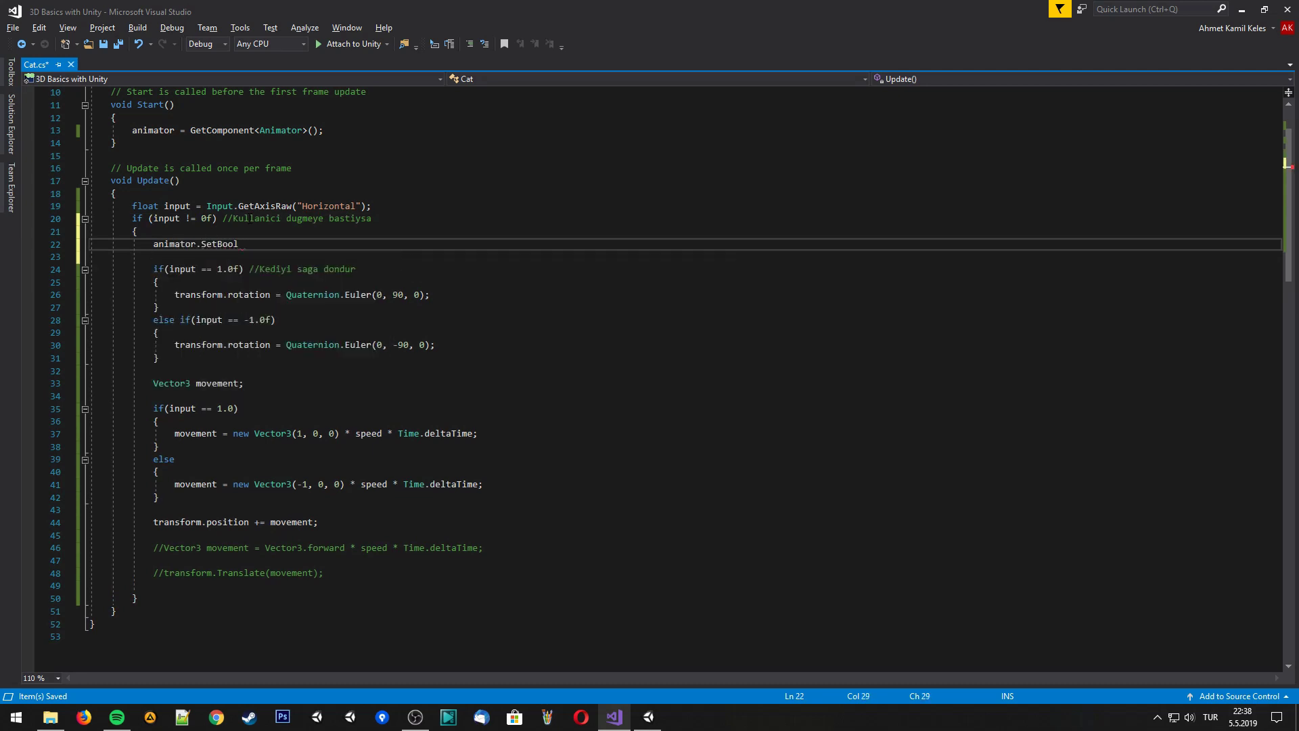
pyautogui.write('(')
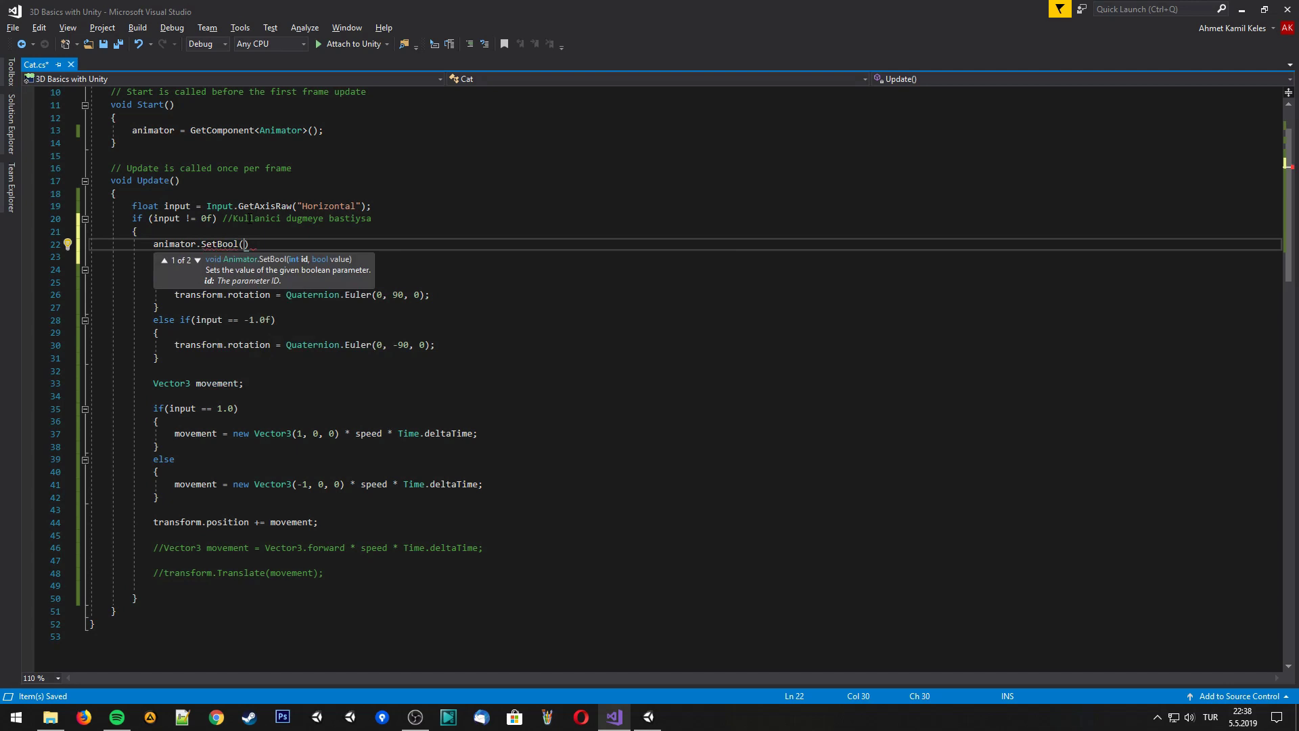
pyautogui.write('"wal')
pyautogui.write('king"')
pyautogui.write(', ')
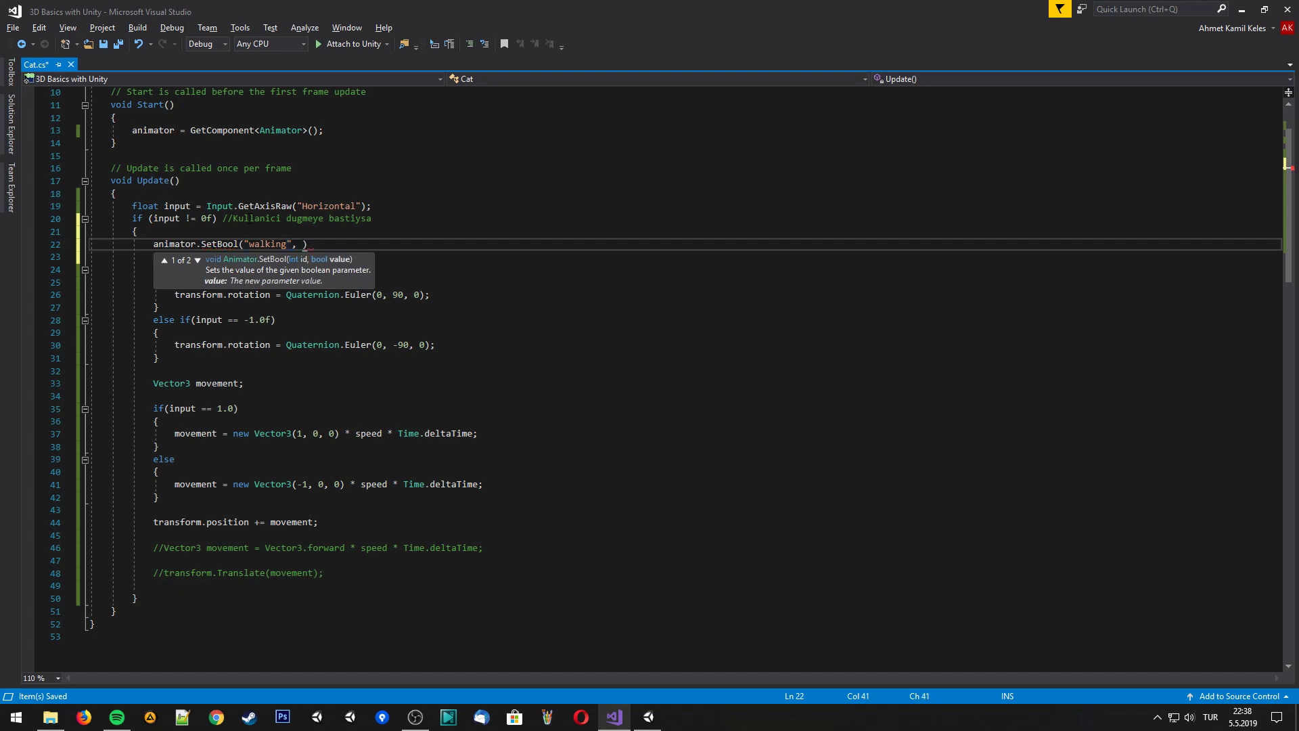
pyautogui.write('tr')
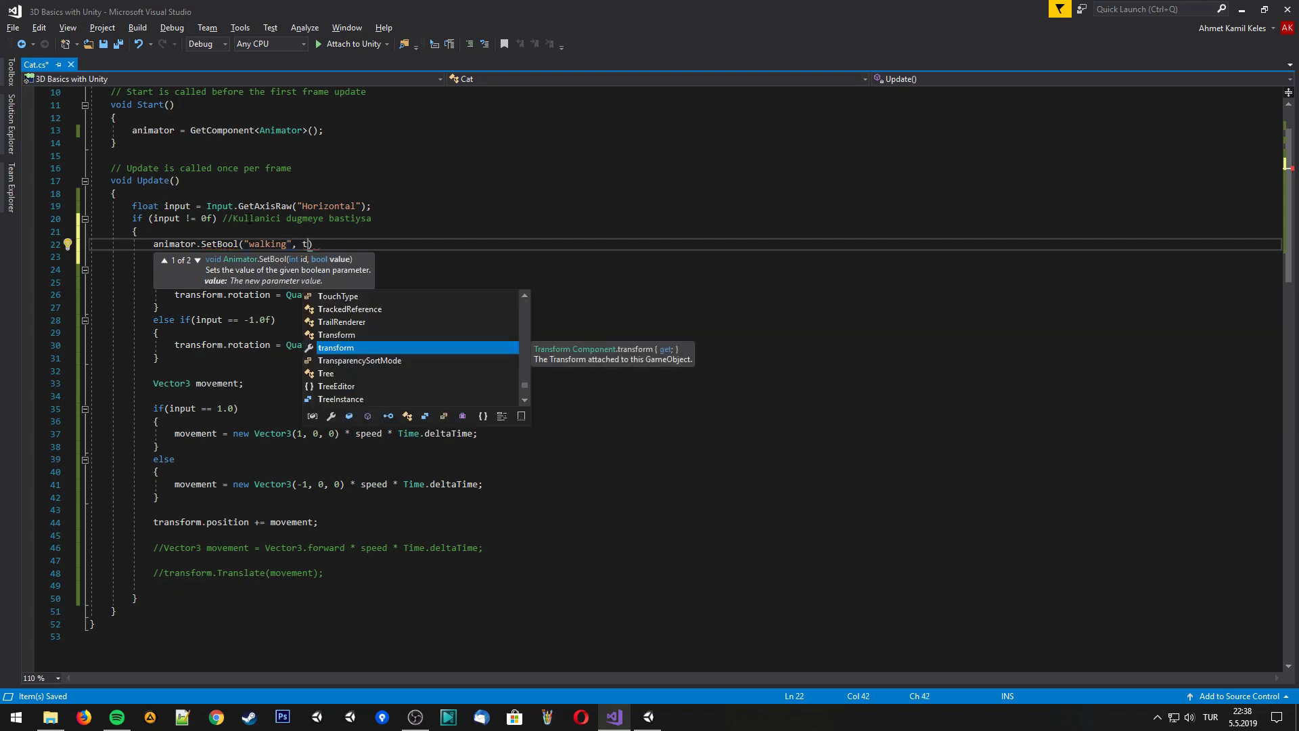
pyautogui.write('ue)')
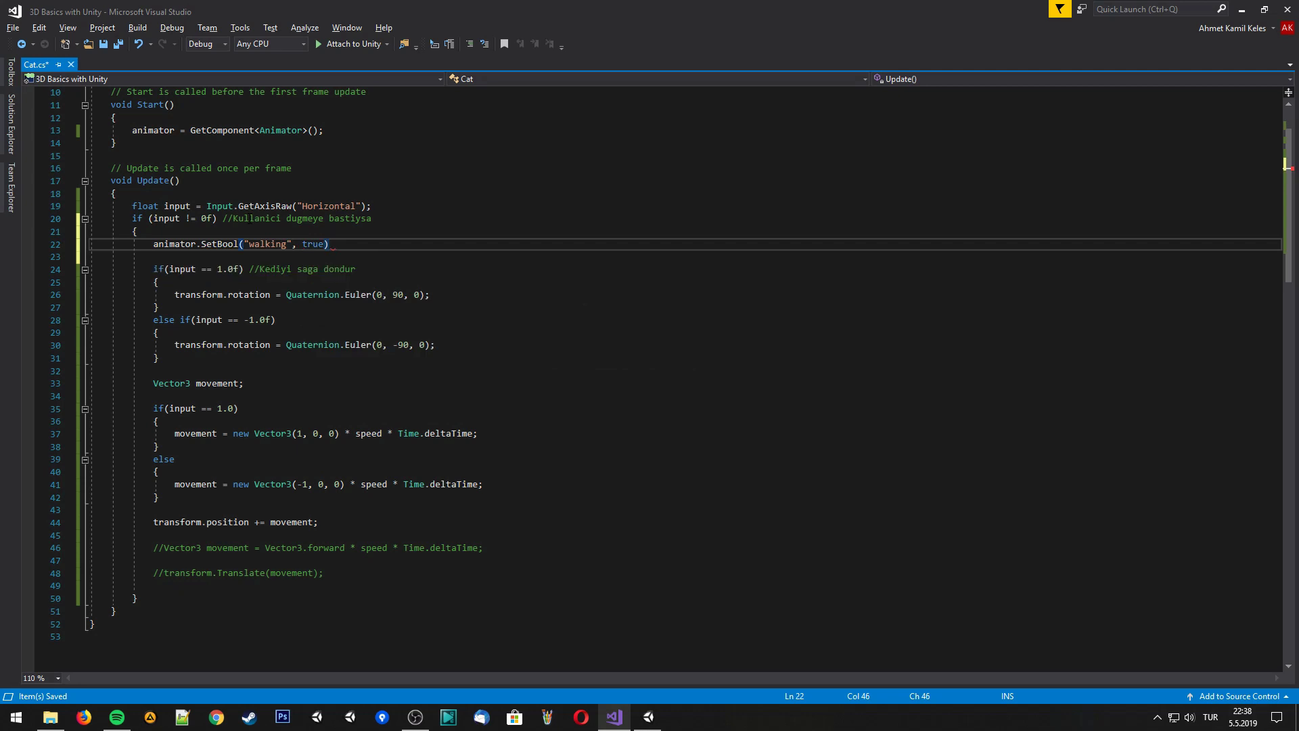
pyautogui.write(';')
pyautogui.hotkey('ctrl', 's')
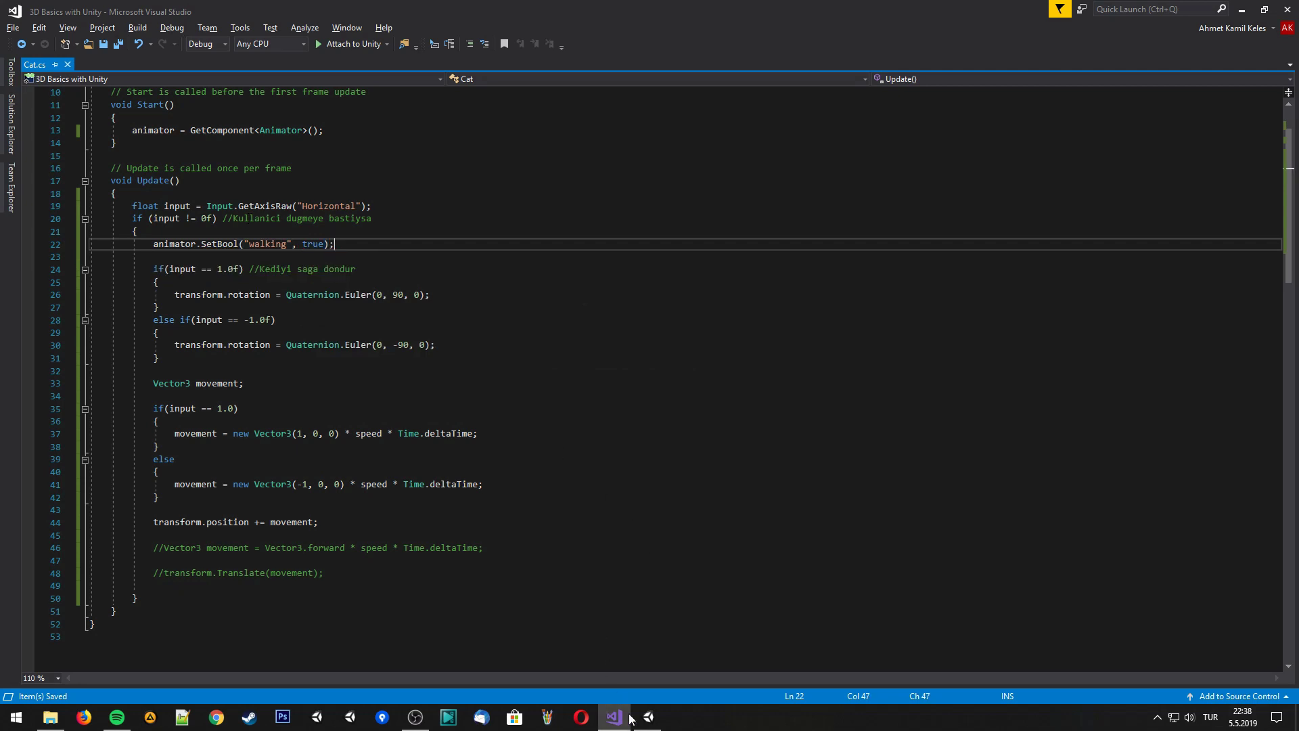
pyautogui.click(646, 717)
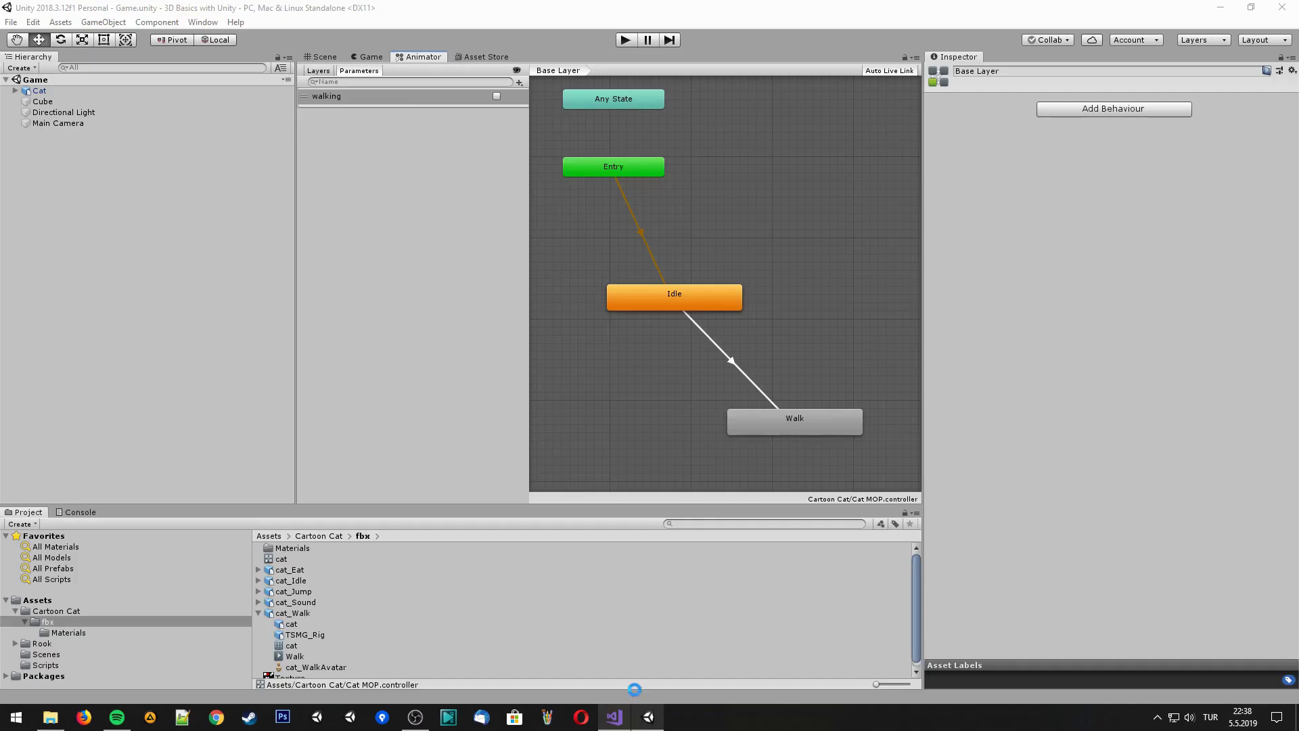
# Play-test the walking cat in the Game view, then return to the Animator graph
pyautogui.click(373, 58)
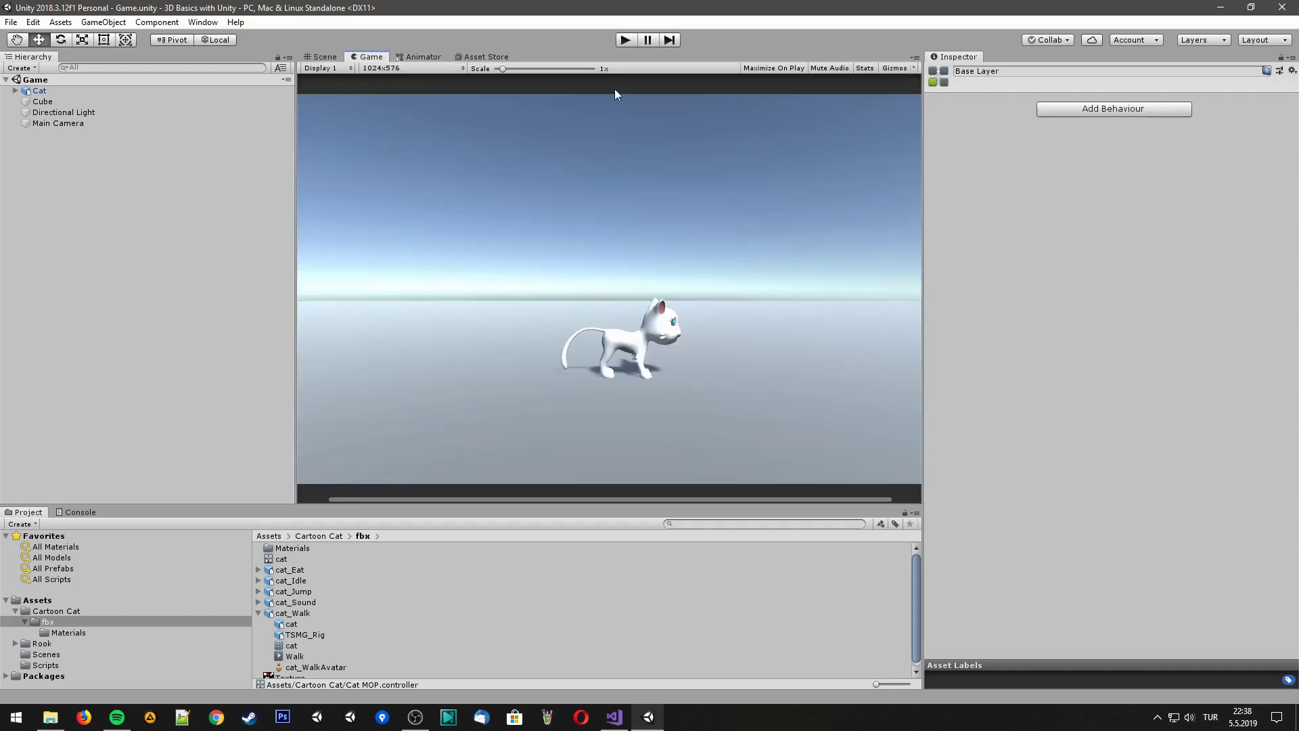
pyautogui.click(627, 42)
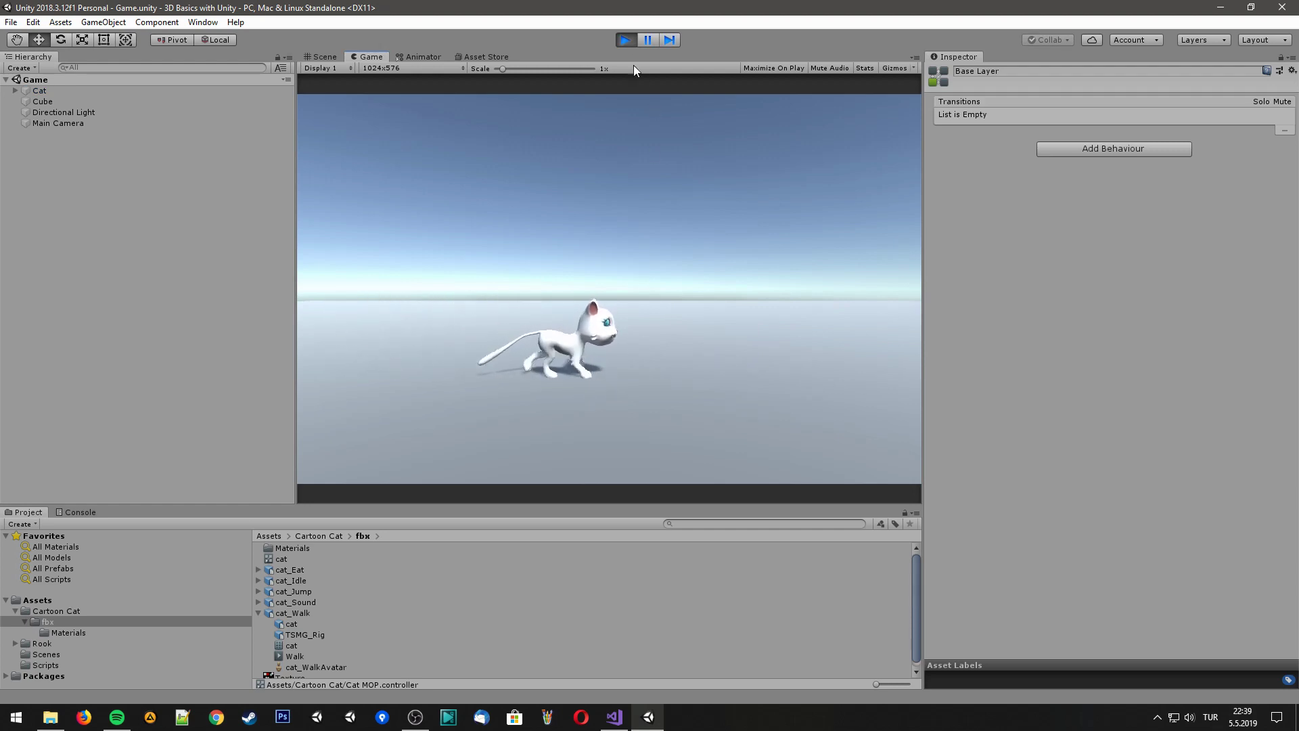
pyautogui.click(627, 41)
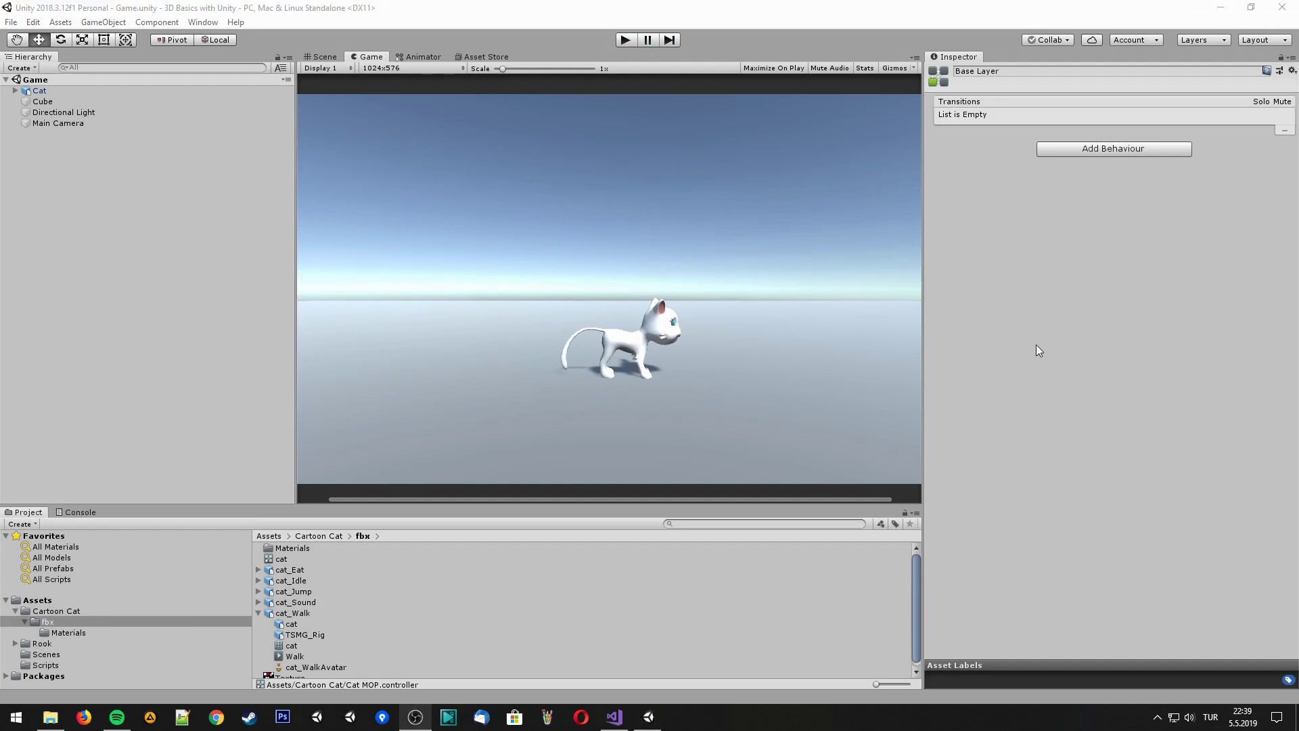
pyautogui.click(419, 60)
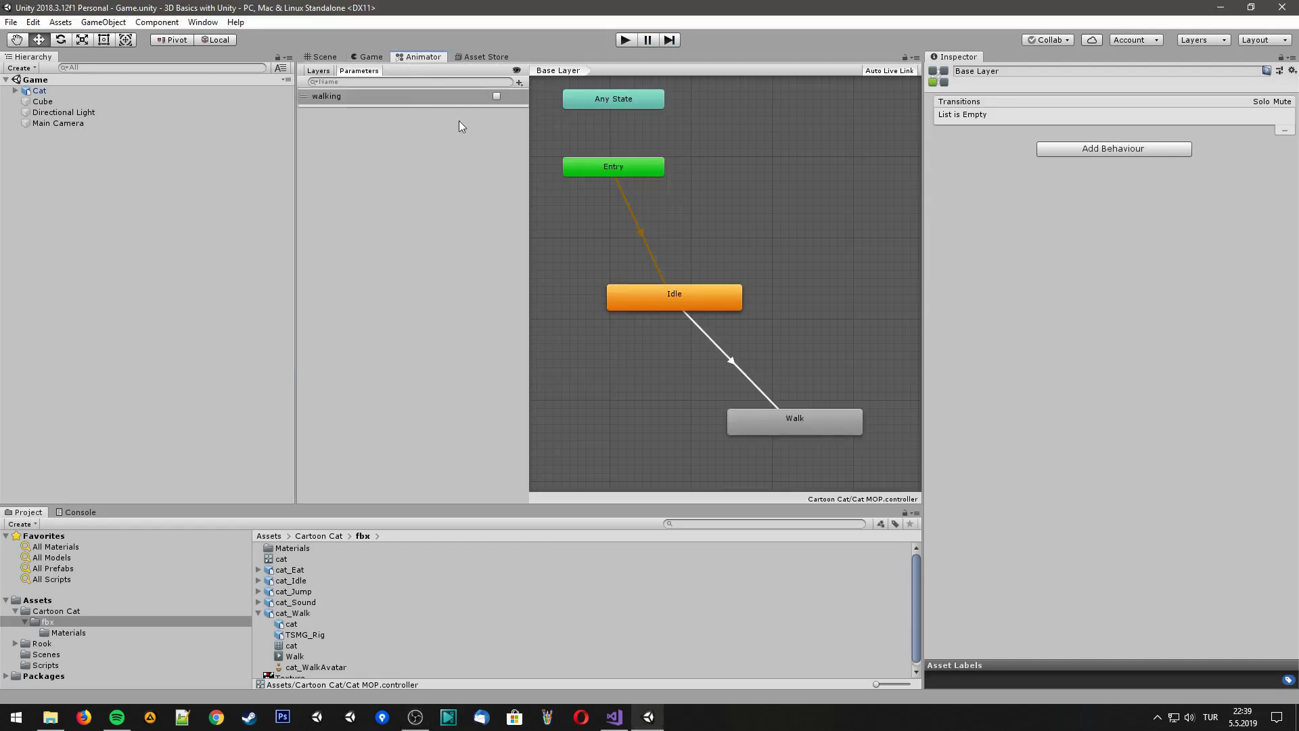
# Add a Walk→Idle transition with condition walking false and Has Exit Time off
pyautogui.click(813, 420)
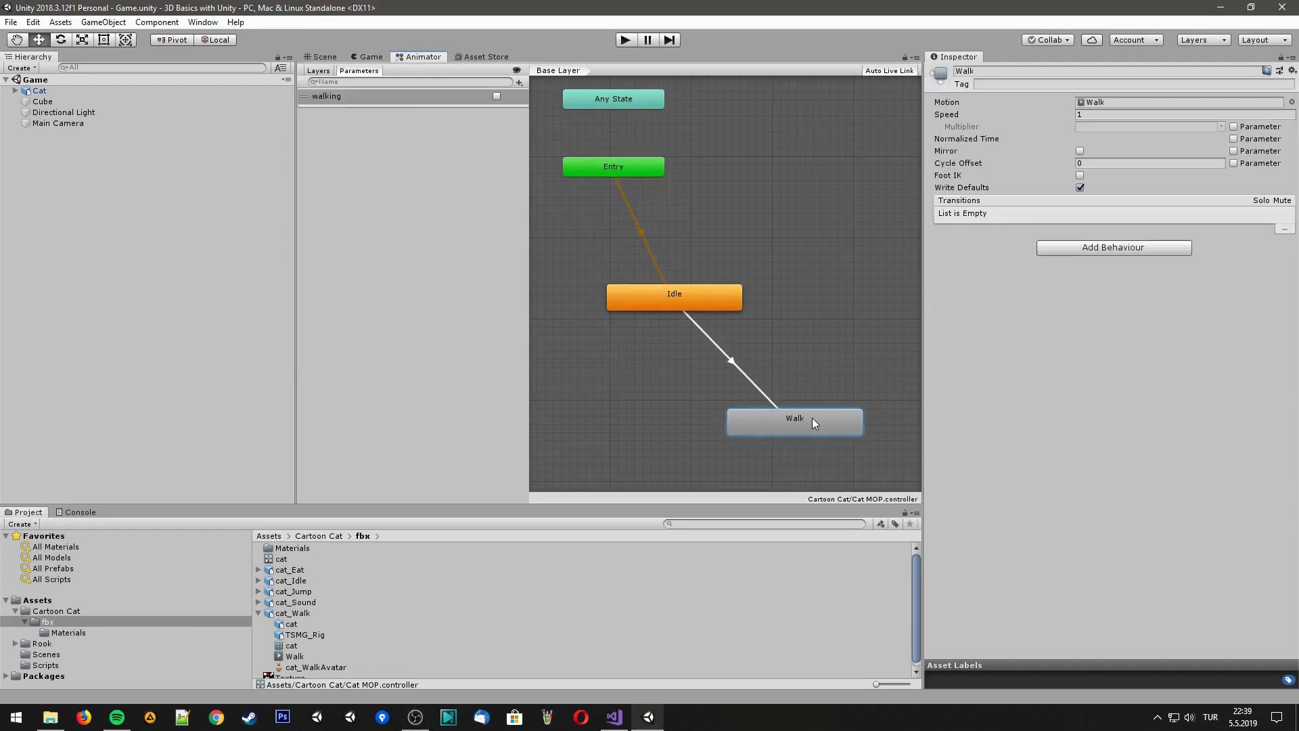
pyautogui.rightClick(812, 417)
pyautogui.click(846, 424)
pyautogui.click(699, 308)
pyautogui.click(736, 363)
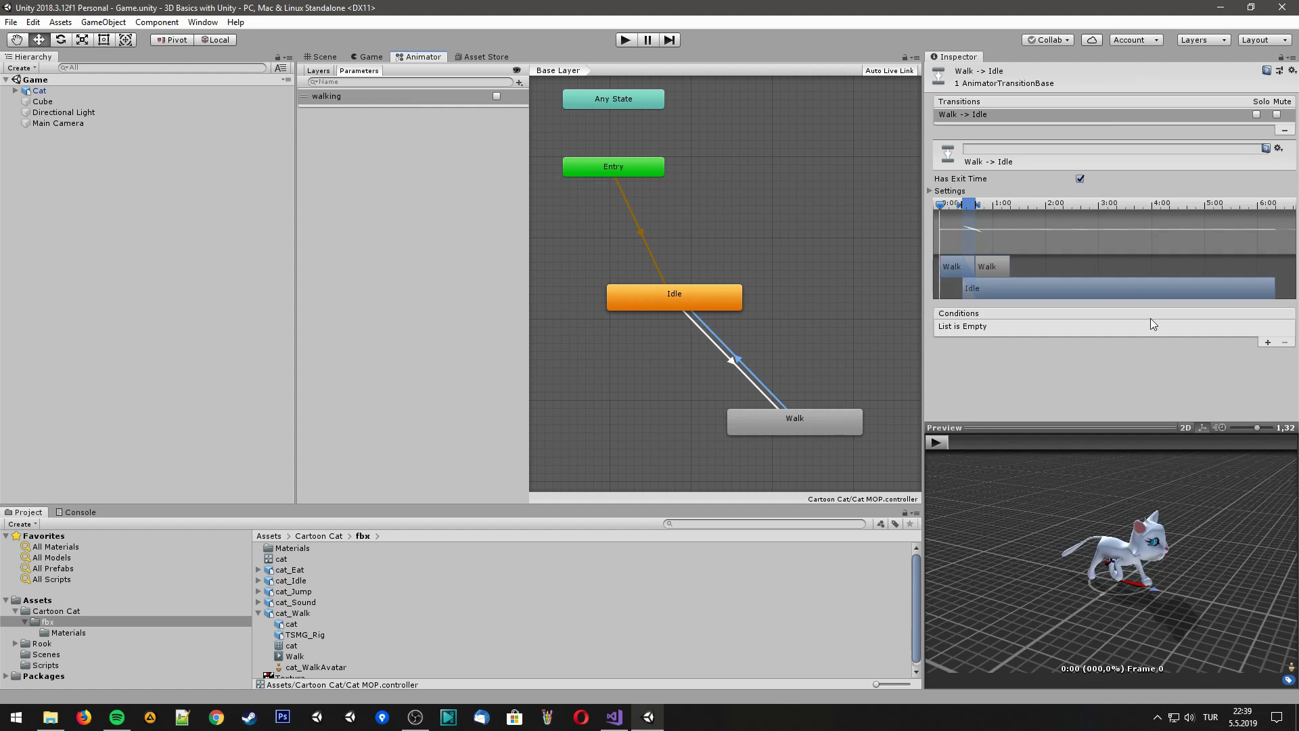
pyautogui.click(1267, 341)
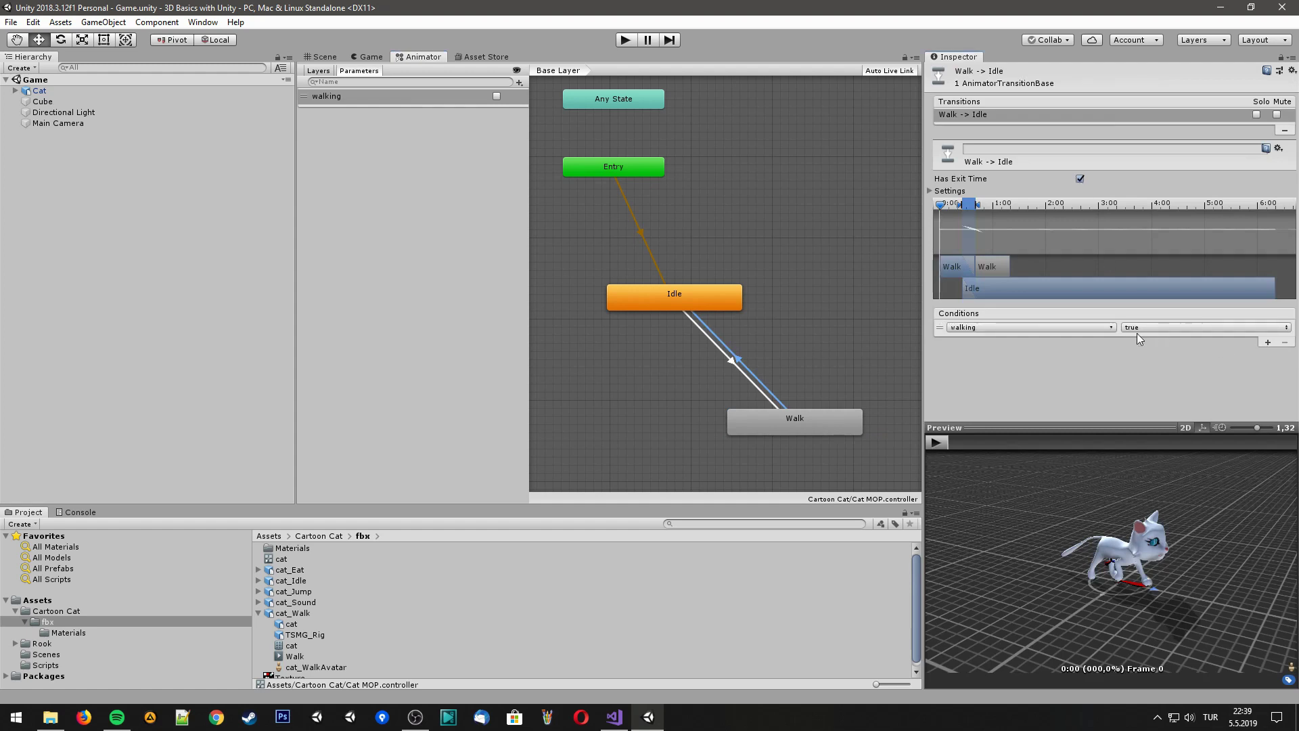
pyautogui.click(1155, 329)
pyautogui.click(1151, 356)
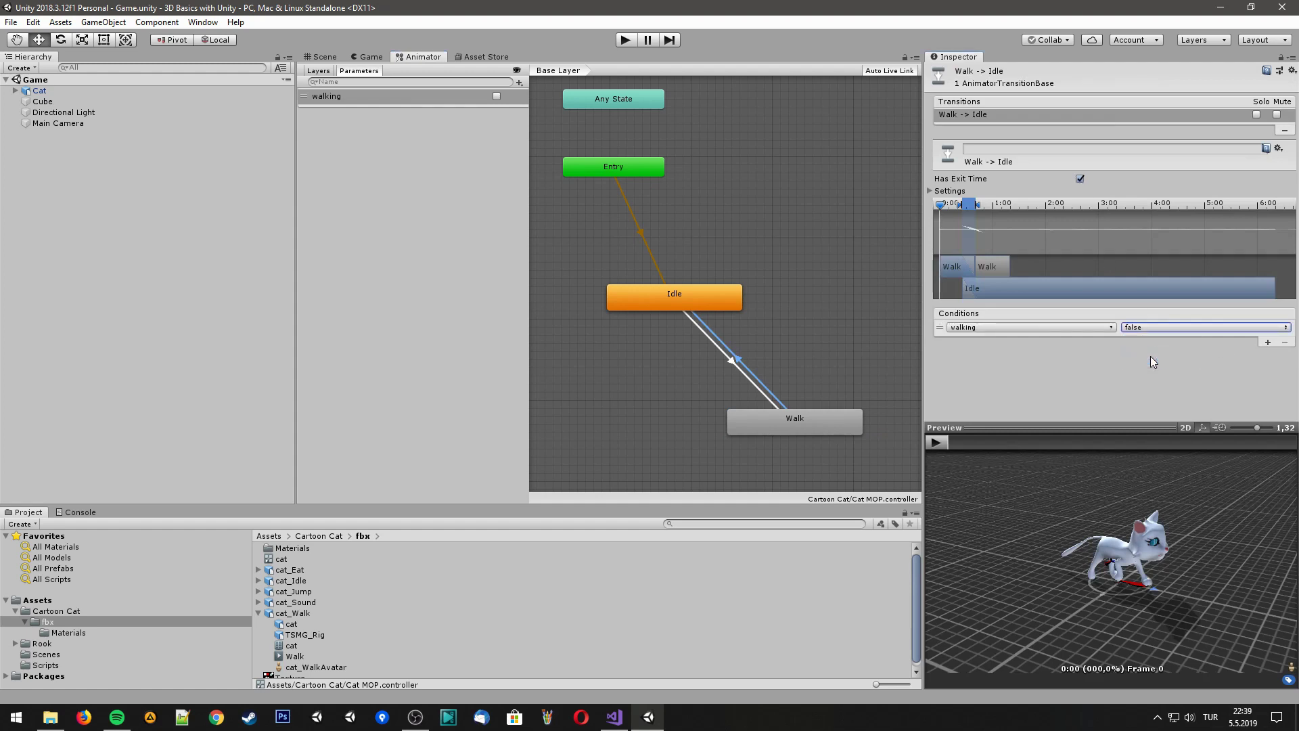
pyautogui.click(1081, 180)
pyautogui.click(614, 717)
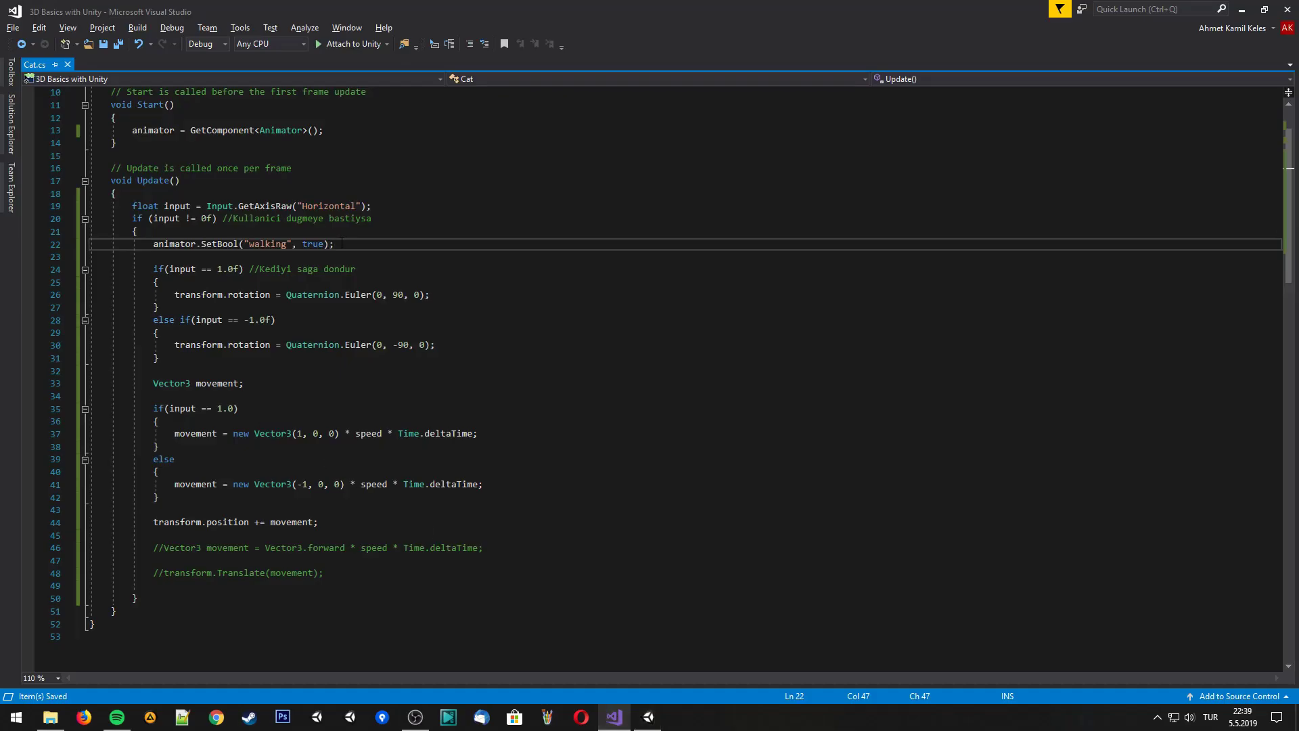
# Copy the SetBool walking line and open an else block after the if
pyautogui.moveTo(341, 244); pyautogui.dragTo(153, 244)
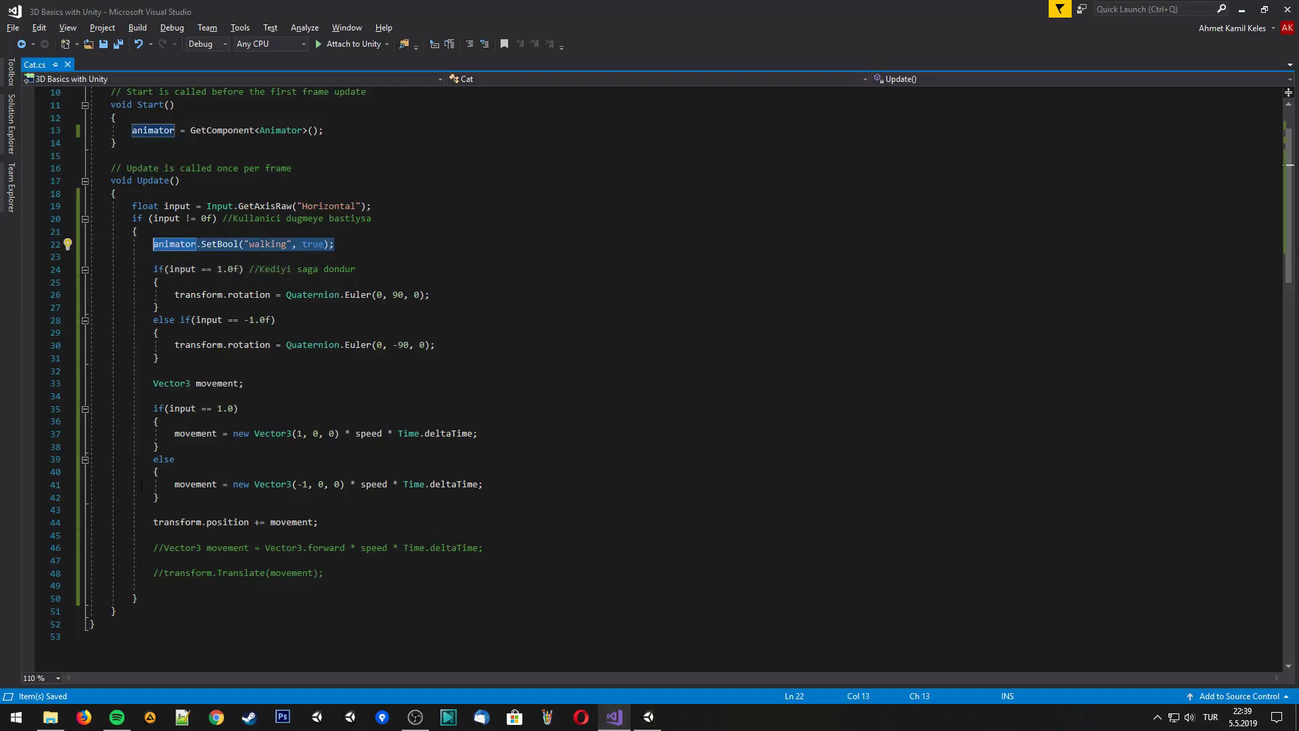
pyautogui.click(154, 597)
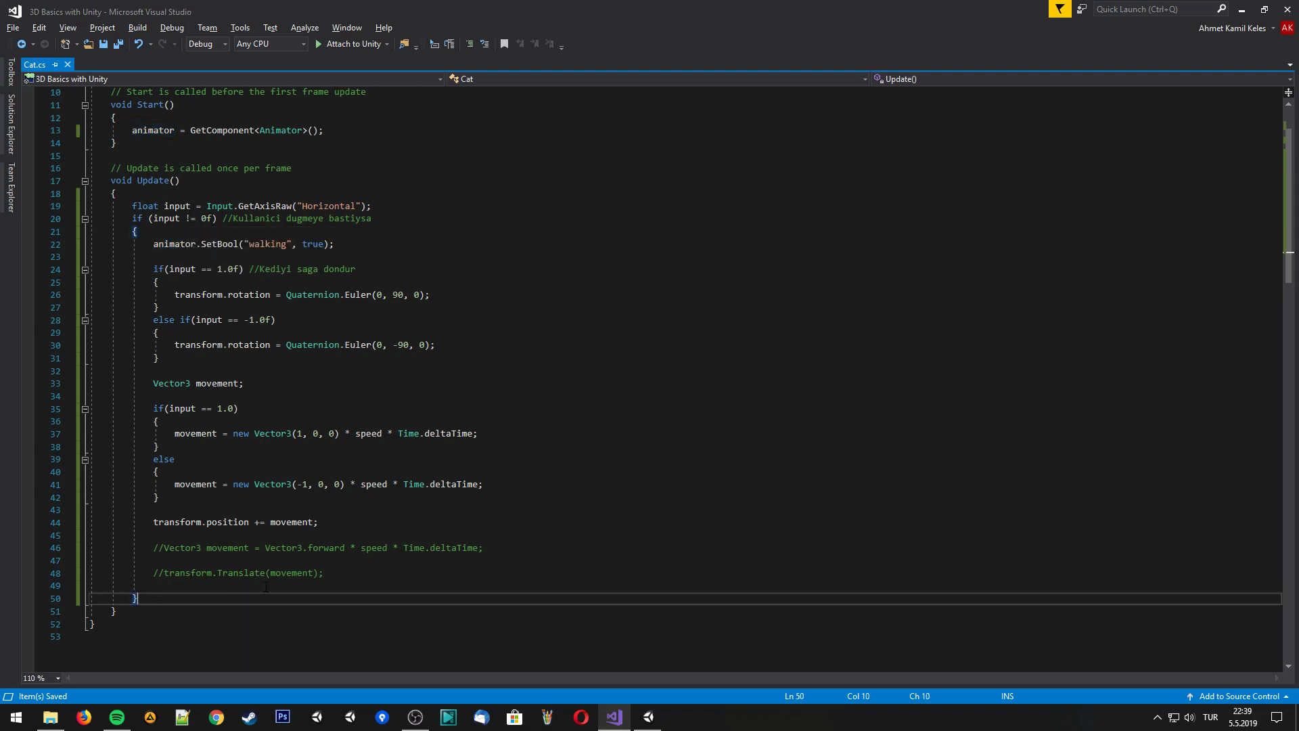
pyautogui.press('Return')
pyautogui.write('else')
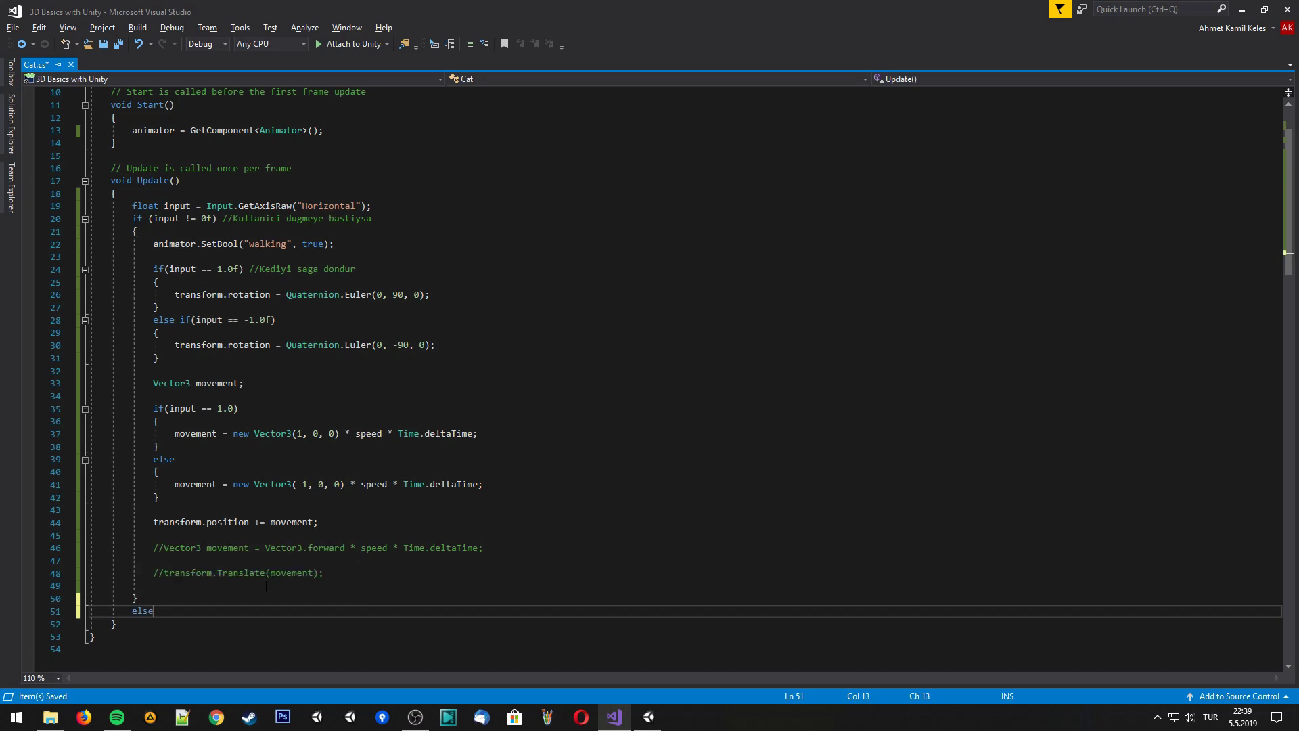
pyautogui.press('Return')
pyautogui.write('{')
pyautogui.press('Return')
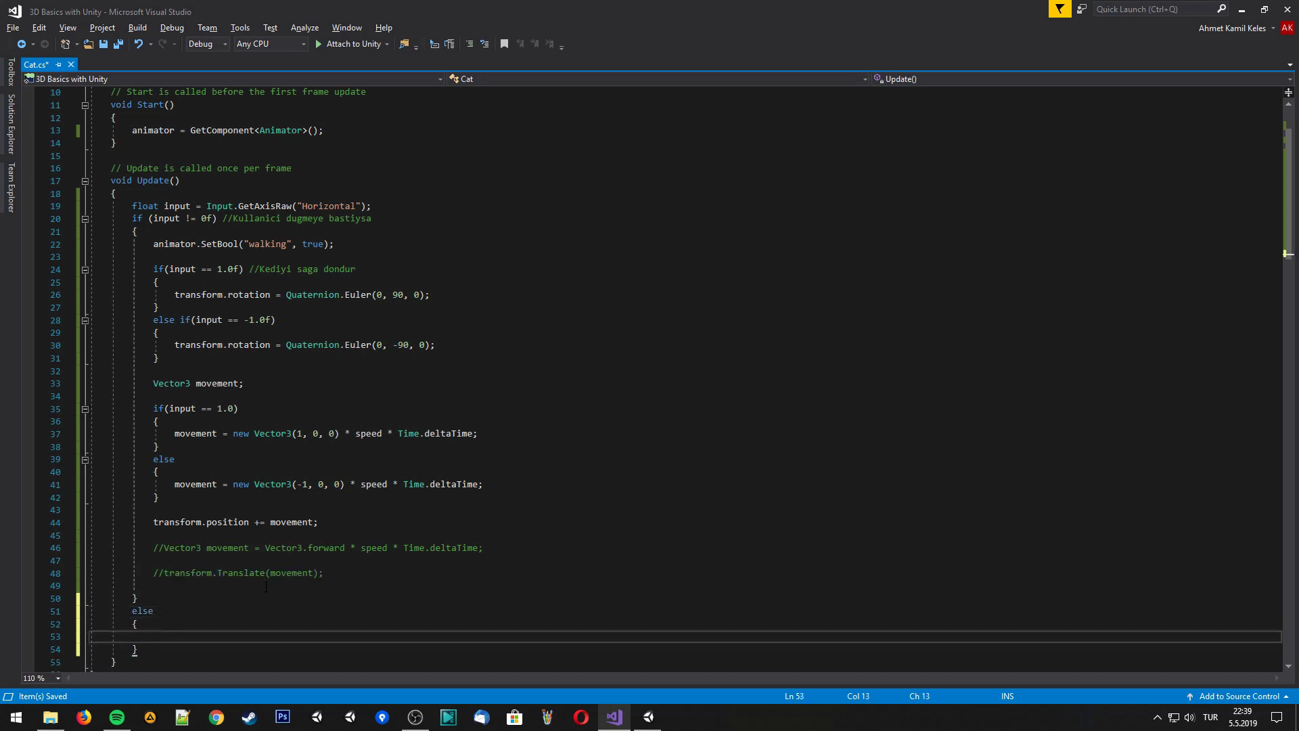
# Paste the SetBool line into the else block with false instead of true, and save
pyautogui.write('animator.SetBool("walking", true);')
pyautogui.press('Left')
pyautogui.press('Left')
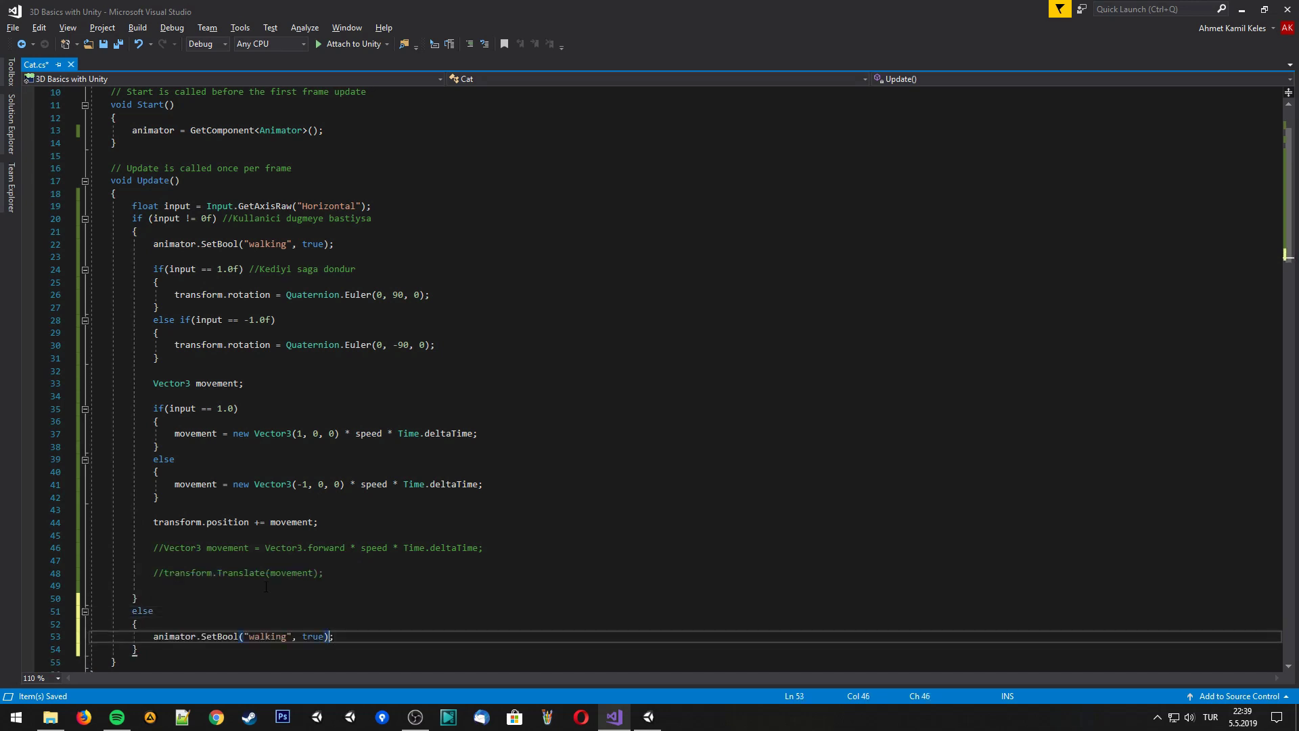
pyautogui.press('BackSpace')
pyautogui.press('BackSpace')
pyautogui.press('BackSpace')
pyautogui.write('false')
pyautogui.press('End')
pyautogui.hotkey('ctrl', 's')
pyautogui.click(651, 716)
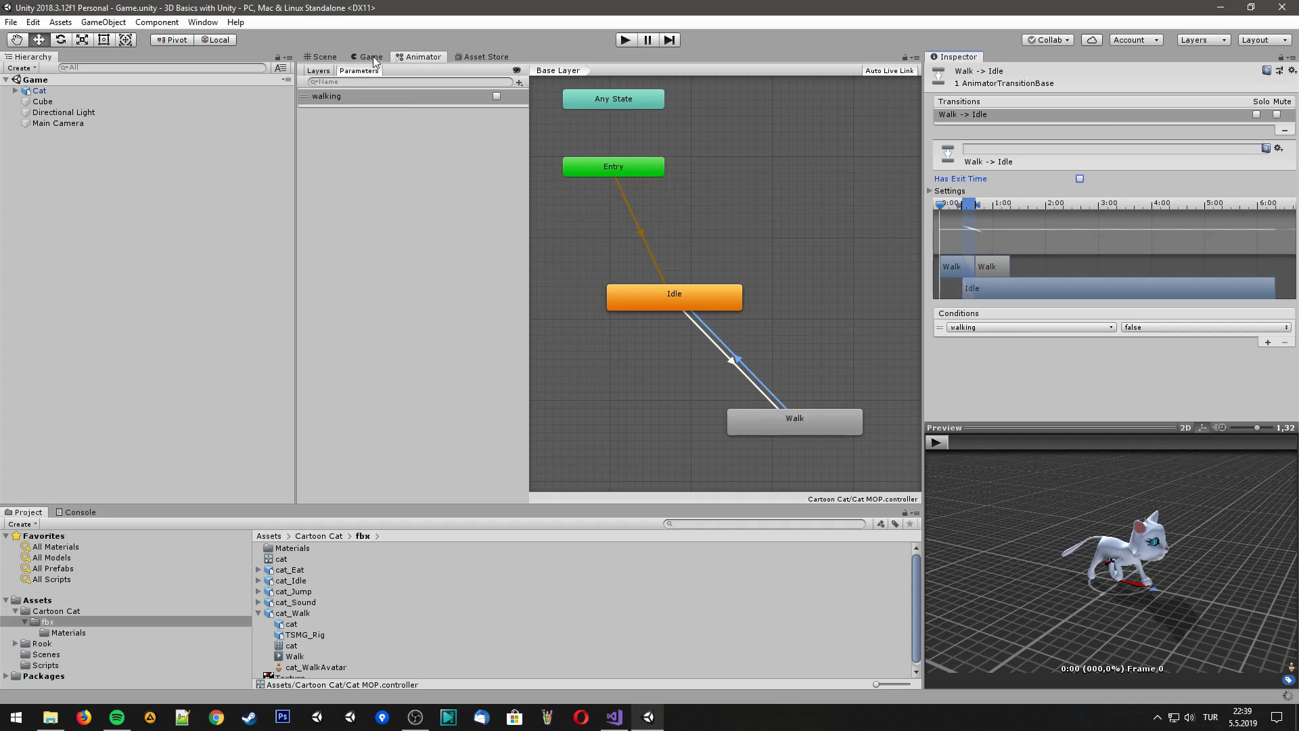
# Run the game and walk the cat left, right, left, right with the arrow keys
pyautogui.click(372, 56)
pyautogui.click(625, 39)
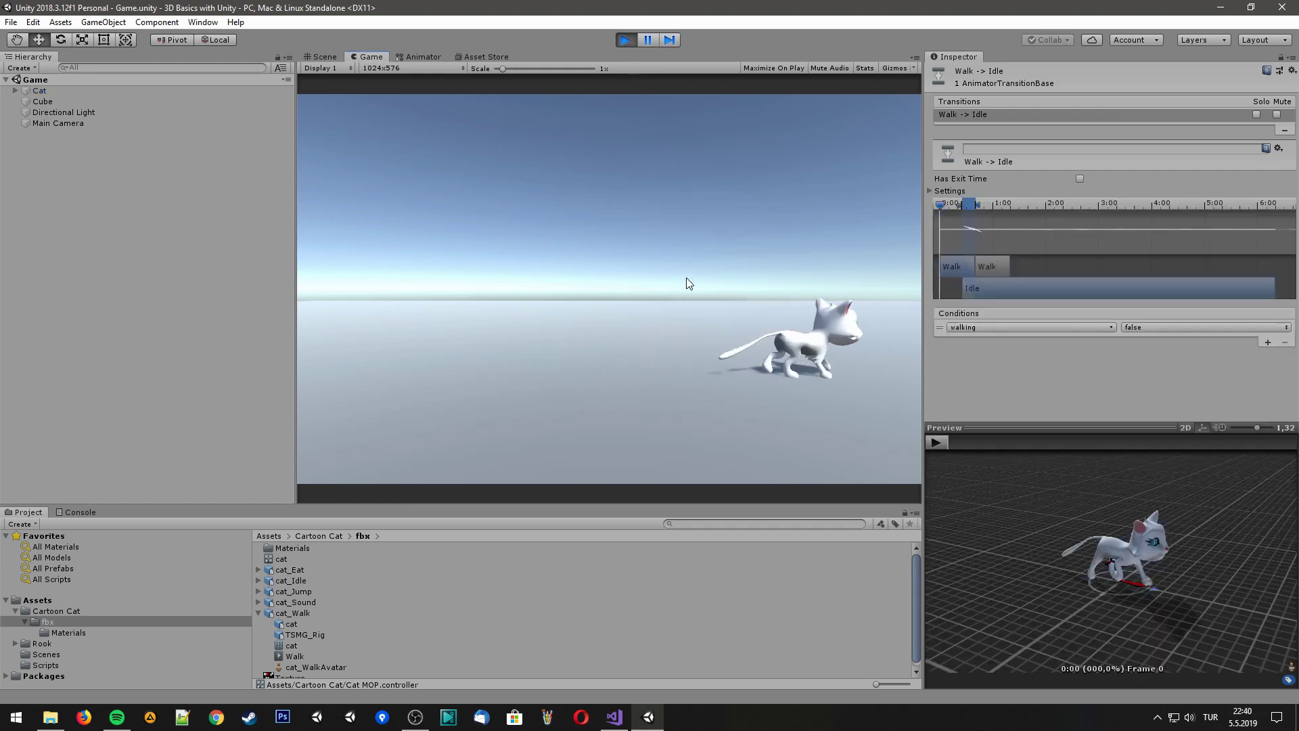
pyautogui.press('Left')
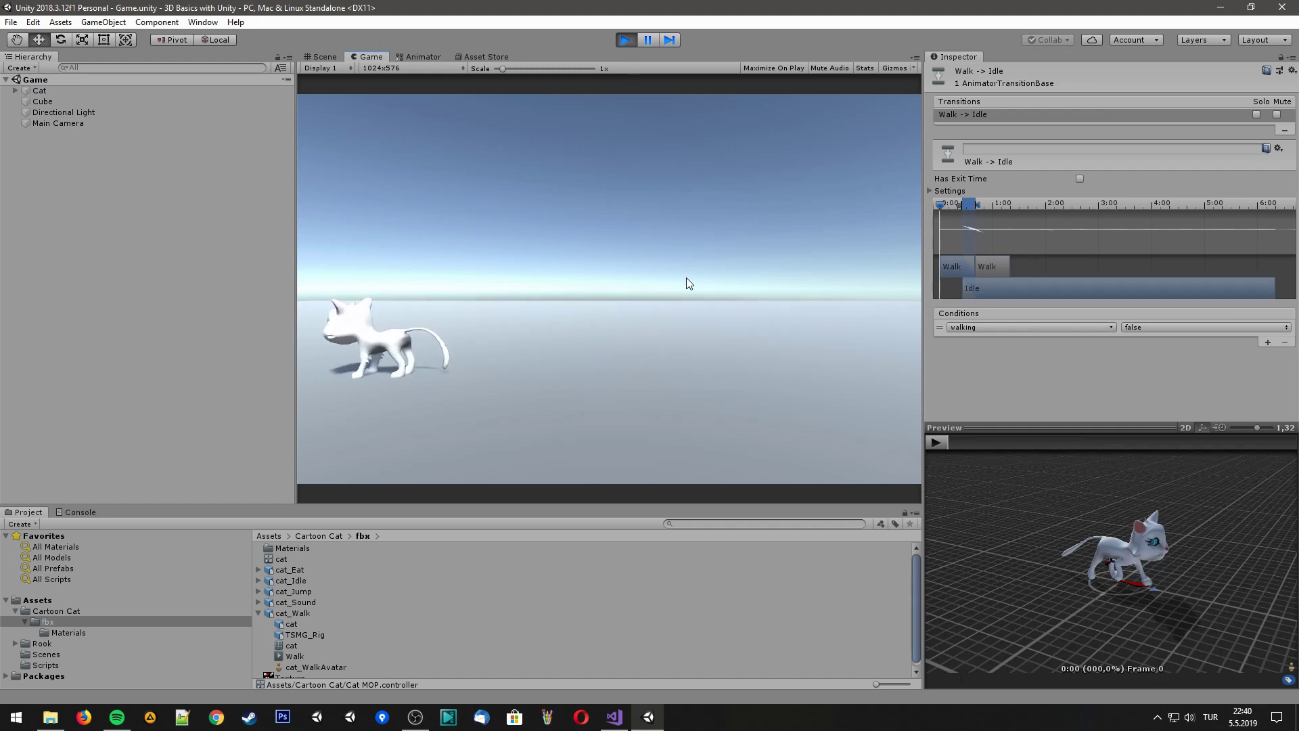
pyautogui.press('Right')
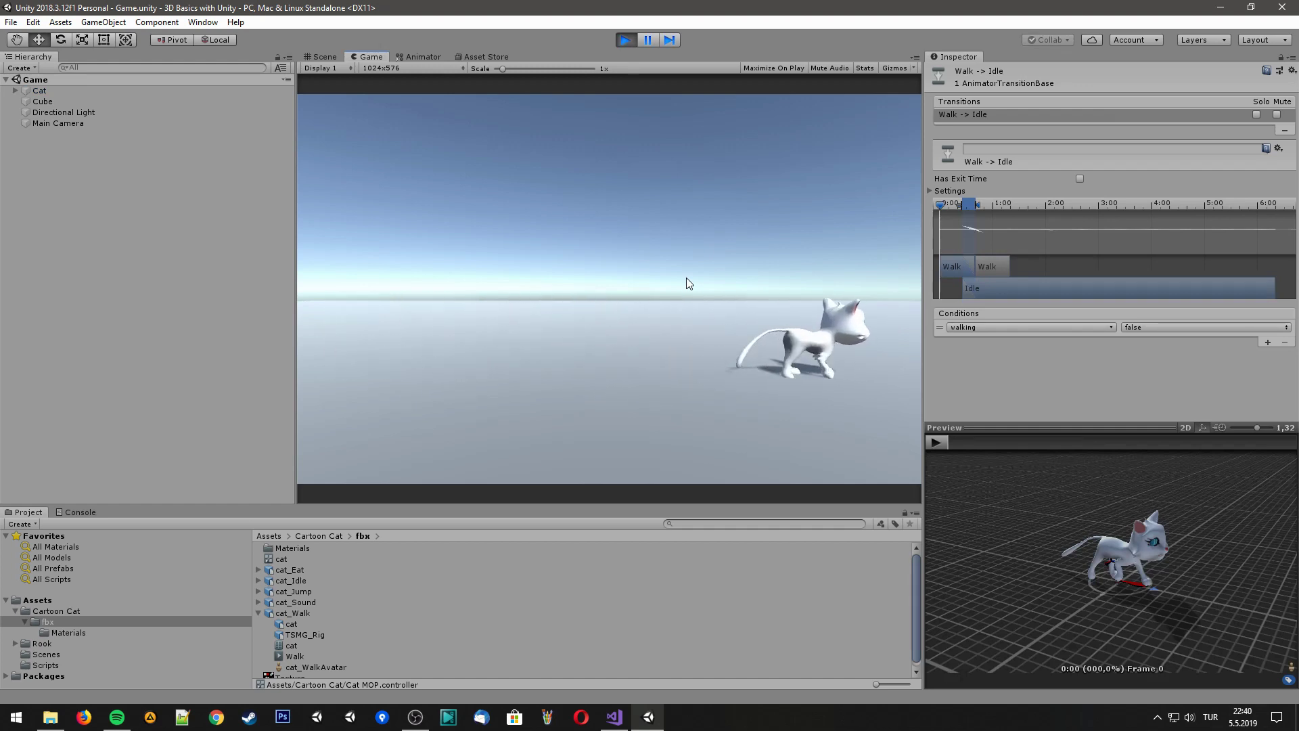
pyautogui.press('Left')
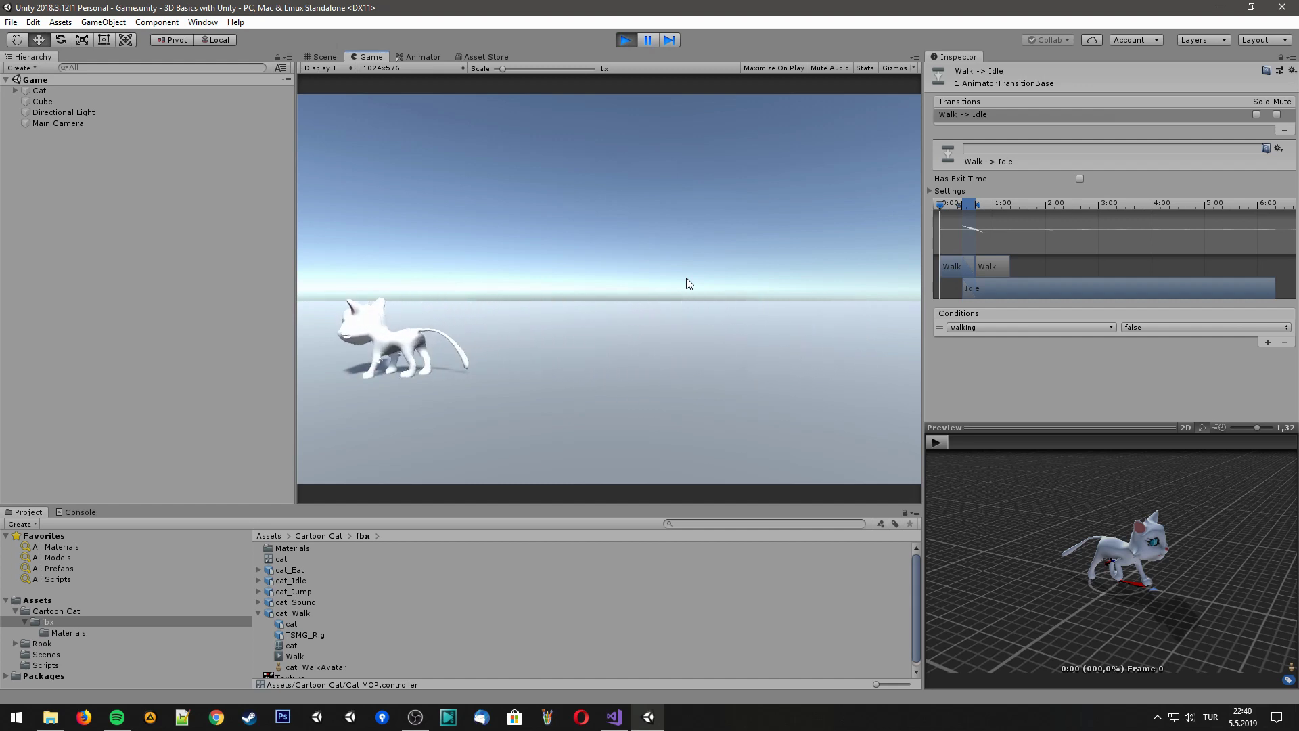
pyautogui.press('Right')
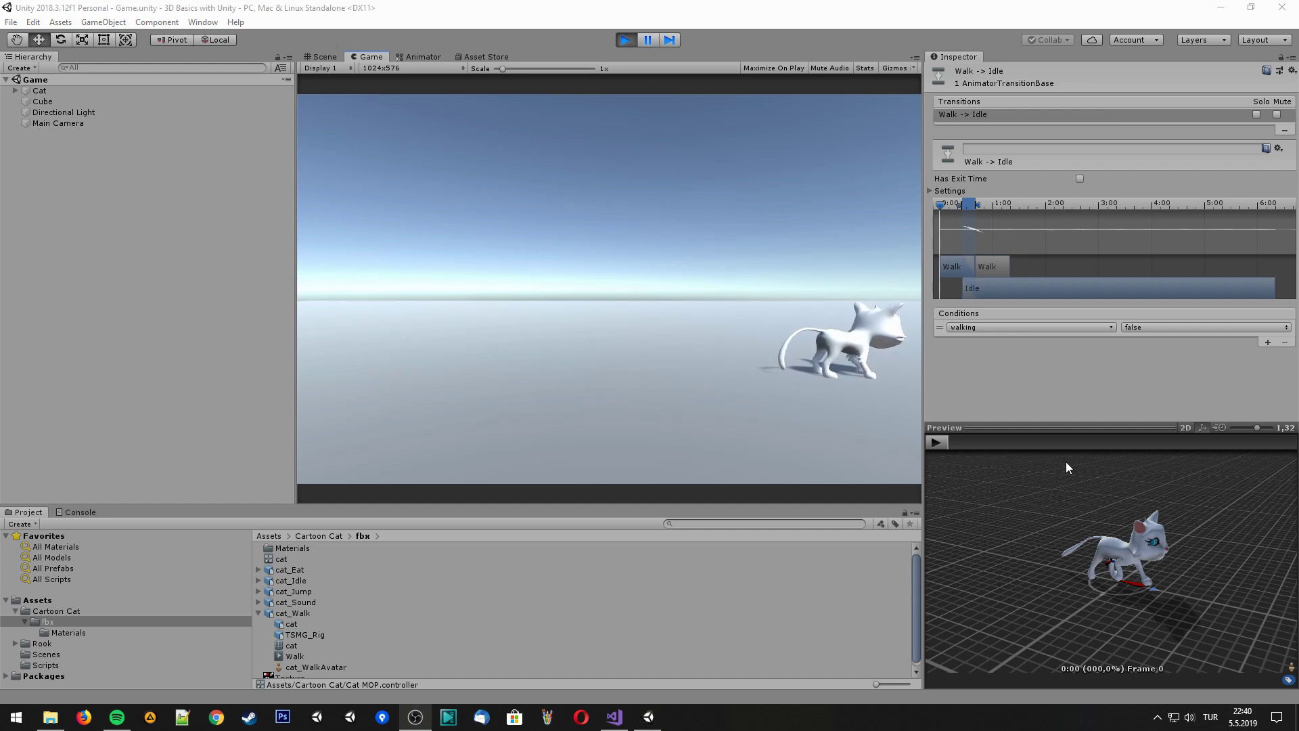
# Try orthographic camera projection and point light type, then restore perspective and directional
pyautogui.click(795, 370)
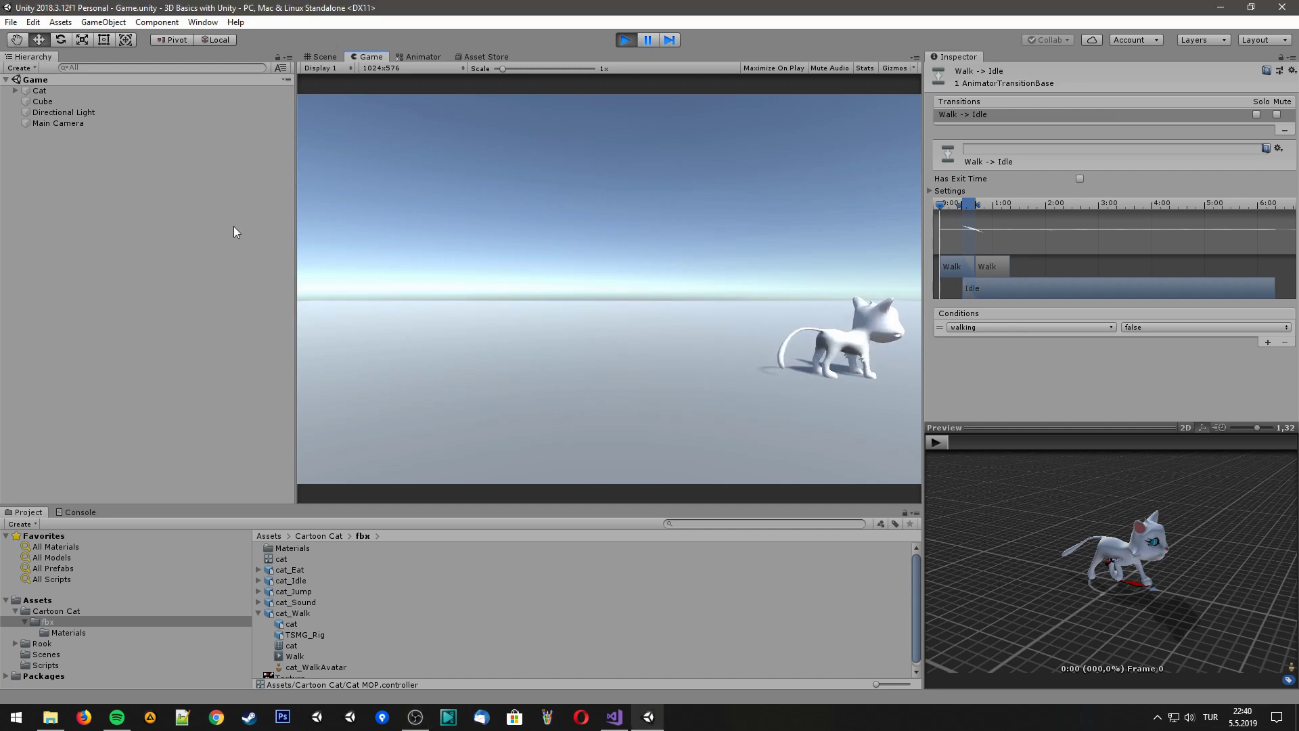
pyautogui.click(59, 123)
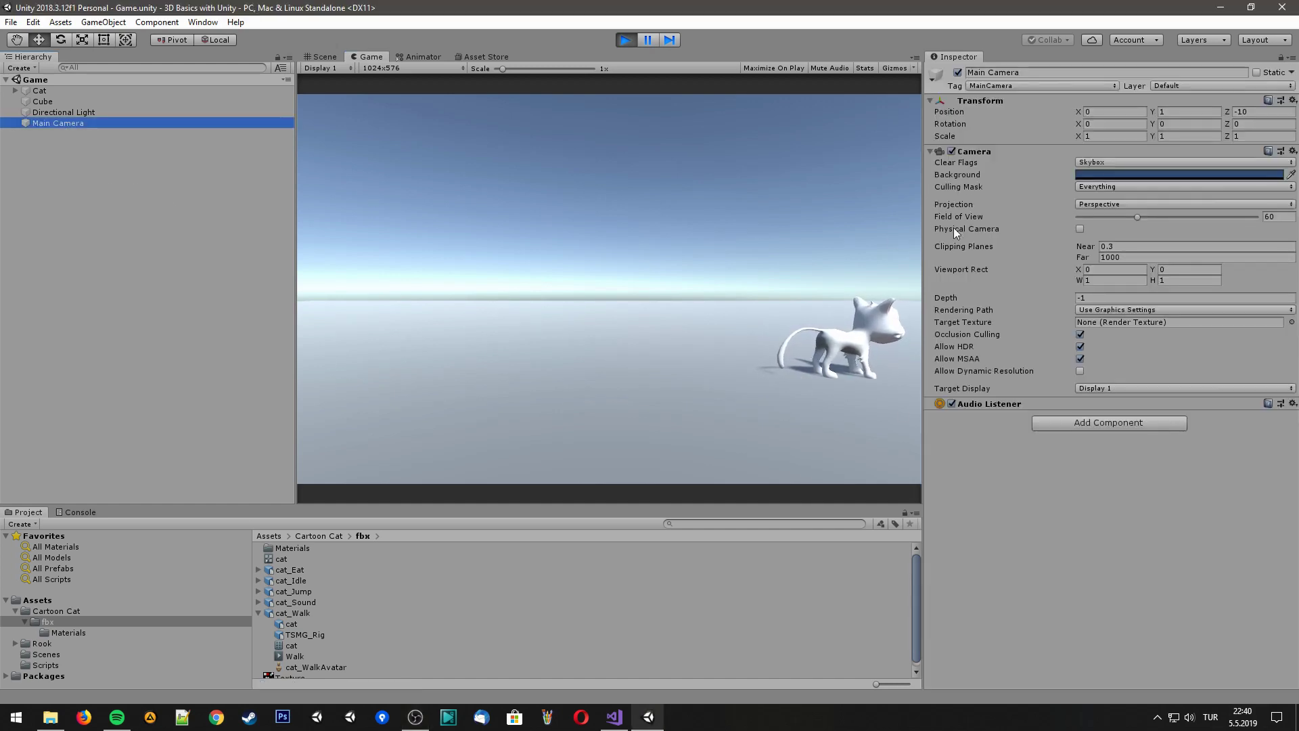
pyautogui.click(1100, 204)
pyautogui.click(1103, 232)
pyautogui.click(1103, 204)
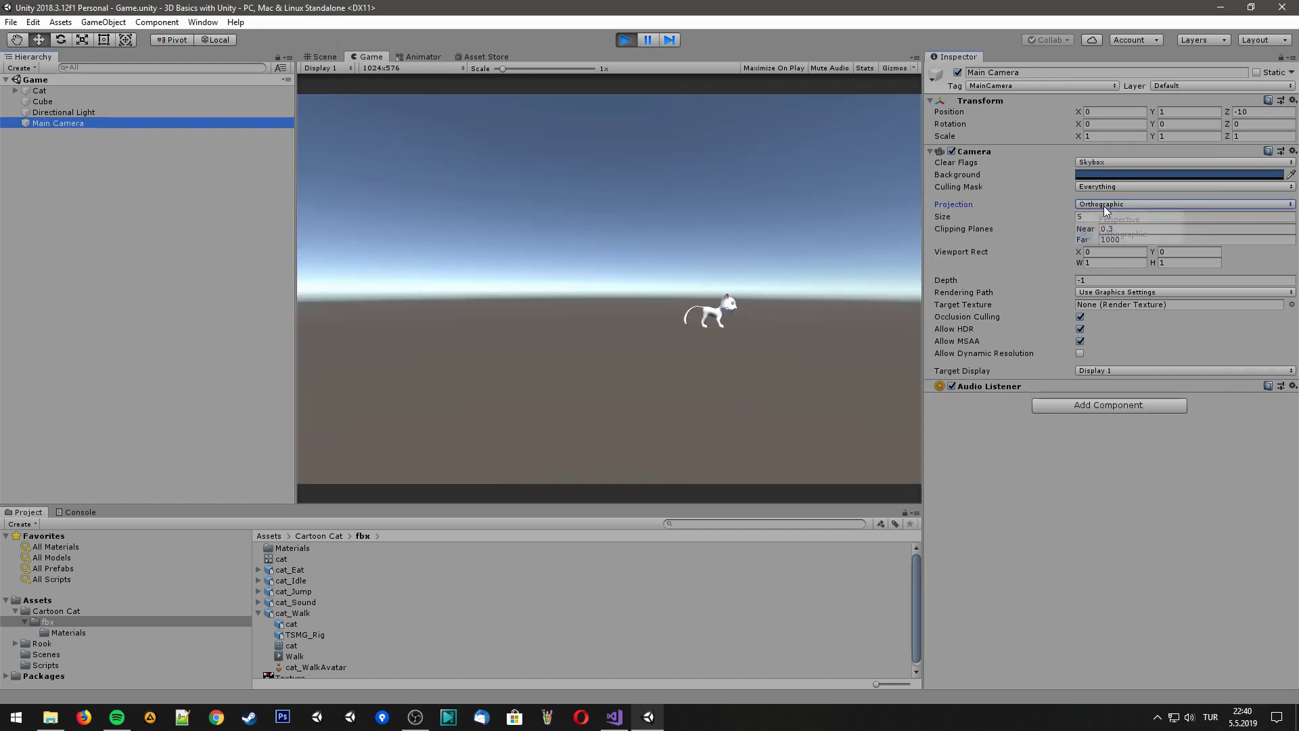
pyautogui.click(1105, 217)
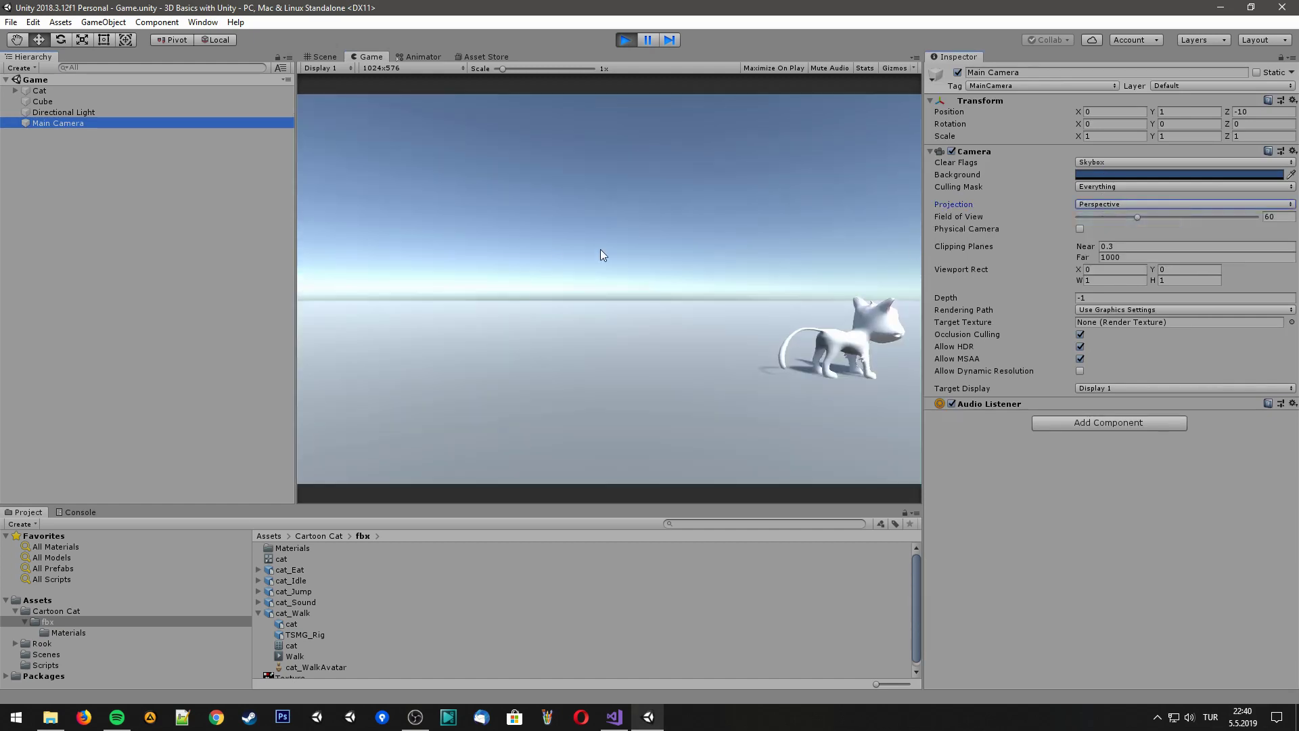
pyautogui.click(95, 113)
pyautogui.click(1123, 165)
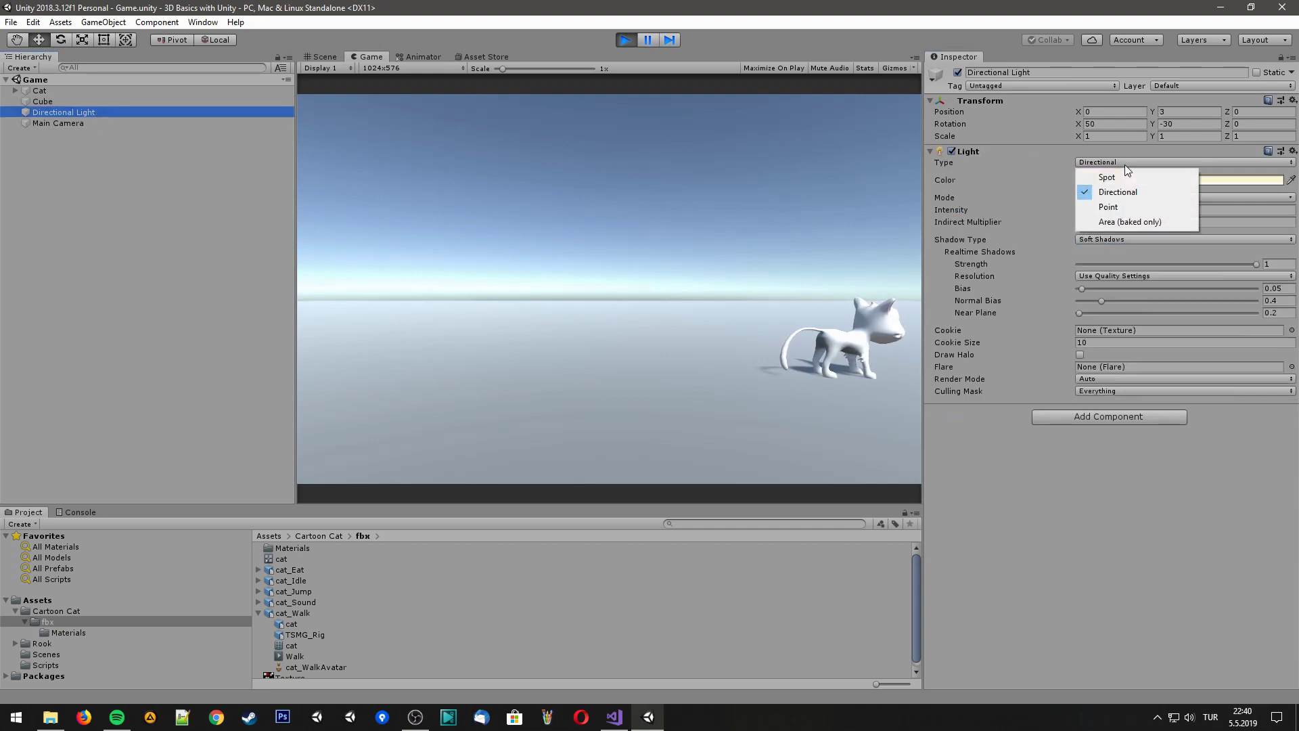
pyautogui.click(1109, 207)
pyautogui.click(1121, 161)
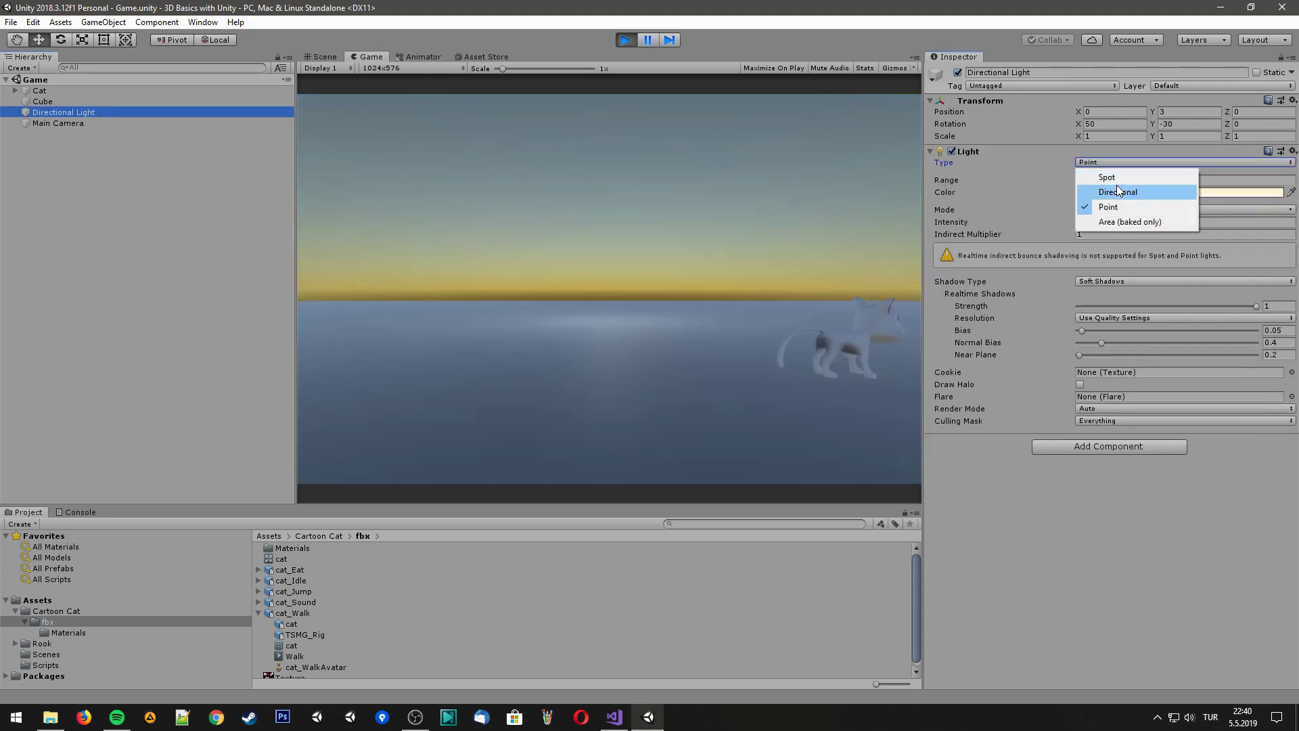
pyautogui.click(1118, 192)
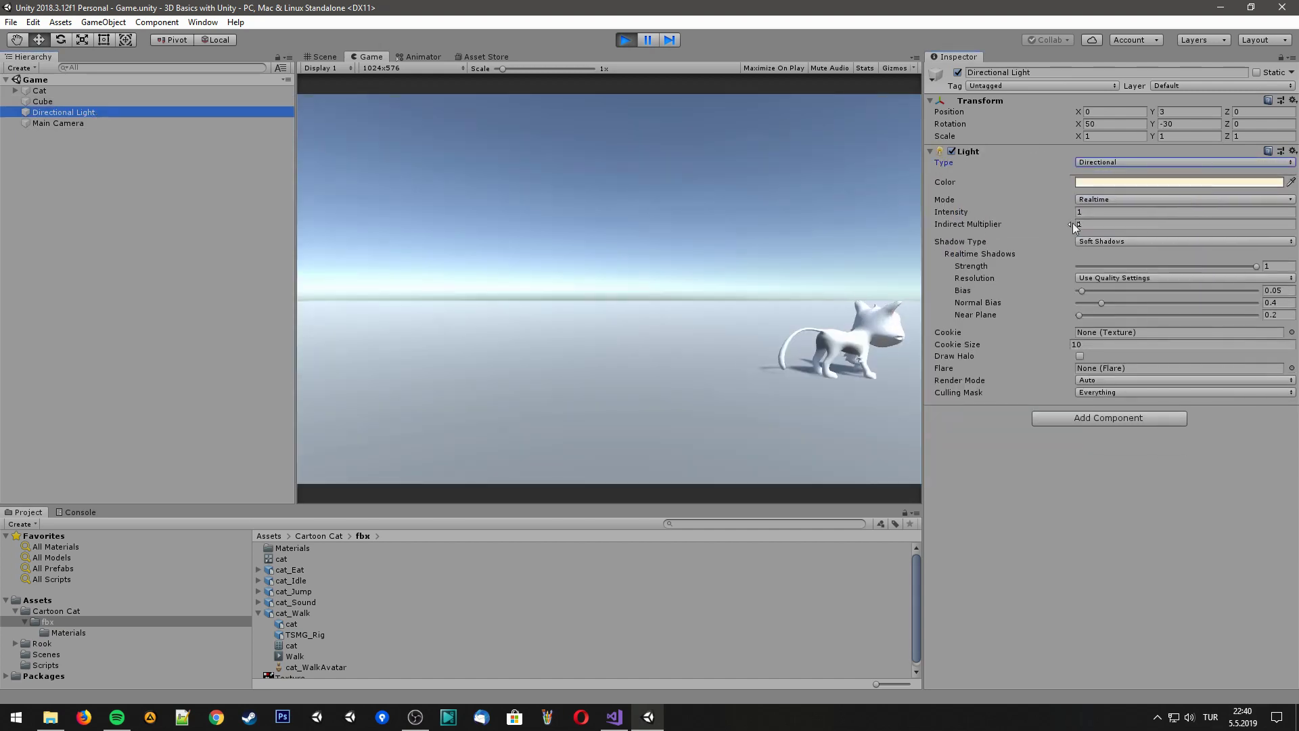
# Select the cat mesh child and drag it along Z to about -1.382
pyautogui.click(15, 91)
pyautogui.click(63, 103)
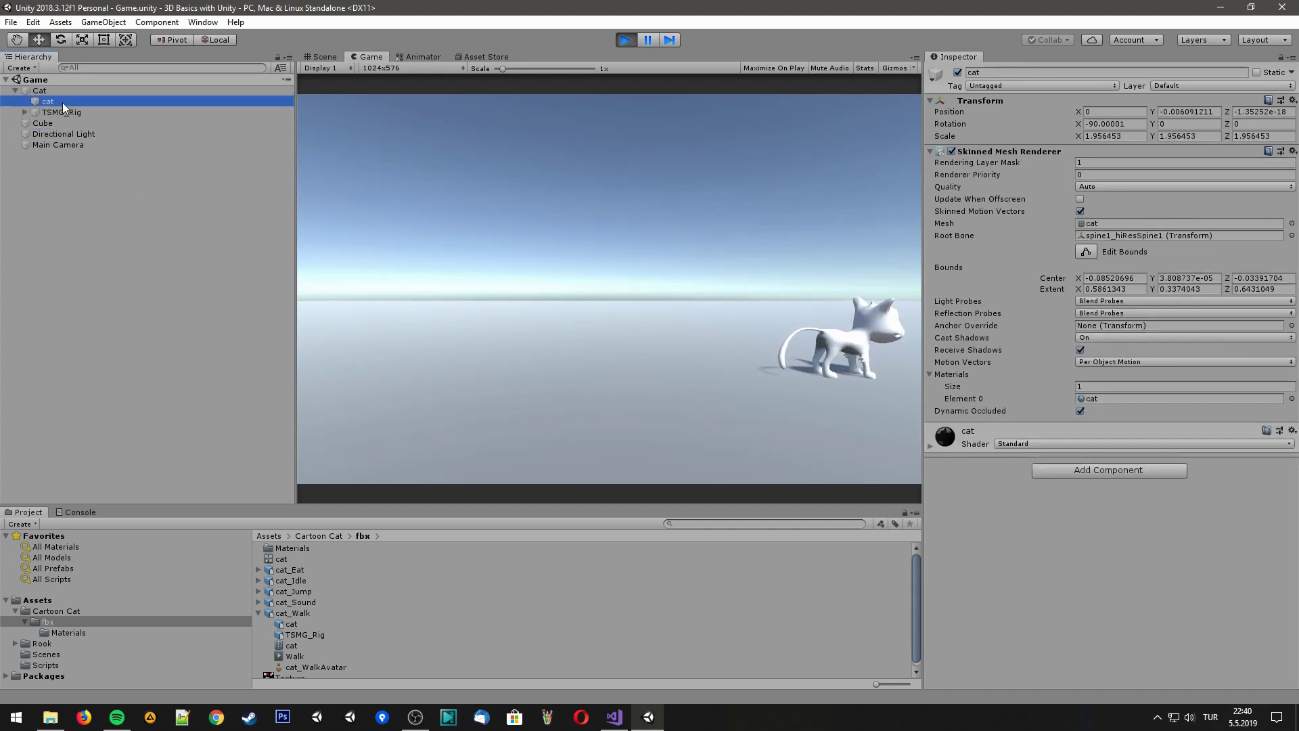
pyautogui.click(929, 445)
pyautogui.click(928, 443)
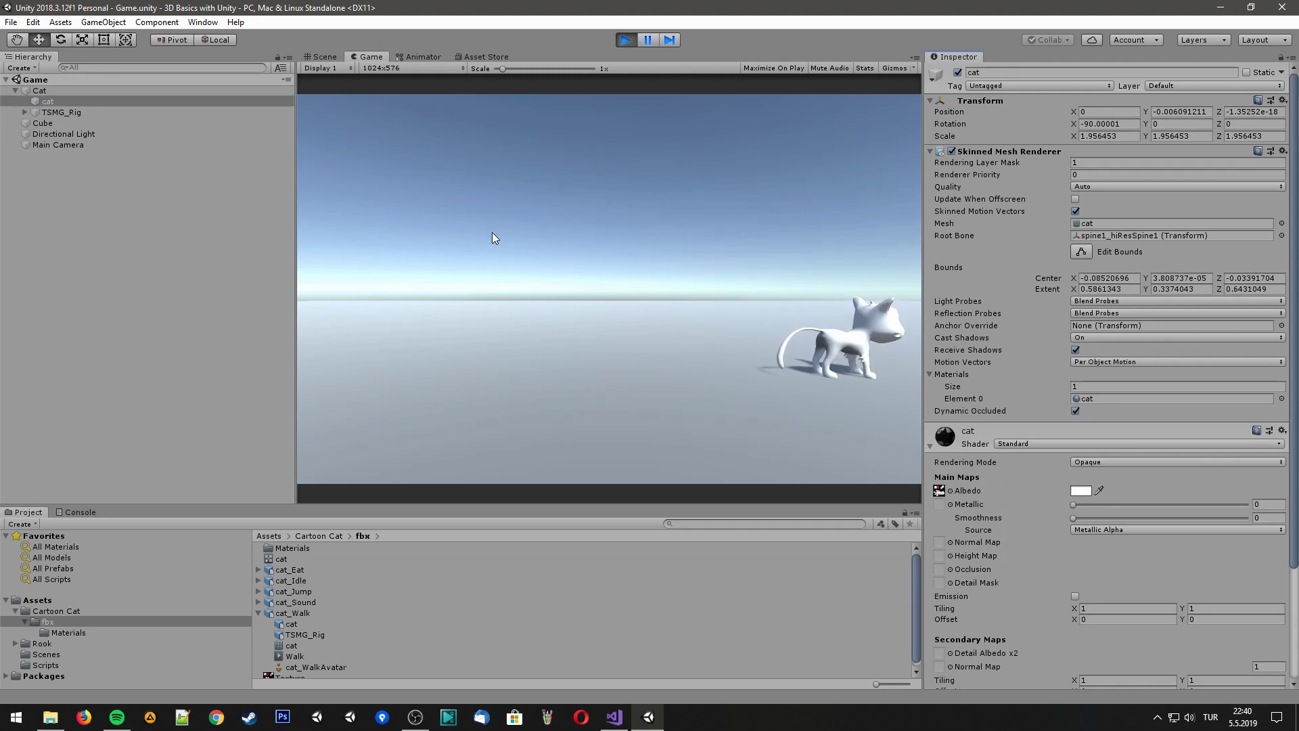
pyautogui.click(332, 56)
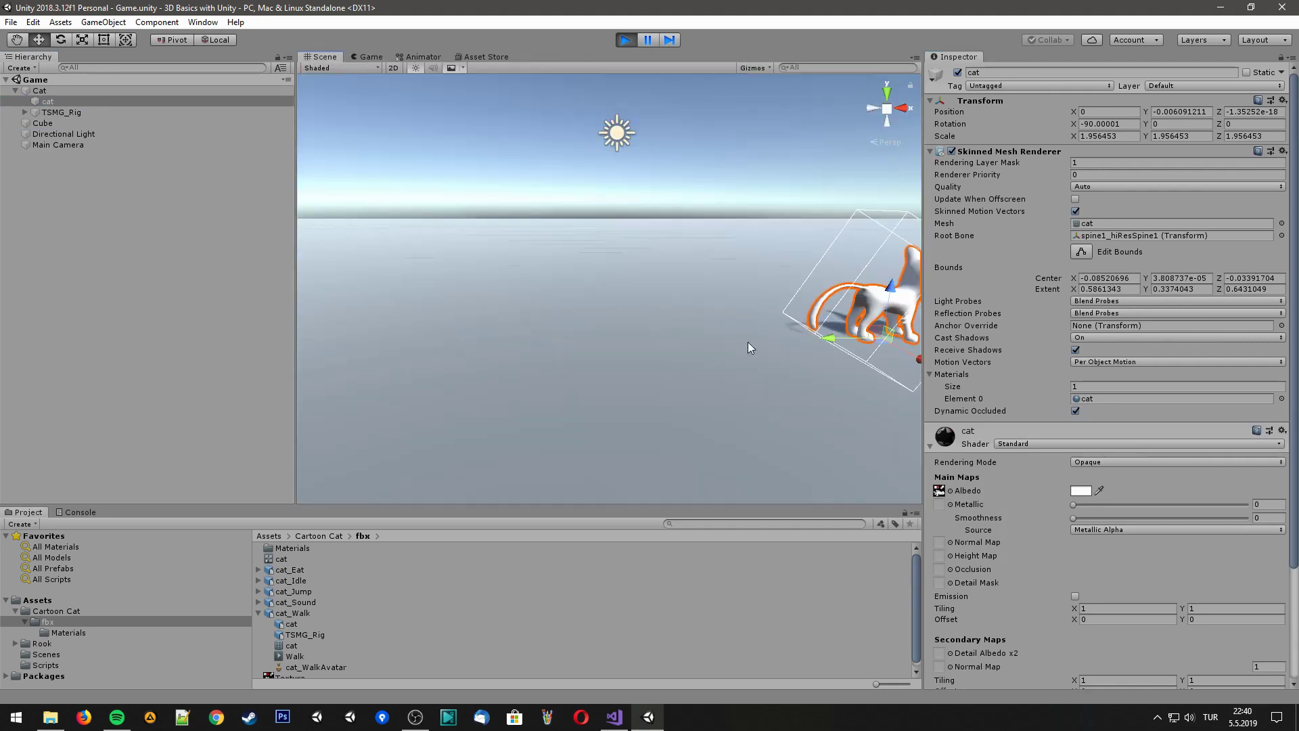
pyautogui.moveTo(833, 346); pyautogui.dragTo(700, 353)
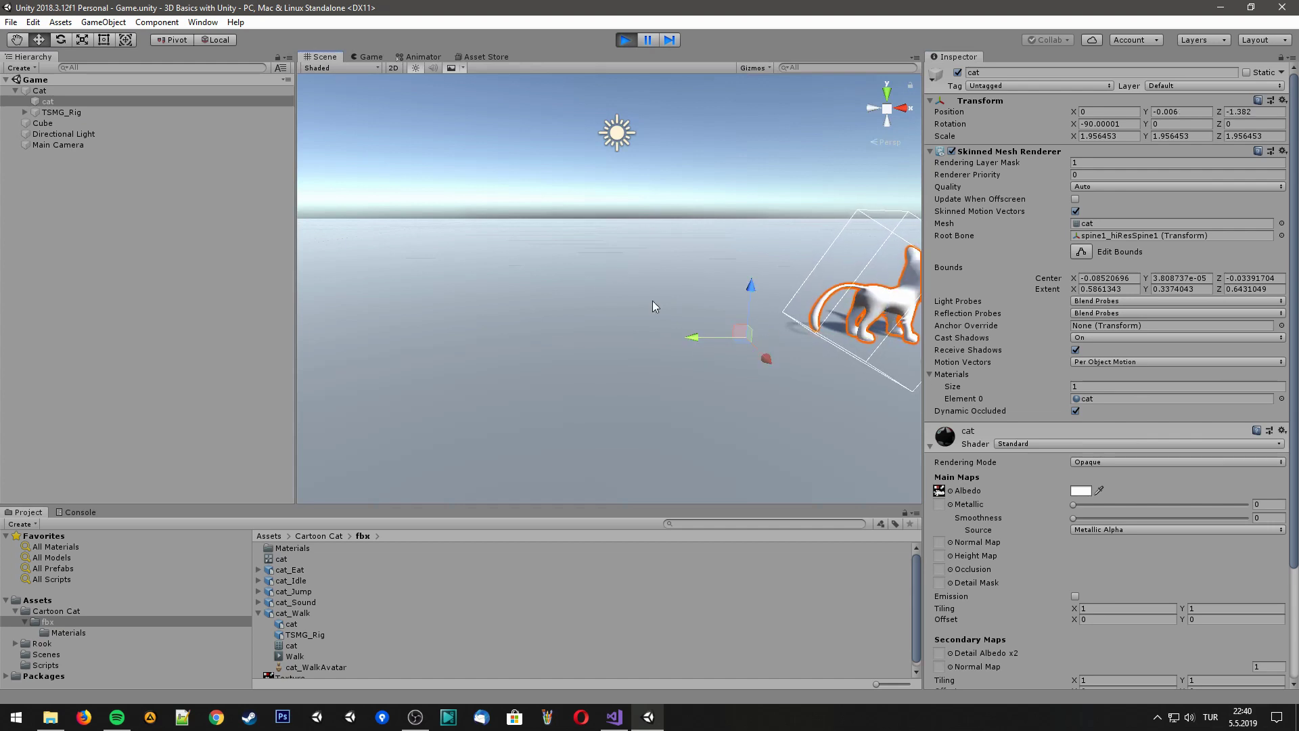
pyautogui.click(372, 57)
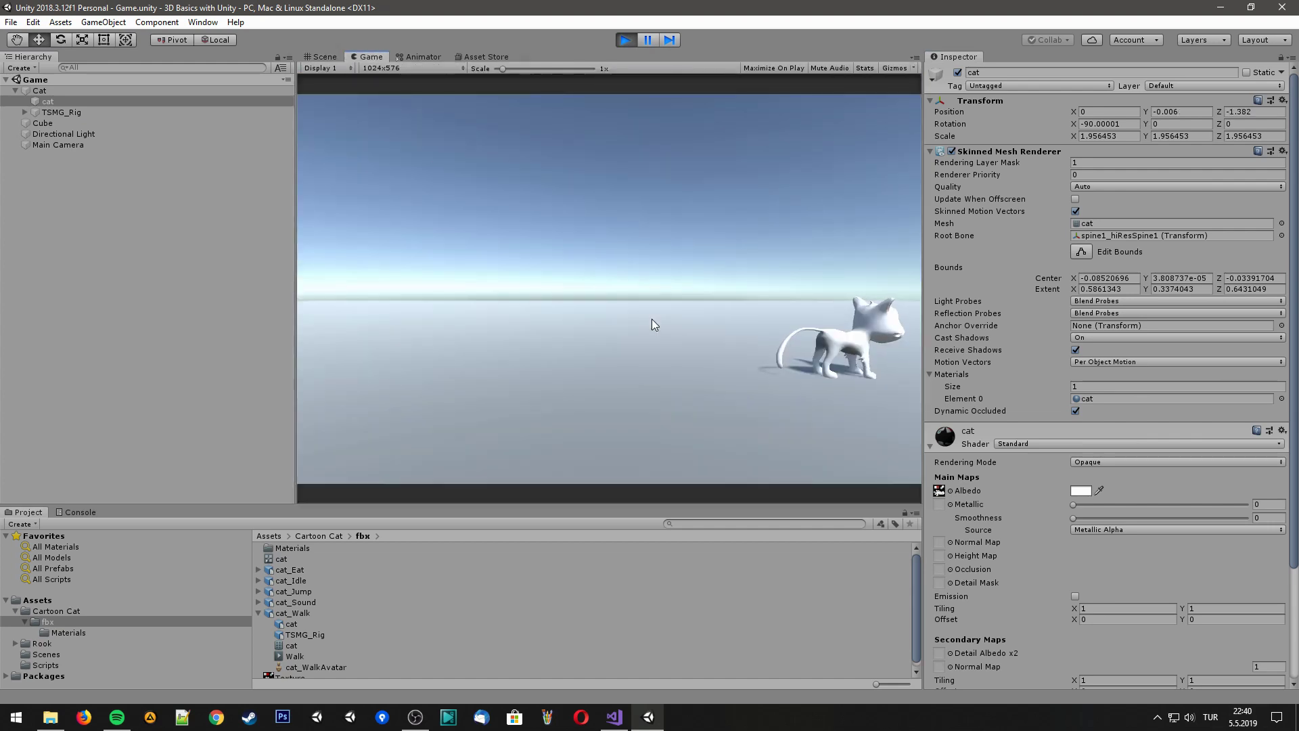